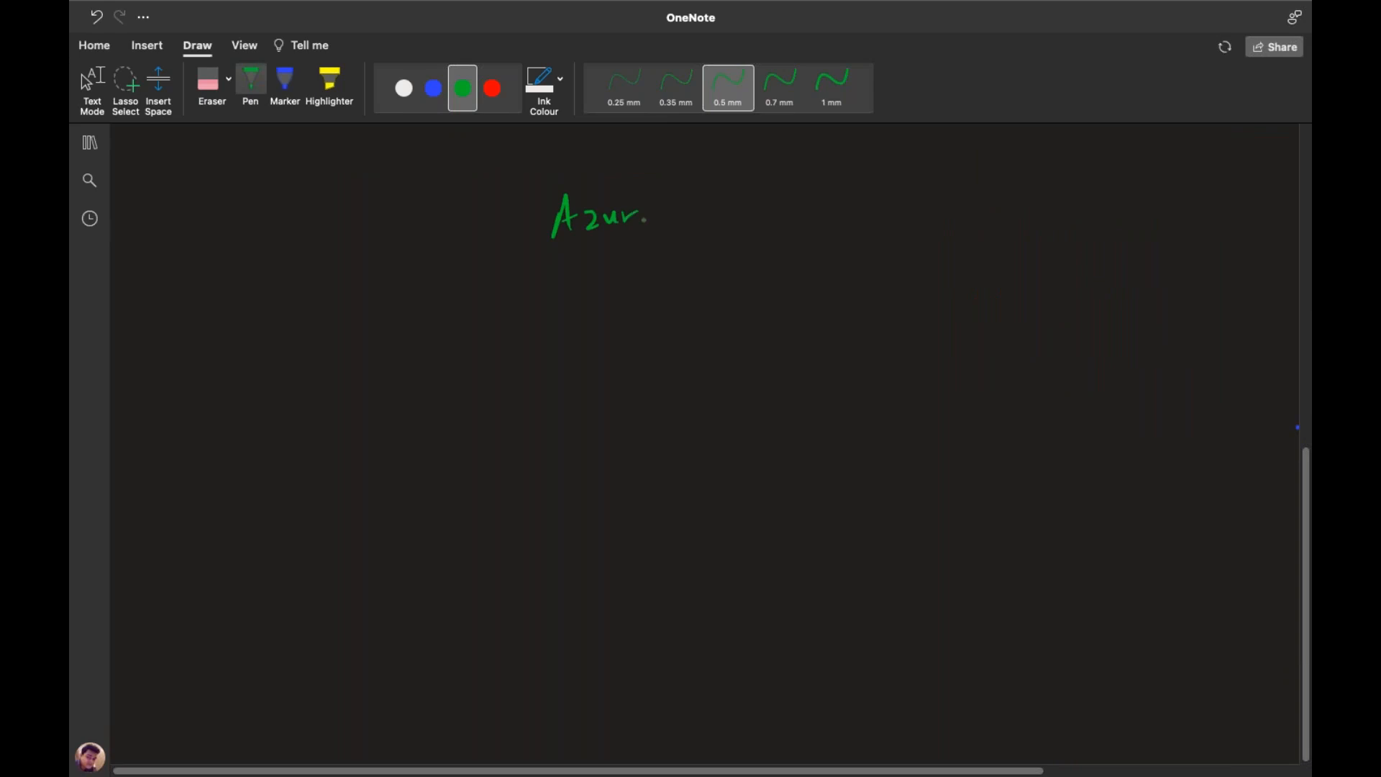
# Handwrite the green heading '(Azure Recovery service vaults)' with brackets
pyautogui.moveTo(700, 190); pyautogui.dragTo(735, 230)
pyautogui.moveTo(751, 222)
pyautogui.mouseDown()
pyautogui.moveTo(808, 232)
pyautogui.moveTo(820, 253)
pyautogui.mouseUp()
pyautogui.moveTo(867, 211); pyautogui.dragTo(852, 234)
pyautogui.moveTo(876, 217); pyautogui.dragTo(902, 230)
pyautogui.moveTo(902, 223); pyautogui.dragTo(950, 236)
pyautogui.moveTo(971, 224)
pyautogui.mouseDown()
pyautogui.moveTo(1019, 237)
pyautogui.moveTo(1029, 215)
pyautogui.mouseUp()
pyautogui.moveTo(1048, 224); pyautogui.dragTo(1070, 238)
pyautogui.moveTo(1071, 197); pyautogui.dragTo(1083, 244)
pyautogui.moveTo(1092, 210)
pyautogui.mouseDown()
pyautogui.moveTo(1110, 236)
pyautogui.moveTo(1101, 246)
pyautogui.moveTo(1132, 252)
pyautogui.mouseUp()
pyautogui.moveTo(557, 181)
pyautogui.mouseDown()
pyautogui.moveTo(532, 189)
pyautogui.moveTo(544, 246)
pyautogui.mouseUp()
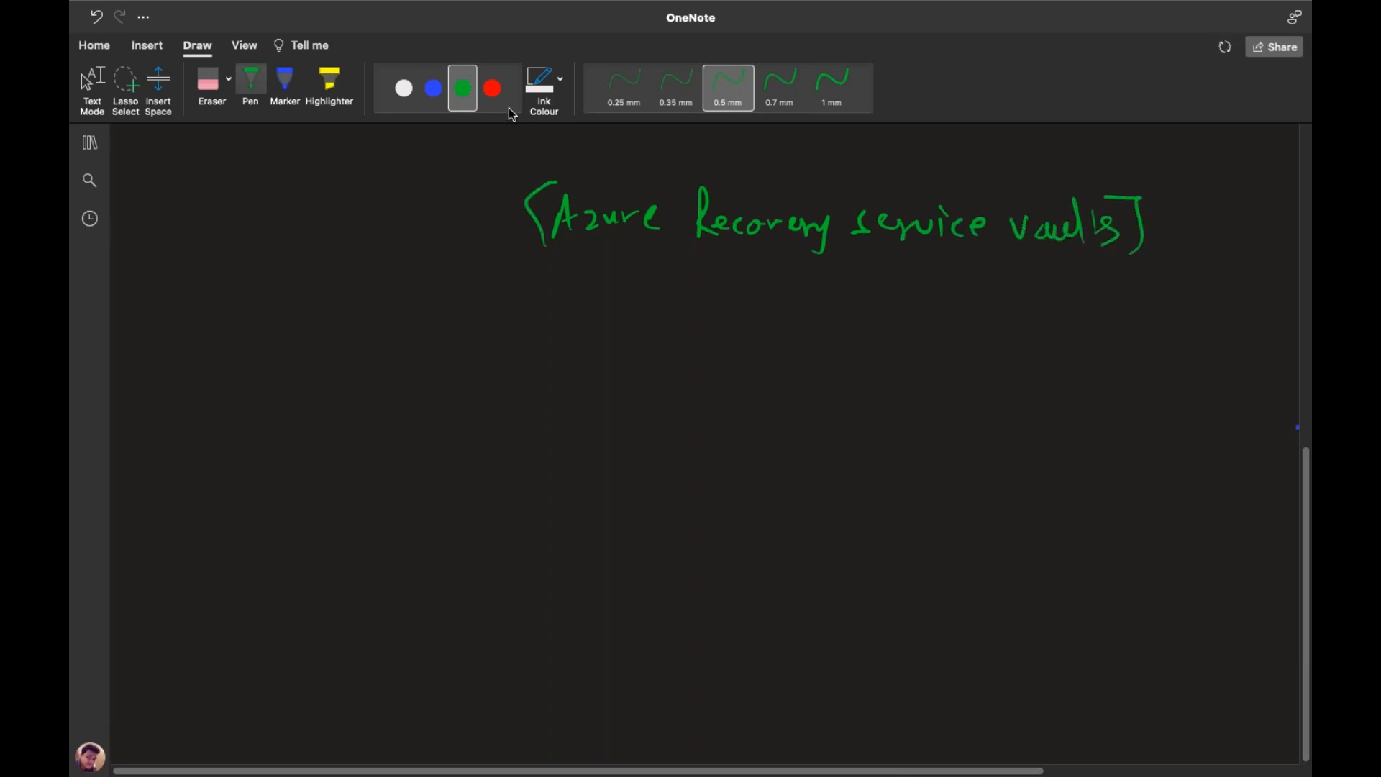
# In red ink, write list item '1. Azure load management.'
pyautogui.click(492, 88)
pyautogui.moveTo(210, 343); pyautogui.dragTo(225, 368)
pyautogui.moveTo(259, 368); pyautogui.dragTo(306, 365)
pyautogui.moveTo(312, 349)
pyautogui.mouseDown()
pyautogui.moveTo(329, 363)
pyautogui.moveTo(352, 350)
pyautogui.mouseUp()
pyautogui.moveTo(363, 357); pyautogui.dragTo(425, 368)
pyautogui.moveTo(449, 350)
pyautogui.mouseDown()
pyautogui.moveTo(437, 348)
pyautogui.moveTo(450, 364)
pyautogui.mouseUp()
pyautogui.moveTo(479, 353)
pyautogui.mouseDown()
pyautogui.moveTo(494, 345)
pyautogui.moveTo(500, 367)
pyautogui.mouseUp()
pyautogui.moveTo(544, 363)
pyautogui.mouseDown()
pyautogui.moveTo(542, 348)
pyautogui.moveTo(570, 344)
pyautogui.moveTo(724, 366)
pyautogui.moveTo(737, 351)
pyautogui.mouseUp()
pyautogui.click(755, 354)
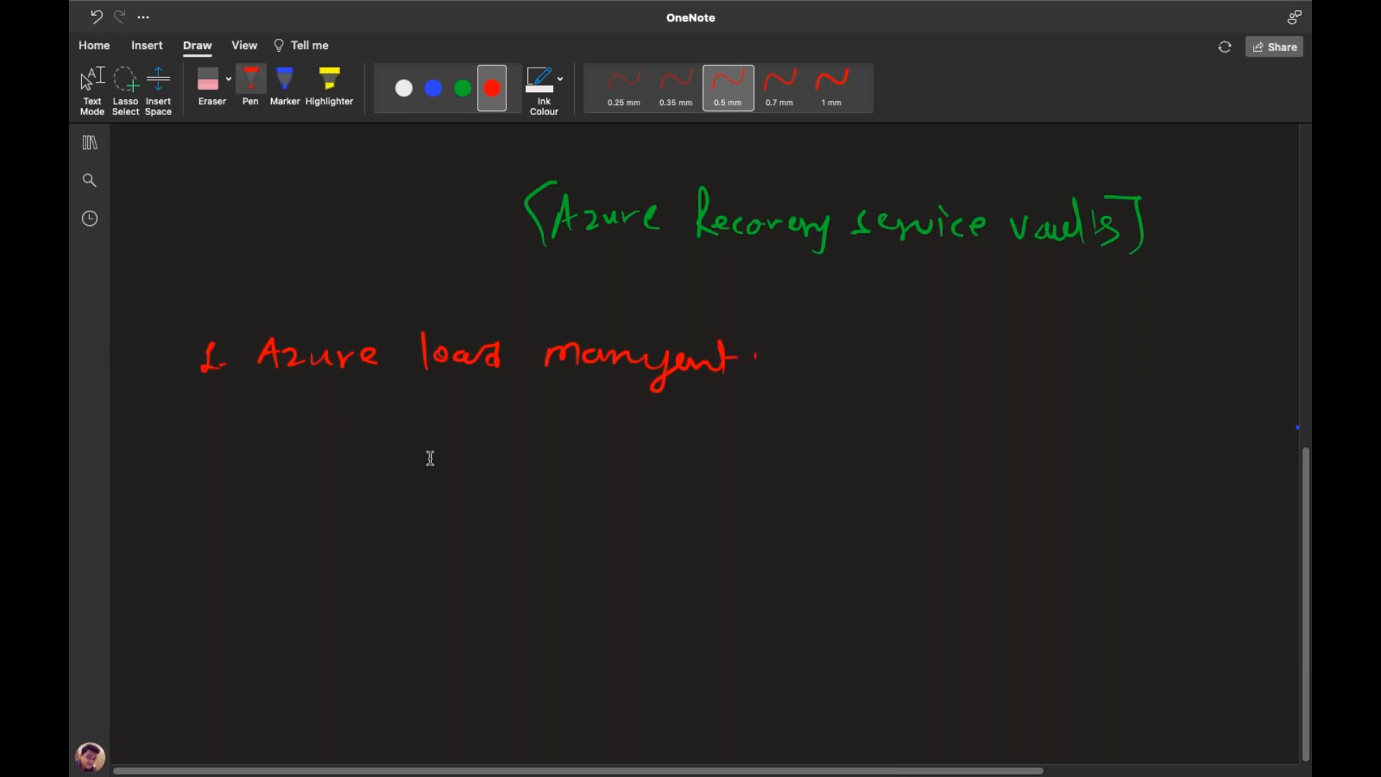
# Write red list items '2. Azure Stack' and '3. Azure stack-HCI'
pyautogui.moveTo(205, 426)
pyautogui.mouseDown()
pyautogui.moveTo(188, 447)
pyautogui.moveTo(214, 455)
pyautogui.mouseUp()
pyautogui.moveTo(220, 453)
pyautogui.mouseDown()
pyautogui.moveTo(444, 440)
pyautogui.moveTo(484, 454)
pyautogui.moveTo(616, 432)
pyautogui.moveTo(651, 454)
pyautogui.moveTo(622, 448)
pyautogui.moveTo(667, 458)
pyautogui.mouseUp()
pyautogui.click(684, 457)
pyautogui.moveTo(188, 502)
pyautogui.mouseDown()
pyautogui.moveTo(192, 521)
pyautogui.moveTo(230, 513)
pyautogui.mouseUp()
pyautogui.moveTo(299, 539)
pyautogui.mouseDown()
pyautogui.moveTo(329, 538)
pyautogui.moveTo(324, 522)
pyautogui.moveTo(381, 537)
pyautogui.moveTo(425, 515)
pyautogui.moveTo(514, 531)
pyautogui.mouseUp()
pyautogui.moveTo(505, 512); pyautogui.dragTo(522, 511)
pyautogui.moveTo(538, 509); pyautogui.dragTo(547, 531)
pyautogui.moveTo(557, 515); pyautogui.dragTo(575, 521)
pyautogui.moveTo(582, 502)
pyautogui.mouseDown()
pyautogui.moveTo(584, 534)
pyautogui.moveTo(662, 523)
pyautogui.moveTo(681, 539)
pyautogui.mouseUp()
pyautogui.moveTo(692, 504)
pyautogui.mouseDown()
pyautogui.moveTo(705, 539)
pyautogui.moveTo(758, 539)
pyautogui.mouseUp()
pyautogui.moveTo(748, 540)
pyautogui.mouseDown()
pyautogui.moveTo(770, 538)
pyautogui.moveTo(775, 509)
pyautogui.mouseUp()
# Write red list item '4. Azure-to-on-Prem.'
pyautogui.moveTo(185, 576); pyautogui.dragTo(202, 594)
pyautogui.moveTo(195, 576)
pyautogui.mouseDown()
pyautogui.moveTo(197, 608)
pyautogui.moveTo(222, 594)
pyautogui.mouseUp()
pyautogui.moveTo(306, 583)
pyautogui.mouseDown()
pyautogui.moveTo(291, 617)
pyautogui.moveTo(320, 615)
pyautogui.mouseUp()
pyautogui.moveTo(296, 601); pyautogui.dragTo(360, 613)
pyautogui.moveTo(362, 594)
pyautogui.mouseDown()
pyautogui.moveTo(381, 612)
pyautogui.moveTo(431, 605)
pyautogui.mouseUp()
pyautogui.moveTo(460, 597); pyautogui.dragTo(522, 613)
pyautogui.moveTo(512, 592); pyautogui.dragTo(553, 595)
pyautogui.moveTo(598, 594); pyautogui.dragTo(699, 594)
pyautogui.moveTo(709, 605)
pyautogui.mouseDown()
pyautogui.moveTo(774, 589)
pyautogui.moveTo(794, 609)
pyautogui.mouseUp()
pyautogui.moveTo(795, 583); pyautogui.dragTo(909, 601)
pyautogui.click(931, 603)
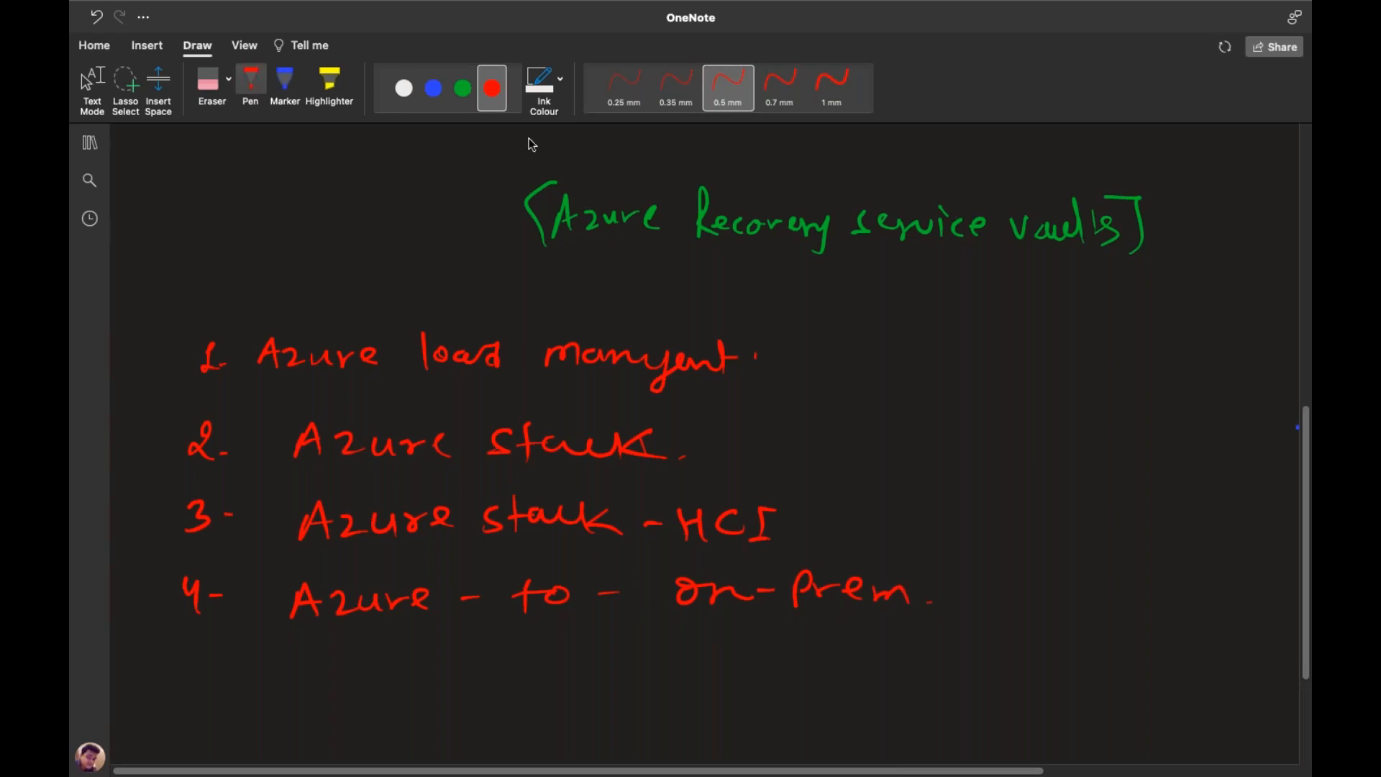
# Set the ink colour to blue and leave inking mode
pyautogui.click(433, 87)
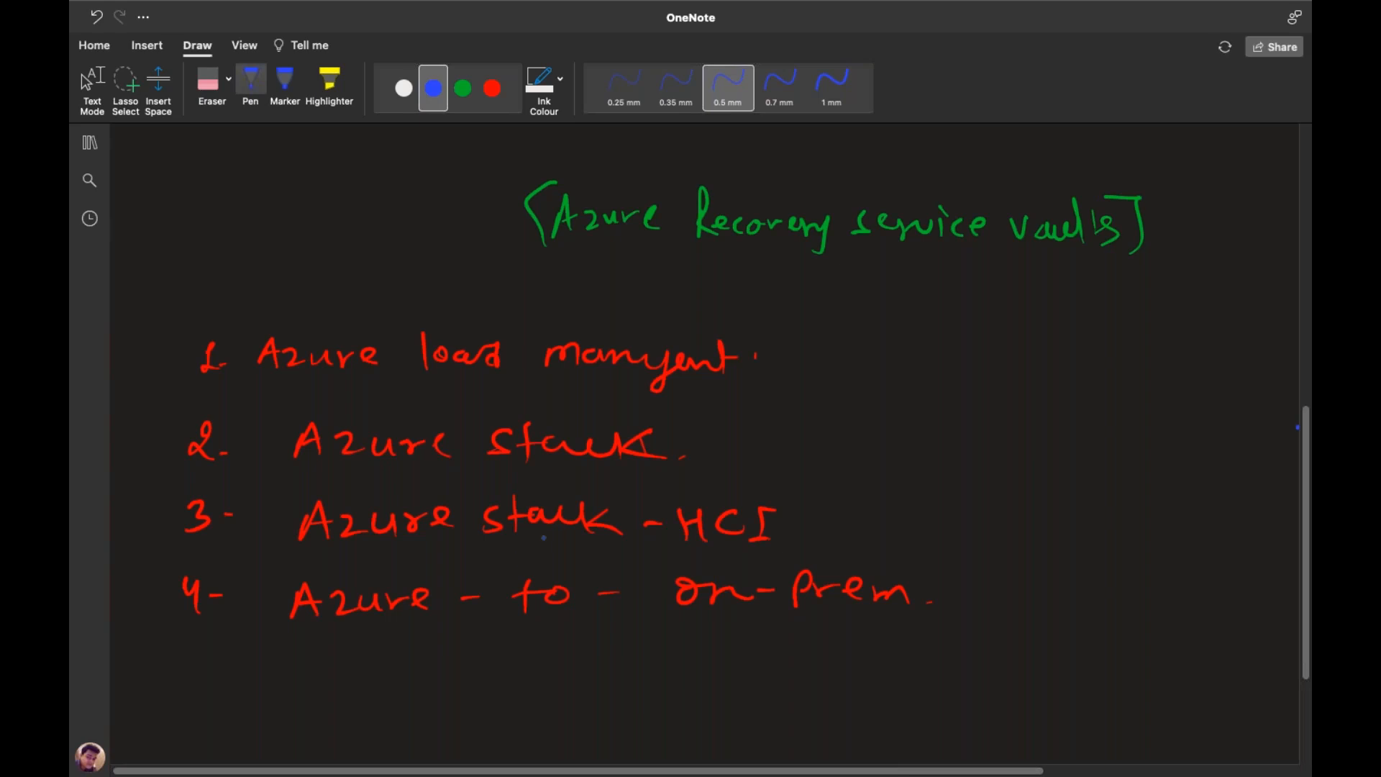
pyautogui.press('Escape')
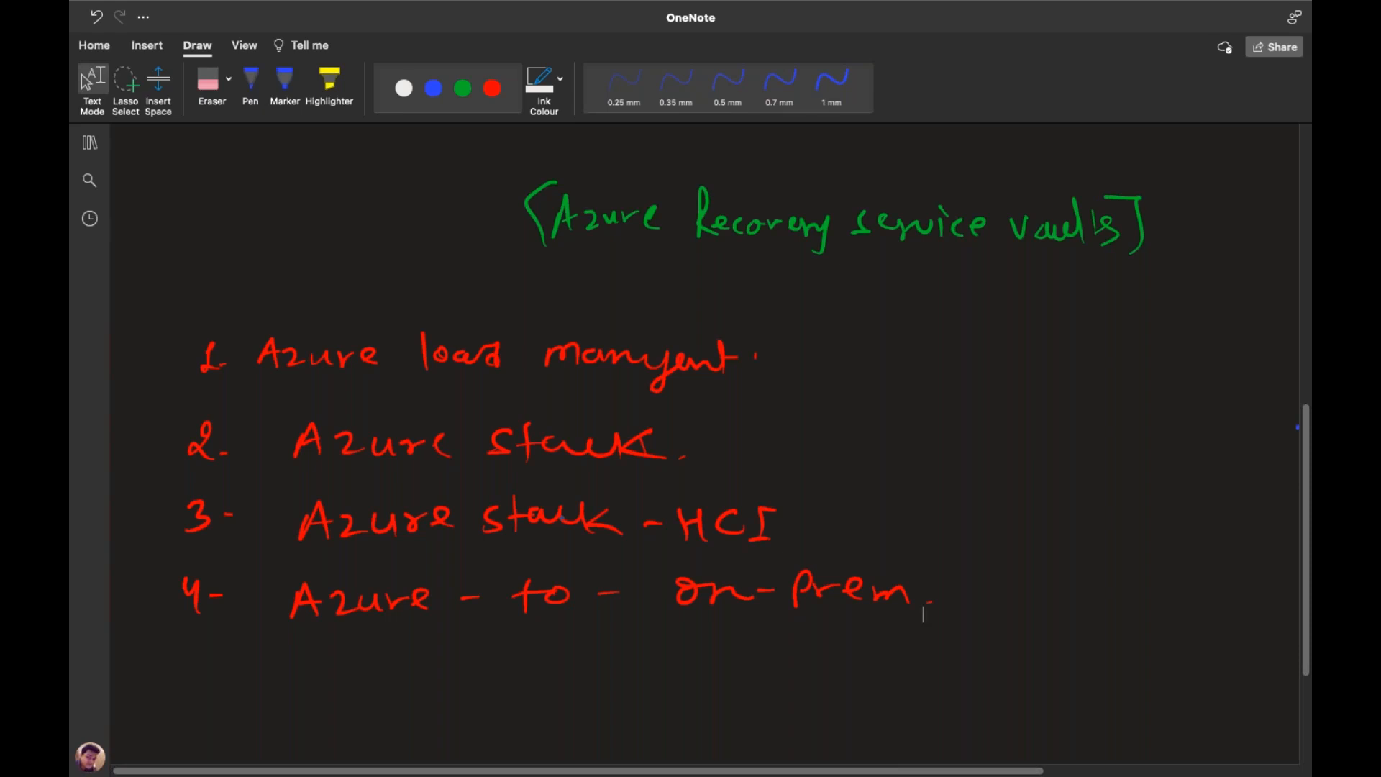
pyautogui.moveTo(1306, 635); pyautogui.dragTo(1311, 581)
# Write 'Azure-cloud' in white ink and draw a box around it
pyautogui.click(1309, 719)
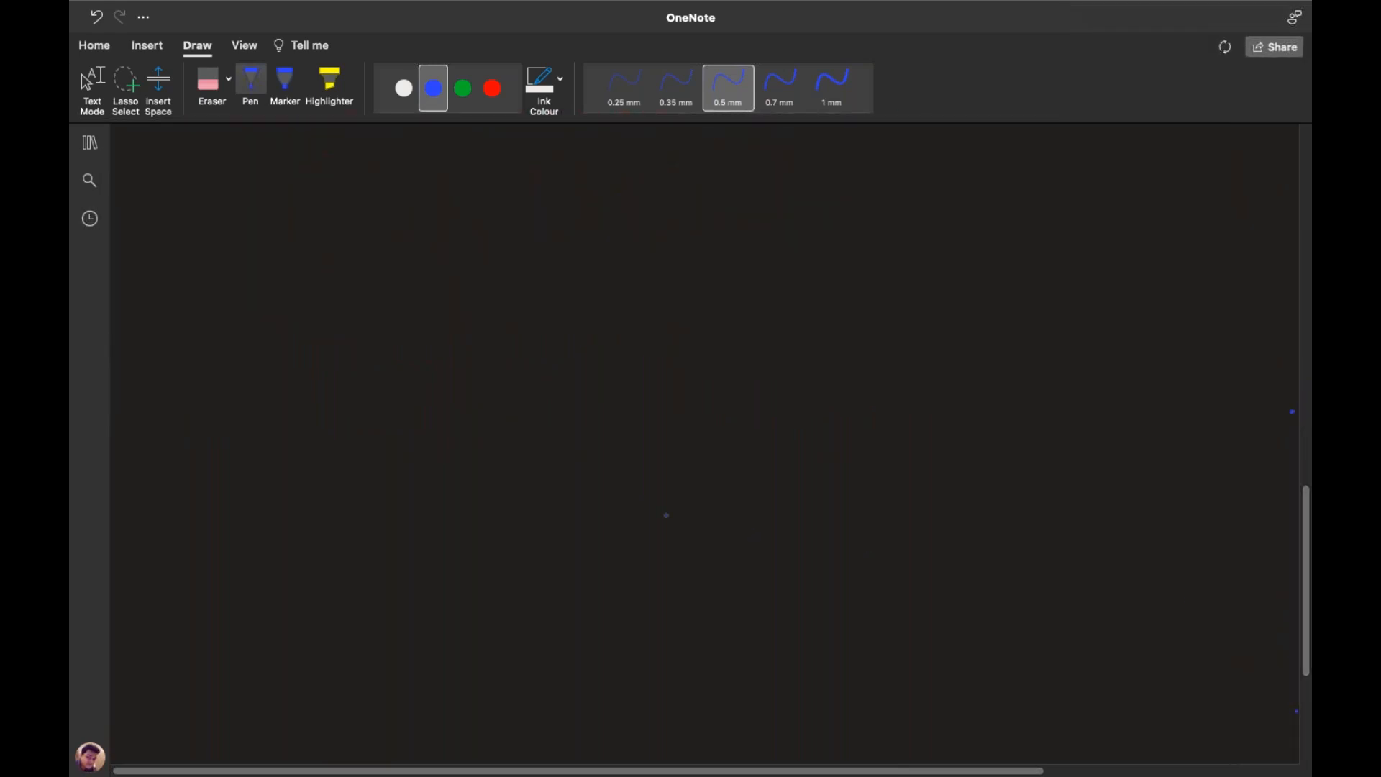
pyautogui.click(403, 88)
pyautogui.moveTo(214, 436); pyautogui.dragTo(236, 425)
pyautogui.moveTo(240, 414); pyautogui.dragTo(278, 431)
pyautogui.moveTo(281, 432)
pyautogui.mouseDown()
pyautogui.moveTo(336, 421)
pyautogui.moveTo(335, 436)
pyautogui.mouseUp()
pyautogui.moveTo(355, 421); pyautogui.dragTo(386, 436)
pyautogui.moveTo(203, 397); pyautogui.dragTo(204, 456)
pyautogui.moveTo(203, 394)
pyautogui.mouseDown()
pyautogui.moveTo(359, 391)
pyautogui.moveTo(417, 447)
pyautogui.moveTo(206, 454)
pyautogui.mouseUp()
pyautogui.click(434, 88)
# Draw blue arrows from the box labelled 'vm's' and 'SQL-vm'
pyautogui.moveTo(420, 384)
pyautogui.mouseDown()
pyautogui.moveTo(422, 330)
pyautogui.moveTo(591, 305)
pyautogui.mouseUp()
pyautogui.moveTo(580, 298)
pyautogui.mouseDown()
pyautogui.moveTo(596, 309)
pyautogui.moveTo(580, 319)
pyautogui.moveTo(642, 297)
pyautogui.mouseUp()
pyautogui.moveTo(651, 302); pyautogui.dragTo(714, 322)
pyautogui.moveTo(426, 416); pyautogui.dragTo(566, 408)
pyautogui.moveTo(548, 400); pyautogui.dragTo(555, 417)
pyautogui.moveTo(648, 386)
pyautogui.mouseDown()
pyautogui.moveTo(628, 411)
pyautogui.moveTo(741, 398)
pyautogui.mouseUp()
pyautogui.moveTo(750, 387); pyautogui.dragTo(813, 392)
# Add blue arrows labelled 'storage-file share' and 'SAP-server'
pyautogui.moveTo(408, 456); pyautogui.dragTo(566, 458)
pyautogui.moveTo(548, 448); pyautogui.dragTo(557, 471)
pyautogui.moveTo(620, 460); pyautogui.dragTo(824, 461)
pyautogui.moveTo(827, 452); pyautogui.dragTo(933, 460)
pyautogui.moveTo(950, 430)
pyautogui.mouseDown()
pyautogui.moveTo(962, 459)
pyautogui.moveTo(1047, 452)
pyautogui.mouseUp()
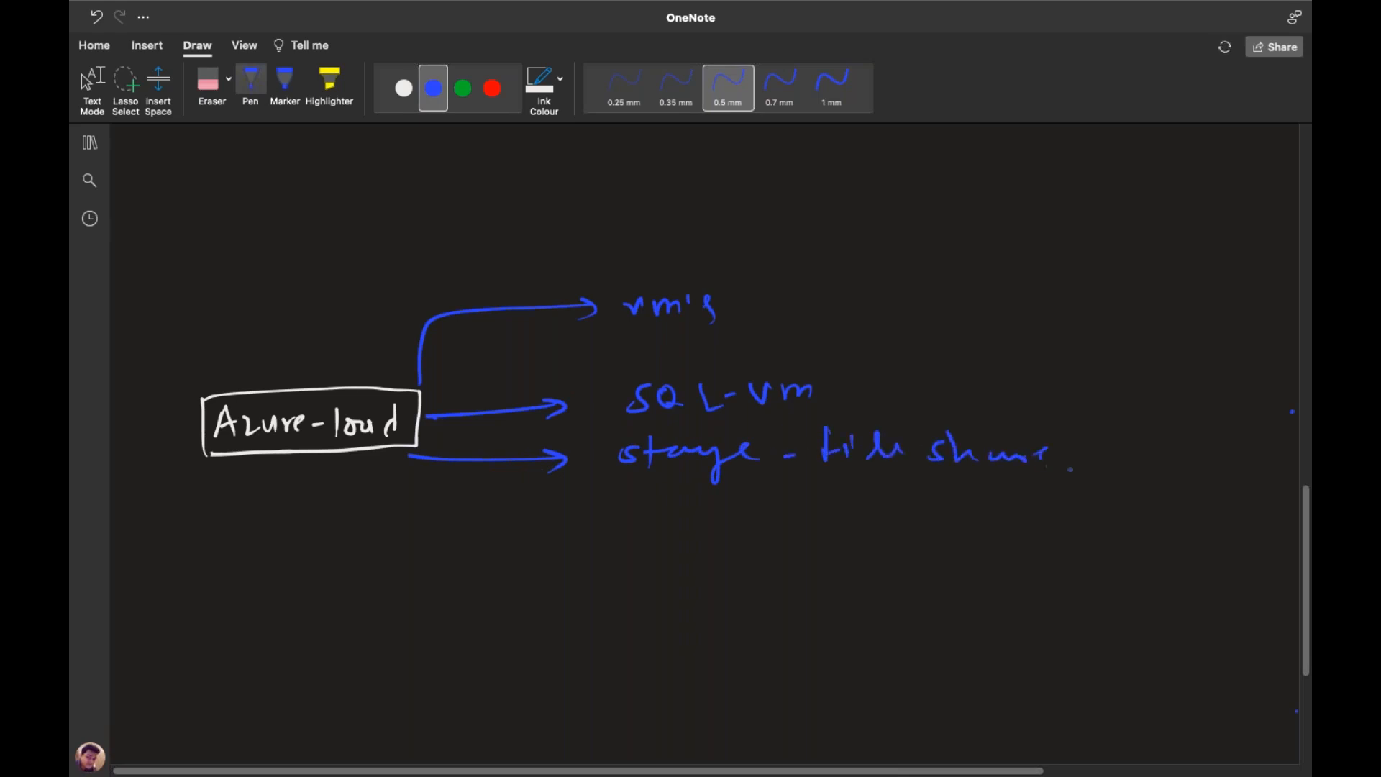
pyautogui.moveTo(427, 460)
pyautogui.mouseDown()
pyautogui.moveTo(589, 568)
pyautogui.moveTo(586, 584)
pyautogui.mouseUp()
pyautogui.moveTo(685, 552); pyautogui.dragTo(656, 586)
pyautogui.moveTo(696, 586)
pyautogui.mouseDown()
pyautogui.moveTo(707, 549)
pyautogui.moveTo(719, 586)
pyautogui.mouseUp()
pyautogui.moveTo(705, 572)
pyautogui.mouseDown()
pyautogui.moveTo(748, 588)
pyautogui.moveTo(748, 568)
pyautogui.moveTo(785, 567)
pyautogui.mouseUp()
pyautogui.moveTo(829, 554)
pyautogui.mouseDown()
pyautogui.moveTo(810, 580)
pyautogui.moveTo(911, 552)
pyautogui.mouseUp()
pyautogui.moveTo(921, 551); pyautogui.dragTo(939, 555)
pyautogui.moveTo(942, 563); pyautogui.dragTo(961, 546)
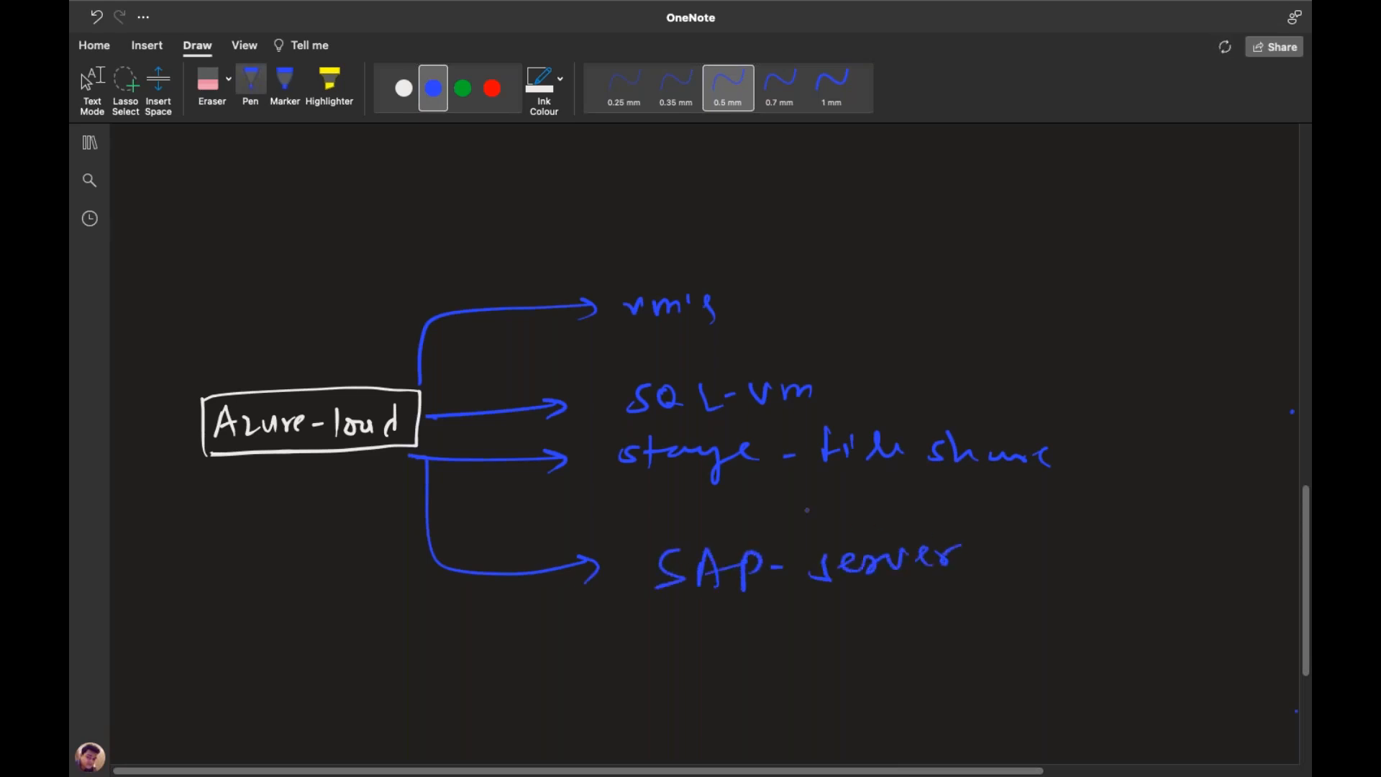
# Return to the blue pen and scroll further down the page
pyautogui.press('Escape')
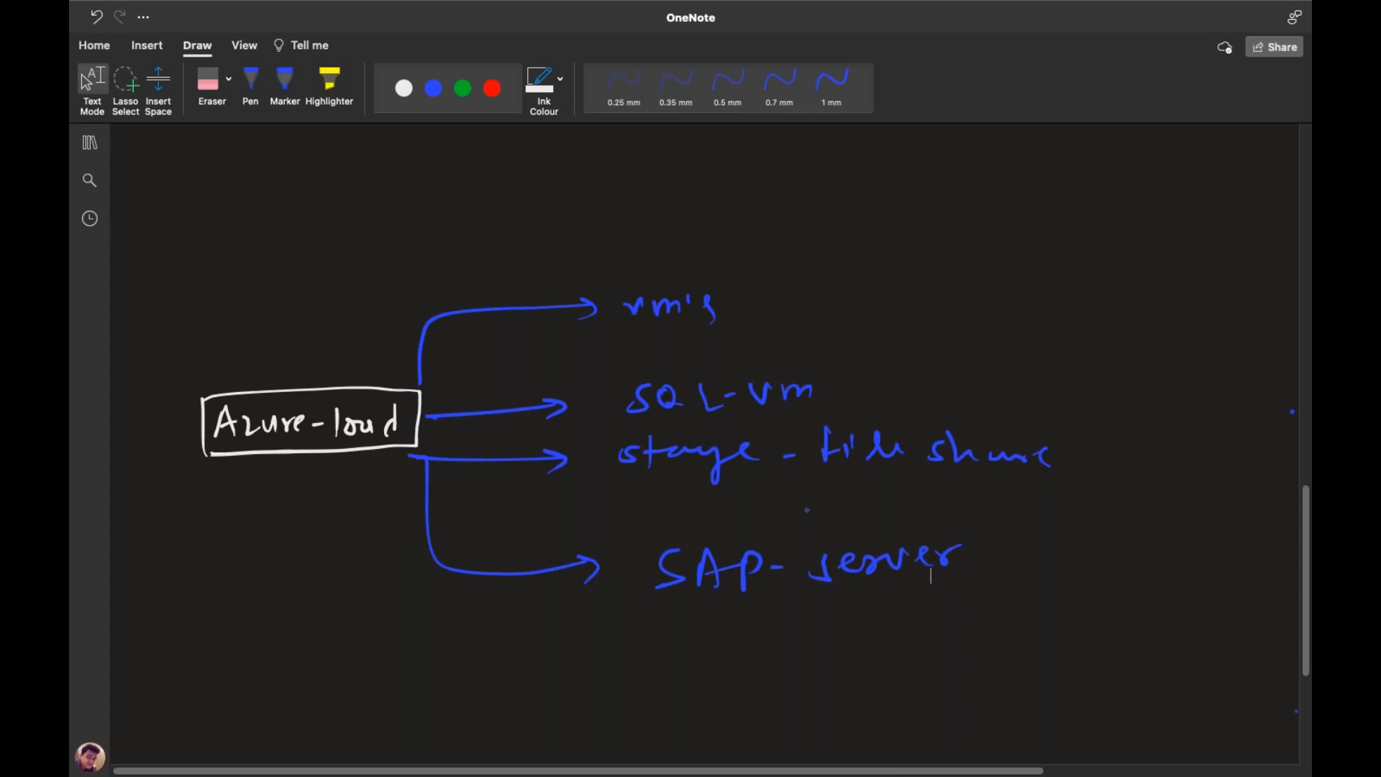
pyautogui.click(250, 85)
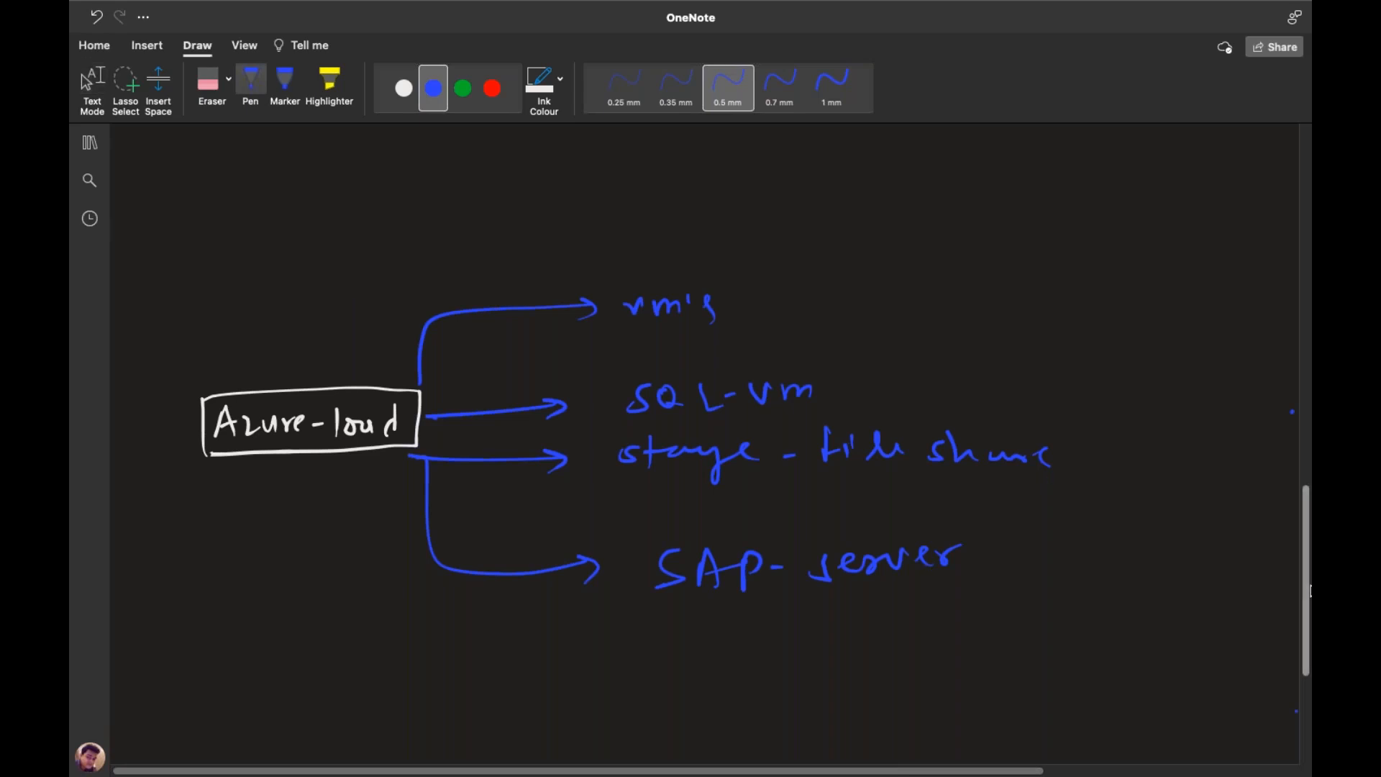
pyautogui.scroll(-5, 1309, 591)
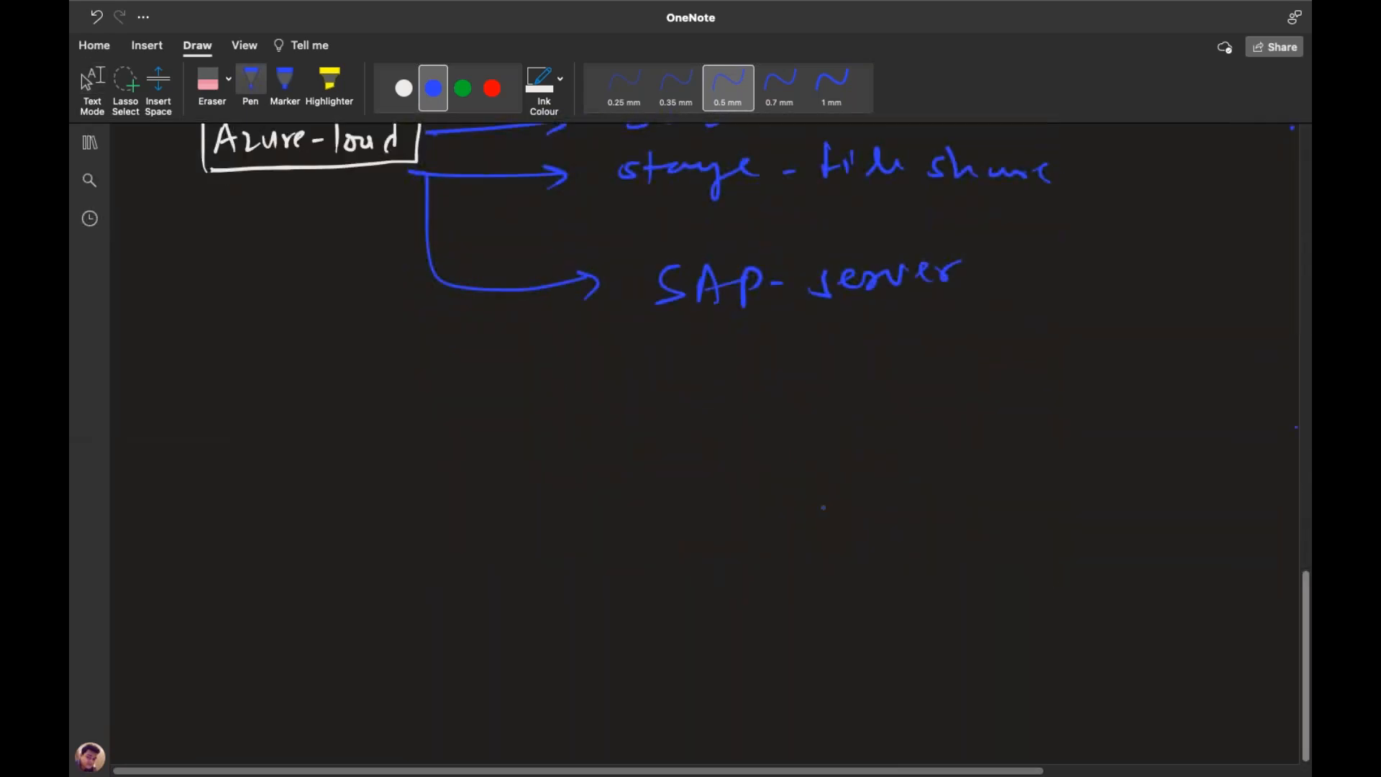
# Write 'Azure-stack' in red ink and box it
pyautogui.click(492, 88)
pyautogui.moveTo(234, 558)
pyautogui.mouseDown()
pyautogui.moveTo(375, 581)
pyautogui.moveTo(426, 555)
pyautogui.moveTo(450, 577)
pyautogui.mouseUp()
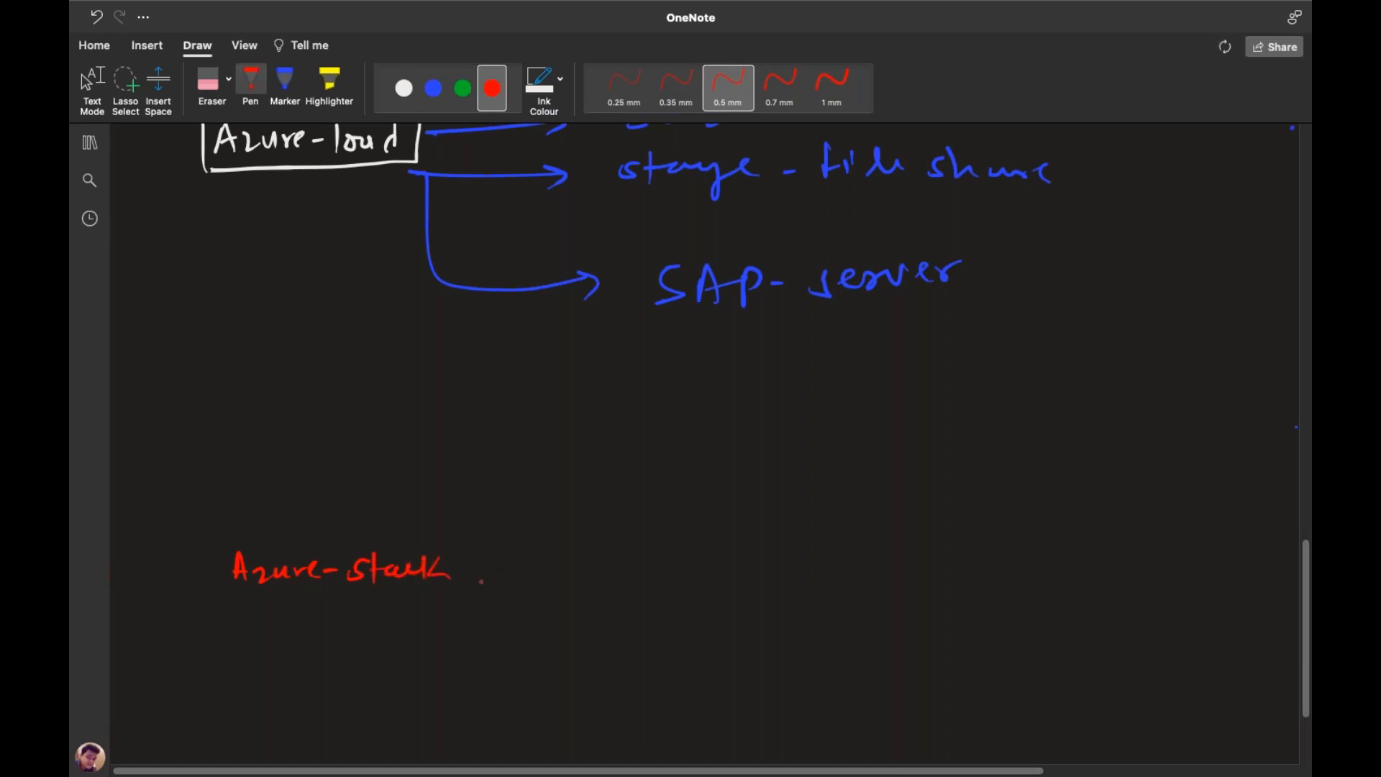
pyautogui.moveTo(221, 545); pyautogui.dragTo(220, 598)
pyautogui.moveTo(223, 537)
pyautogui.mouseDown()
pyautogui.moveTo(322, 534)
pyautogui.moveTo(446, 565)
pyautogui.moveTo(330, 597)
pyautogui.moveTo(225, 600)
pyautogui.mouseUp()
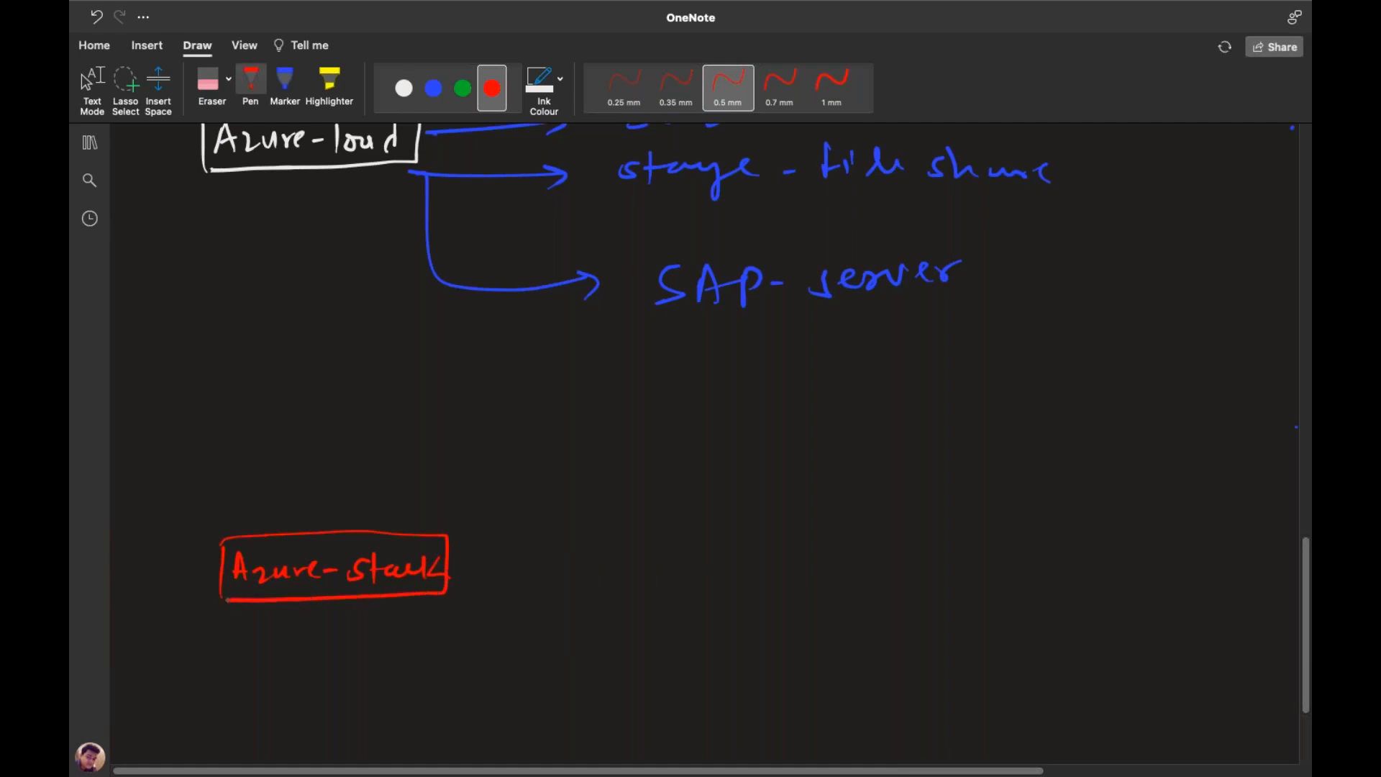
# Draw a blue arrow noting 'combination of Azure services + On-prem'
pyautogui.click(432, 88)
pyautogui.moveTo(449, 564); pyautogui.dragTo(605, 553)
pyautogui.moveTo(635, 550)
pyautogui.mouseDown()
pyautogui.moveTo(769, 558)
pyautogui.moveTo(811, 536)
pyautogui.moveTo(874, 564)
pyautogui.moveTo(947, 529)
pyautogui.moveTo(958, 552)
pyautogui.mouseUp()
pyautogui.moveTo(983, 565)
pyautogui.mouseDown()
pyautogui.moveTo(992, 543)
pyautogui.moveTo(1009, 560)
pyautogui.mouseUp()
pyautogui.moveTo(997, 550); pyautogui.dragTo(1230, 528)
pyautogui.moveTo(1236, 539); pyautogui.dragTo(1262, 525)
pyautogui.moveTo(1166, 568); pyautogui.dragTo(1194, 564)
pyautogui.moveTo(1181, 563)
pyautogui.mouseDown()
pyautogui.moveTo(1152, 628)
pyautogui.moveTo(1157, 606)
pyautogui.mouseUp()
pyautogui.moveTo(1161, 627); pyautogui.dragTo(1188, 627)
pyautogui.moveTo(1193, 618); pyautogui.dragTo(1209, 614)
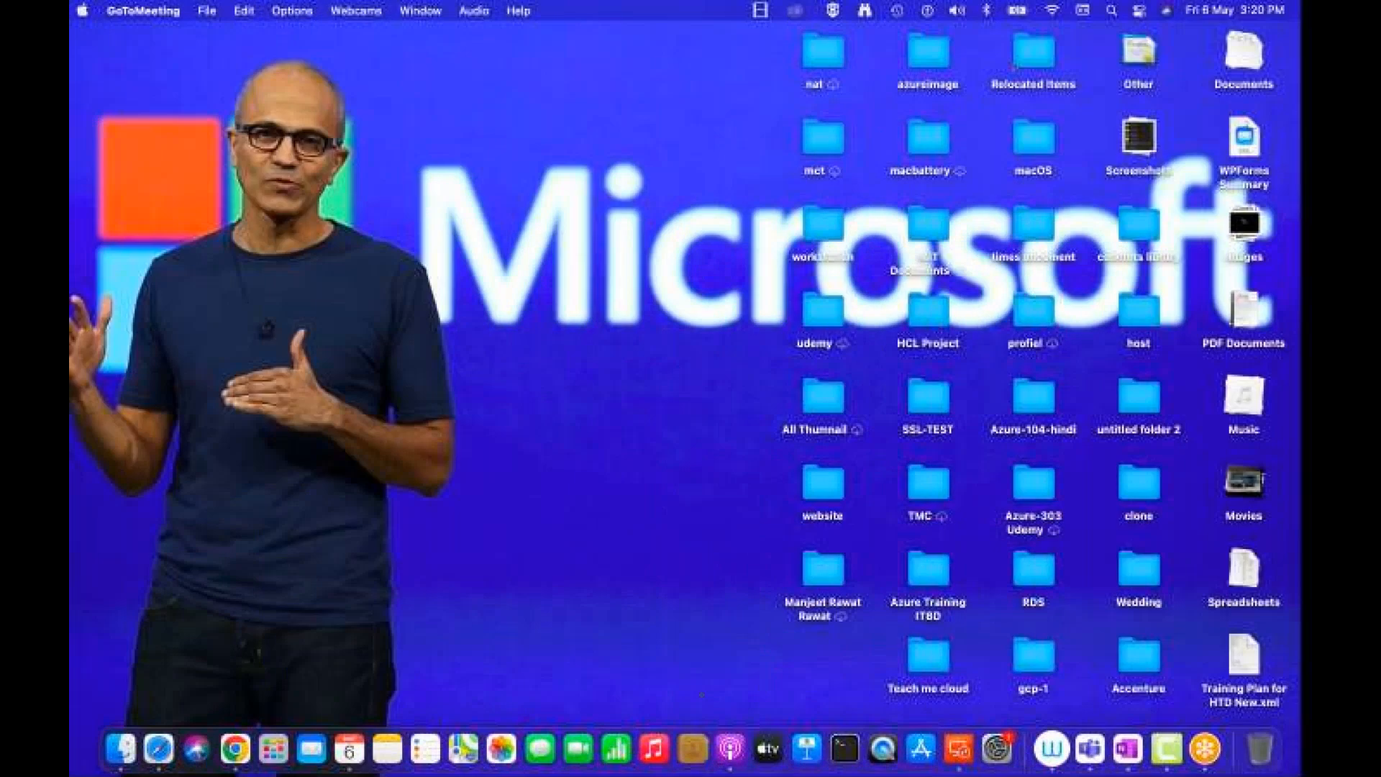
# Open portal.azure.com in a new full-screen Chrome tab and sign in with the first listed account
pyautogui.click(235, 748)
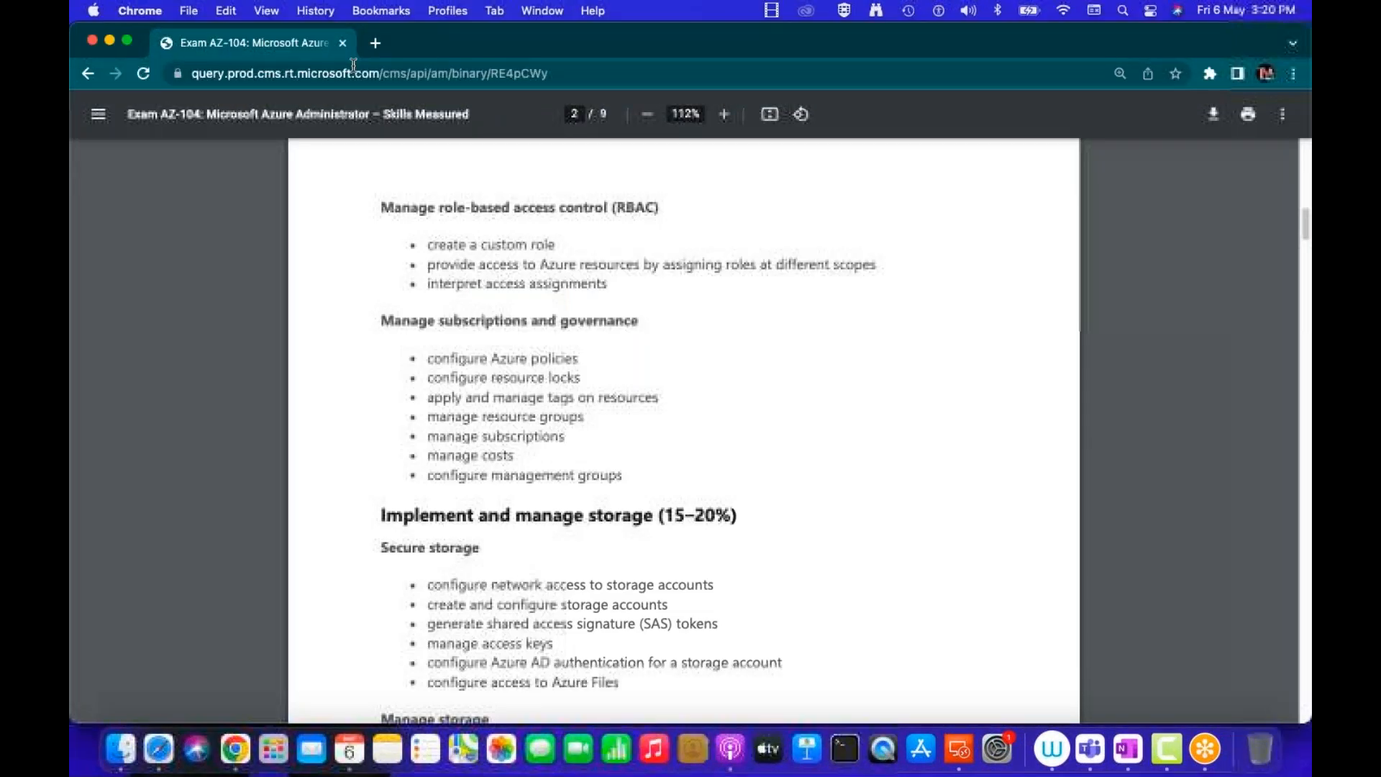
pyautogui.press('super+t')
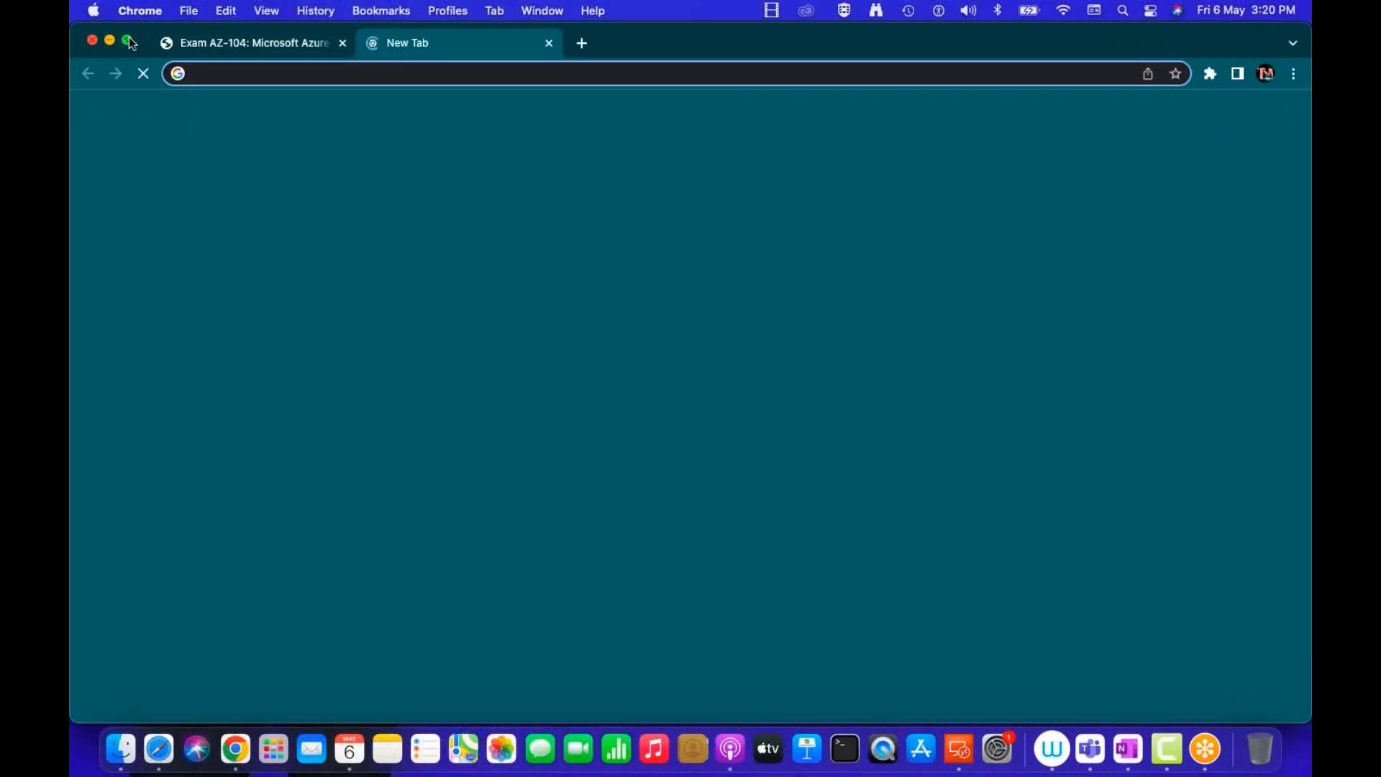
pyautogui.click(130, 40)
pyautogui.click(222, 53)
pyautogui.write('po')
pyautogui.press('Return')
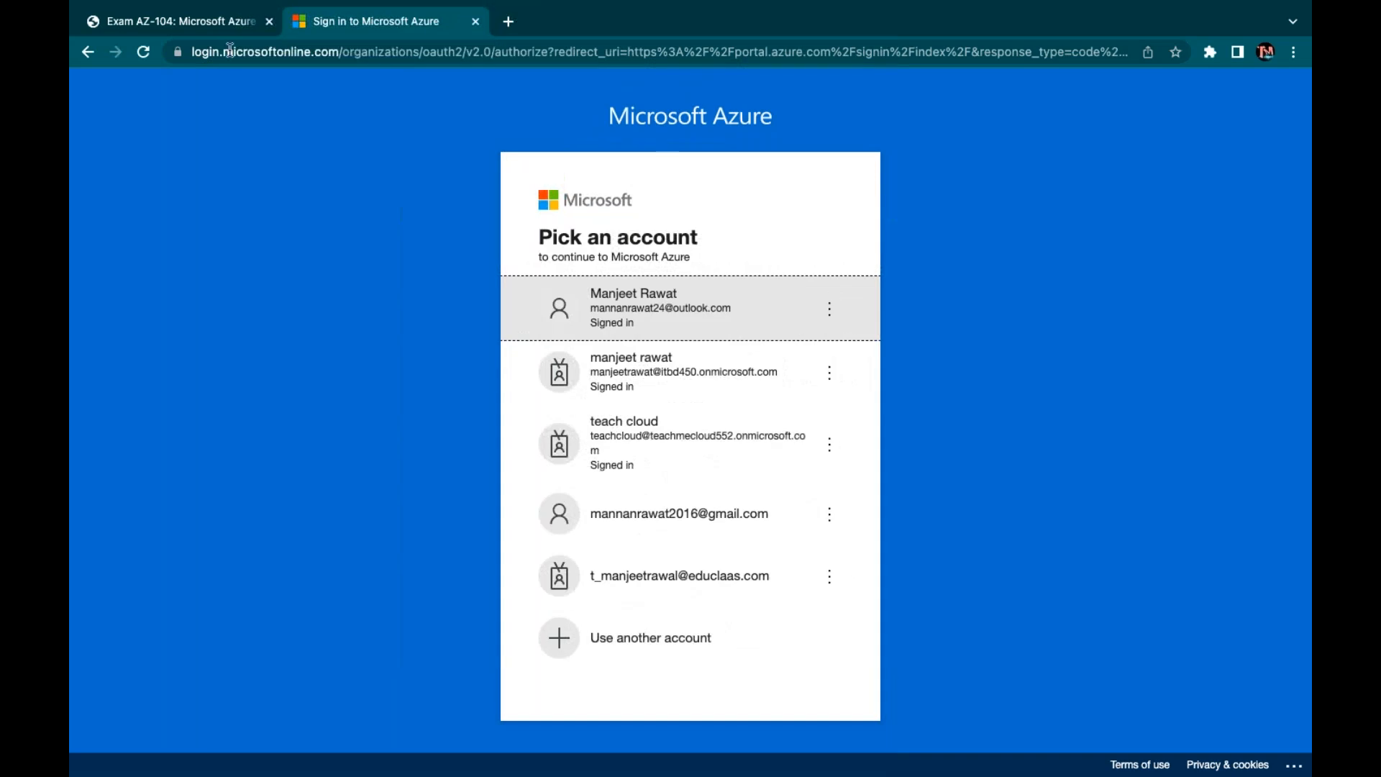
pyautogui.click(628, 298)
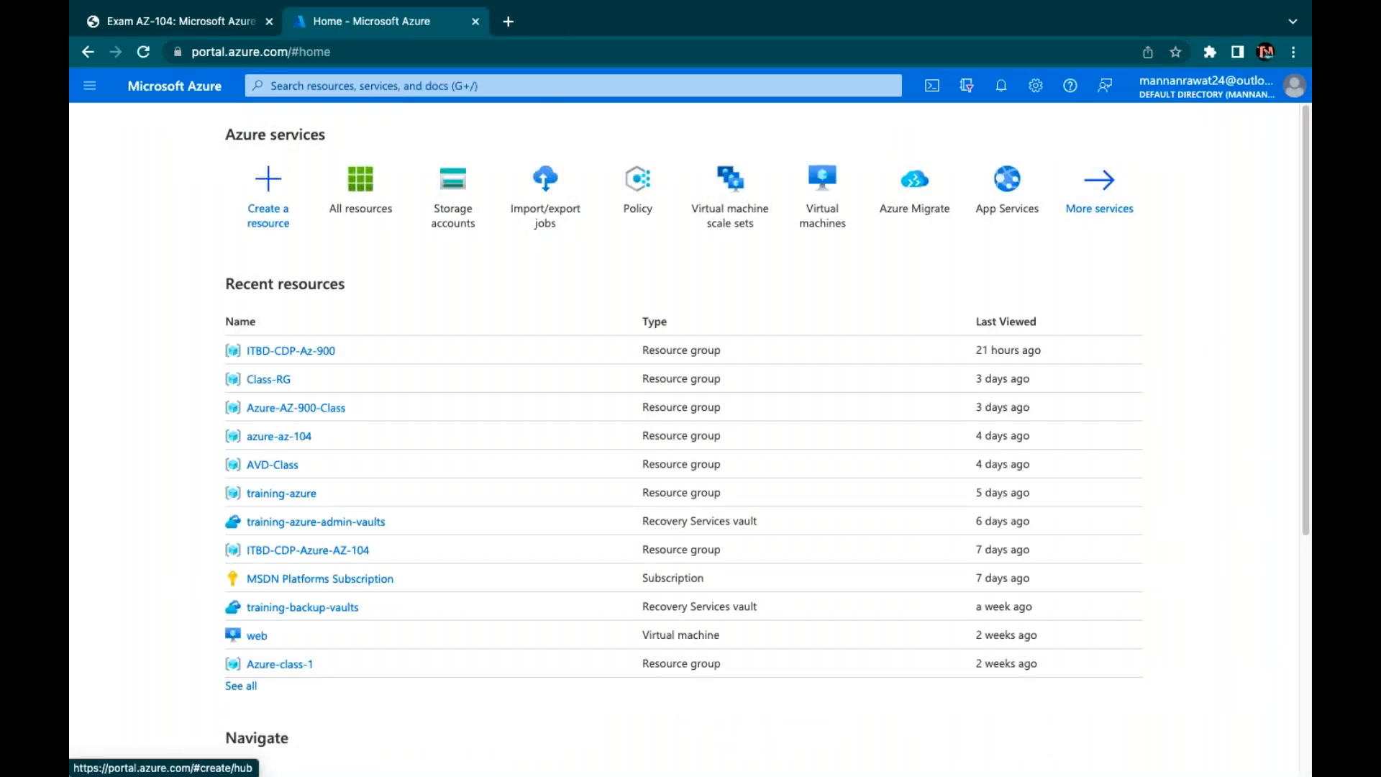
# Go through All services > Storage > Recovery Services vaults and start a new vault with + Create
pyautogui.click(1098, 183)
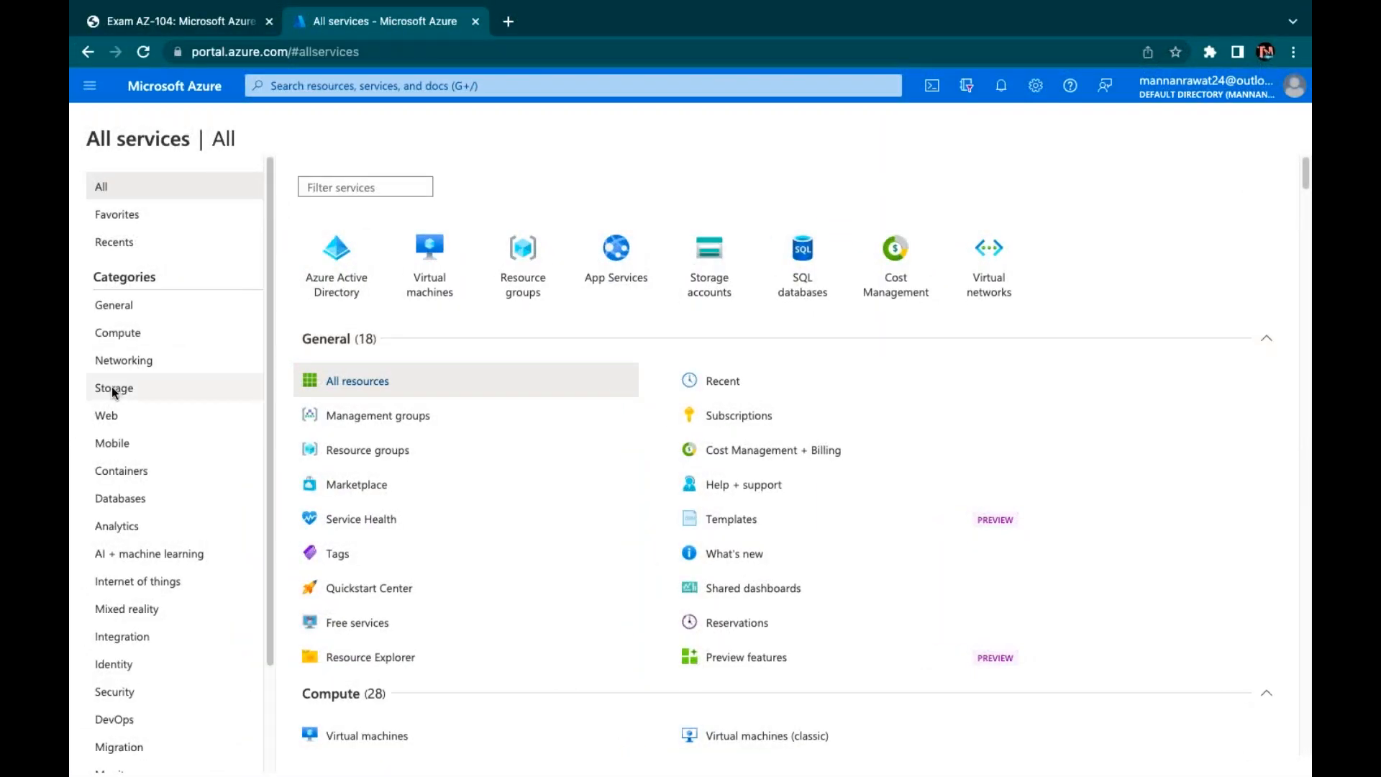
pyautogui.click(113, 388)
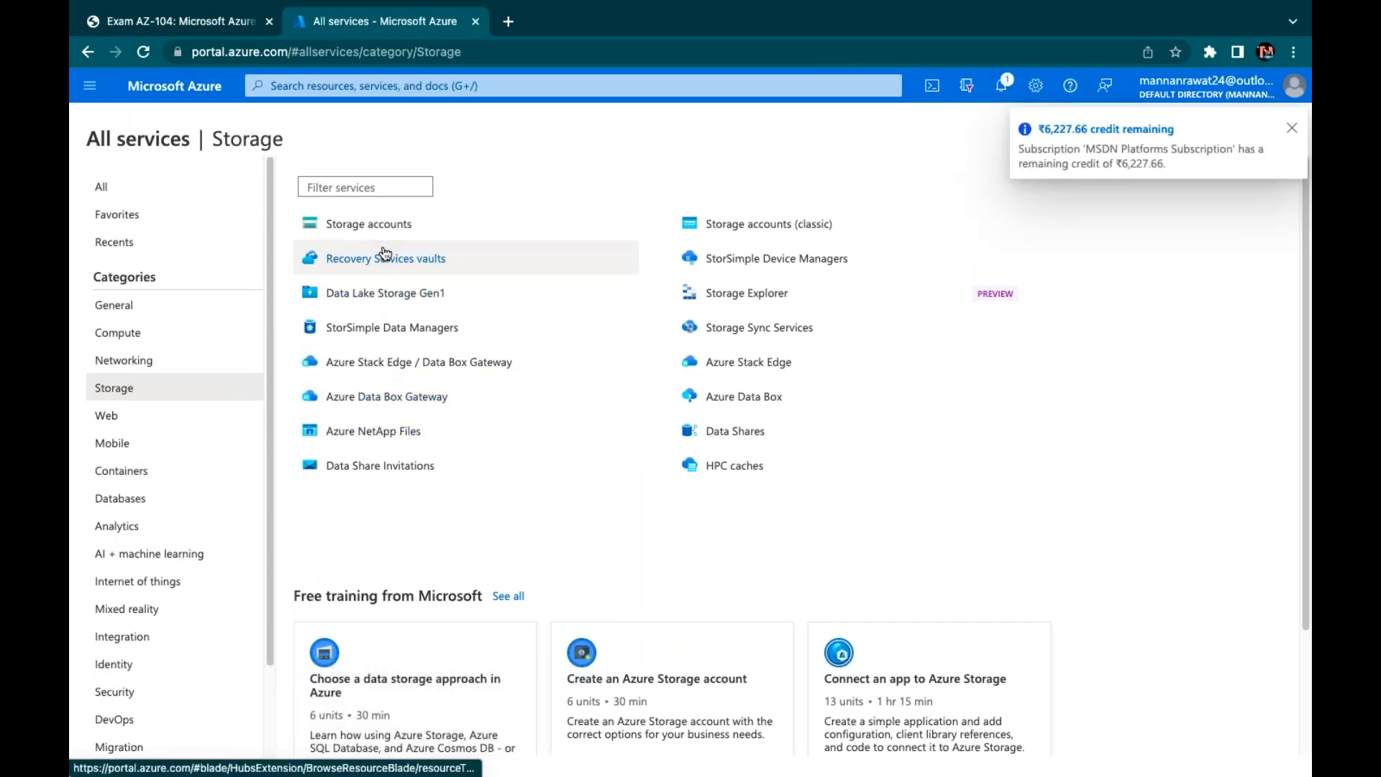
pyautogui.click(384, 257)
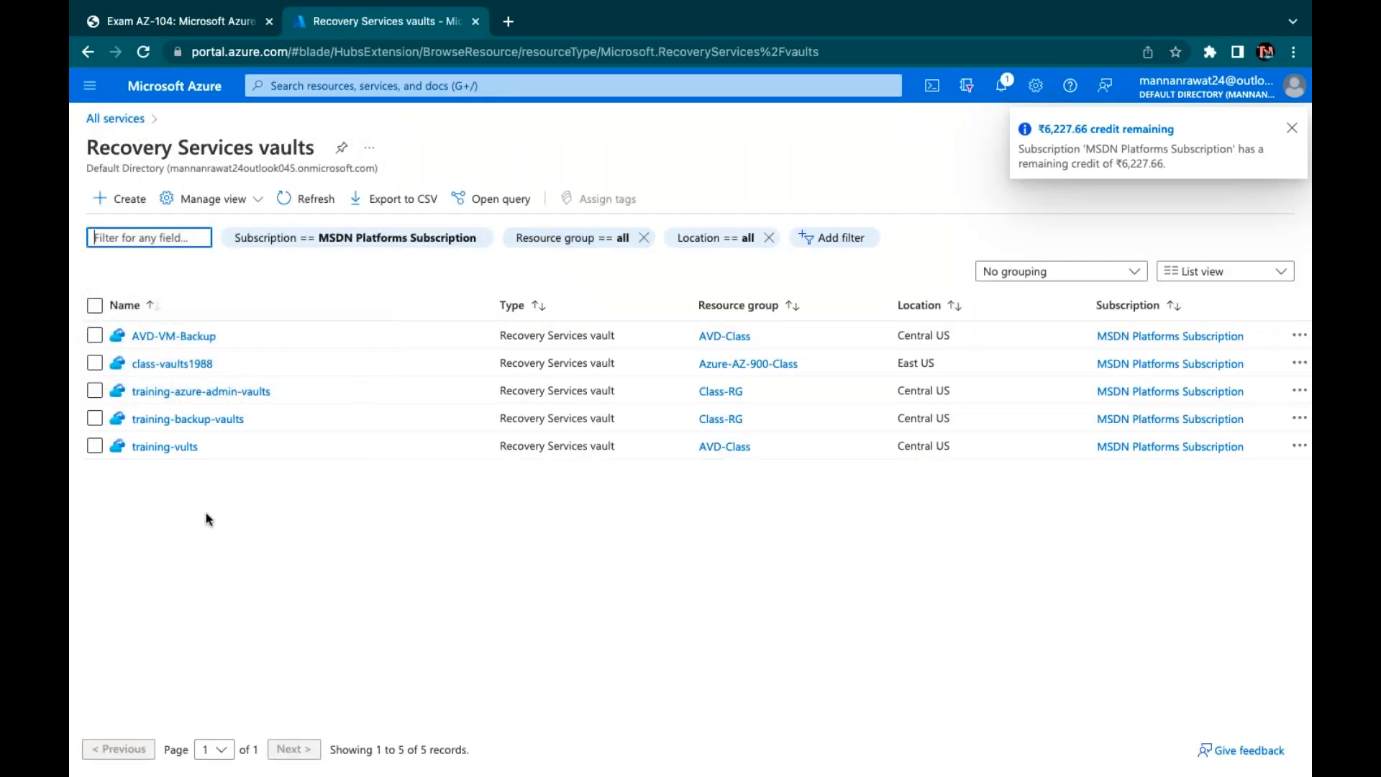
pyautogui.click(119, 198)
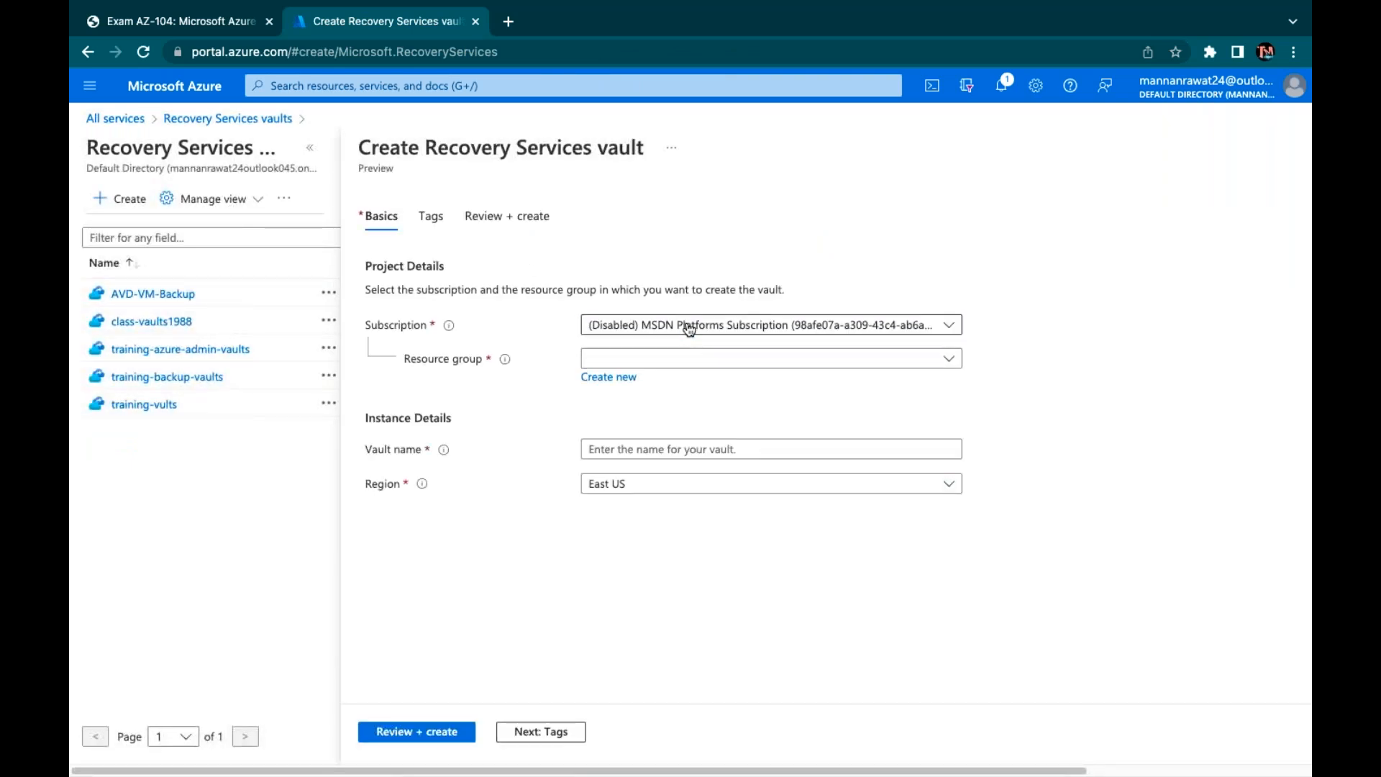
# Create vault 'training-vaults1988' under MSDN Platforms Subscription in resource group azure-az-104
pyautogui.click(685, 328)
pyautogui.click(640, 438)
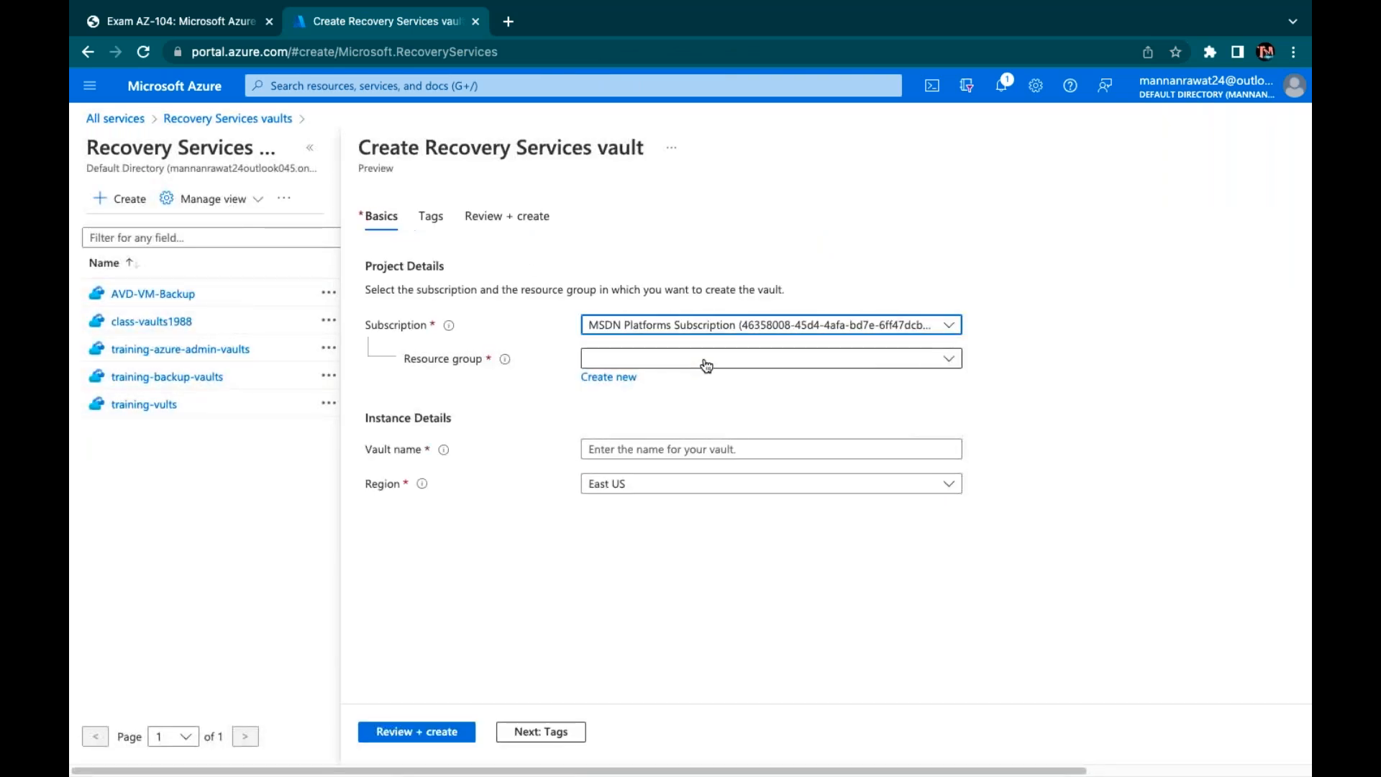
pyautogui.click(702, 360)
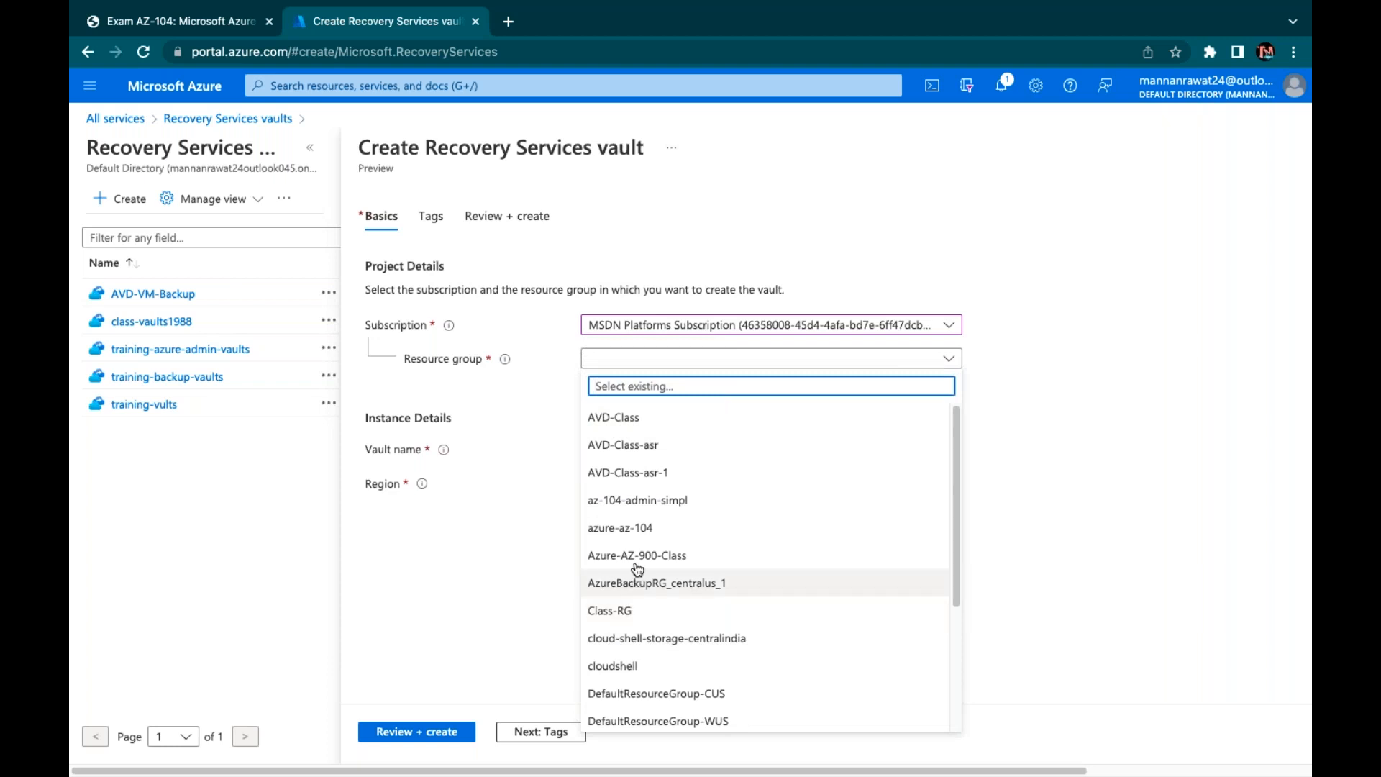
pyautogui.click(623, 528)
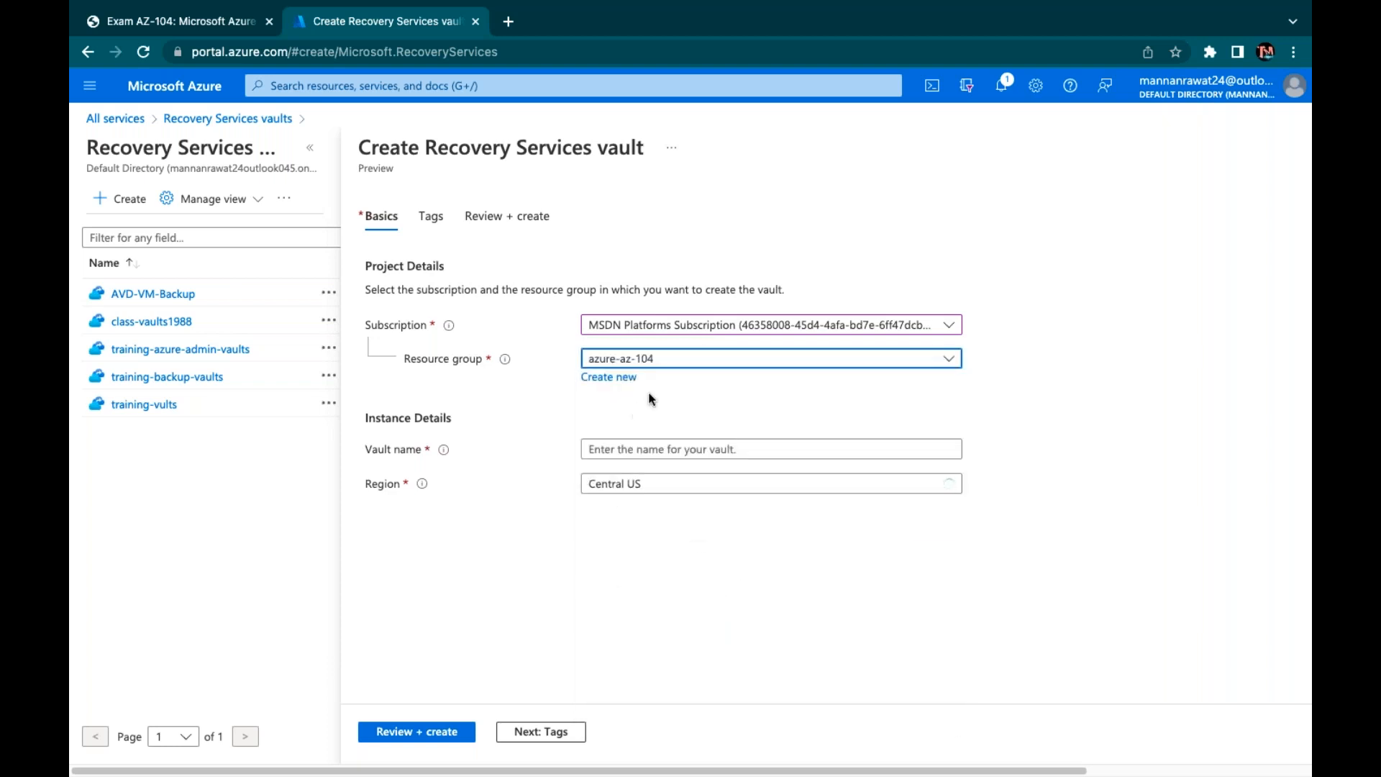
pyautogui.click(683, 449)
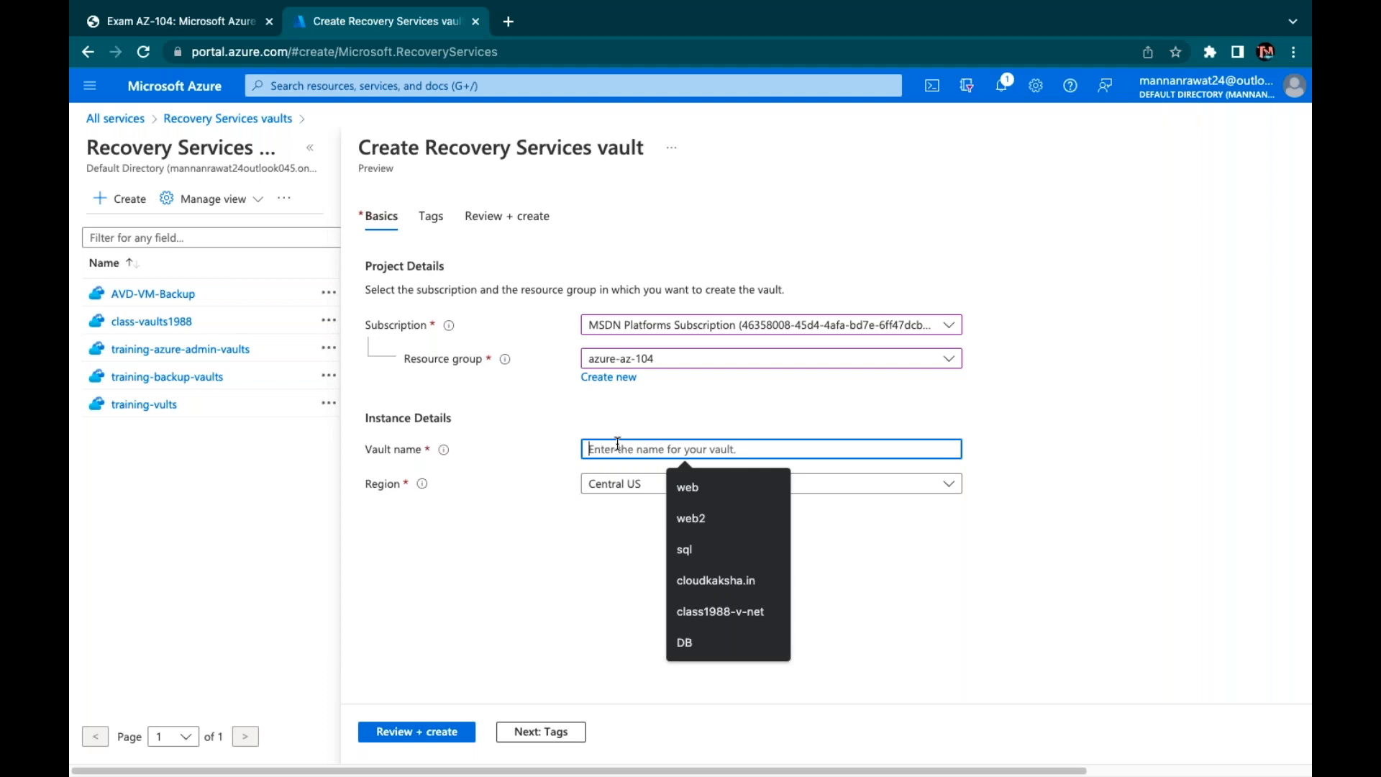
pyautogui.write('trai')
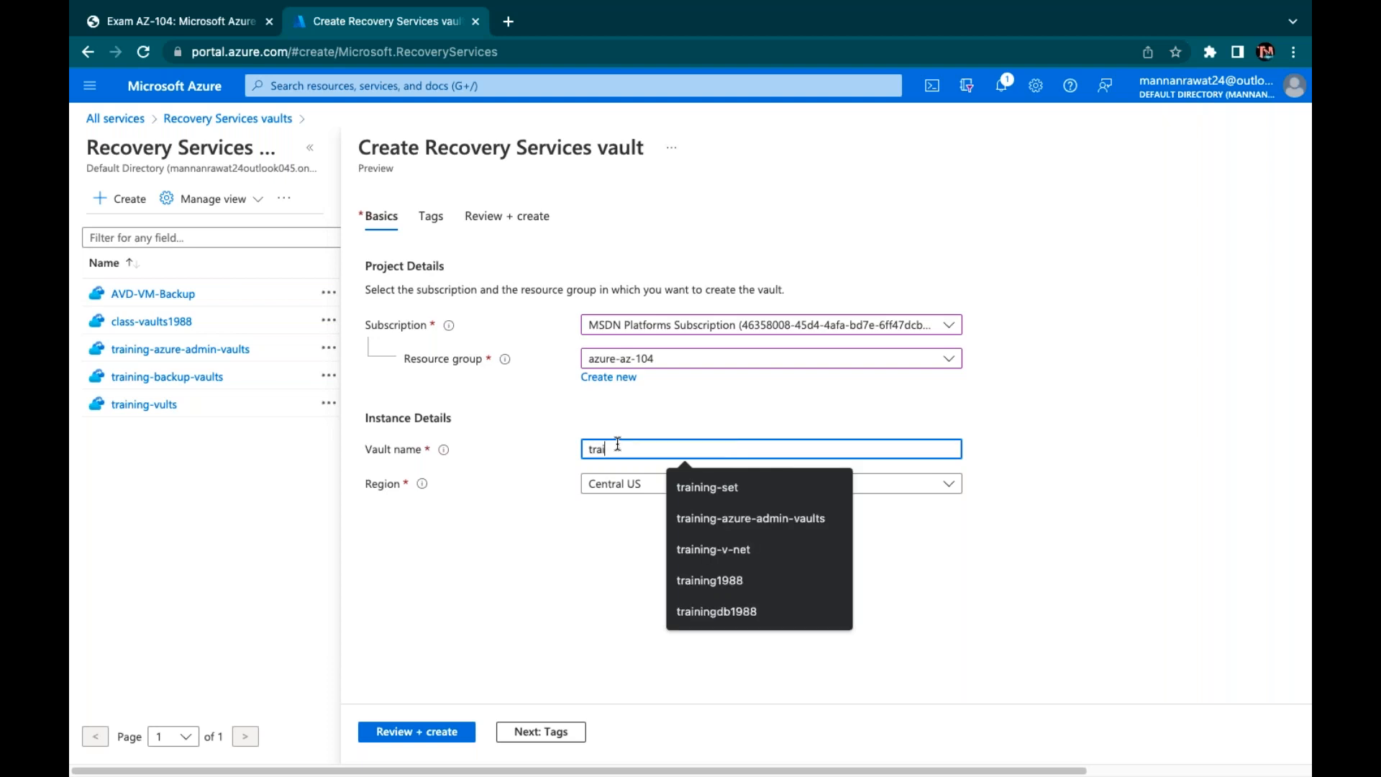
pyautogui.write('ning-vaults1988')
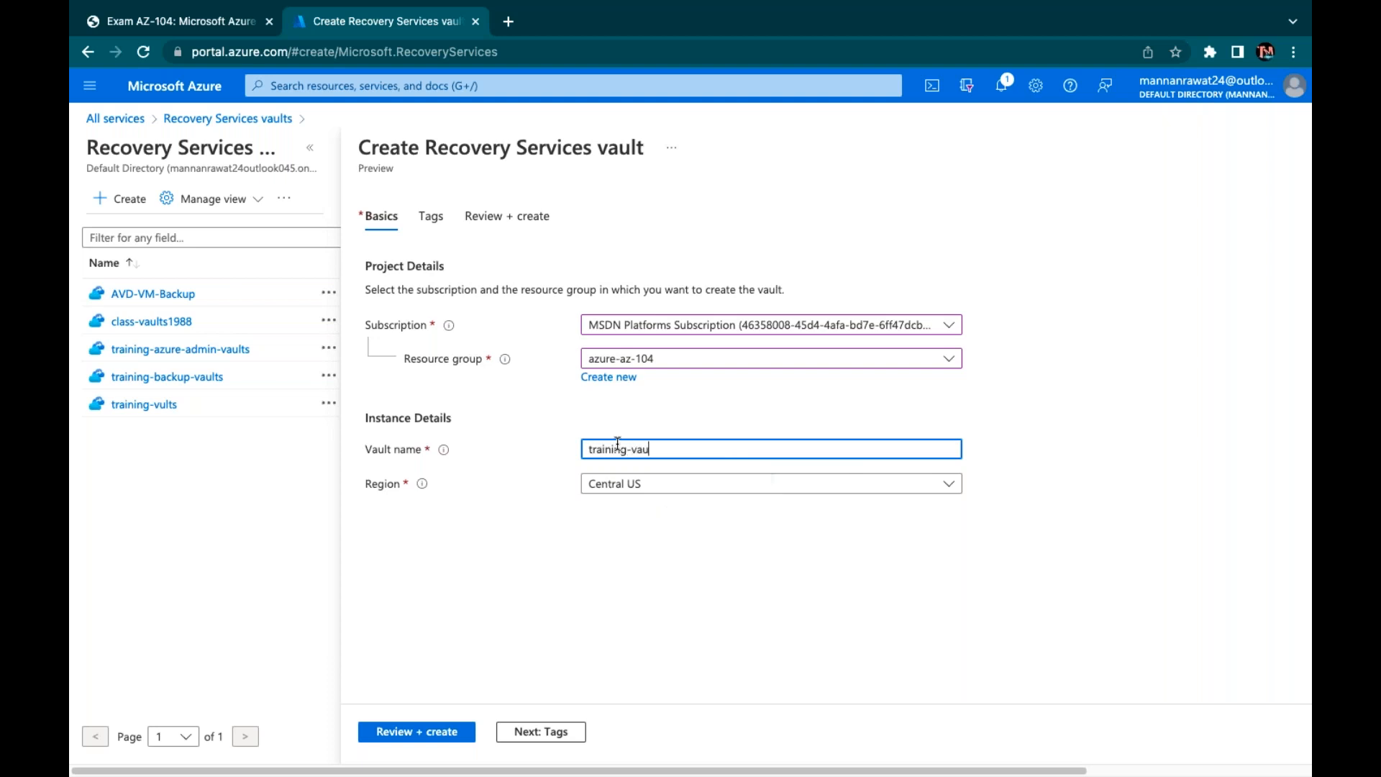
pyautogui.press('Return')
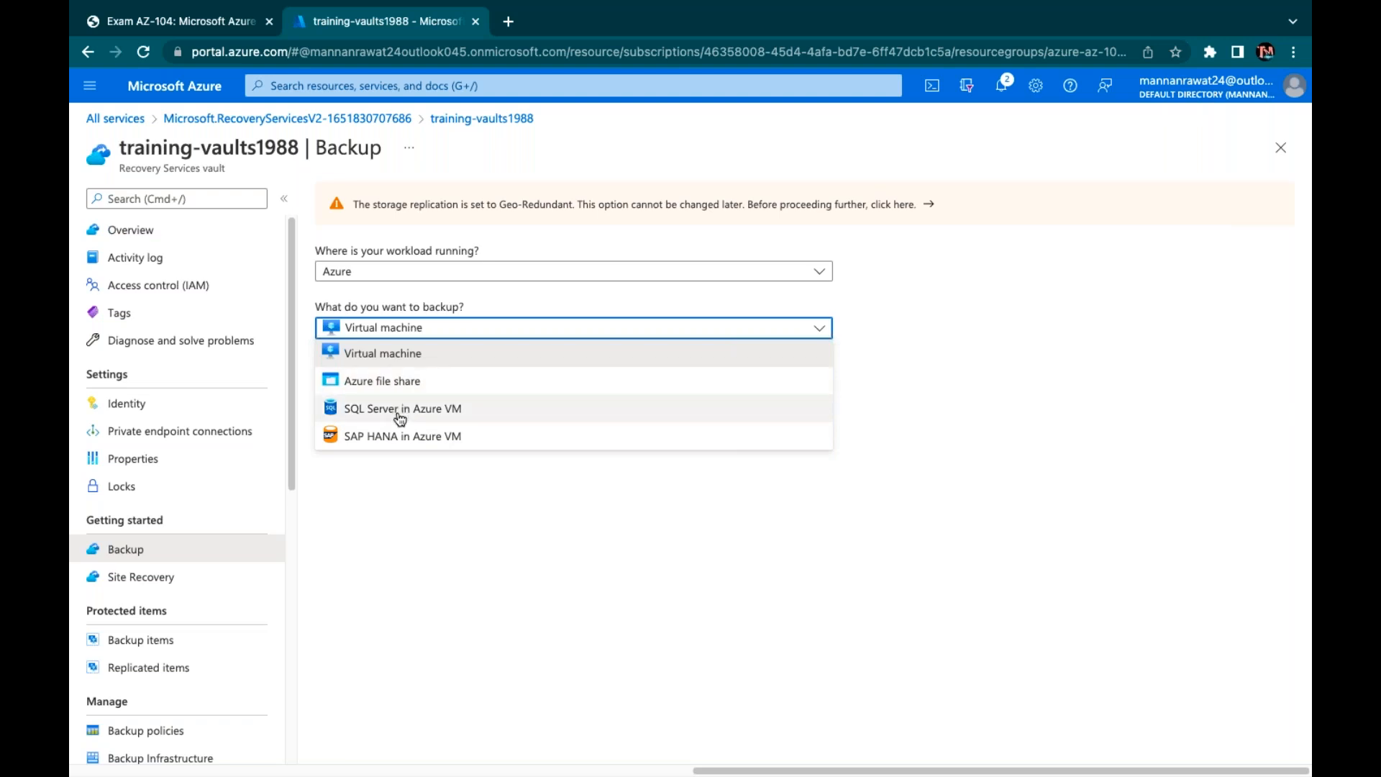
# Check Azure Stack Hub's backup items such as Files and folders, then set the workload location to Azure Stack HCI
pyautogui.click(400, 505)
pyautogui.click(394, 271)
pyautogui.click(390, 324)
pyautogui.click(390, 329)
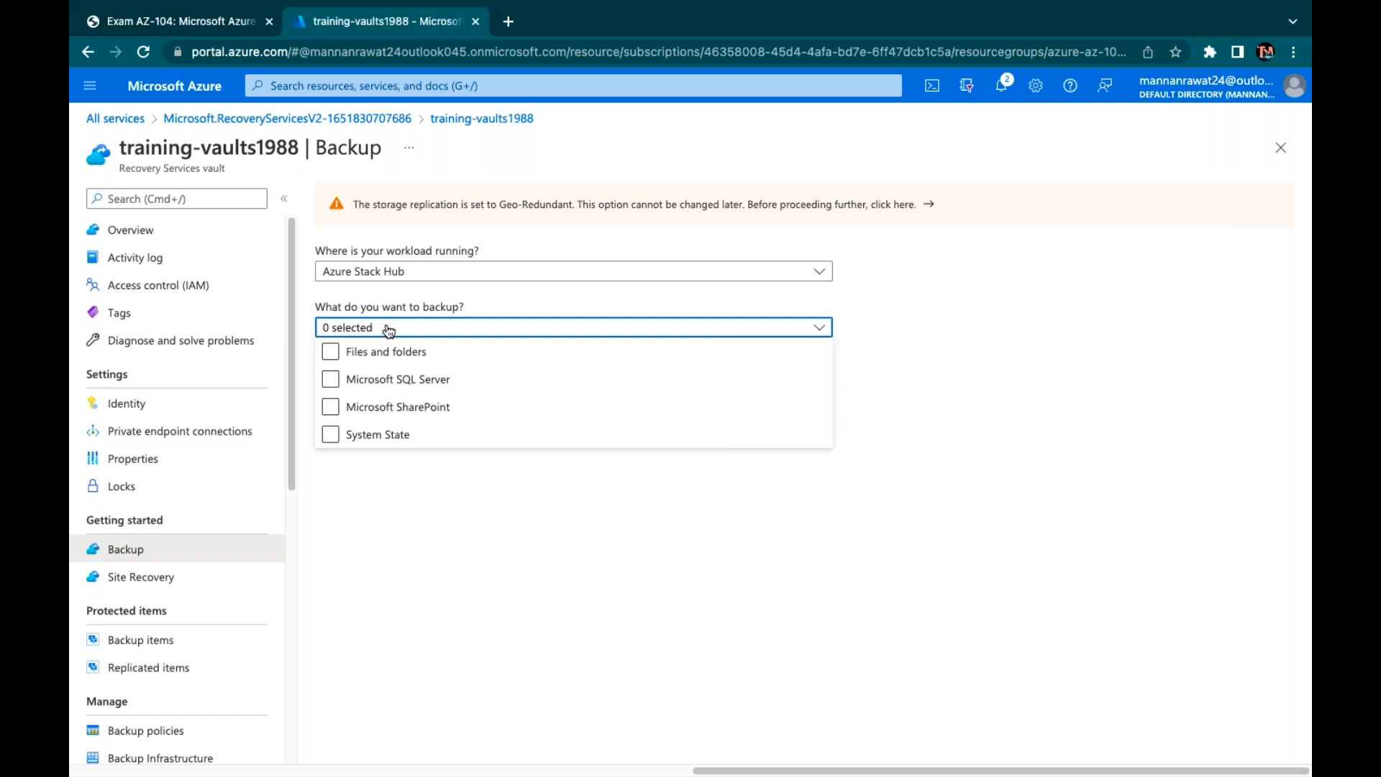
pyautogui.click(389, 357)
pyautogui.click(388, 271)
pyautogui.click(374, 336)
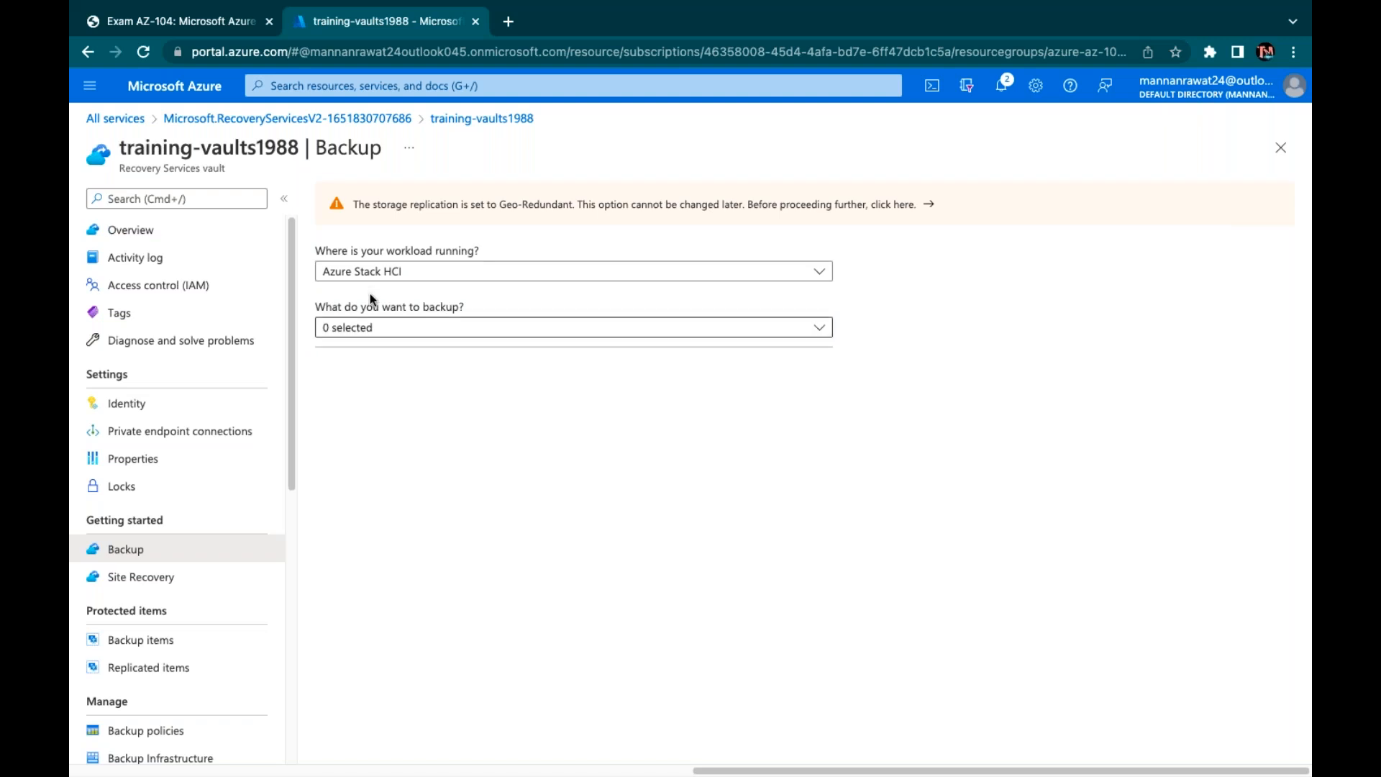
# Set the workload location to On-Premises and tick Hyper-V Virtual Machine for backup
pyautogui.click(390, 329)
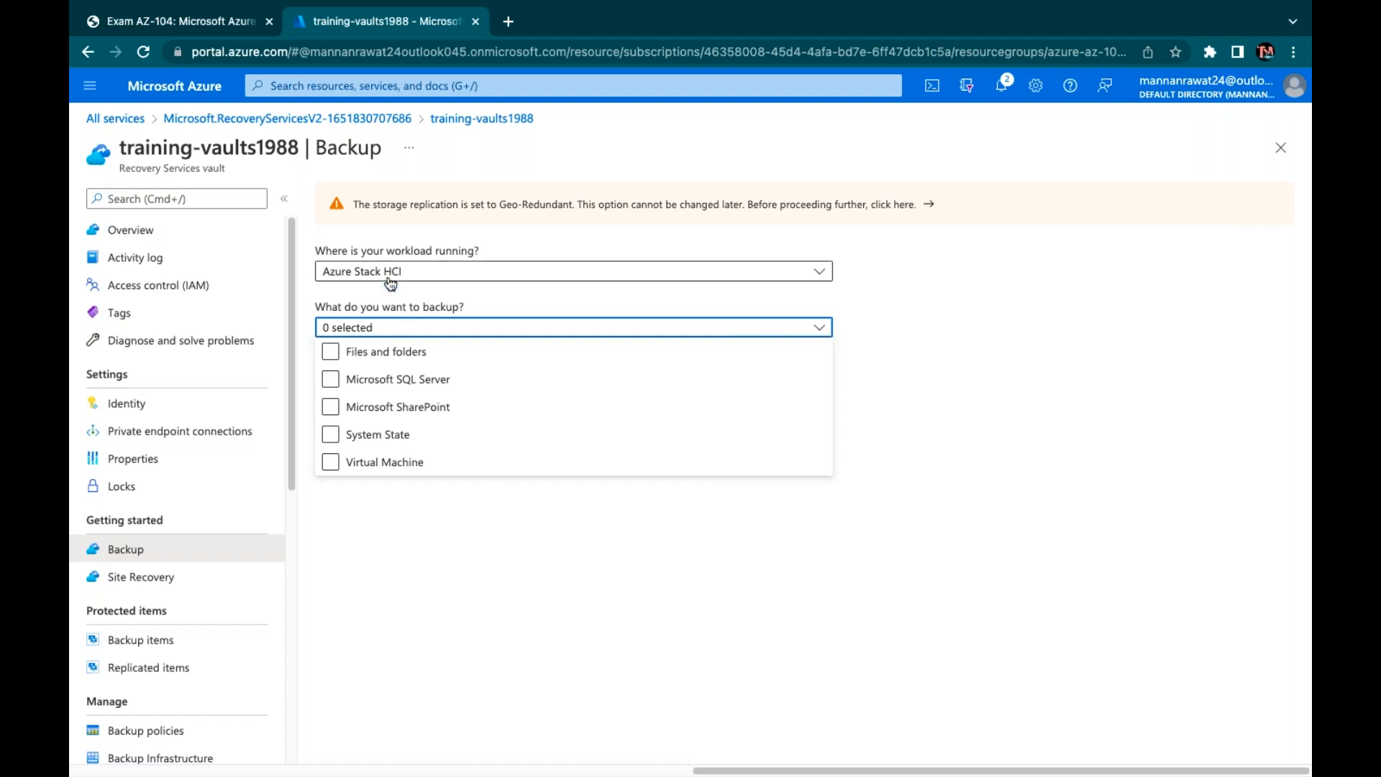
pyautogui.click(411, 287)
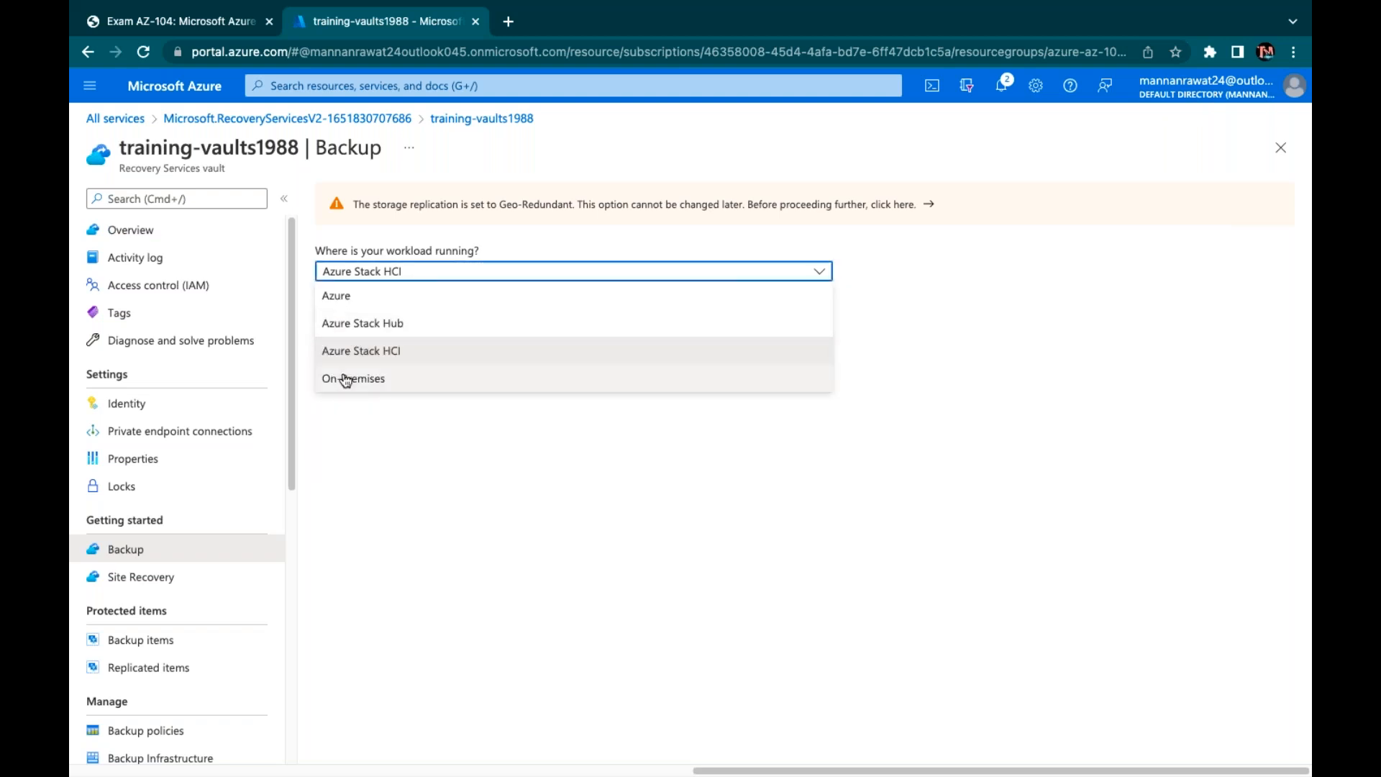
pyautogui.click(346, 379)
pyautogui.click(440, 334)
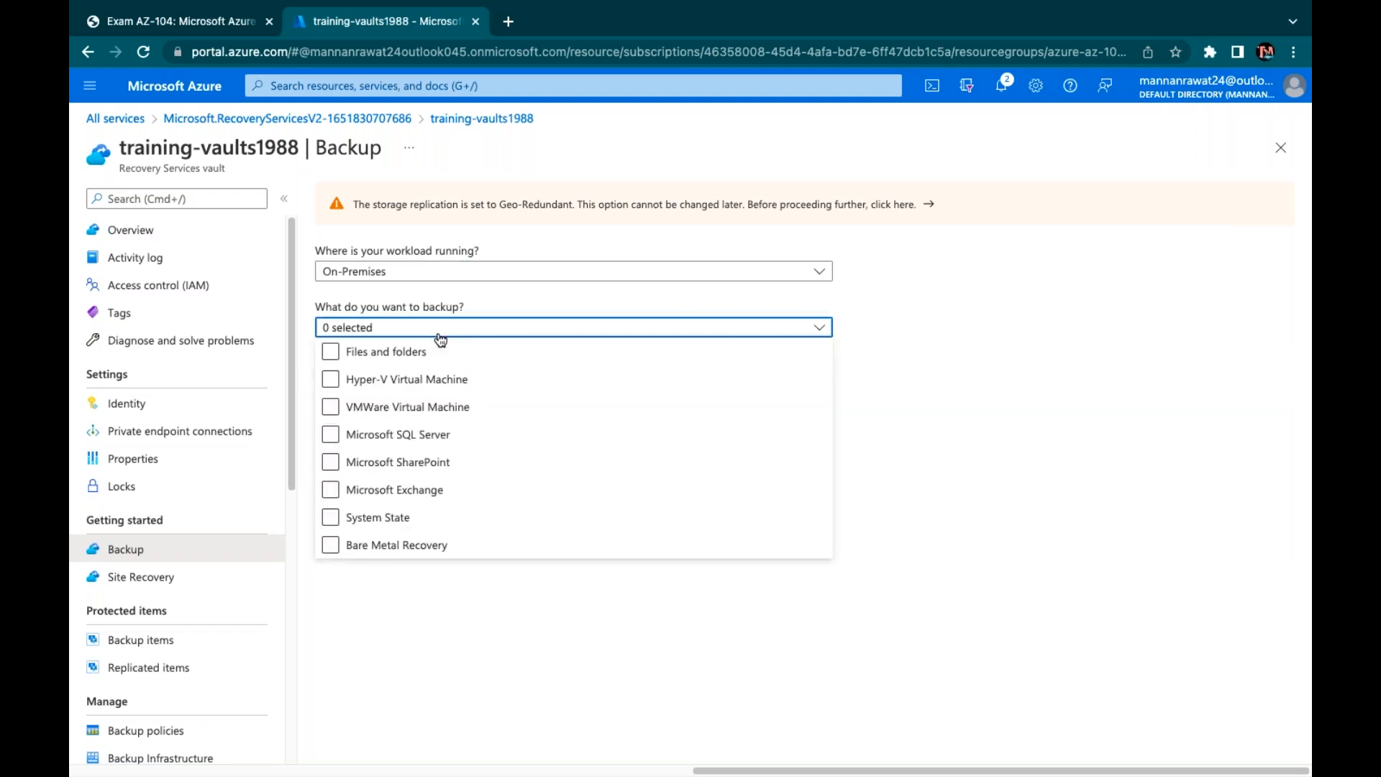
pyautogui.click(428, 380)
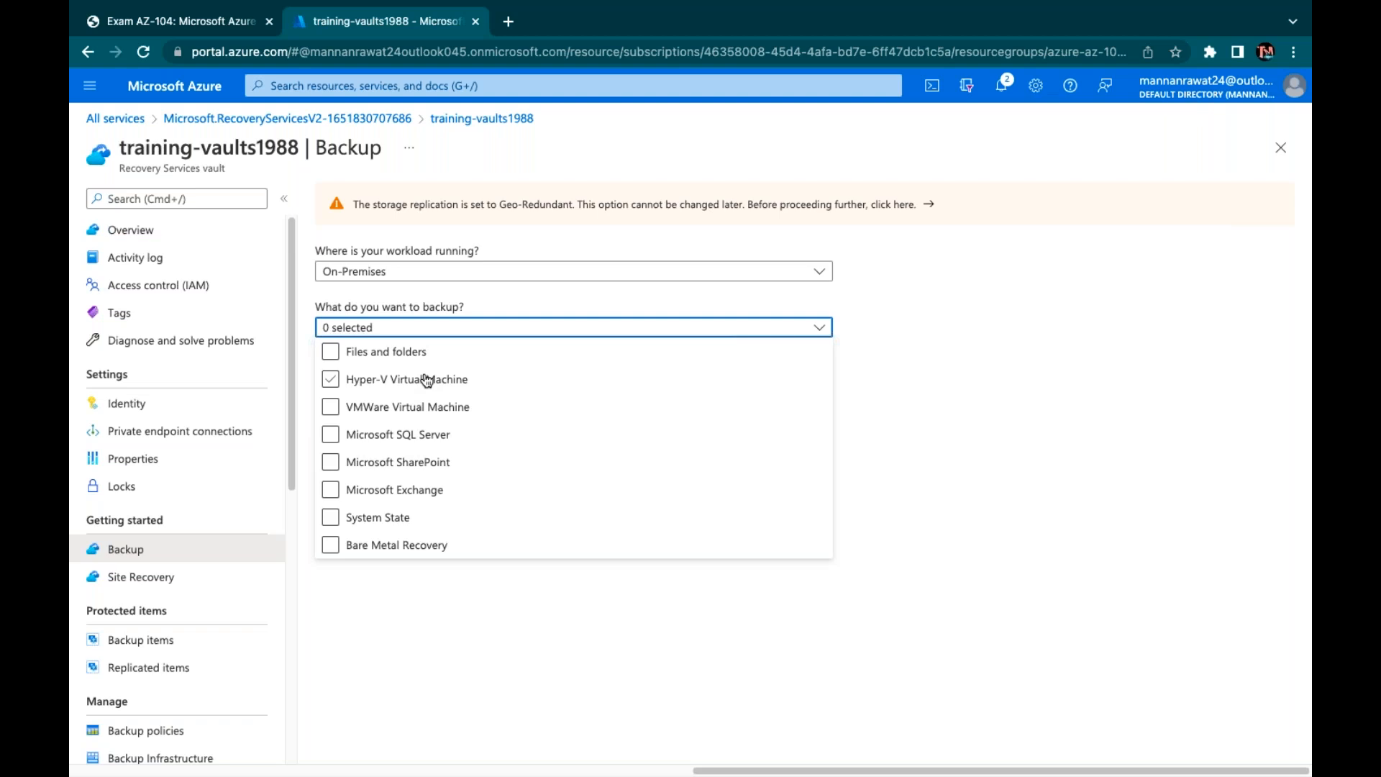
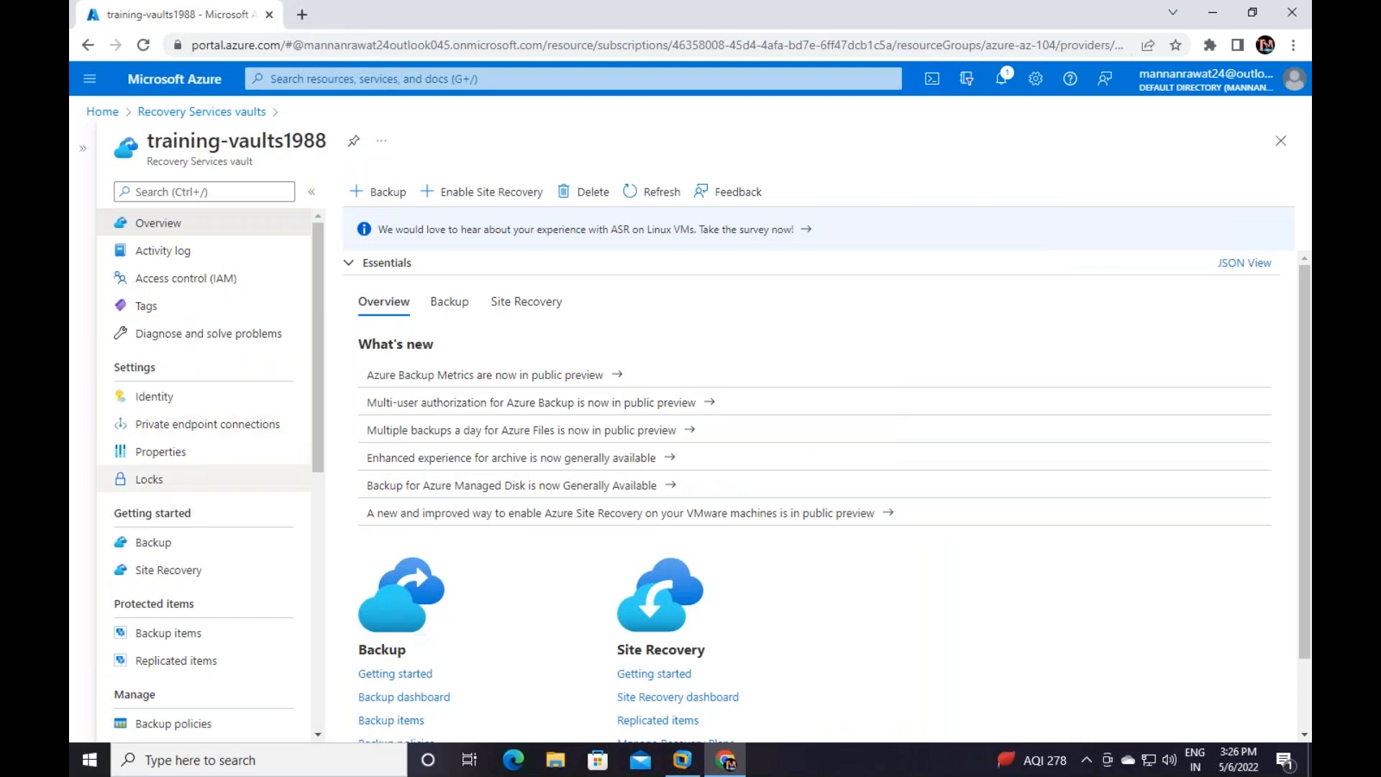
# Set the vault's backup workload to On-Premises, then create a new folder on the desktop
pyautogui.click(154, 541)
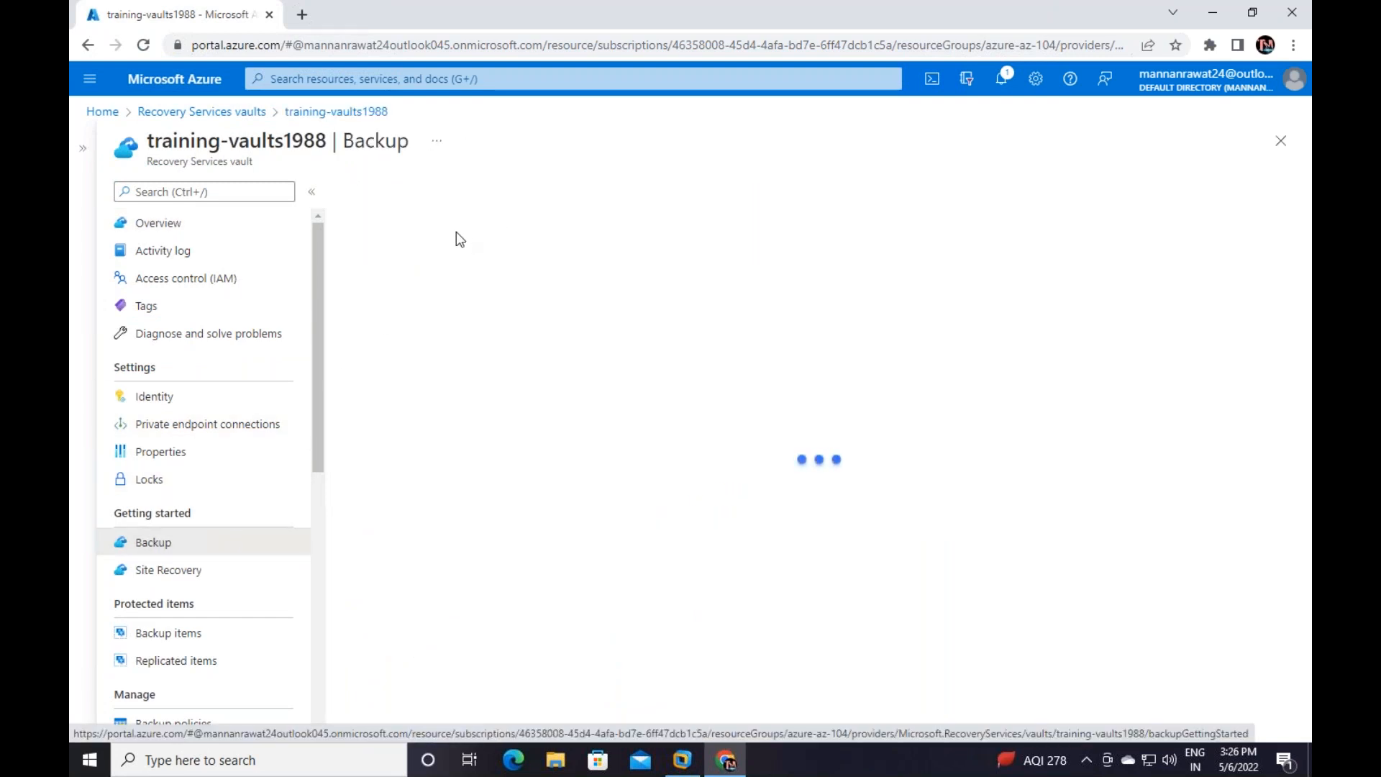
pyautogui.click(474, 265)
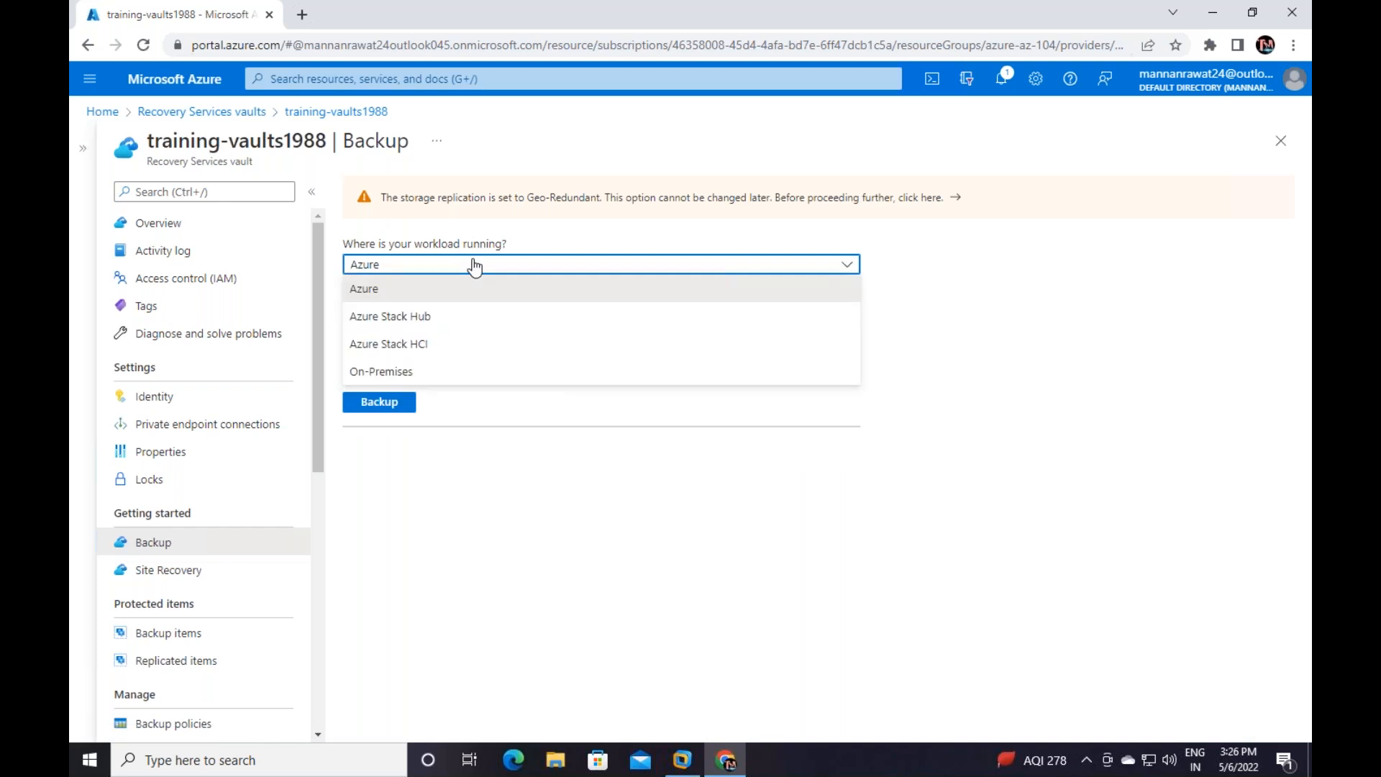
pyautogui.click(382, 370)
pyautogui.click(411, 329)
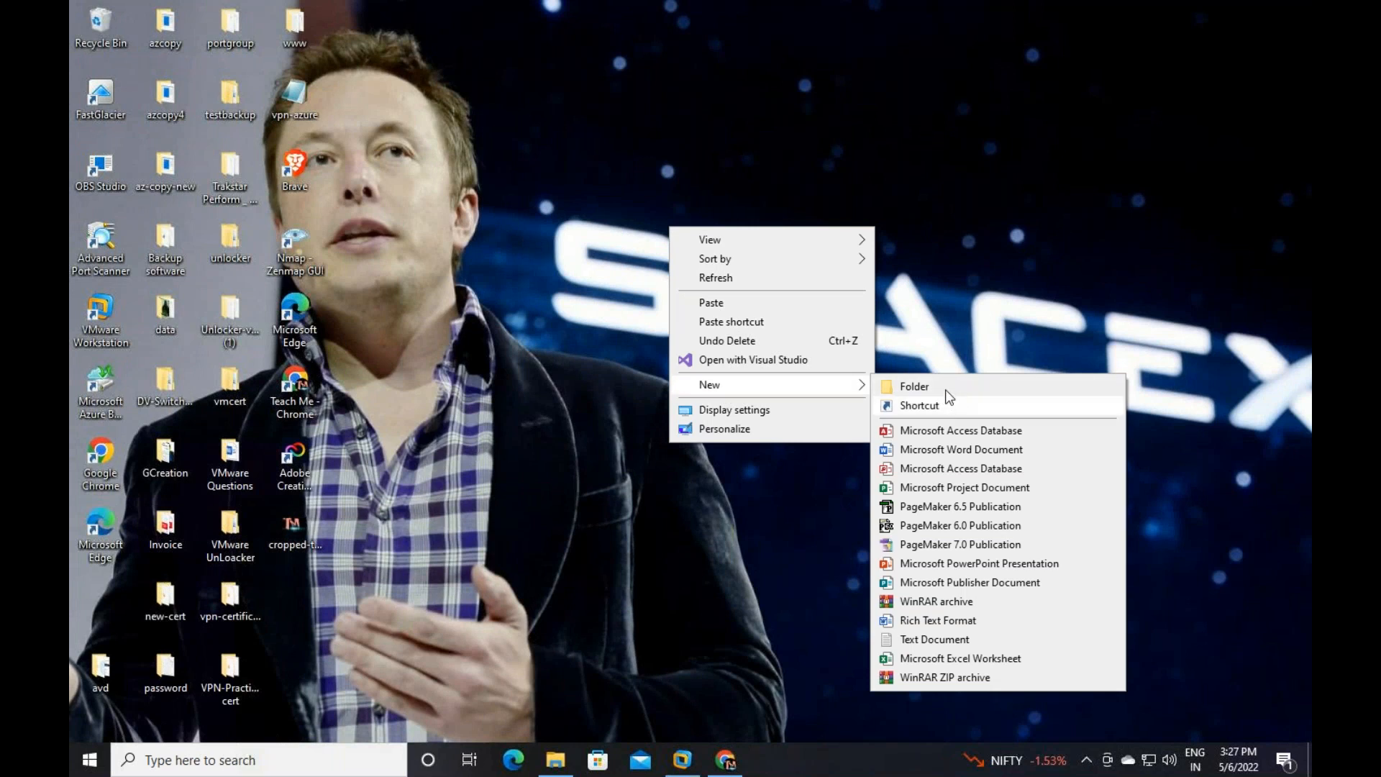
pyautogui.click(943, 387)
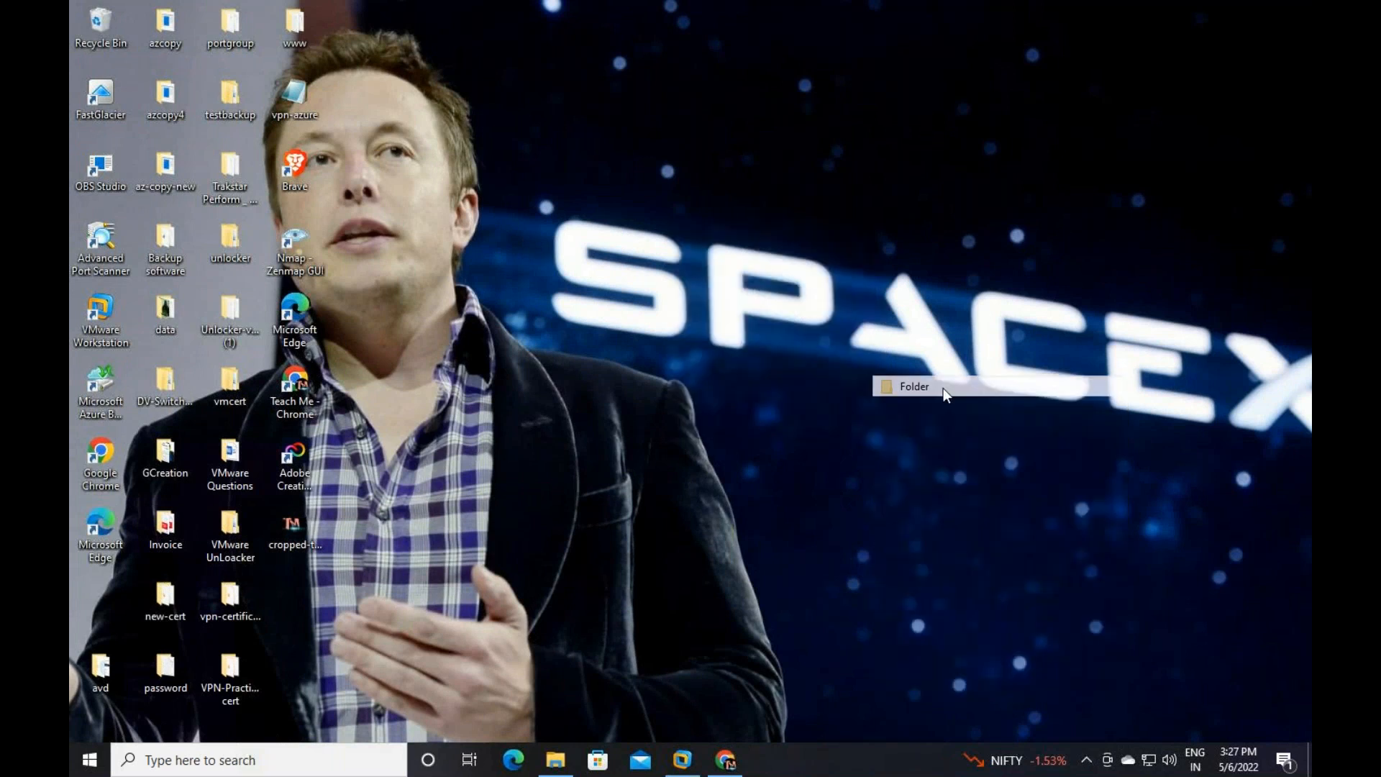
# Name the new folder 'Azure Vaults' and paste the downloaded files into it
pyautogui.write('Azure Vaults')
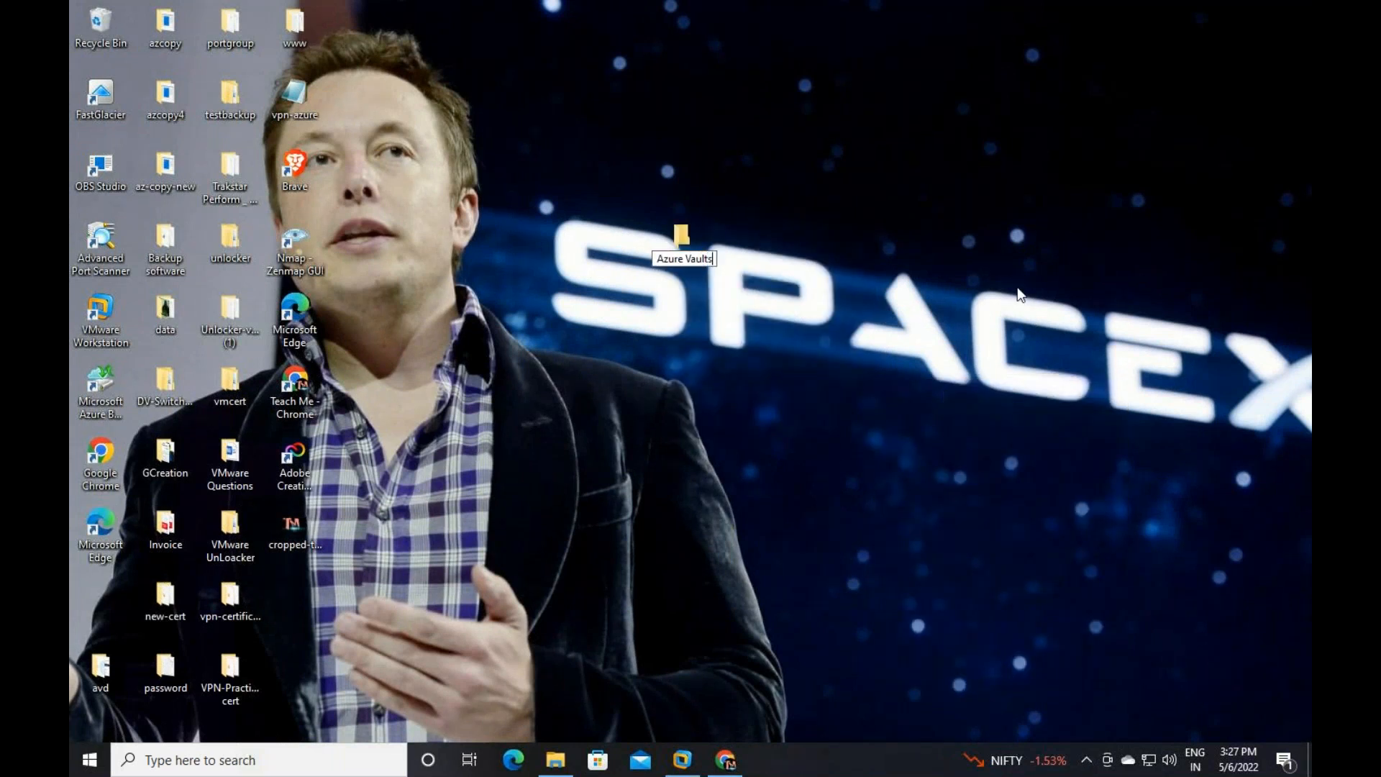
pyautogui.press('Return')
pyautogui.press('Return')
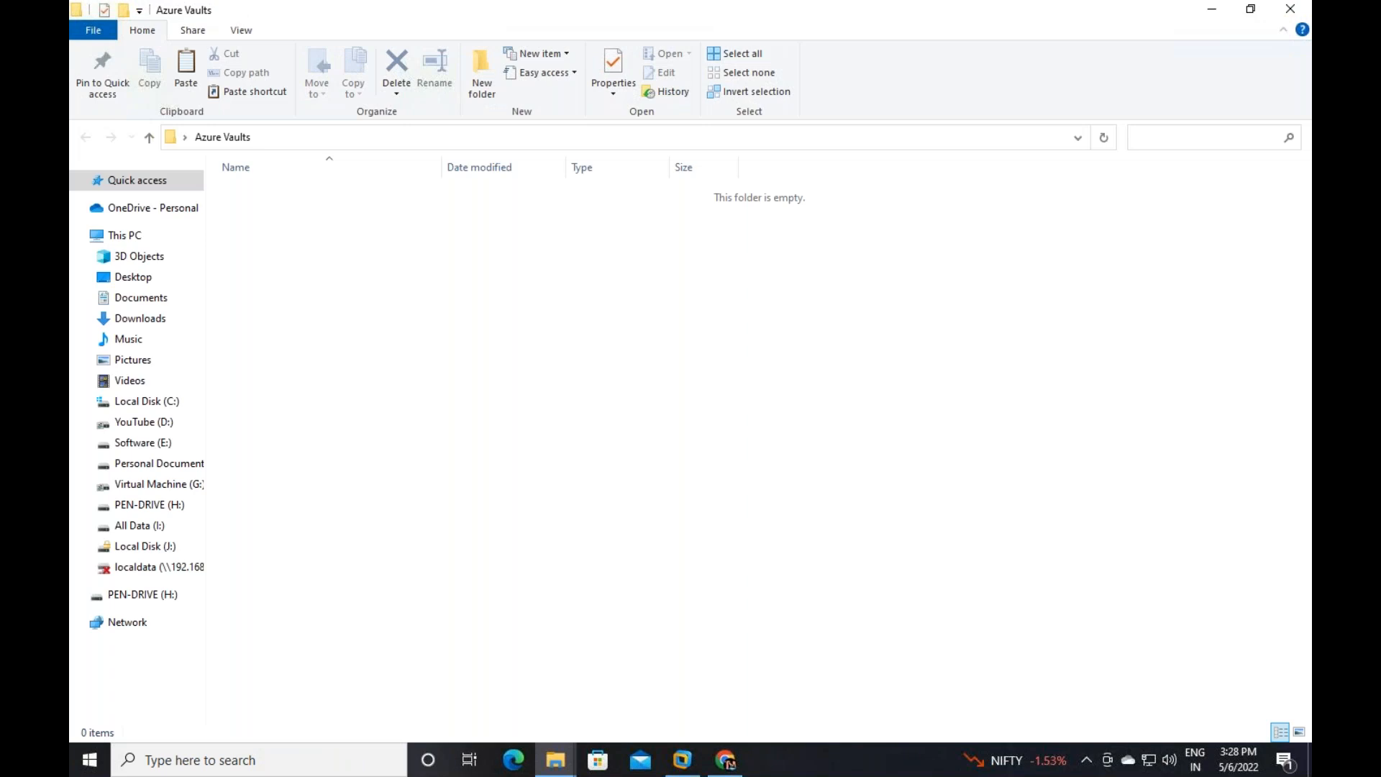
pyautogui.rightClick(504, 238)
pyautogui.click(557, 355)
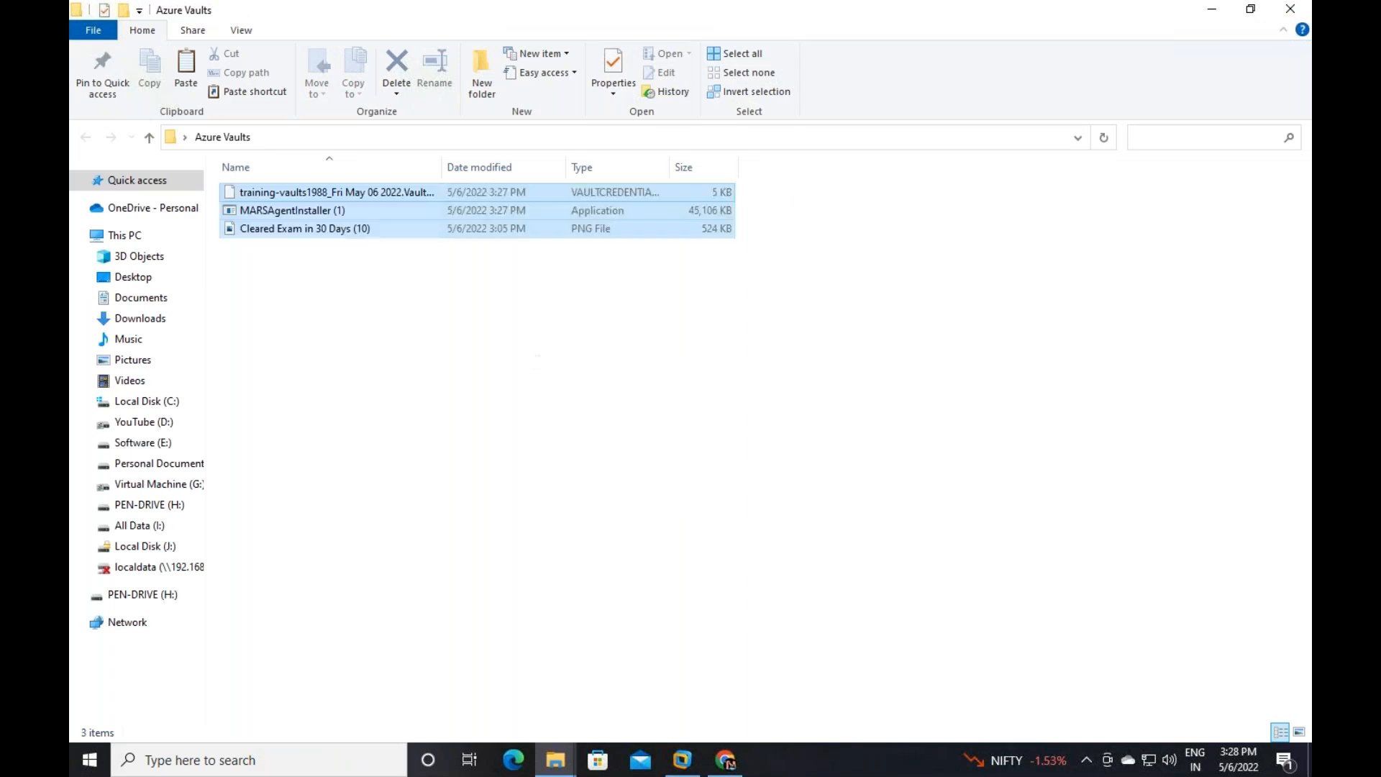
# Delete the Cleared Exam image and select the MARSAgentInstaller (1) installer
pyautogui.click(453, 292)
pyautogui.click(322, 191)
pyautogui.rightClick(322, 191)
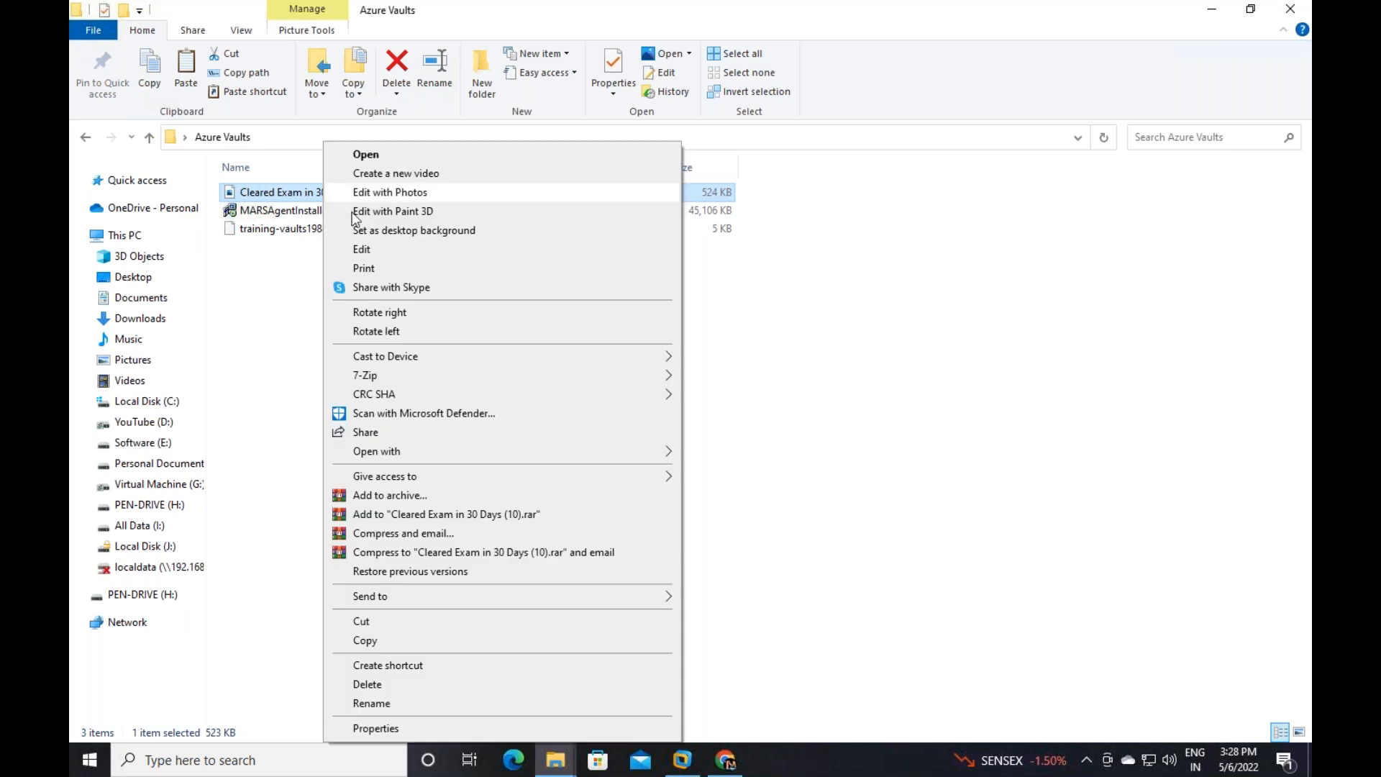
pyautogui.click(367, 683)
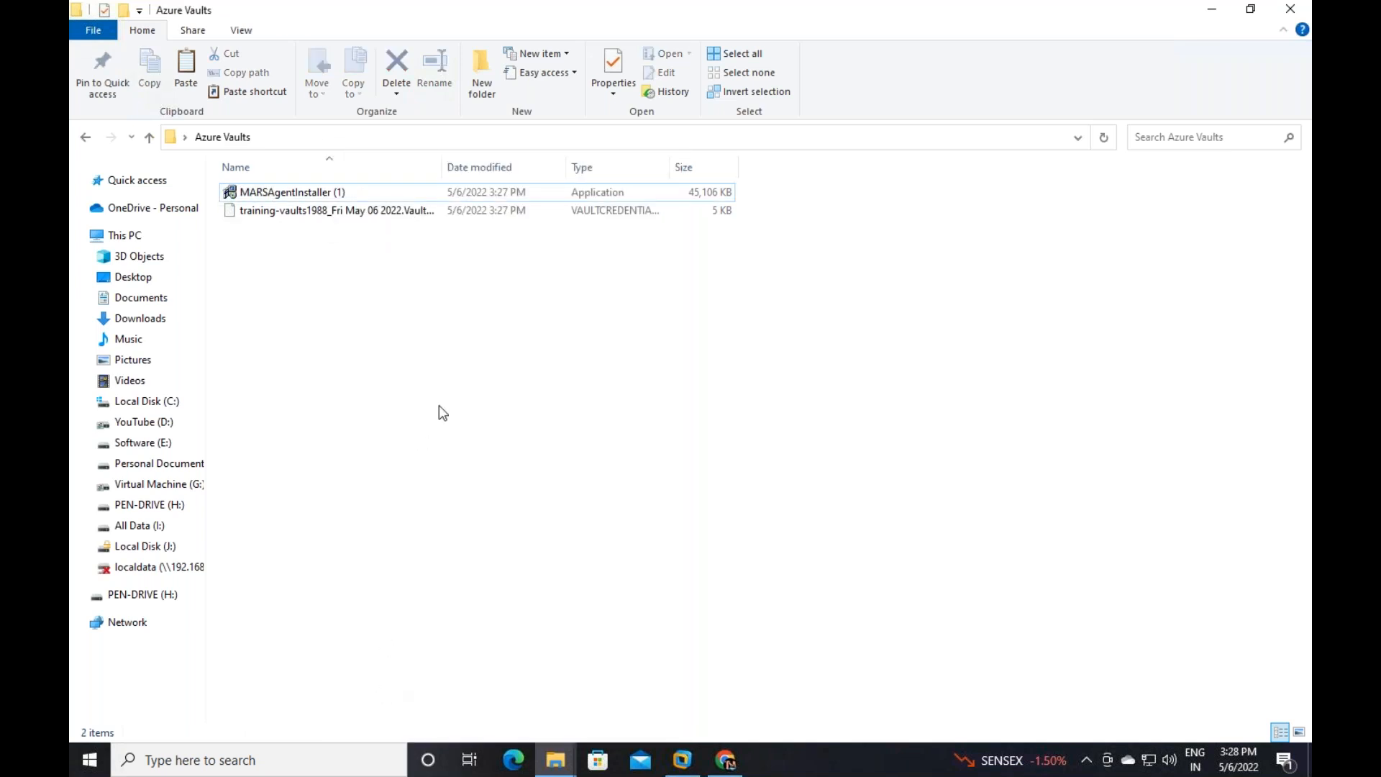
pyautogui.click(302, 196)
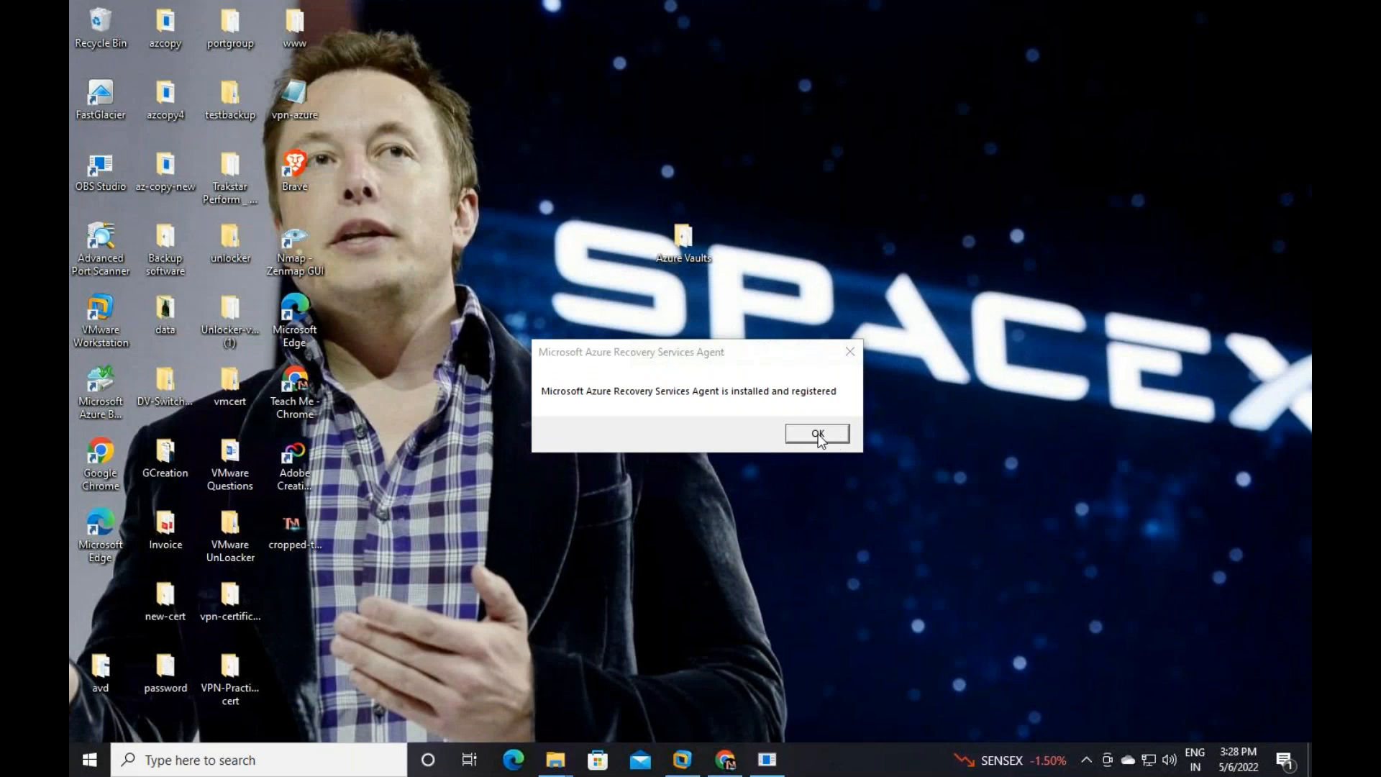
# Uninstall the existing Microsoft Azure Recovery Services Agent via Programs and Features
pyautogui.click(817, 434)
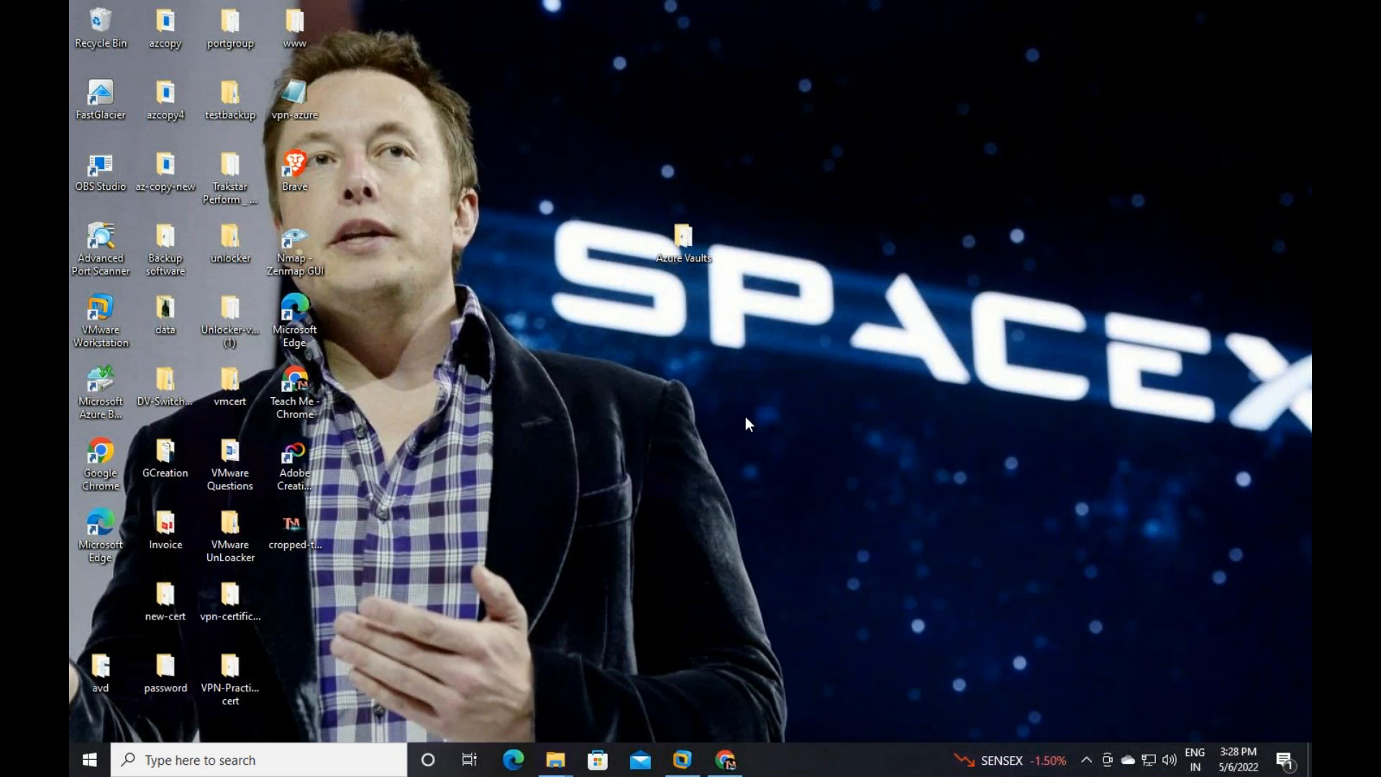
pyautogui.rightClick(745, 416)
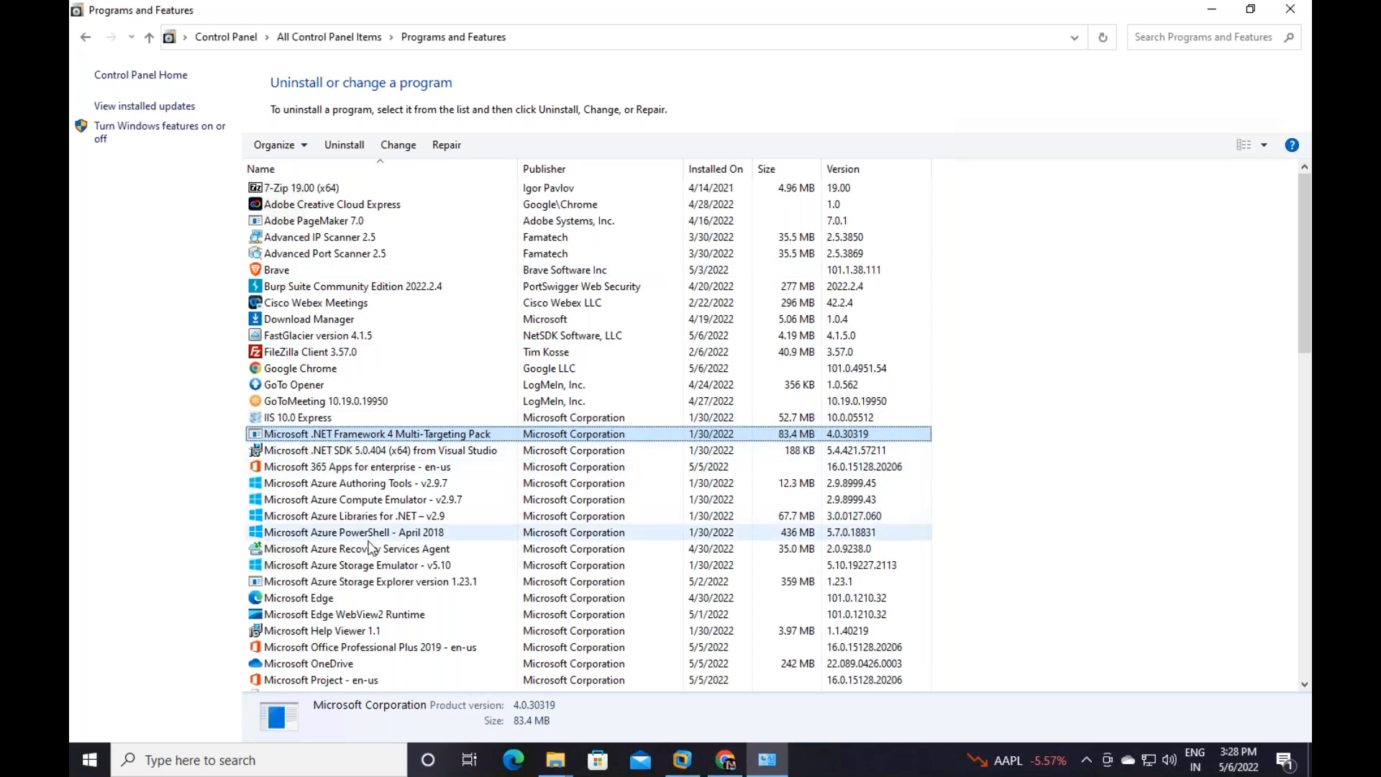
pyautogui.click(334, 550)
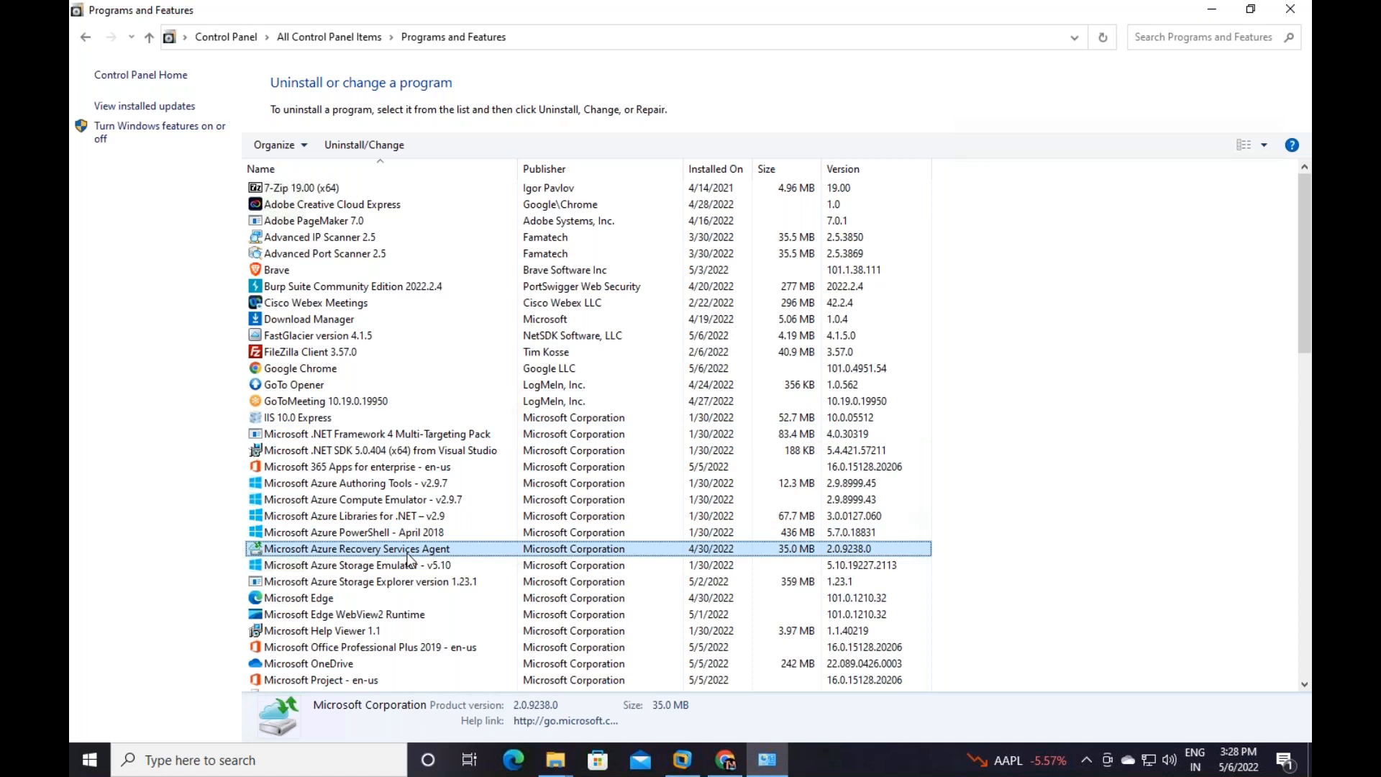
pyautogui.doubleClick(407, 553)
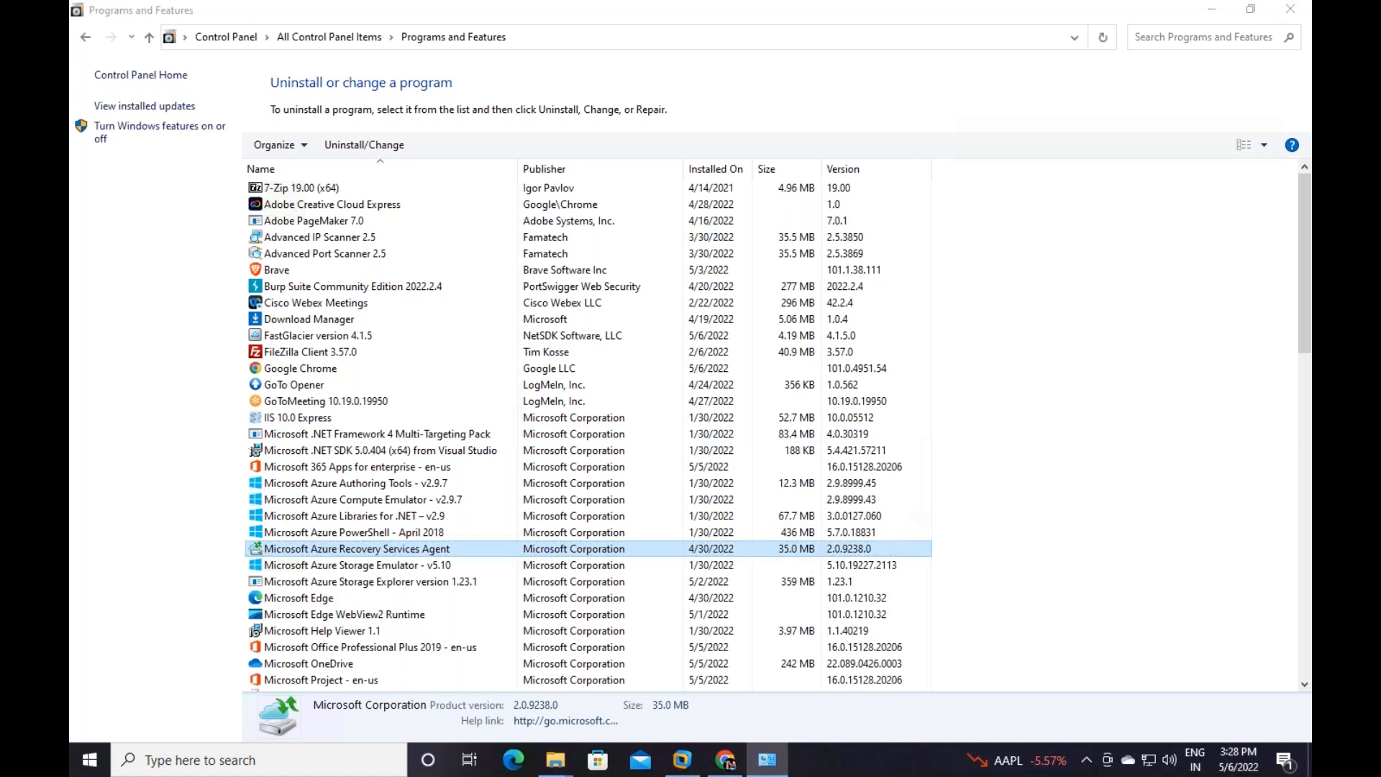
pyautogui.click(879, 597)
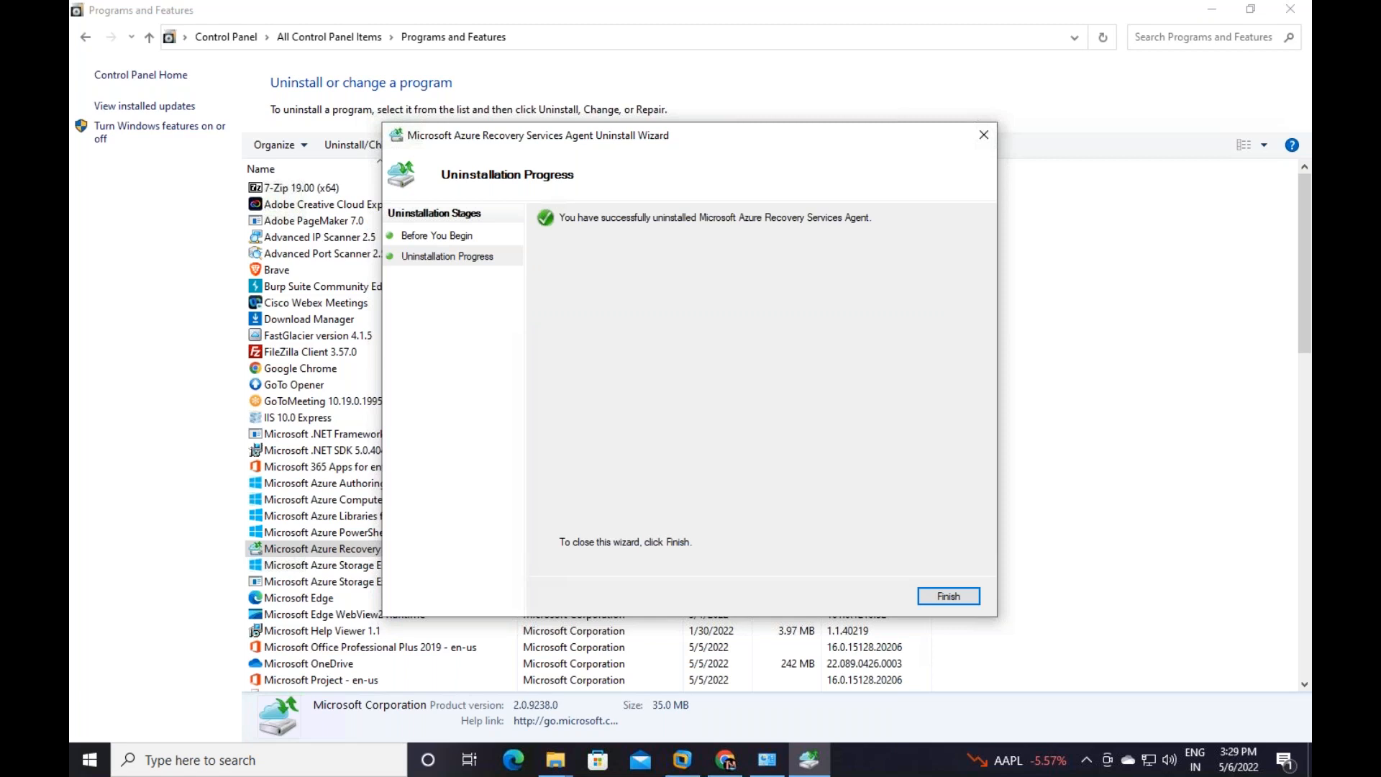
pyautogui.click(937, 600)
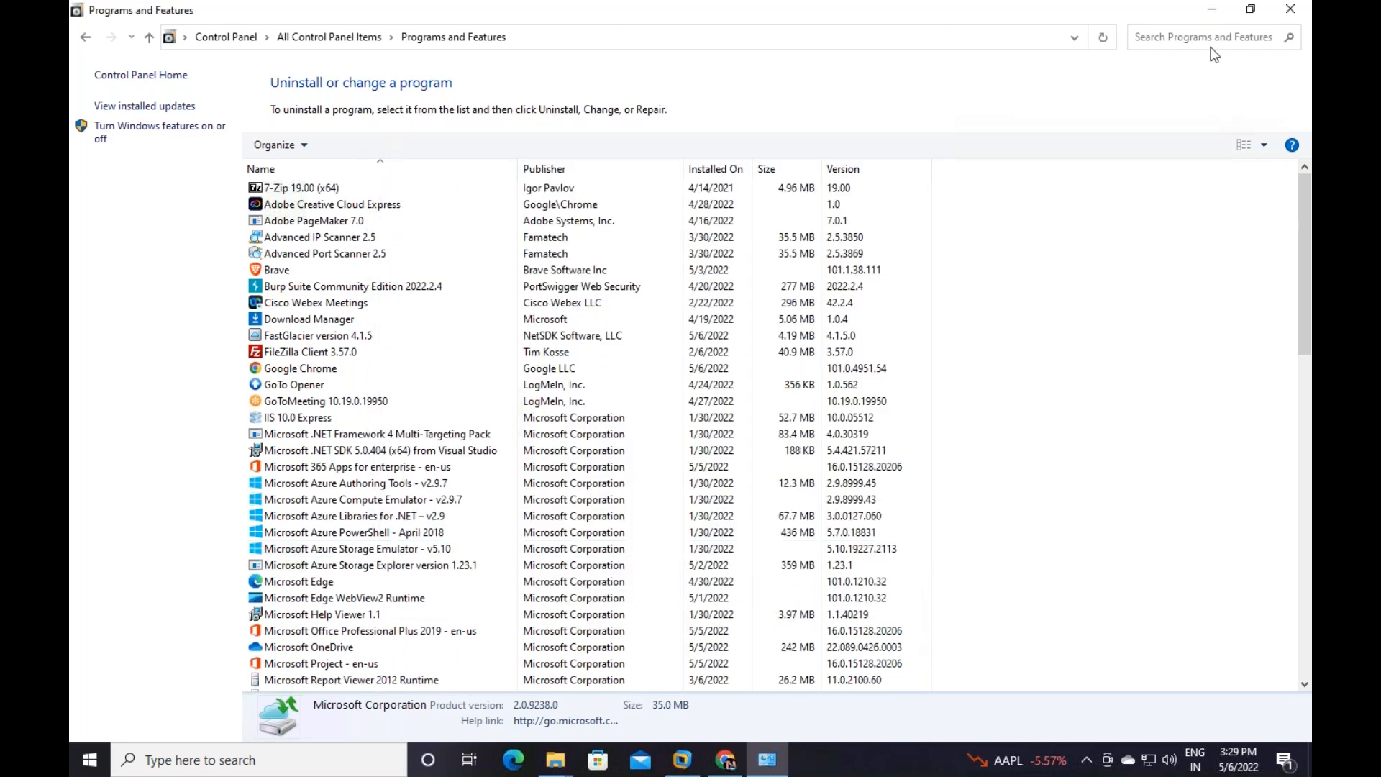
pyautogui.click(1212, 10)
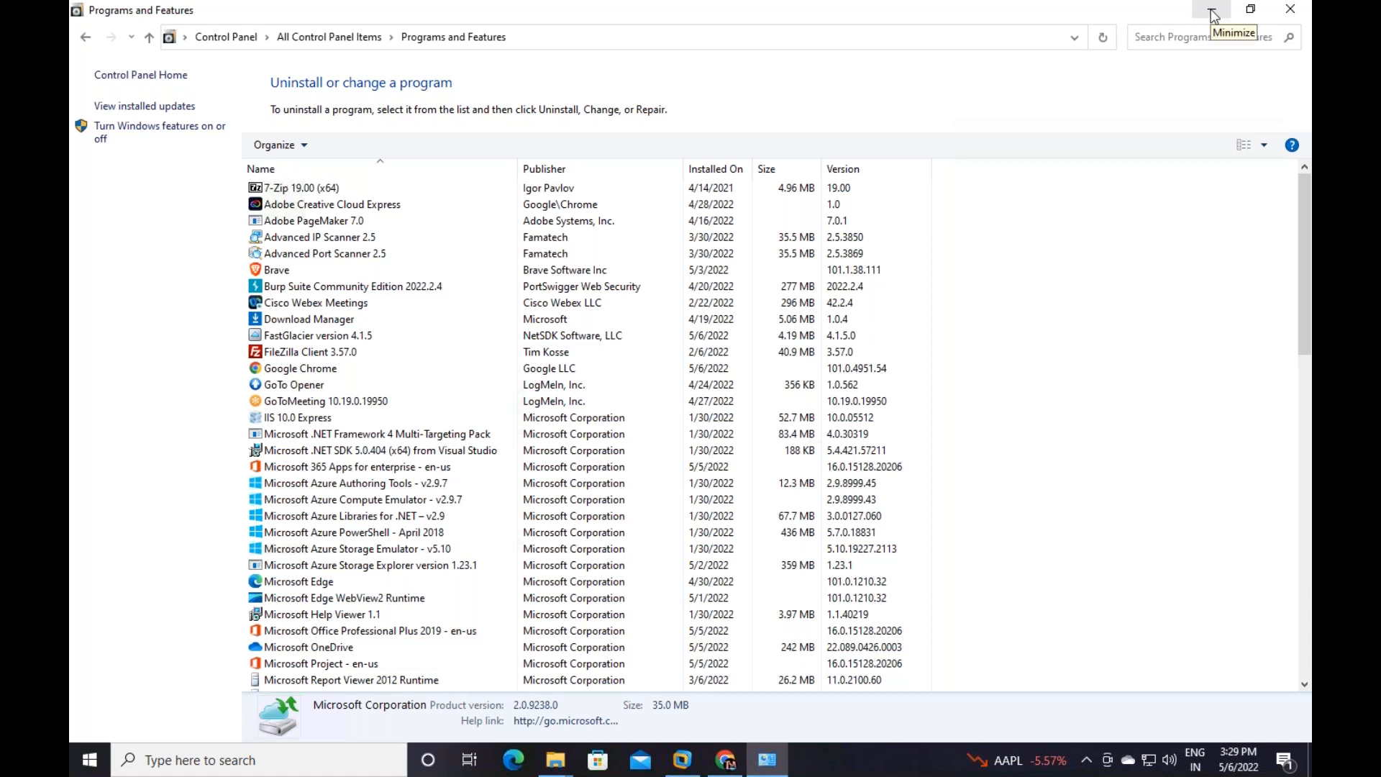
# Install the MARS agent from Azure Vaults with default settings, declining Microsoft Update
pyautogui.doubleClick(716, 266)
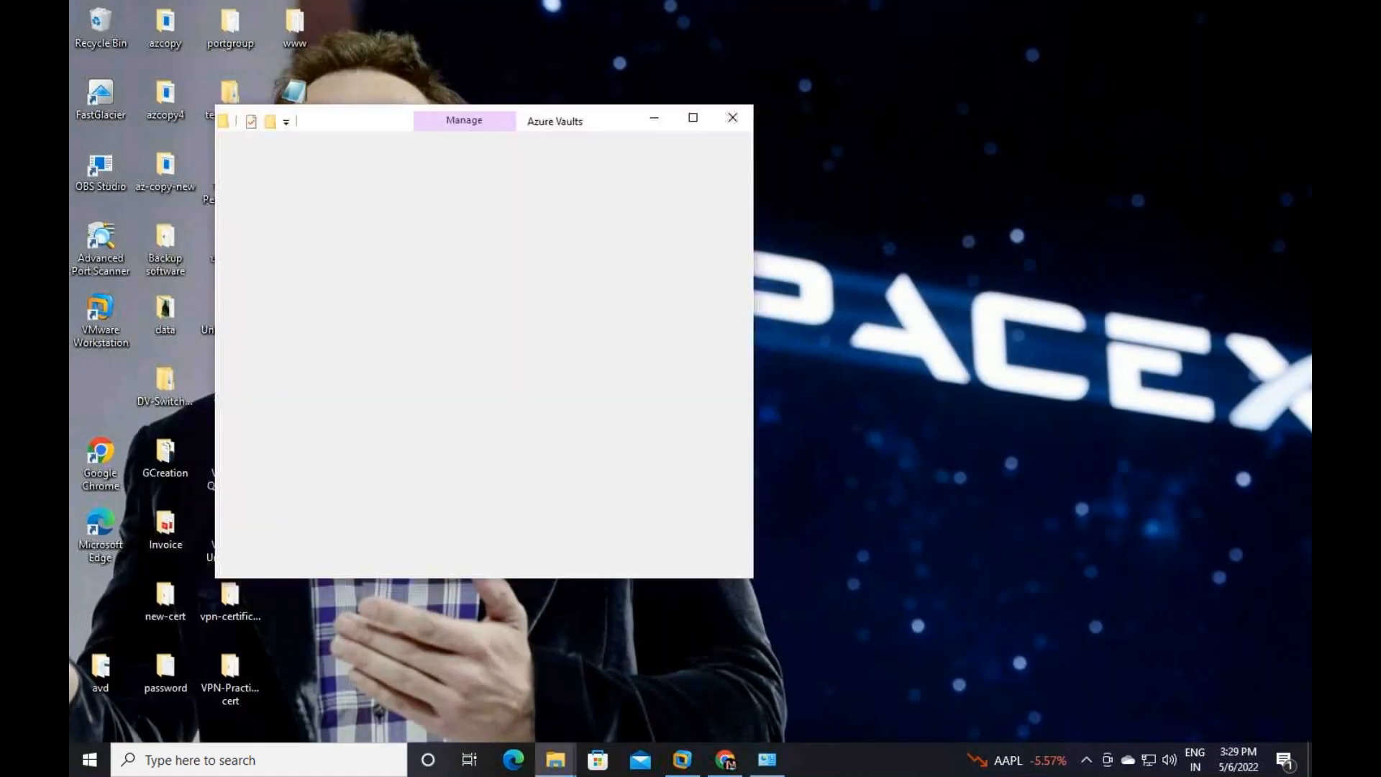
pyautogui.doubleClick(469, 309)
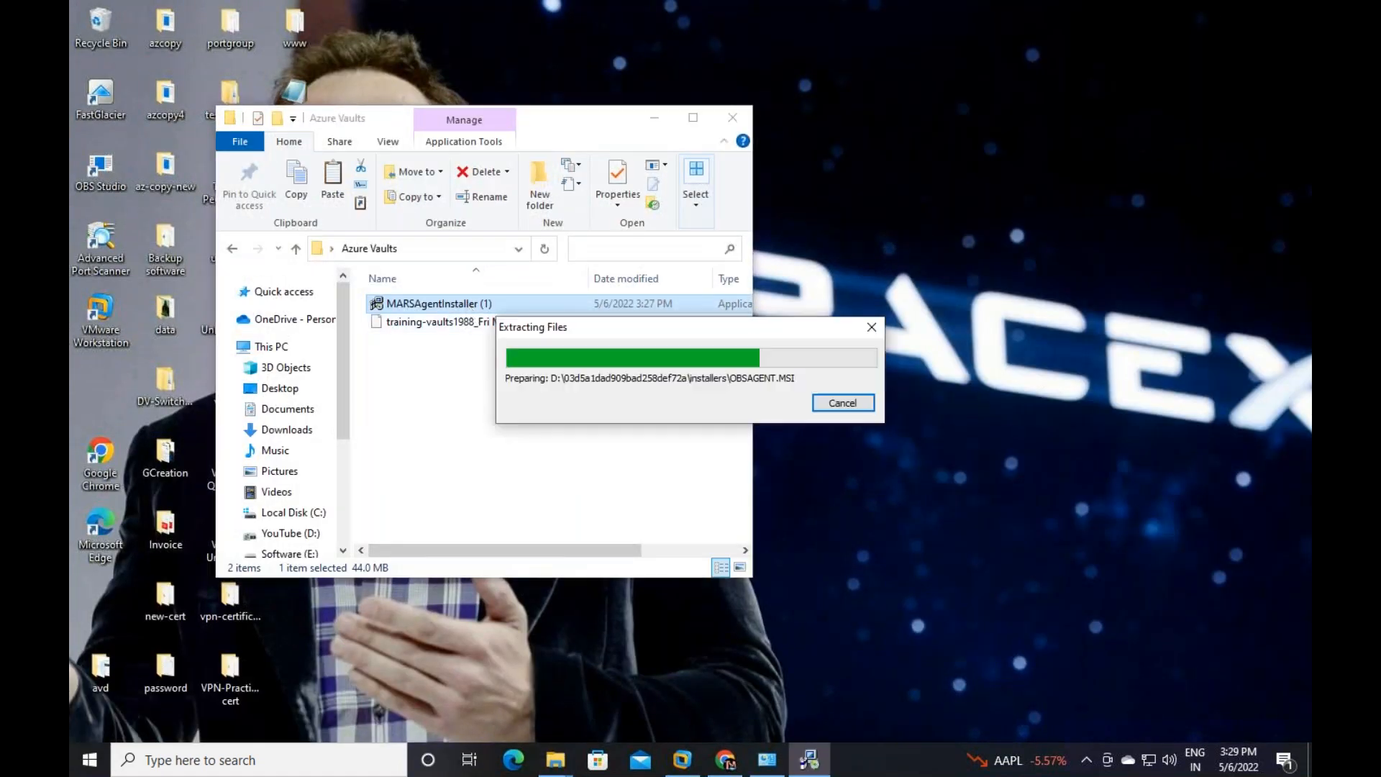
pyautogui.click(878, 597)
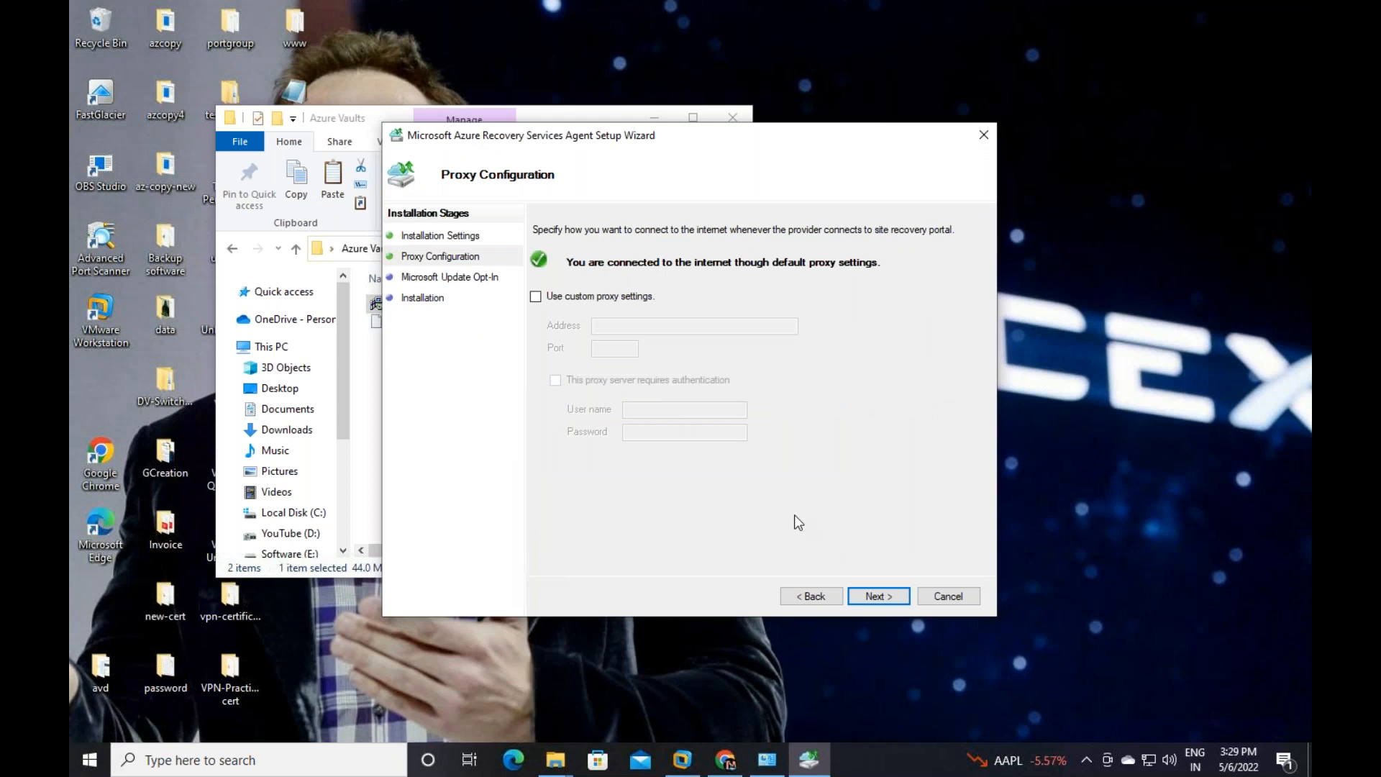
pyautogui.click(864, 597)
pyautogui.click(638, 373)
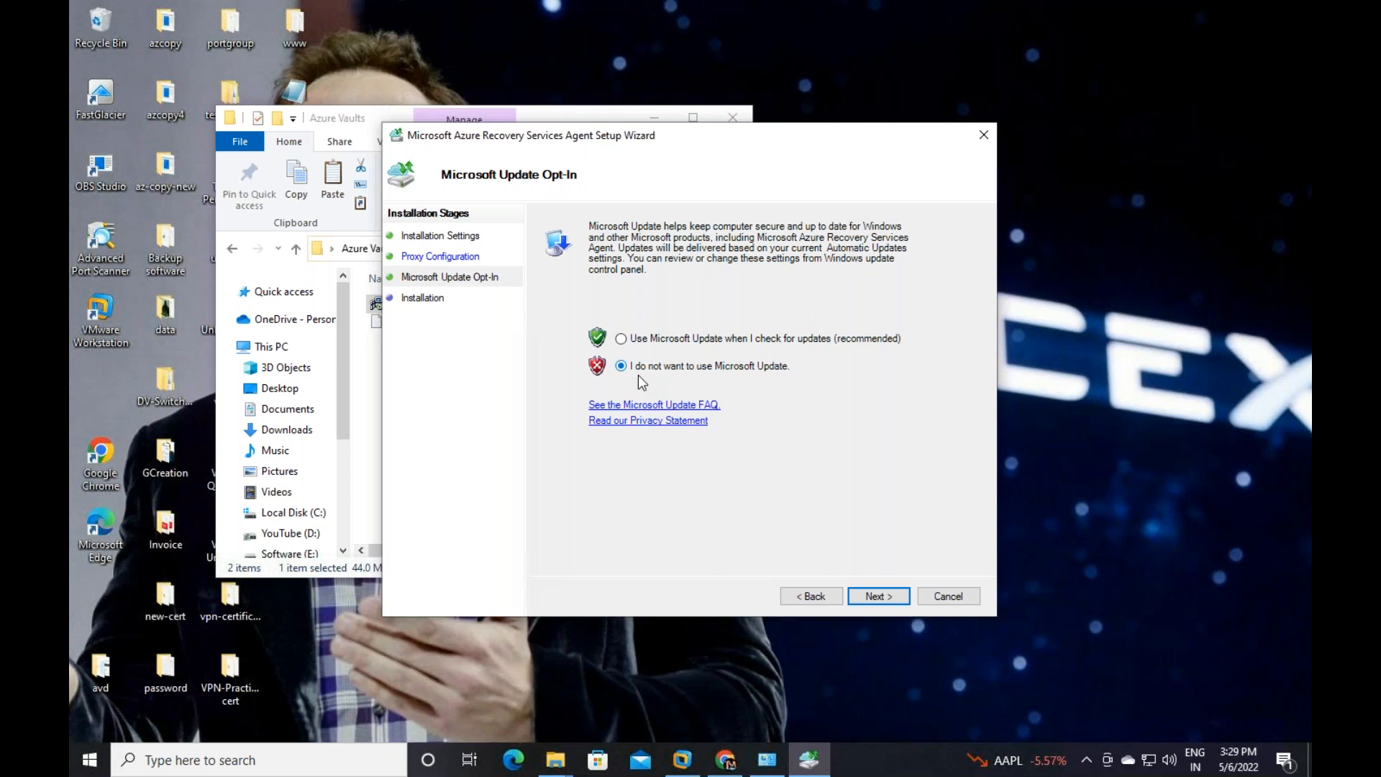
pyautogui.click(878, 597)
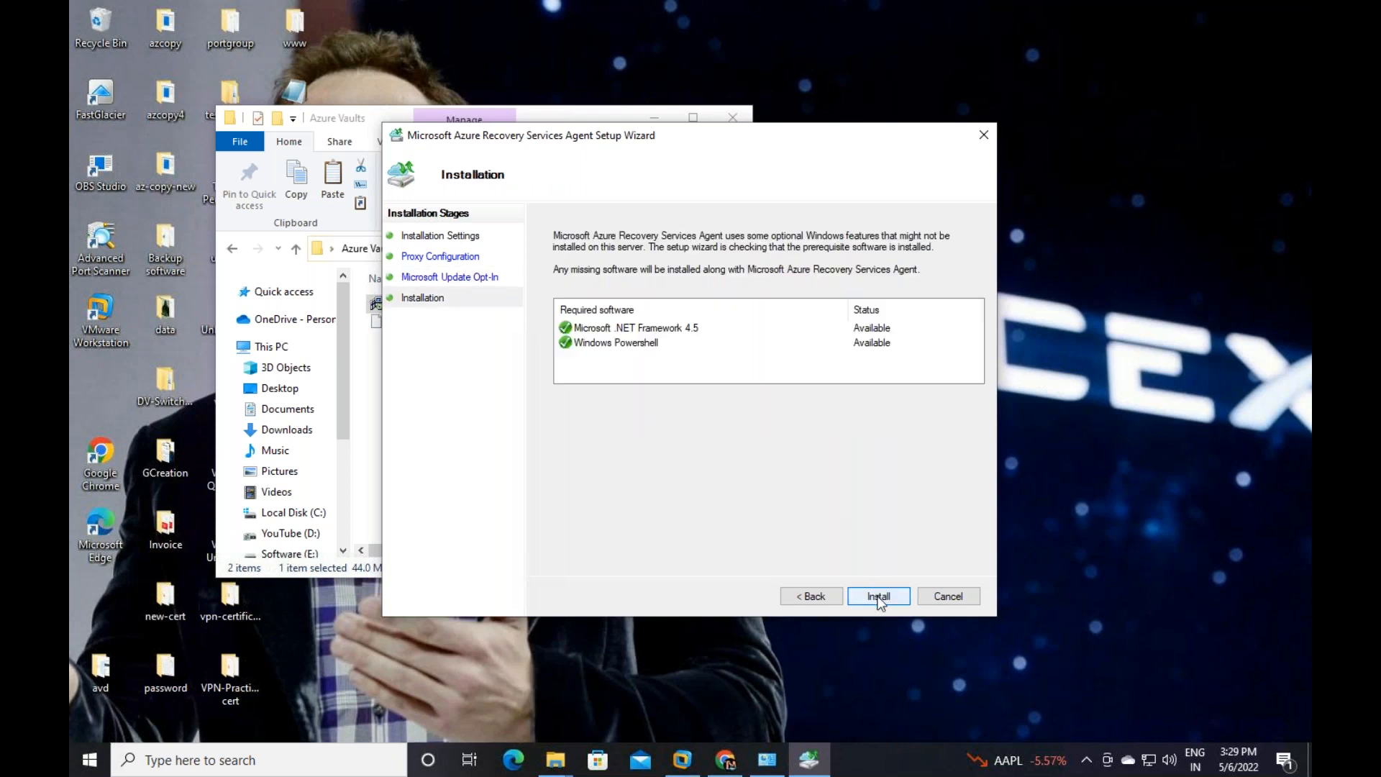
pyautogui.click(879, 597)
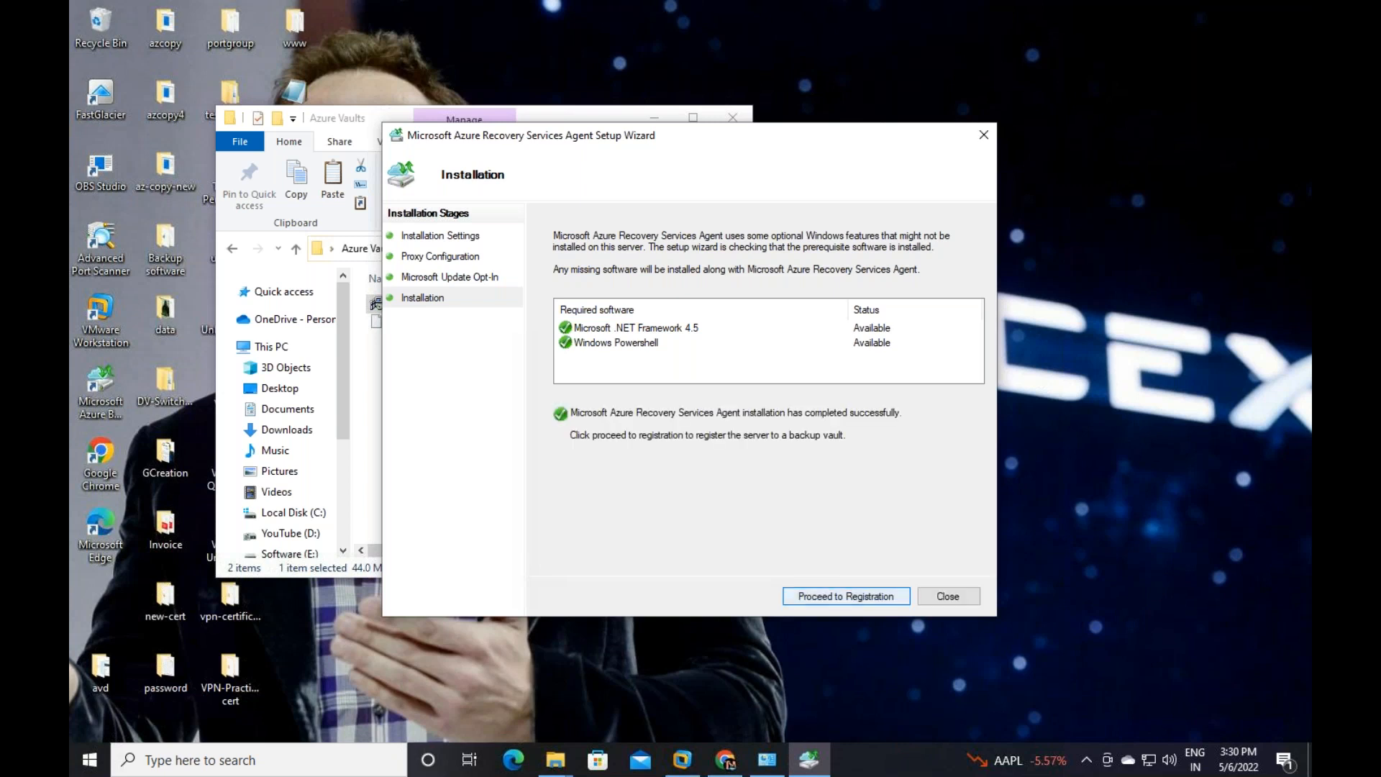
pyautogui.click(846, 597)
# Load the training-vaults1988 .VaultCredentials file from Desktop\Azure Vaults and continue
pyautogui.click(976, 294)
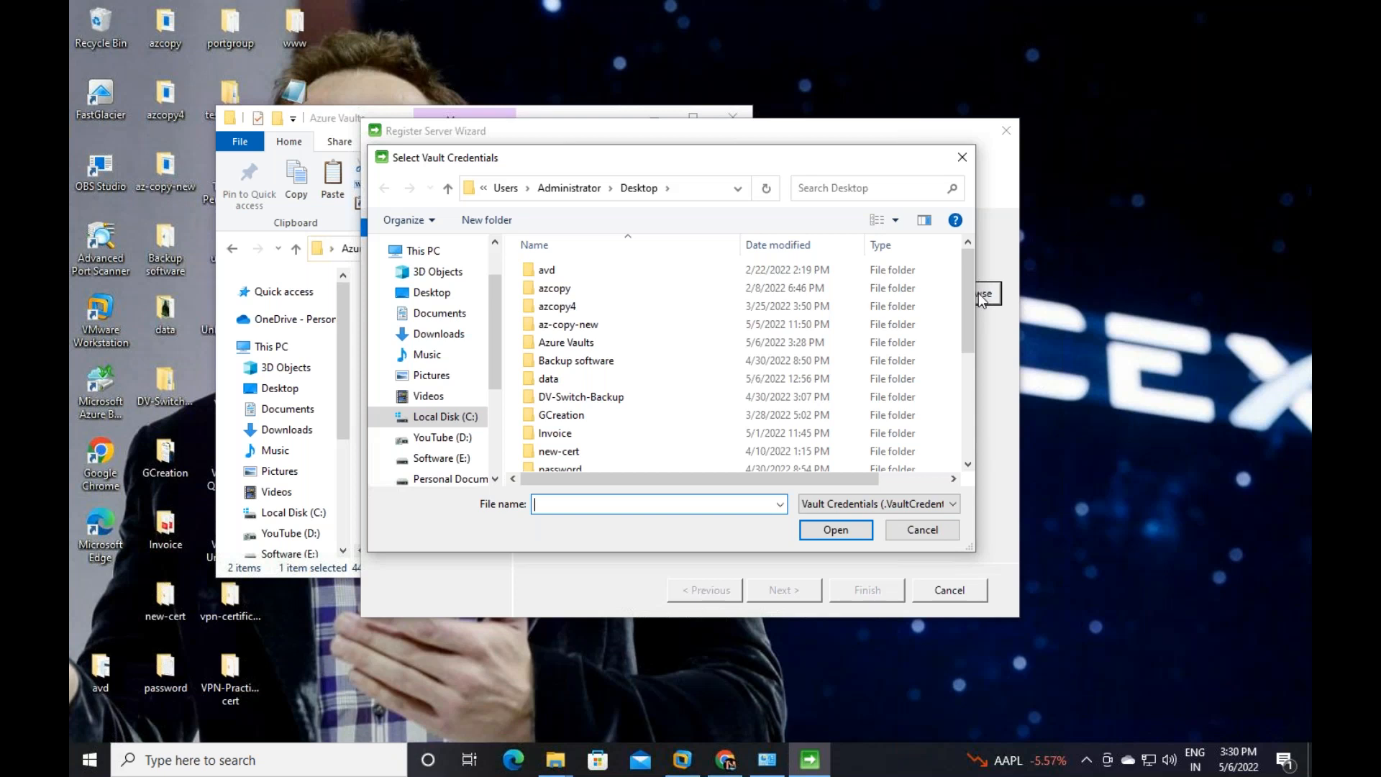
pyautogui.click(432, 292)
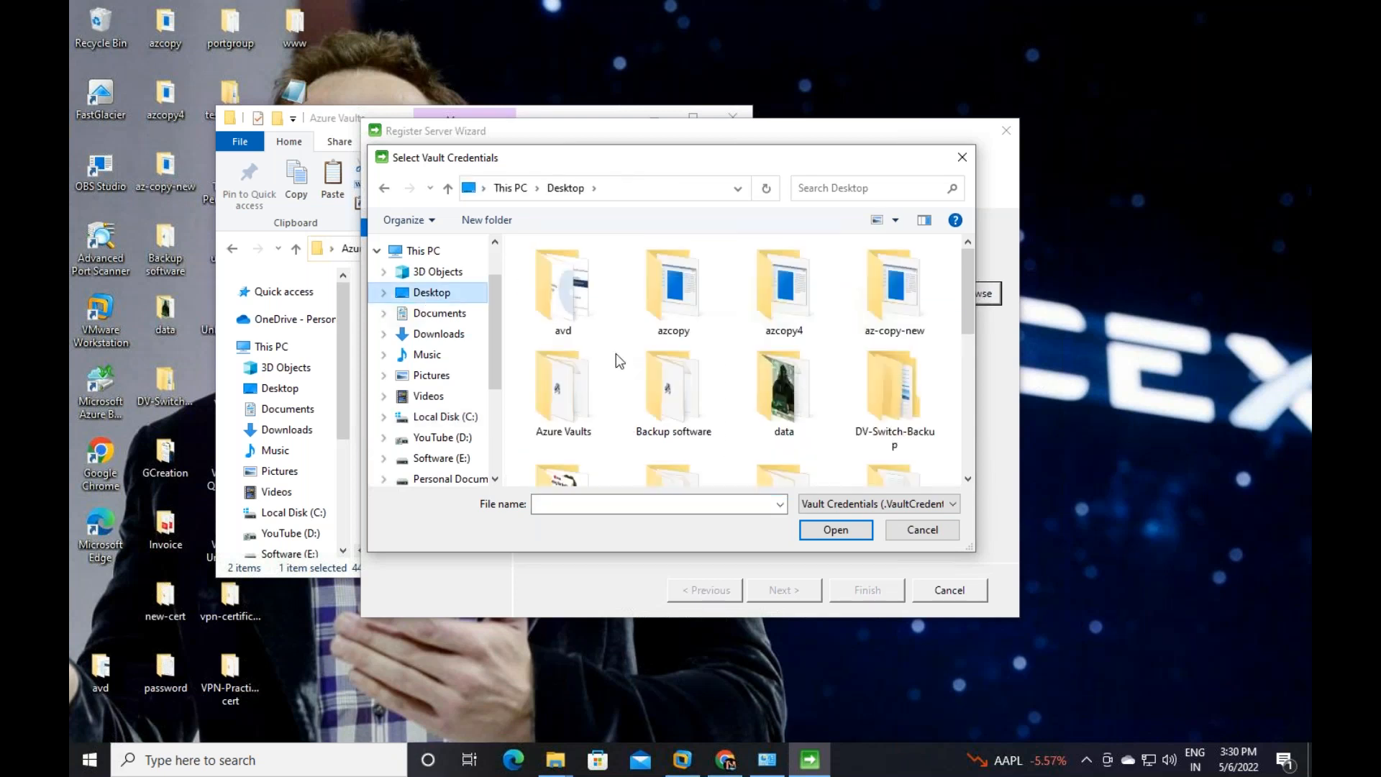
pyautogui.doubleClick(578, 397)
pyautogui.click(626, 269)
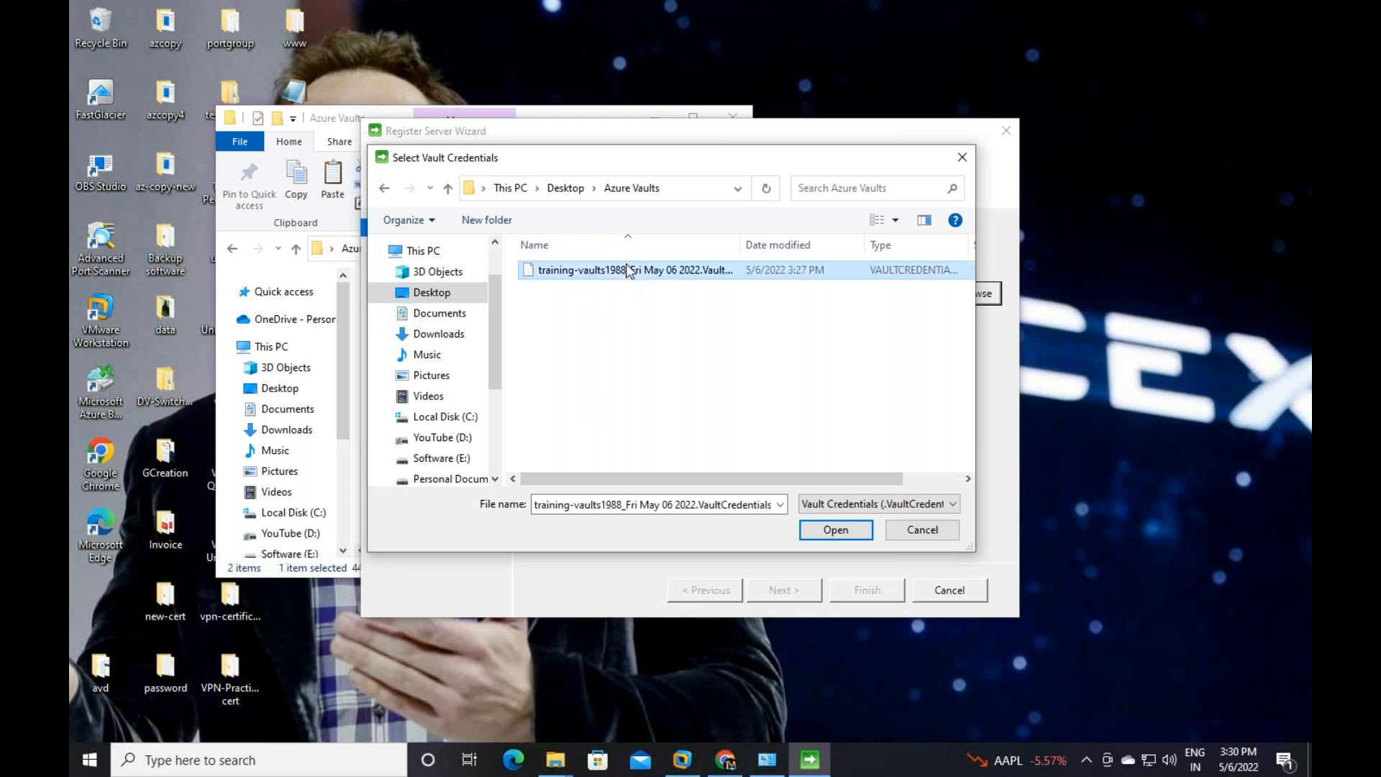
pyautogui.click(853, 533)
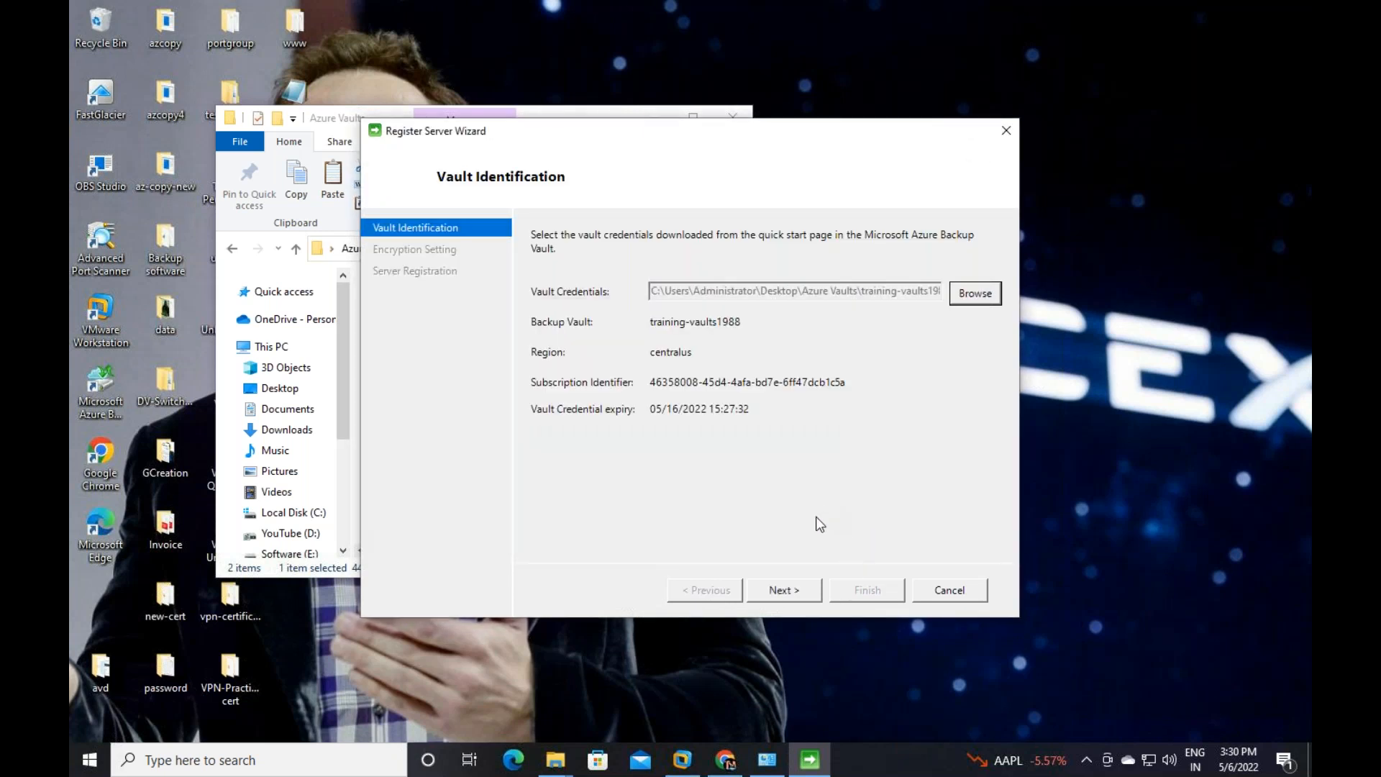
pyautogui.click(777, 591)
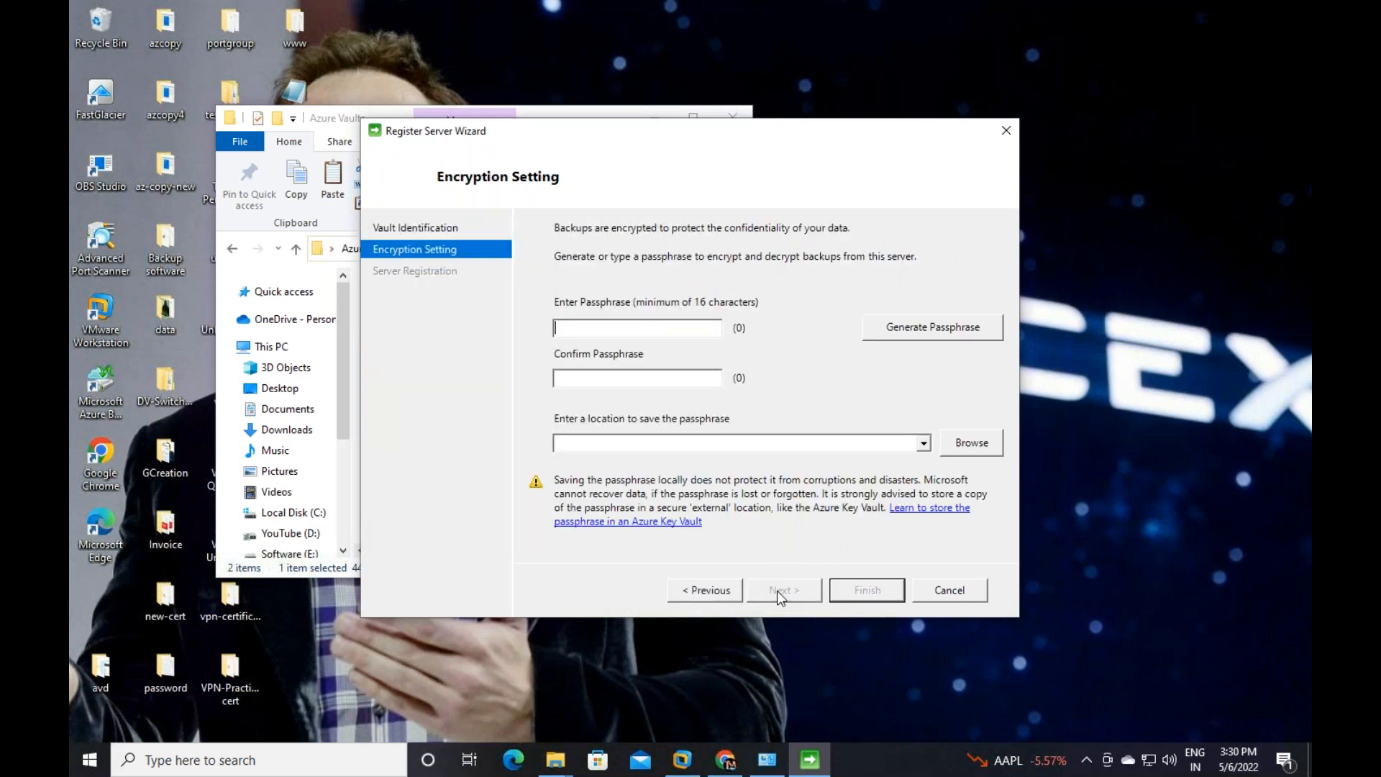
# Generate a passphrase, save it to a new Desktop folder 'pwd', and register the server
pyautogui.click(933, 327)
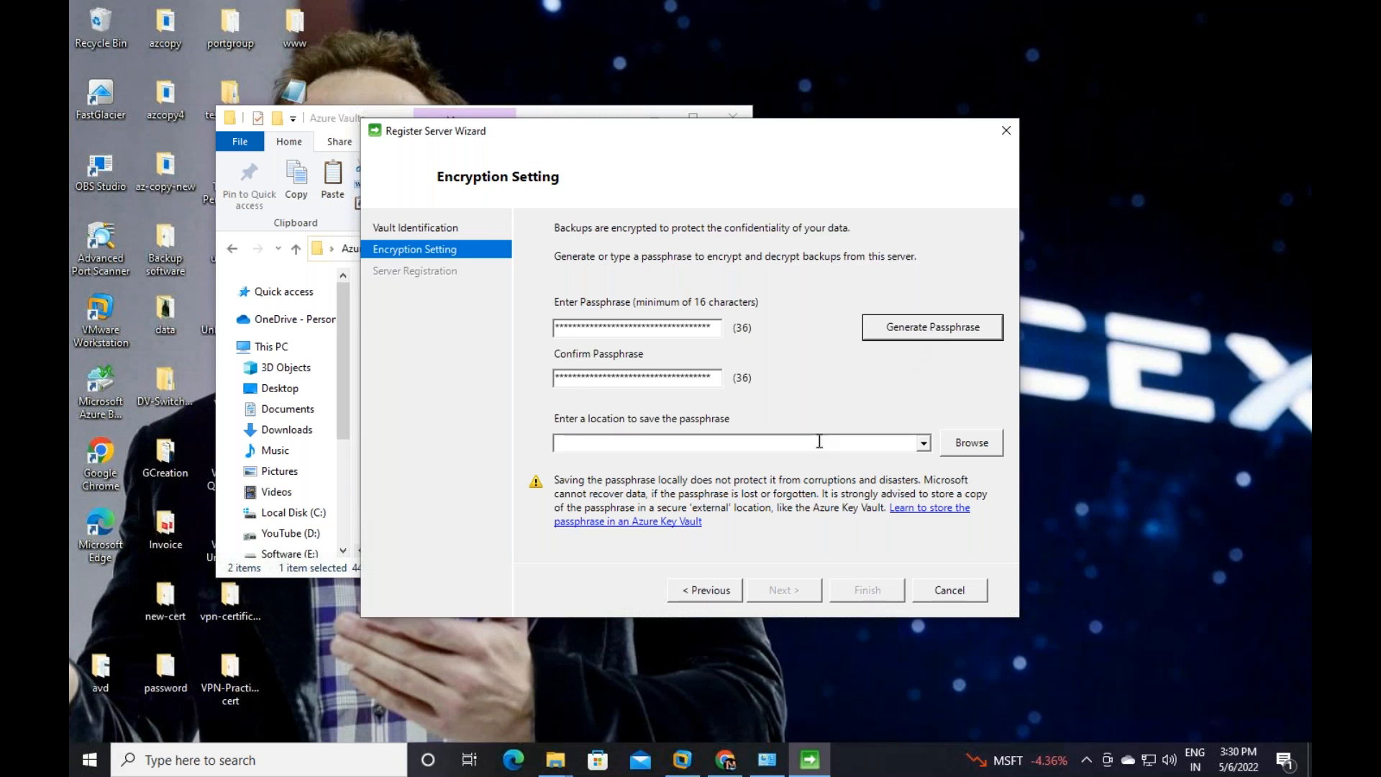
pyautogui.click(991, 443)
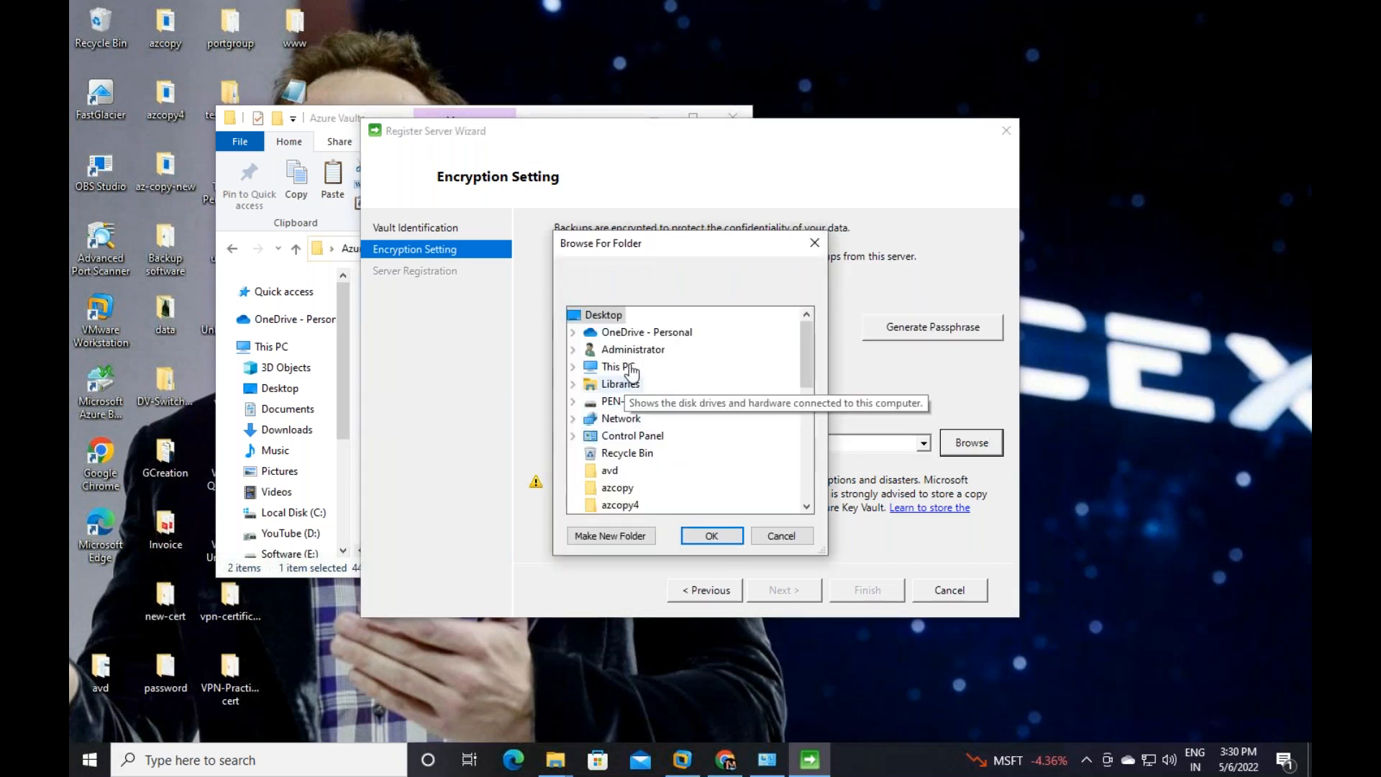
pyautogui.click(622, 535)
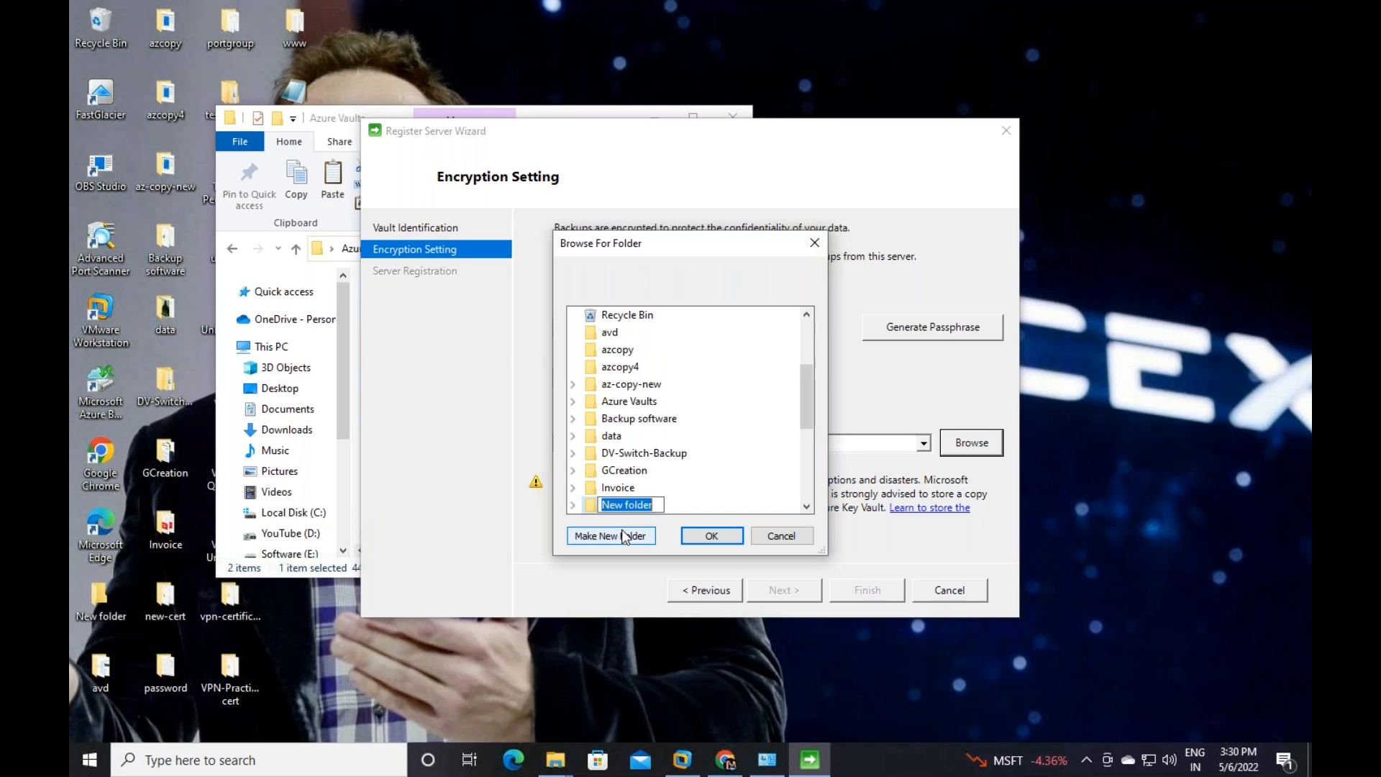
pyautogui.write('pwd')
pyautogui.press('Return')
pyautogui.click(710, 534)
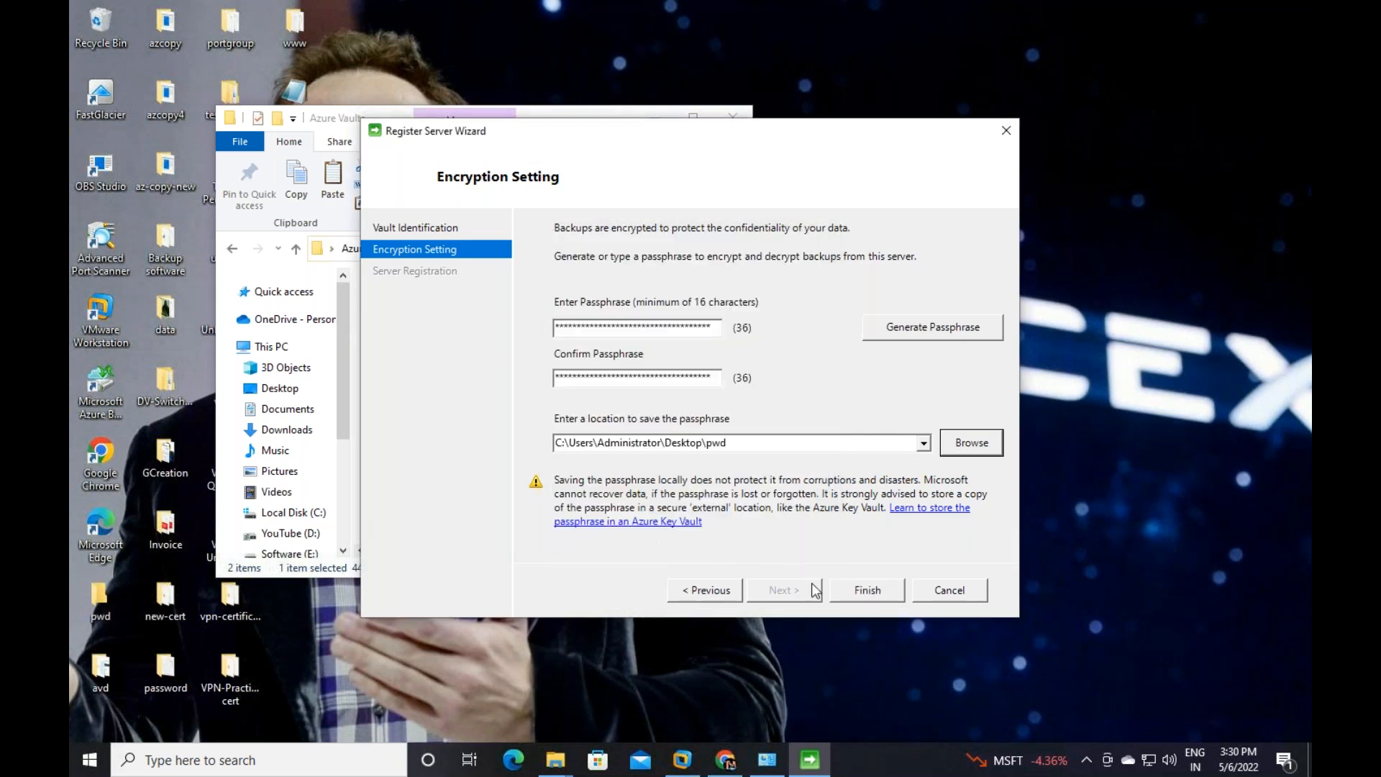
pyautogui.click(859, 595)
pyautogui.click(752, 485)
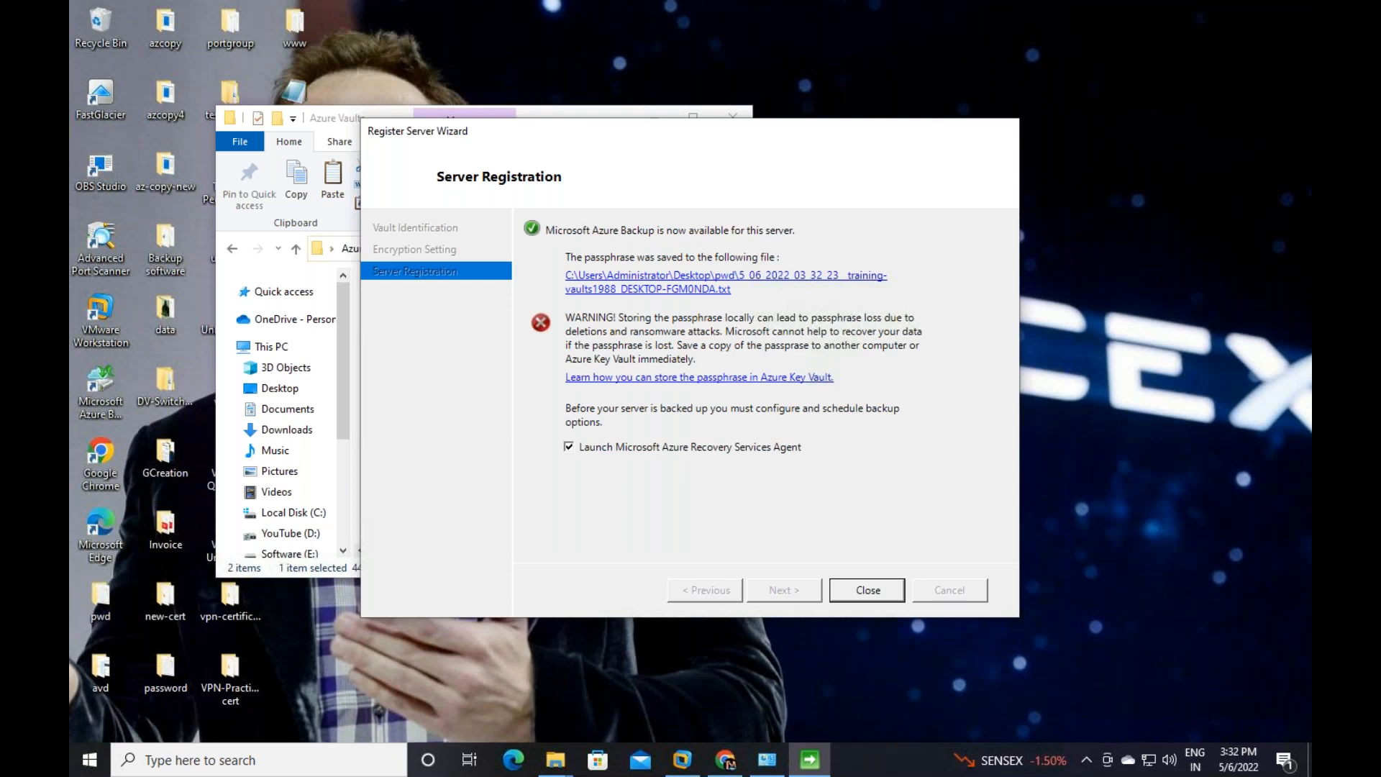
# Close the Register Server Wizard and start a backup schedule in the Azure Backup console
pyautogui.click(868, 591)
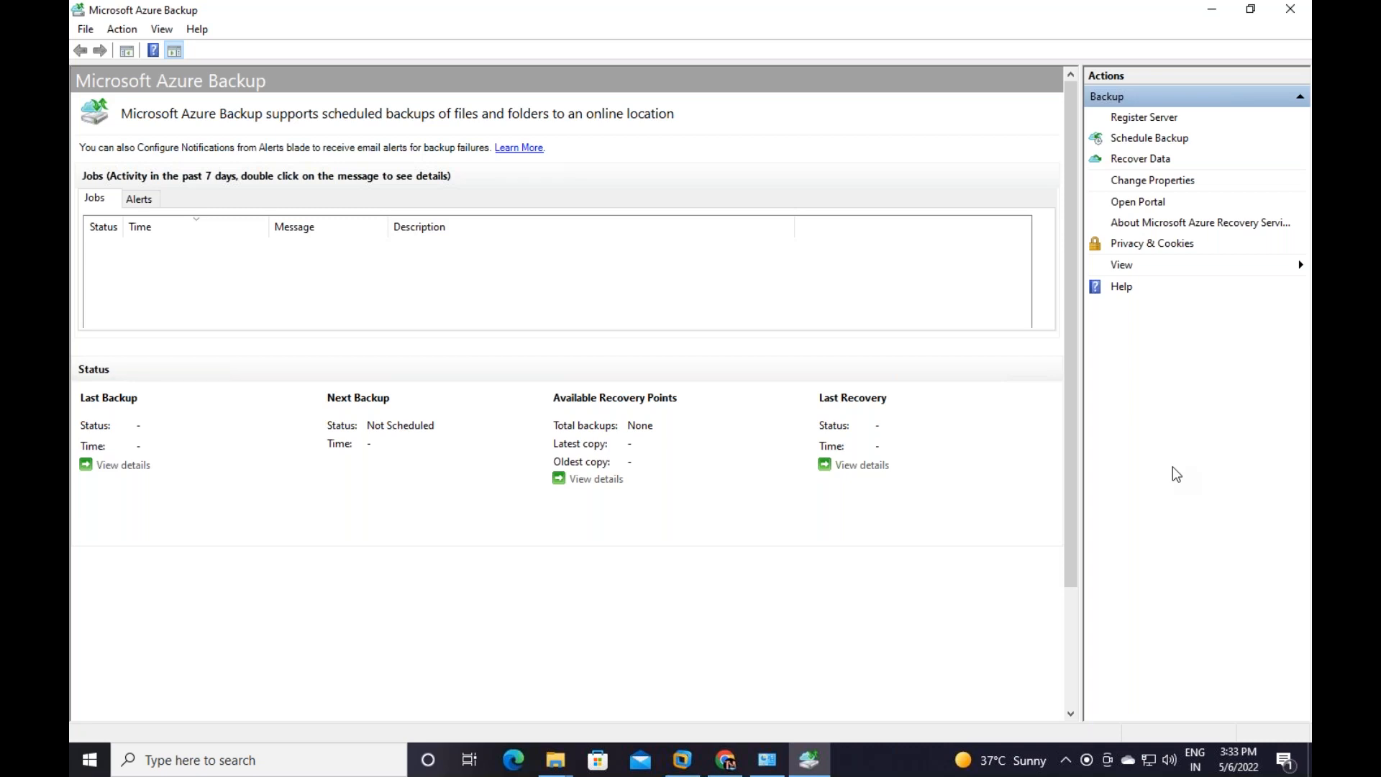
pyautogui.click(1148, 139)
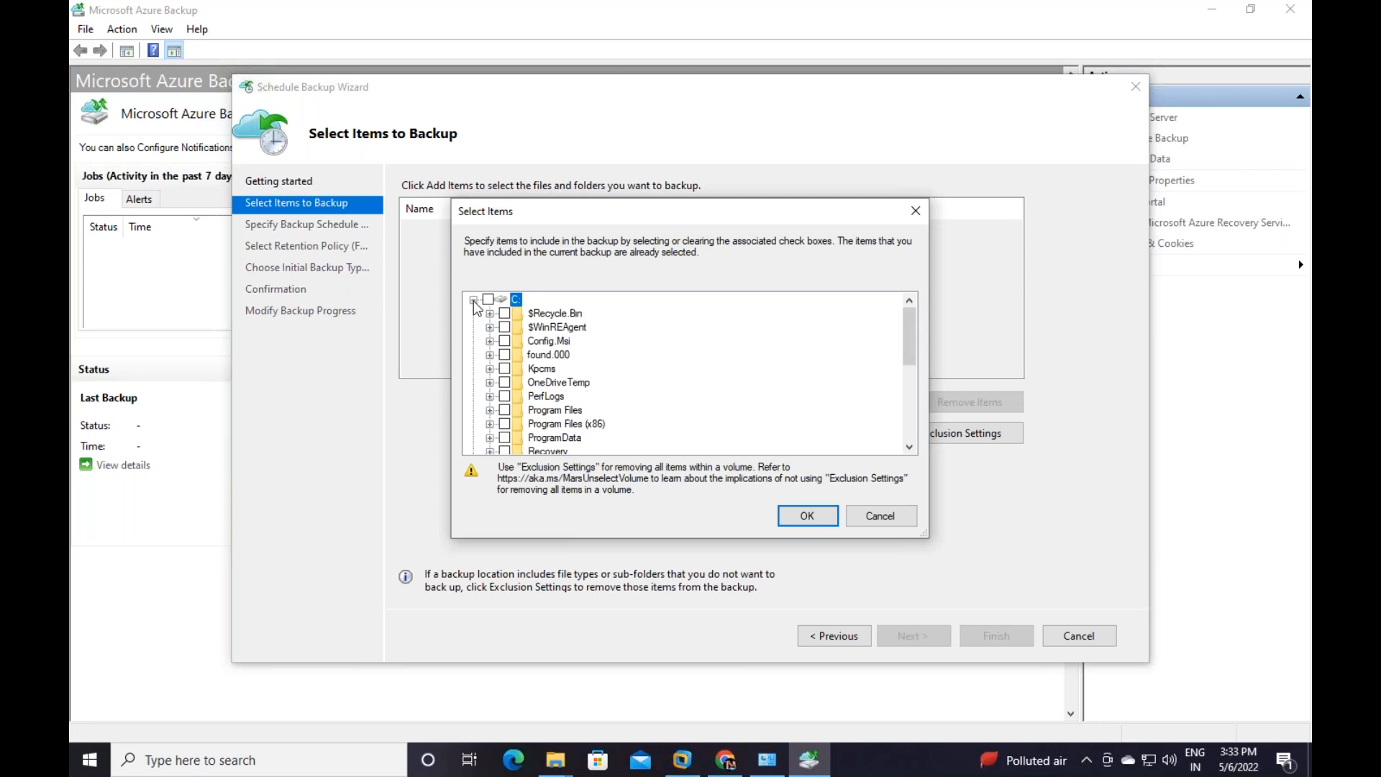
# Tick drive C: and expand Users > Administrator > Desktop in the backup item tree
pyautogui.click(488, 300)
pyautogui.scroll(-1, 538, 428)
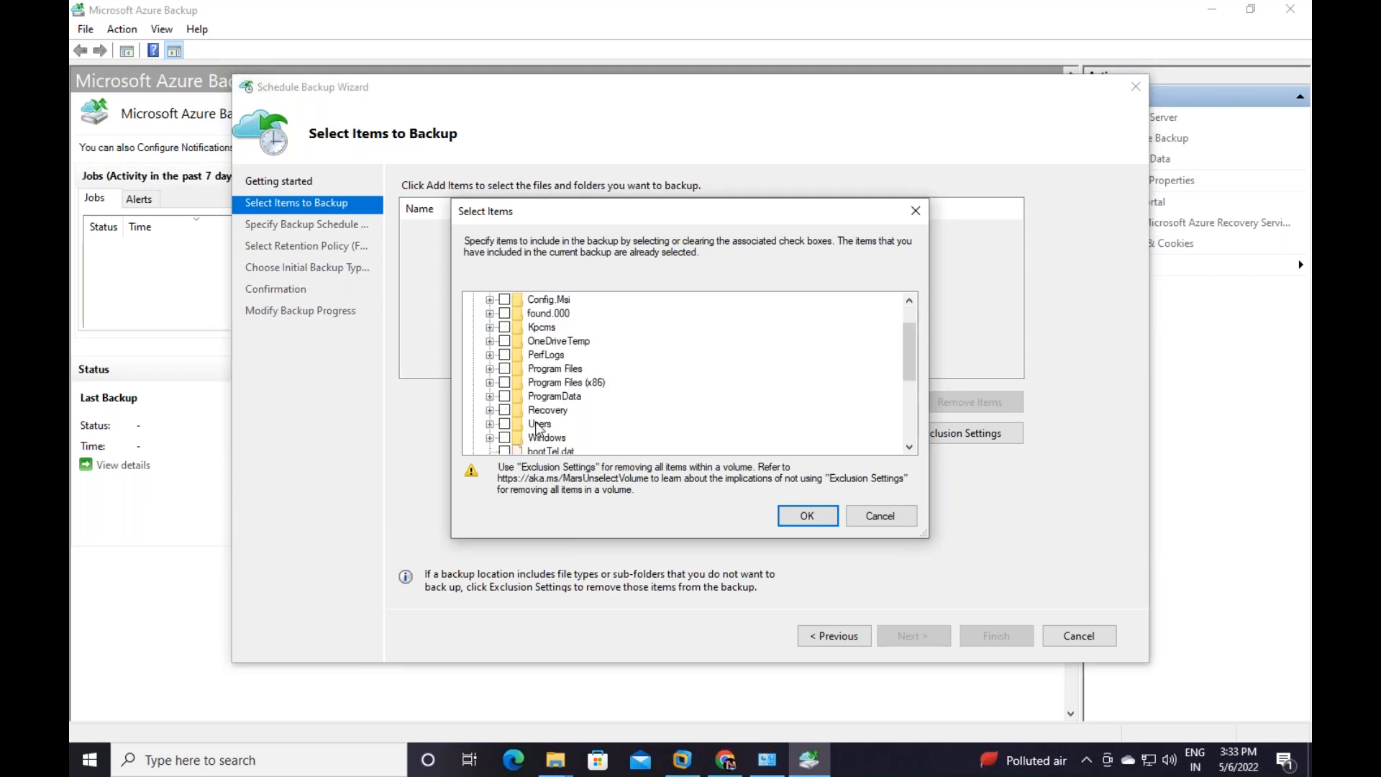
pyautogui.click(490, 423)
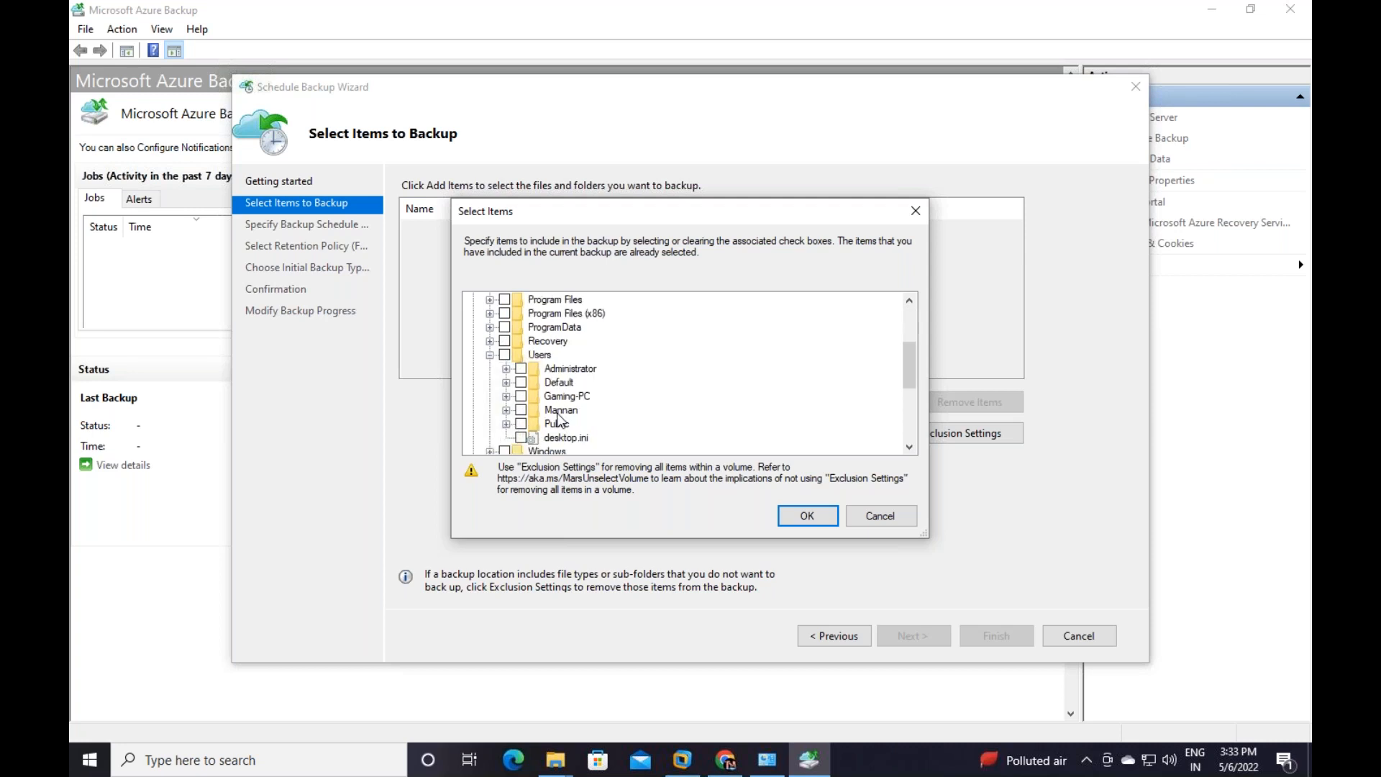
pyautogui.click(507, 368)
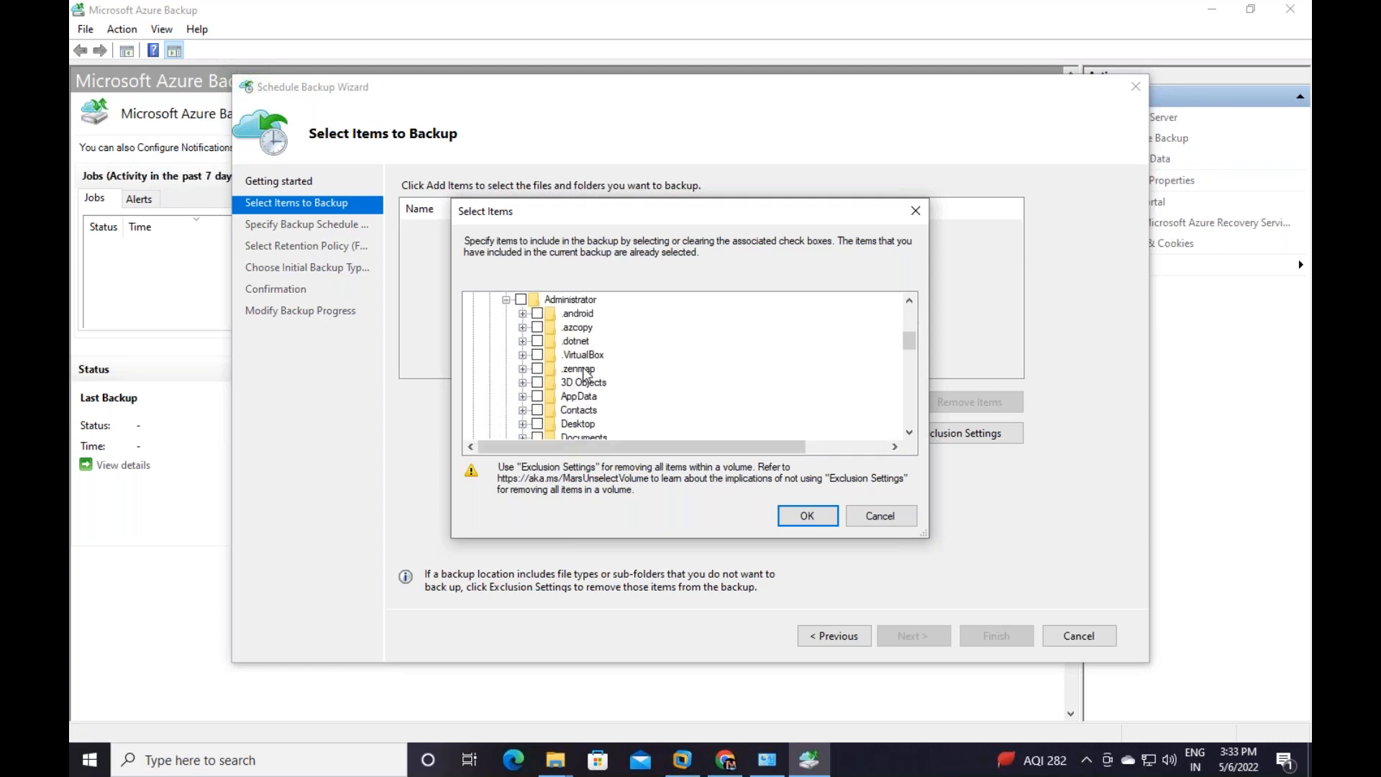
pyautogui.scroll(-2, 580, 396)
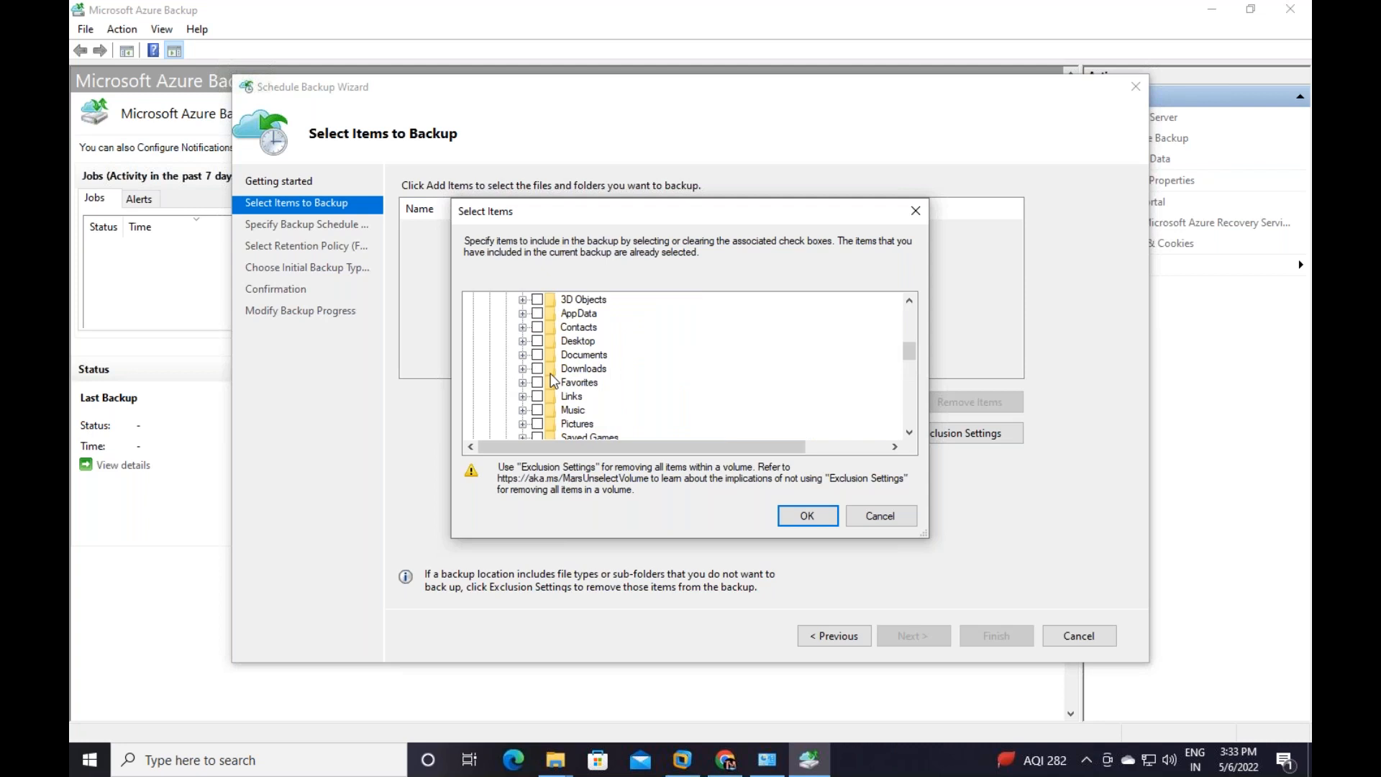
pyautogui.click(522, 340)
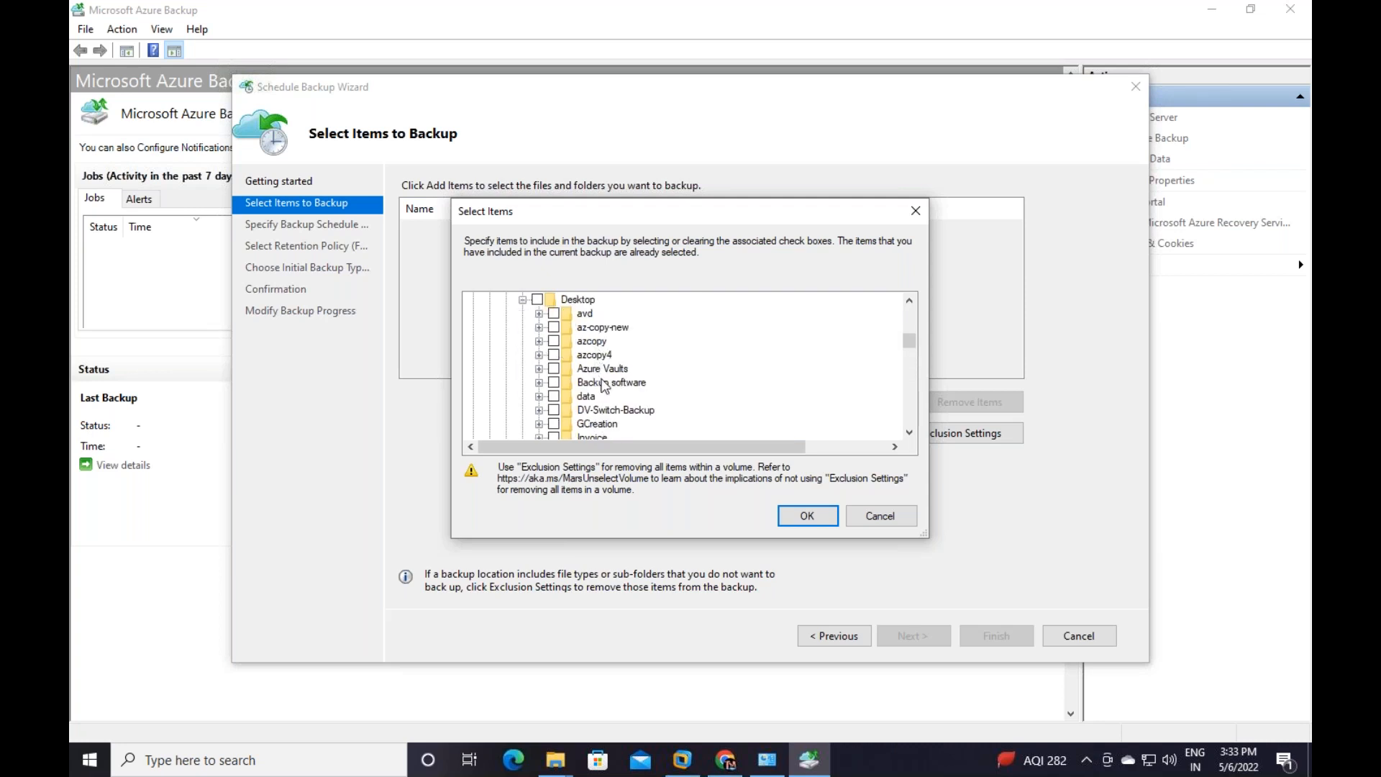
# Include the Azure Vaults folder and confirm the selected backup items
pyautogui.click(909, 433)
pyautogui.click(909, 434)
pyautogui.click(909, 434)
pyautogui.click(909, 435)
pyautogui.click(909, 435)
pyautogui.click(909, 434)
pyautogui.click(909, 434)
pyautogui.click(909, 435)
pyautogui.click(909, 435)
pyautogui.click(909, 435)
pyautogui.click(910, 434)
pyautogui.click(909, 434)
pyautogui.click(910, 435)
pyautogui.click(909, 435)
pyautogui.click(909, 434)
pyautogui.click(909, 298)
pyautogui.click(909, 298)
pyautogui.click(909, 298)
pyautogui.click(909, 298)
pyautogui.click(909, 298)
pyautogui.click(909, 298)
pyautogui.click(909, 298)
pyautogui.click(909, 297)
pyautogui.click(554, 341)
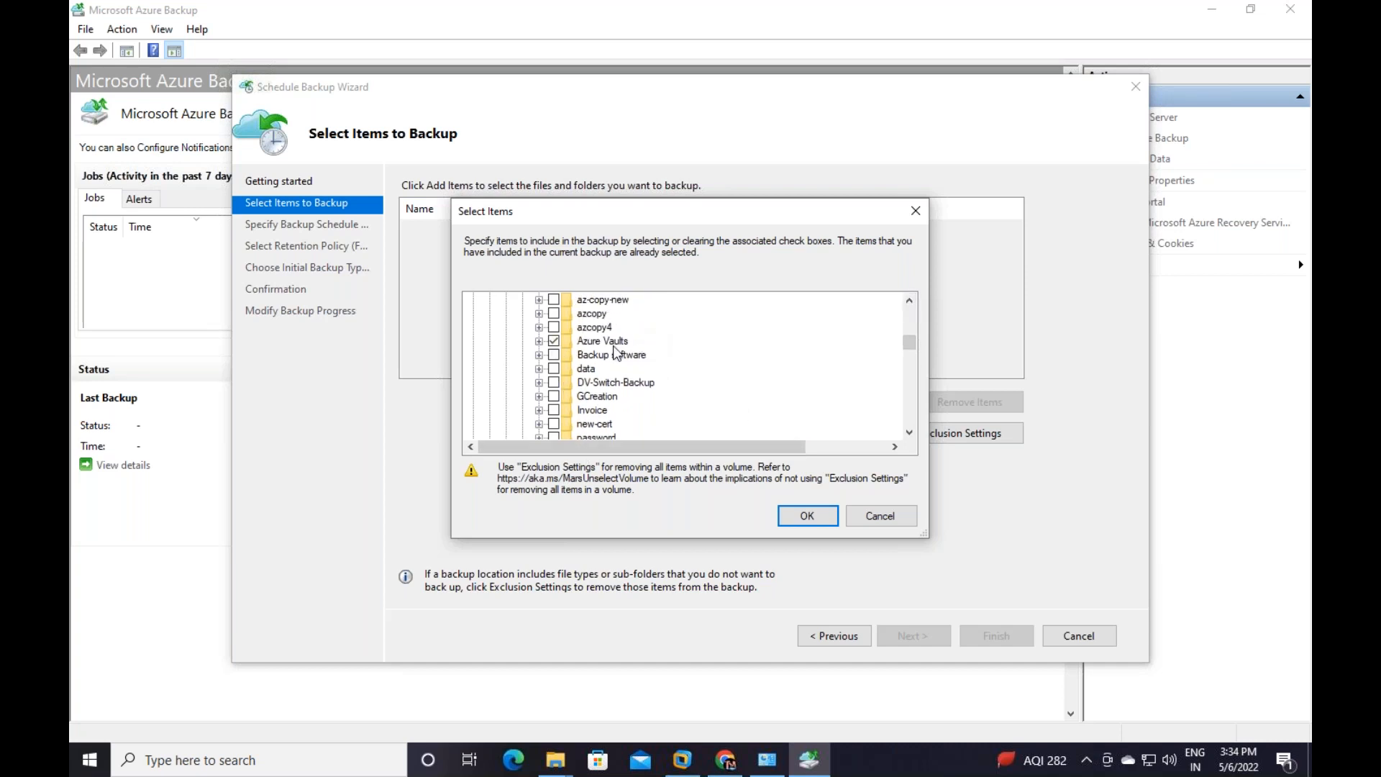
pyautogui.scroll(-1, 616, 354)
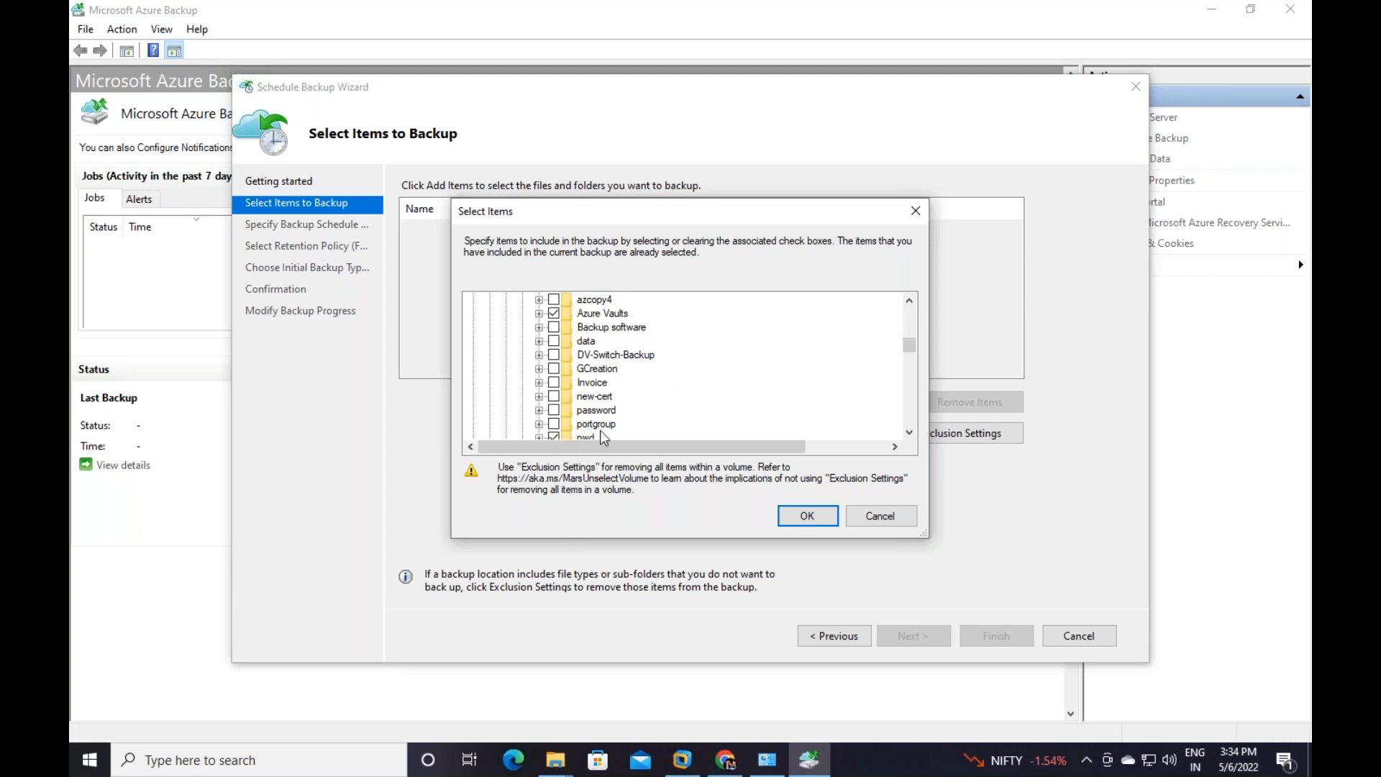
pyautogui.click(807, 515)
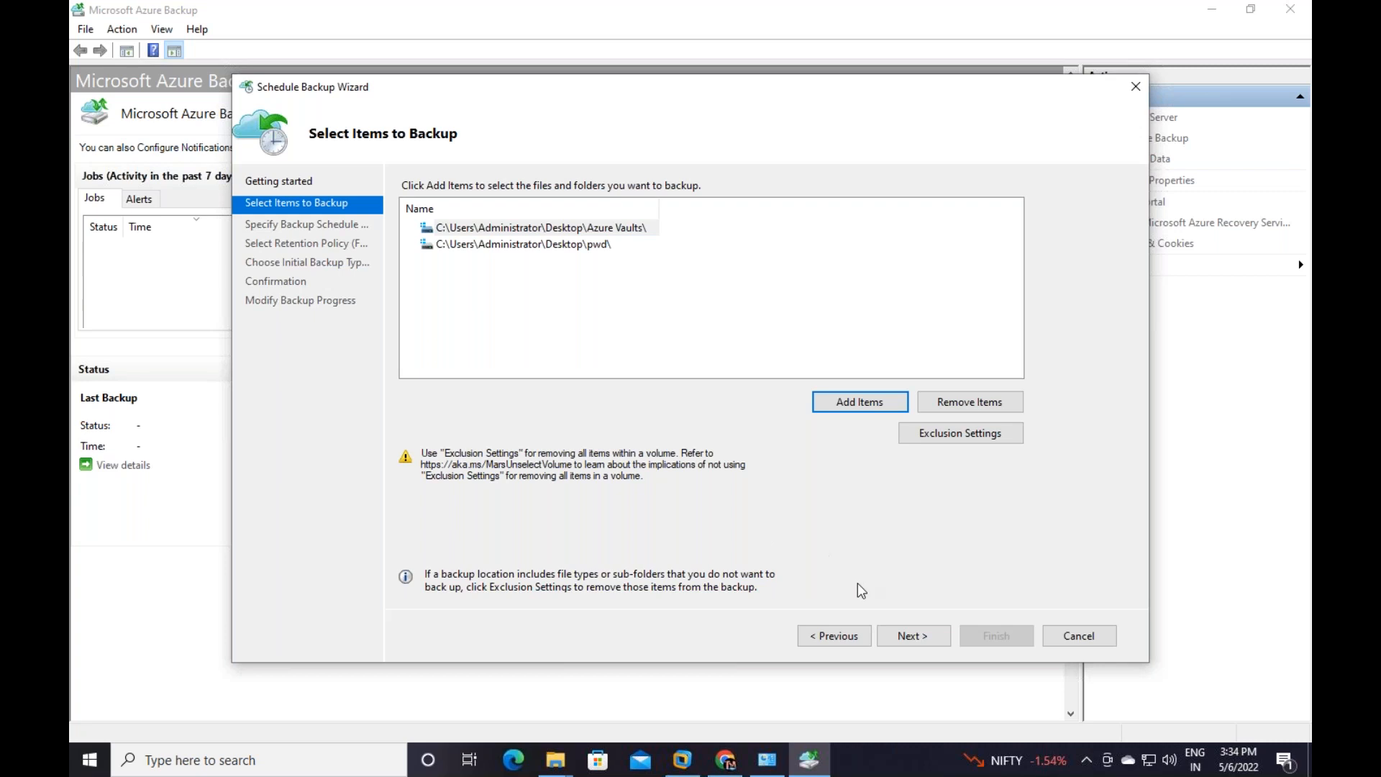
# Schedule weekly backups on Saturday at 7:00 PM with default retention of 104 weeks, 60 months, 10 years
pyautogui.click(913, 637)
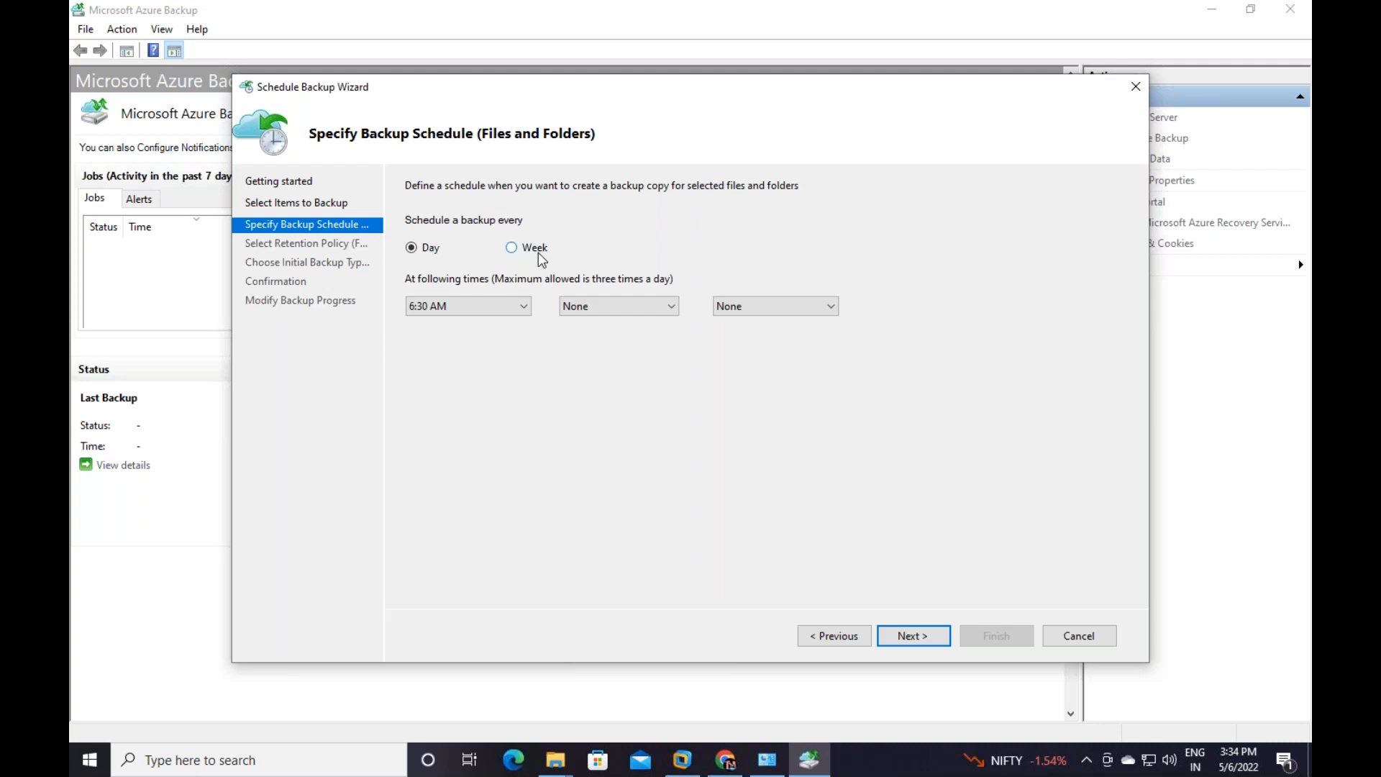
pyautogui.click(513, 248)
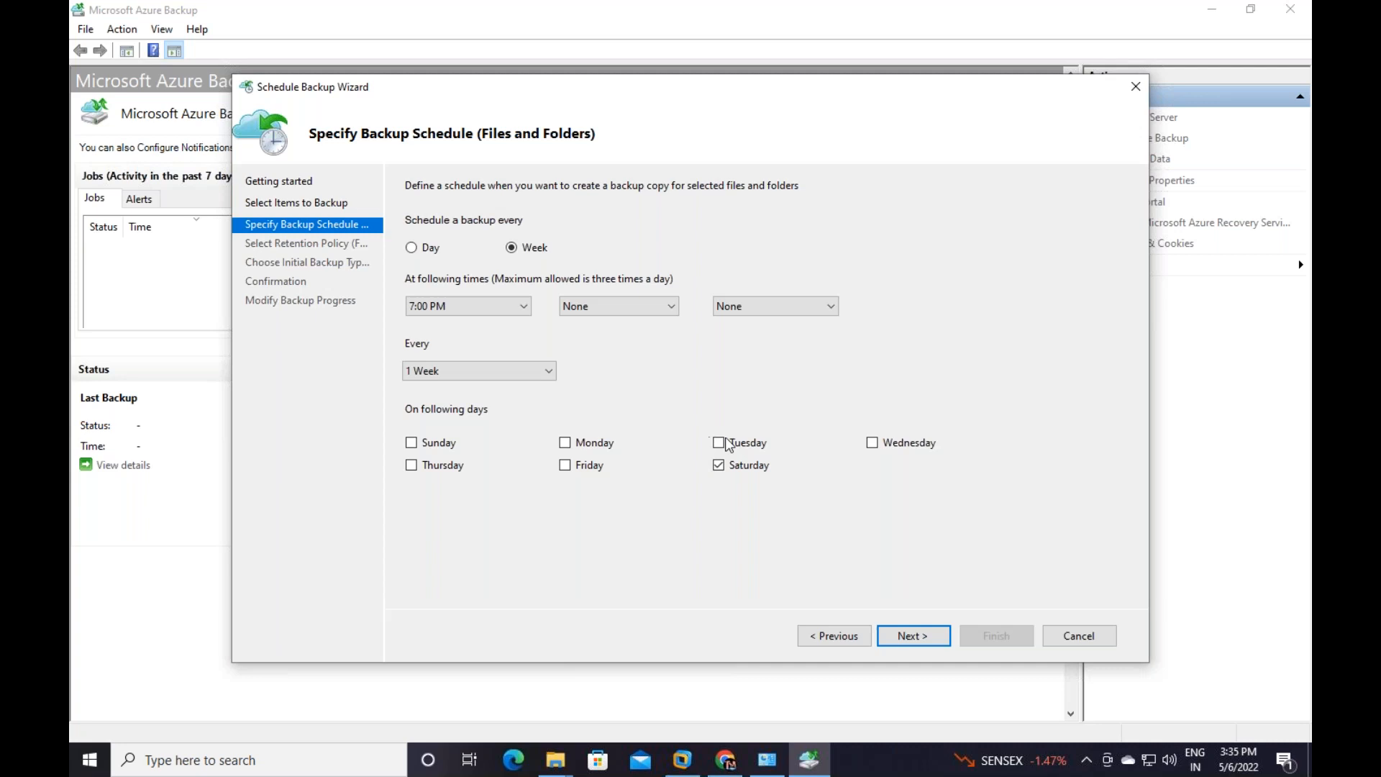
pyautogui.click(912, 635)
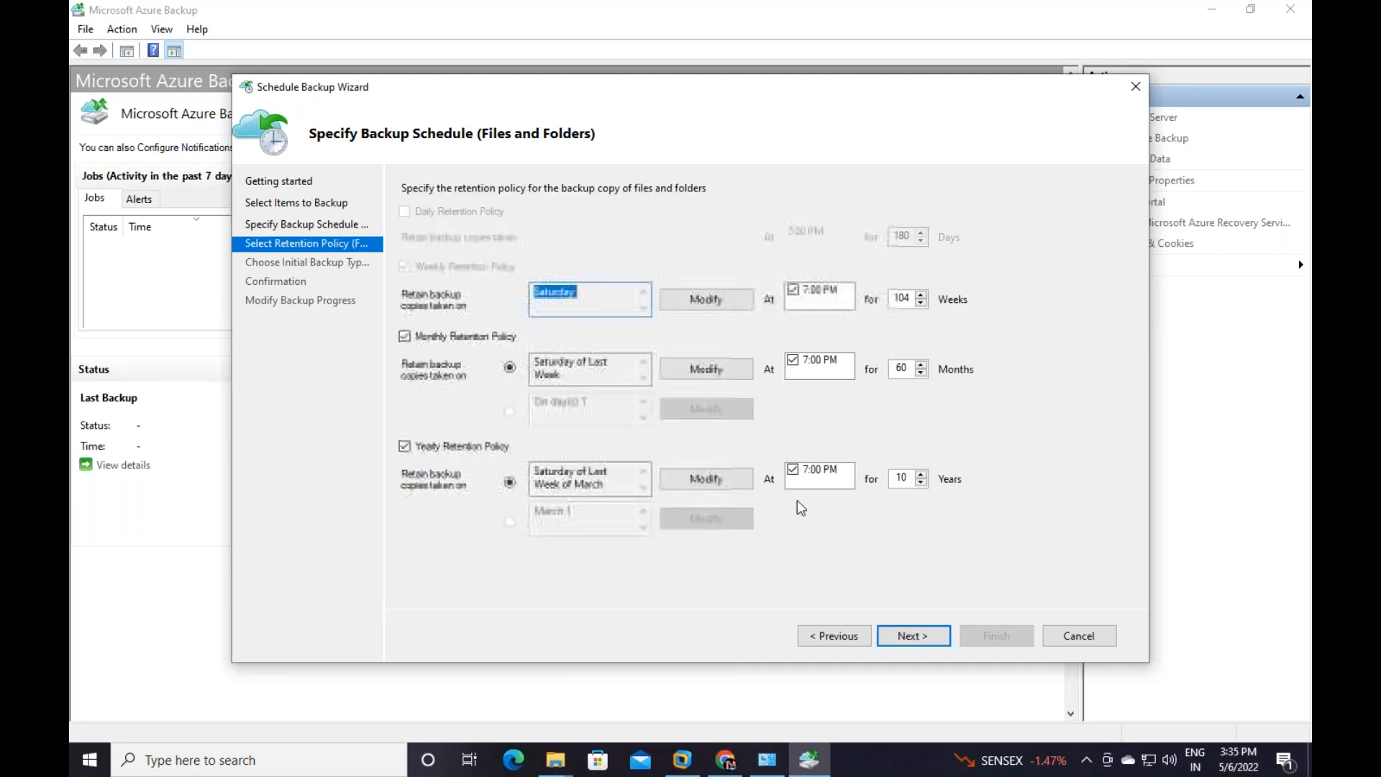
pyautogui.click(921, 640)
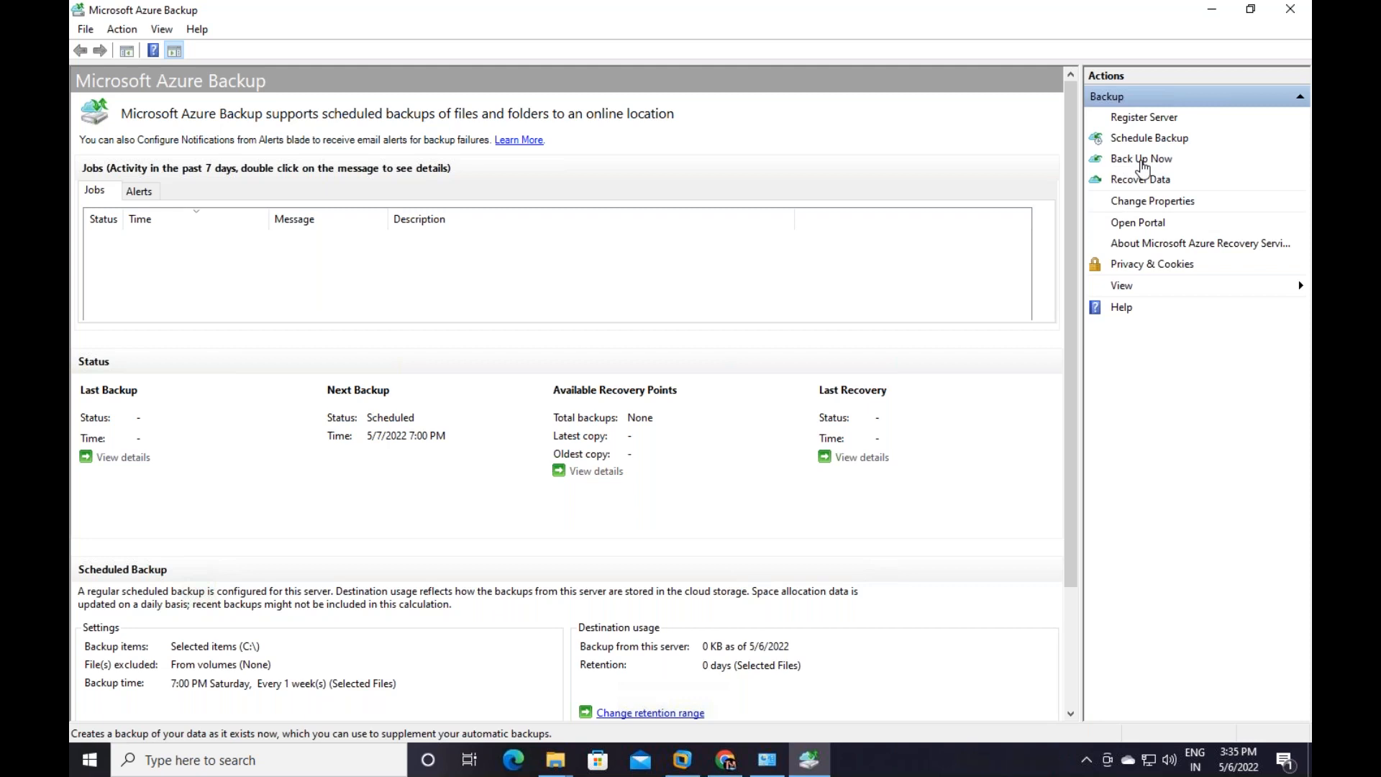
# Run an on-demand Back Up Now retained until June 5, 2022
pyautogui.click(1142, 160)
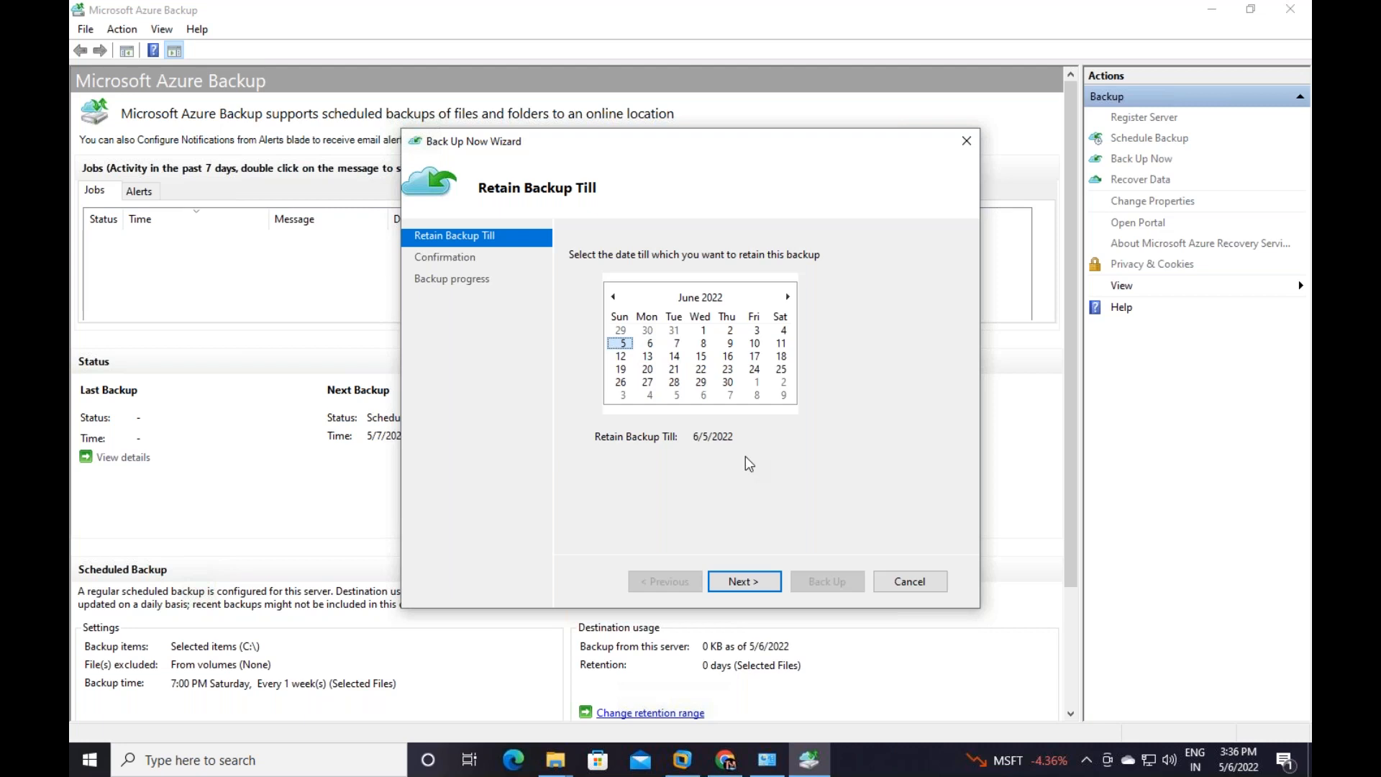
pyautogui.click(648, 343)
pyautogui.click(622, 344)
pyautogui.click(759, 586)
pyautogui.click(834, 584)
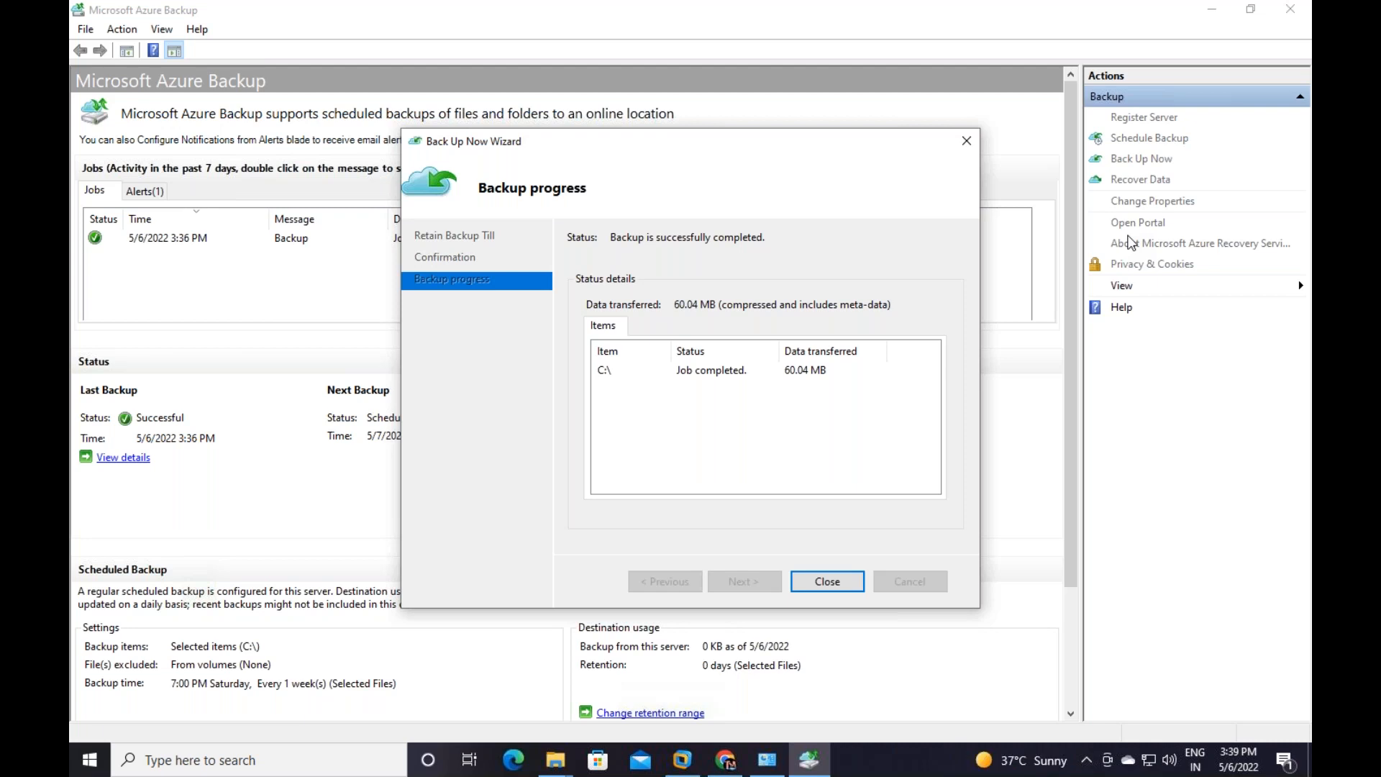
# Close the completed 60.04 MB C:\ backup job and minimize the Azure Backup console
pyautogui.click(825, 584)
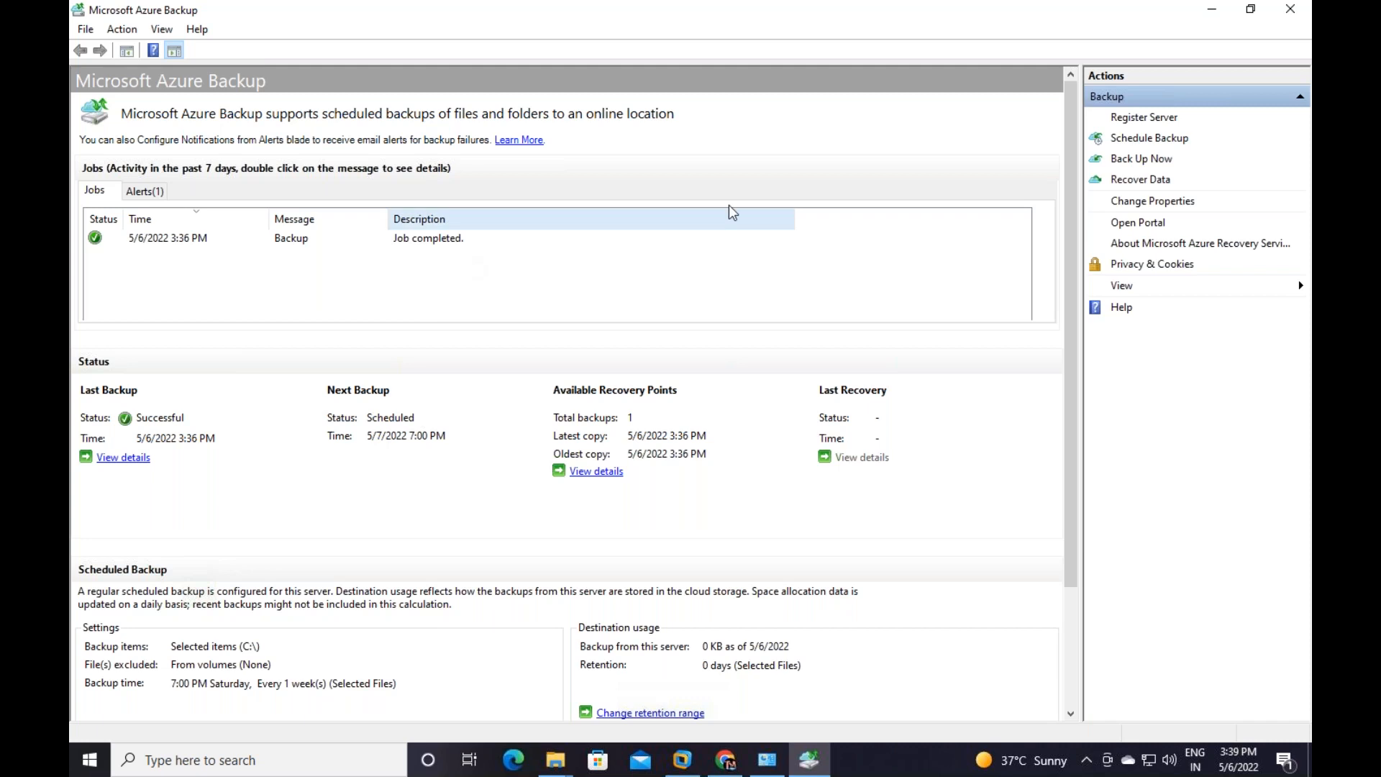
pyautogui.click(1212, 8)
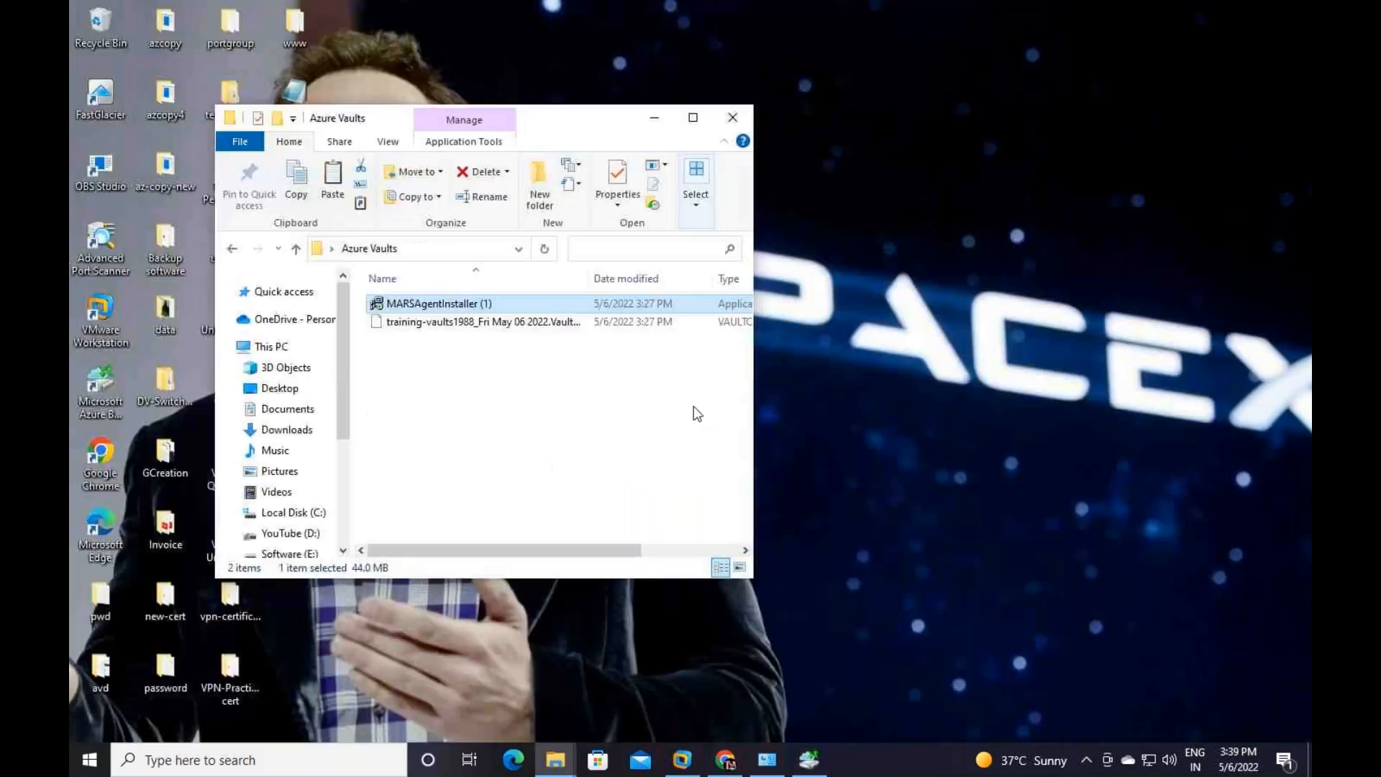
# Close the Azure Vaults window and delete the Azure Vaults and pwd folders from the desktop
pyautogui.click(733, 121)
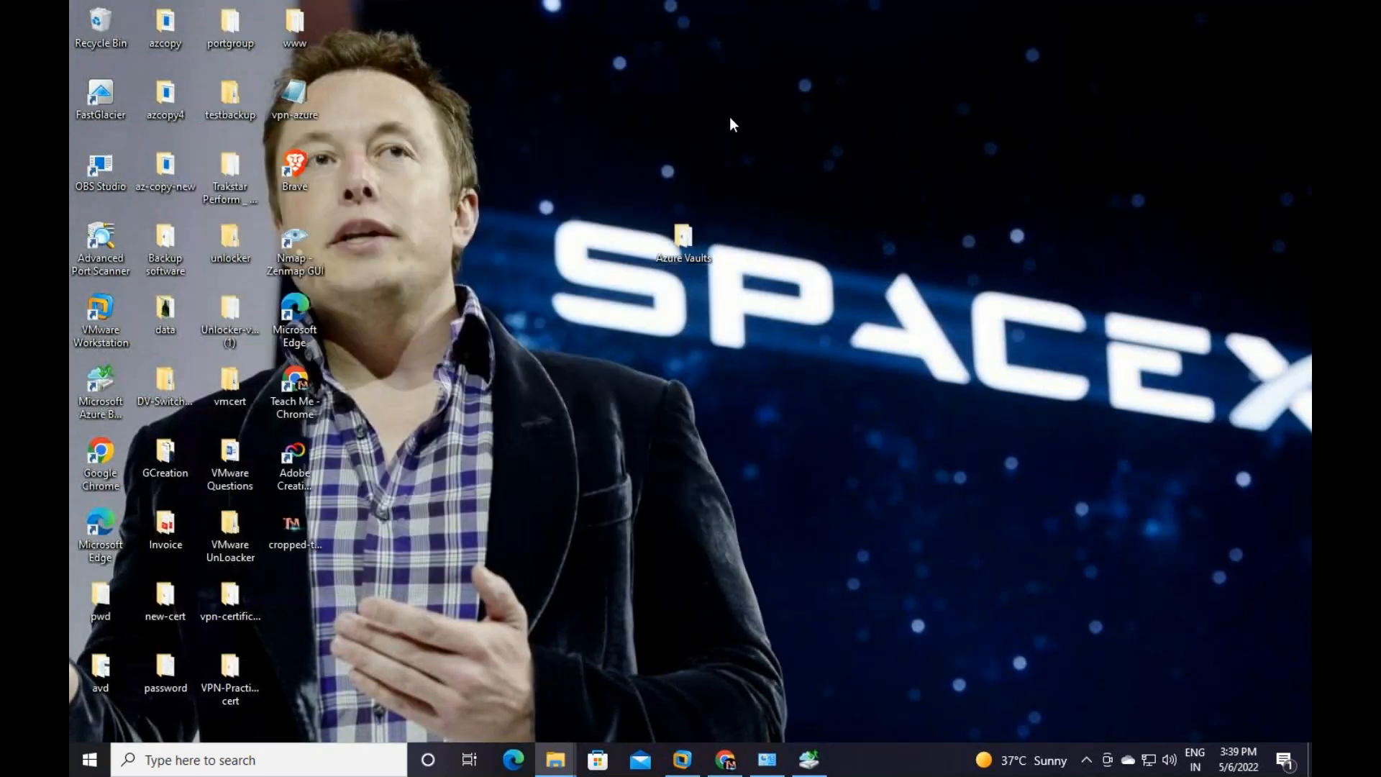
pyautogui.rightClick(683, 240)
pyautogui.click(725, 633)
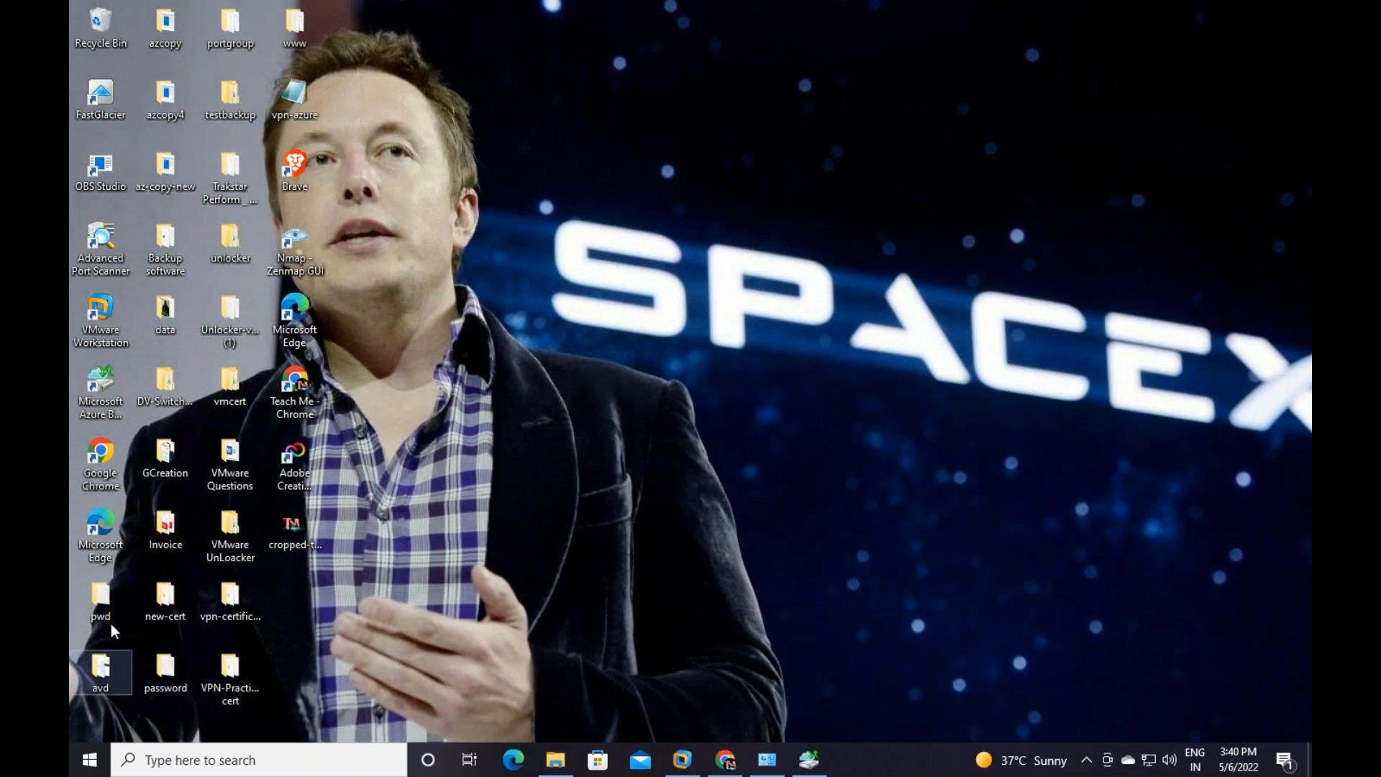
pyautogui.rightClick(92, 594)
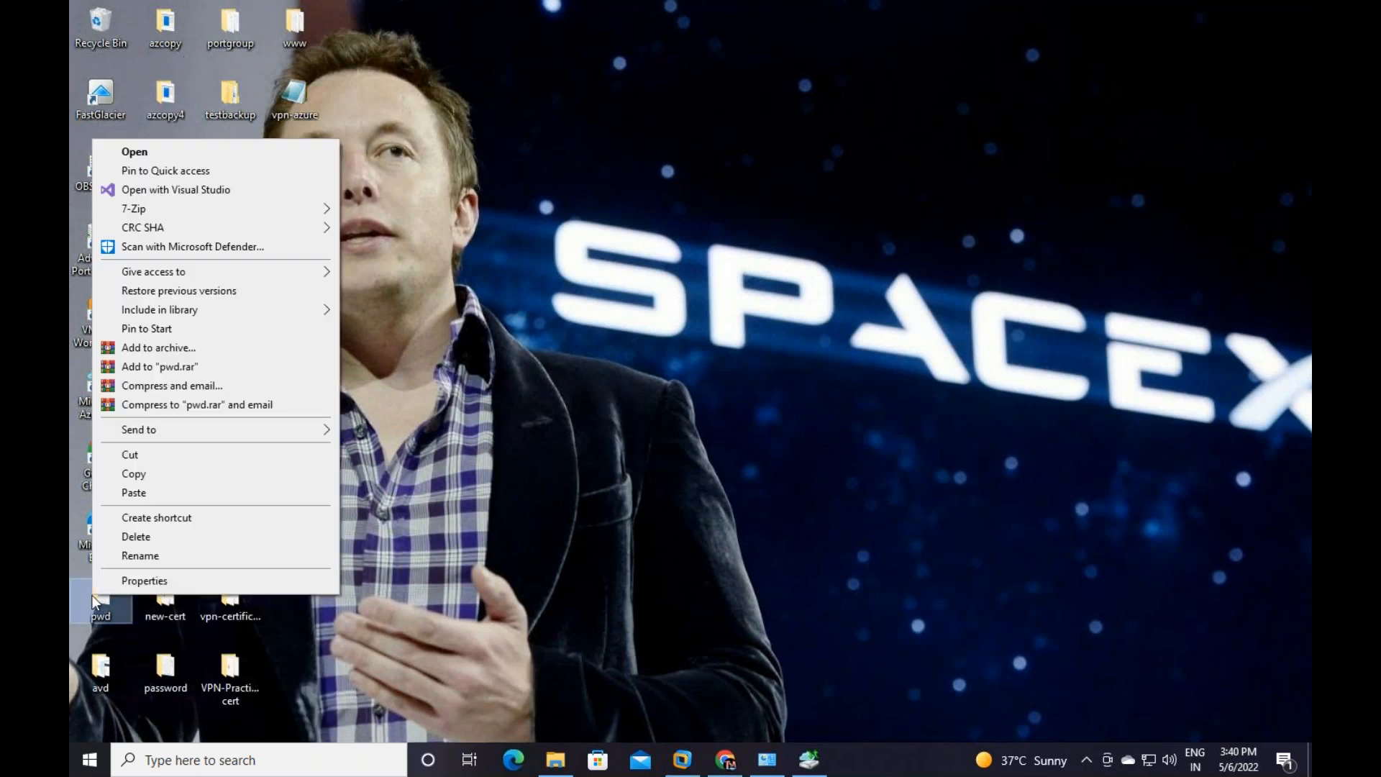
pyautogui.click(147, 538)
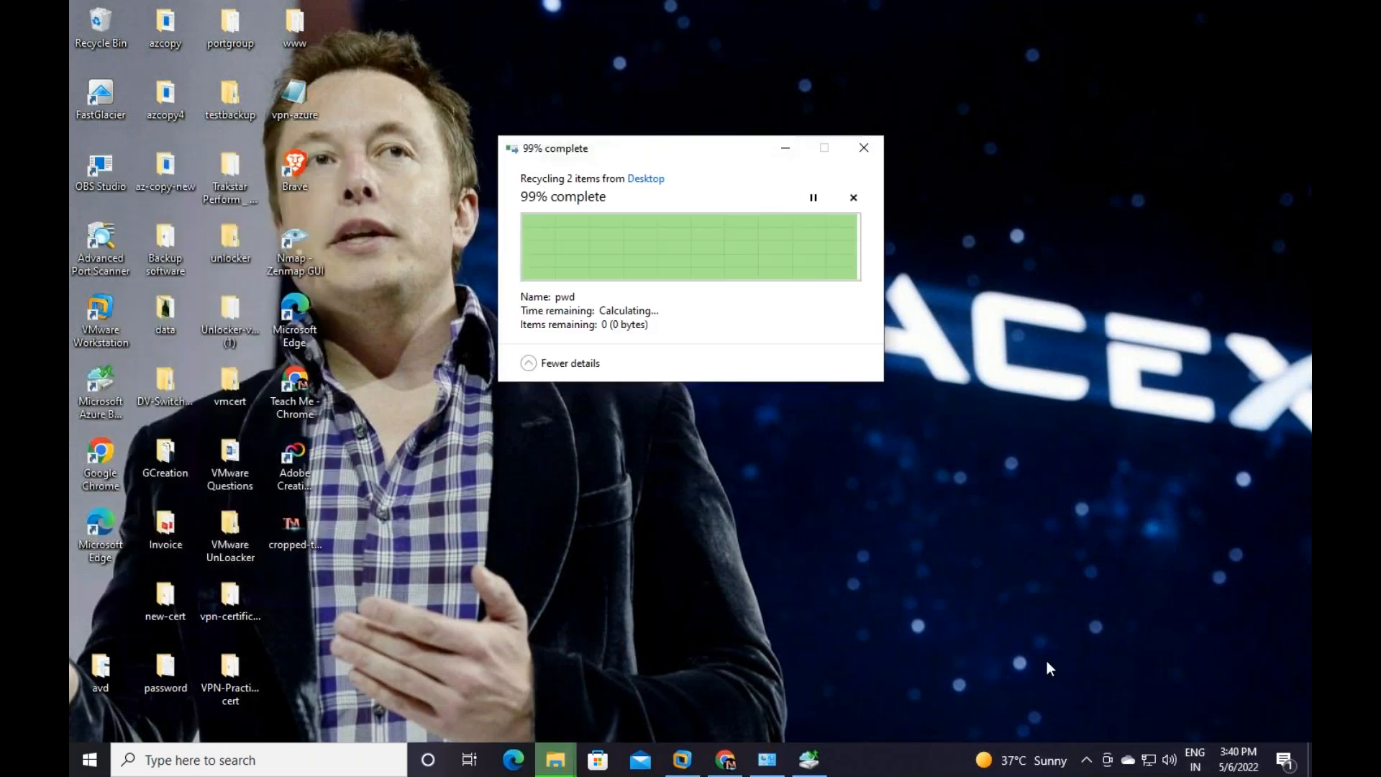
pyautogui.click(100, 27)
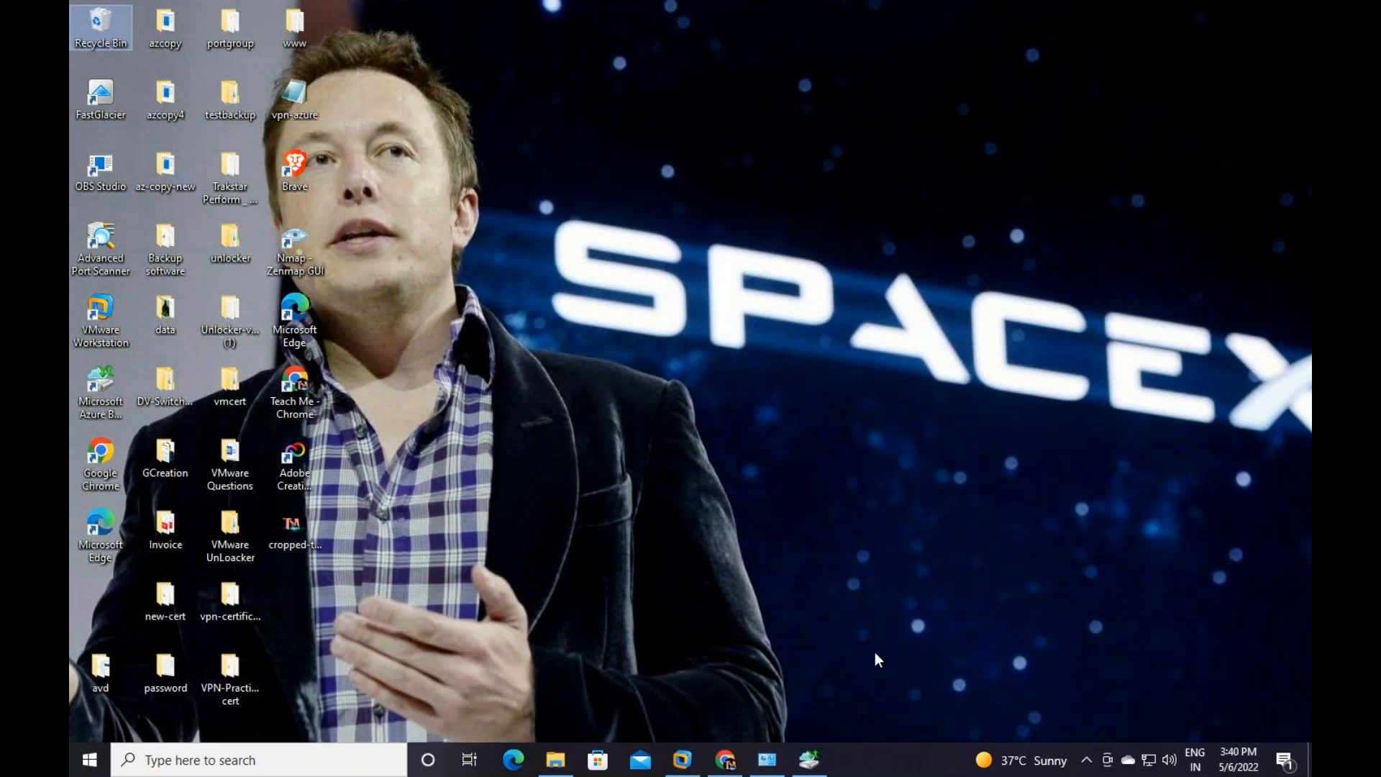
# Permanently delete all ten Recycle Bin items and close the emptied Recycle Bin
pyautogui.doubleClick(98, 18)
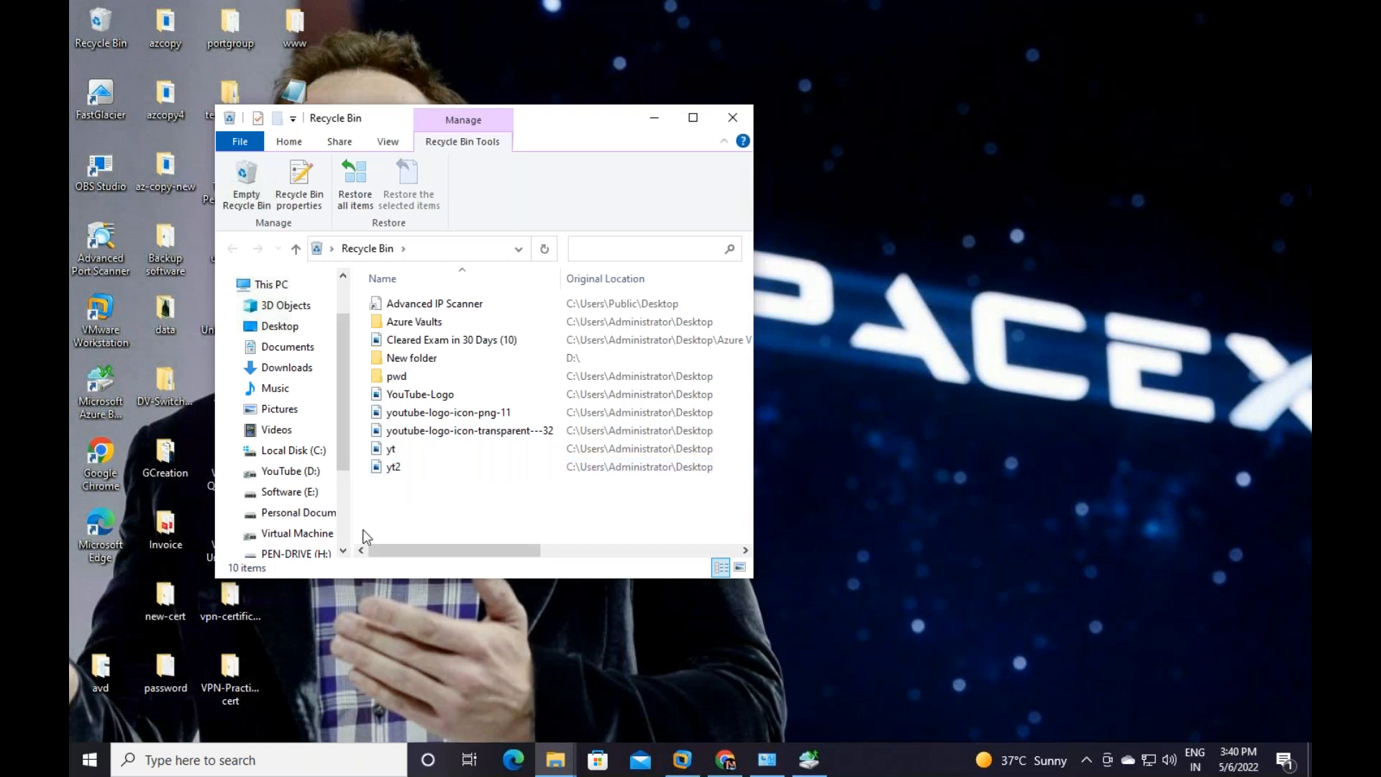
pyautogui.moveTo(433, 492); pyautogui.dragTo(362, 231)
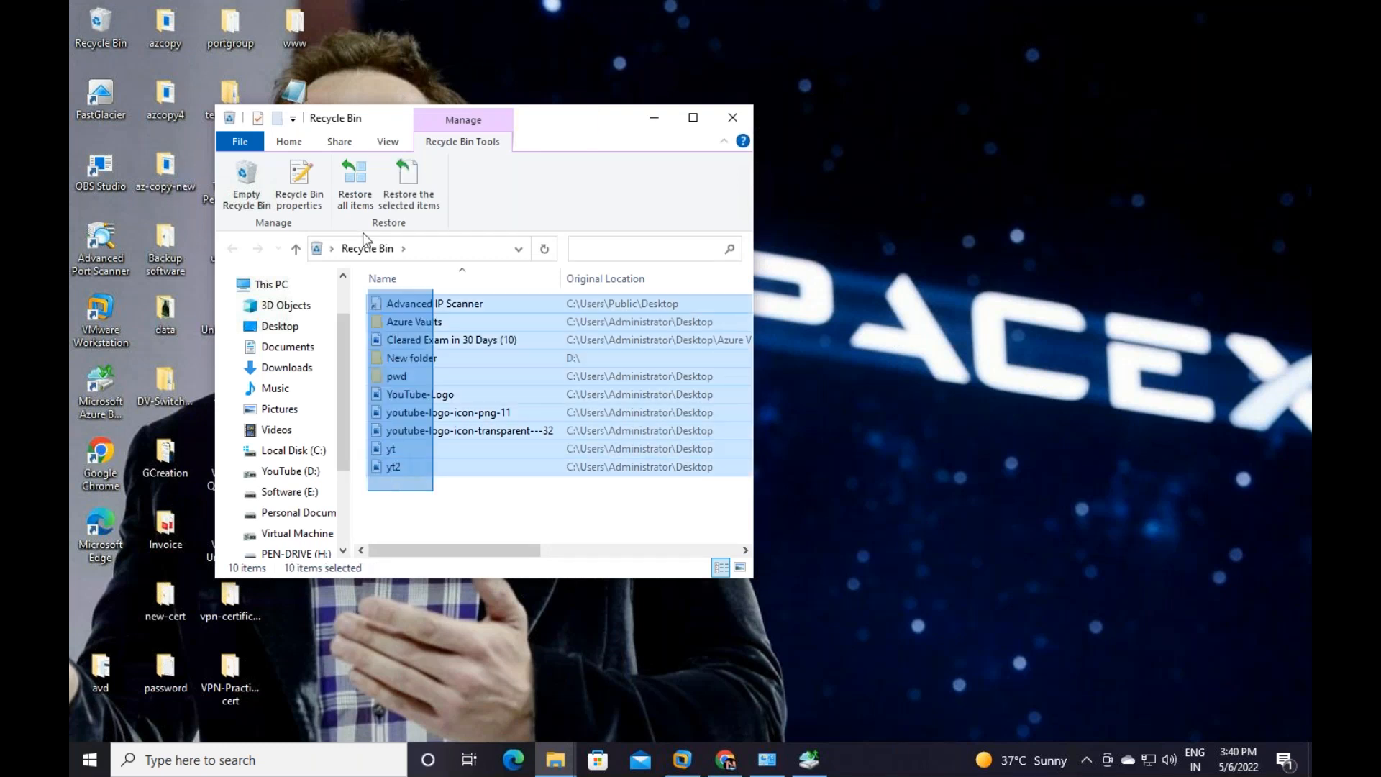
pyautogui.rightClick(460, 343)
pyautogui.click(506, 406)
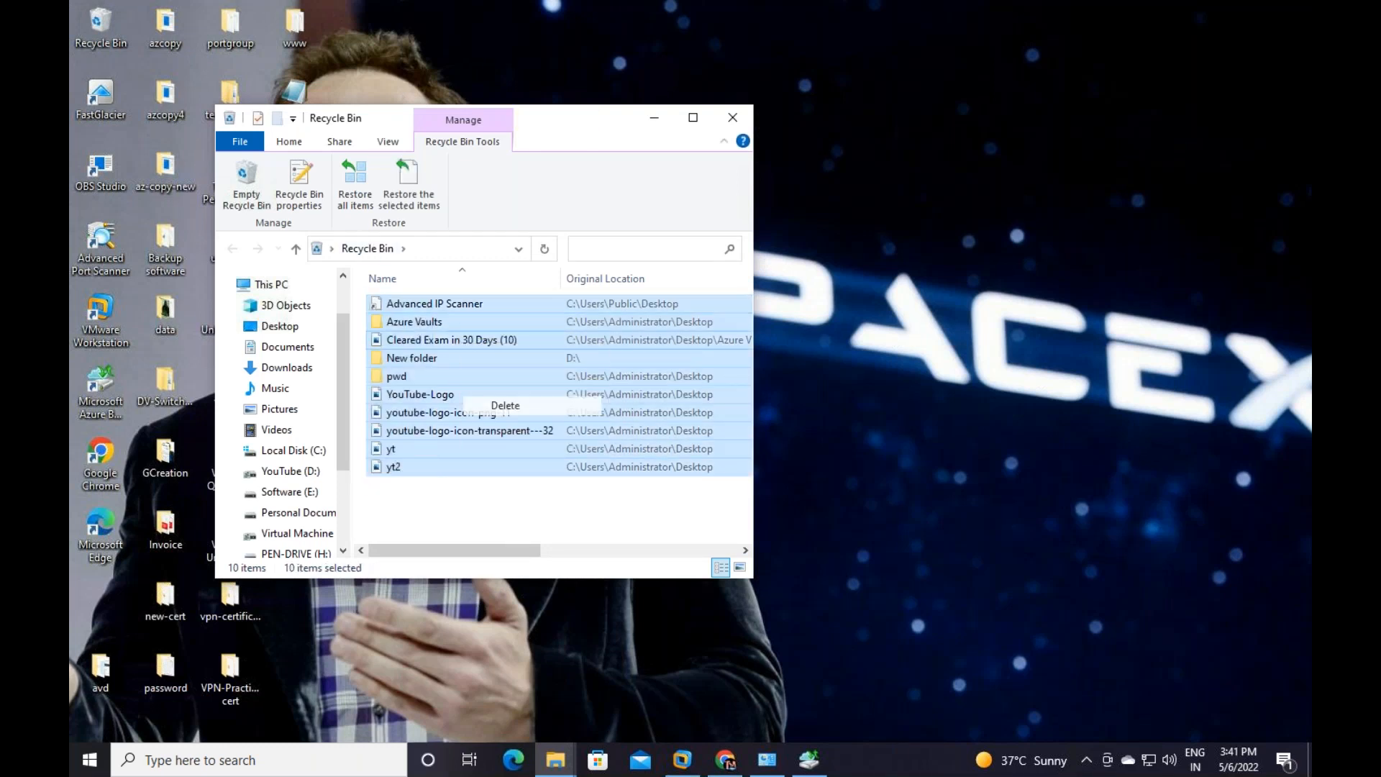
pyautogui.click(760, 394)
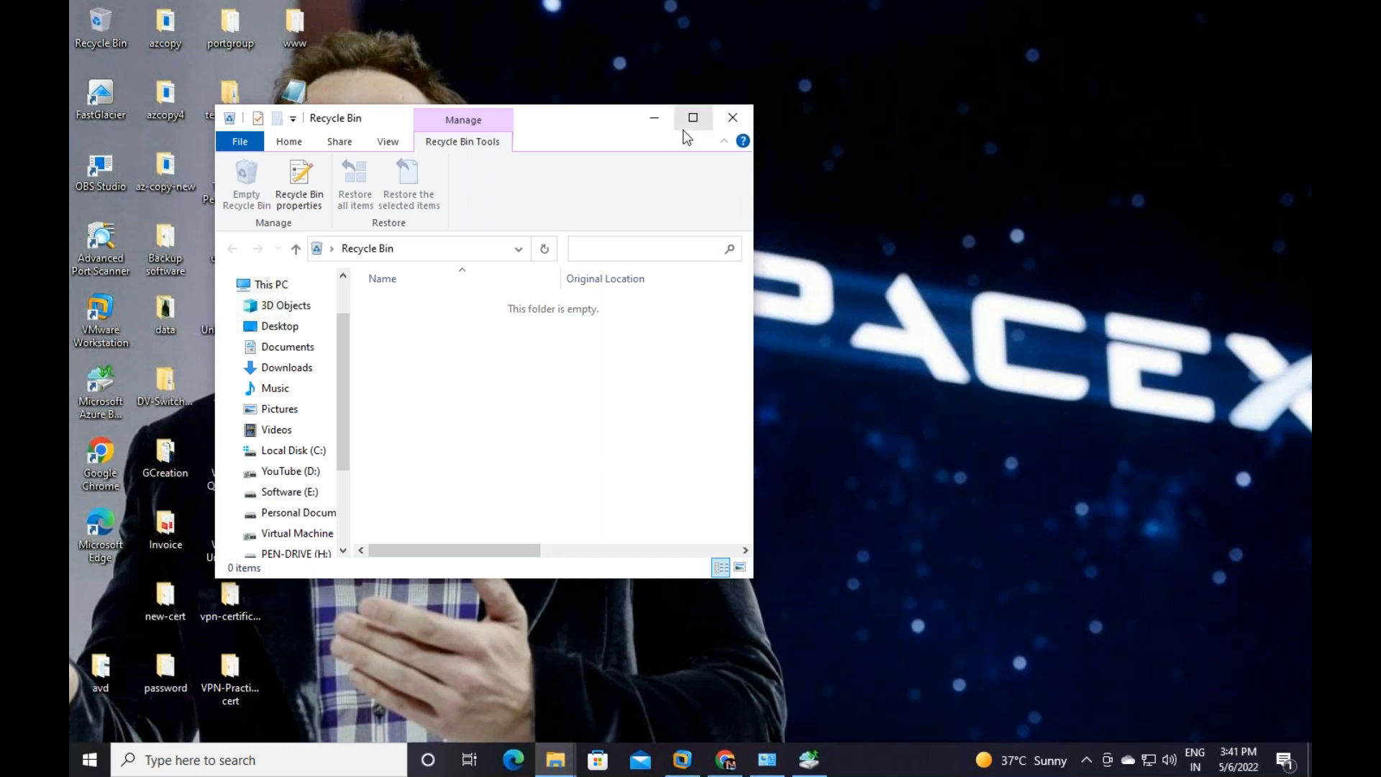
pyautogui.click(732, 118)
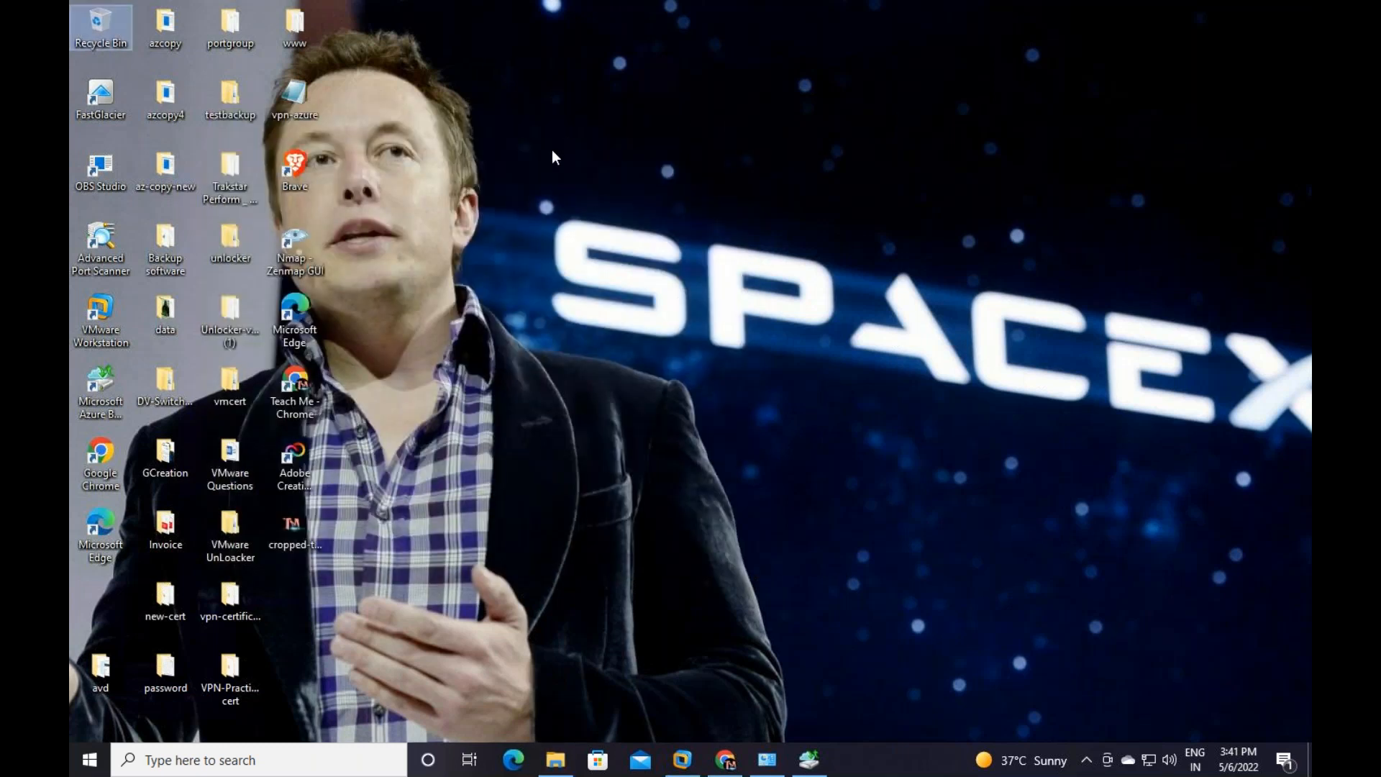
# Go from the deployment overview to the training-vaults1988 vault and open its Backup items
pyautogui.moveTo(552, 151); pyautogui.dragTo(759, 348)
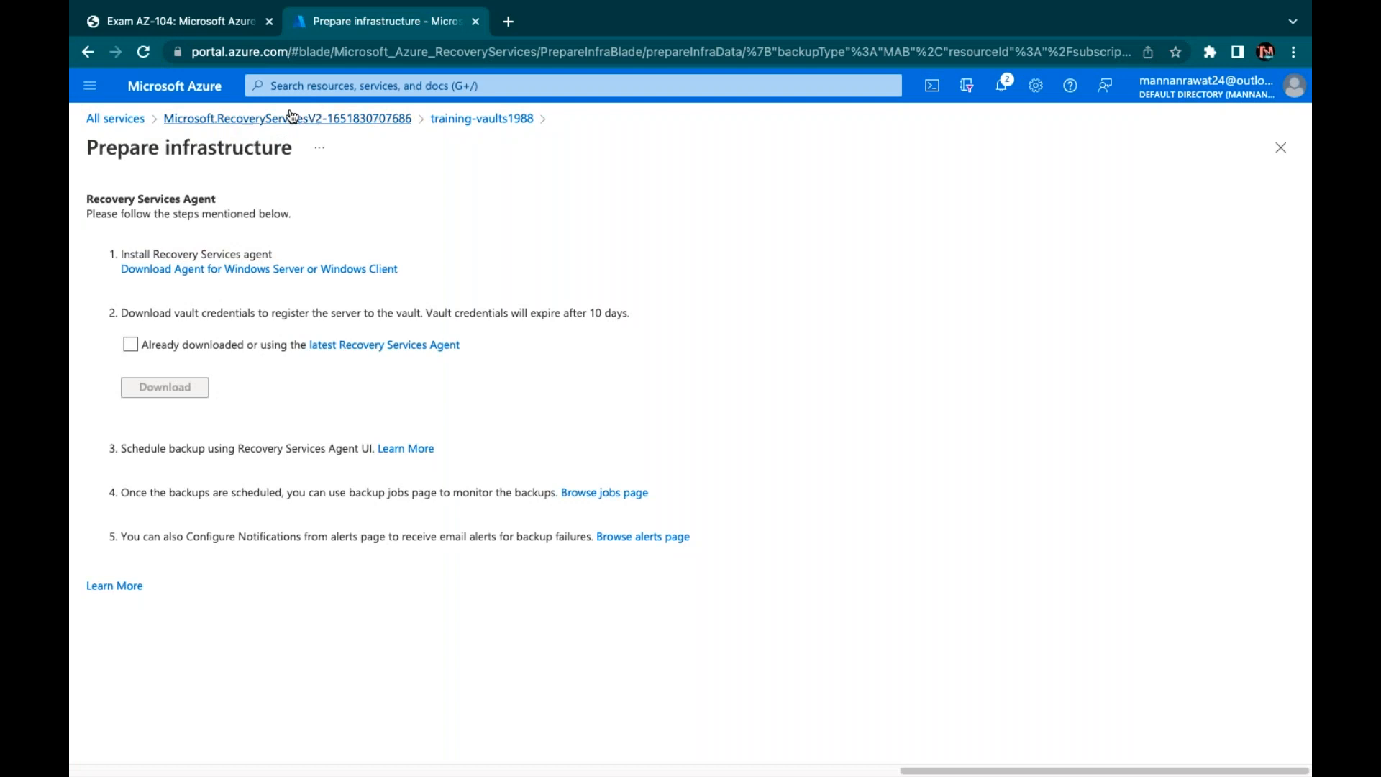
pyautogui.click(446, 119)
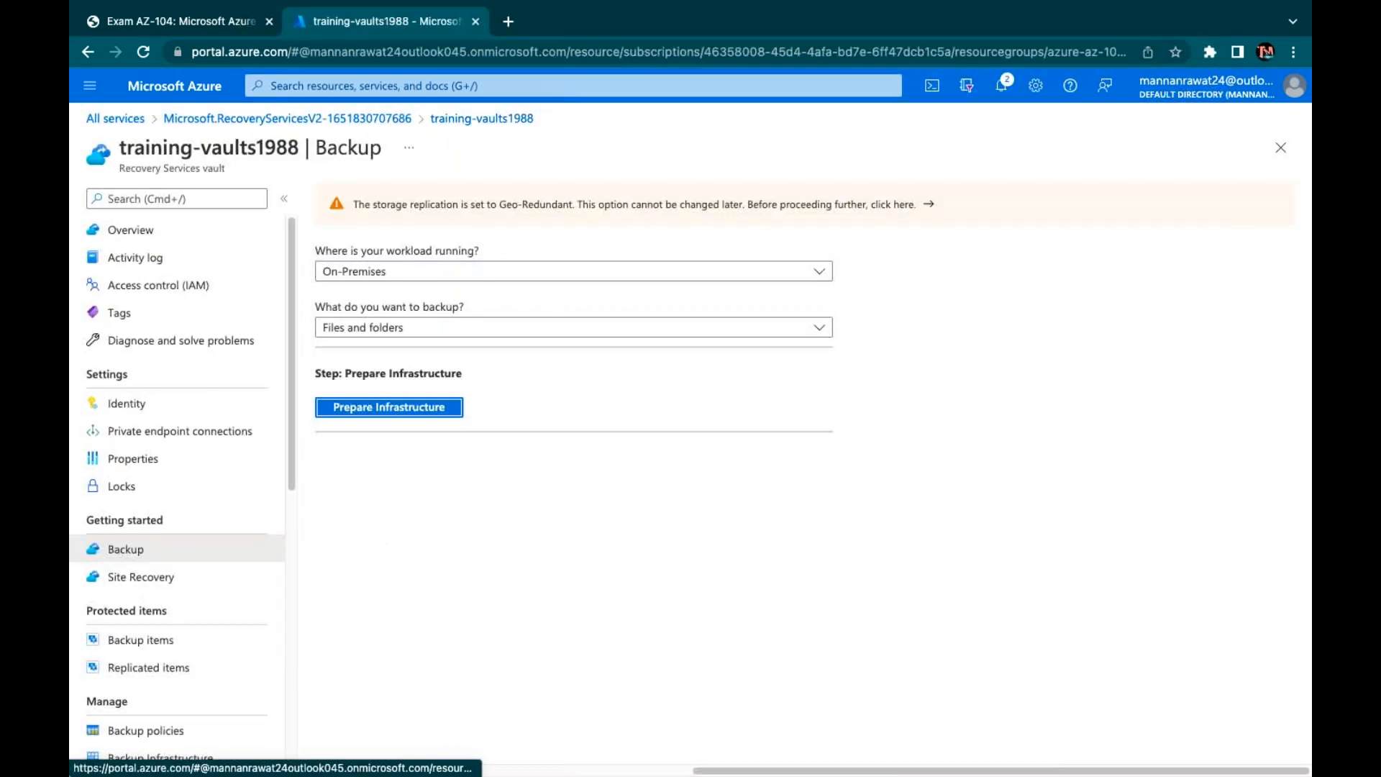
pyautogui.click(388, 119)
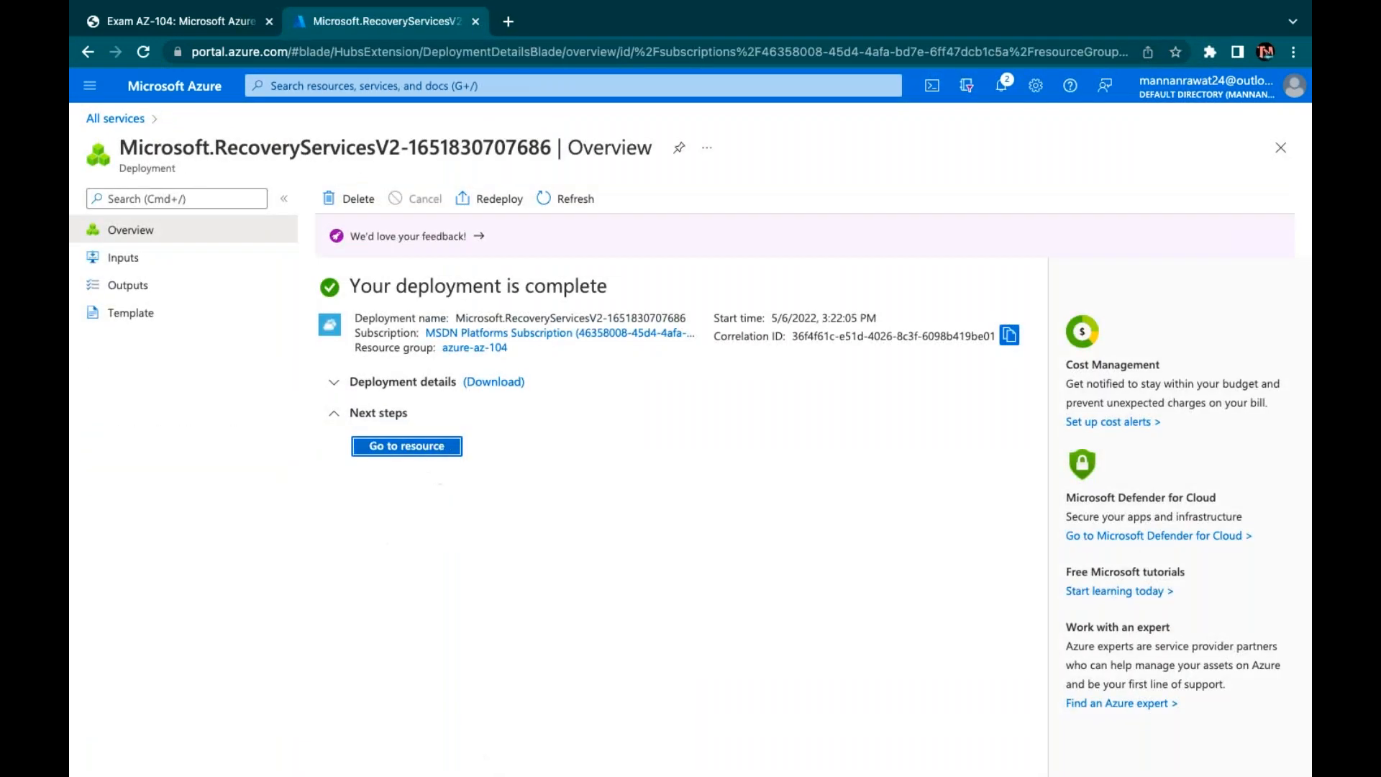
pyautogui.click(424, 446)
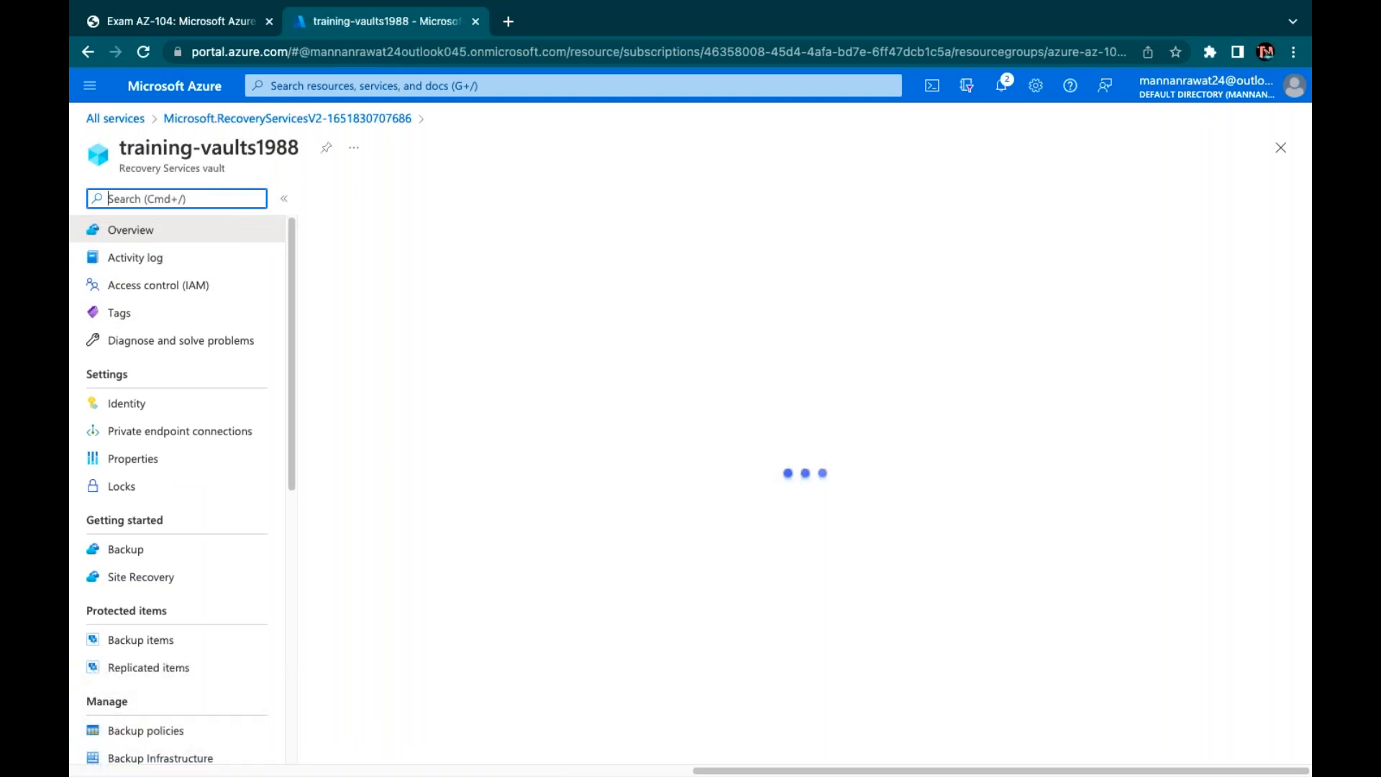
pyautogui.click(154, 640)
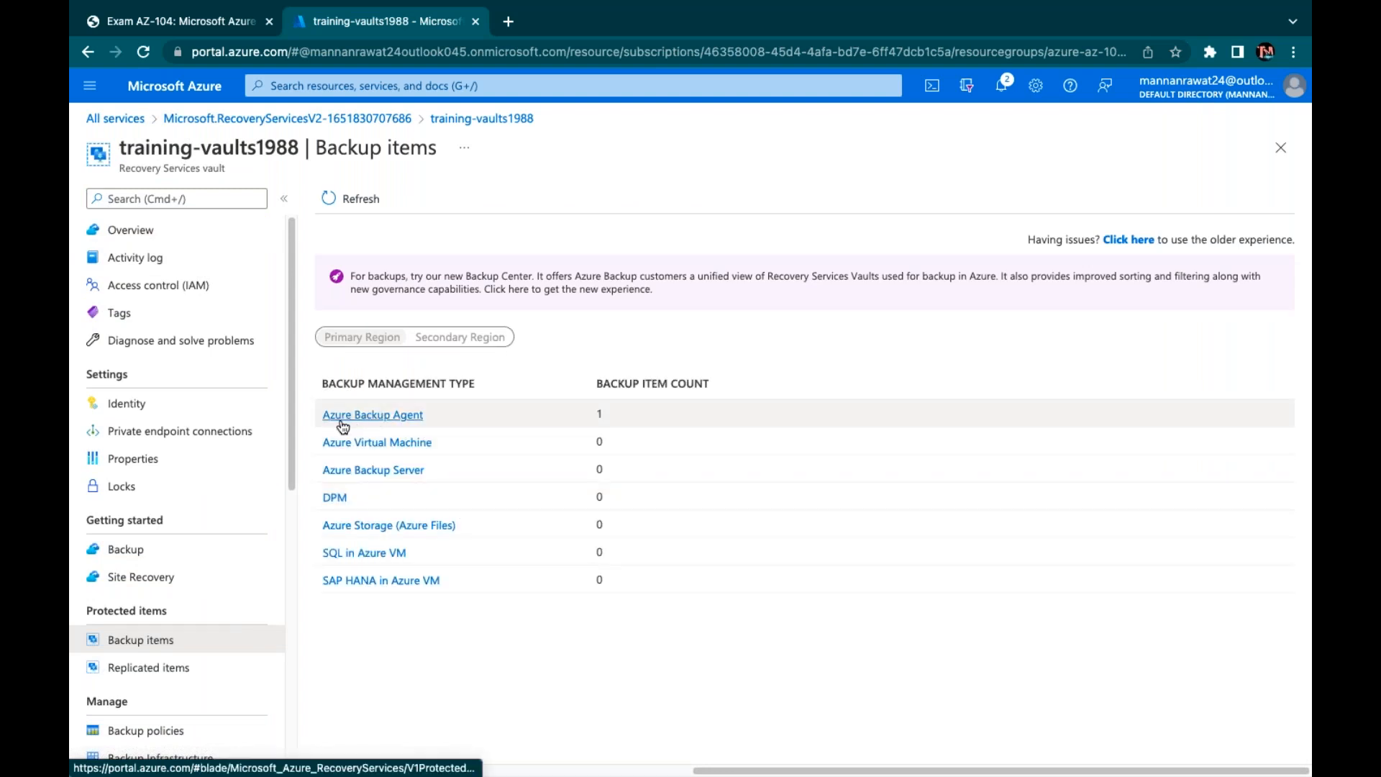
# Review the Azure Backup Agent C:\ item's single recovery point, then return to the deployment overview
pyautogui.click(383, 415)
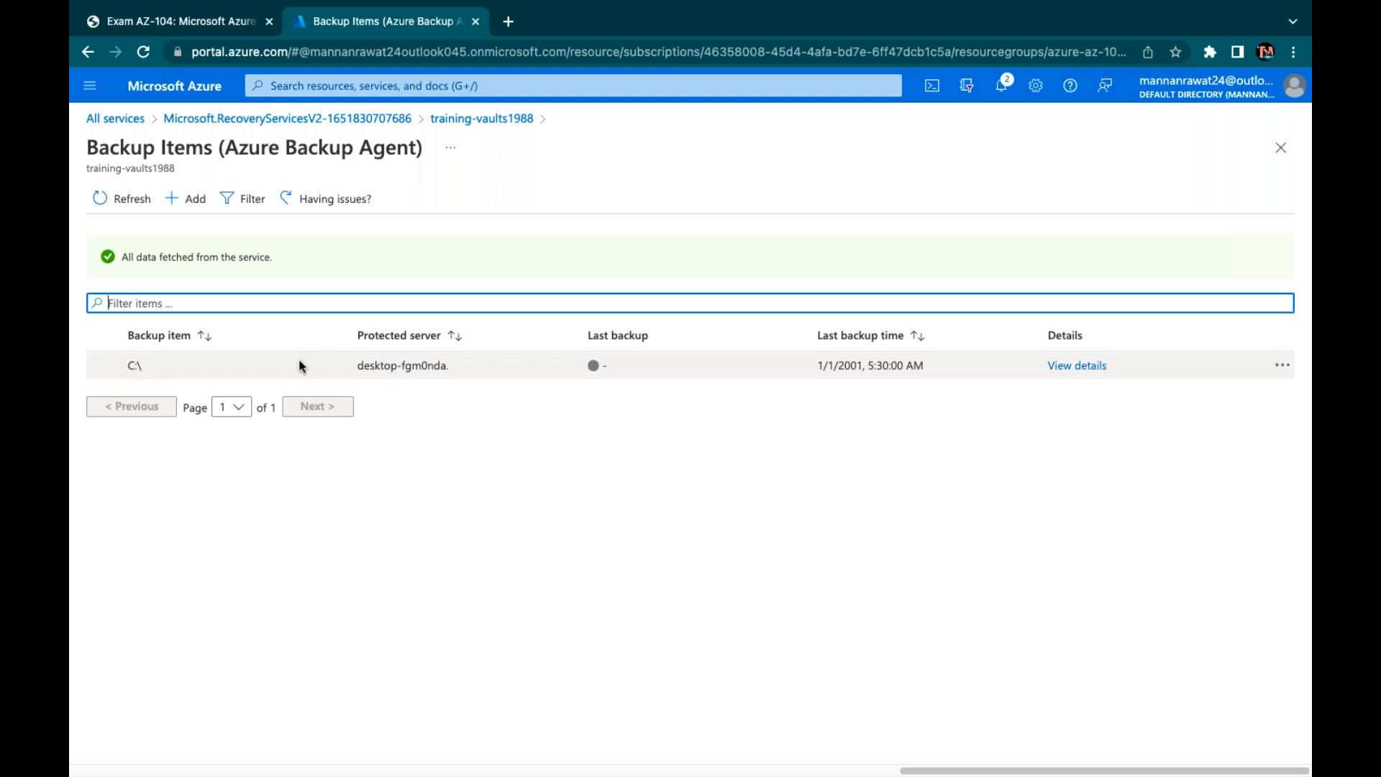
pyautogui.click(405, 365)
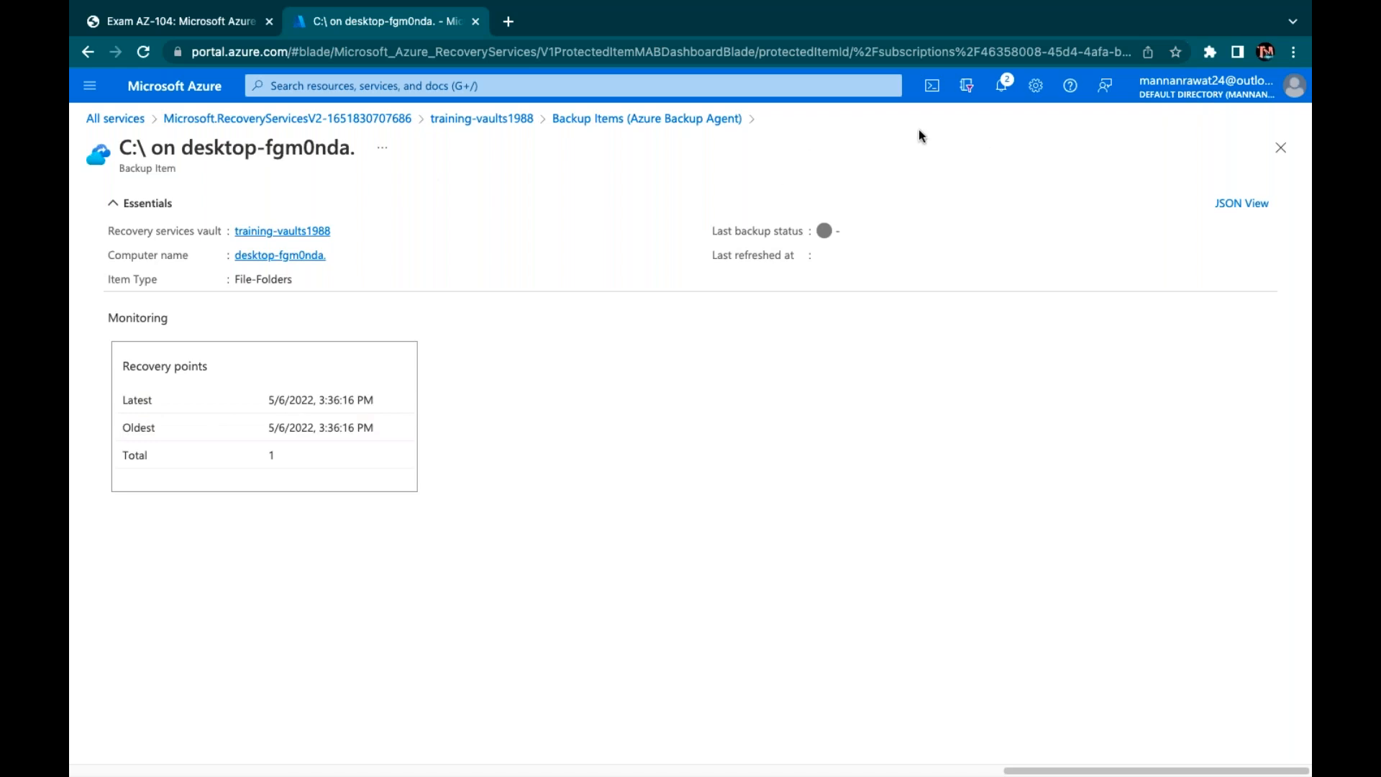
pyautogui.click(320, 119)
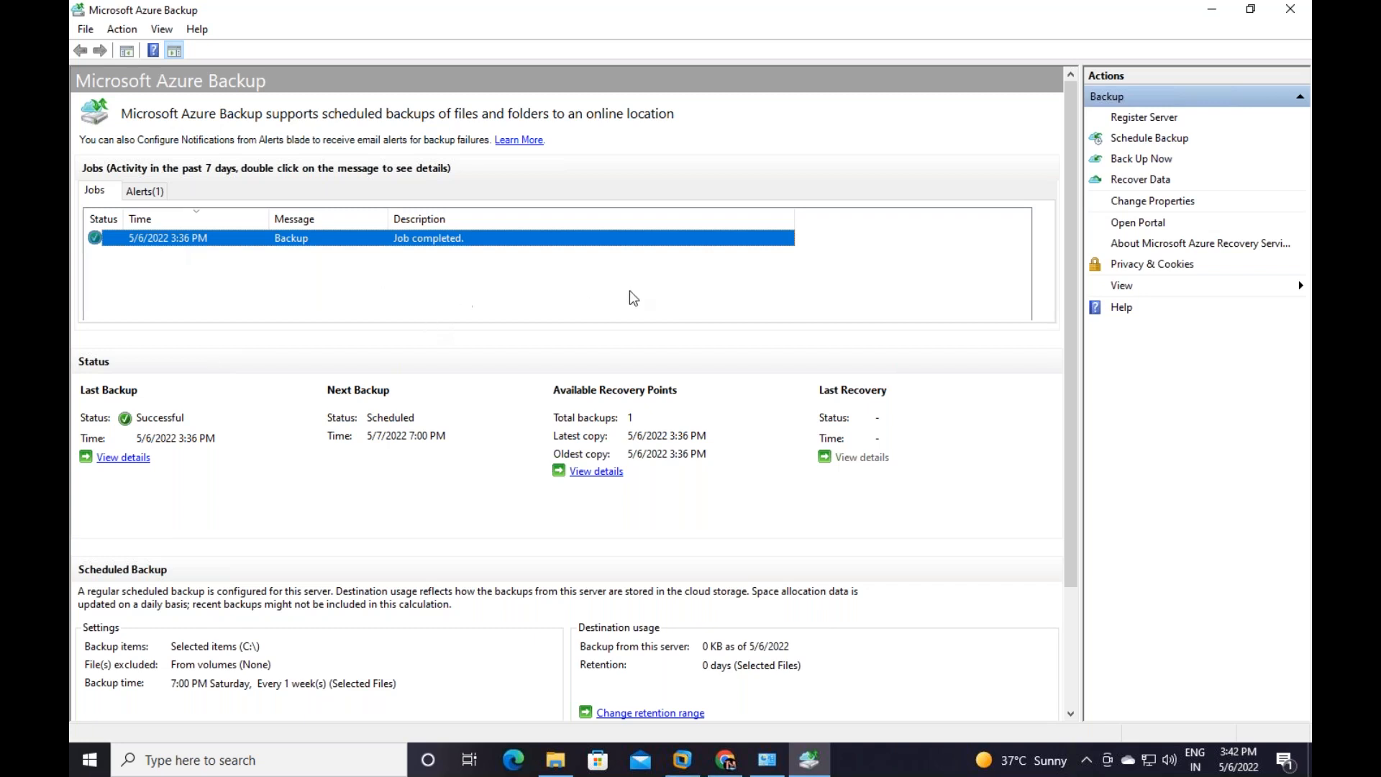
# Start a Recover Data wizard for individual files and folders from this server
pyautogui.click(1117, 178)
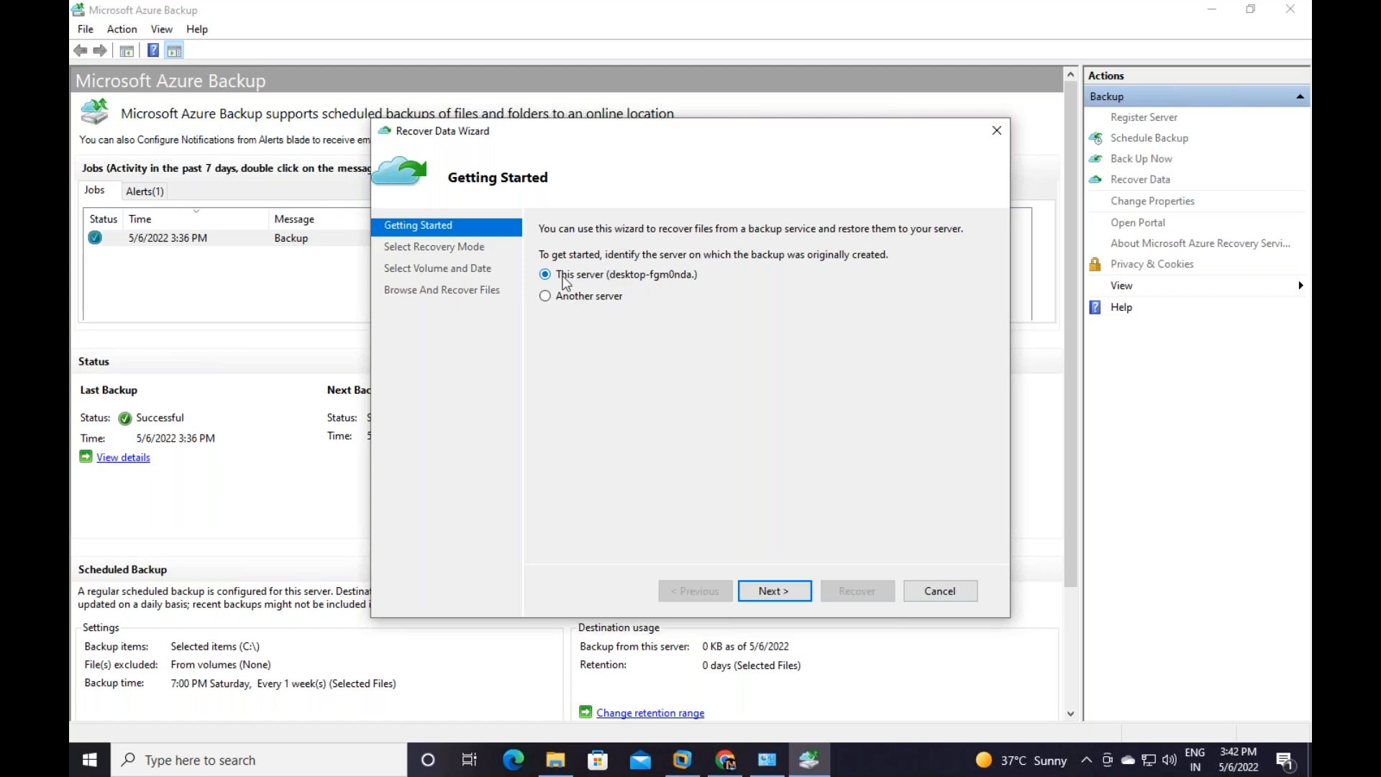
pyautogui.click(781, 593)
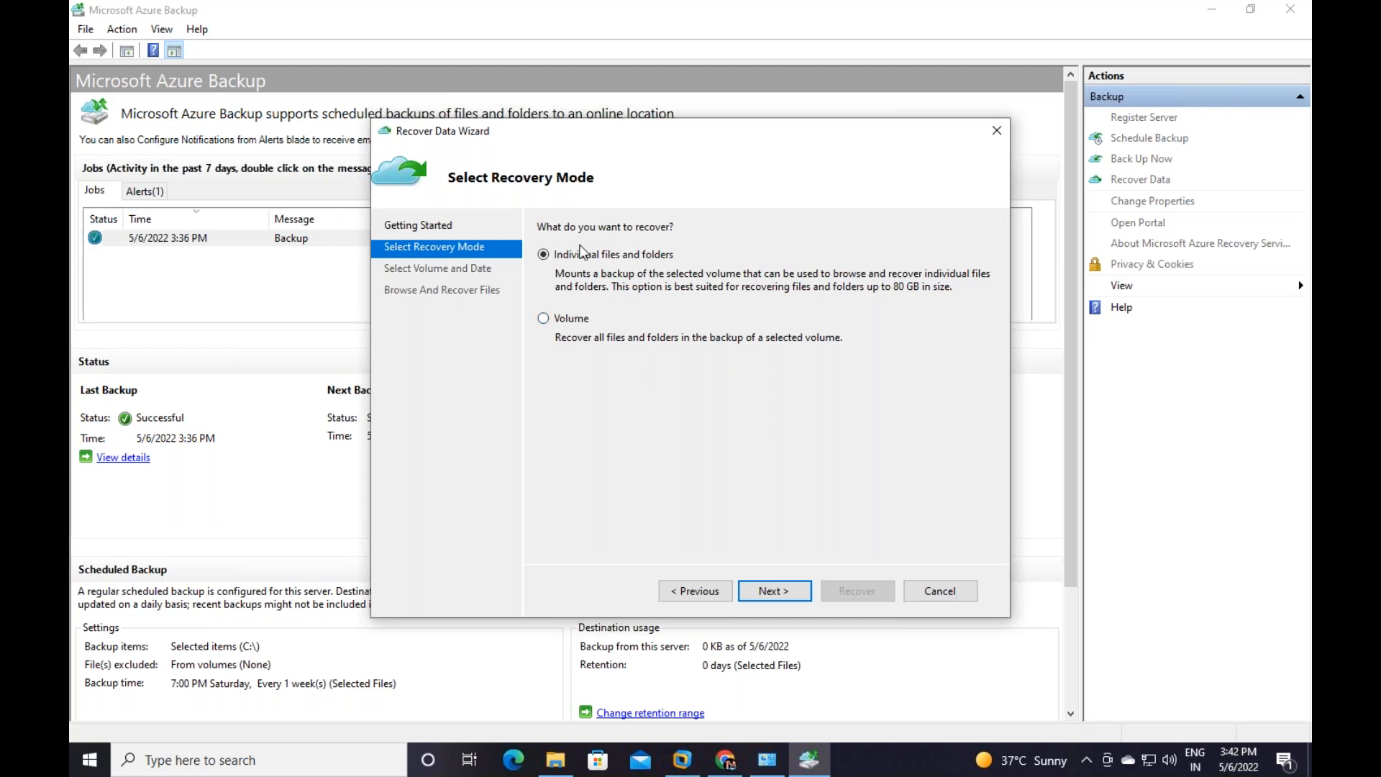
pyautogui.click(775, 590)
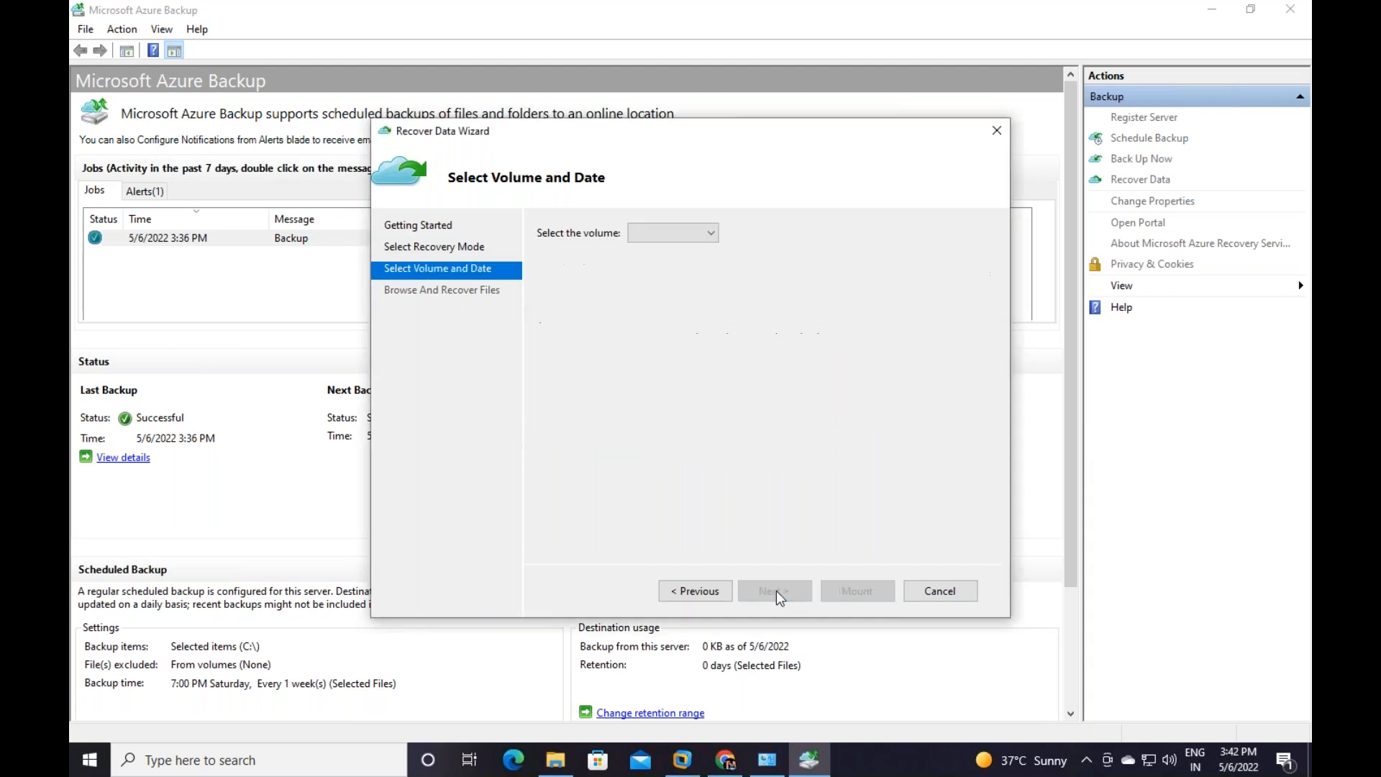
# Choose volume C:\ and the May 6 3:36 PM recovery point, then mount it
pyautogui.click(674, 233)
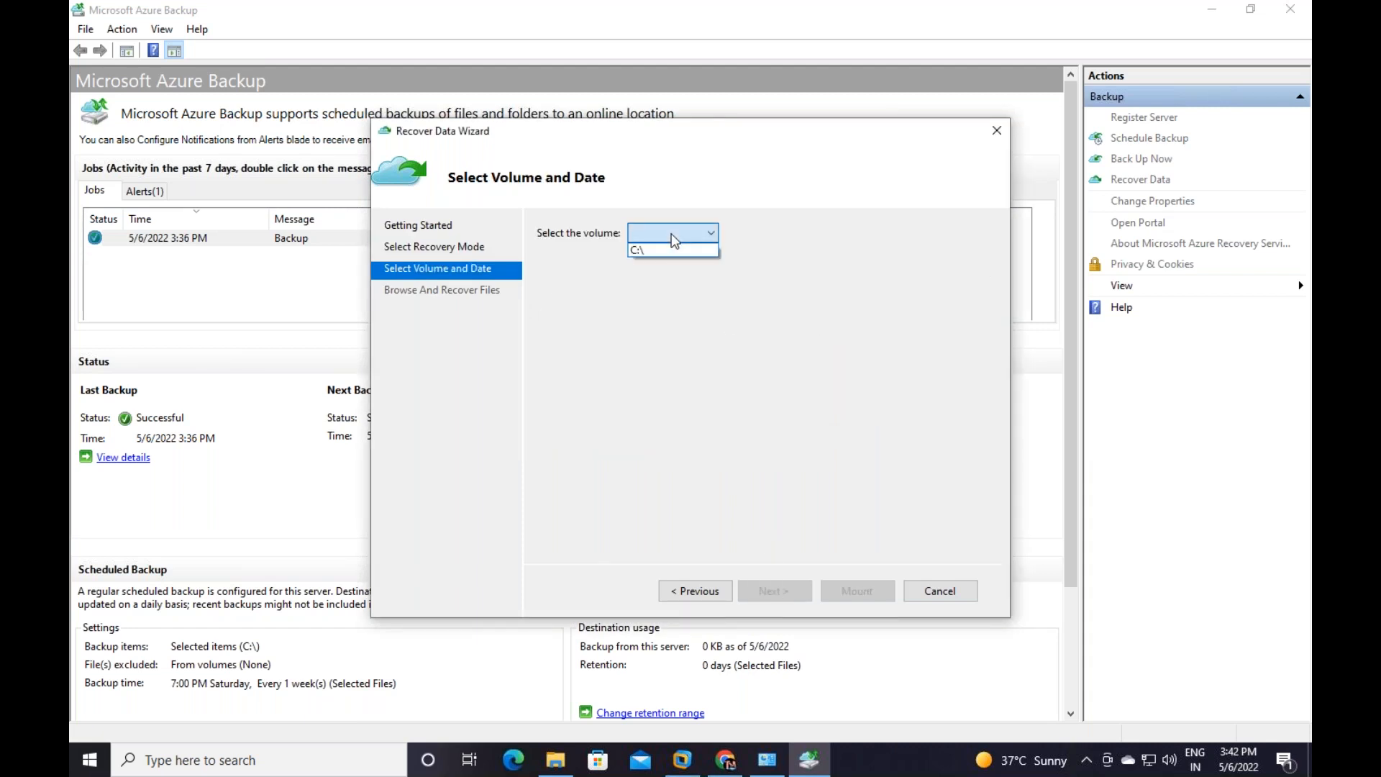
pyautogui.click(650, 250)
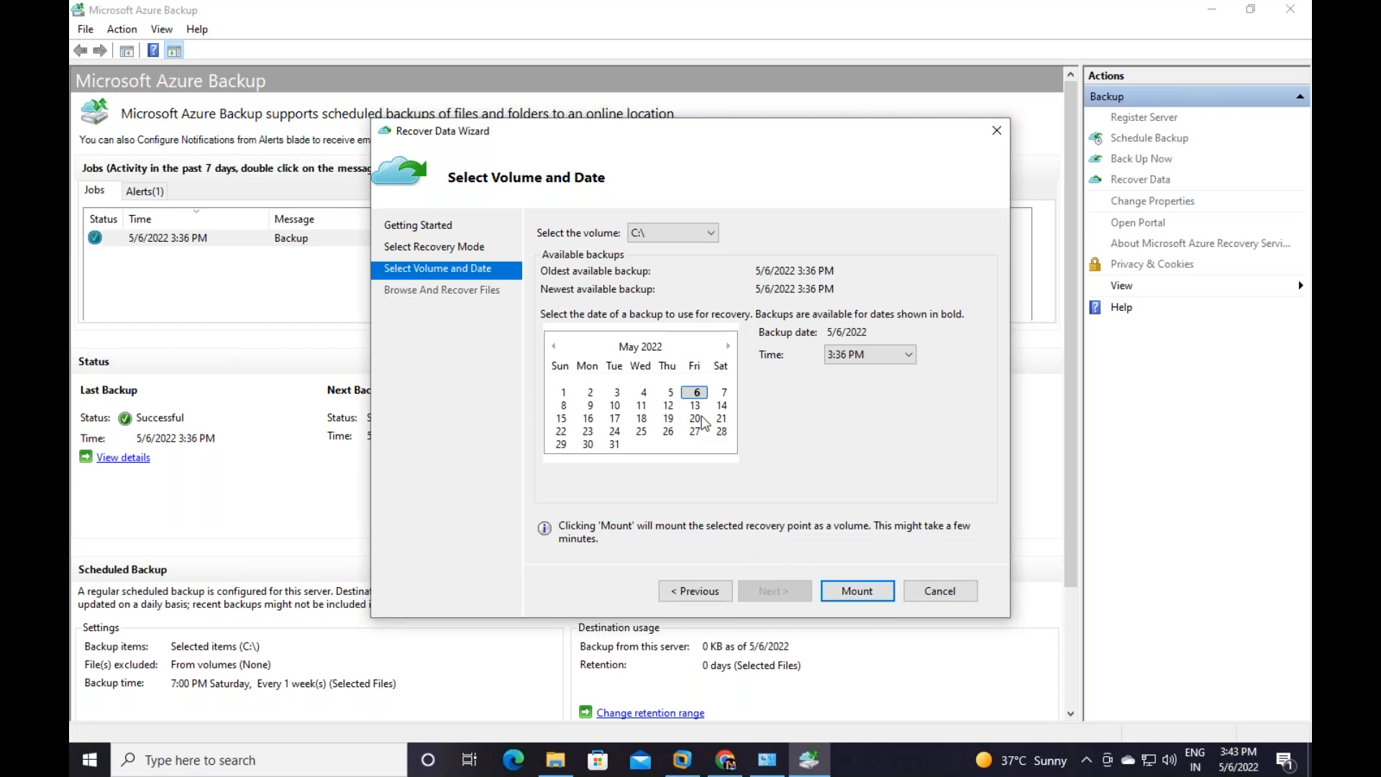
pyautogui.click(669, 393)
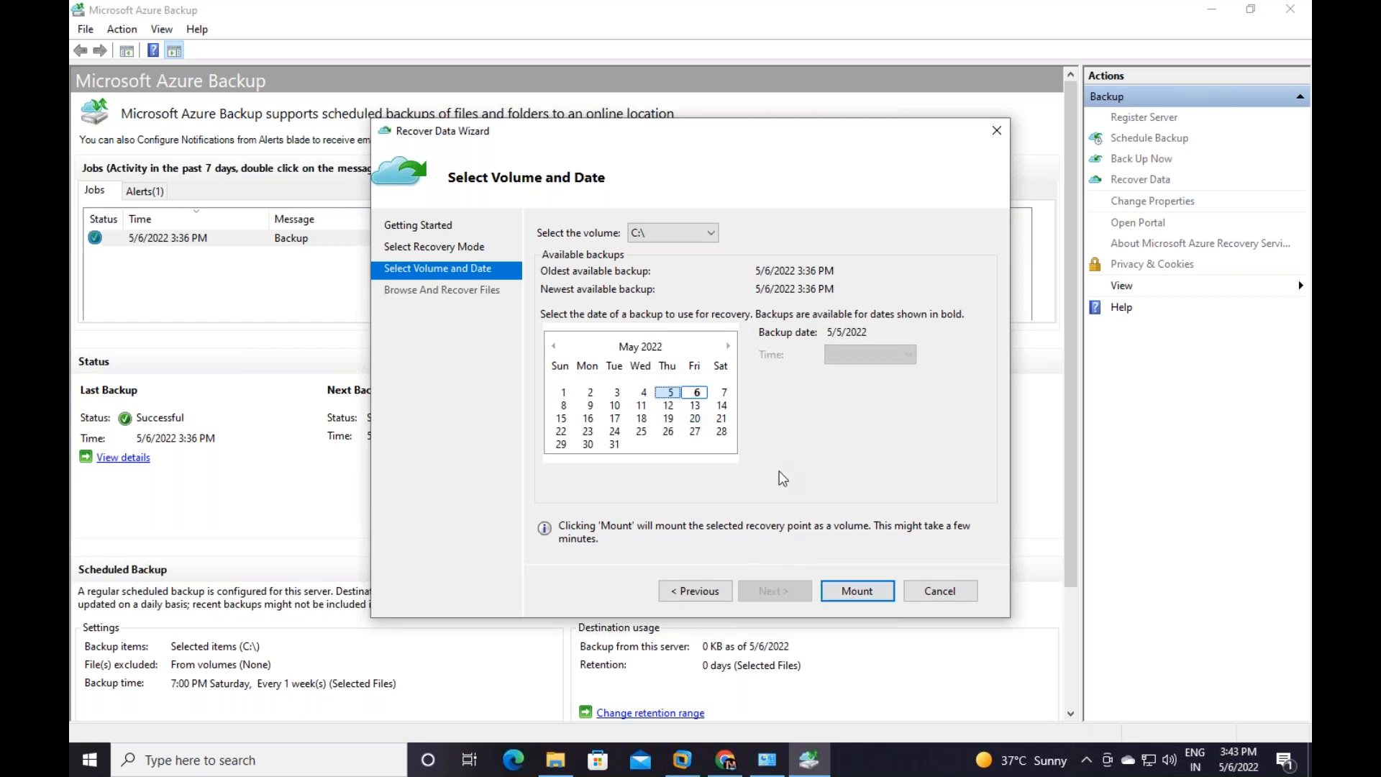
pyautogui.click(695, 394)
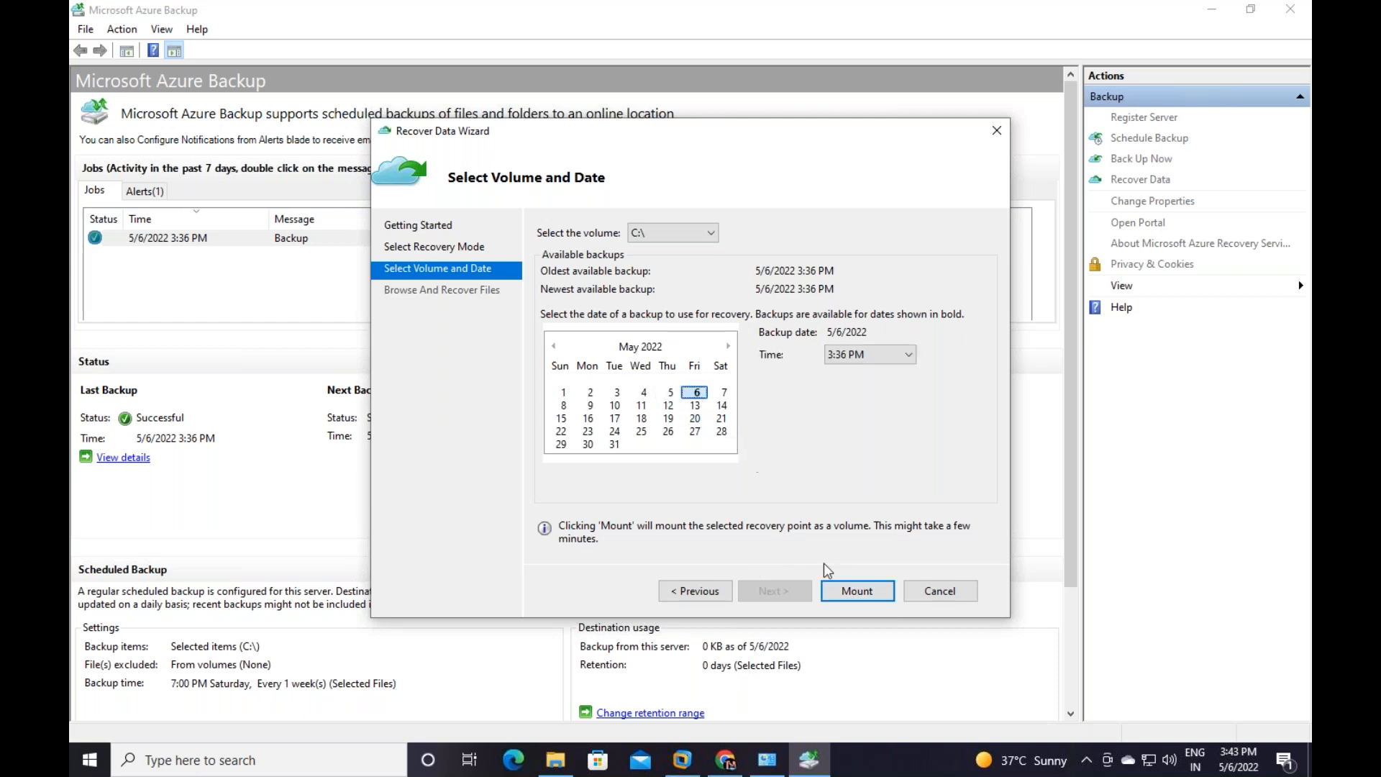
pyautogui.click(861, 593)
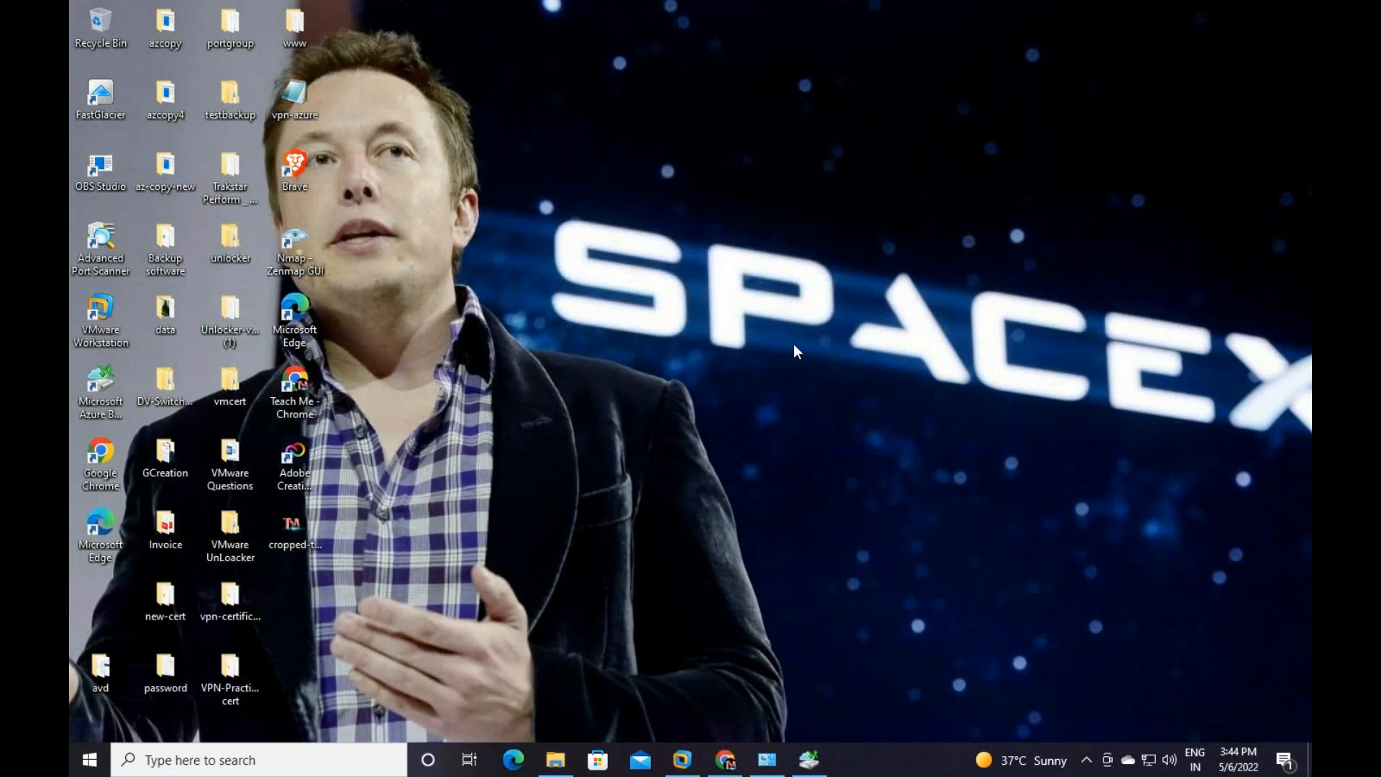
# Refresh the desktop and return to the Microsoft Azure Backup console
pyautogui.rightClick(792, 344)
pyautogui.click(891, 395)
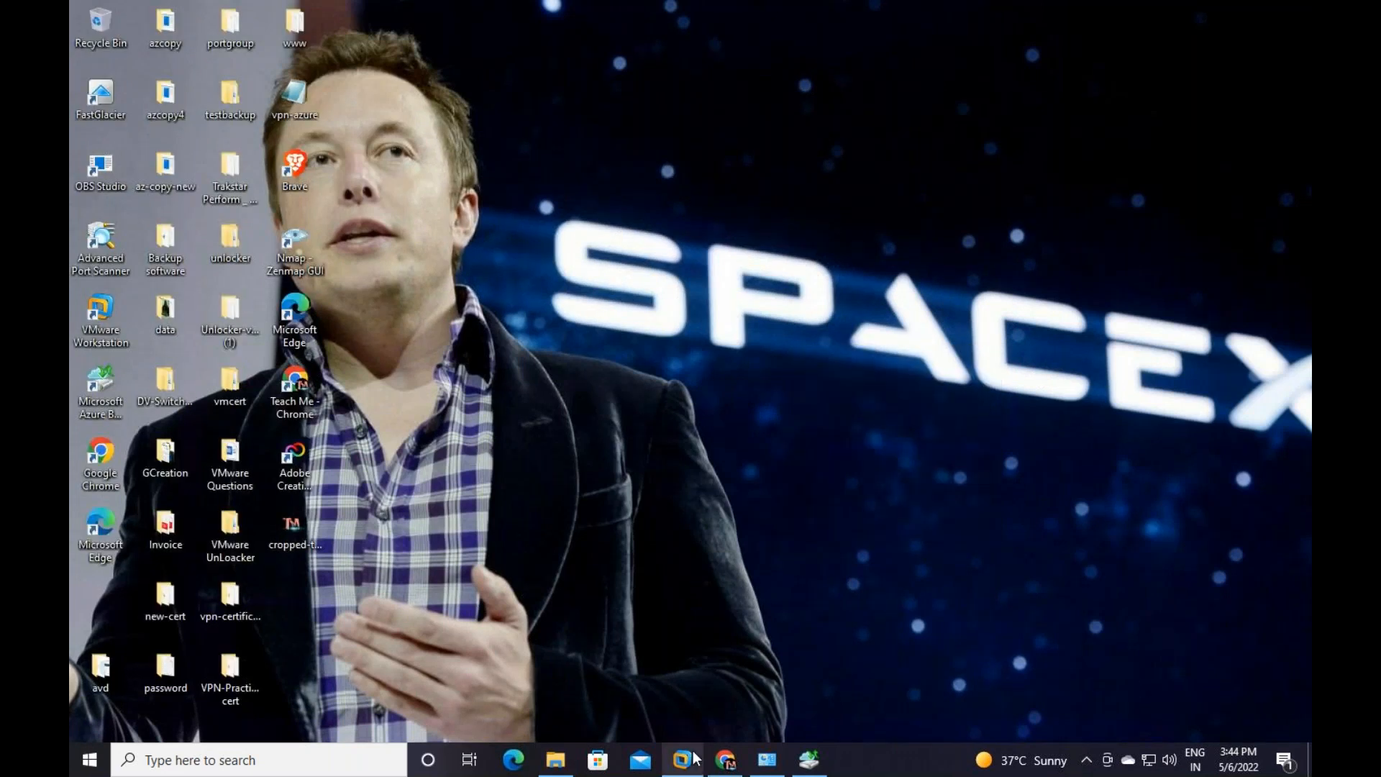
pyautogui.click(809, 763)
# Rerun Recover Data for C:\ from the May 6 backup and start recovery to the original location
pyautogui.click(1145, 183)
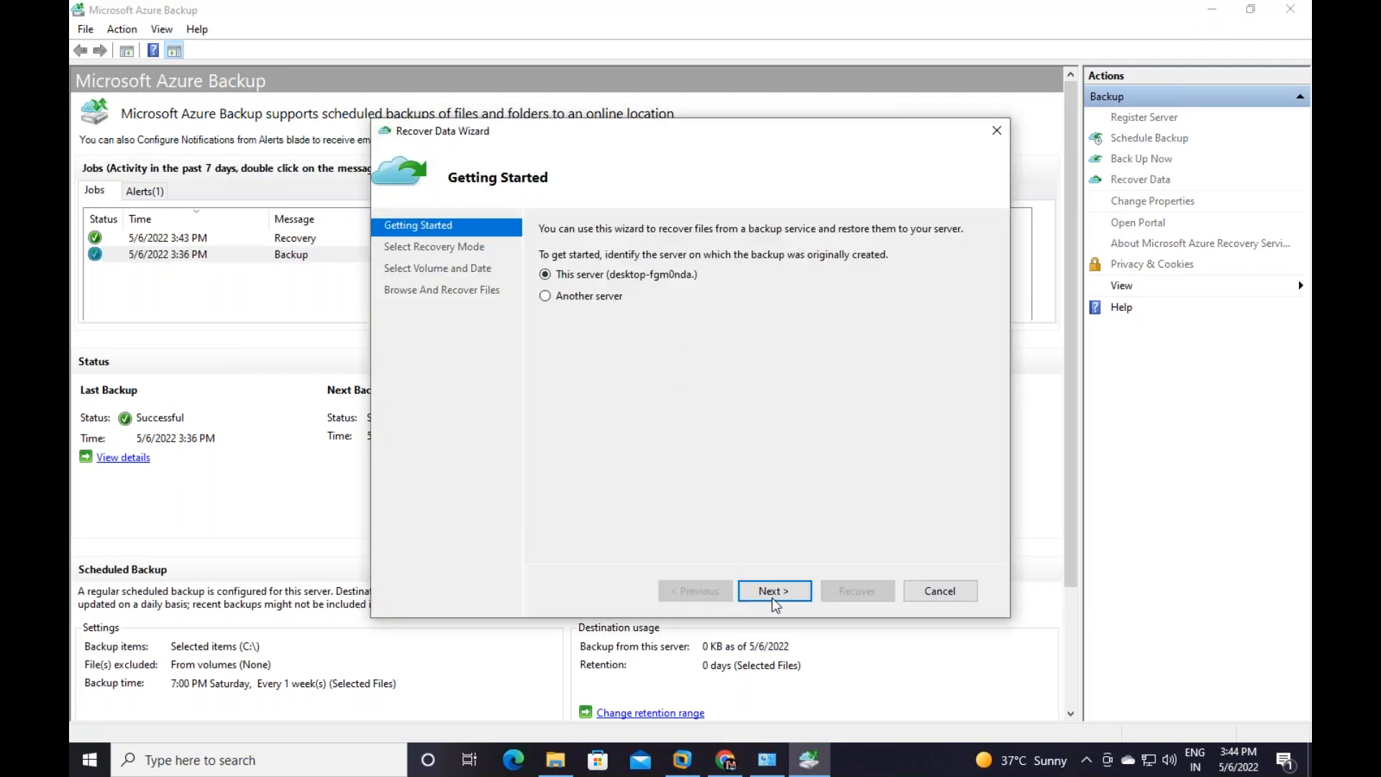
pyautogui.click(777, 589)
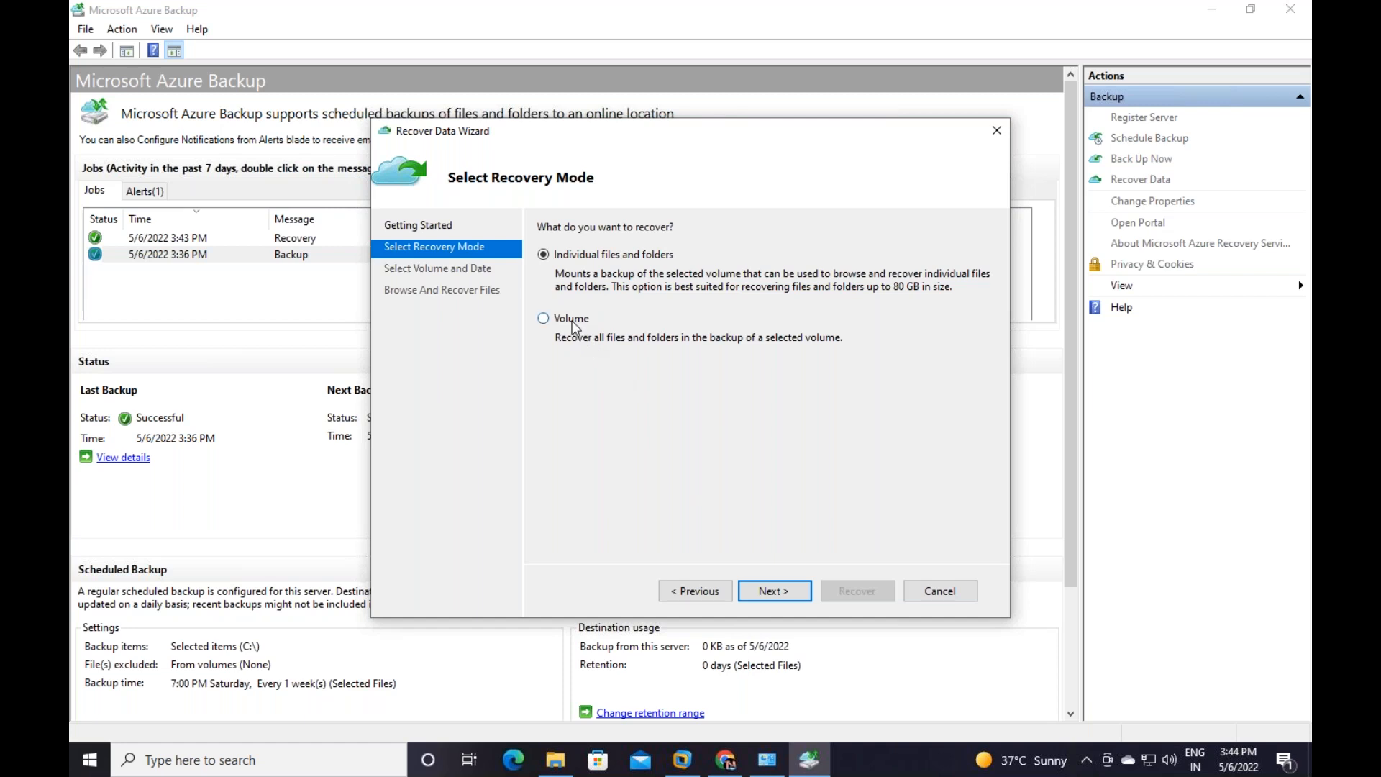
pyautogui.click(776, 590)
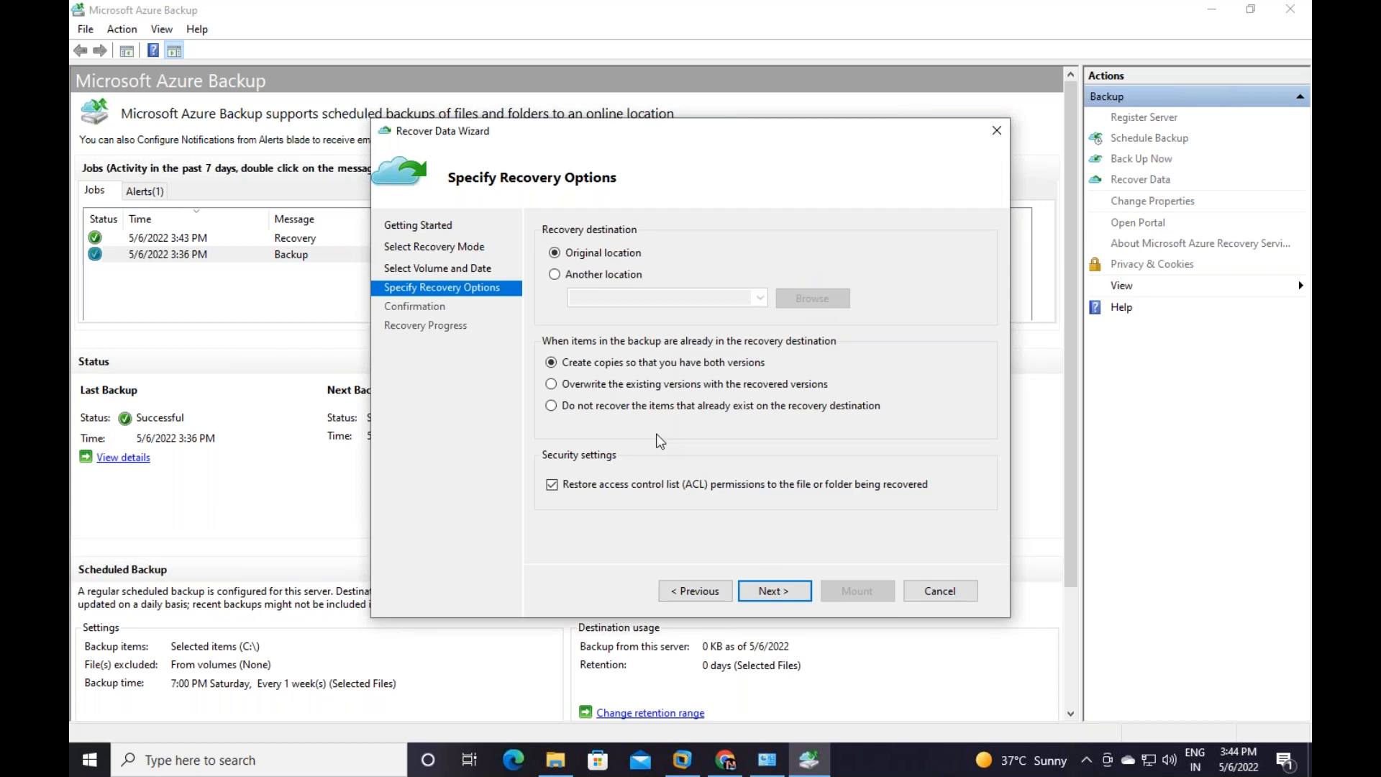
pyautogui.click(777, 590)
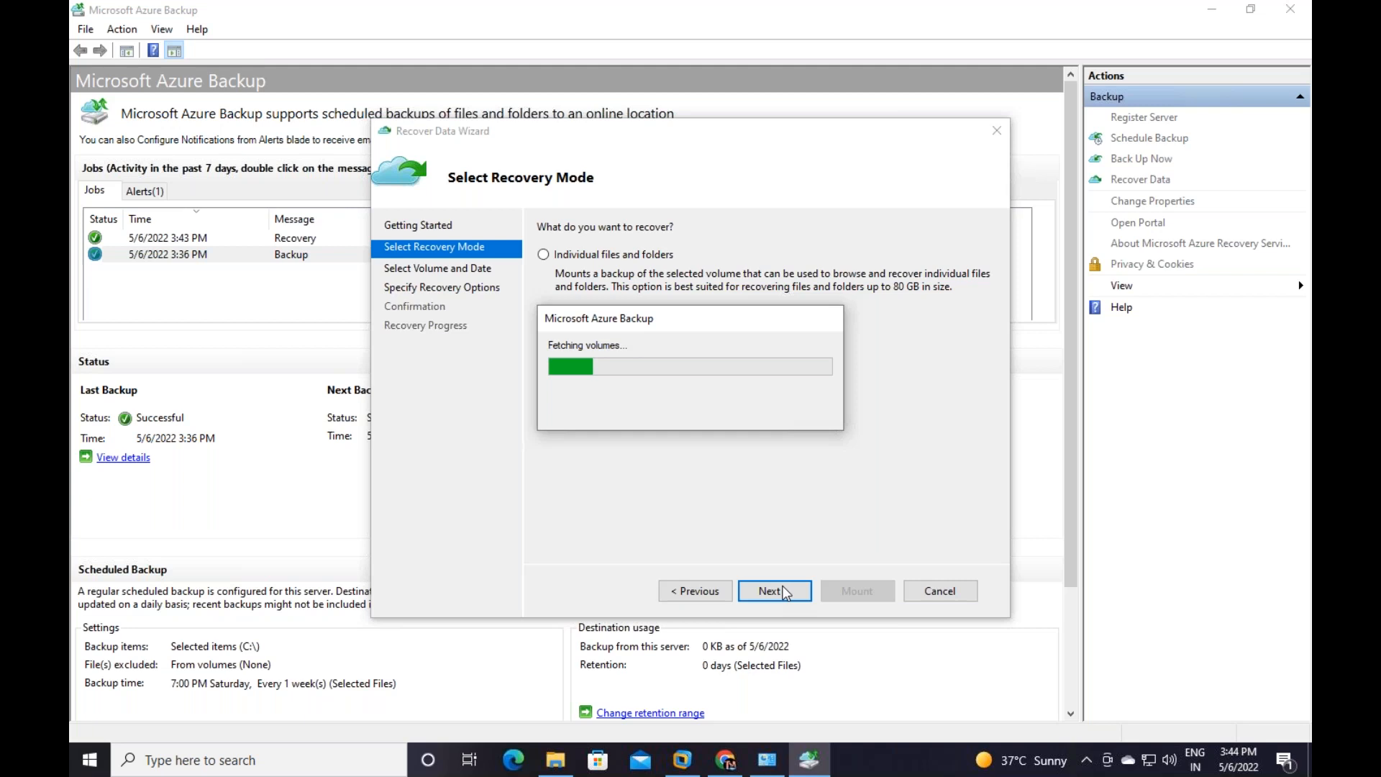
pyautogui.click(710, 234)
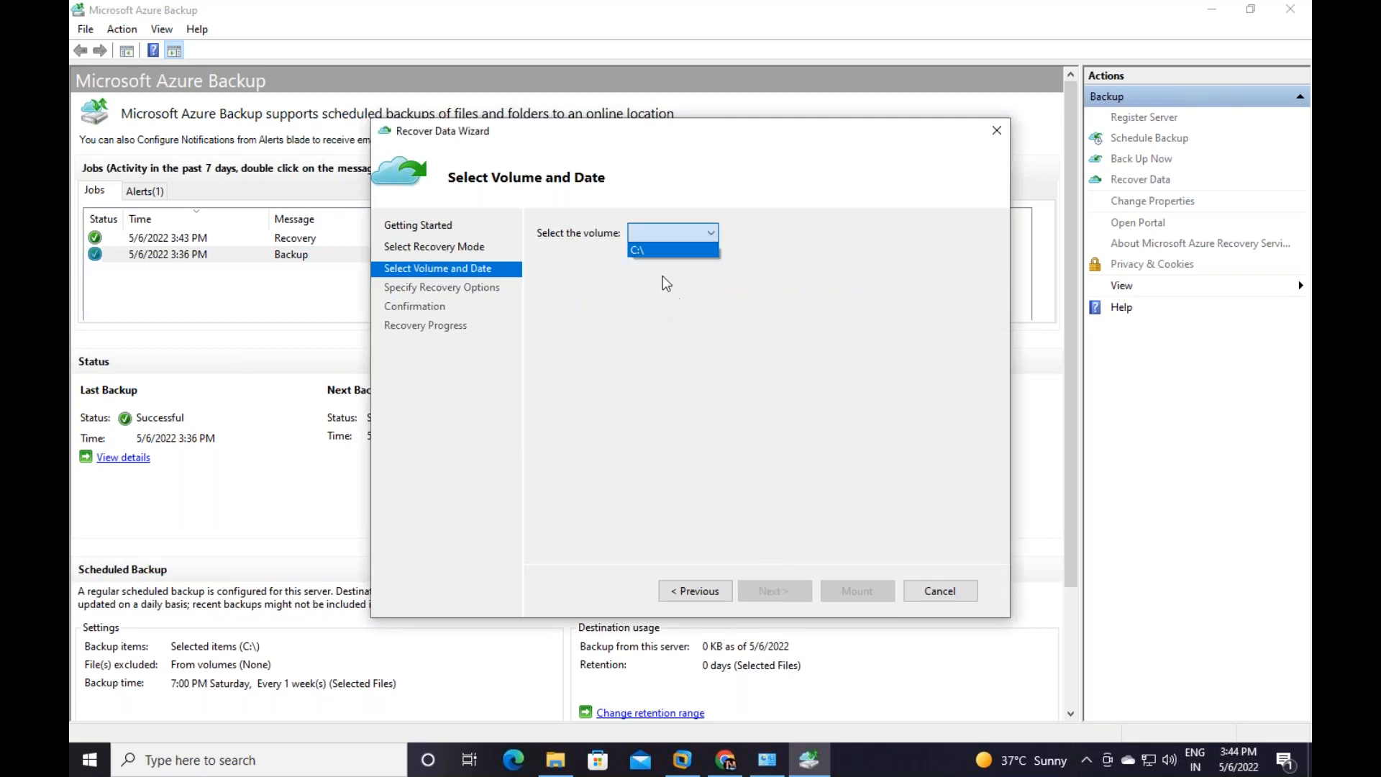
pyautogui.click(665, 246)
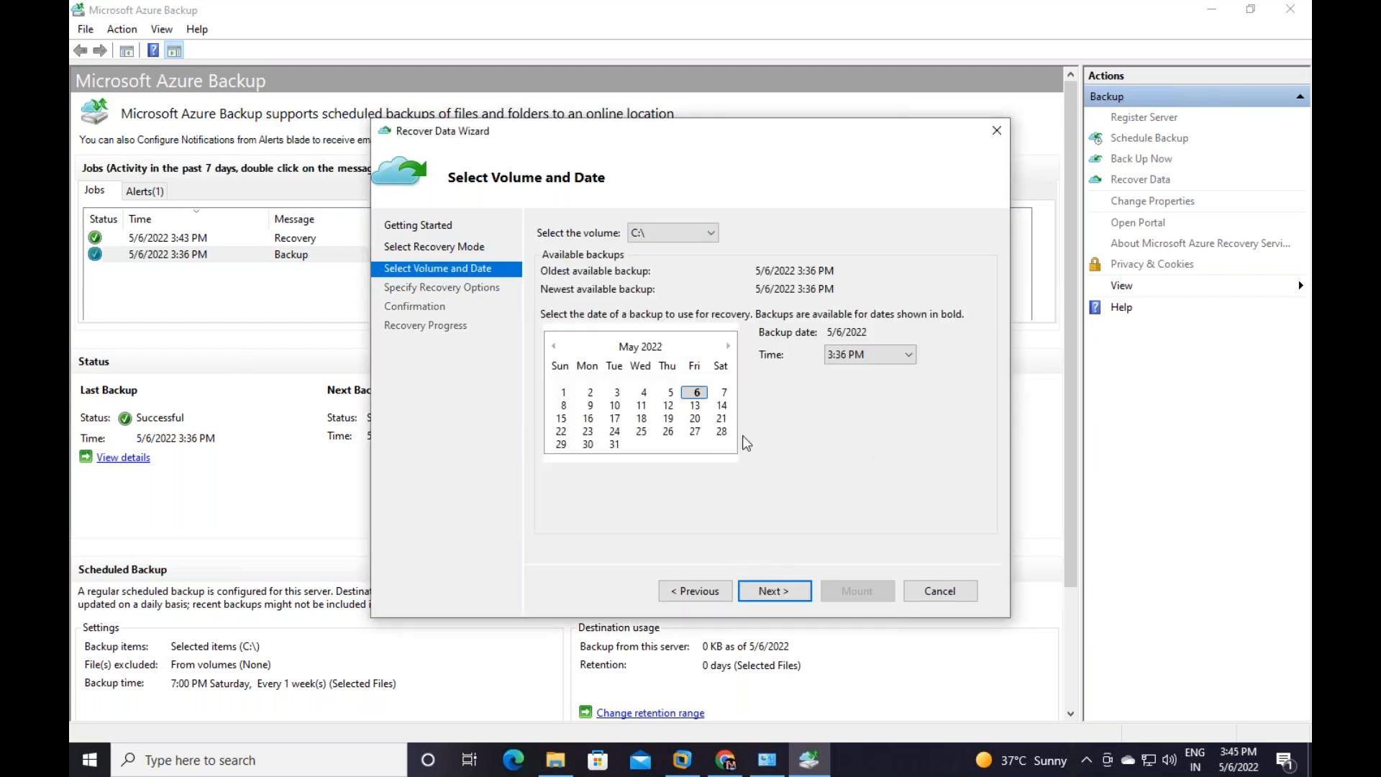
pyautogui.click(775, 590)
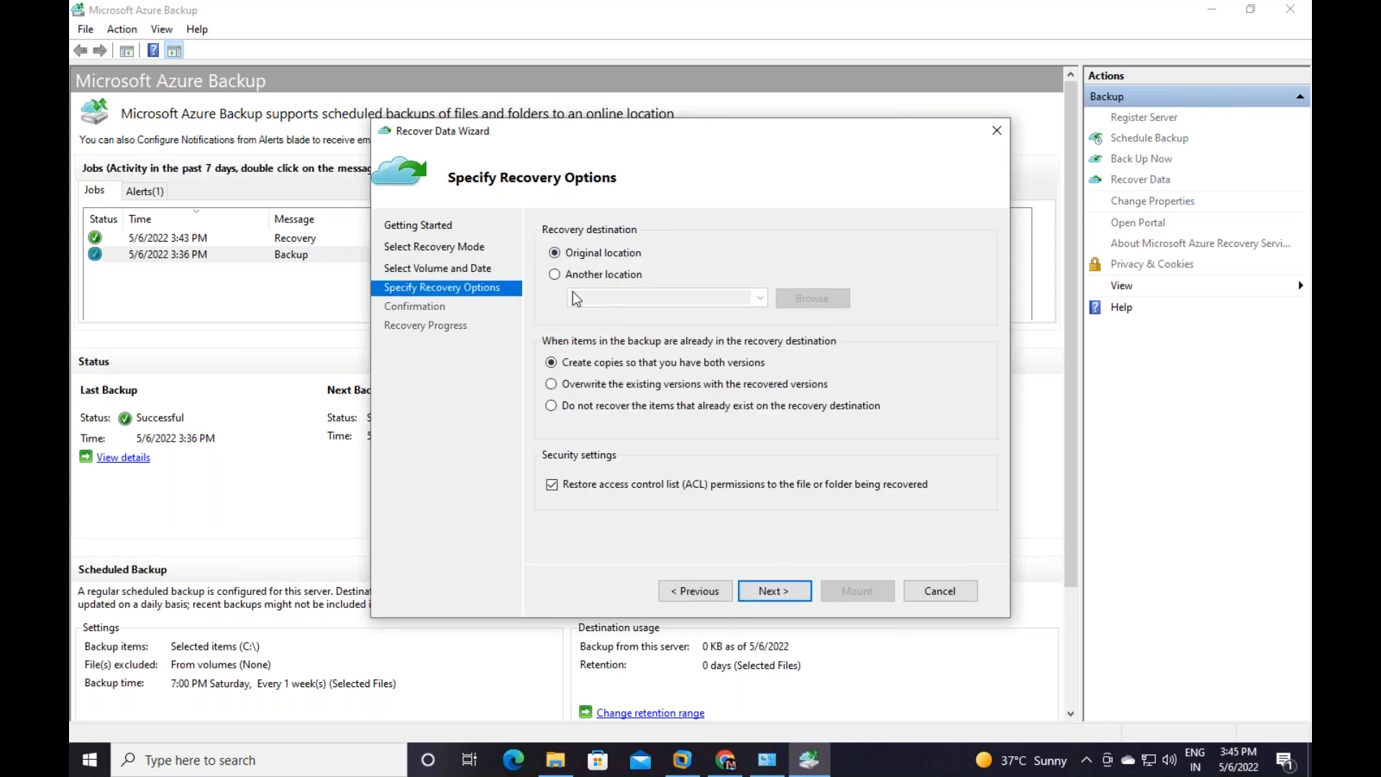
pyautogui.click(773, 589)
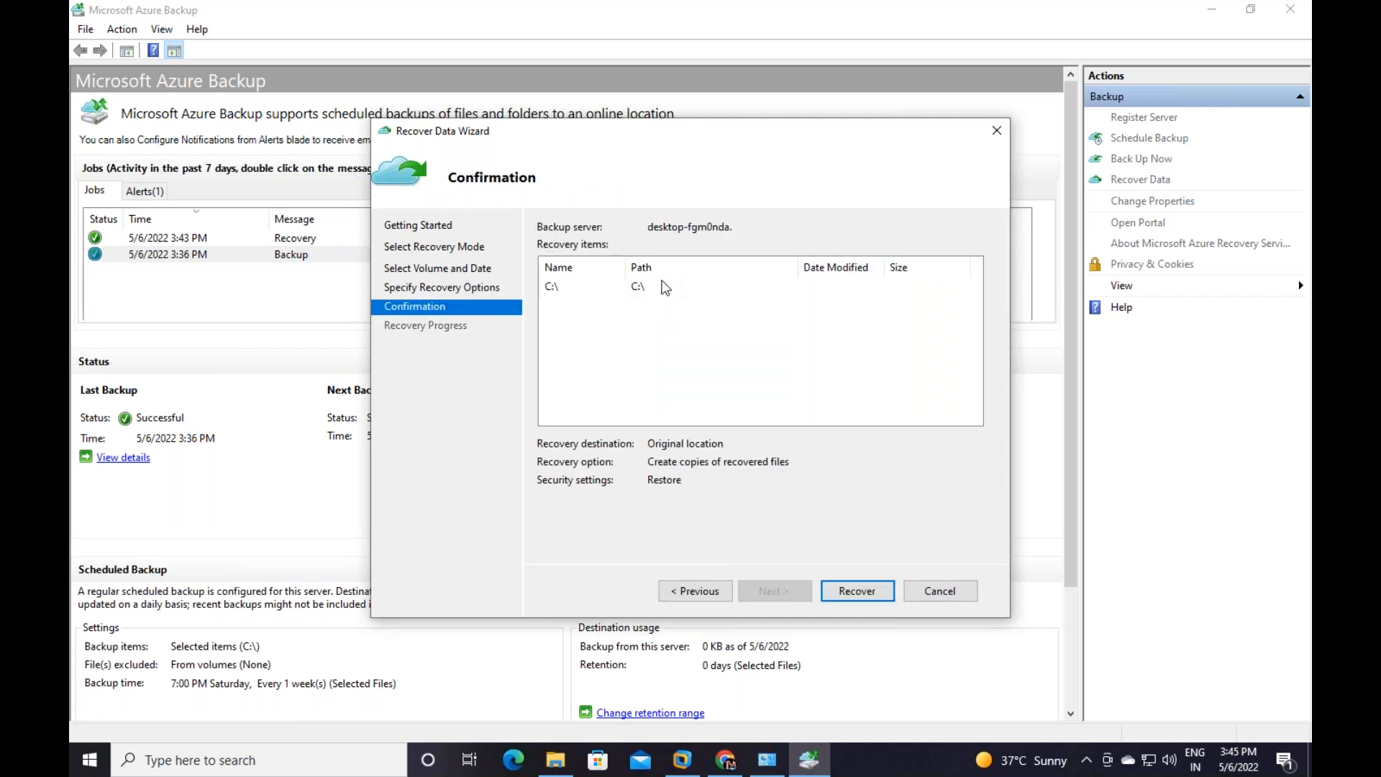
pyautogui.click(857, 588)
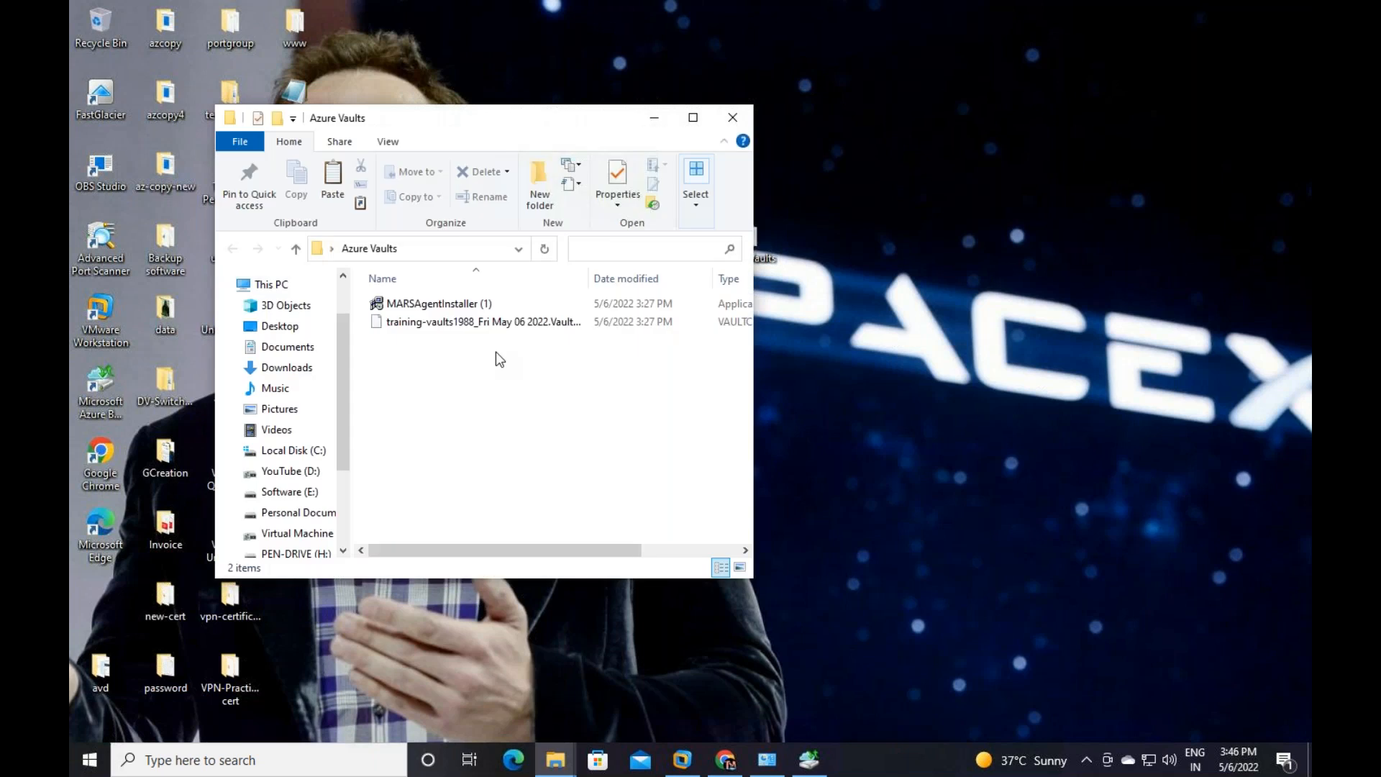
# Select all Azure Vaults files, then refresh the desktop to reveal the restored Azure Vaults and pwd folders
pyautogui.hotkey('ctrl', 'a')
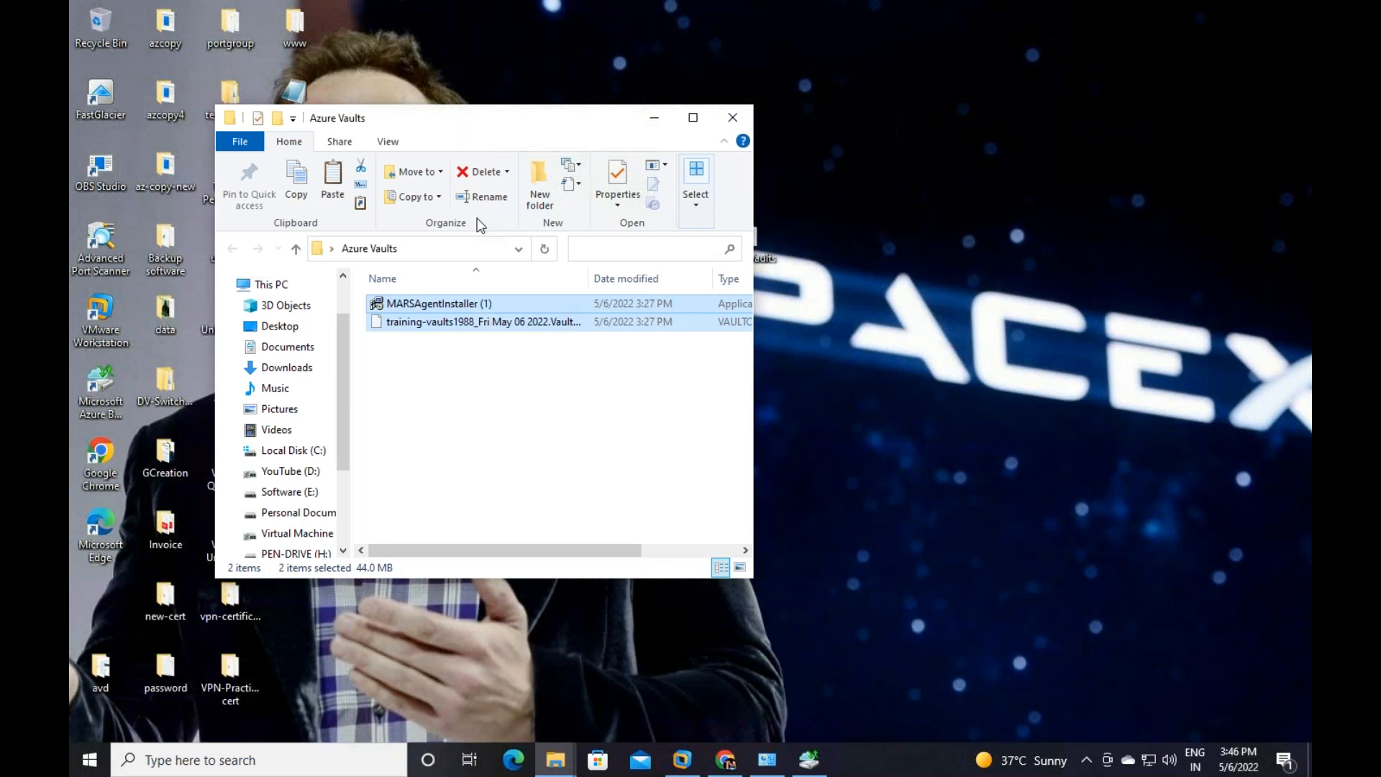
pyautogui.press('XF86AudioRaiseVolume')
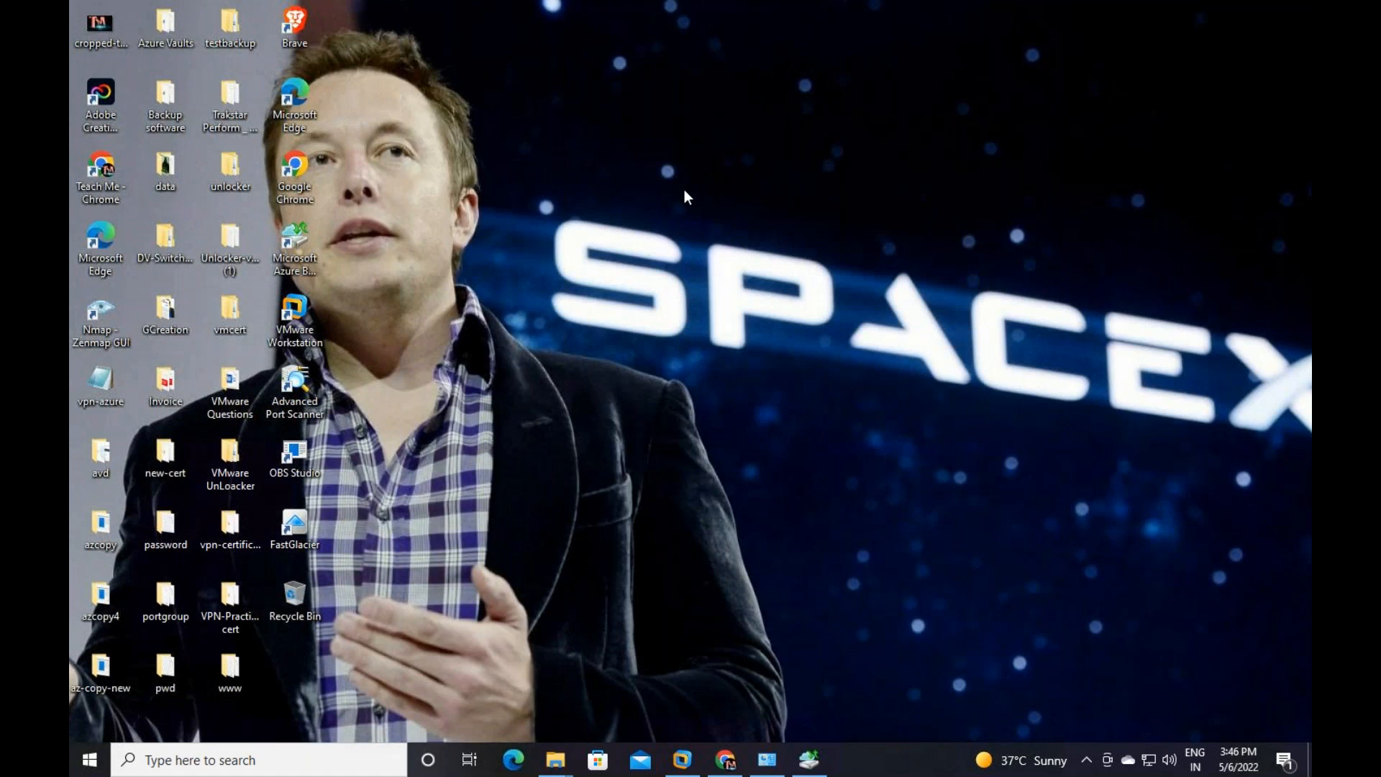
pyautogui.rightClick(684, 190)
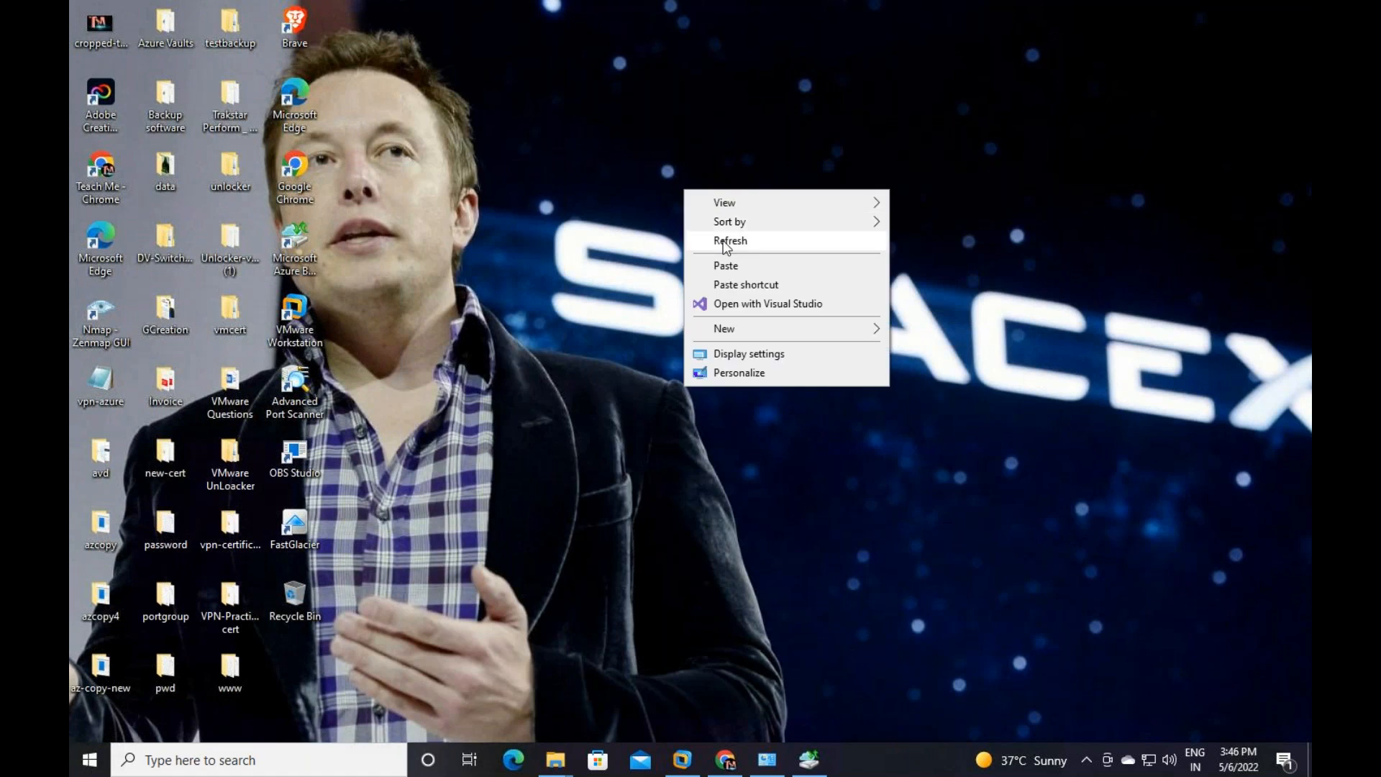
pyautogui.click(728, 241)
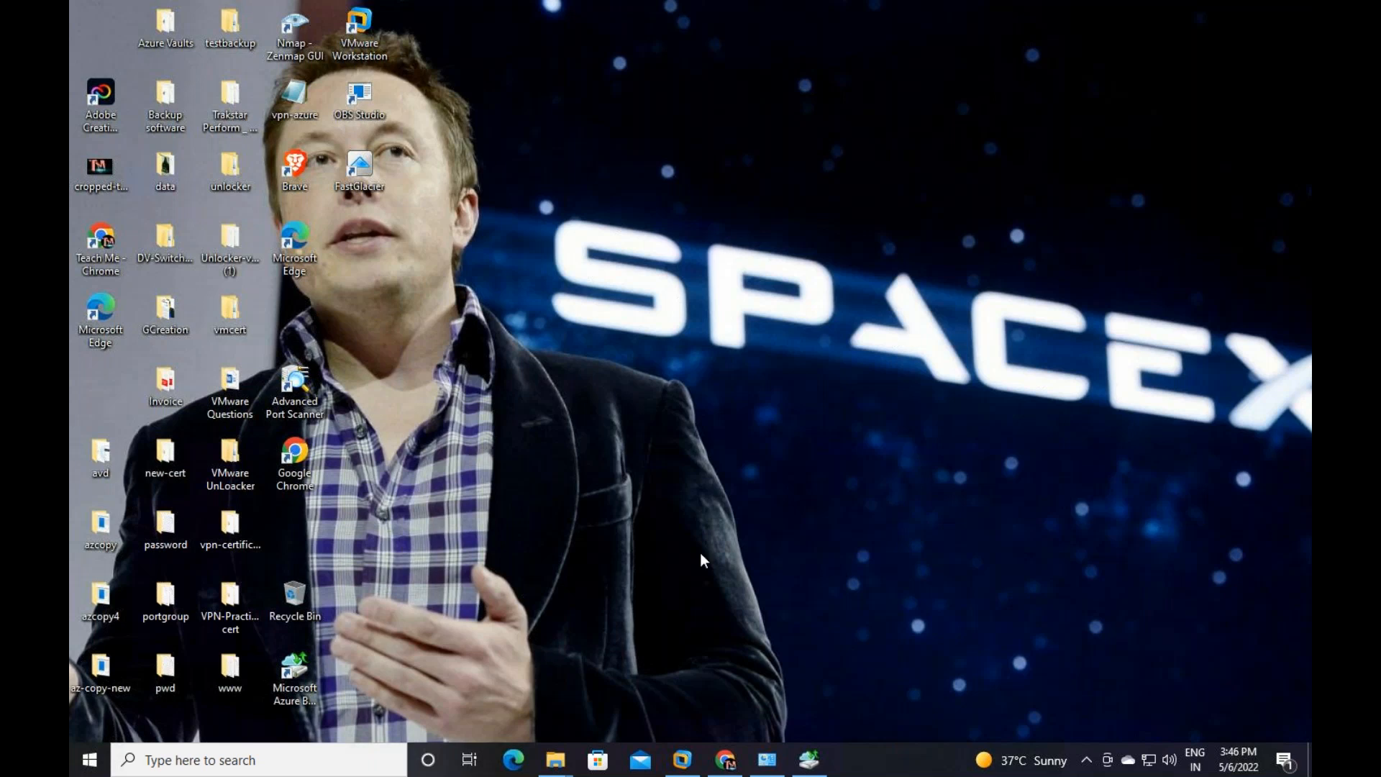
# Open the Exam AZ-104 skills PDF in Chrome and highlight the backup/recovery and containers skills
pyautogui.click(727, 769)
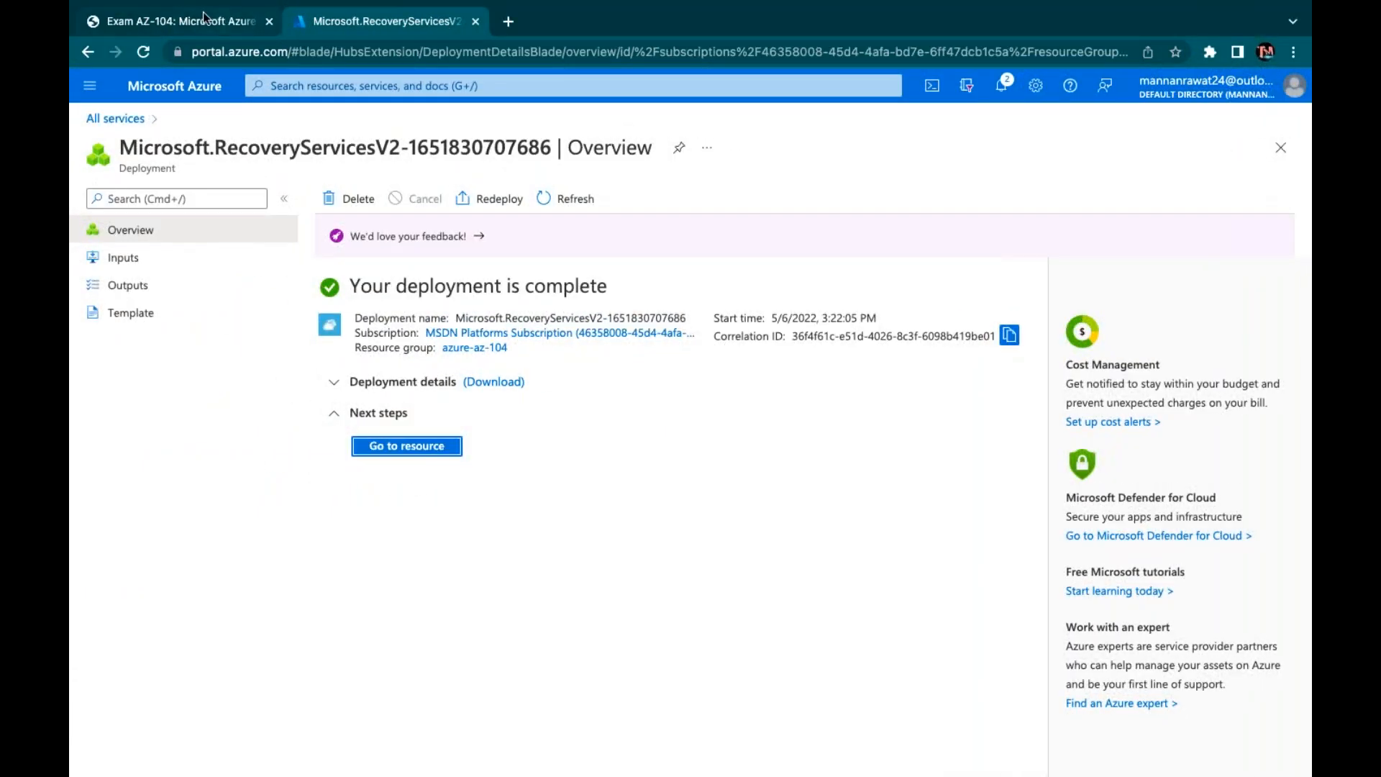
pyautogui.click(205, 19)
pyautogui.scroll(-20, 684, 446)
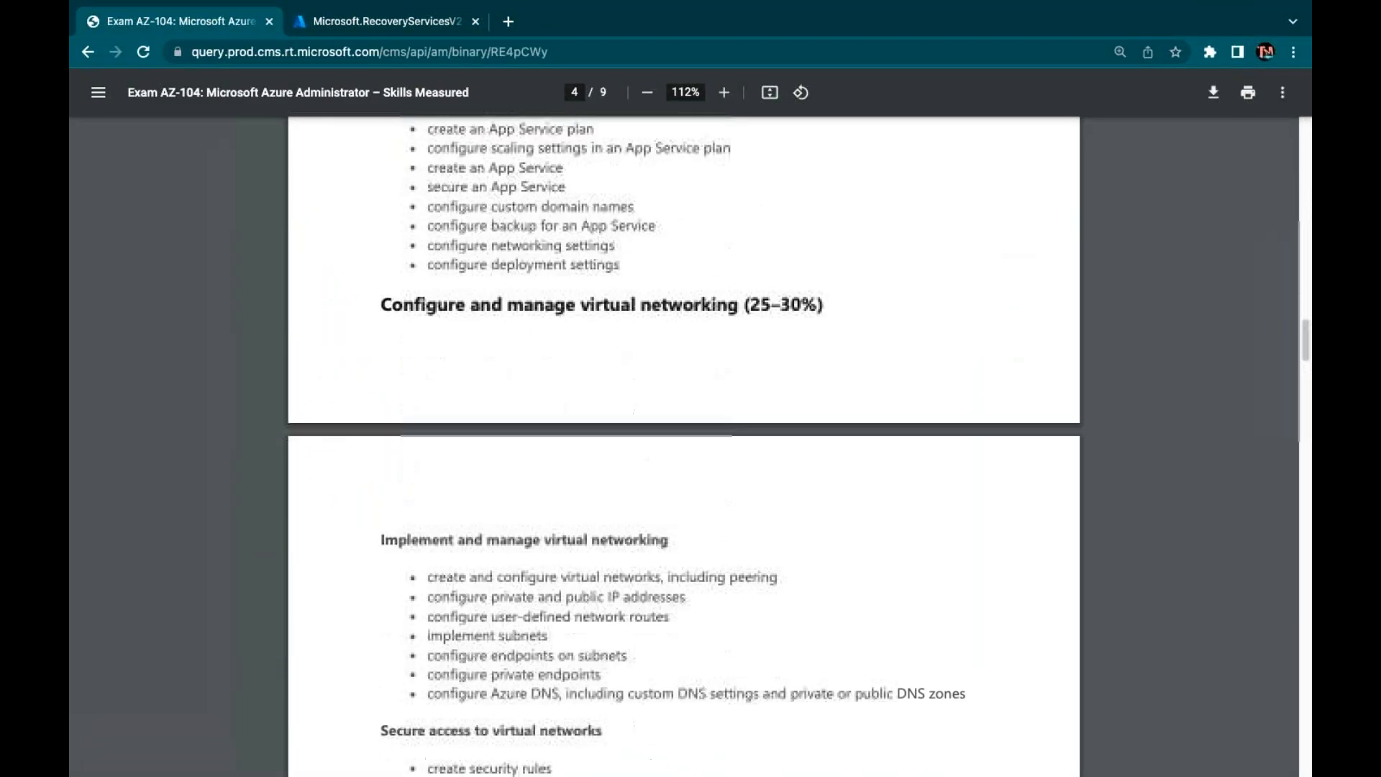
pyautogui.scroll(-7, 658, 696)
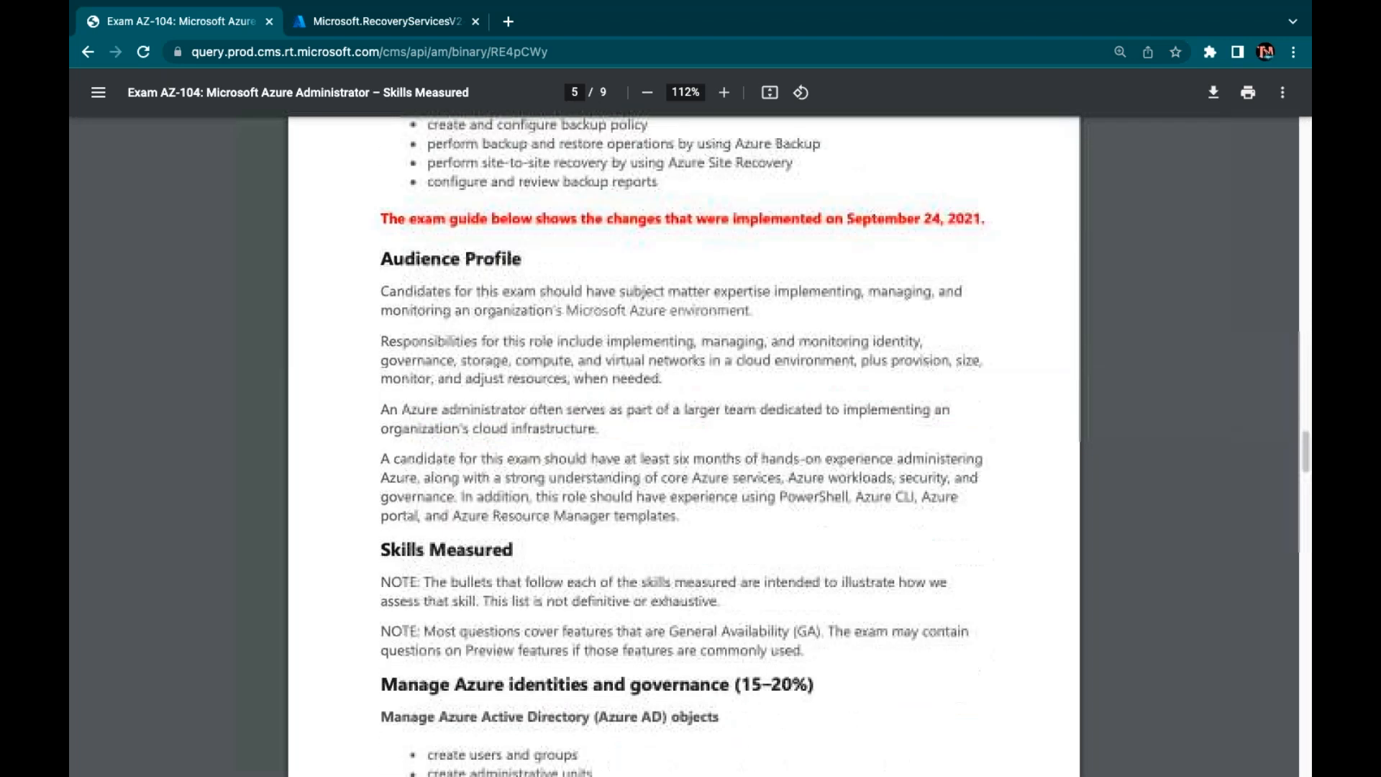
pyautogui.scroll(7, 658, 696)
pyautogui.moveTo(658, 696); pyautogui.dragTo(420, 579)
pyautogui.click(644, 707)
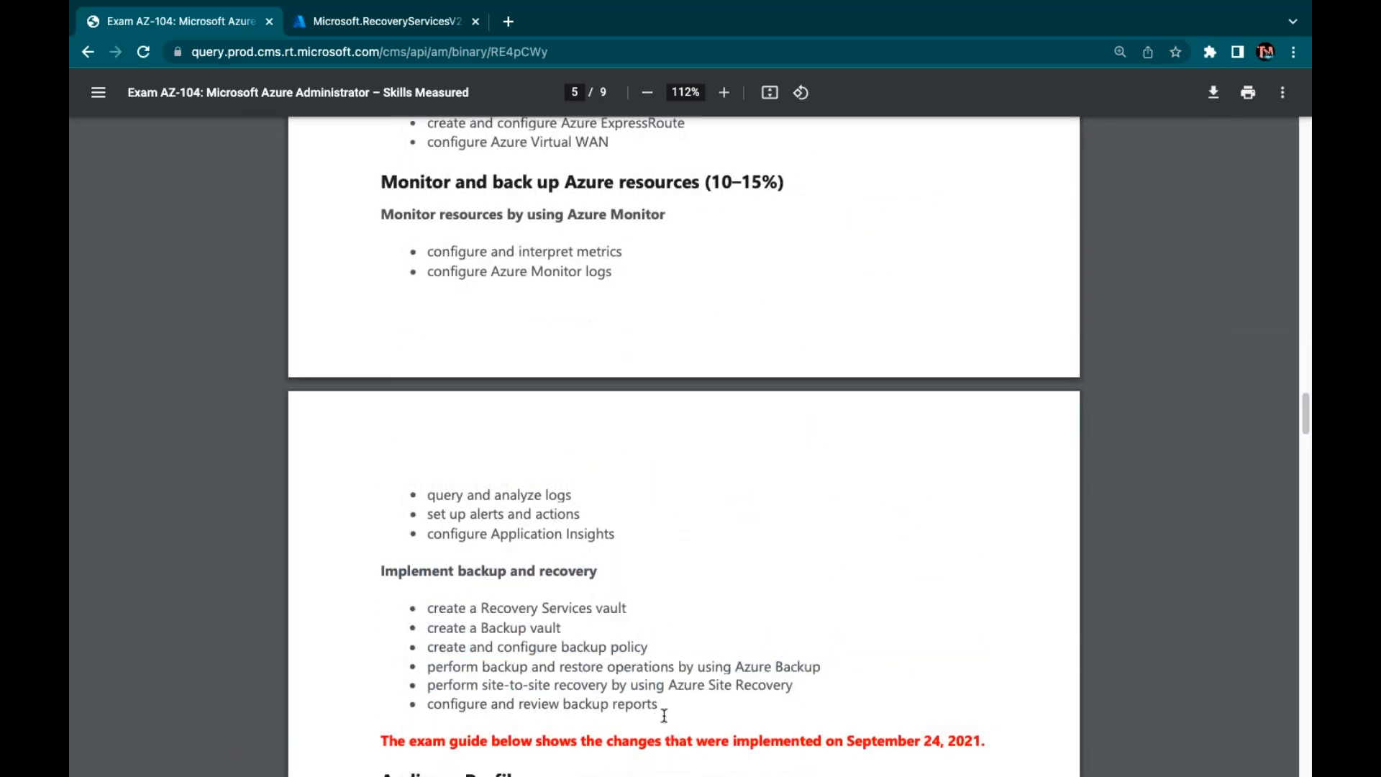
pyautogui.scroll(20, 711, 518)
pyautogui.scroll(3, 710, 514)
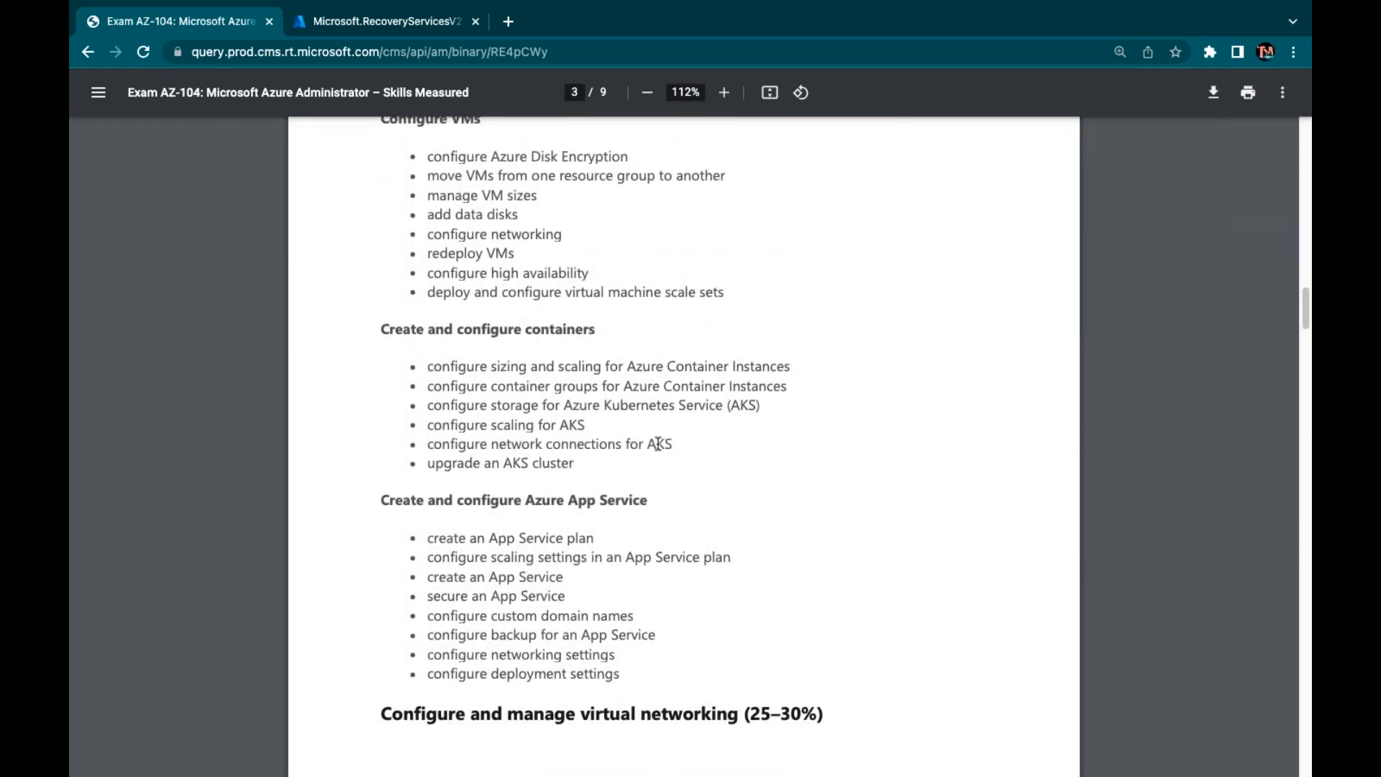
pyautogui.scroll(2, 658, 443)
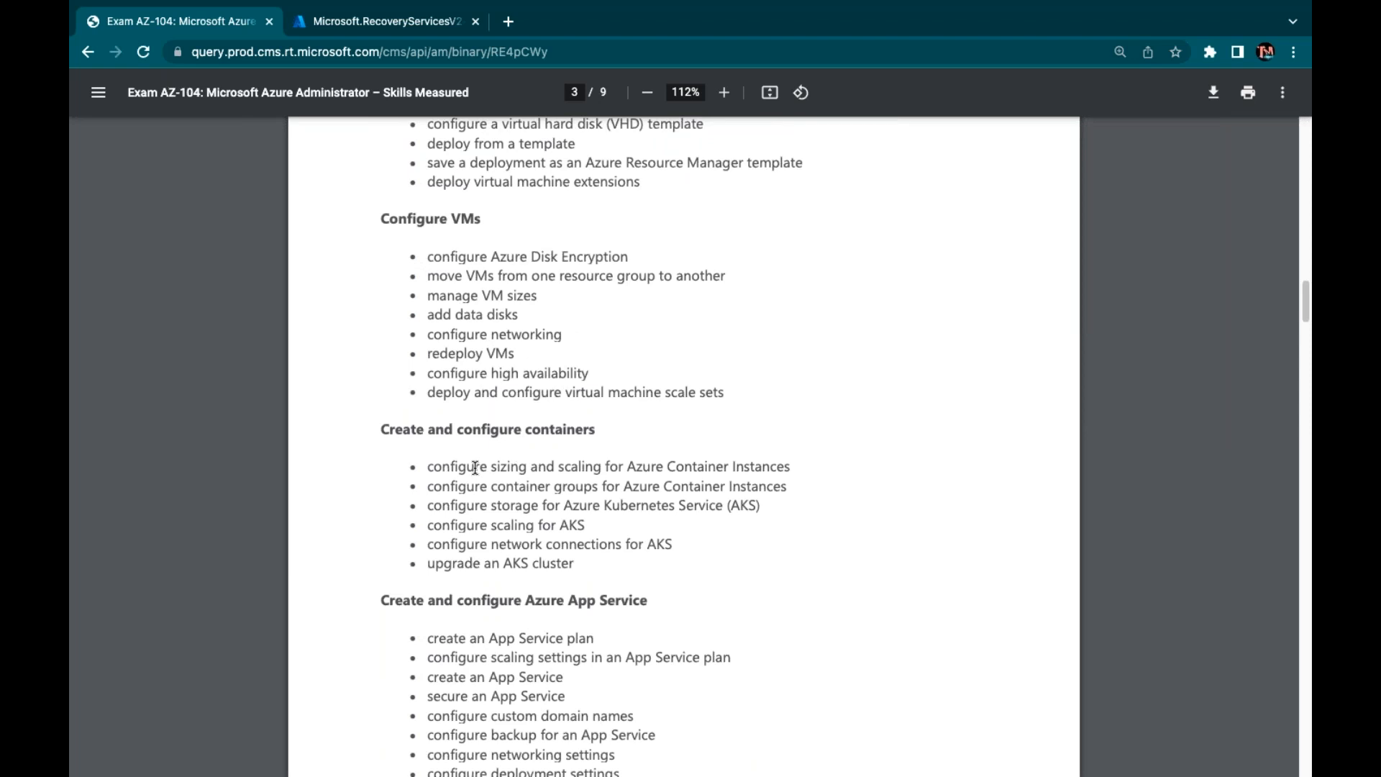
pyautogui.moveTo(427, 466); pyautogui.dragTo(651, 595)
pyautogui.click(777, 530)
# Highlight the Azure AD object skills: administrative units, user properties, devices, bulk updates, guests, join, password reset
pyautogui.scroll(15, 777, 530)
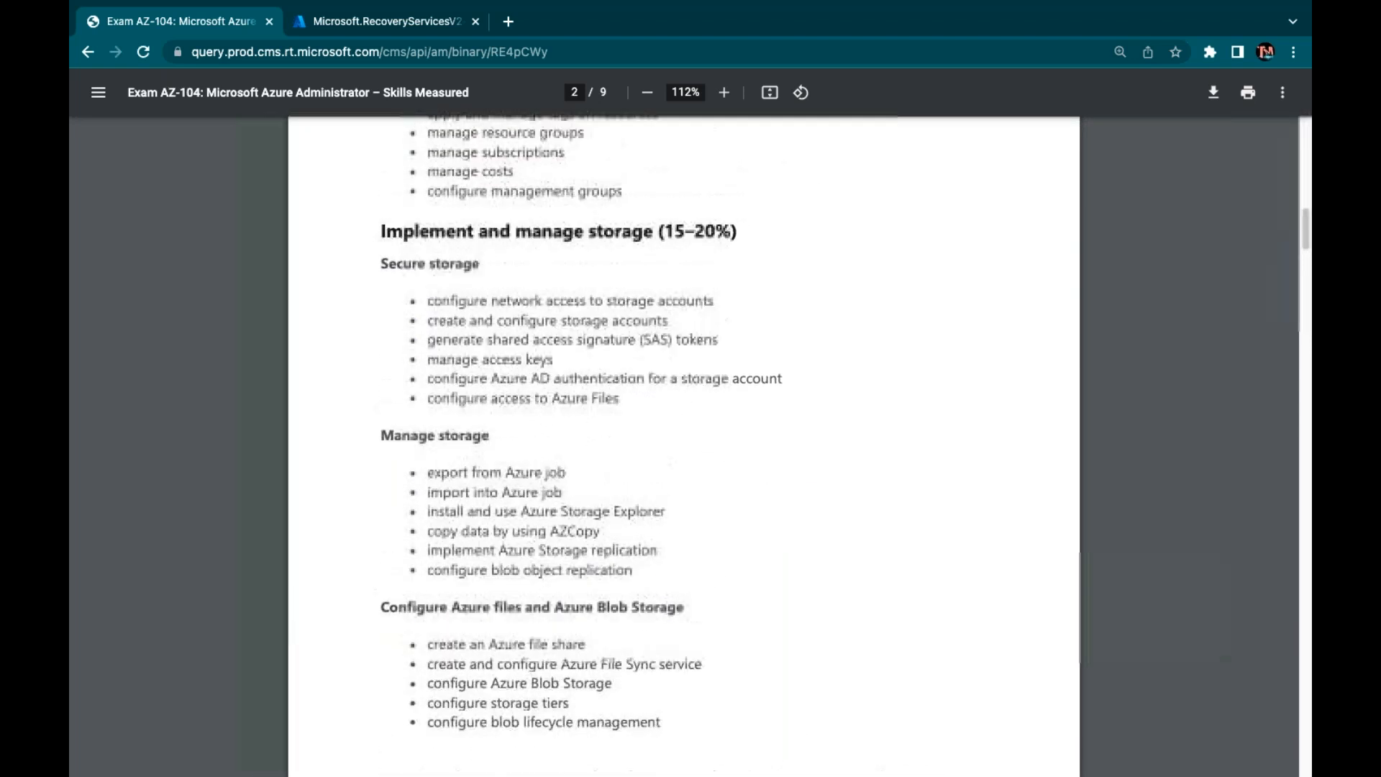
pyautogui.scroll(10, 586, 538)
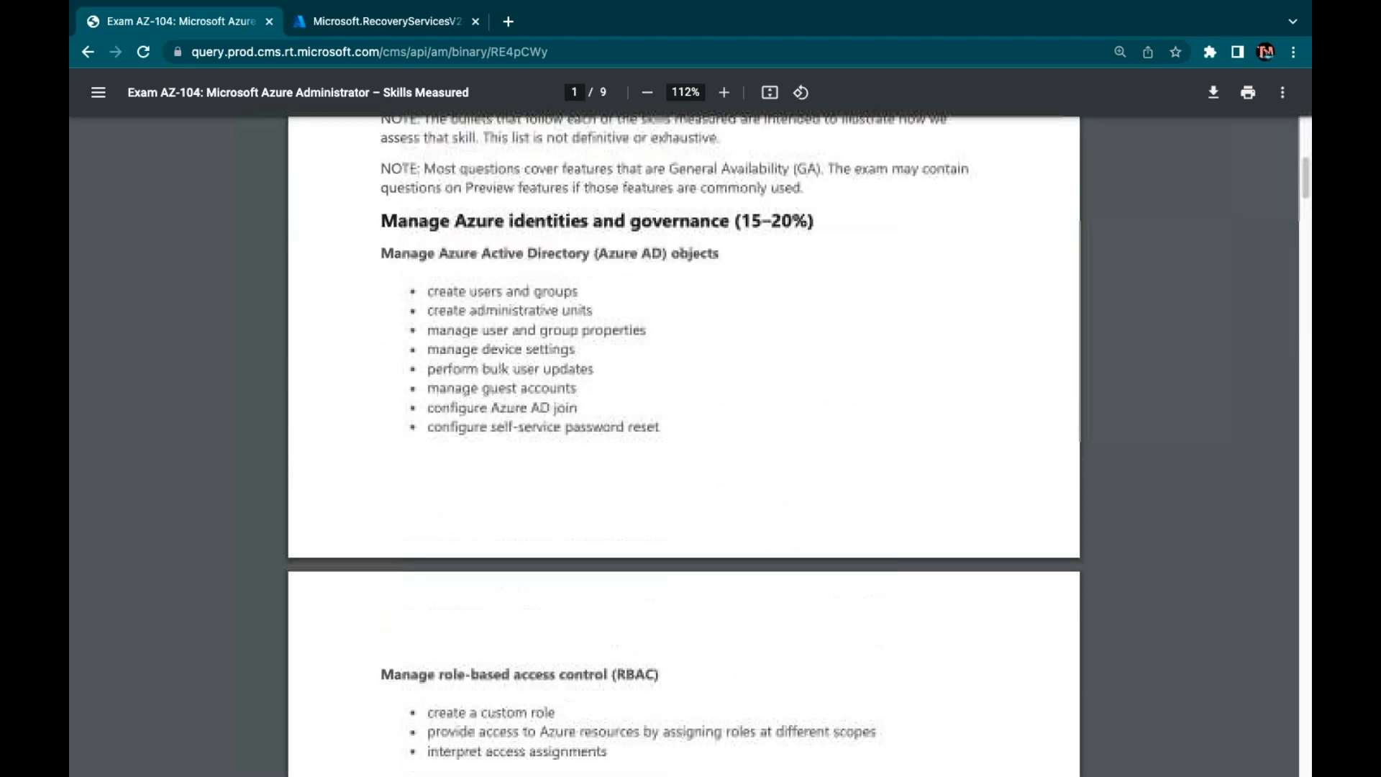
pyautogui.scroll(-20, 585, 538)
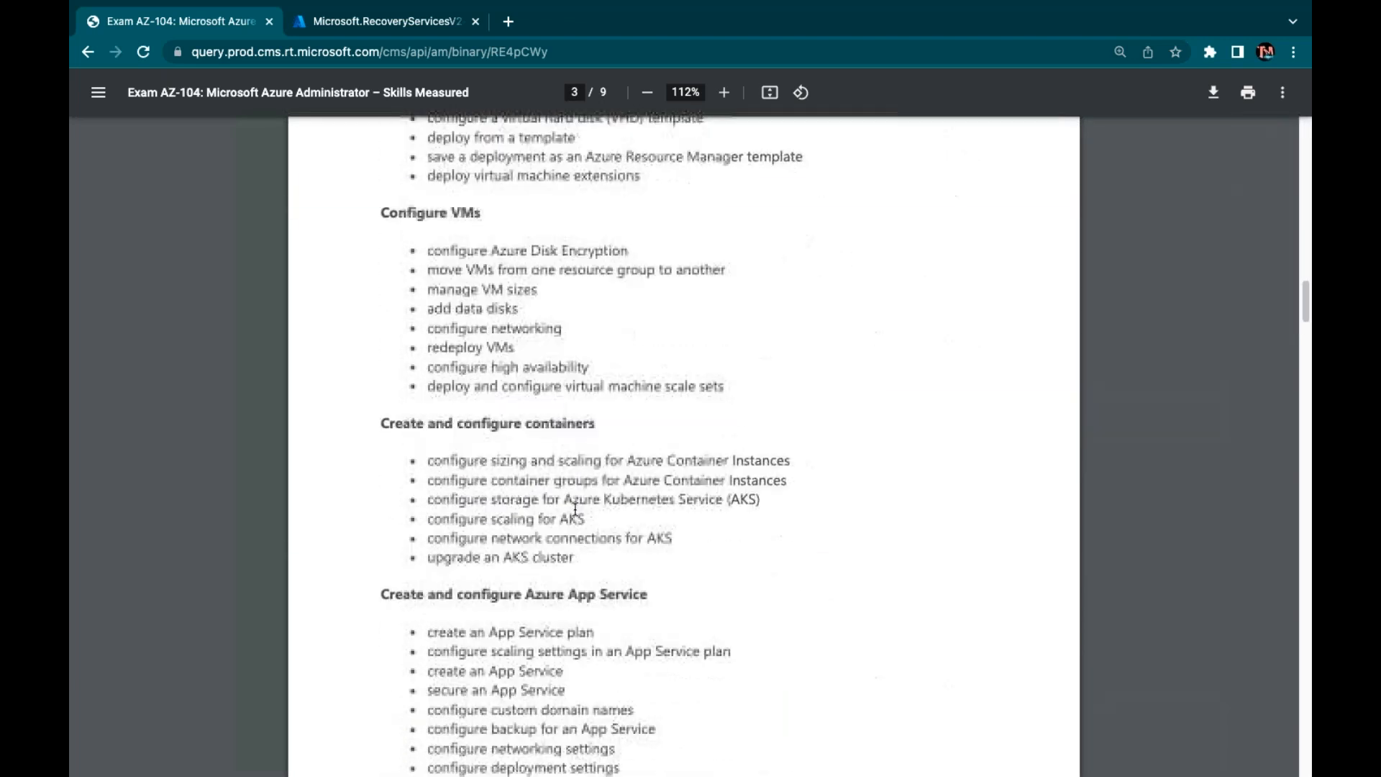
pyautogui.scroll(-3, 553, 517)
pyautogui.scroll(15, 554, 517)
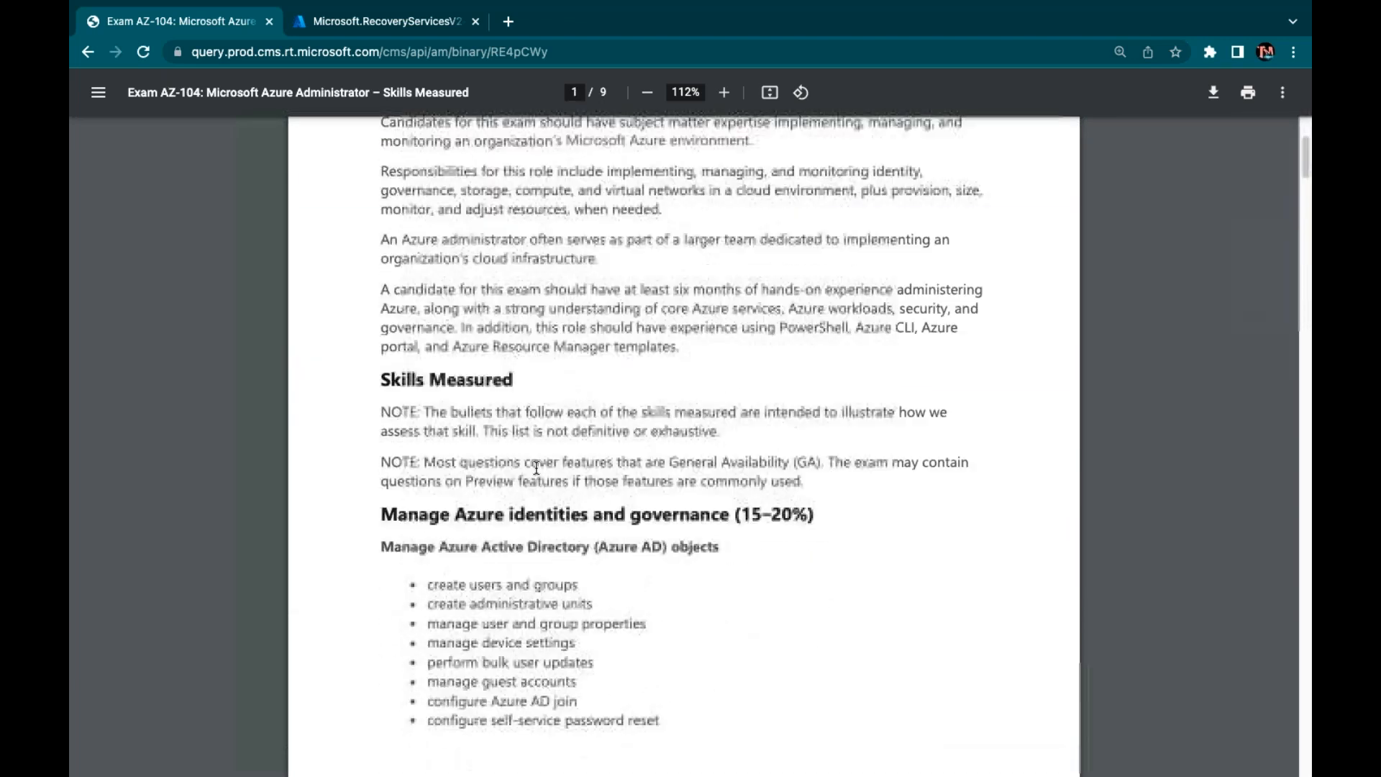
pyautogui.scroll(-8, 528, 367)
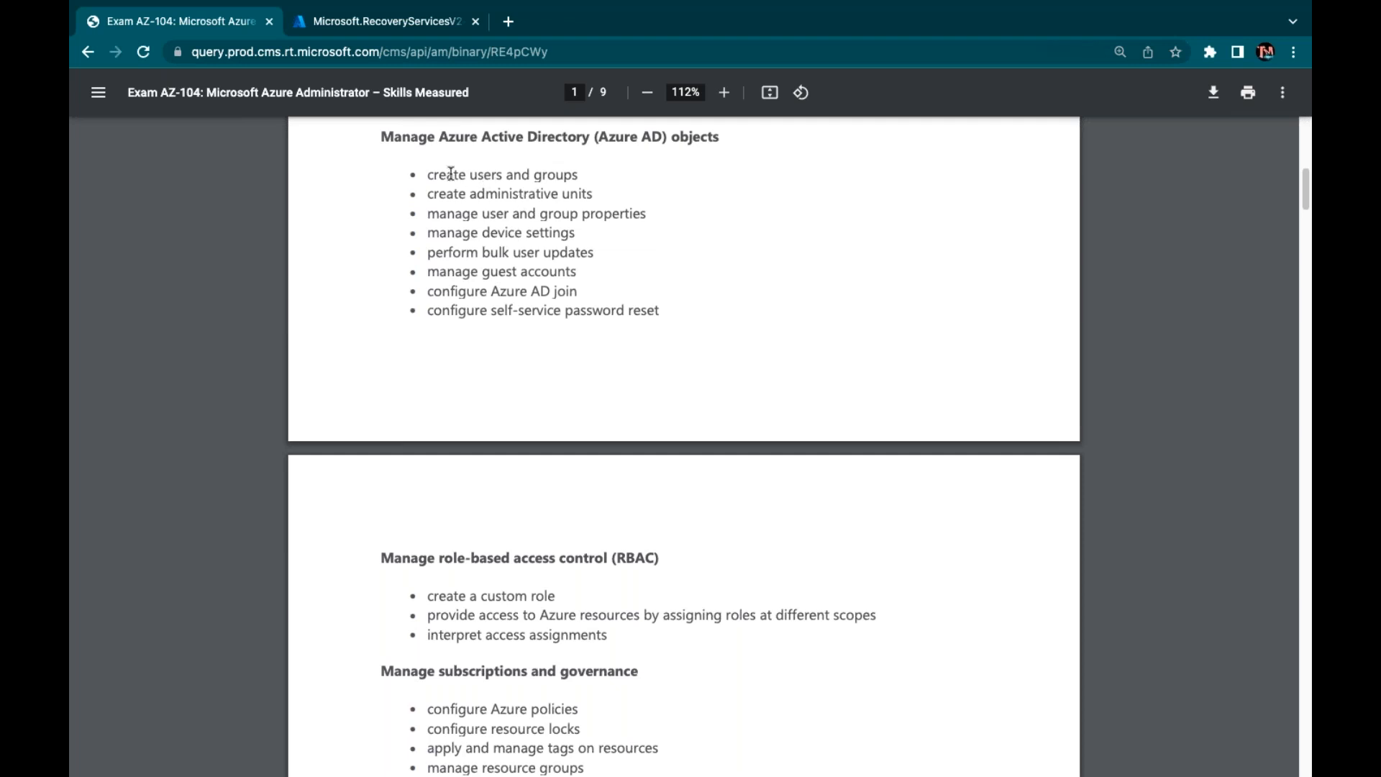
pyautogui.moveTo(430, 168); pyautogui.dragTo(480, 191)
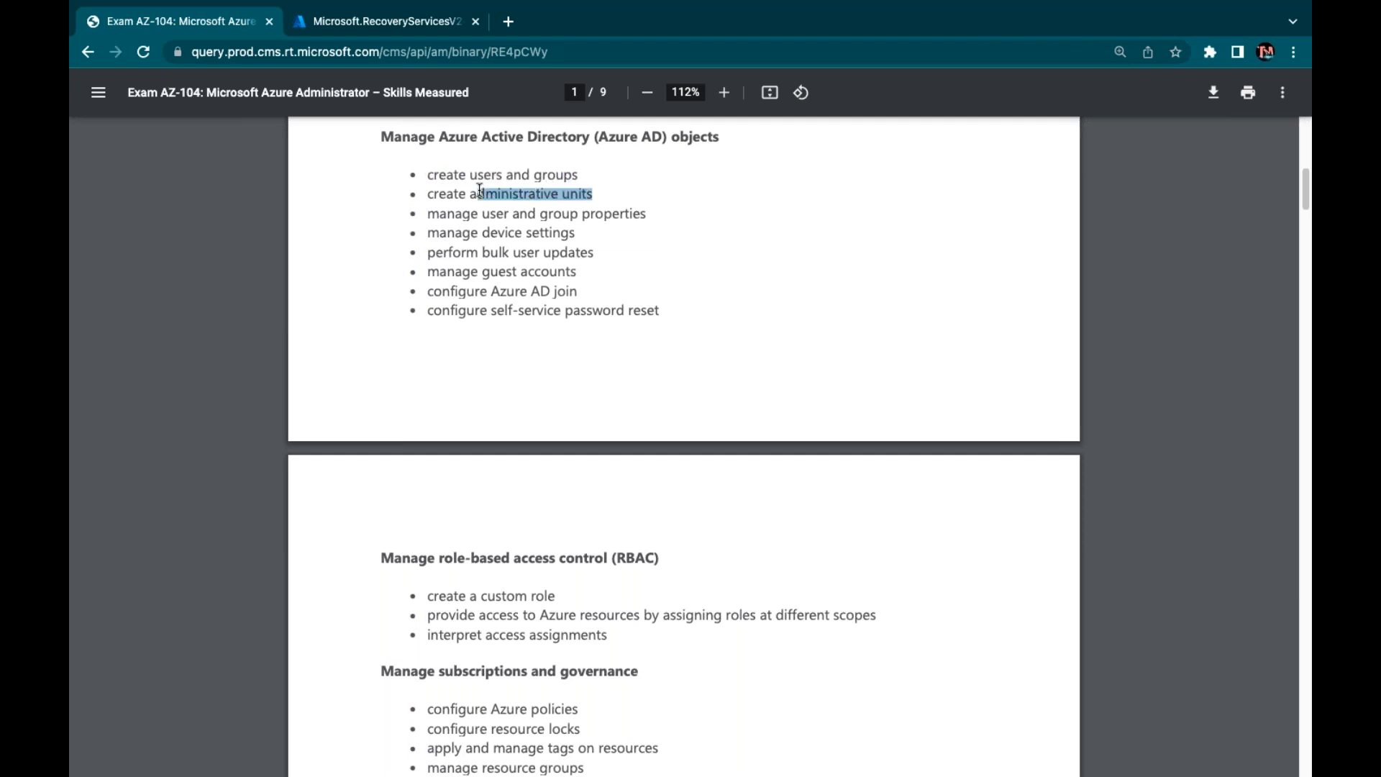
pyautogui.moveTo(590, 222); pyautogui.dragTo(449, 221)
pyautogui.moveTo(592, 259); pyautogui.dragTo(448, 248)
pyautogui.moveTo(558, 274); pyautogui.dragTo(441, 273)
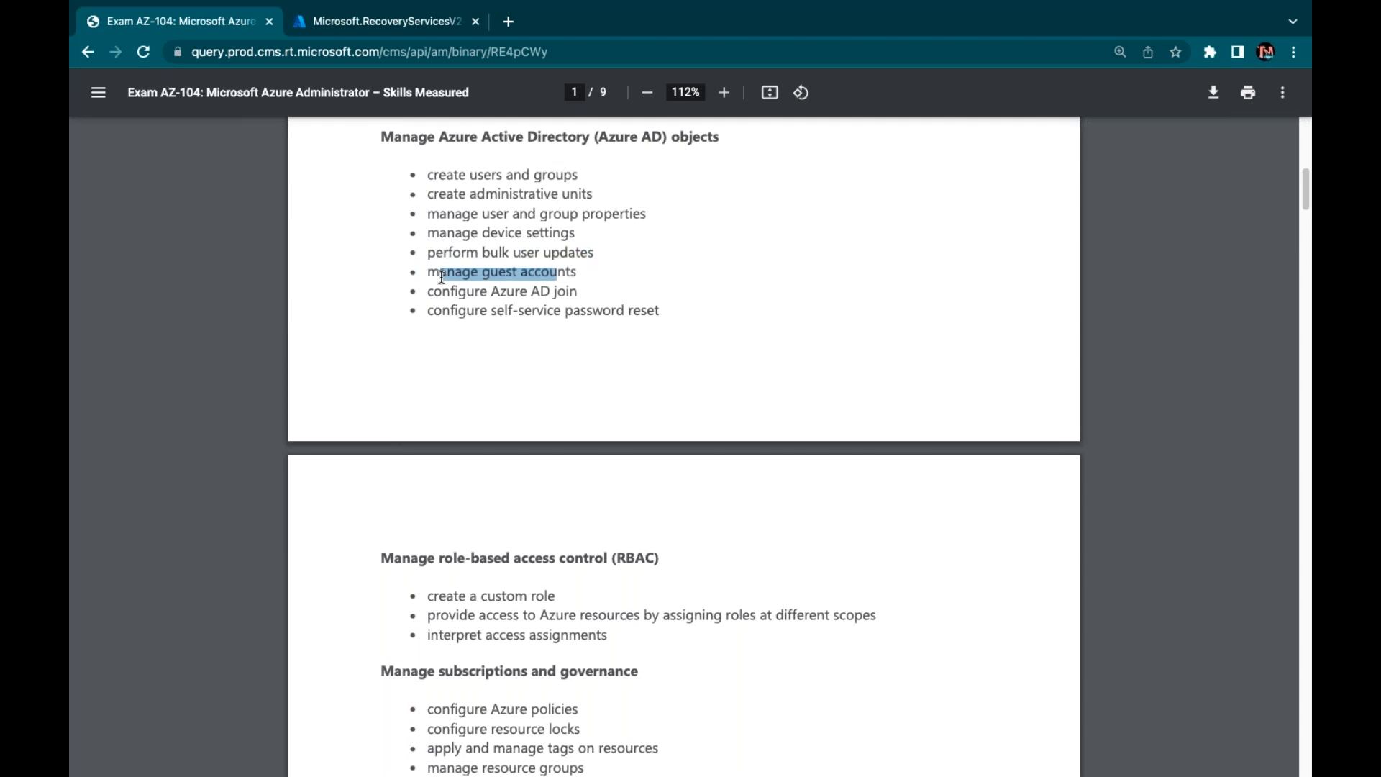
pyautogui.click(574, 293)
pyautogui.moveTo(574, 293); pyautogui.dragTo(442, 275)
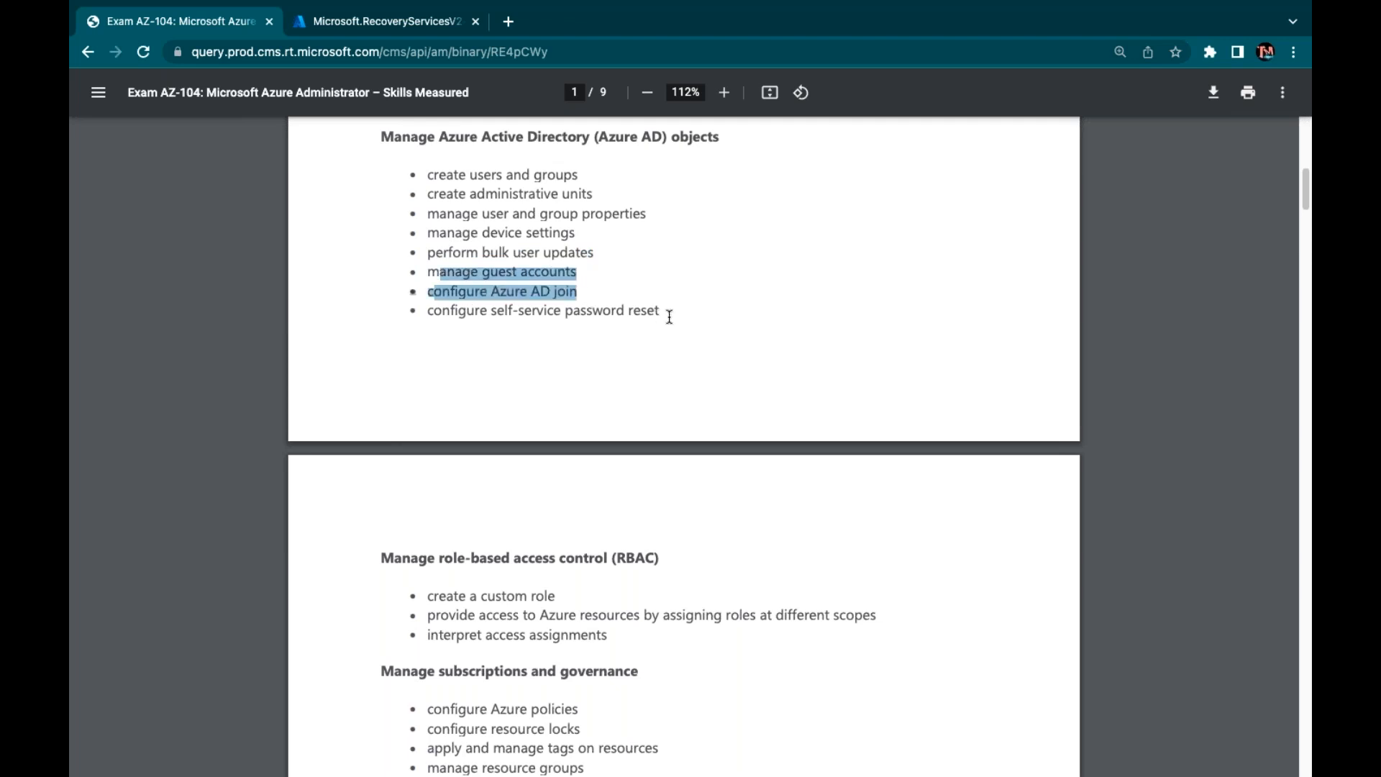
pyautogui.moveTo(669, 311); pyautogui.dragTo(431, 293)
pyautogui.click(584, 311)
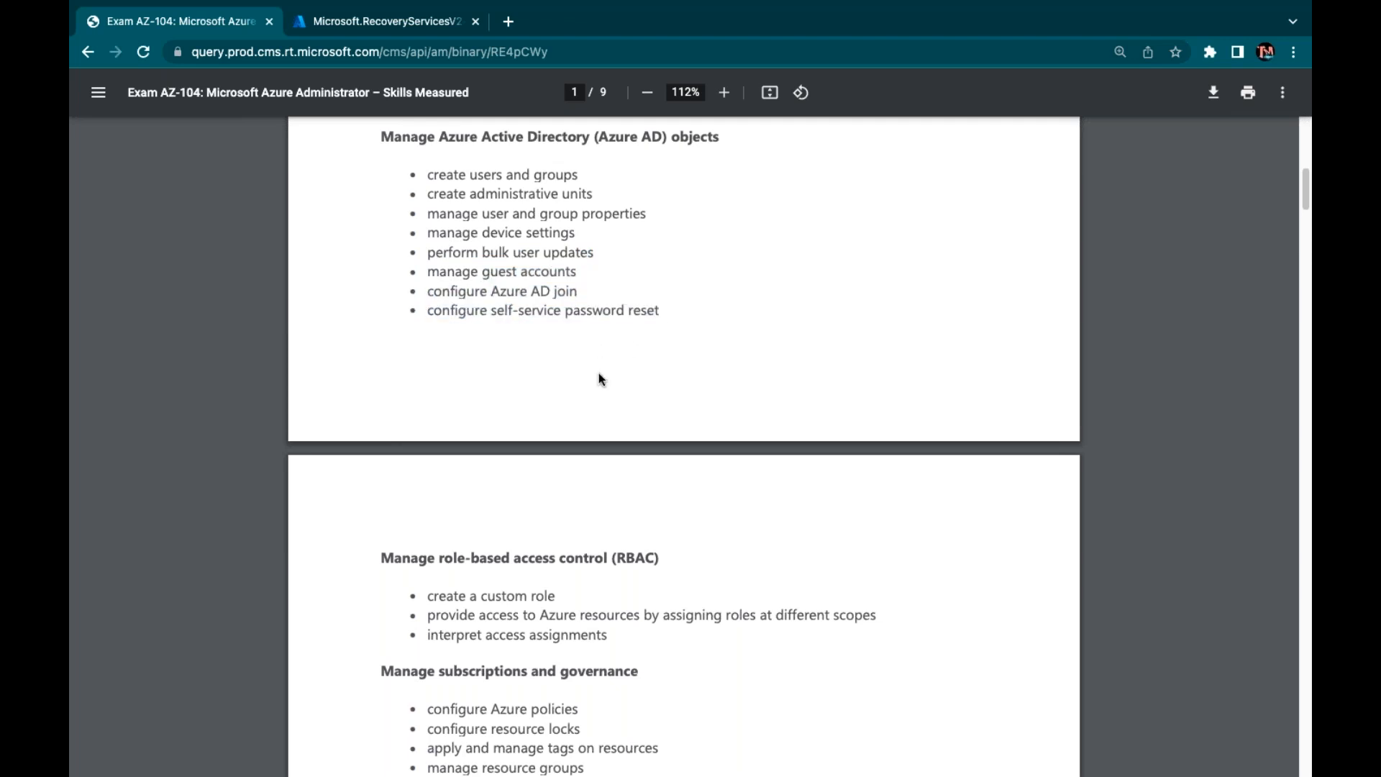
# Highlight the role-assignment access, resource locks, tags, resource groups, subscriptions and costs skills
pyautogui.scroll(-2, 612, 417)
pyautogui.moveTo(558, 450); pyautogui.dragTo(455, 450)
pyautogui.moveTo(676, 472); pyautogui.dragTo(486, 471)
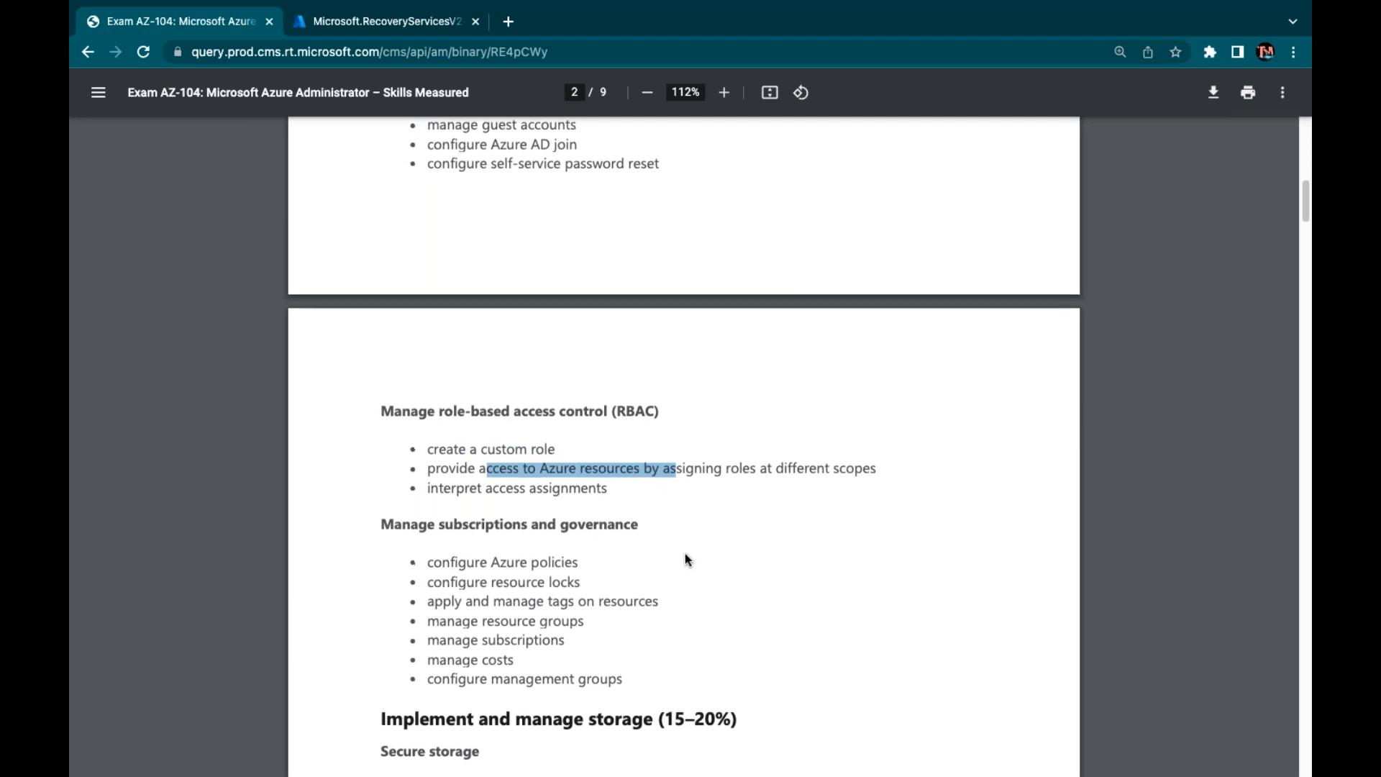
pyautogui.scroll(-1, 685, 558)
pyautogui.moveTo(598, 459); pyautogui.dragTo(423, 427)
pyautogui.click(520, 486)
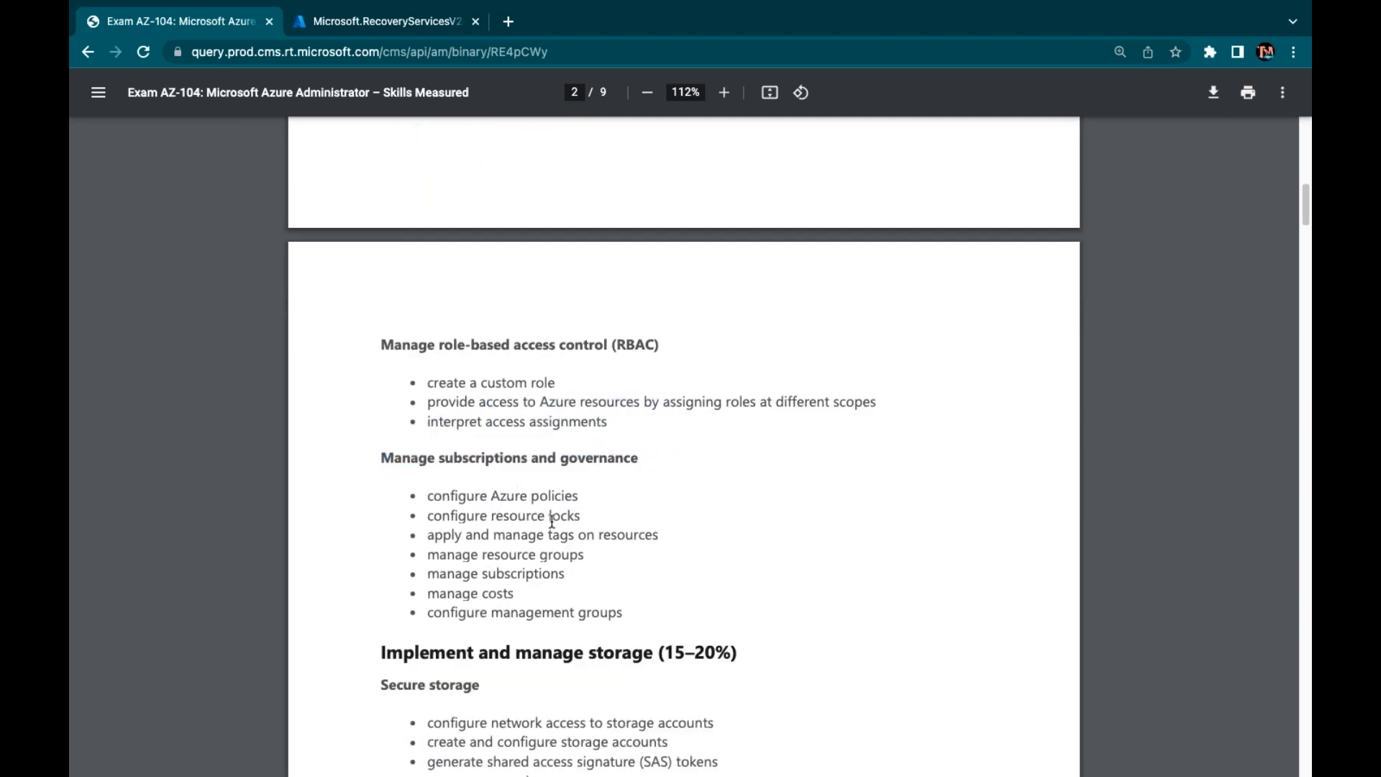
pyautogui.moveTo(579, 533); pyautogui.dragTo(531, 541)
pyautogui.click(497, 549)
pyautogui.moveTo(578, 552); pyautogui.dragTo(461, 594)
pyautogui.scroll(-1, 579, 627)
pyautogui.scroll(10, 580, 626)
# Open All services in the Azure portal, then show OneNote's notebook sections and pages
pyautogui.click(402, 25)
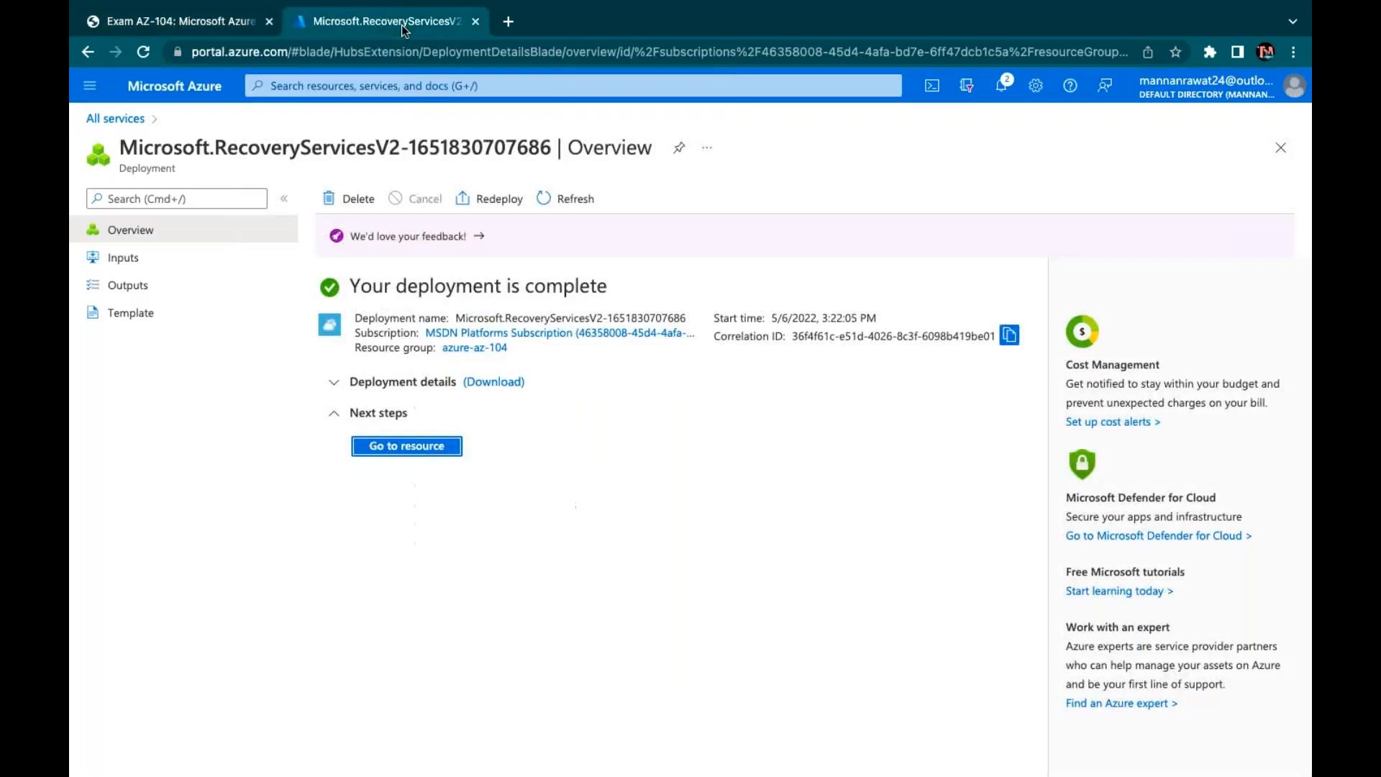
pyautogui.click(207, 87)
pyautogui.click(1094, 183)
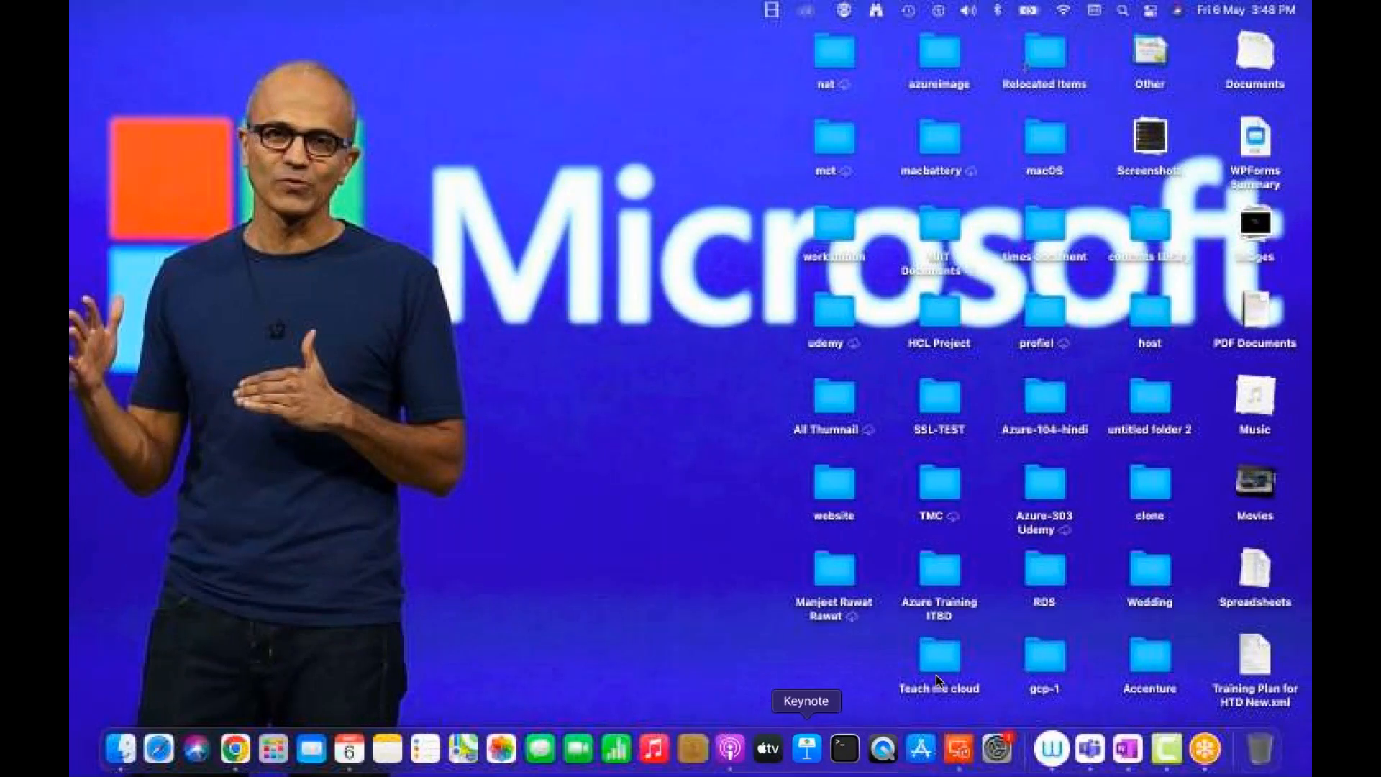
pyautogui.click(1133, 752)
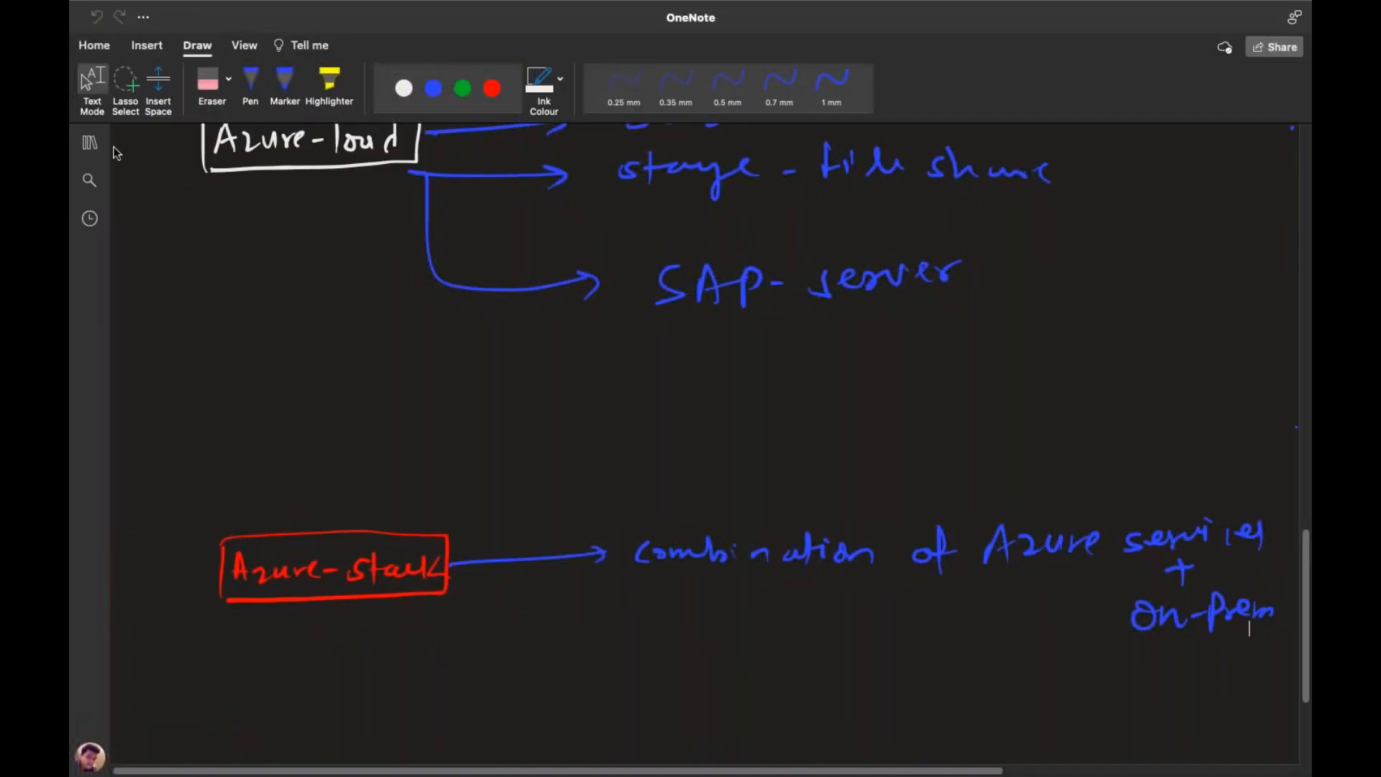
pyautogui.click(92, 143)
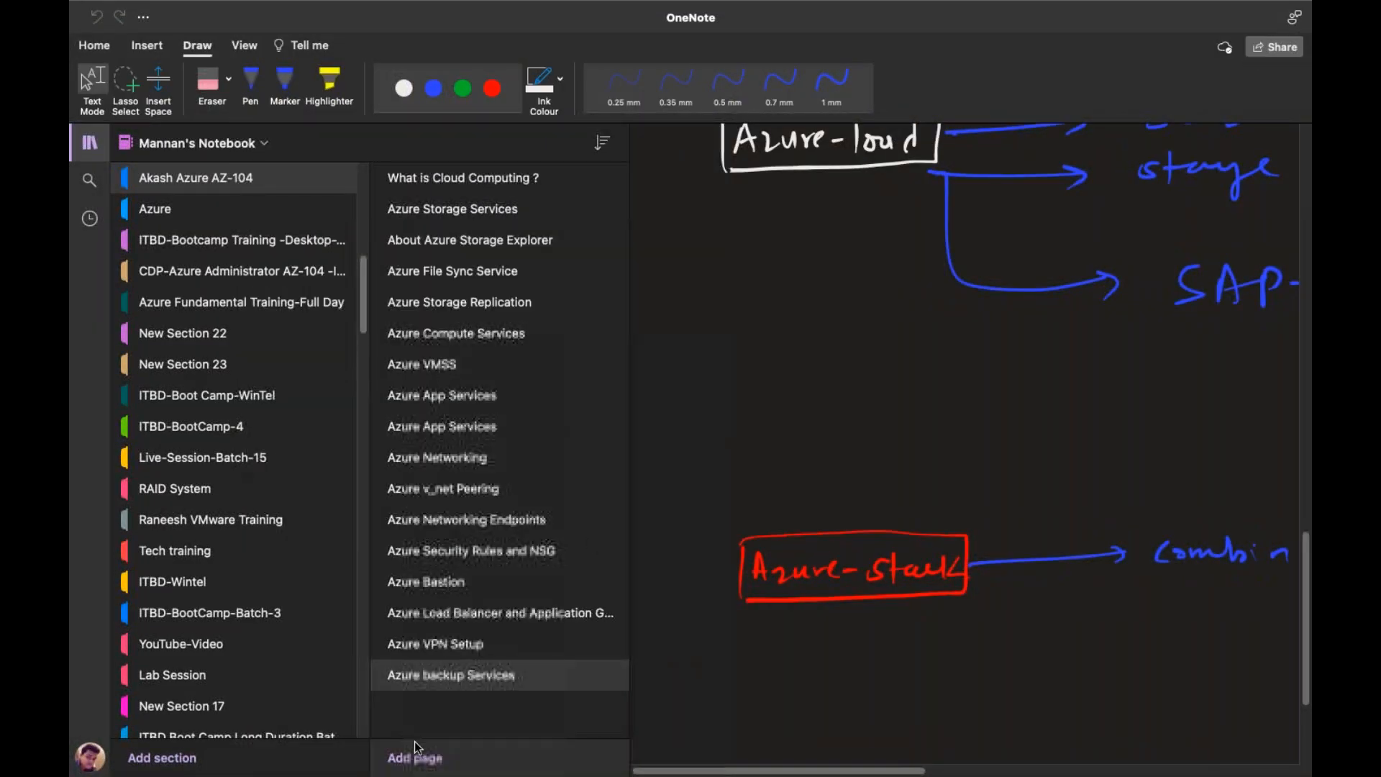
# Add a new page titled 'Azure AD management' and hide the notebooks panel
pyautogui.click(418, 755)
pyautogui.write('Azure AD management')
pyautogui.click(91, 143)
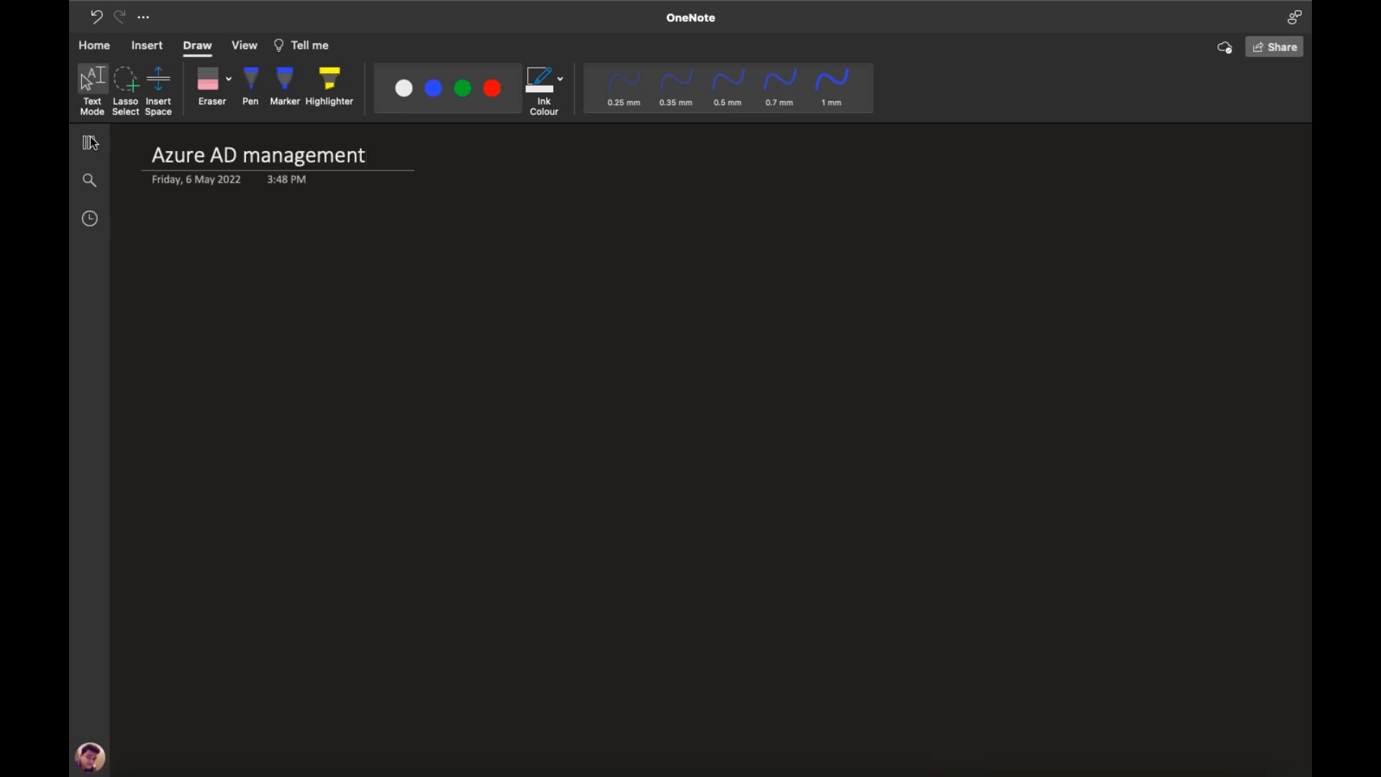
# Draw a green 0.5 mm vertical divider and handwrite 'on prem AD' in green
pyautogui.click(462, 87)
pyautogui.click(728, 87)
pyautogui.moveTo(626, 248); pyautogui.dragTo(653, 632)
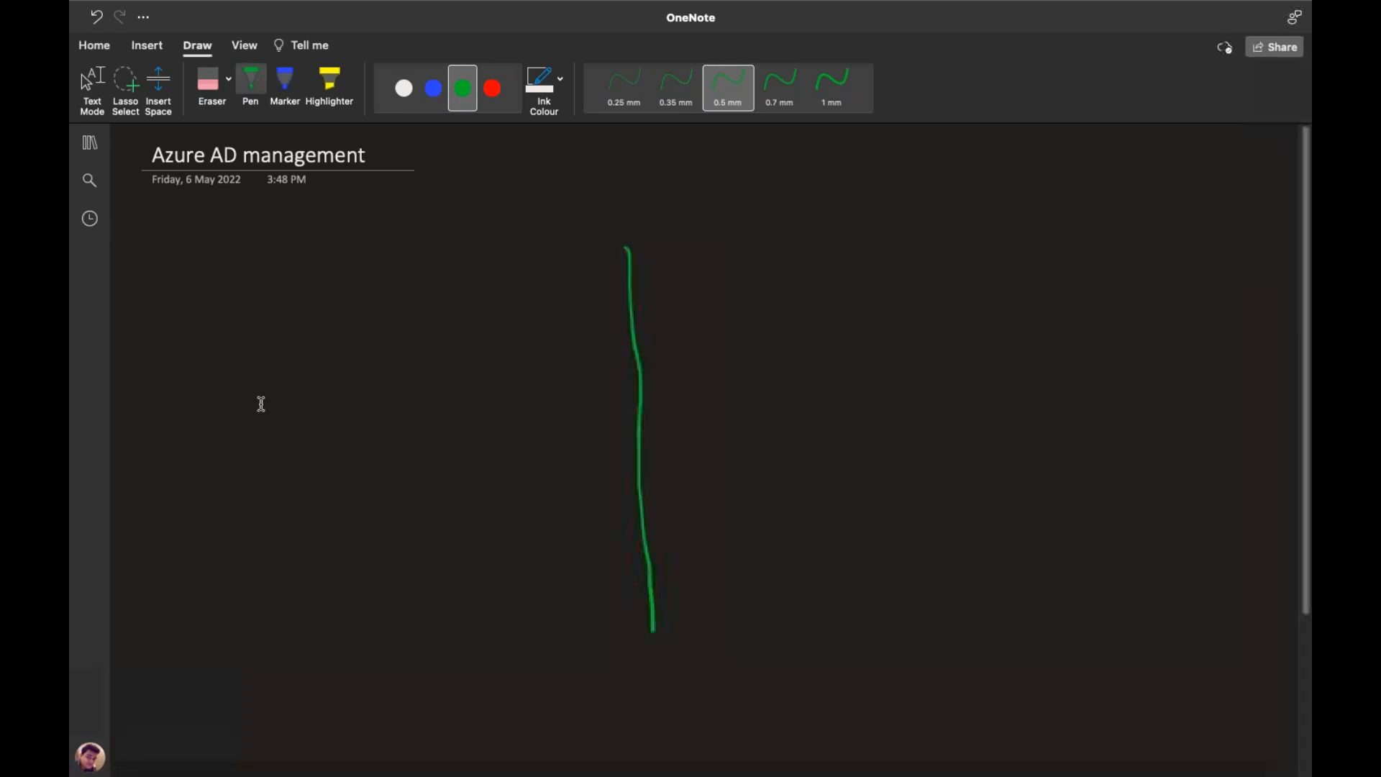
pyautogui.moveTo(215, 245)
pyautogui.mouseDown()
pyautogui.moveTo(274, 264)
pyautogui.moveTo(348, 252)
pyautogui.moveTo(408, 267)
pyautogui.mouseUp()
pyautogui.moveTo(408, 242); pyautogui.dragTo(409, 269)
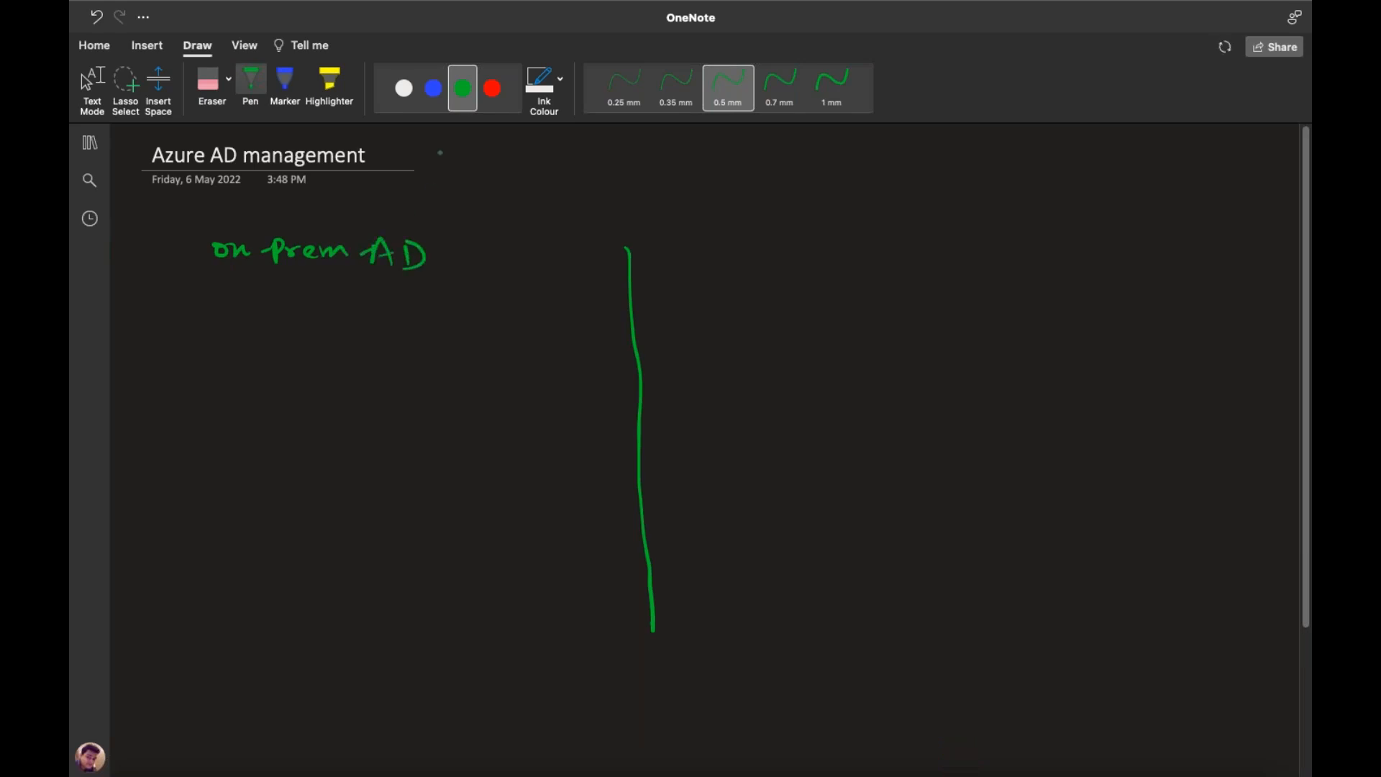
# Handwrite the 'Azure-AD' heading in white on the right side
pyautogui.click(404, 89)
pyautogui.moveTo(787, 265); pyautogui.dragTo(924, 251)
pyautogui.moveTo(930, 265); pyautogui.dragTo(951, 264)
pyautogui.moveTo(932, 254); pyautogui.dragTo(951, 252)
pyautogui.moveTo(958, 242); pyautogui.dragTo(960, 266)
pyautogui.moveTo(957, 241); pyautogui.dragTo(961, 265)
# Sketch a red server box, a flat switch rectangle and four small client squares
pyautogui.click(492, 89)
pyautogui.moveTo(159, 439)
pyautogui.mouseDown()
pyautogui.moveTo(174, 377)
pyautogui.moveTo(205, 440)
pyautogui.moveTo(159, 442)
pyautogui.mouseUp()
pyautogui.moveTo(378, 358)
pyautogui.mouseDown()
pyautogui.moveTo(378, 341)
pyautogui.moveTo(382, 360)
pyautogui.moveTo(464, 332)
pyautogui.moveTo(473, 357)
pyautogui.moveTo(541, 333)
pyautogui.mouseUp()
pyautogui.moveTo(543, 331); pyautogui.dragTo(572, 358)
pyautogui.moveTo(591, 351); pyautogui.dragTo(592, 329)
pyautogui.moveTo(593, 328); pyautogui.dragTo(615, 351)
pyautogui.moveTo(282, 430); pyautogui.dragTo(283, 412)
pyautogui.moveTo(283, 411); pyautogui.dragTo(331, 420)
pyautogui.moveTo(330, 421)
pyautogui.mouseDown()
pyautogui.moveTo(299, 432)
pyautogui.moveTo(318, 429)
pyautogui.mouseUp()
# Hatch the switch and connect it to each client square with red lines
pyautogui.moveTo(205, 438)
pyautogui.mouseDown()
pyautogui.moveTo(287, 429)
pyautogui.moveTo(396, 359)
pyautogui.mouseUp()
pyautogui.moveTo(327, 420)
pyautogui.mouseDown()
pyautogui.moveTo(447, 388)
pyautogui.moveTo(471, 356)
pyautogui.mouseUp()
pyautogui.moveTo(325, 426)
pyautogui.mouseDown()
pyautogui.moveTo(530, 392)
pyautogui.moveTo(570, 357)
pyautogui.mouseUp()
pyautogui.moveTo(308, 430)
pyautogui.mouseDown()
pyautogui.moveTo(537, 419)
pyautogui.moveTo(590, 349)
pyautogui.mouseUp()
# Label the server 'class.com' and 'server-2012' and the client boxes 'clients' in white
pyautogui.click(403, 87)
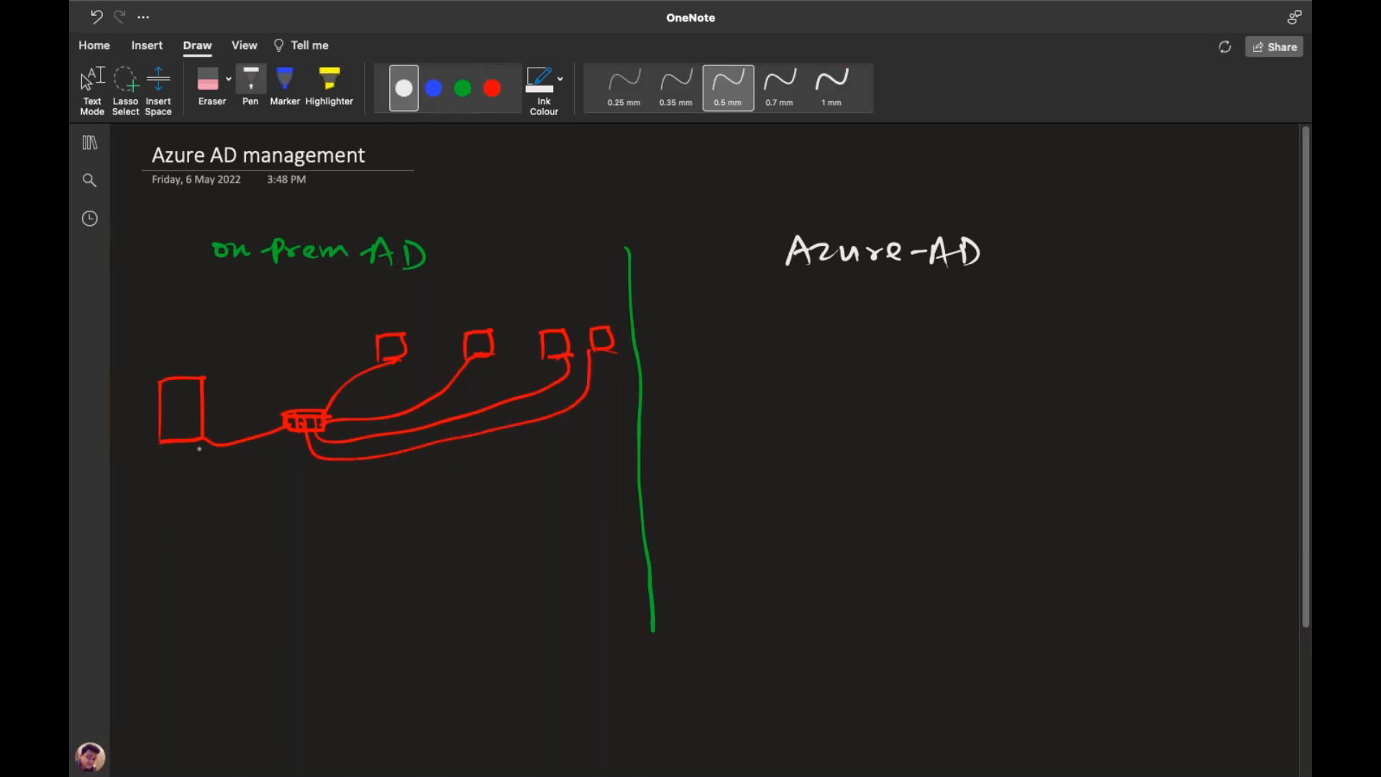
pyautogui.moveTo(149, 507); pyautogui.dragTo(137, 525)
pyautogui.moveTo(160, 503); pyautogui.dragTo(164, 520)
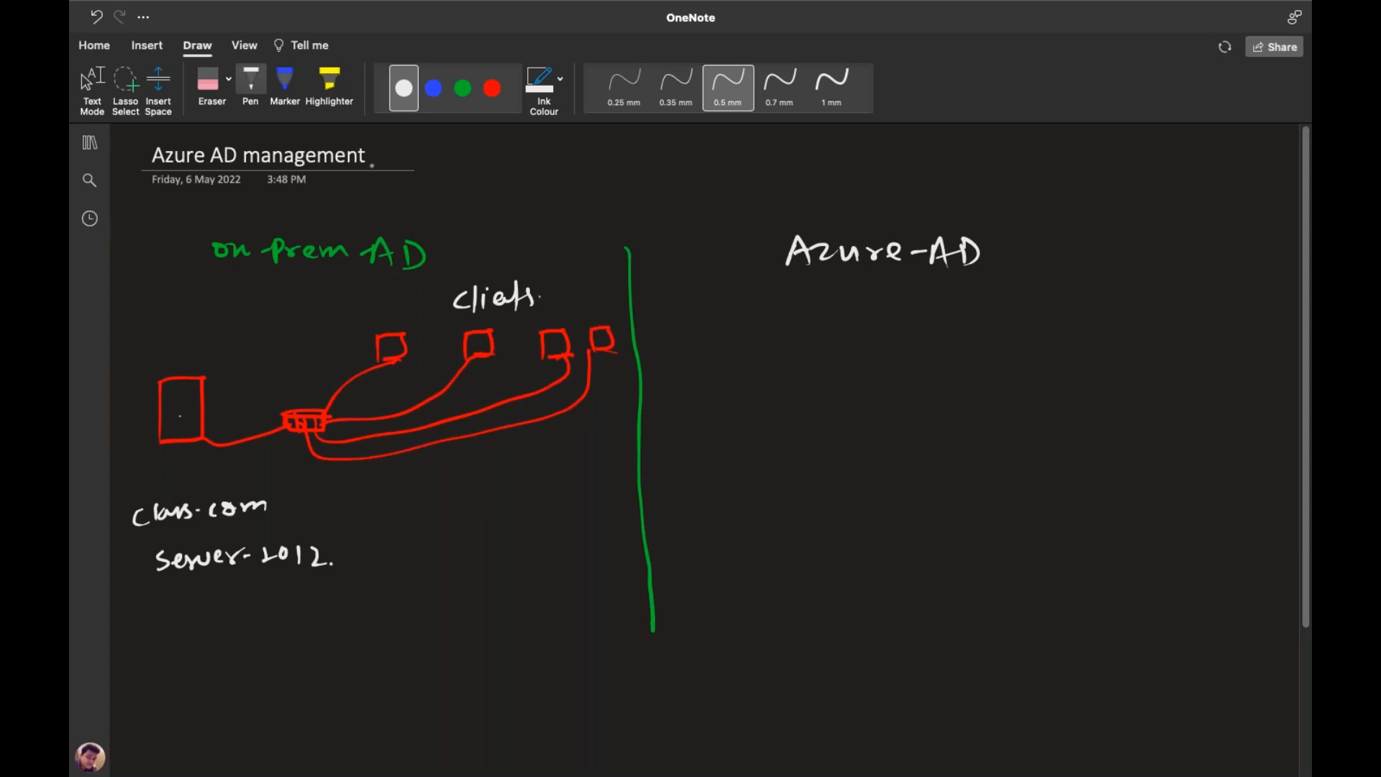
pyautogui.click(432, 88)
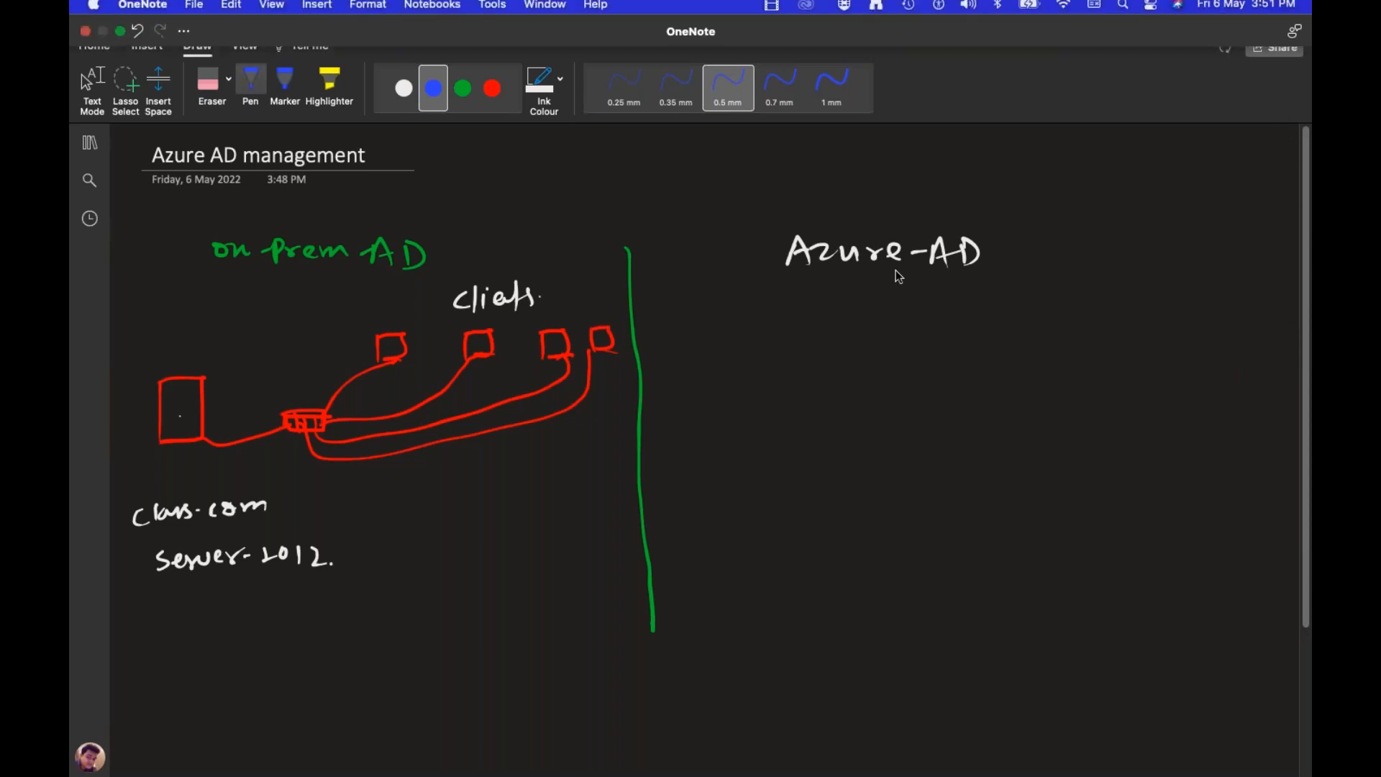
# Write 'Azure-AD' in red on the Azure side and box it
pyautogui.click(463, 87)
pyautogui.click(492, 88)
pyautogui.moveTo(692, 475); pyautogui.dragTo(840, 460)
pyautogui.moveTo(680, 443)
pyautogui.mouseDown()
pyautogui.moveTo(682, 495)
pyautogui.moveTo(837, 429)
pyautogui.moveTo(774, 488)
pyautogui.moveTo(691, 489)
pyautogui.mouseUp()
# Write 'office365' in blue at the right and draw a blue box around it
pyautogui.click(433, 87)
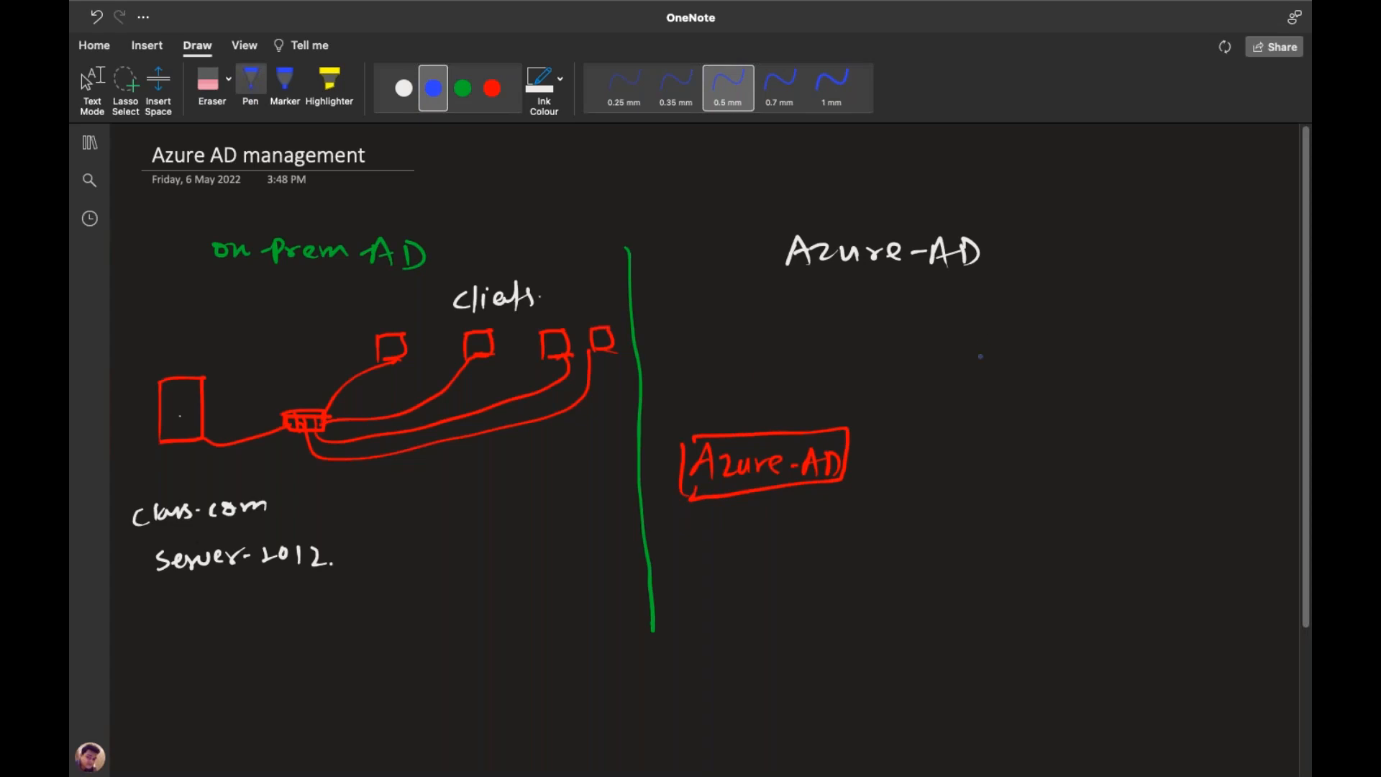
pyautogui.moveTo(998, 344)
pyautogui.mouseDown()
pyautogui.moveTo(1020, 357)
pyautogui.moveTo(1031, 343)
pyautogui.mouseUp()
pyautogui.moveTo(1036, 345); pyautogui.dragTo(1085, 354)
pyautogui.click(1082, 351)
pyautogui.moveTo(1101, 341); pyautogui.dragTo(1097, 358)
pyautogui.moveTo(1102, 340); pyautogui.dragTo(1119, 337)
pyautogui.moveTo(976, 328); pyautogui.dragTo(983, 378)
pyautogui.moveTo(976, 328); pyautogui.dragTo(983, 379)
# Write 'Ms-intune' in white below office365 and box it in white
pyautogui.click(404, 88)
pyautogui.moveTo(989, 465)
pyautogui.mouseDown()
pyautogui.moveTo(1001, 453)
pyautogui.moveTo(1011, 465)
pyautogui.mouseUp()
pyautogui.moveTo(1030, 445)
pyautogui.mouseDown()
pyautogui.moveTo(1020, 464)
pyautogui.moveTo(1041, 452)
pyautogui.moveTo(1087, 467)
pyautogui.mouseUp()
pyautogui.click(1051, 436)
pyautogui.moveTo(1081, 450); pyautogui.dragTo(1151, 471)
pyautogui.moveTo(974, 436)
pyautogui.mouseDown()
pyautogui.moveTo(974, 478)
pyautogui.moveTo(1150, 424)
pyautogui.moveTo(1161, 487)
pyautogui.moveTo(974, 490)
pyautogui.mouseUp()
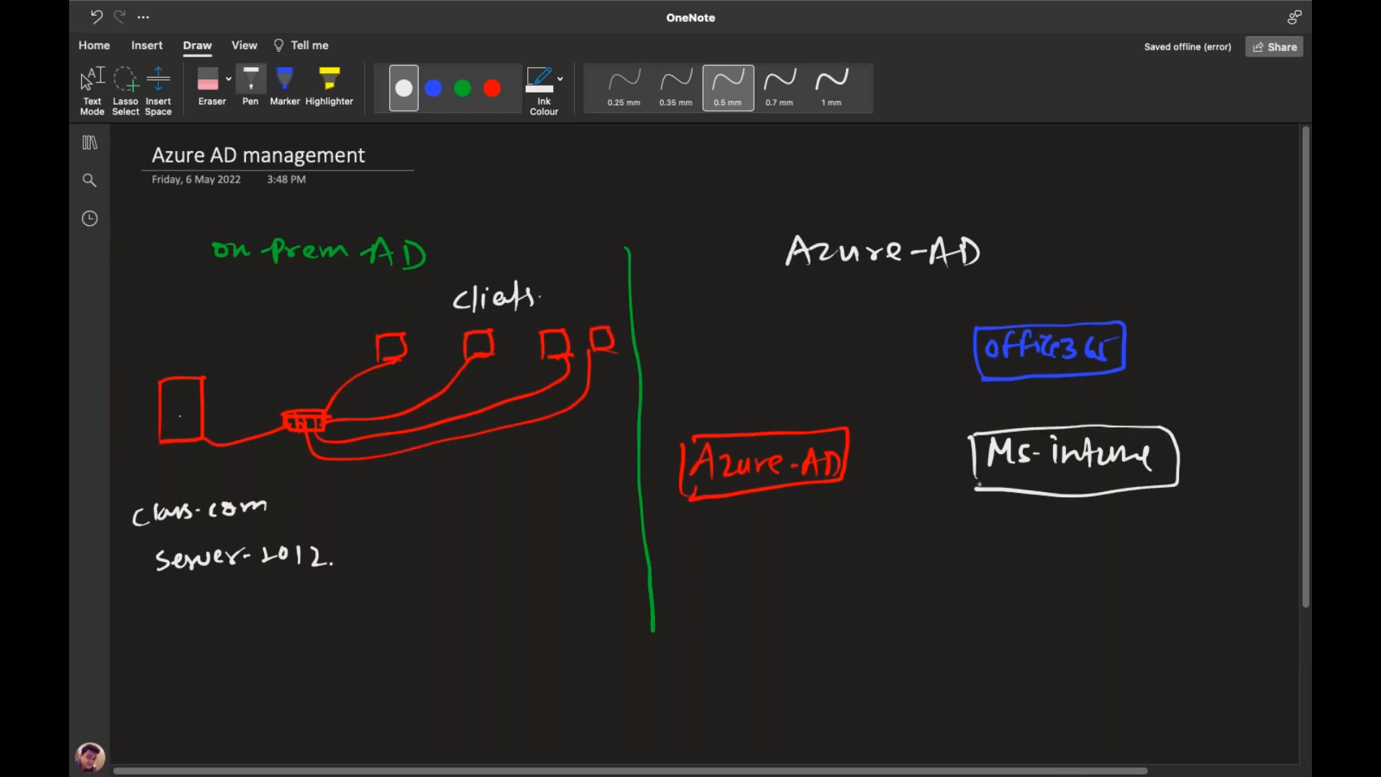
# Write 'AVD' in red below Ms-intune and box it
pyautogui.click(490, 88)
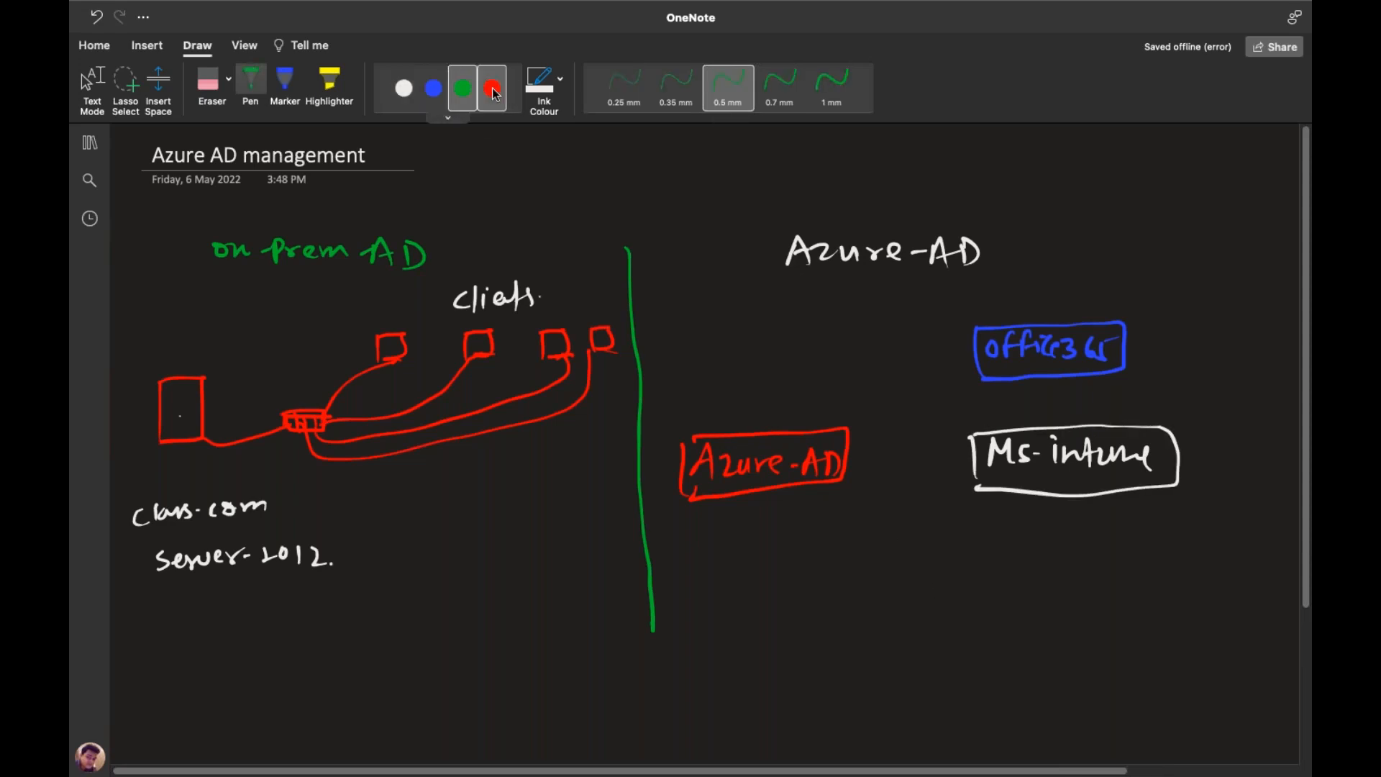
pyautogui.moveTo(1001, 582)
pyautogui.mouseDown()
pyautogui.moveTo(1010, 558)
pyautogui.moveTo(1027, 583)
pyautogui.mouseUp()
pyautogui.moveTo(1010, 568)
pyautogui.mouseDown()
pyautogui.moveTo(1077, 551)
pyautogui.moveTo(1116, 564)
pyautogui.mouseUp()
pyautogui.moveTo(989, 548)
pyautogui.mouseDown()
pyautogui.moveTo(986, 597)
pyautogui.moveTo(1139, 539)
pyautogui.moveTo(1071, 591)
pyautogui.moveTo(991, 598)
pyautogui.mouseUp()
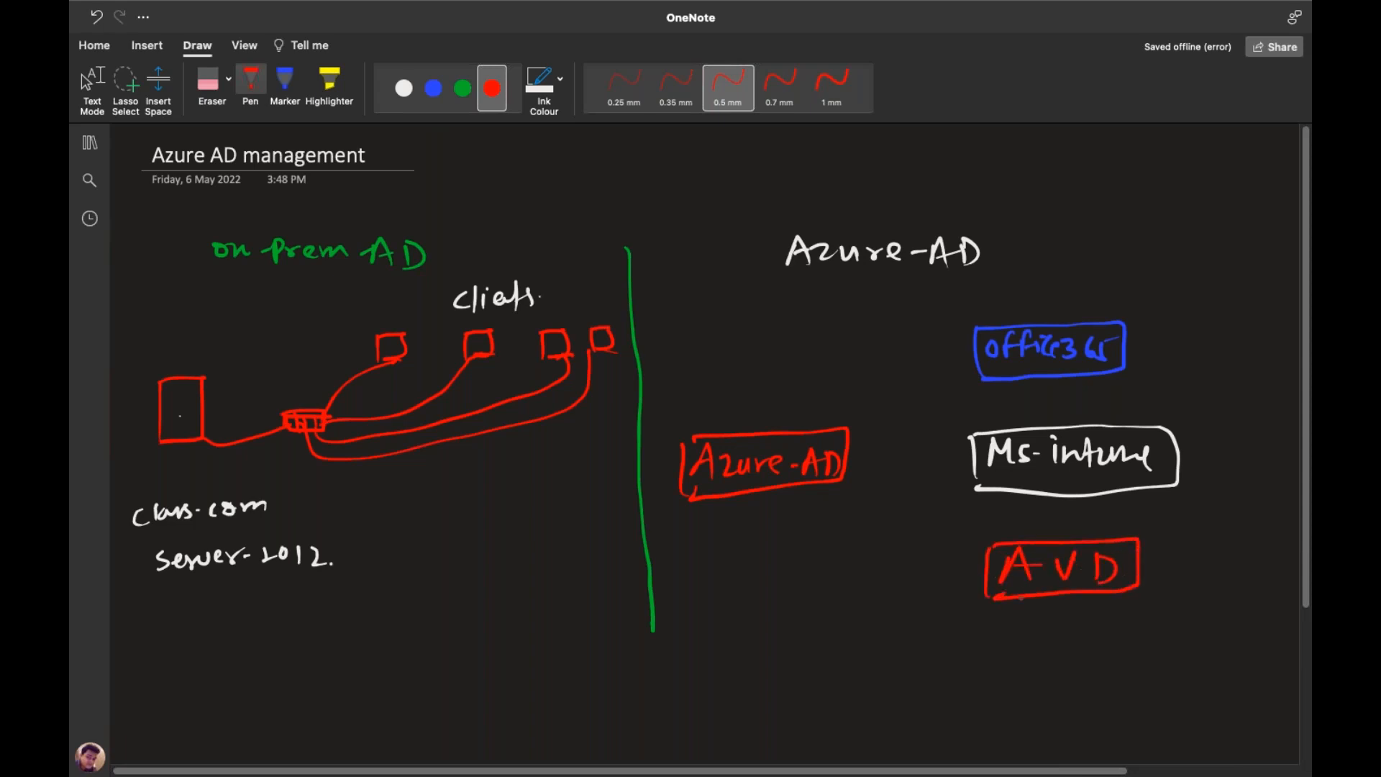
# Write 'Azure-security' in green below AVD and start its box
pyautogui.click(463, 87)
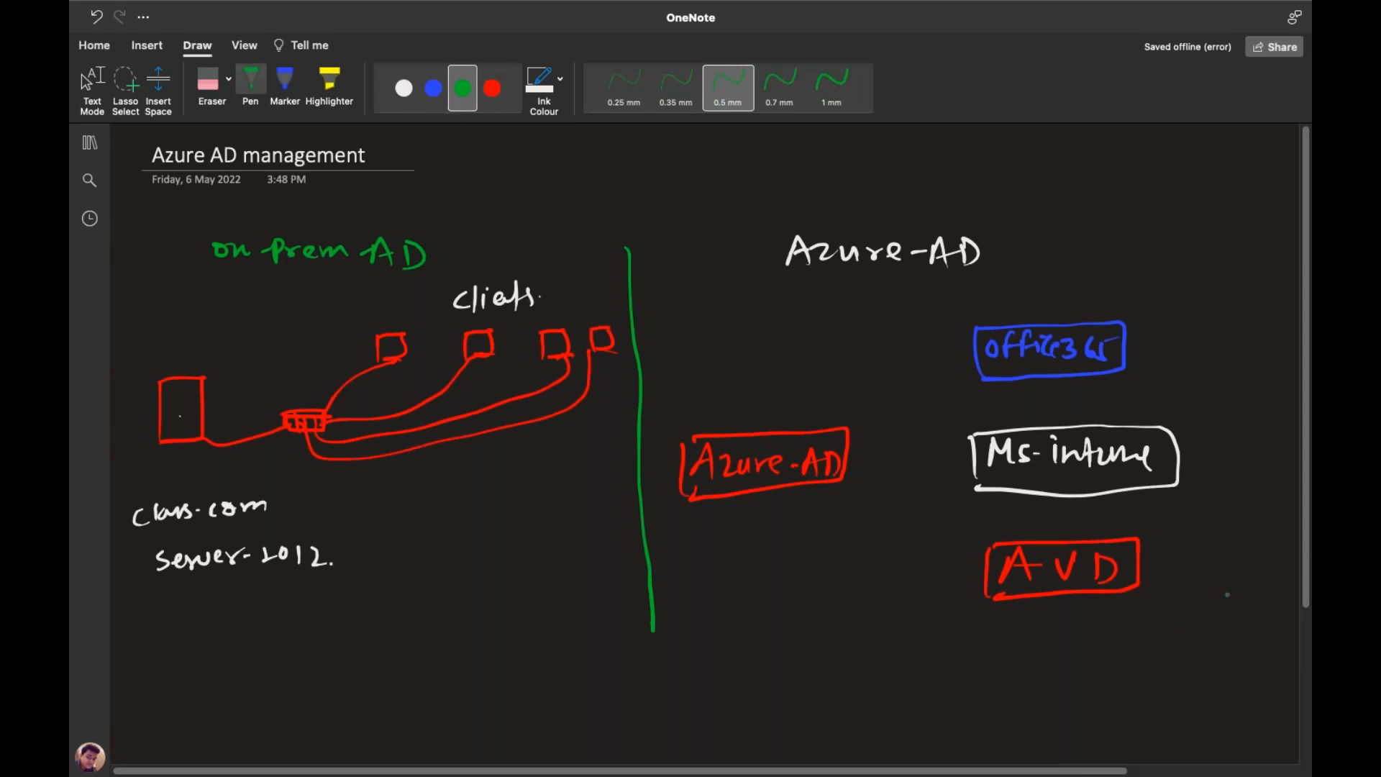
pyautogui.scroll(-2, 1308, 597)
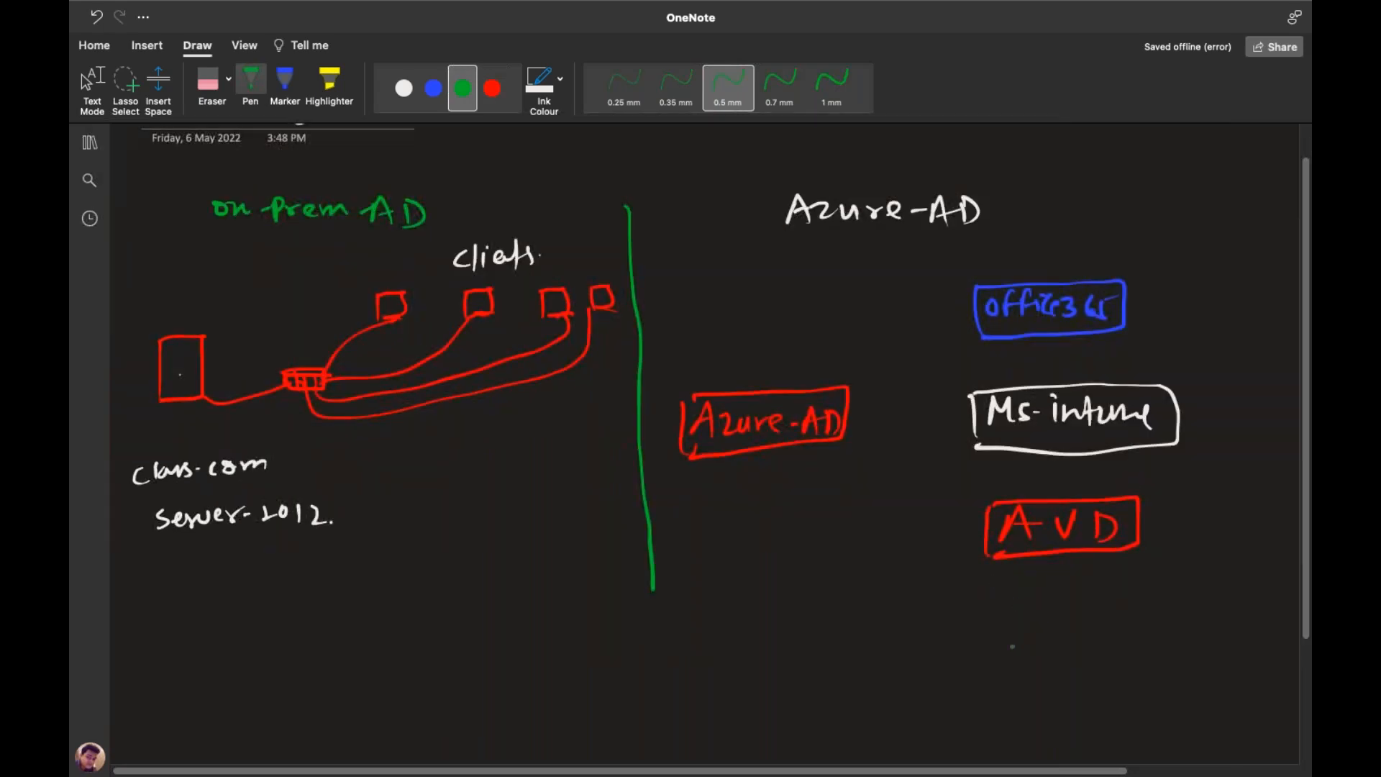
pyautogui.moveTo(1009, 632)
pyautogui.mouseDown()
pyautogui.moveTo(1205, 623)
pyautogui.moveTo(1241, 641)
pyautogui.mouseUp()
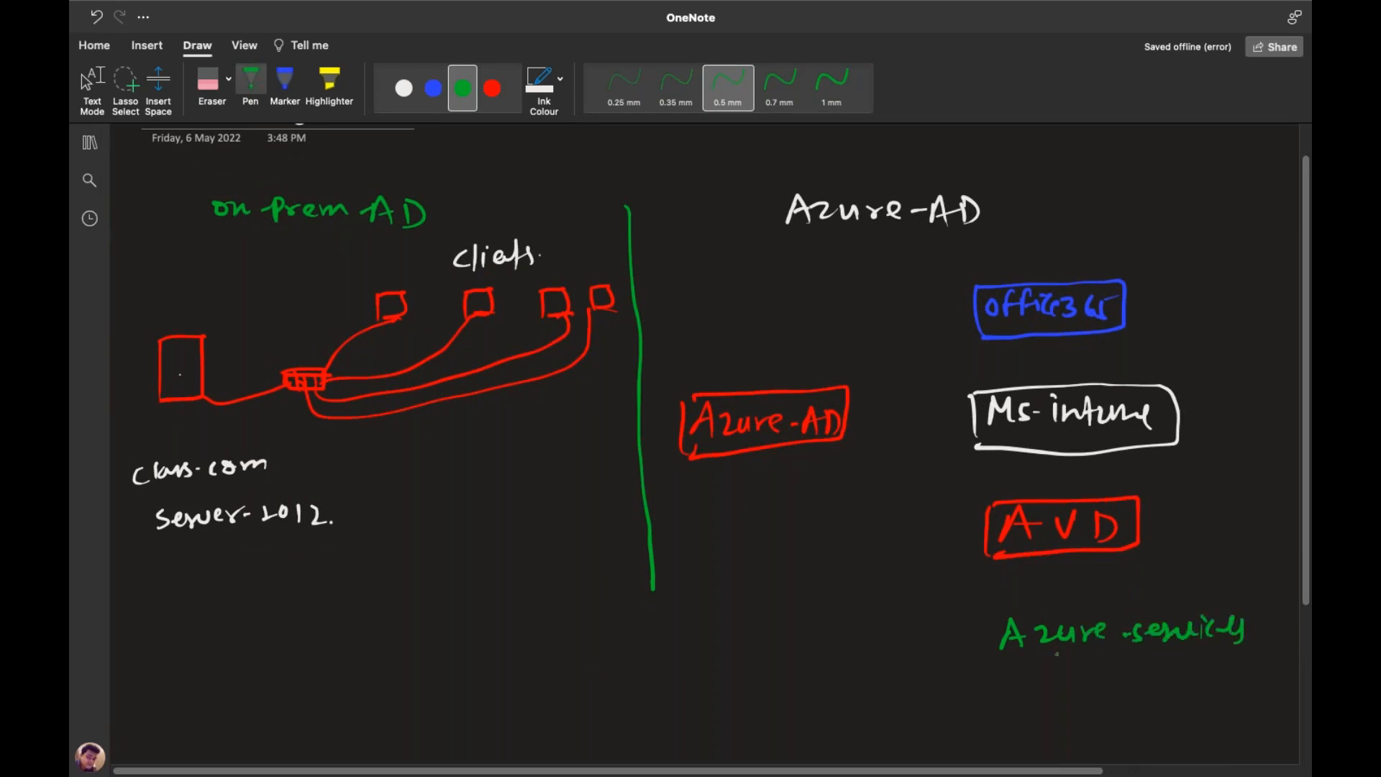
pyautogui.moveTo(989, 655)
pyautogui.mouseDown()
pyautogui.moveTo(1070, 606)
pyautogui.moveTo(1216, 602)
pyautogui.moveTo(1258, 663)
pyautogui.moveTo(1025, 676)
pyautogui.moveTo(998, 662)
pyautogui.mouseUp()
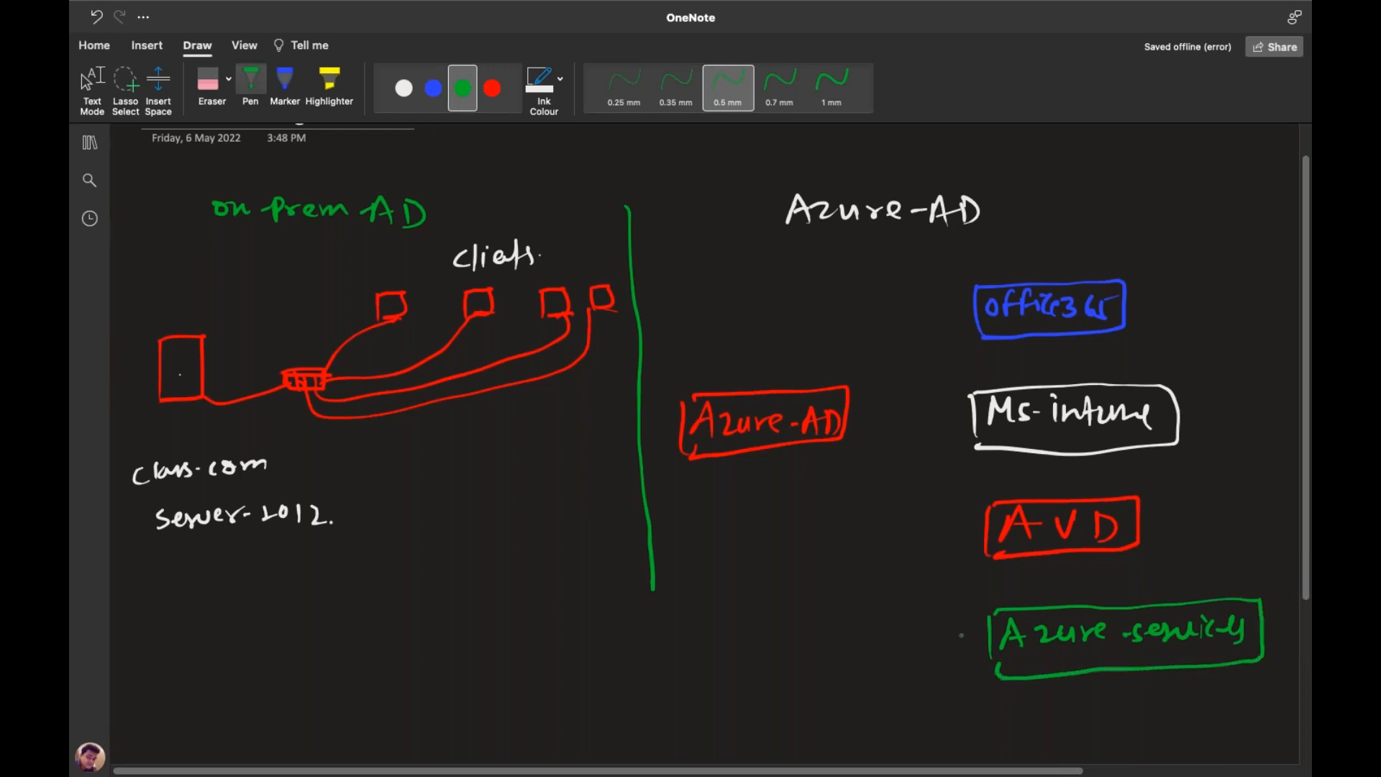
# Draw white arrows from Azure-AD to office365, Ms-intune, AVD and Azure-security
pyautogui.click(403, 87)
pyautogui.moveTo(835, 387)
pyautogui.mouseDown()
pyautogui.moveTo(827, 327)
pyautogui.moveTo(971, 311)
pyautogui.moveTo(957, 321)
pyautogui.mouseUp()
pyautogui.moveTo(849, 415); pyautogui.dragTo(964, 407)
pyautogui.moveTo(944, 398); pyautogui.dragTo(947, 418)
pyautogui.moveTo(835, 426); pyautogui.dragTo(951, 517)
pyautogui.moveTo(842, 505)
pyautogui.mouseDown()
pyautogui.moveTo(949, 655)
pyautogui.moveTo(966, 656)
pyautogui.mouseUp()
pyautogui.press('Escape')
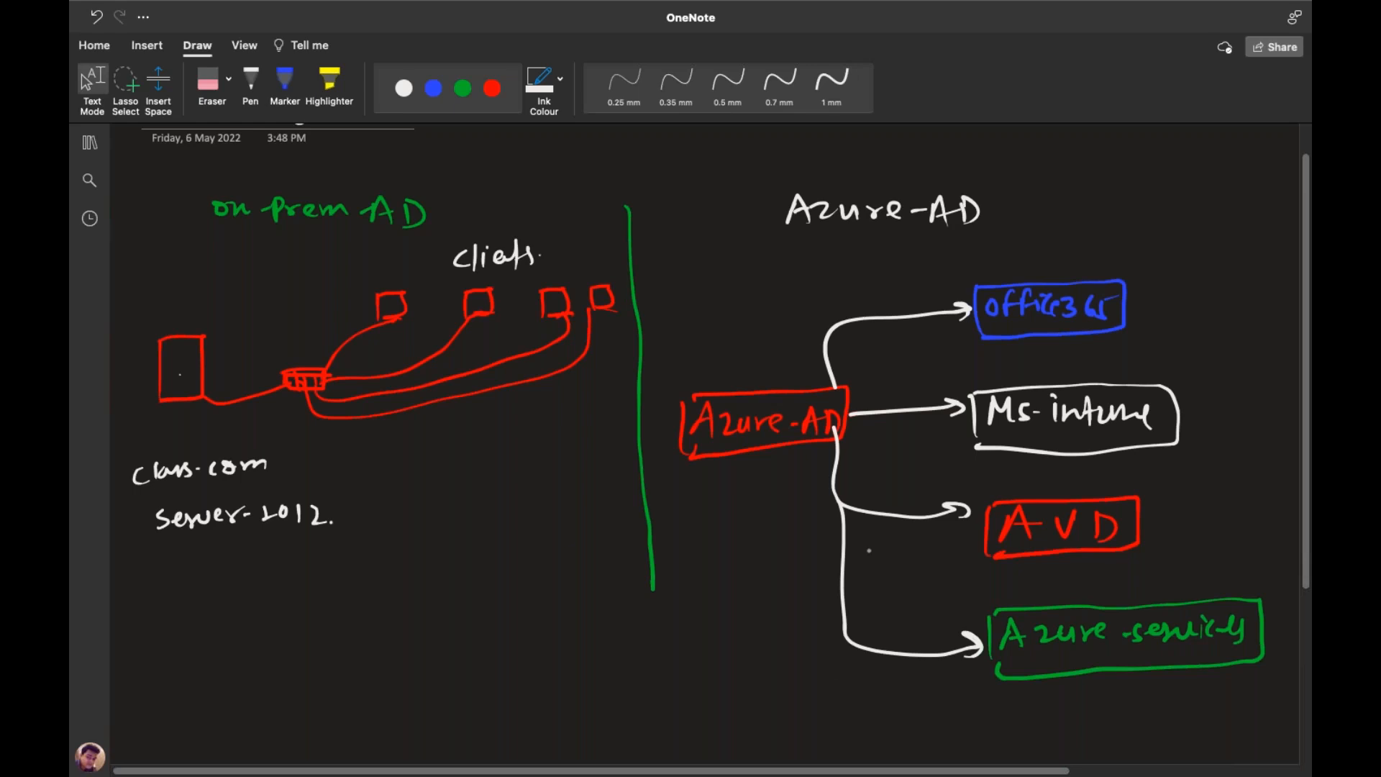
# Extend the green vertical divider down to the bottom of the diagram
pyautogui.moveTo(653, 586); pyautogui.dragTo(658, 752)
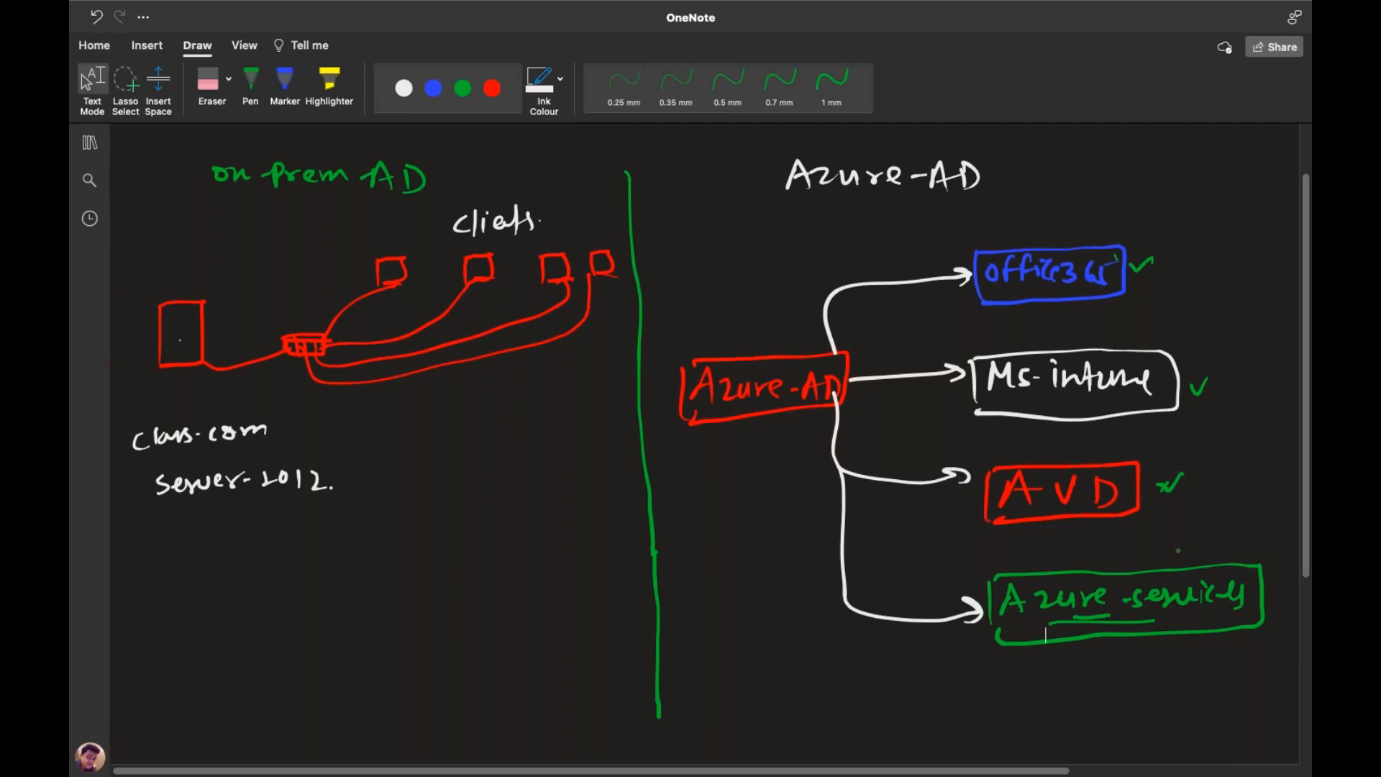
pyautogui.scroll(-5, 1156, 602)
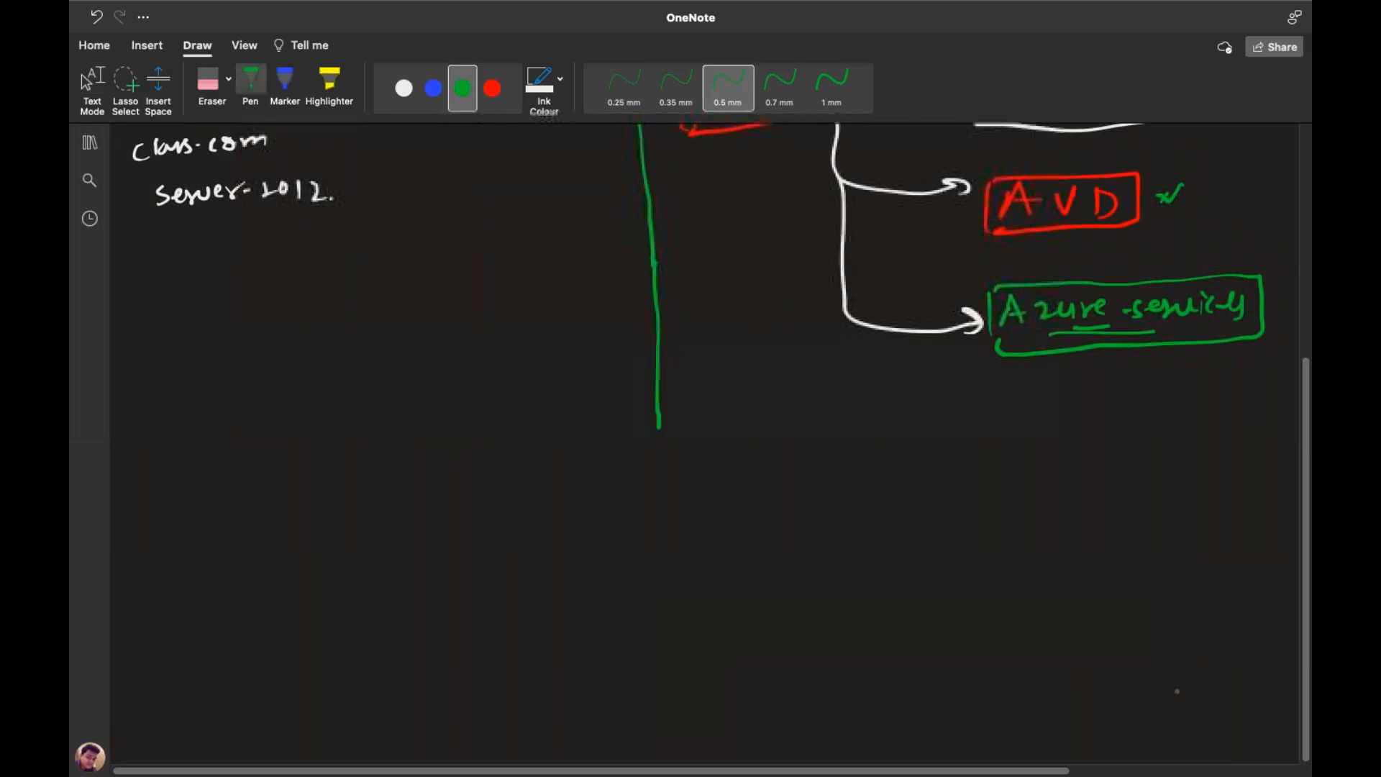
# Handwrite the green heading '(use of Azure-AD for Azure services)' on the blank area below
pyautogui.scroll(-5, 1291, 747)
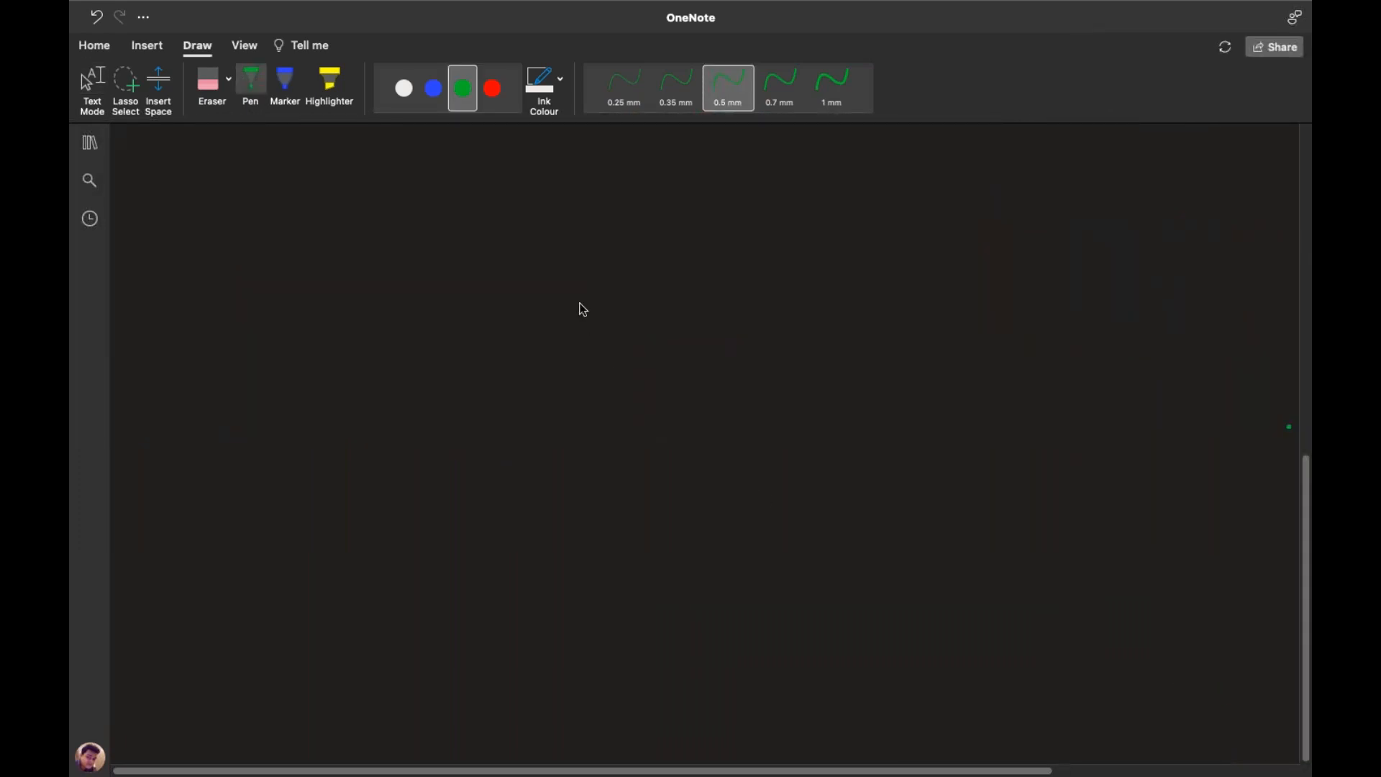
pyautogui.moveTo(536, 178); pyautogui.dragTo(551, 177)
pyautogui.moveTo(567, 180)
pyautogui.mouseDown()
pyautogui.moveTo(555, 194)
pyautogui.moveTo(608, 189)
pyautogui.mouseUp()
pyautogui.moveTo(642, 167); pyautogui.dragTo(631, 203)
pyautogui.moveTo(683, 200); pyautogui.dragTo(703, 193)
pyautogui.moveTo(710, 178); pyautogui.dragTo(788, 192)
pyautogui.moveTo(794, 189); pyautogui.dragTo(814, 189)
pyautogui.moveTo(820, 200); pyautogui.dragTo(867, 184)
pyautogui.moveTo(893, 165); pyautogui.dragTo(881, 199)
pyautogui.moveTo(903, 183)
pyautogui.mouseDown()
pyautogui.moveTo(1086, 206)
pyautogui.moveTo(1195, 189)
pyautogui.moveTo(1189, 172)
pyautogui.moveTo(1195, 219)
pyautogui.mouseUp()
pyautogui.moveTo(545, 164); pyautogui.dragTo(538, 212)
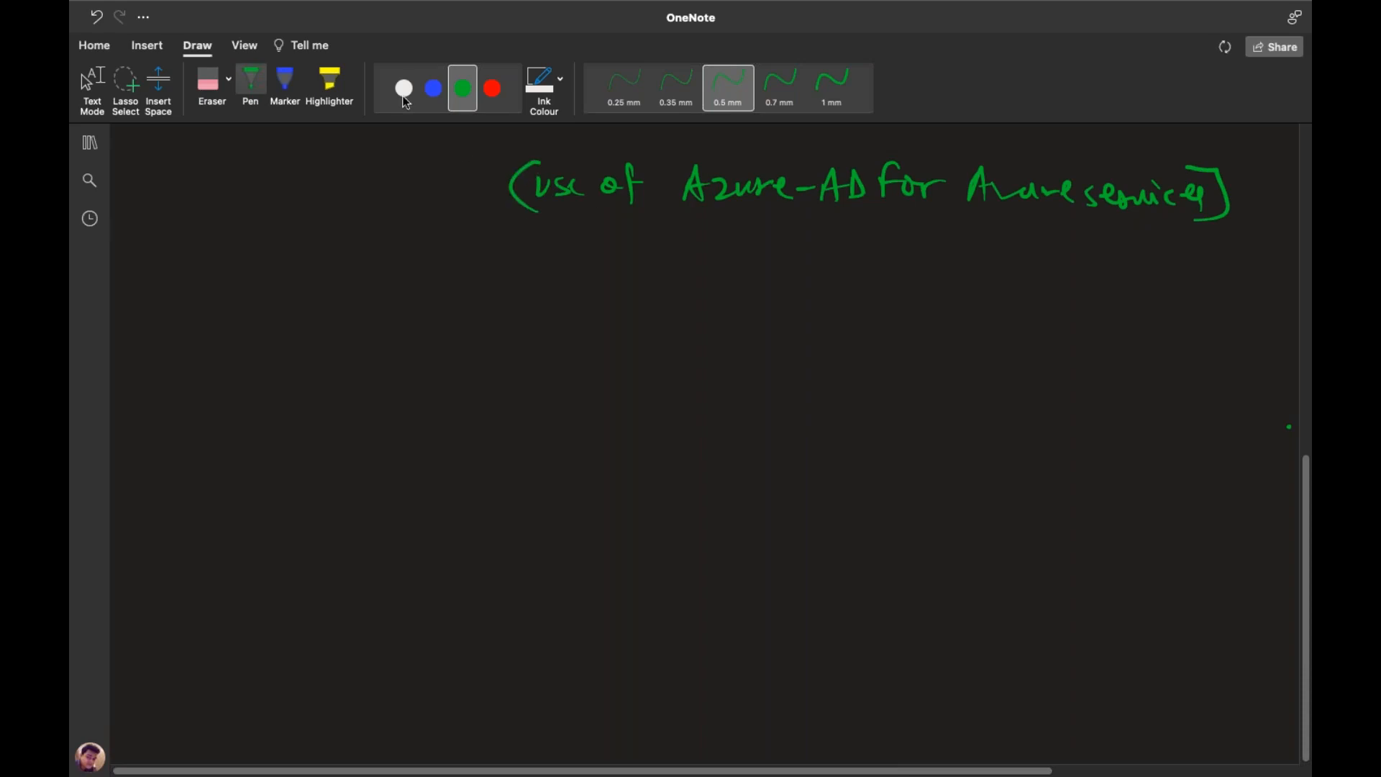
# Draw a large red rectangle under the heading and write 'Root AC' above it in blue
pyautogui.click(493, 89)
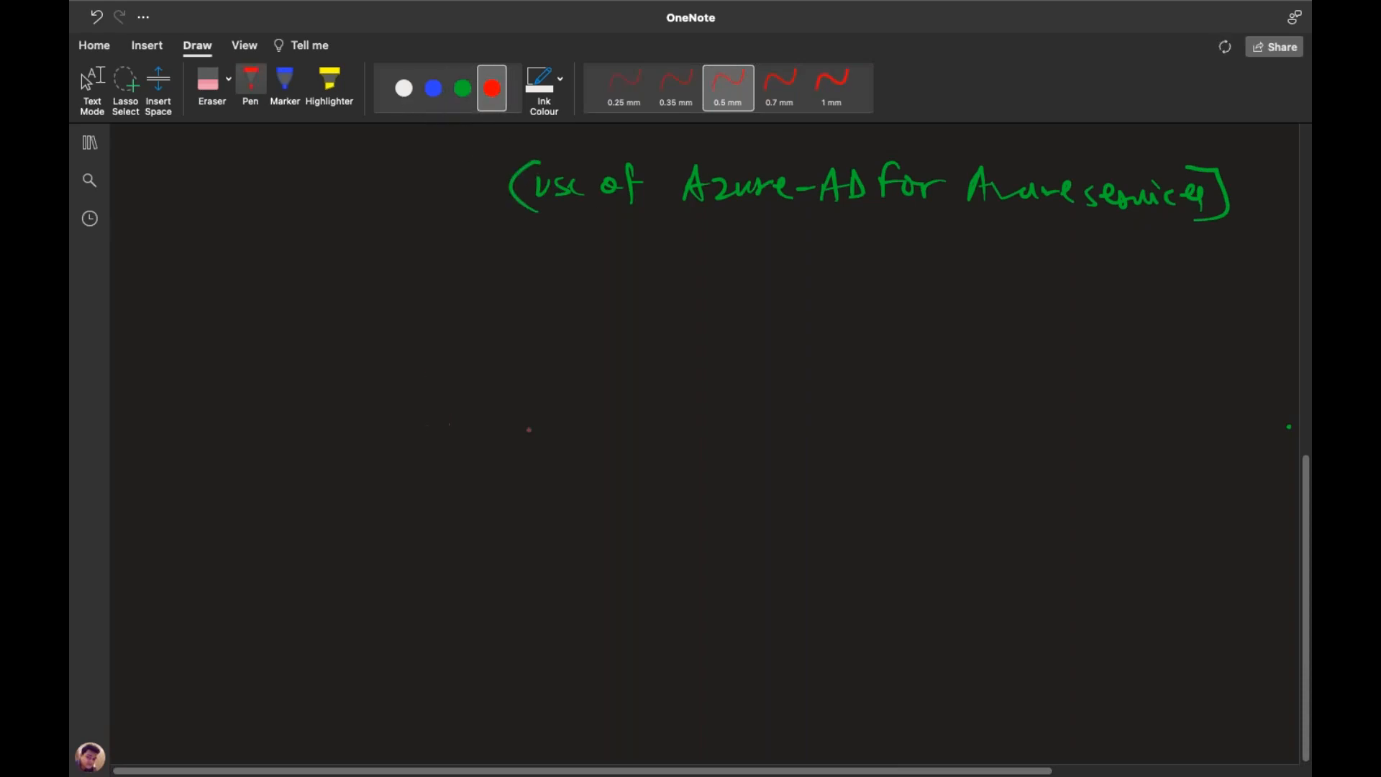
pyautogui.moveTo(494, 303)
pyautogui.mouseDown()
pyautogui.moveTo(459, 534)
pyautogui.moveTo(634, 299)
pyautogui.moveTo(889, 302)
pyautogui.moveTo(877, 512)
pyautogui.moveTo(462, 533)
pyautogui.mouseUp()
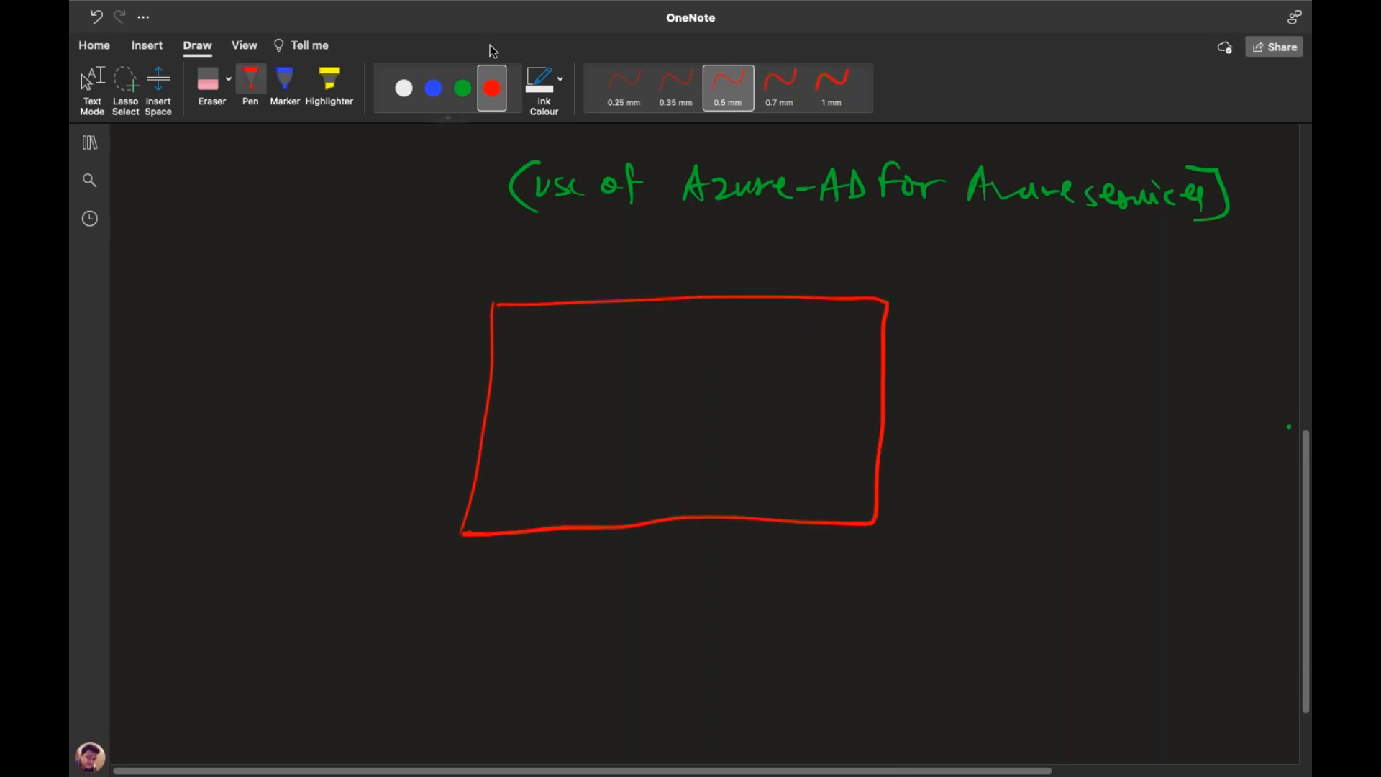
pyautogui.click(462, 88)
pyautogui.click(433, 87)
pyautogui.moveTo(611, 253); pyautogui.dragTo(632, 285)
pyautogui.moveTo(634, 272); pyautogui.dragTo(658, 276)
pyautogui.moveTo(650, 256); pyautogui.dragTo(673, 267)
pyautogui.moveTo(702, 285)
pyautogui.mouseDown()
pyautogui.moveTo(731, 283)
pyautogui.moveTo(736, 263)
pyautogui.mouseUp()
pyautogui.moveTo(764, 256); pyautogui.dragTo(765, 272)
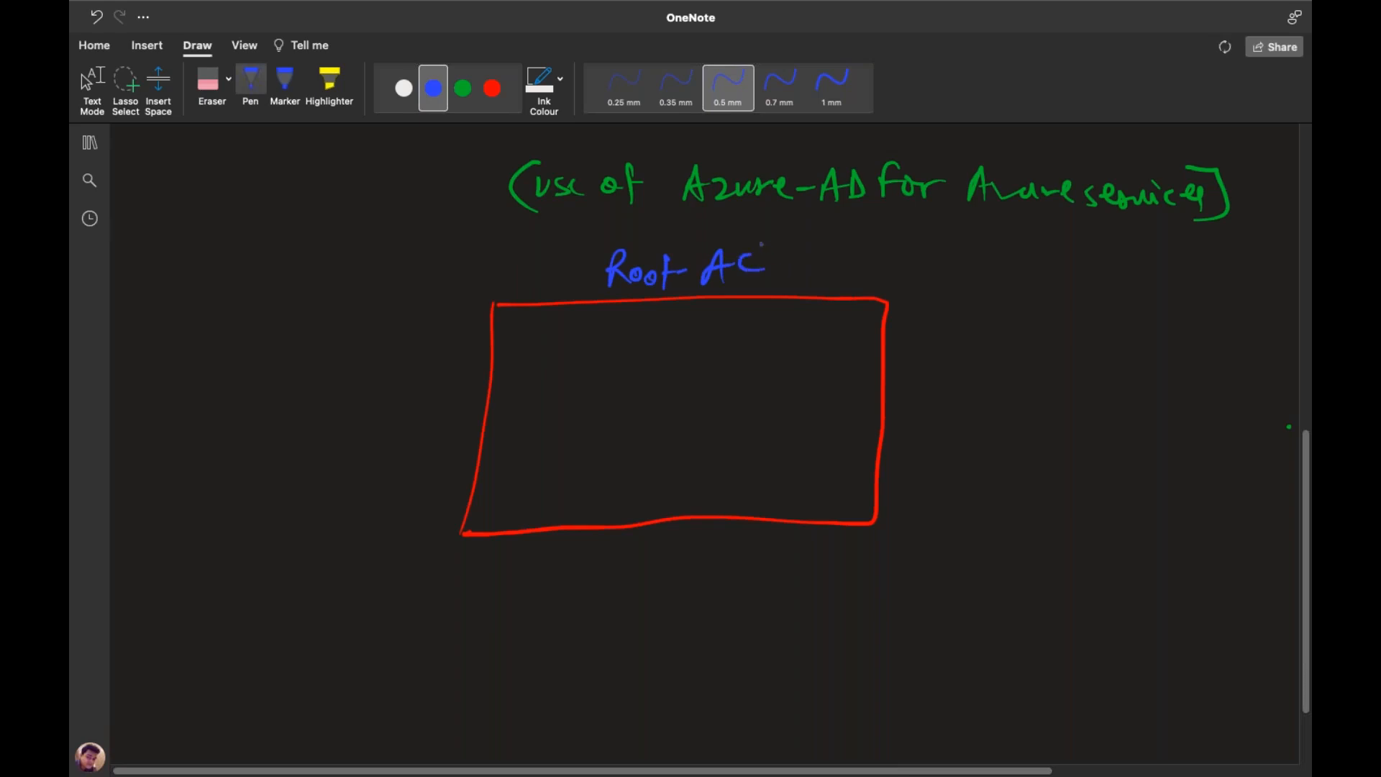
pyautogui.press('Escape')
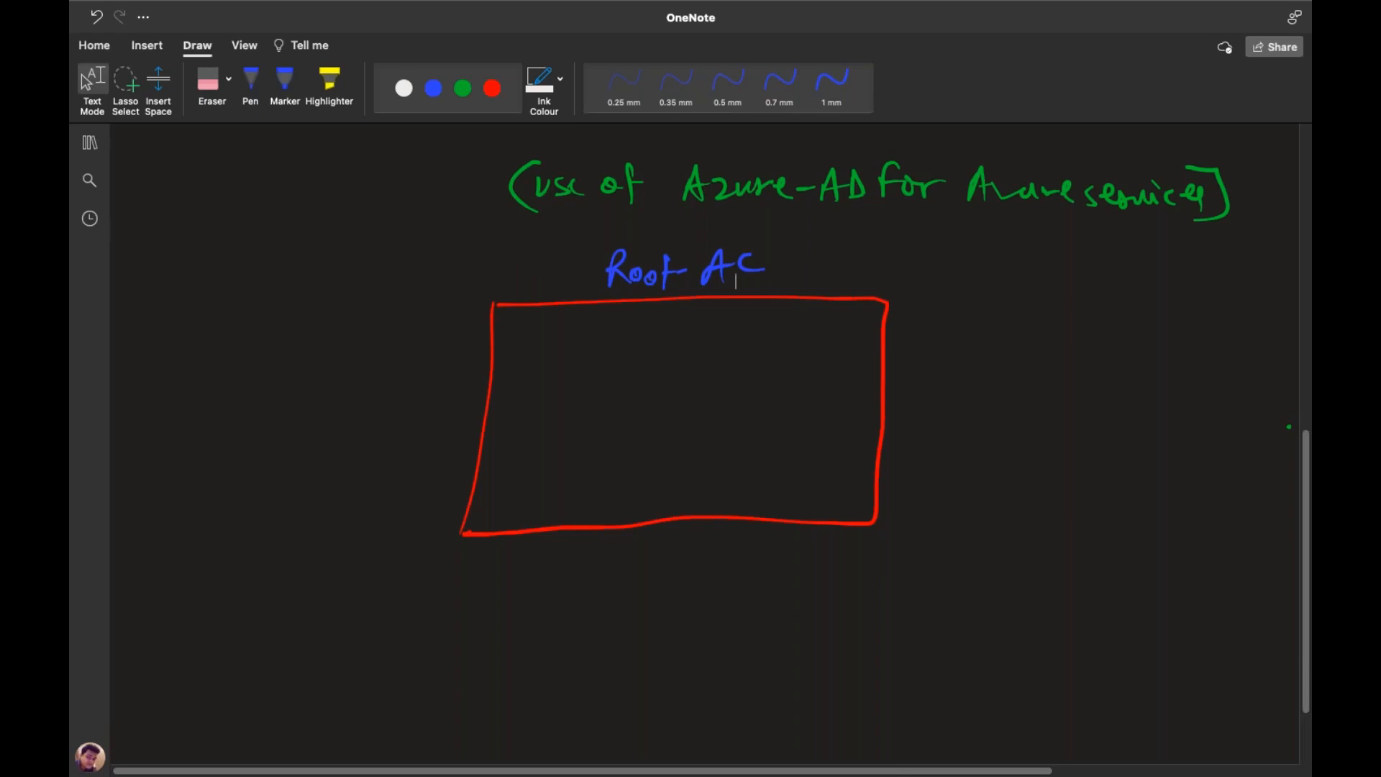
# Sketch vm, SQL, stg and Net in white inside the box and add a red-boxed ABC user
pyautogui.click(404, 88)
pyautogui.moveTo(512, 338)
pyautogui.mouseDown()
pyautogui.moveTo(538, 343)
pyautogui.moveTo(536, 385)
pyautogui.mouseUp()
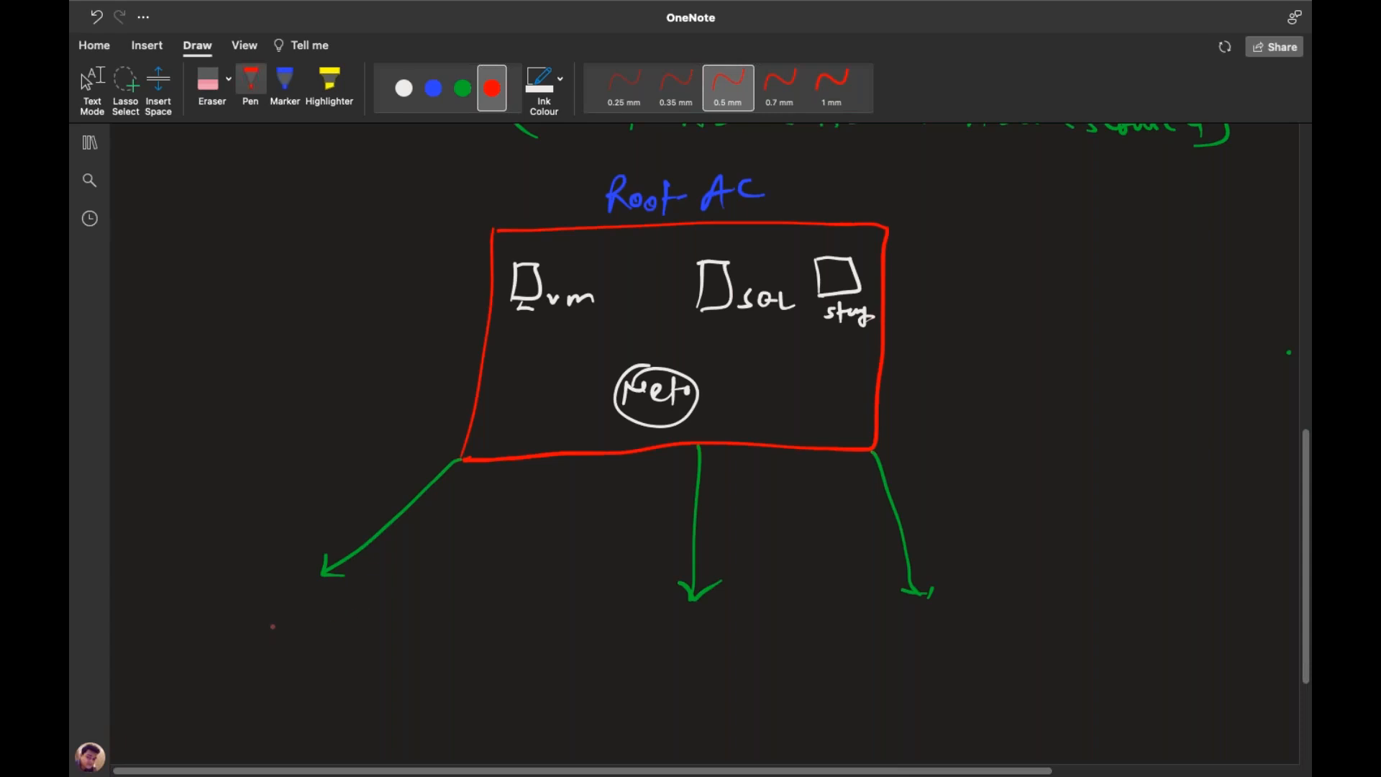
pyautogui.moveTo(276, 632)
pyautogui.mouseDown()
pyautogui.moveTo(291, 608)
pyautogui.moveTo(297, 631)
pyautogui.mouseUp()
pyautogui.moveTo(279, 622); pyautogui.dragTo(294, 620)
pyautogui.moveTo(302, 610)
pyautogui.mouseDown()
pyautogui.moveTo(301, 630)
pyautogui.moveTo(353, 627)
pyautogui.mouseUp()
pyautogui.moveTo(259, 603); pyautogui.dragTo(259, 643)
pyautogui.moveTo(262, 601)
pyautogui.mouseDown()
pyautogui.moveTo(335, 602)
pyautogui.moveTo(326, 641)
pyautogui.moveTo(249, 646)
pyautogui.mouseUp()
# Add the boxed XYZ and Test users and write 'subscription' after Root AC
pyautogui.moveTo(676, 628); pyautogui.dragTo(663, 645)
pyautogui.moveTo(684, 627); pyautogui.dragTo(702, 625)
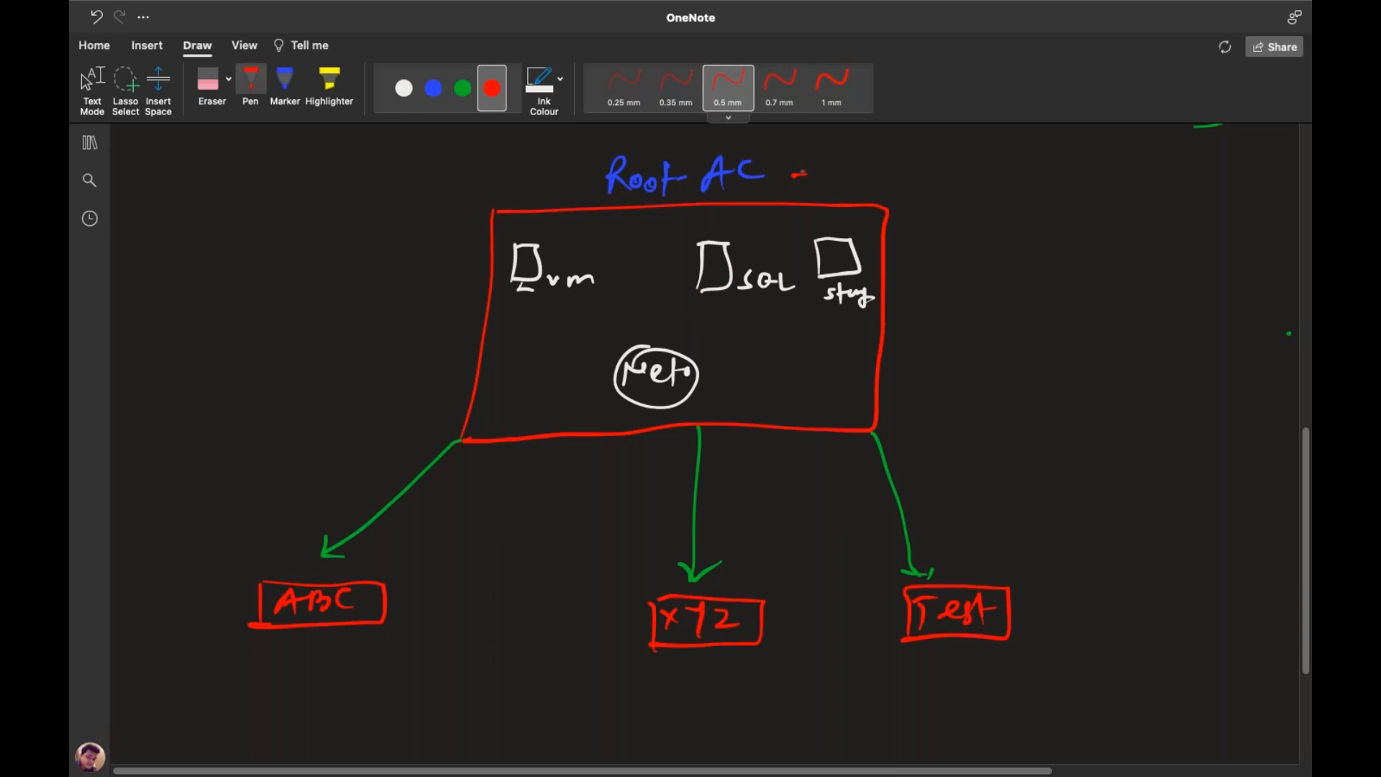
pyautogui.moveTo(840, 167)
pyautogui.mouseDown()
pyautogui.moveTo(826, 184)
pyautogui.moveTo(927, 167)
pyautogui.moveTo(981, 180)
pyautogui.moveTo(954, 196)
pyautogui.mouseUp()
pyautogui.moveTo(898, 149); pyautogui.dragTo(925, 151)
# Write 'AD. user's' in green beside the ABC box
pyautogui.click(463, 88)
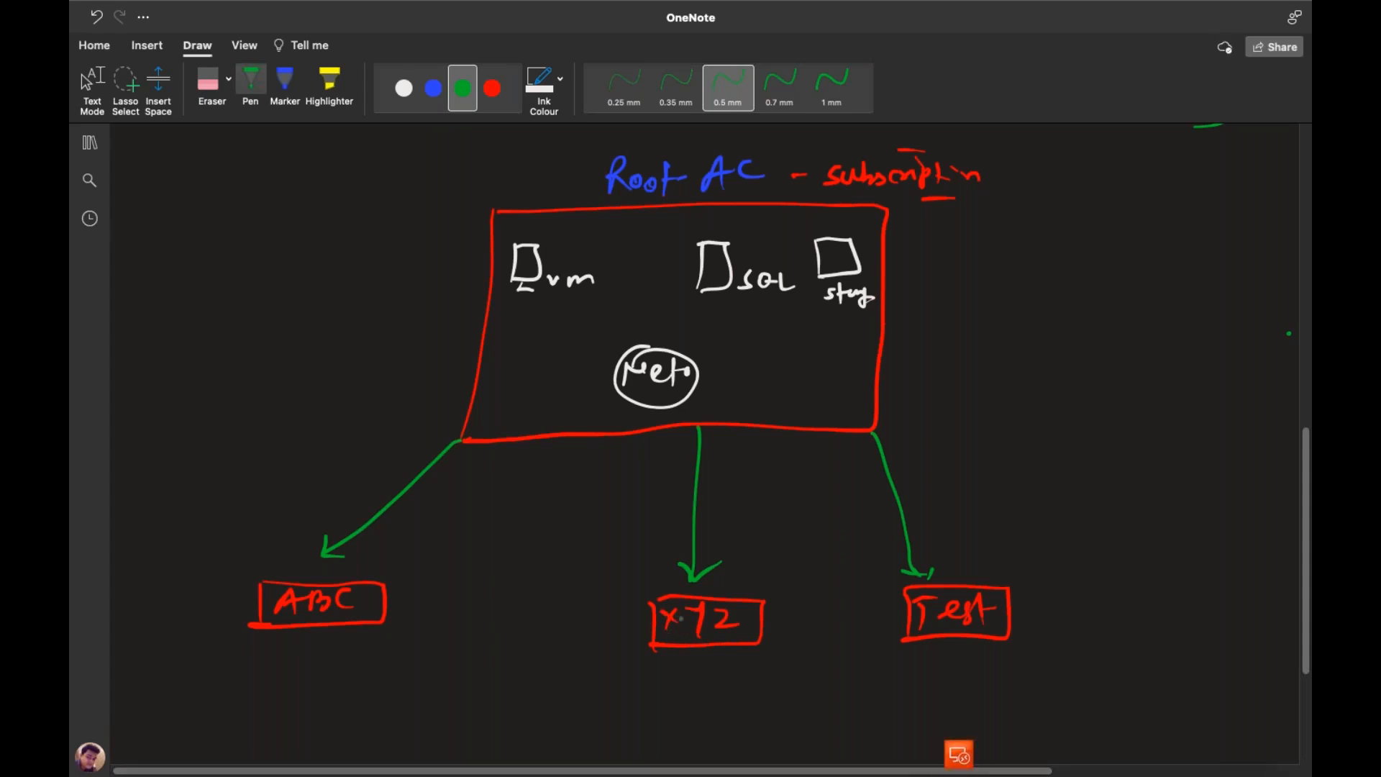
pyautogui.moveTo(133, 597); pyautogui.dragTo(151, 594)
pyautogui.moveTo(154, 573); pyautogui.dragTo(157, 595)
pyautogui.click(181, 584)
pyautogui.moveTo(193, 580); pyautogui.dragTo(255, 563)
pyautogui.moveTo(264, 554); pyautogui.dragTo(266, 559)
pyautogui.moveTo(270, 550); pyautogui.dragTo(284, 561)
pyautogui.click(295, 552)
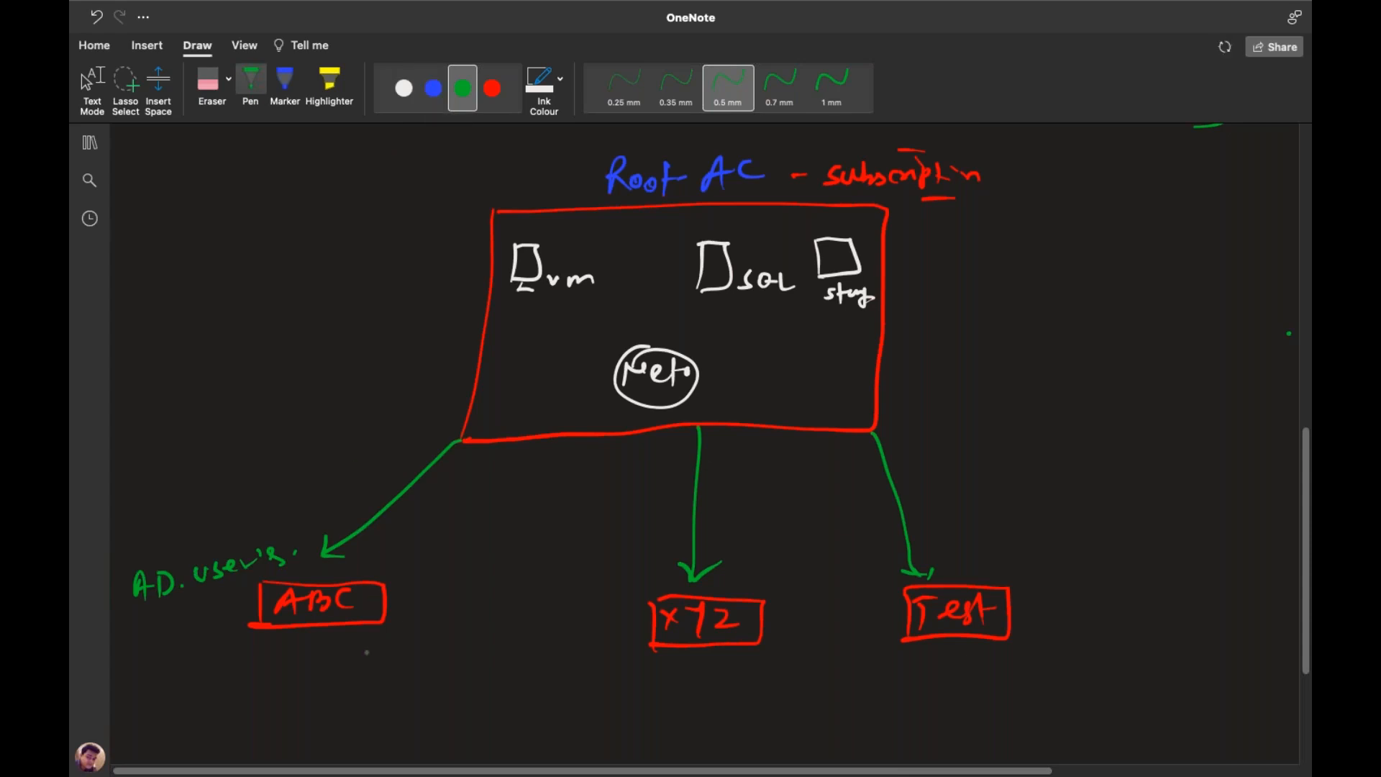
# Draw short green connectors below the ABC, XYZ and Test boxes
pyautogui.moveTo(318, 628); pyautogui.dragTo(320, 652)
pyautogui.moveTo(310, 650); pyautogui.dragTo(326, 661)
pyautogui.moveTo(702, 648); pyautogui.dragTo(706, 676)
pyautogui.moveTo(707, 675); pyautogui.dragTo(709, 687)
pyautogui.moveTo(949, 637); pyautogui.dragTo(949, 664)
pyautogui.moveTo(933, 663); pyautogui.dragTo(951, 678)
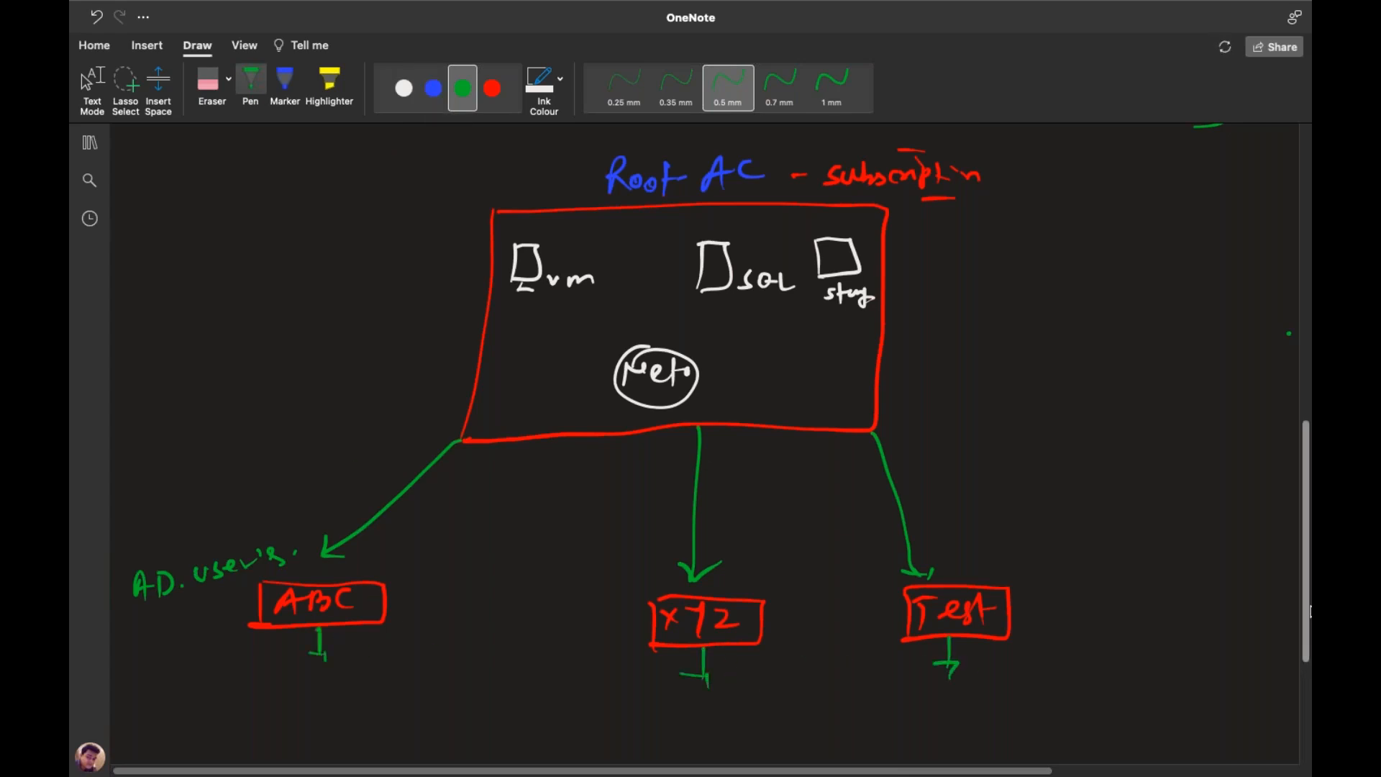
pyautogui.scroll(-5, 1310, 634)
pyautogui.moveTo(1309, 634); pyautogui.dragTo(1310, 612)
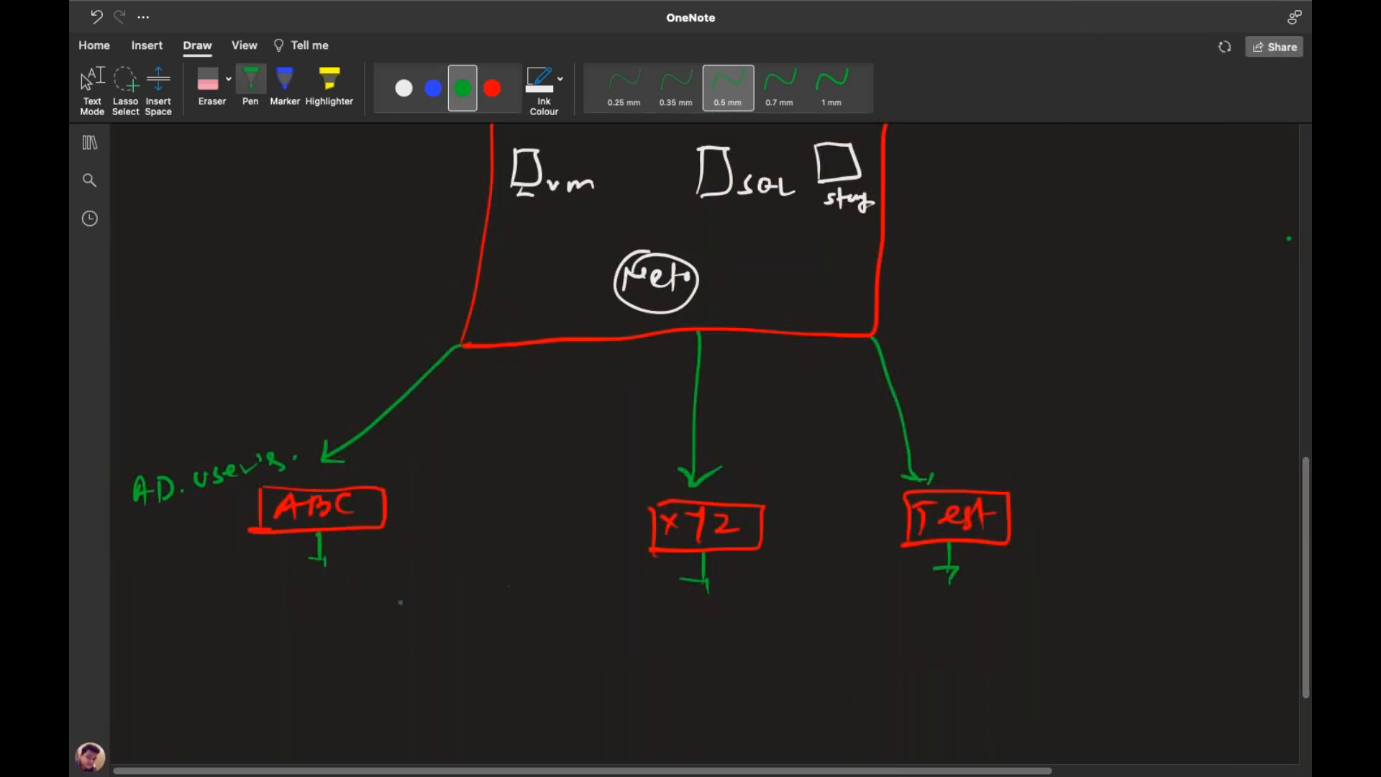
# Write and circle Vm under ABC, storage under XYZ and Networking under Test in green
pyautogui.moveTo(270, 593)
pyautogui.mouseDown()
pyautogui.moveTo(273, 613)
pyautogui.moveTo(283, 593)
pyautogui.mouseUp()
pyautogui.moveTo(291, 611); pyautogui.dragTo(316, 611)
pyautogui.moveTo(285, 578); pyautogui.dragTo(281, 579)
pyautogui.moveTo(682, 617)
pyautogui.mouseDown()
pyautogui.moveTo(674, 638)
pyautogui.moveTo(687, 642)
pyautogui.mouseUp()
pyautogui.moveTo(694, 627)
pyautogui.mouseDown()
pyautogui.moveTo(738, 629)
pyautogui.moveTo(736, 647)
pyautogui.mouseUp()
pyautogui.click(743, 628)
pyautogui.moveTo(756, 627); pyautogui.dragTo(767, 620)
pyautogui.moveTo(682, 599)
pyautogui.mouseDown()
pyautogui.moveTo(657, 639)
pyautogui.moveTo(678, 595)
pyautogui.mouseUp()
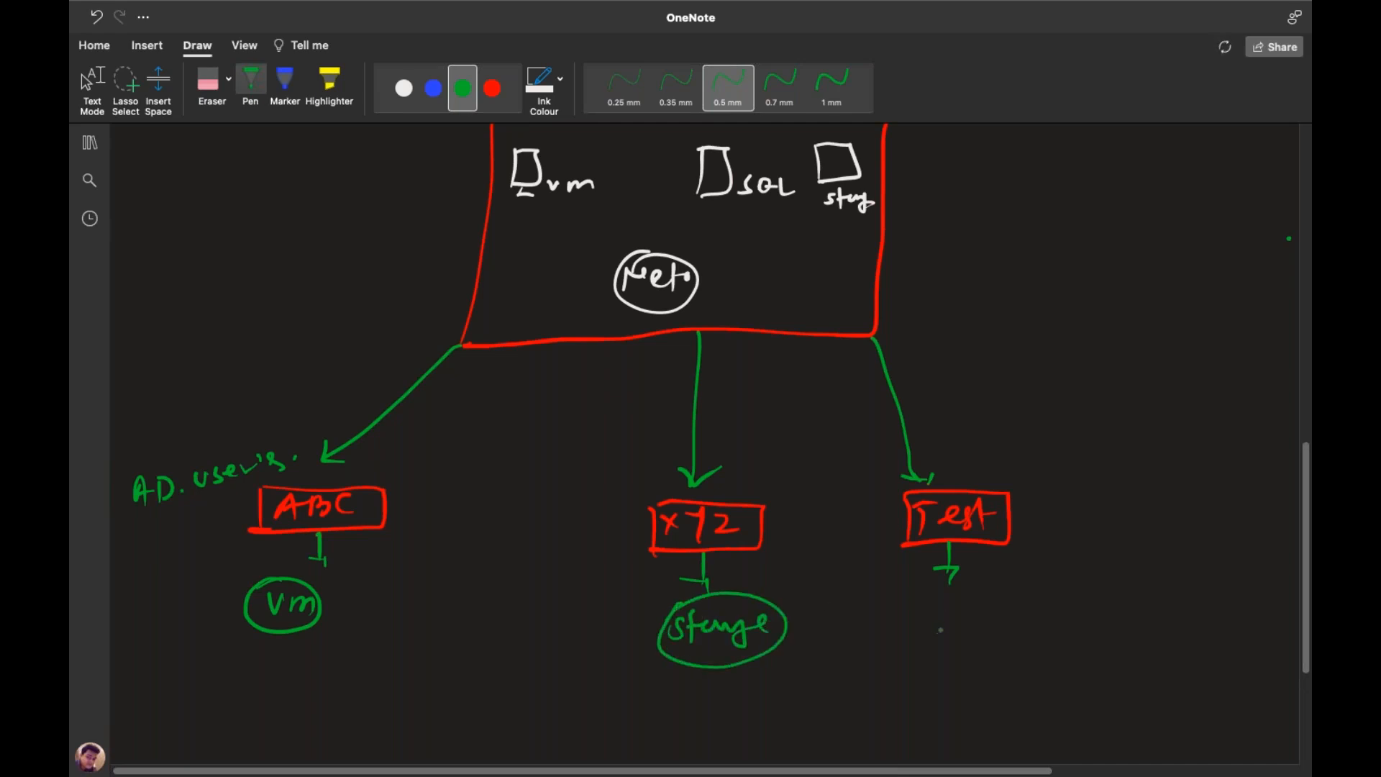
pyautogui.moveTo(933, 641)
pyautogui.mouseDown()
pyautogui.moveTo(951, 616)
pyautogui.moveTo(1073, 607)
pyautogui.moveTo(1110, 618)
pyautogui.moveTo(1118, 646)
pyautogui.mouseUp()
pyautogui.moveTo(986, 590)
pyautogui.mouseDown()
pyautogui.moveTo(918, 618)
pyautogui.moveTo(1089, 672)
pyautogui.moveTo(971, 590)
pyautogui.mouseUp()
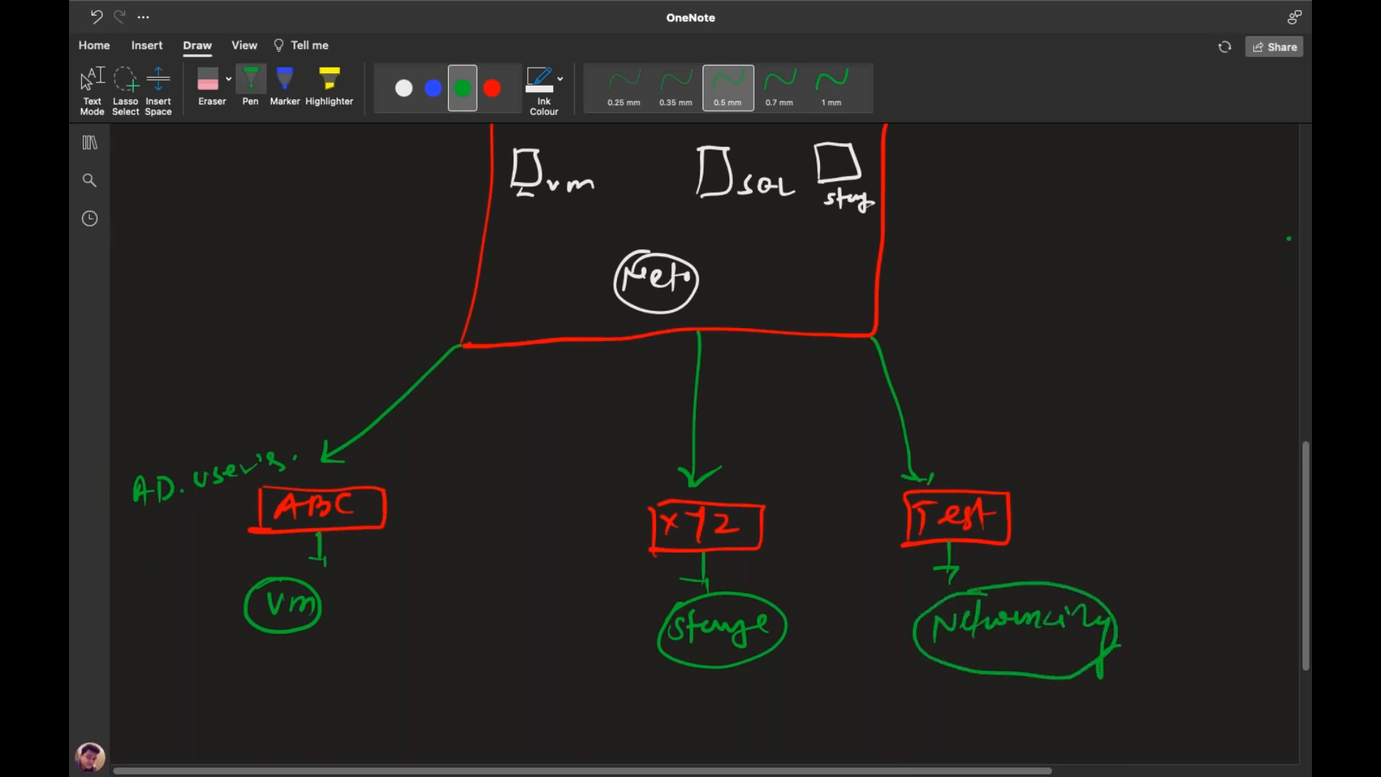
# Underline the 'AD. user's' label and add green dashes beside each user box and resource
pyautogui.moveTo(179, 465); pyautogui.dragTo(259, 453)
pyautogui.moveTo(167, 514); pyautogui.dragTo(256, 496)
pyautogui.moveTo(409, 510); pyautogui.dragTo(433, 503)
pyautogui.moveTo(777, 529); pyautogui.dragTo(798, 522)
pyautogui.moveTo(1041, 533); pyautogui.dragTo(1065, 530)
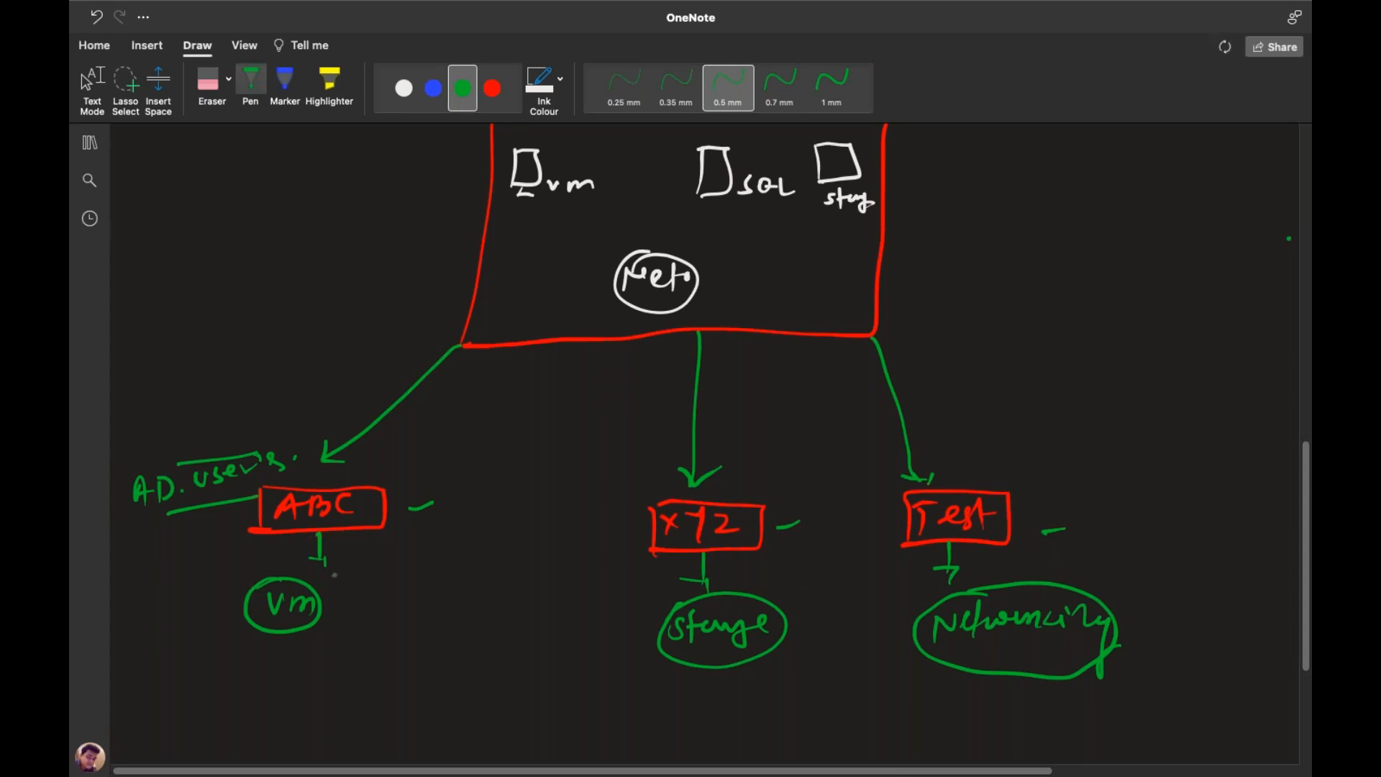
pyautogui.moveTo(328, 617); pyautogui.dragTo(345, 612)
pyautogui.moveTo(1002, 645); pyautogui.dragTo(1027, 642)
pyautogui.press('Escape')
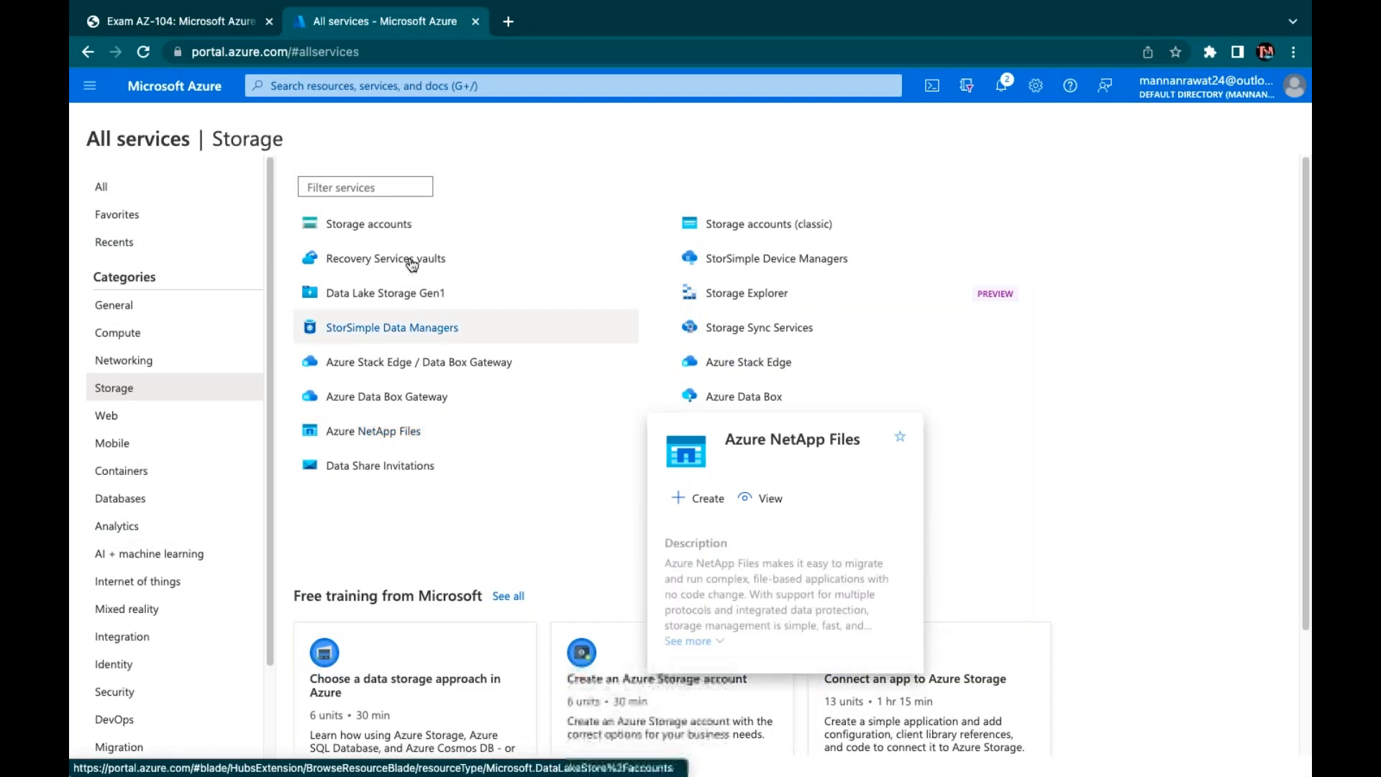
# Show the Security services and tick the old abc, aws, azure, class and cloud guest users
pyautogui.scroll(-2, 115, 546)
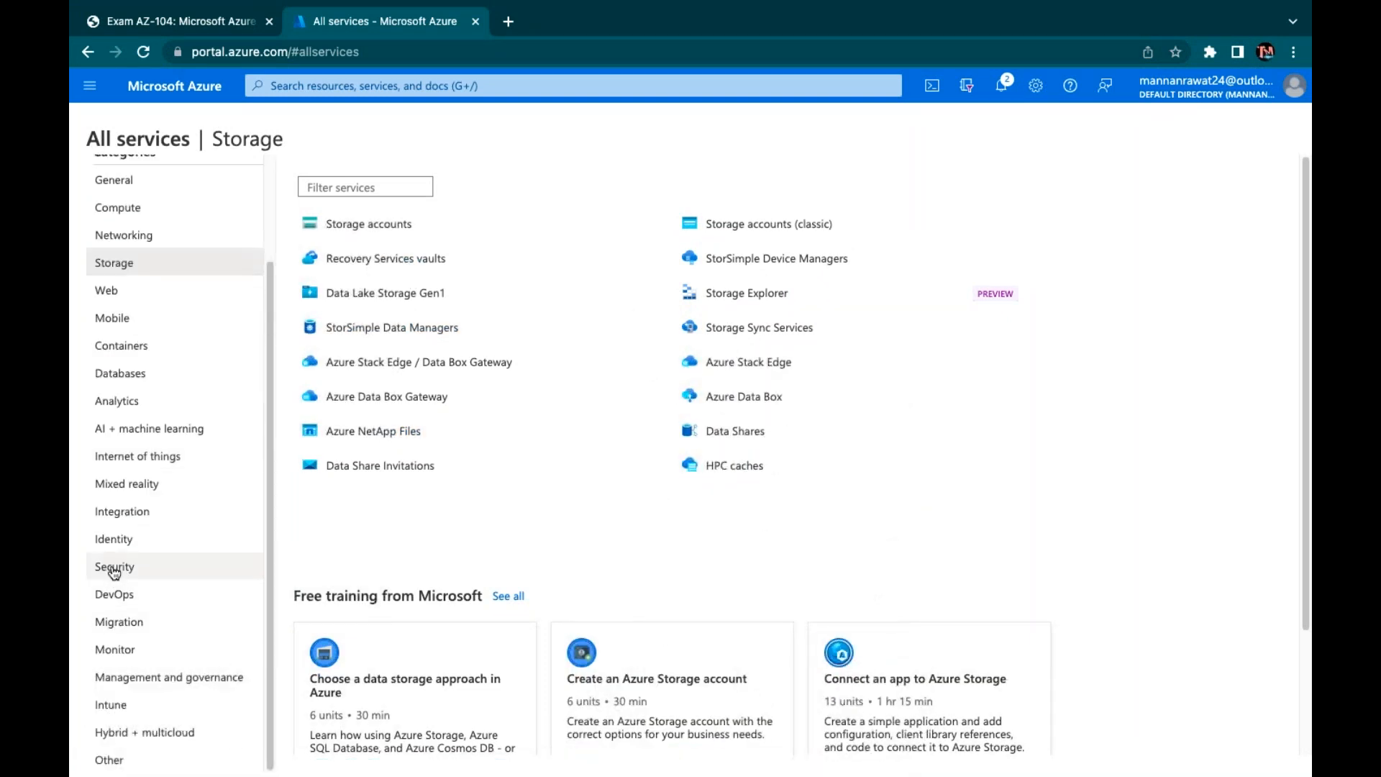
pyautogui.click(113, 575)
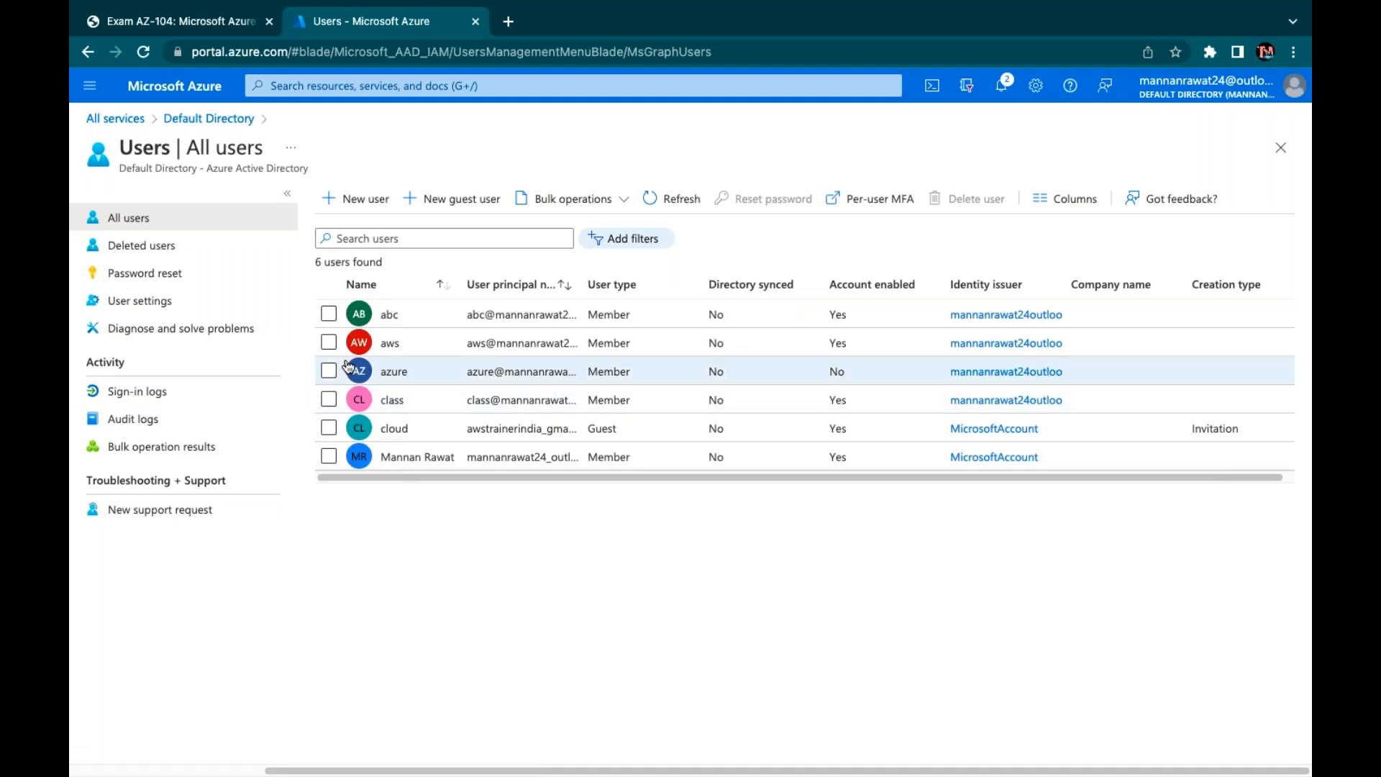
pyautogui.click(329, 315)
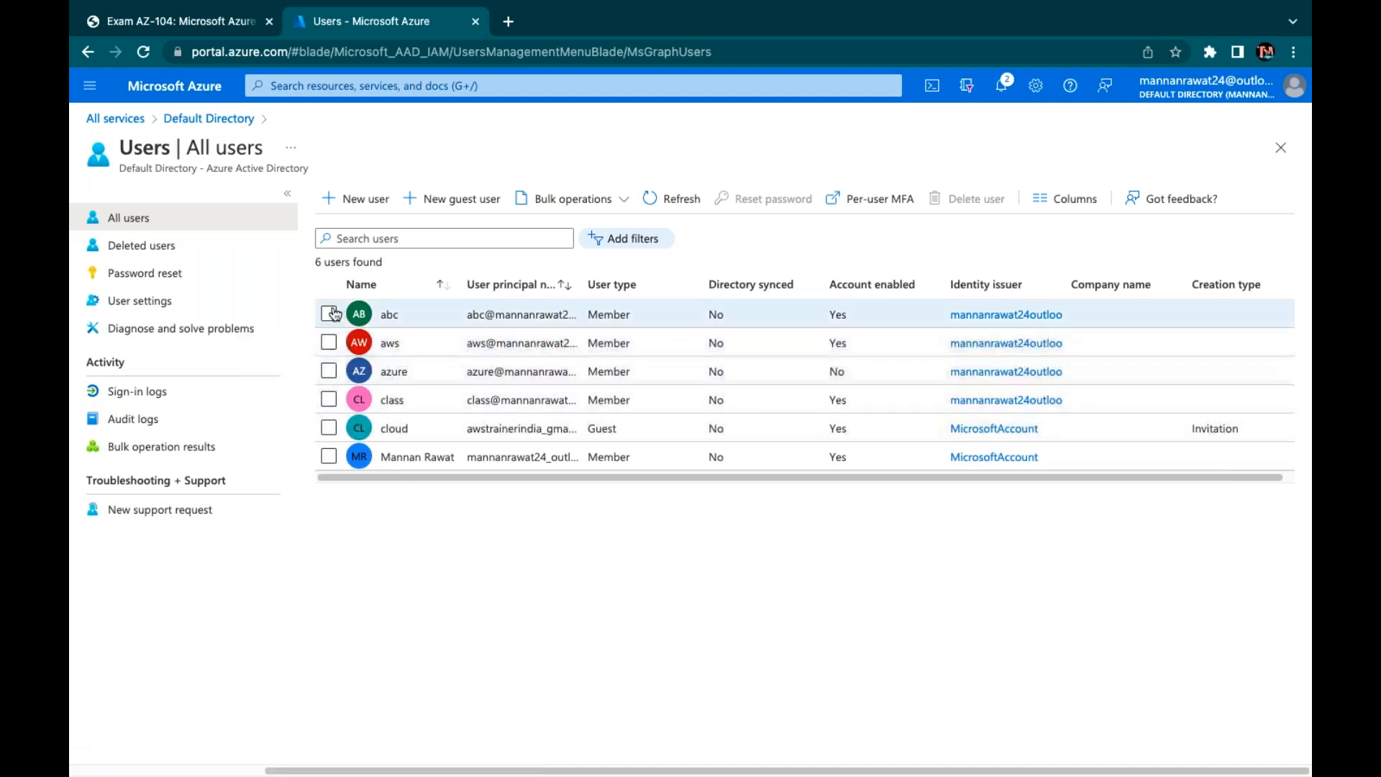
pyautogui.click(329, 342)
pyautogui.click(329, 371)
pyautogui.click(329, 400)
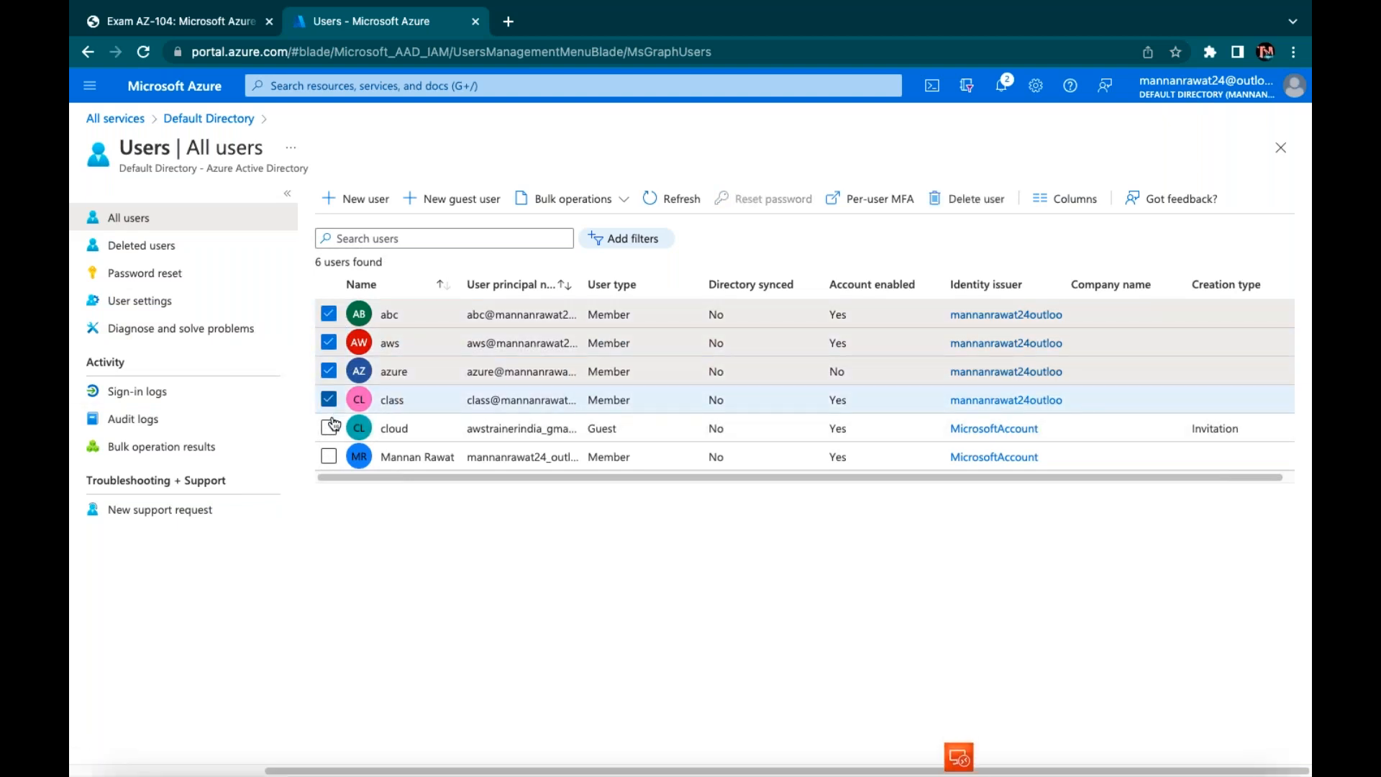
pyautogui.click(329, 428)
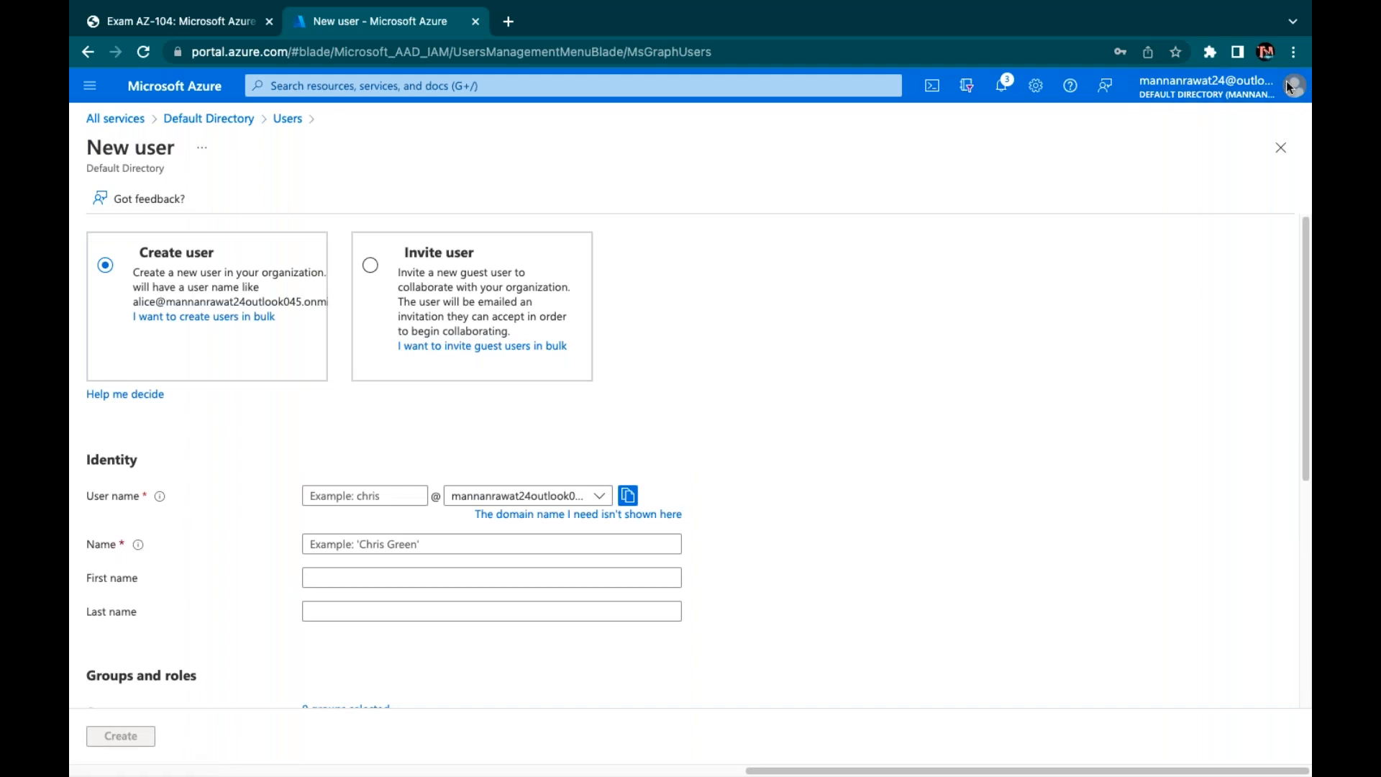
# Give user abc a self-chosen initial password and create the user
pyautogui.scroll(-5, 308, 317)
pyautogui.click(307, 320)
pyautogui.click(314, 359)
pyautogui.write('******')
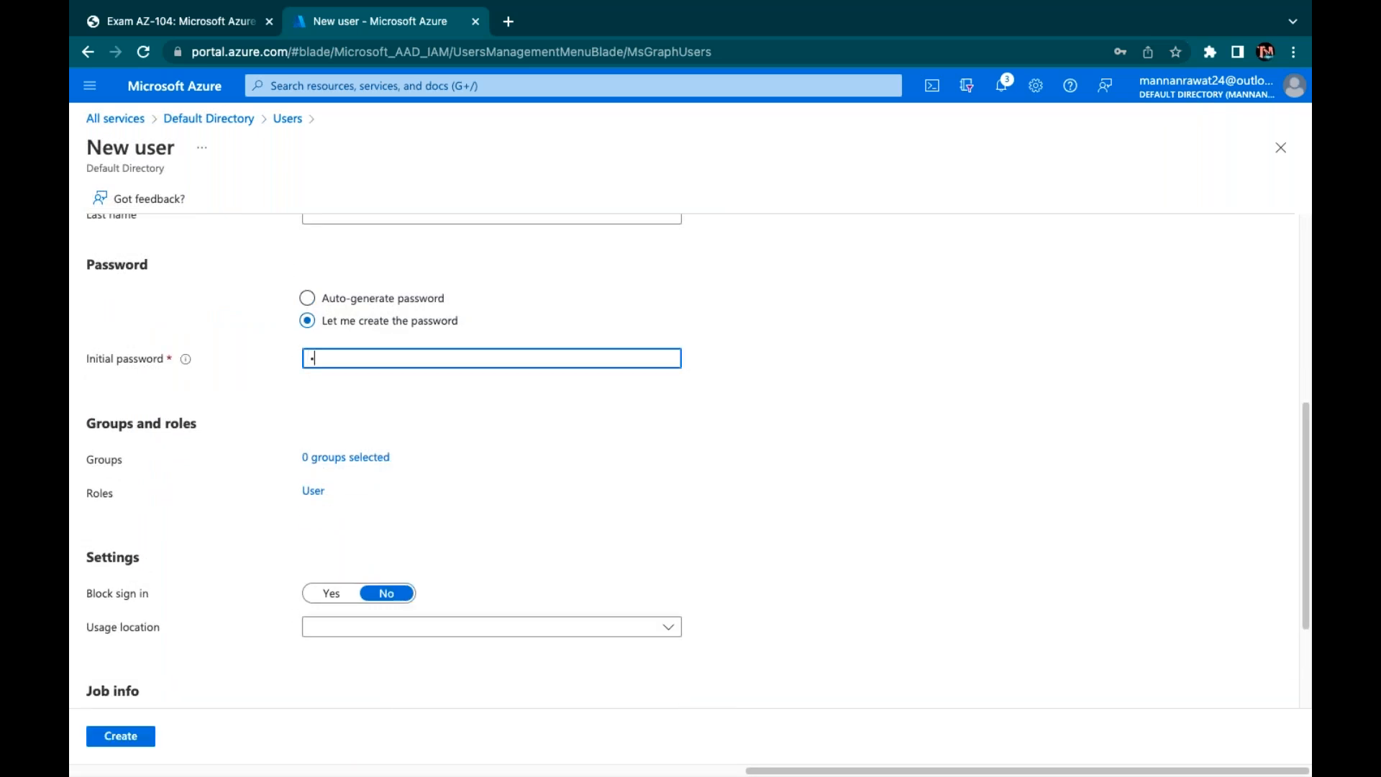
pyautogui.write('***')
pyautogui.scroll(5, 427, 457)
pyautogui.scroll(-1, 426, 457)
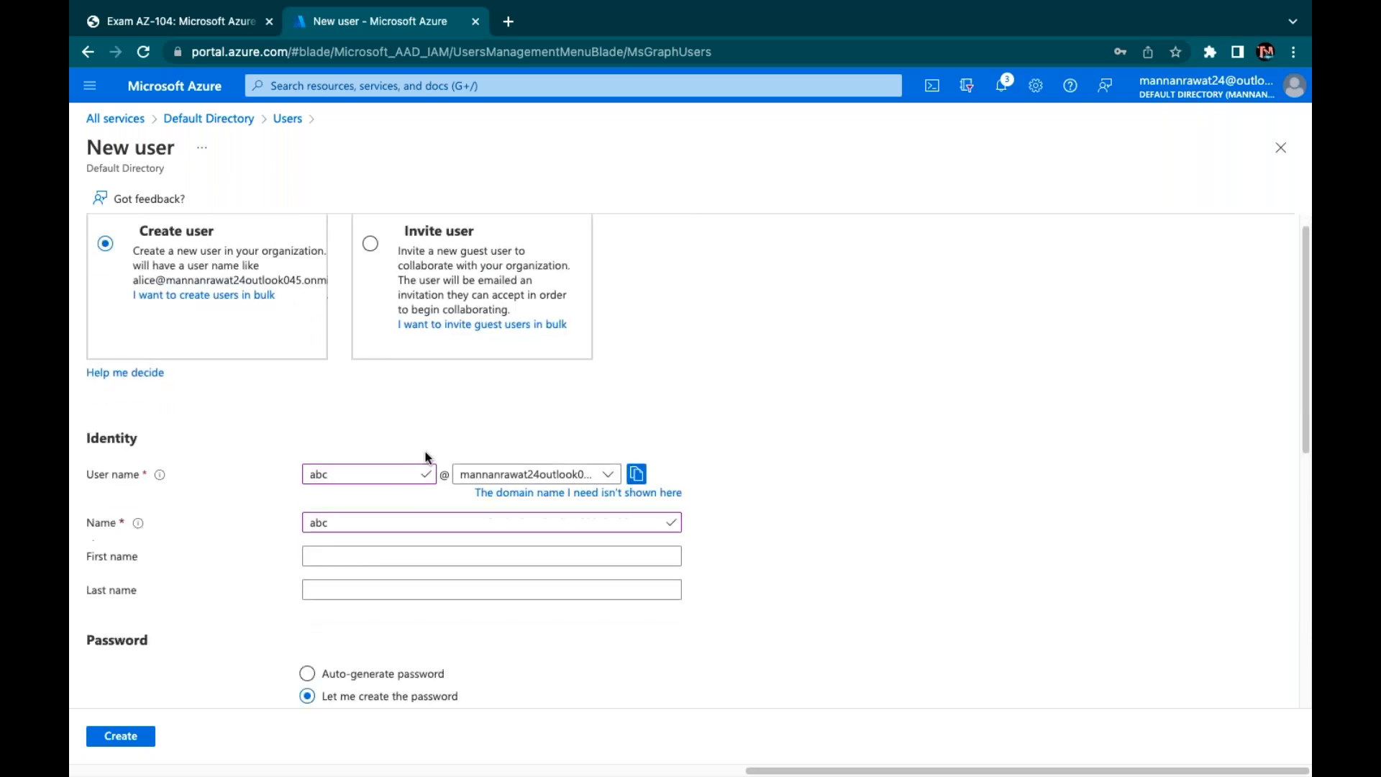
pyautogui.click(120, 735)
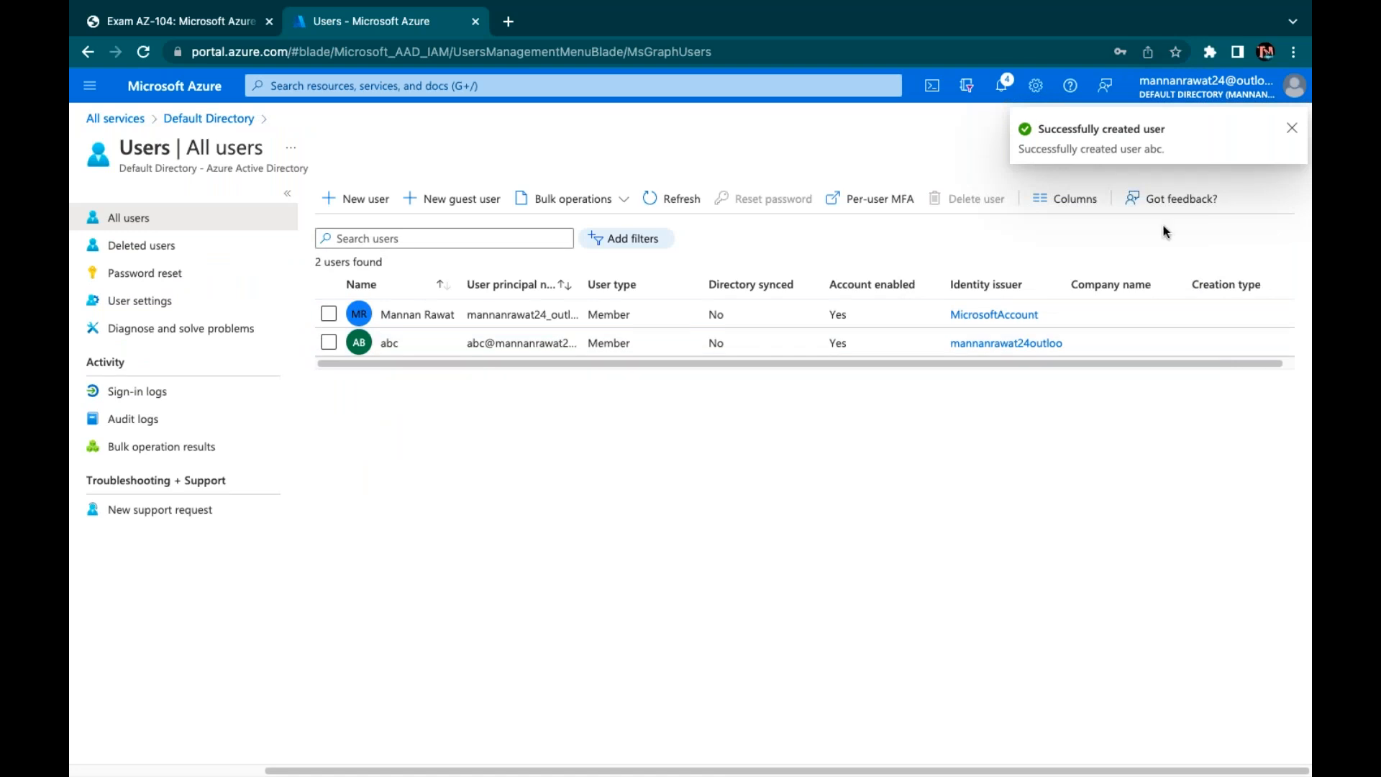
# Copy abc's sign-in address (UPN) from its user profile
pyautogui.click(389, 345)
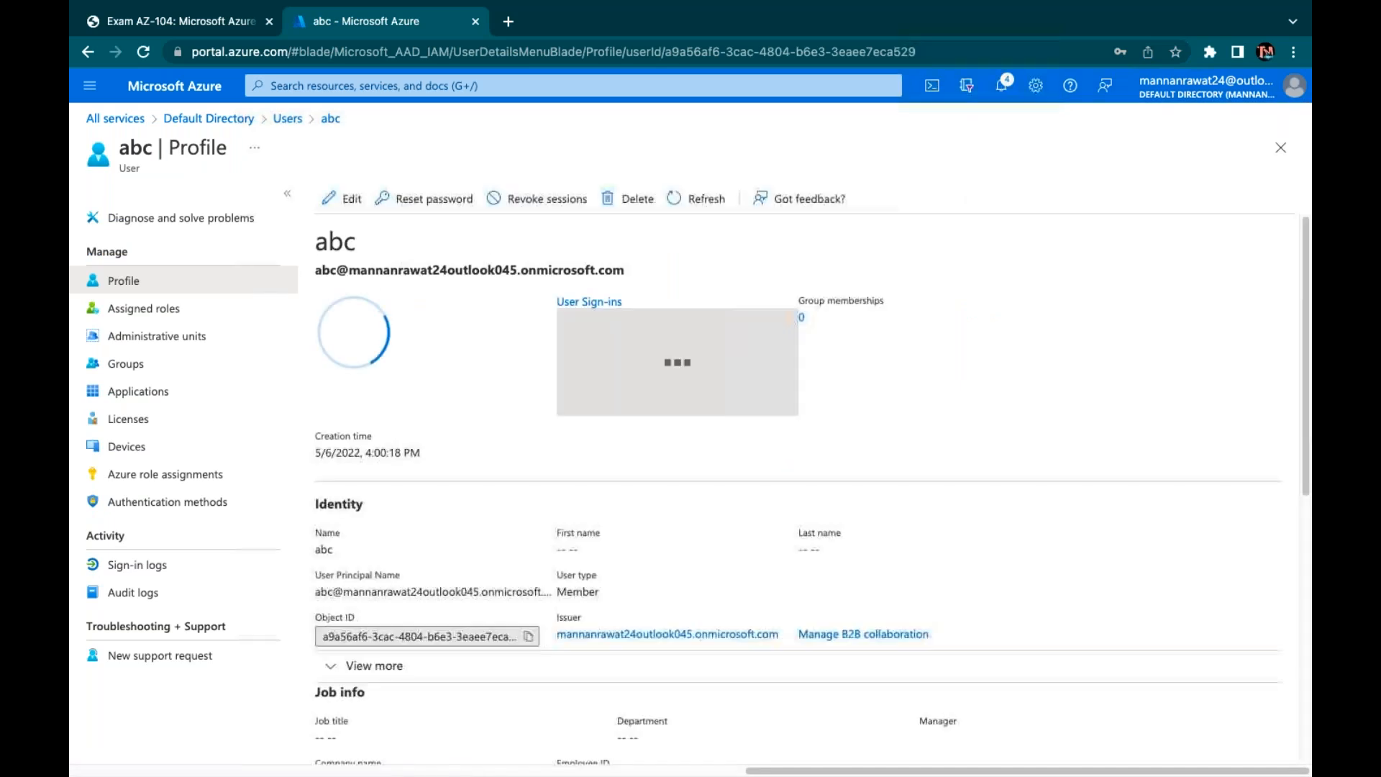
pyautogui.moveTo(624, 270); pyautogui.dragTo(311, 278)
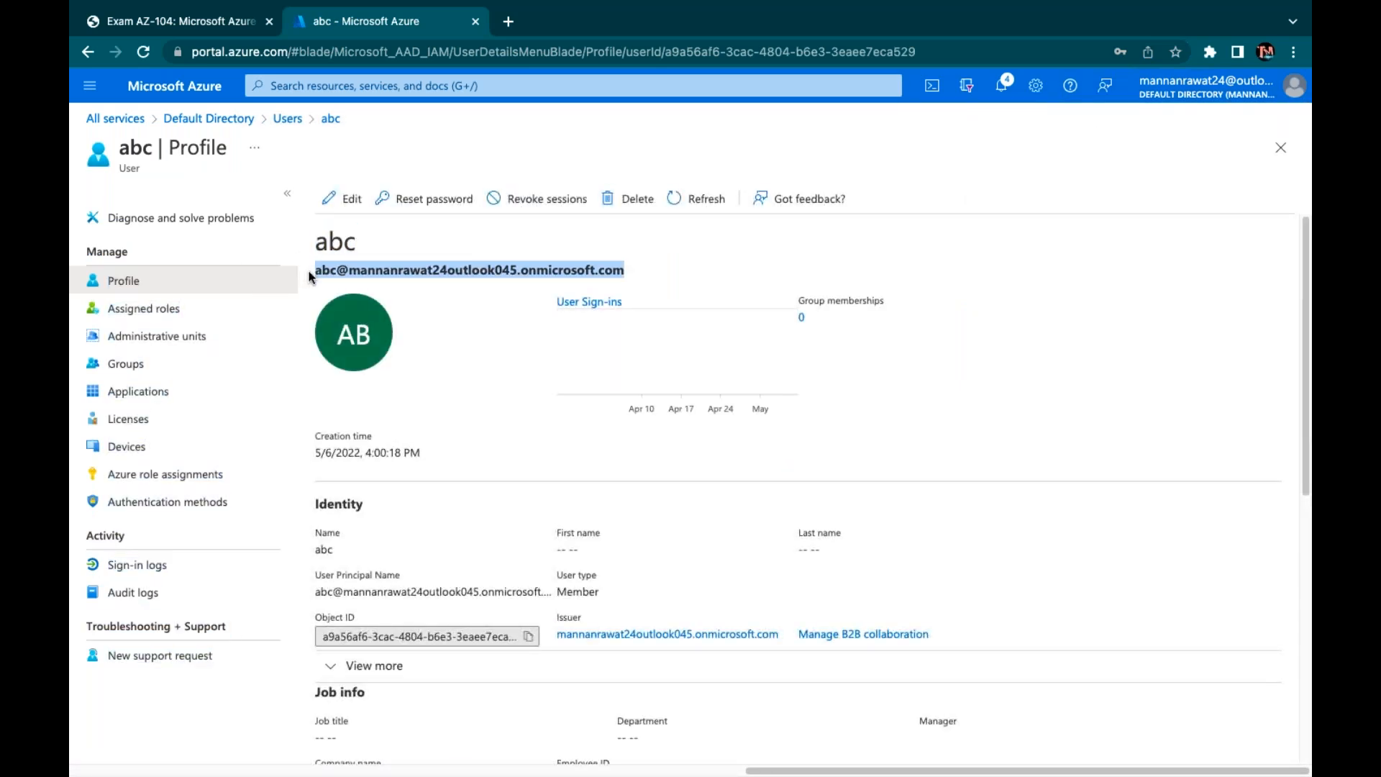
pyautogui.rightClick(374, 262)
pyautogui.click(403, 299)
pyautogui.click(509, 21)
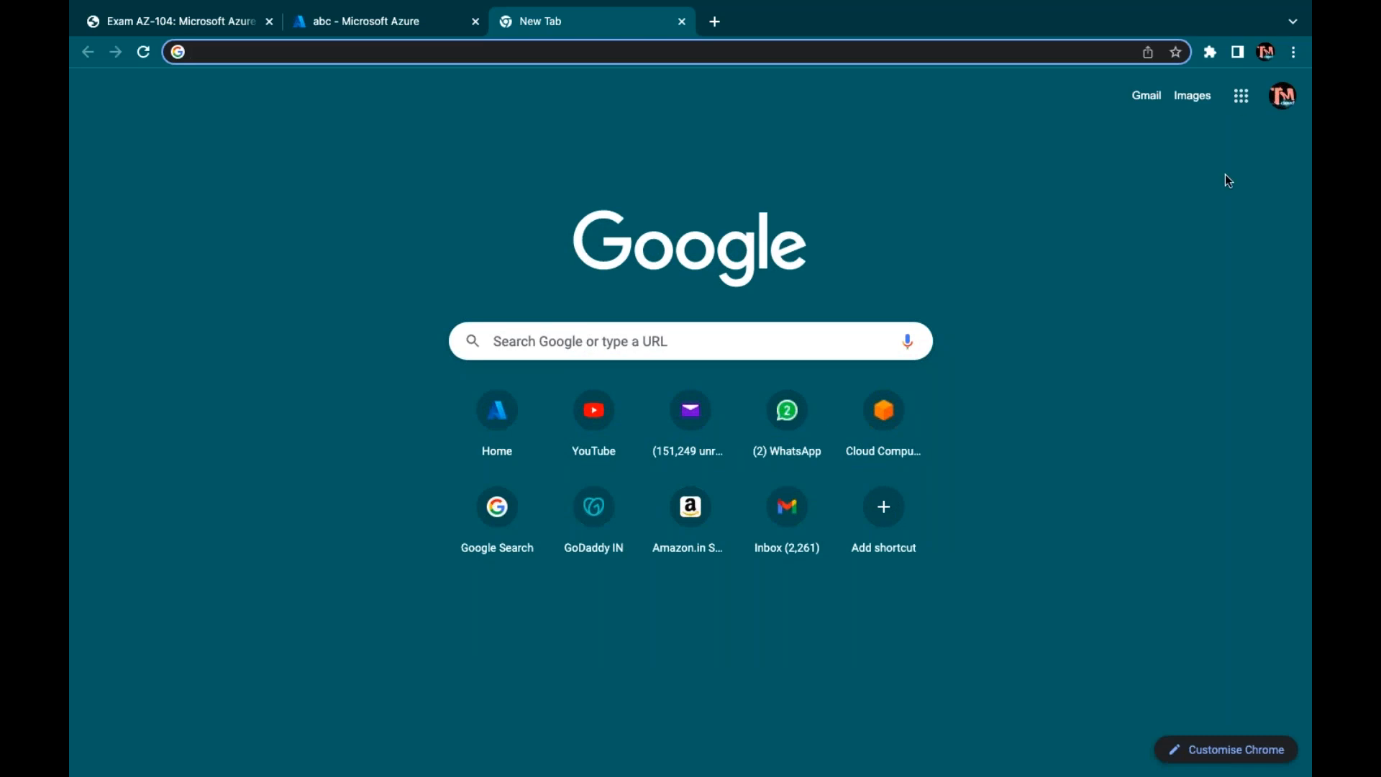
# In a new incognito window, sign in to portal.azure.com as abc with the temporary password
pyautogui.click(1293, 52)
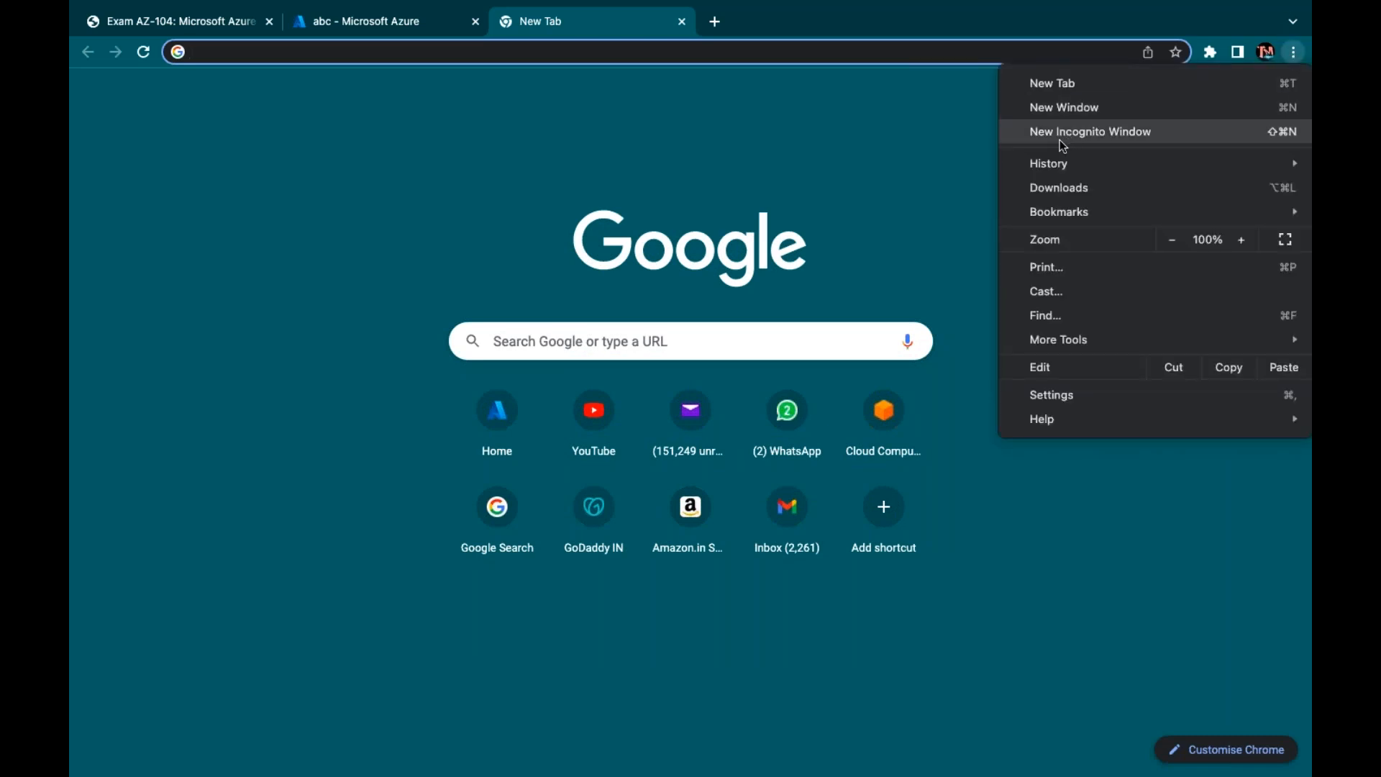
pyautogui.click(1068, 132)
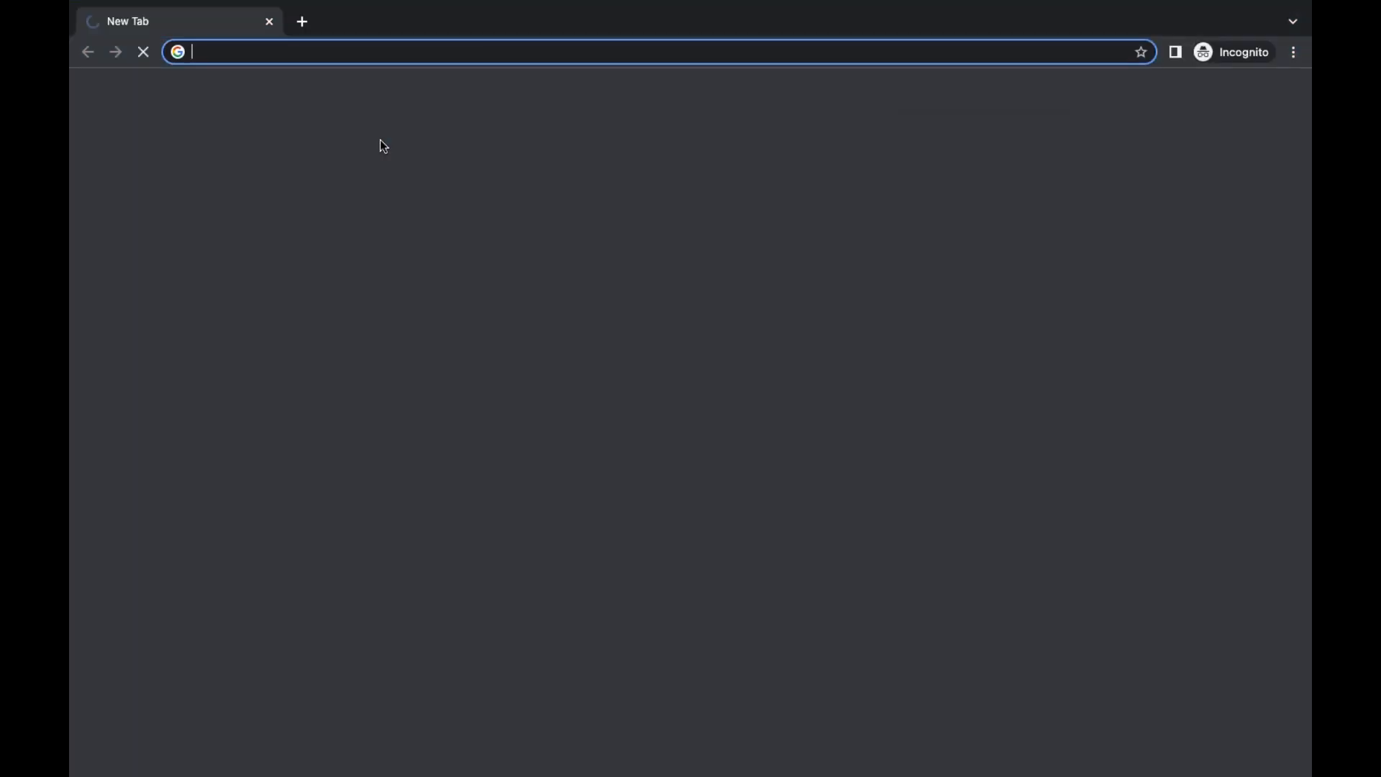
pyautogui.write('portal.azure.com')
pyautogui.press('Return')
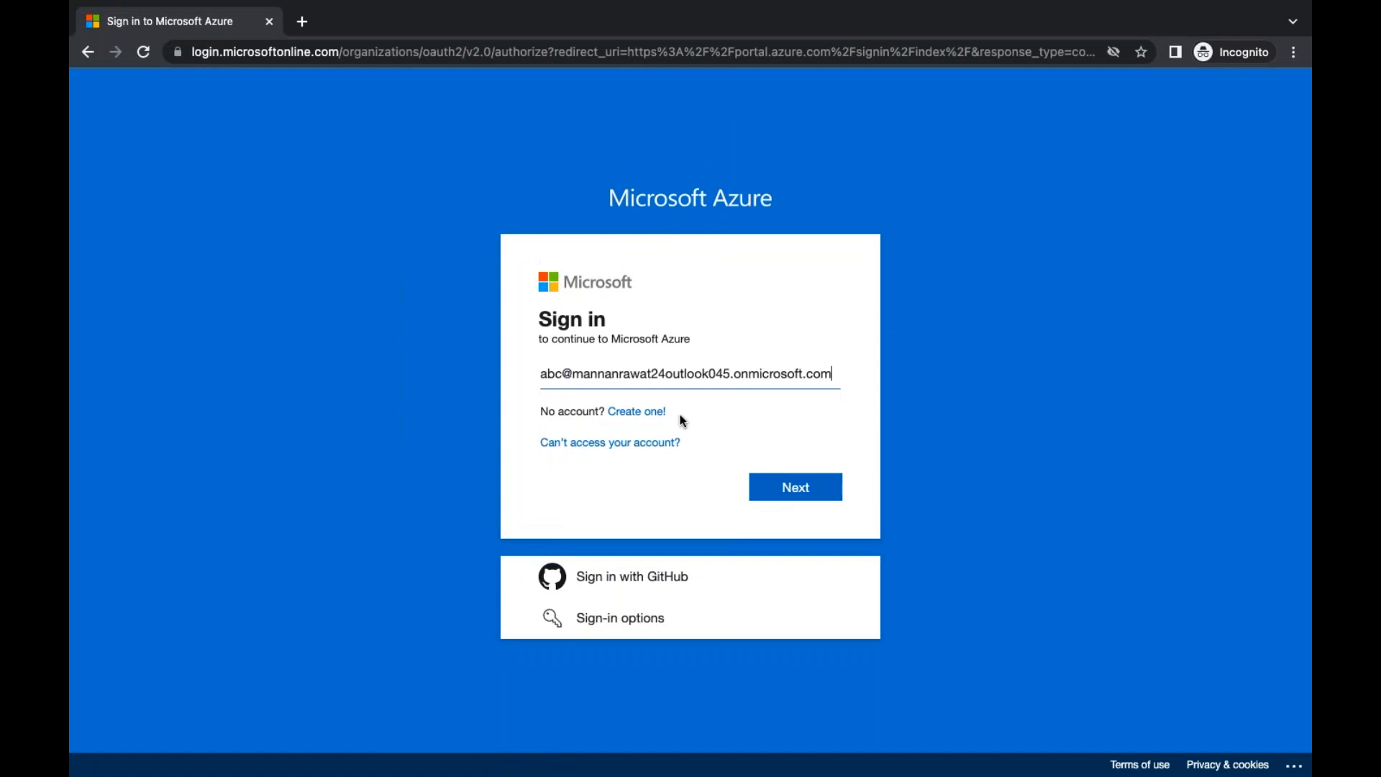
pyautogui.click(804, 494)
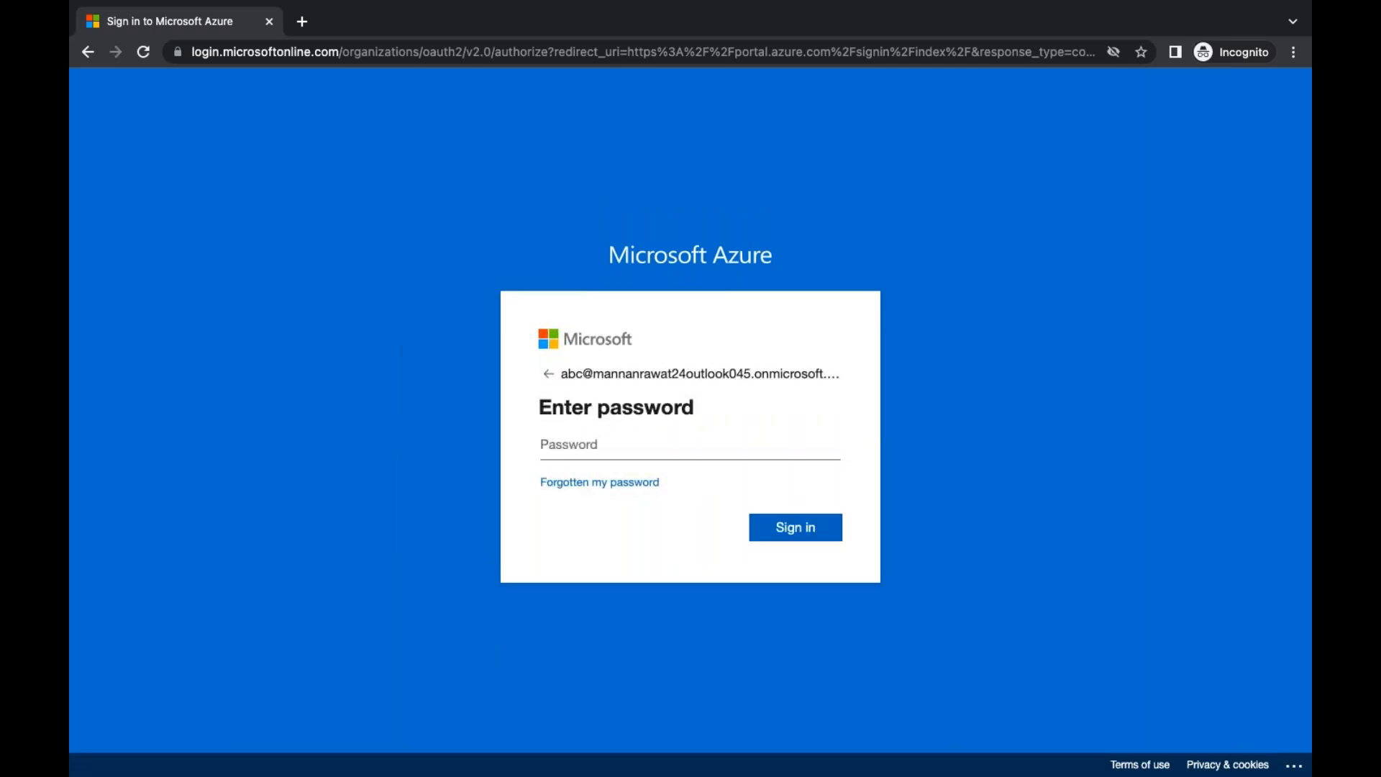
pyautogui.press('super+v')
pyautogui.press('Return')
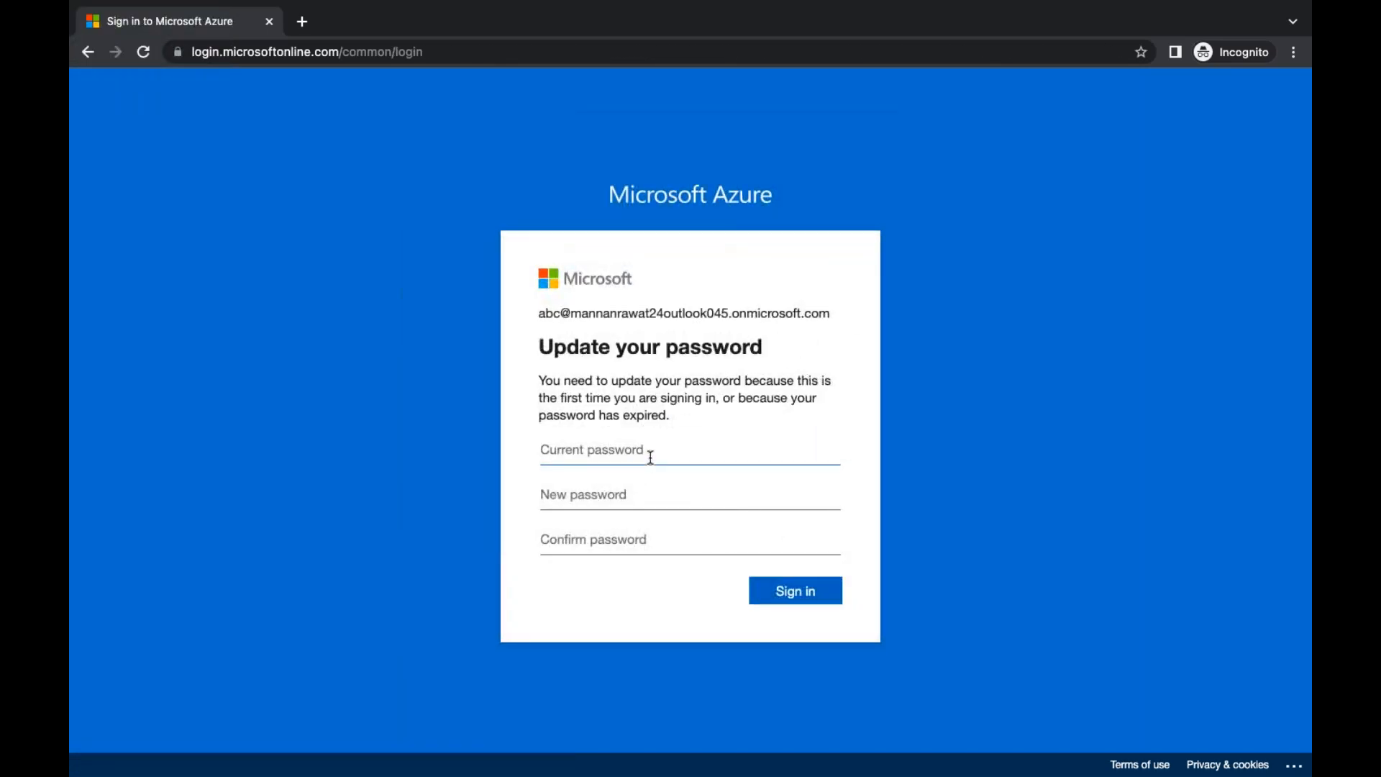
# Fill in the current password, then enter and confirm a new password for abc
pyautogui.write('•••••••••')
pyautogui.press('Tab')
pyautogui.write('••••••••••')
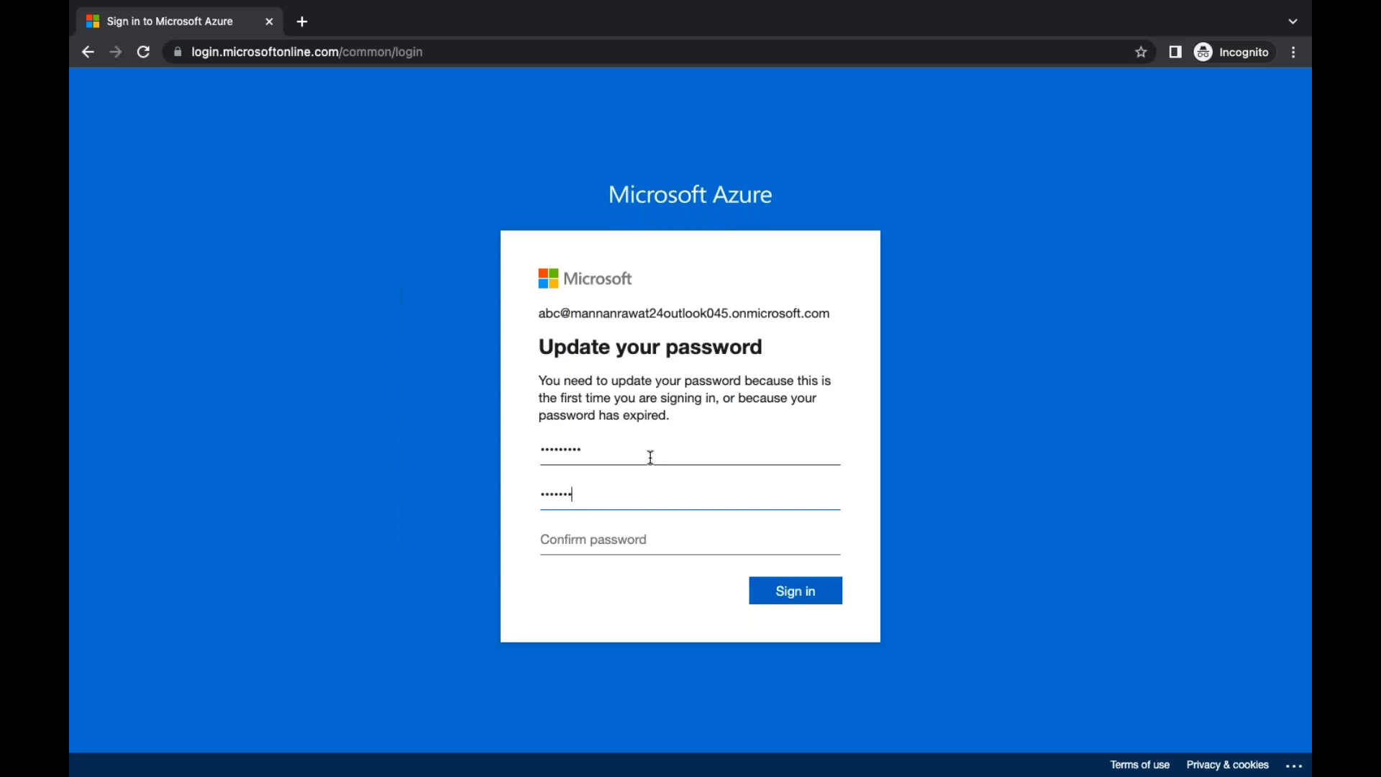
pyautogui.press('Tab')
pyautogui.write('••••')
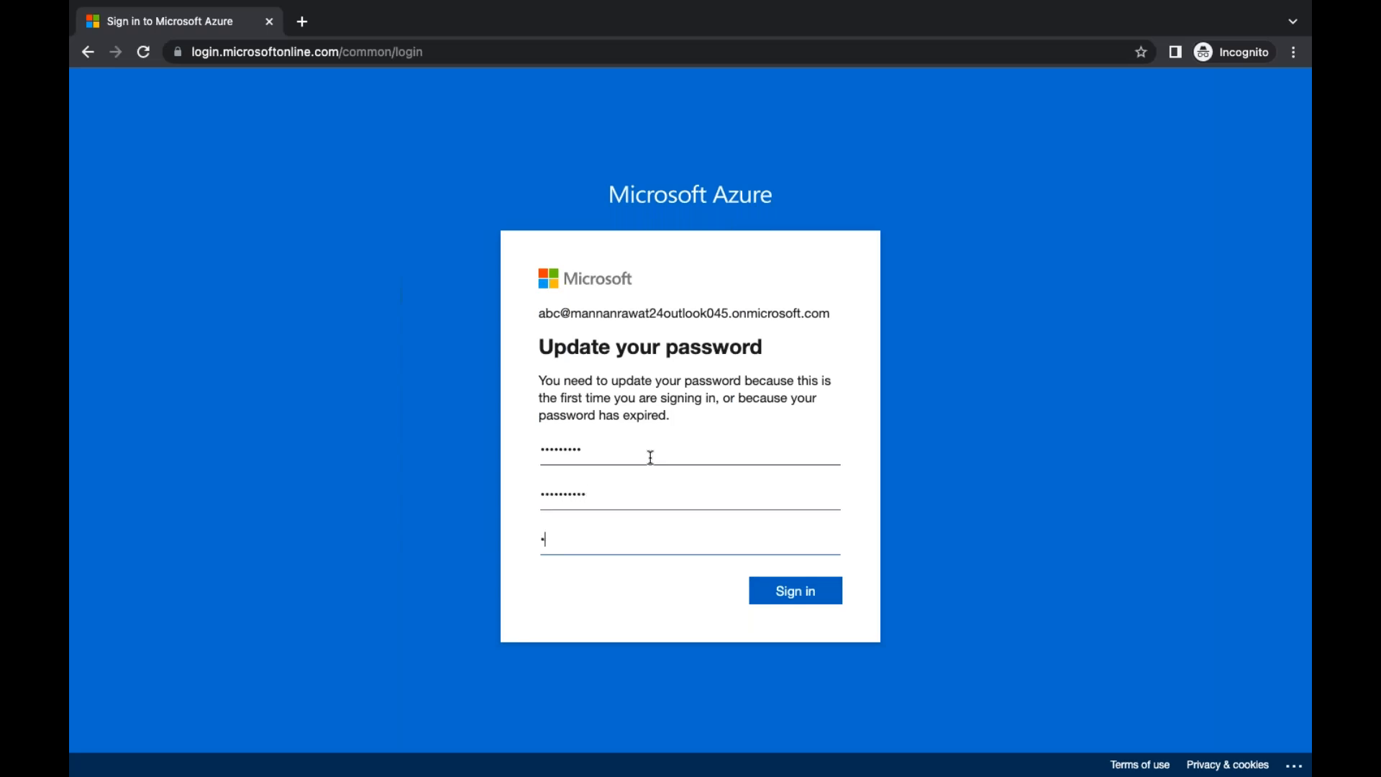
pyautogui.write('••••••')
pyautogui.press('Return')
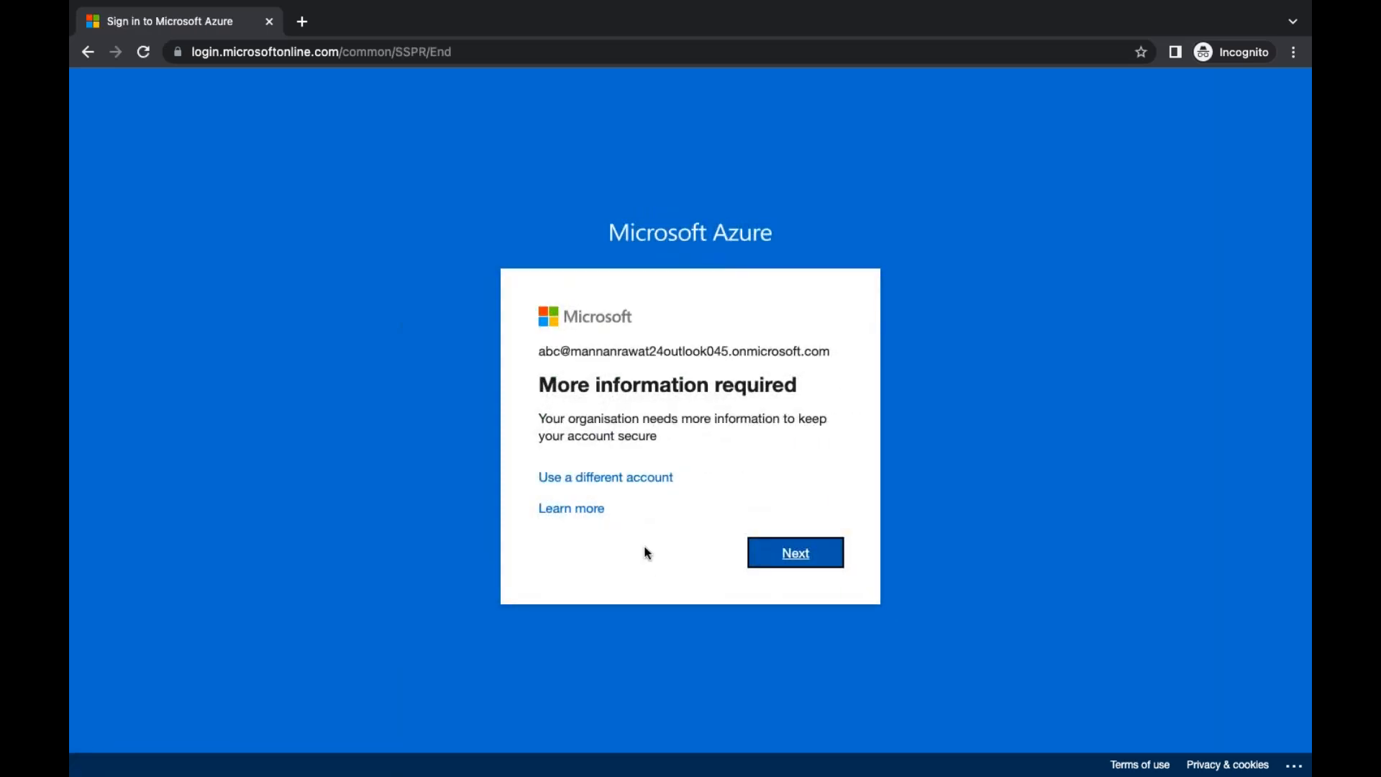
# Skip the more-information and account-recovery prompts, then choose Yes to stay signed in
pyautogui.click(798, 552)
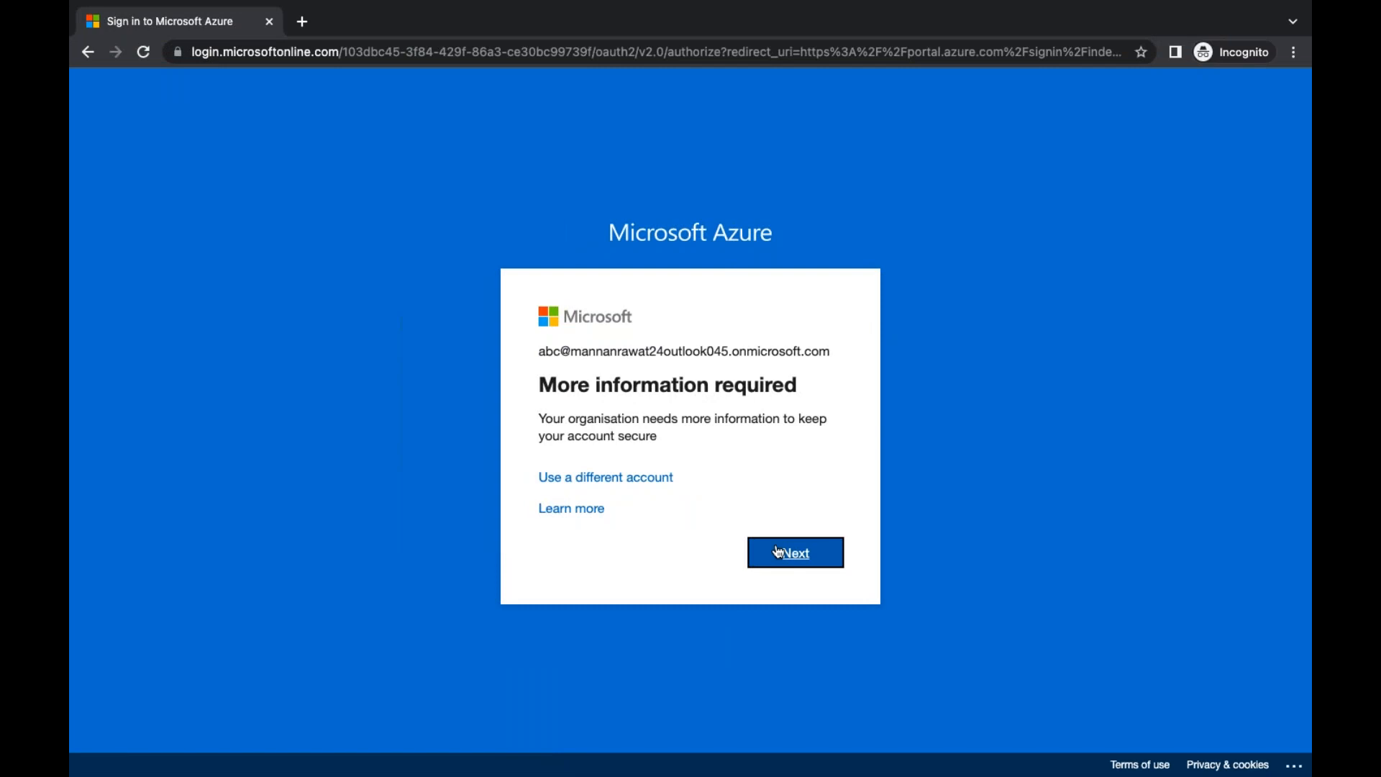
pyautogui.click(777, 552)
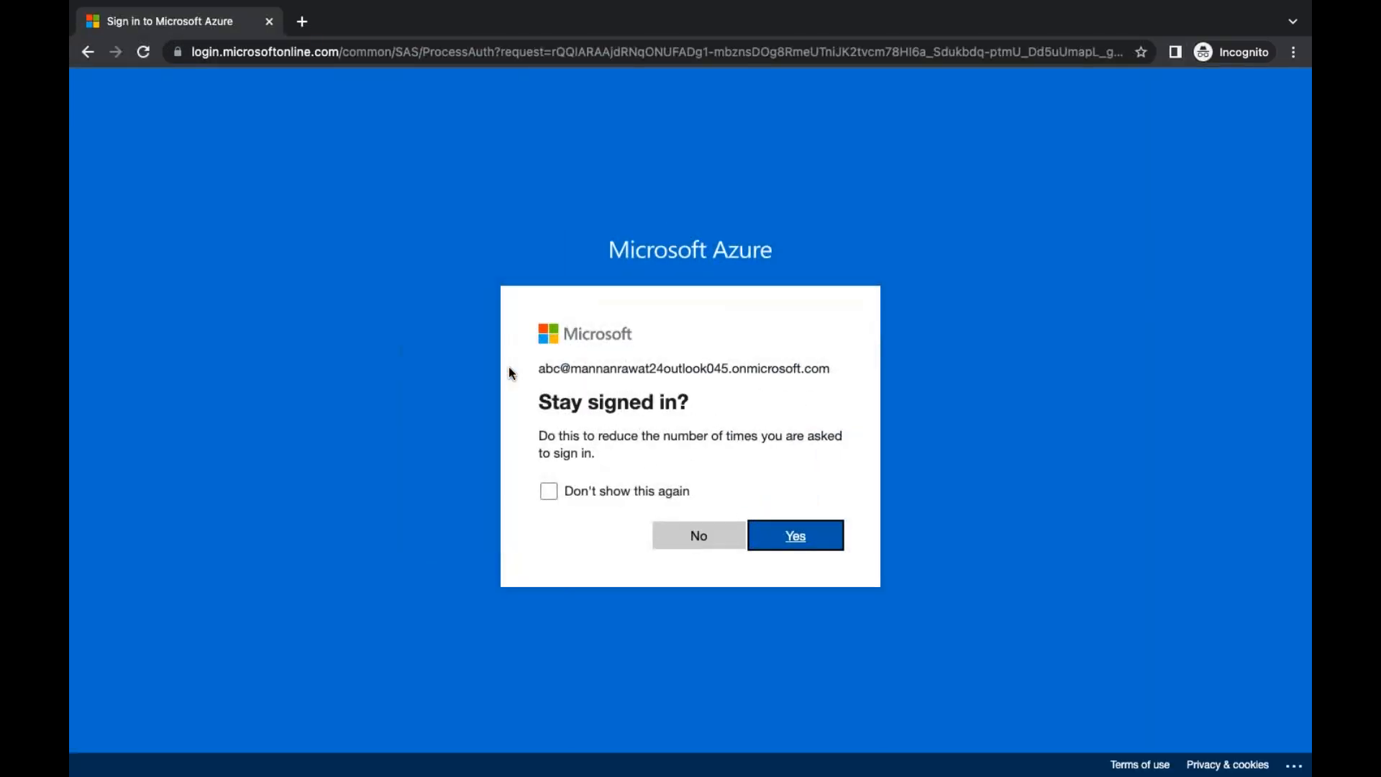
pyautogui.click(809, 532)
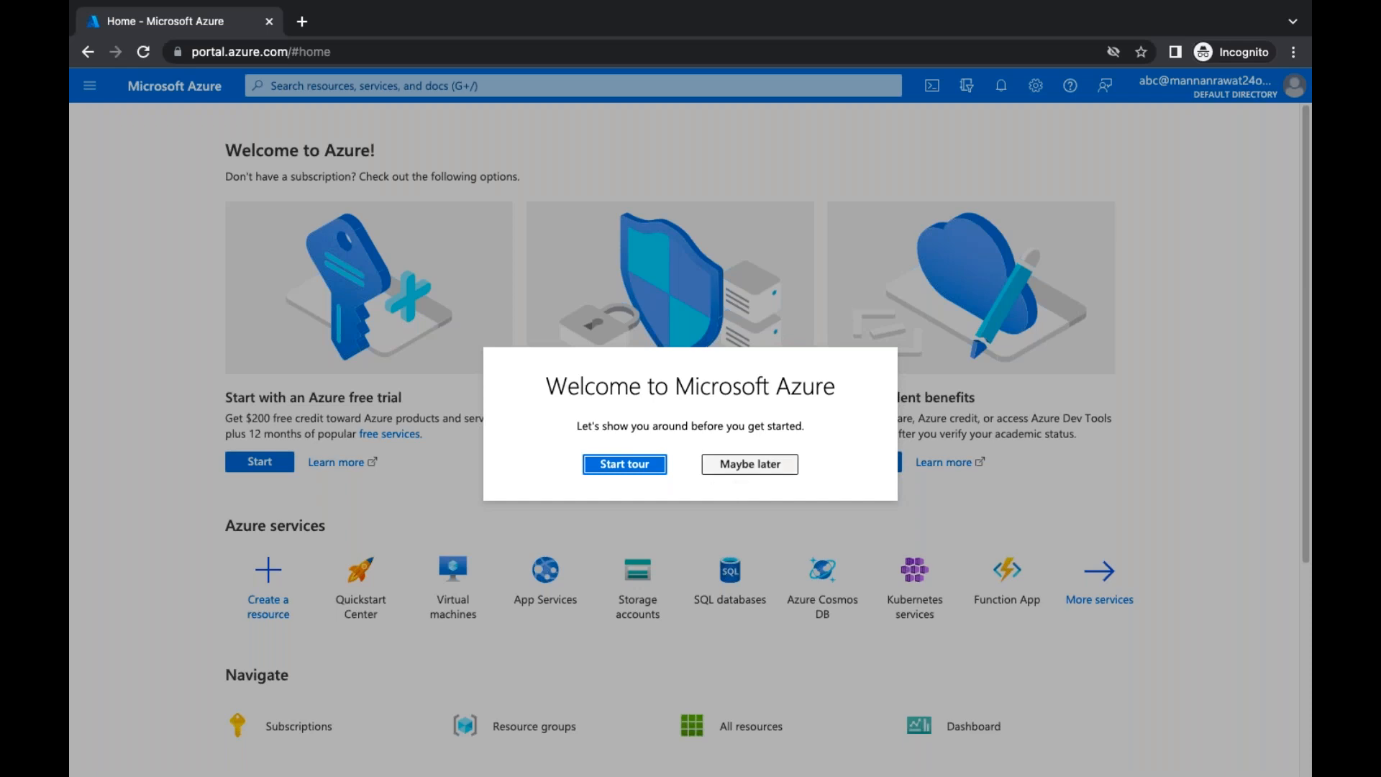
# Decline the welcome tour, then open Recovery Services vaults from the Storage category of All services
pyautogui.click(748, 466)
pyautogui.click(1096, 597)
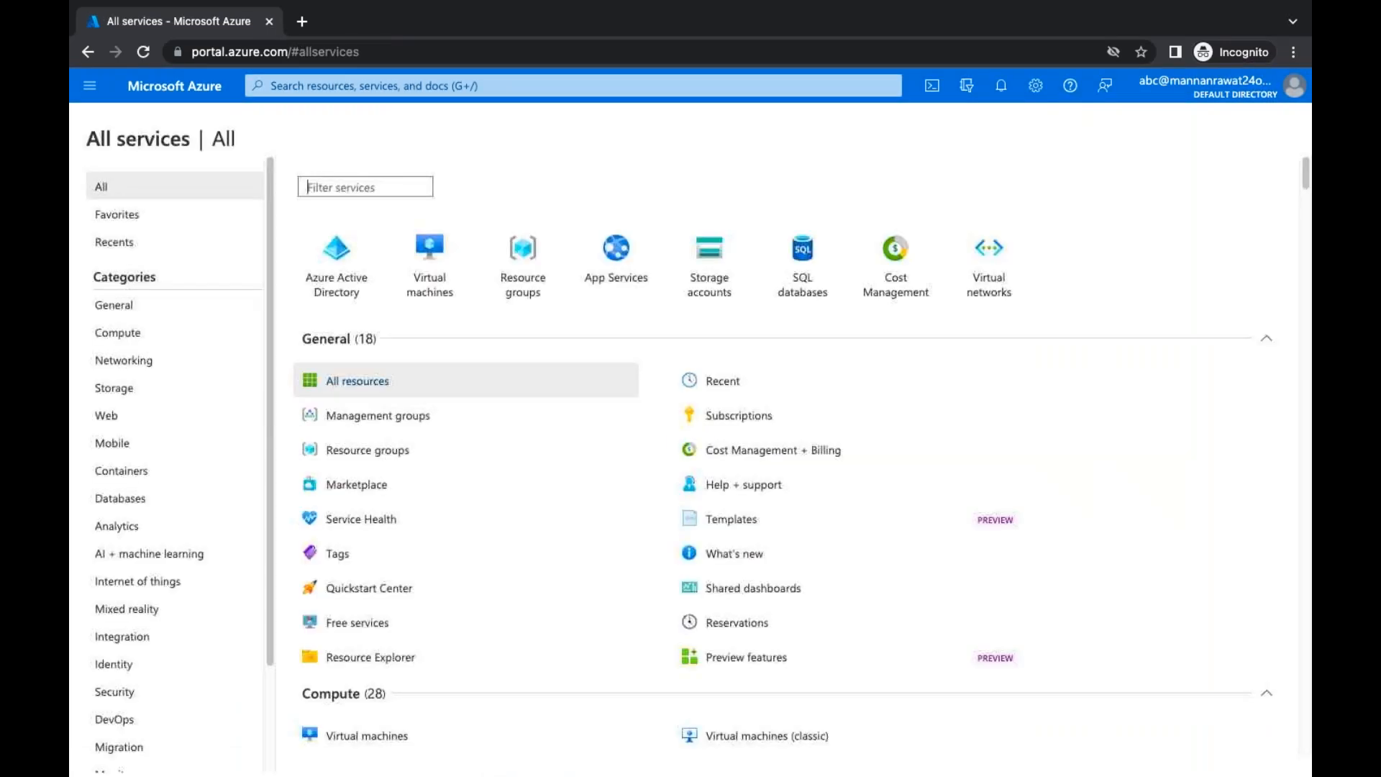
pyautogui.click(116, 332)
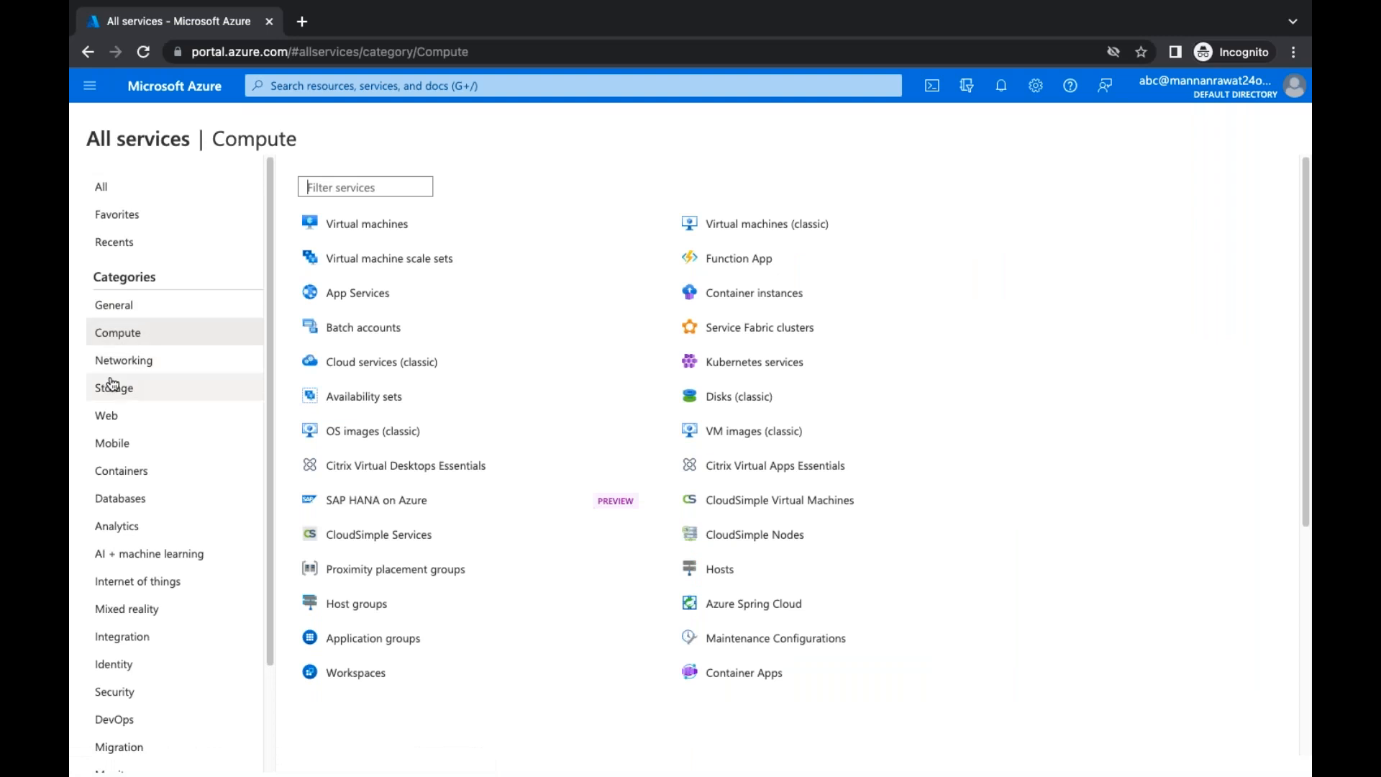
pyautogui.click(120, 396)
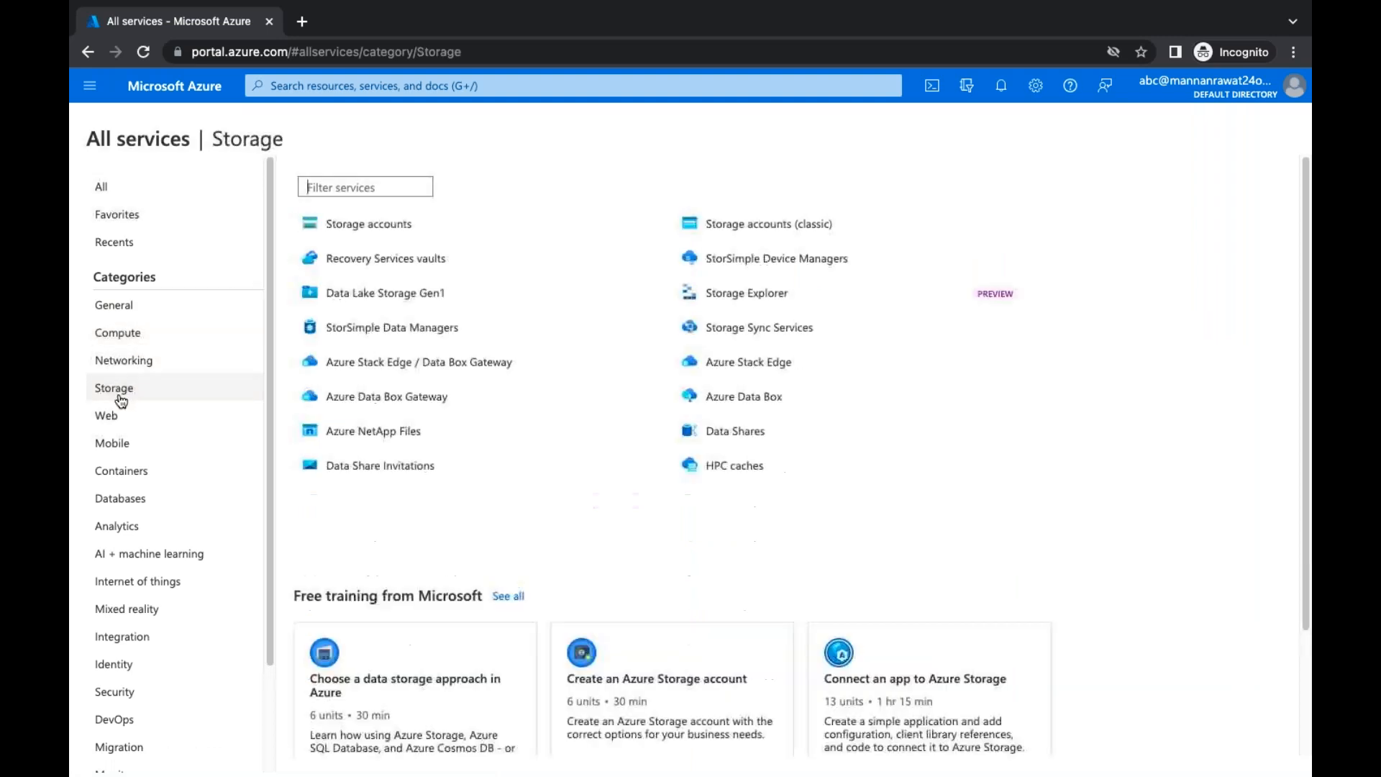
pyautogui.click(386, 259)
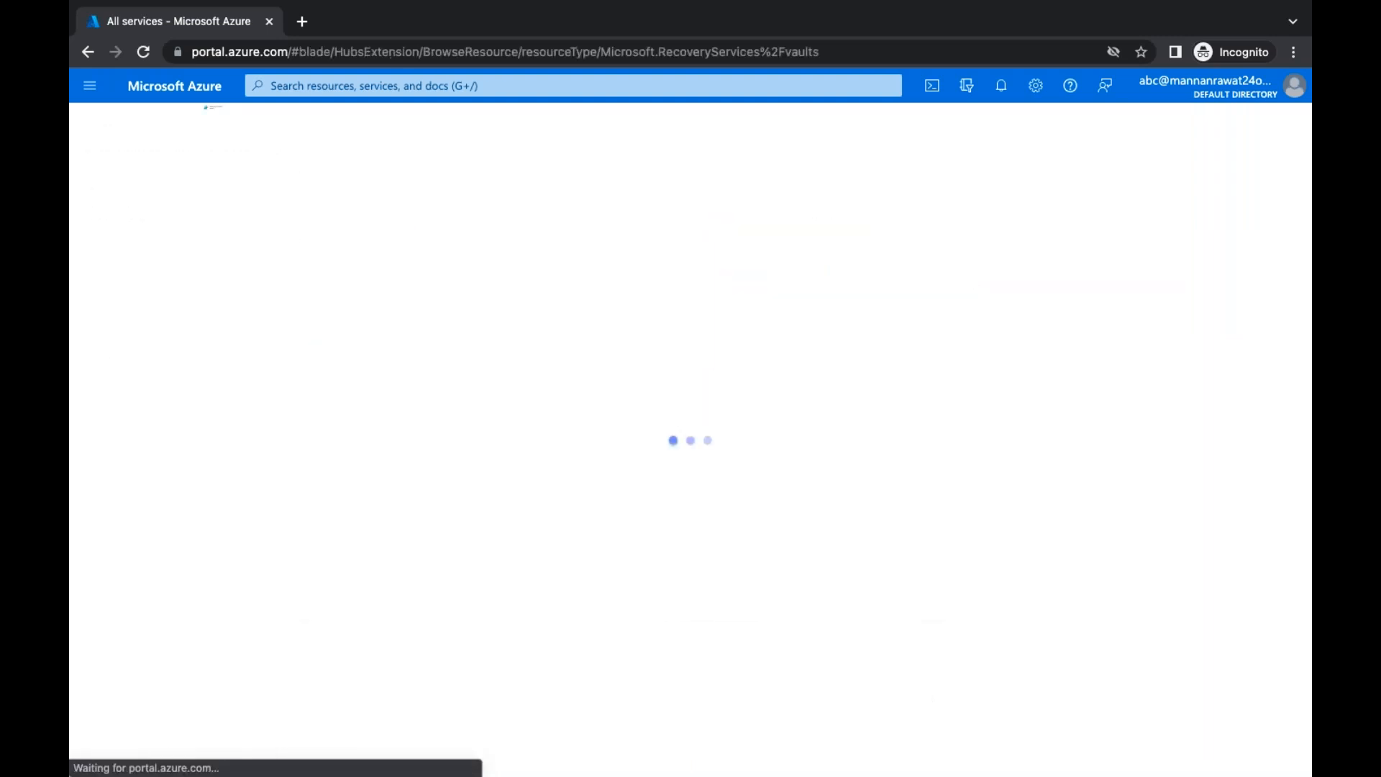
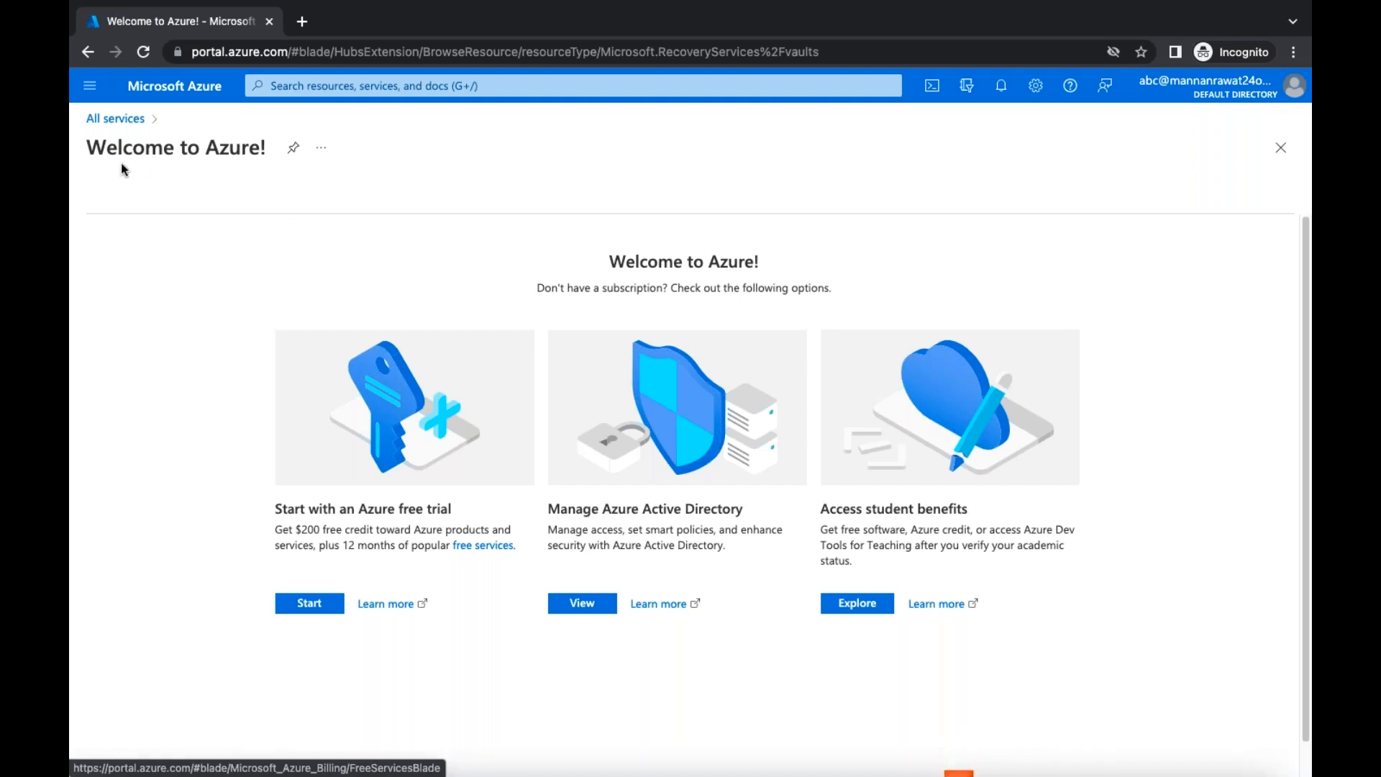
# Switch full-screen spaces to the Chrome window showing Users | All users
pyautogui.hotkey('ctrl', 'Left')
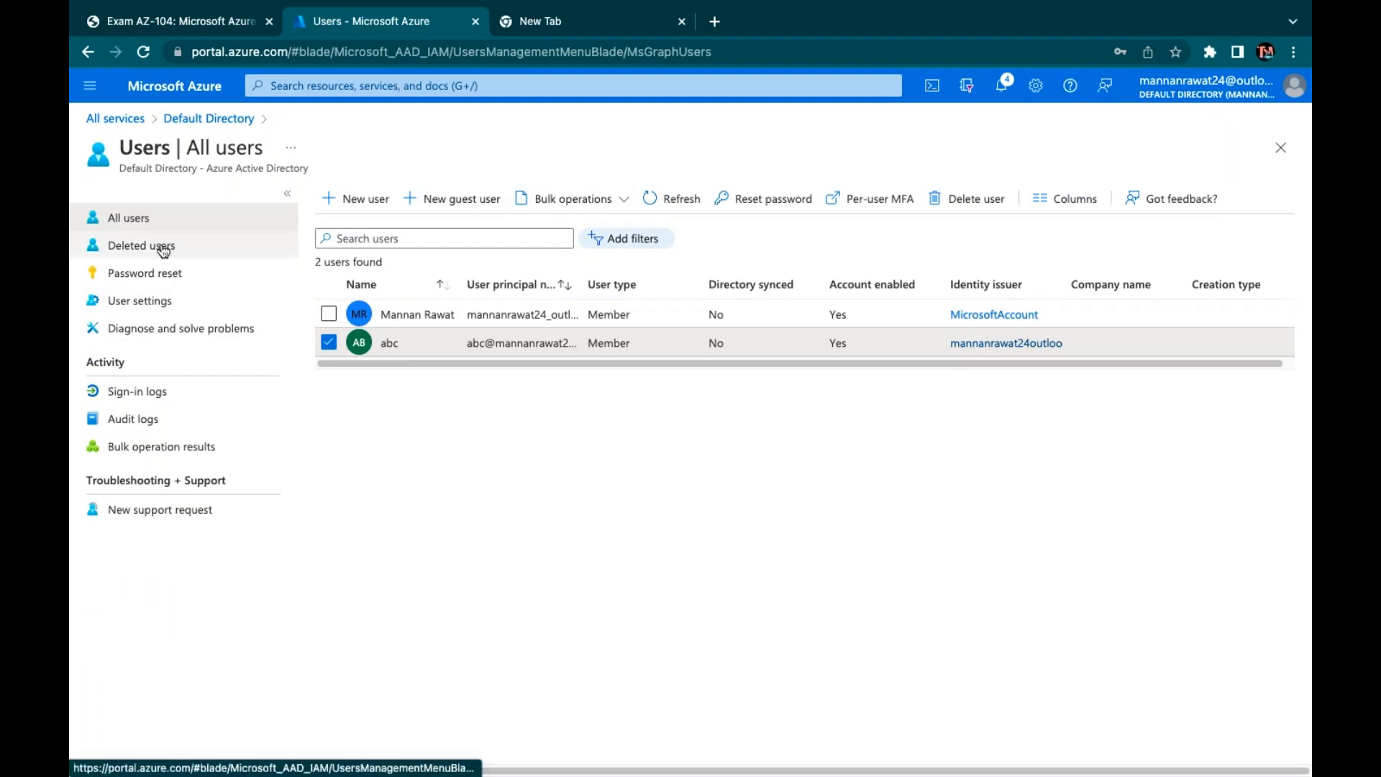
# Set self-service password reset to None, save the policy, and return to All users
pyautogui.click(160, 273)
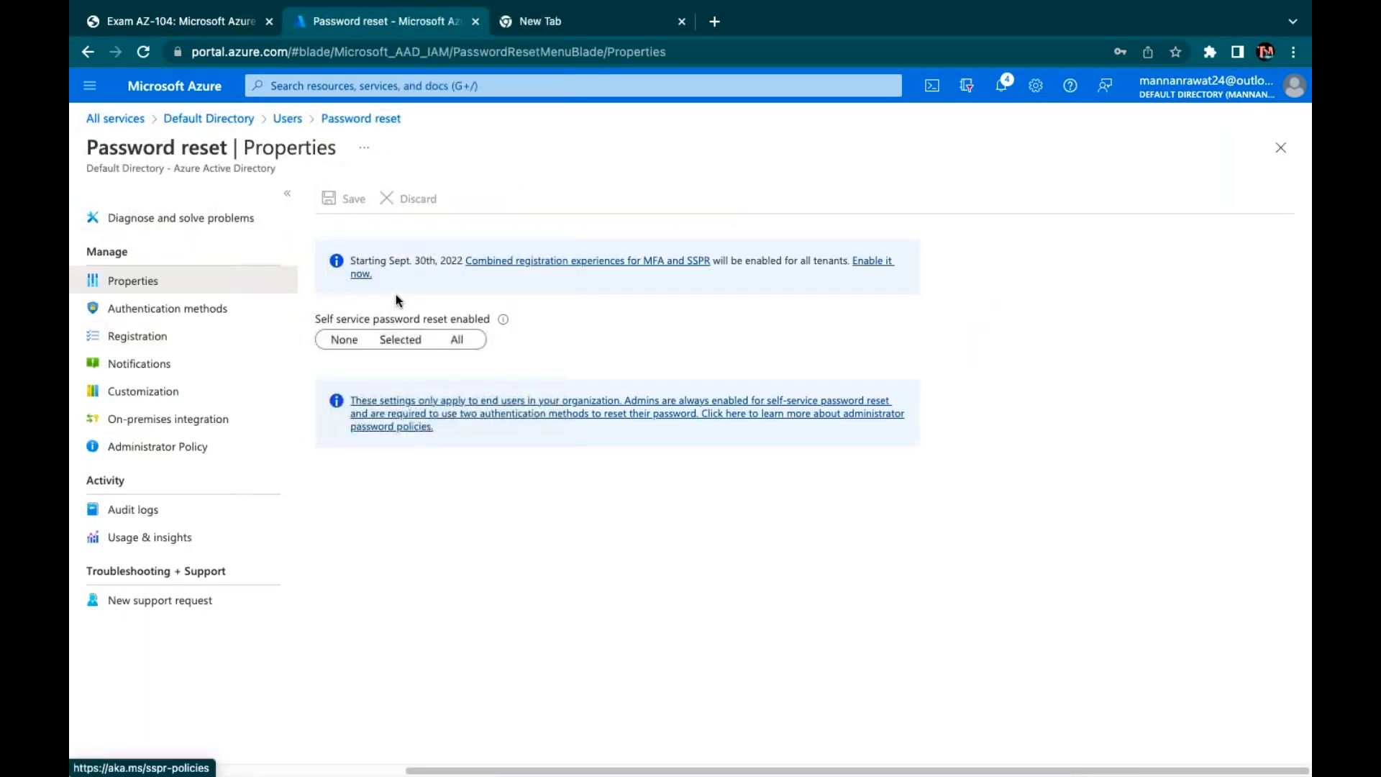
pyautogui.click(345, 339)
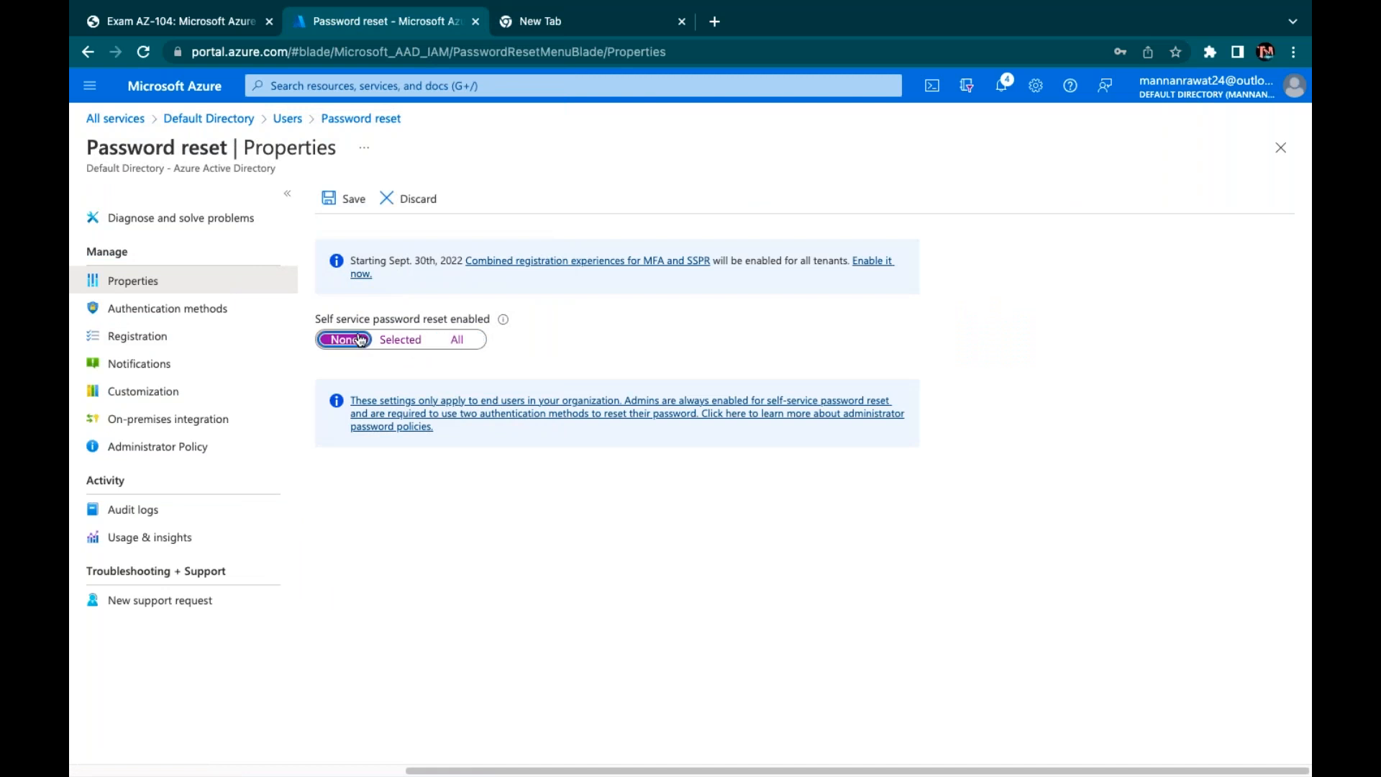
pyautogui.click(347, 199)
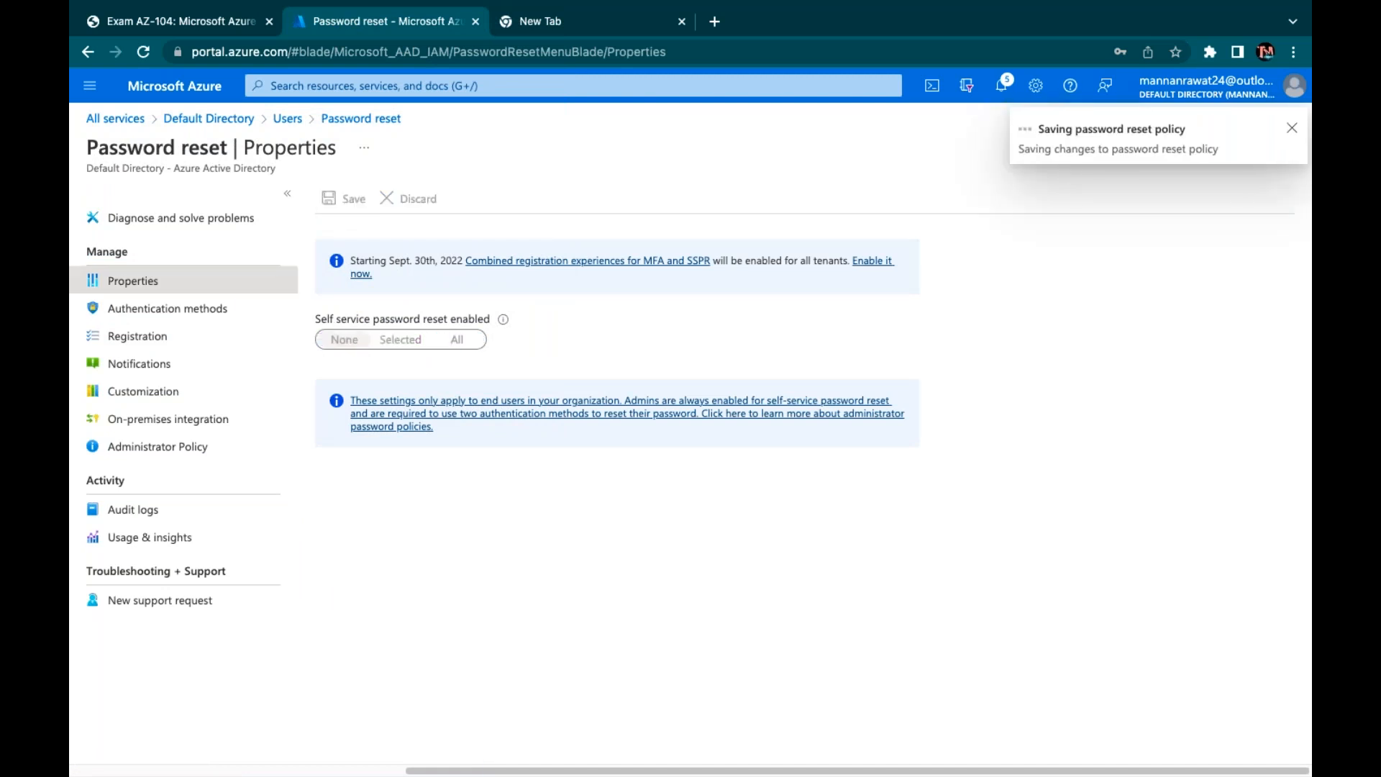
pyautogui.click(341, 120)
pyautogui.click(288, 119)
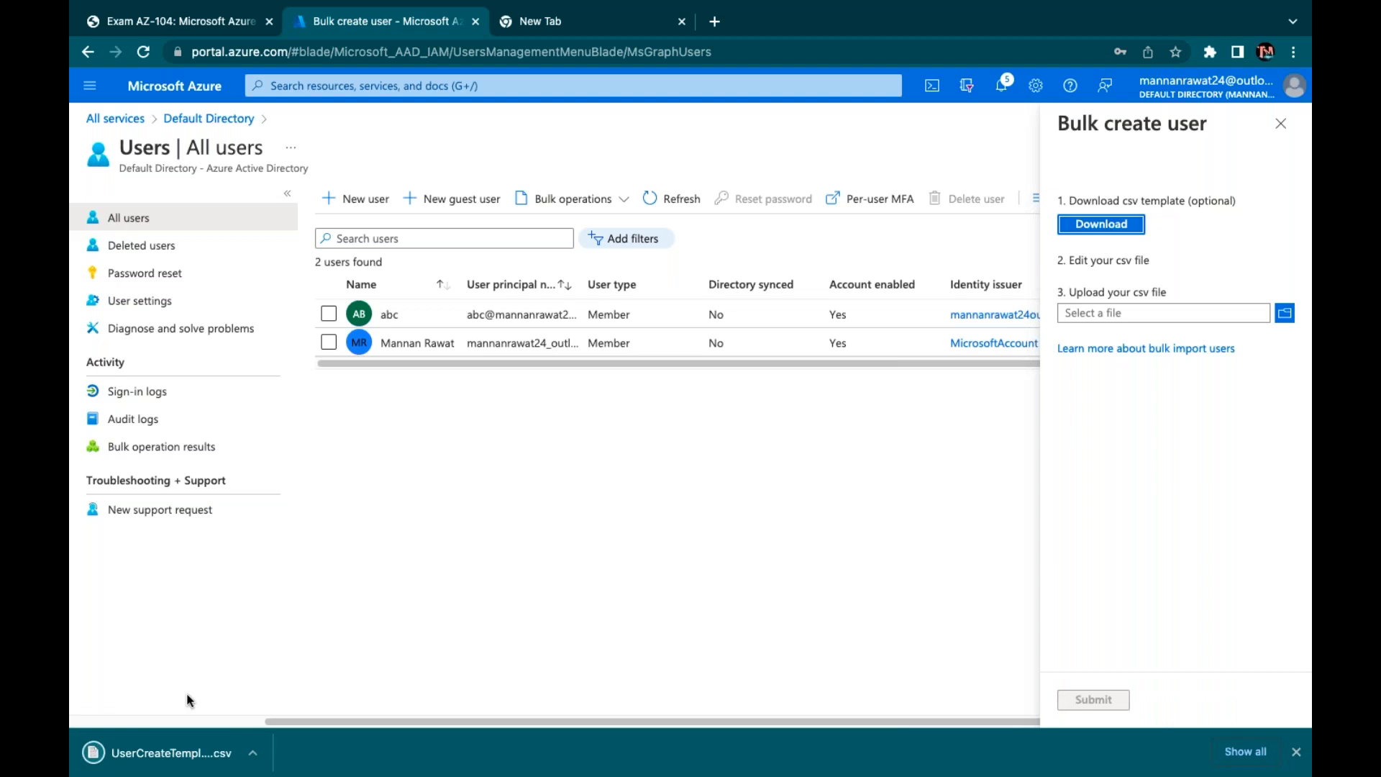
# Open the downloaded bulk-create CSV template from the browser's download bar
pyautogui.click(248, 752)
pyautogui.click(287, 683)
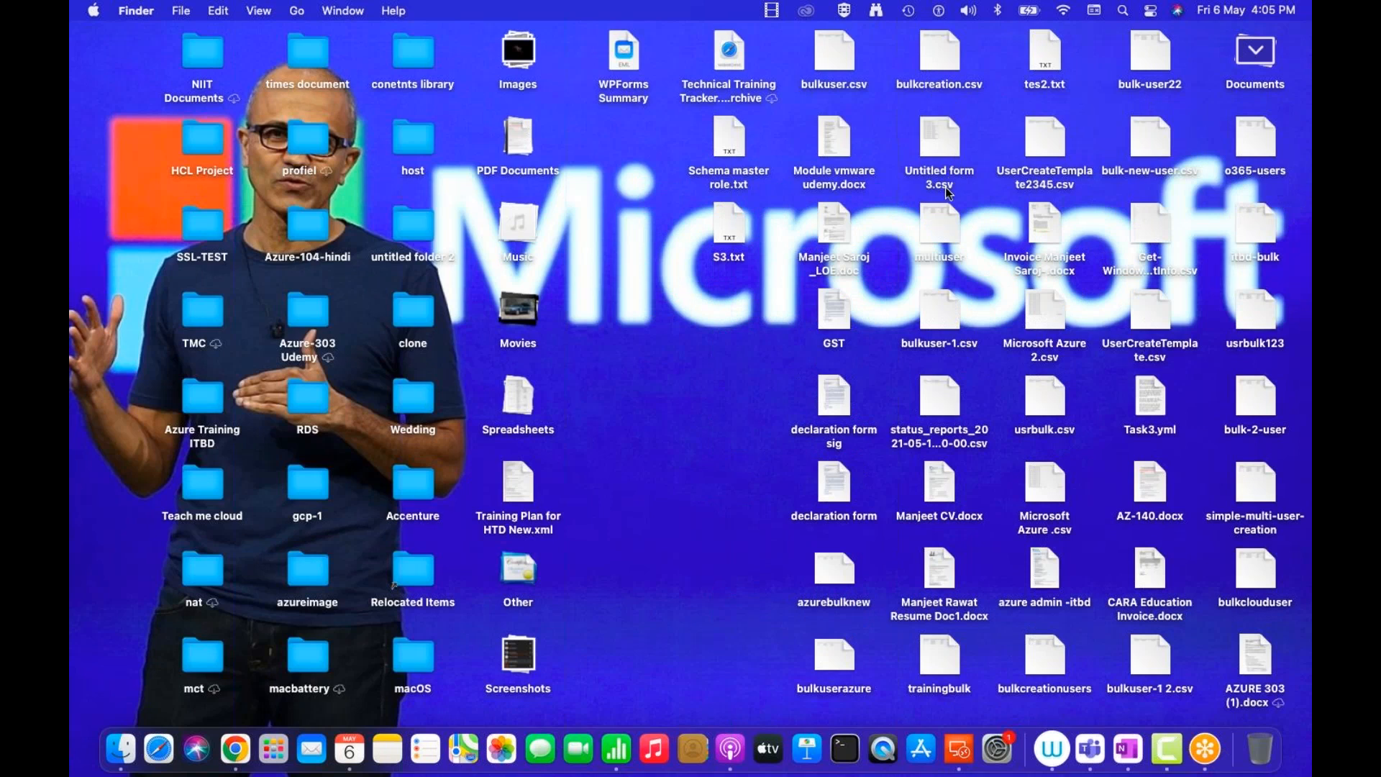
# Select bulkuser-1.csv among the desktop files in Finder
pyautogui.click(946, 323)
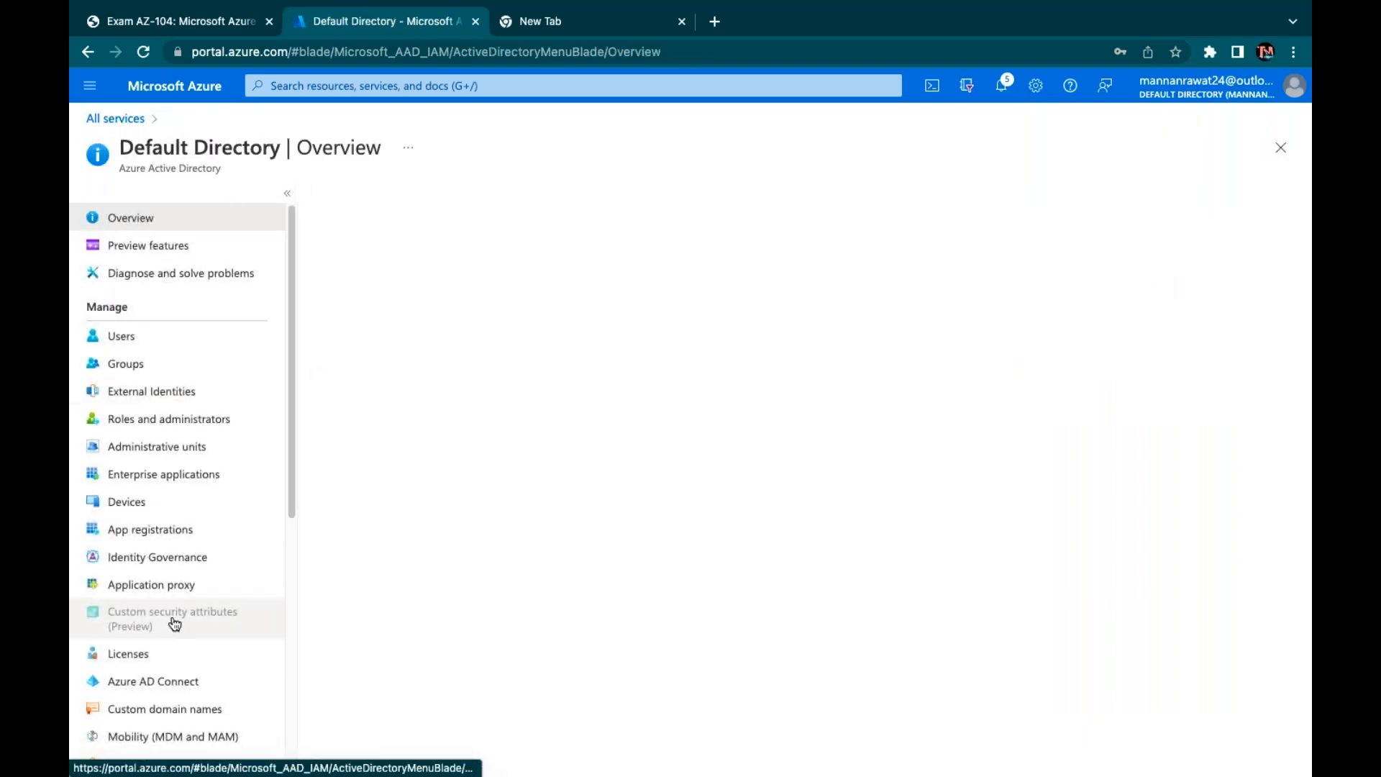
pyautogui.scroll(-1, 173, 618)
# List Custom domain names and open the default onmicrosoft.com domain's properties
pyautogui.click(188, 632)
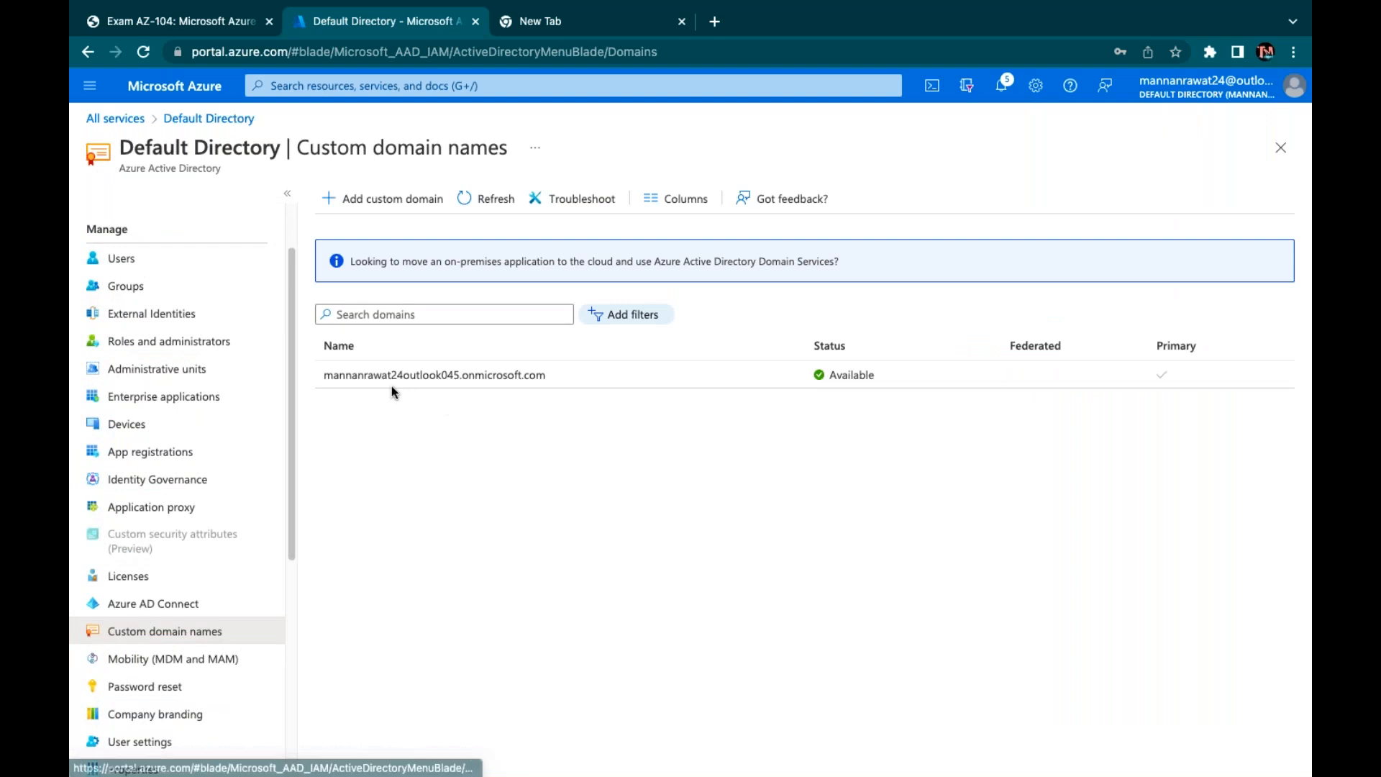
pyautogui.click(401, 377)
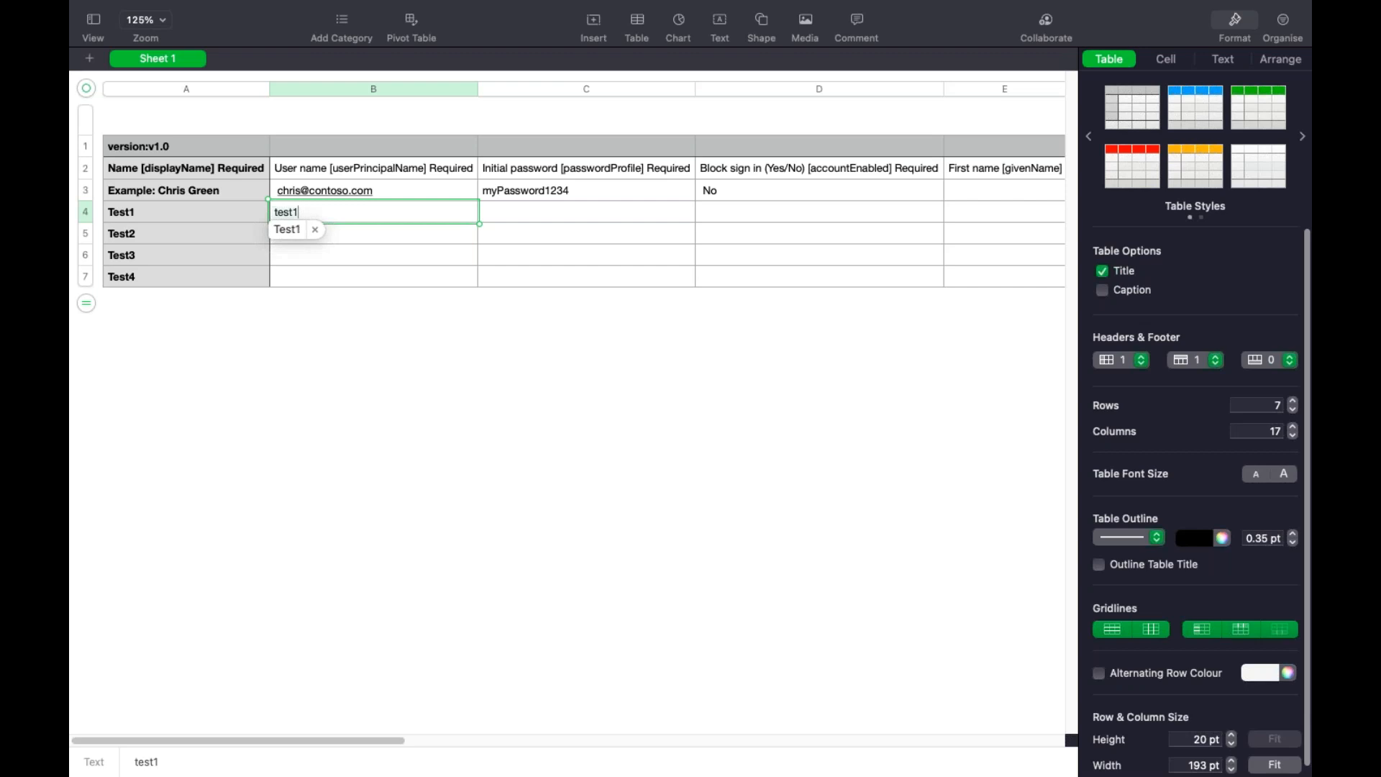
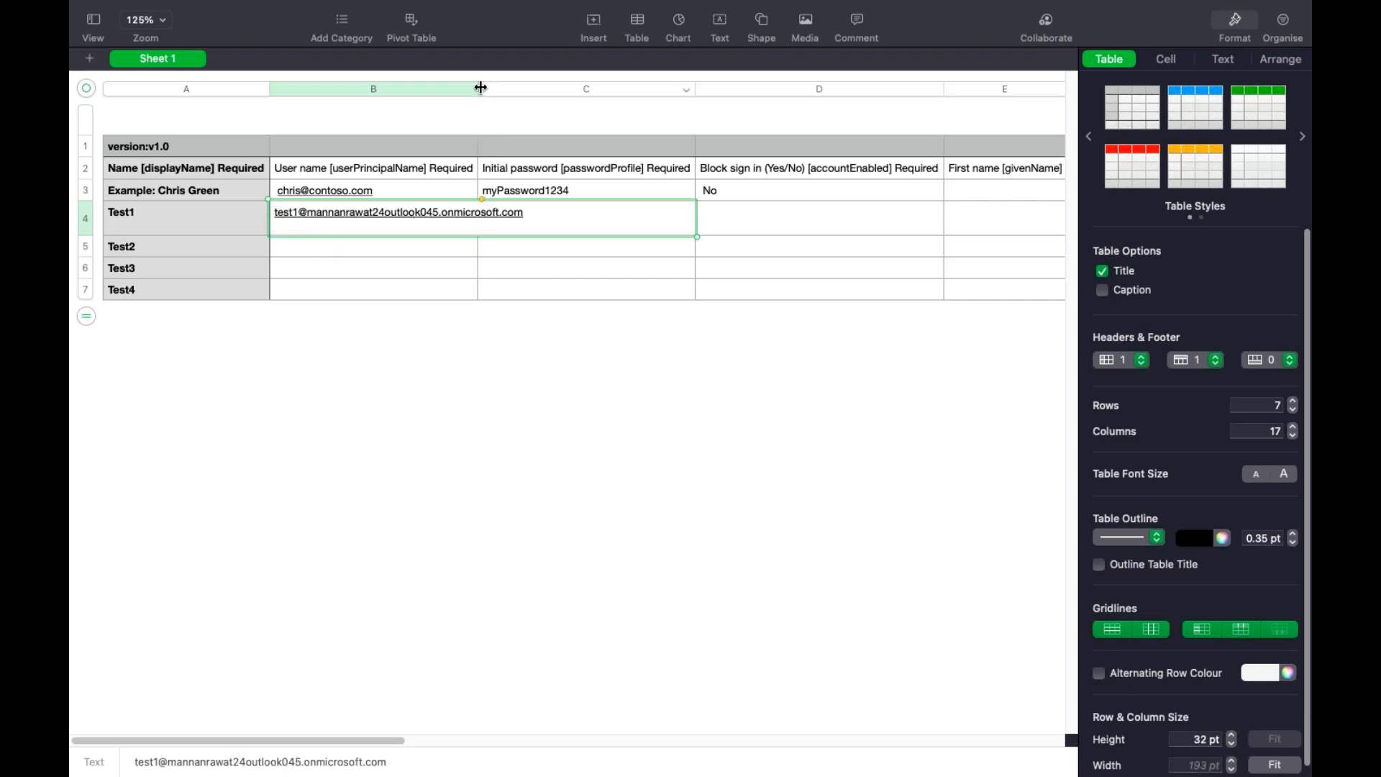
# Complete test1@ with the tenant's onmicrosoft.com domain in B4 and widen column B
pyautogui.moveTo(478, 88); pyautogui.dragTo(550, 89)
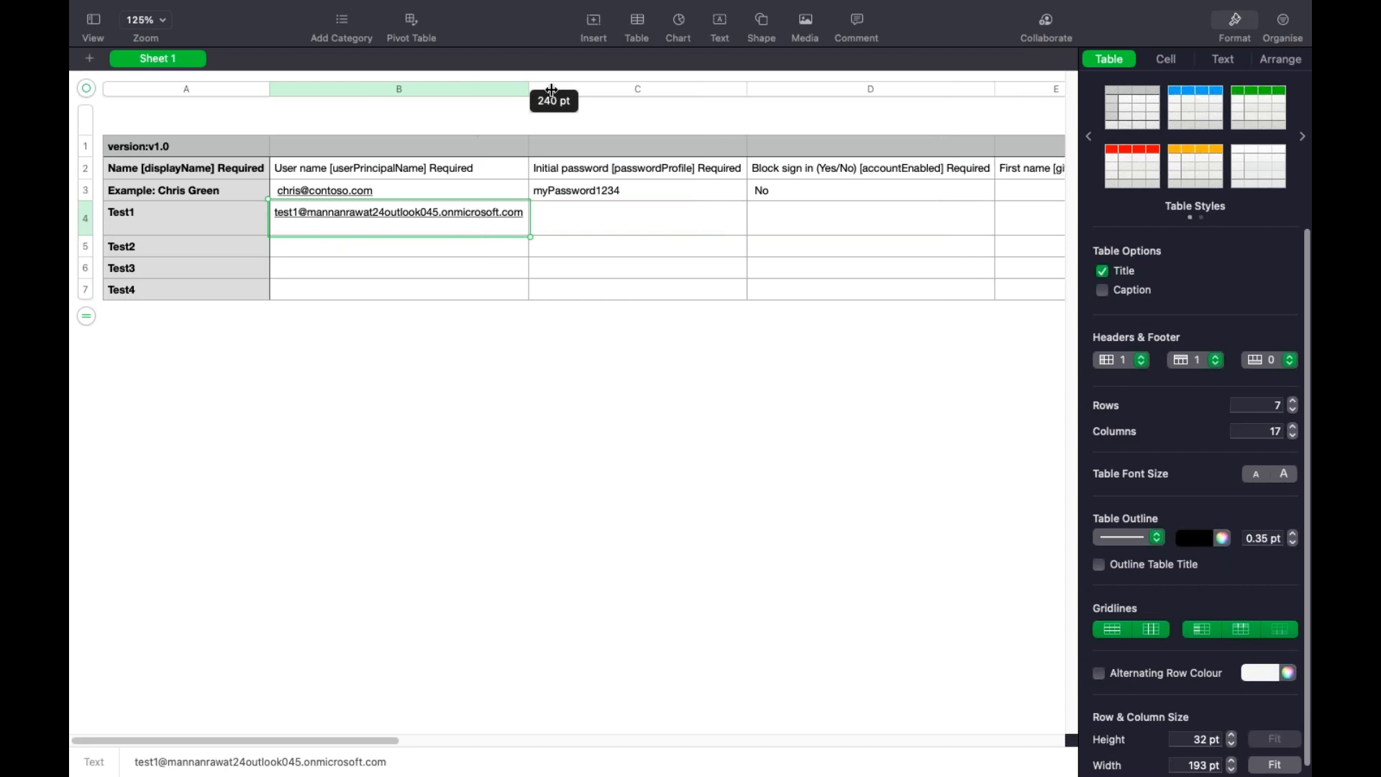
pyautogui.click(435, 268)
# Copy the test1 address from B4 into cells B5, B6 and B7
pyautogui.click(471, 224)
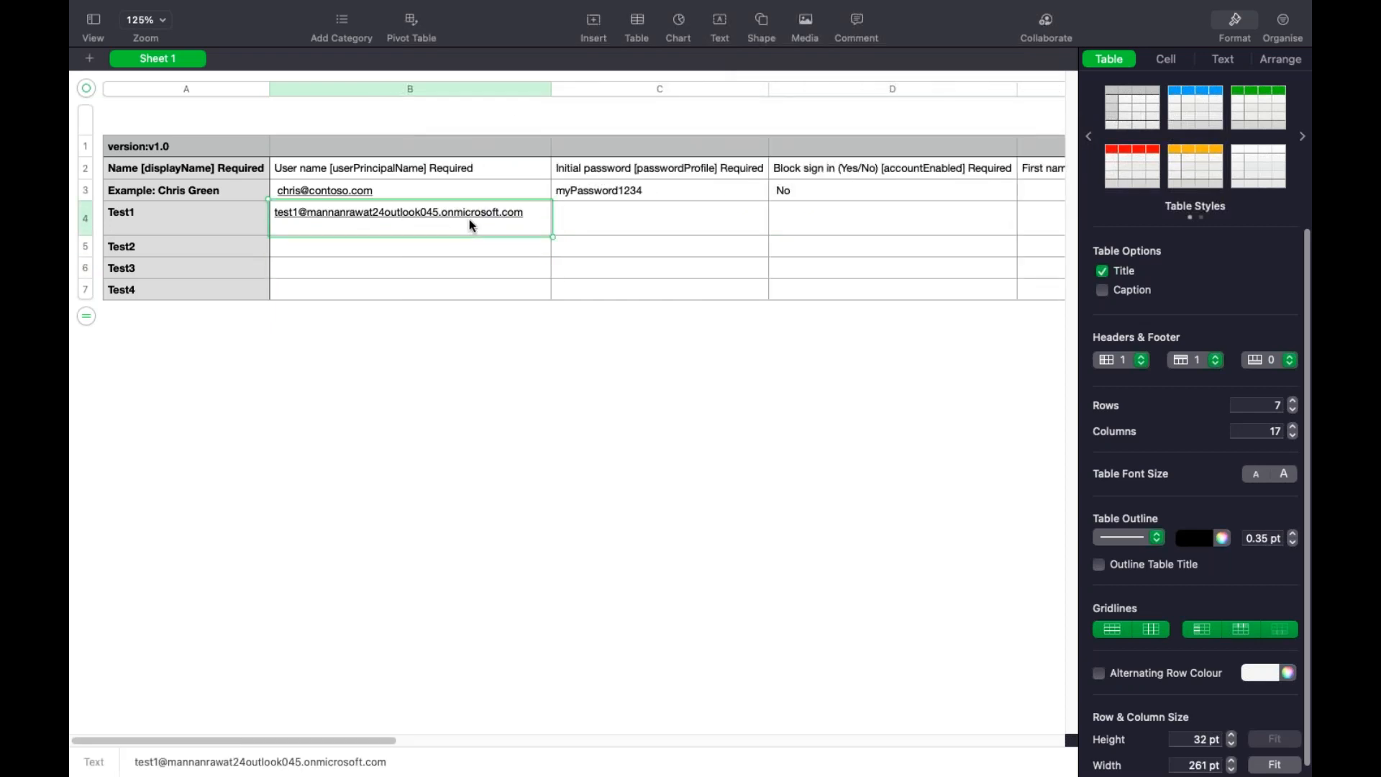
pyautogui.click(417, 248)
pyautogui.press('super+v')
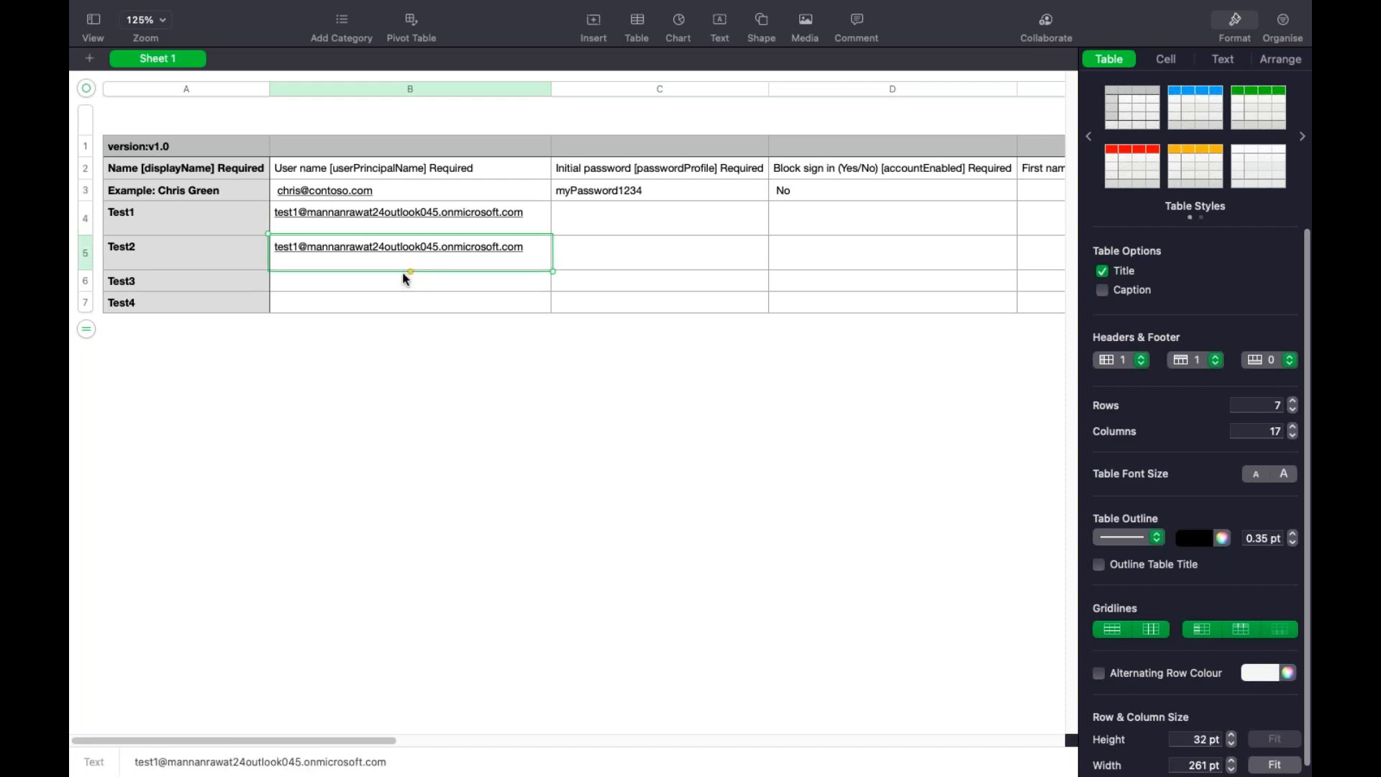
pyautogui.click(404, 287)
pyautogui.press('super+v')
pyautogui.click(378, 321)
pyautogui.press('super+v')
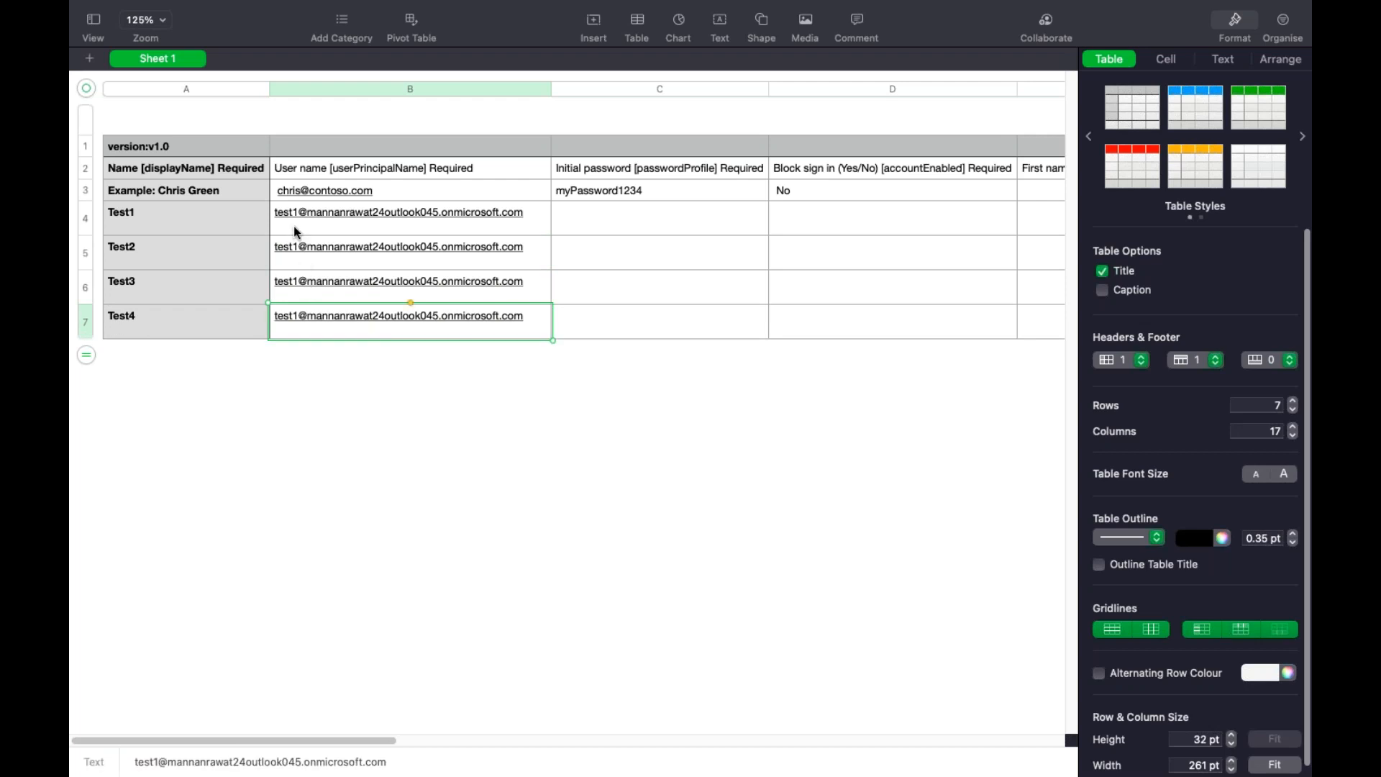
# Change the copied address in B5 from test1 to test2
pyautogui.click(299, 256)
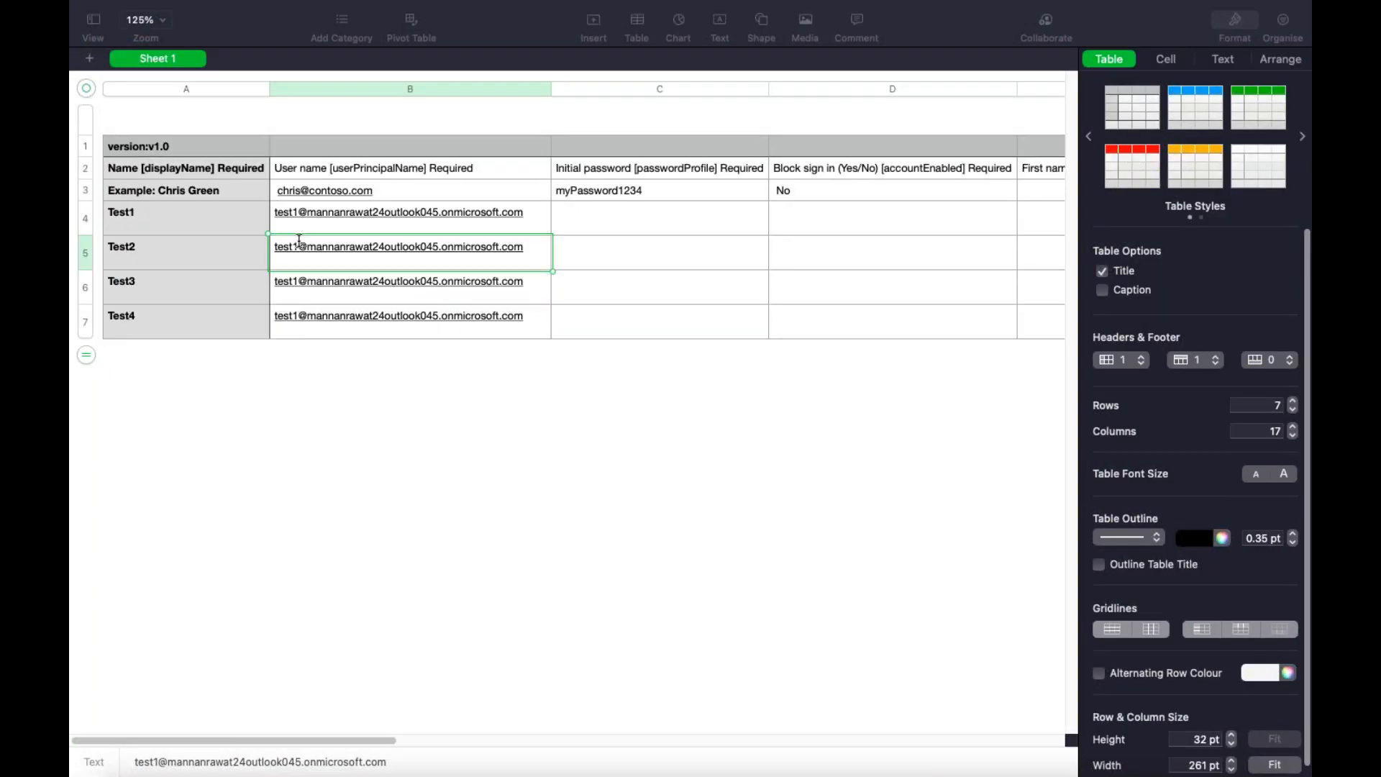
pyautogui.click(306, 246)
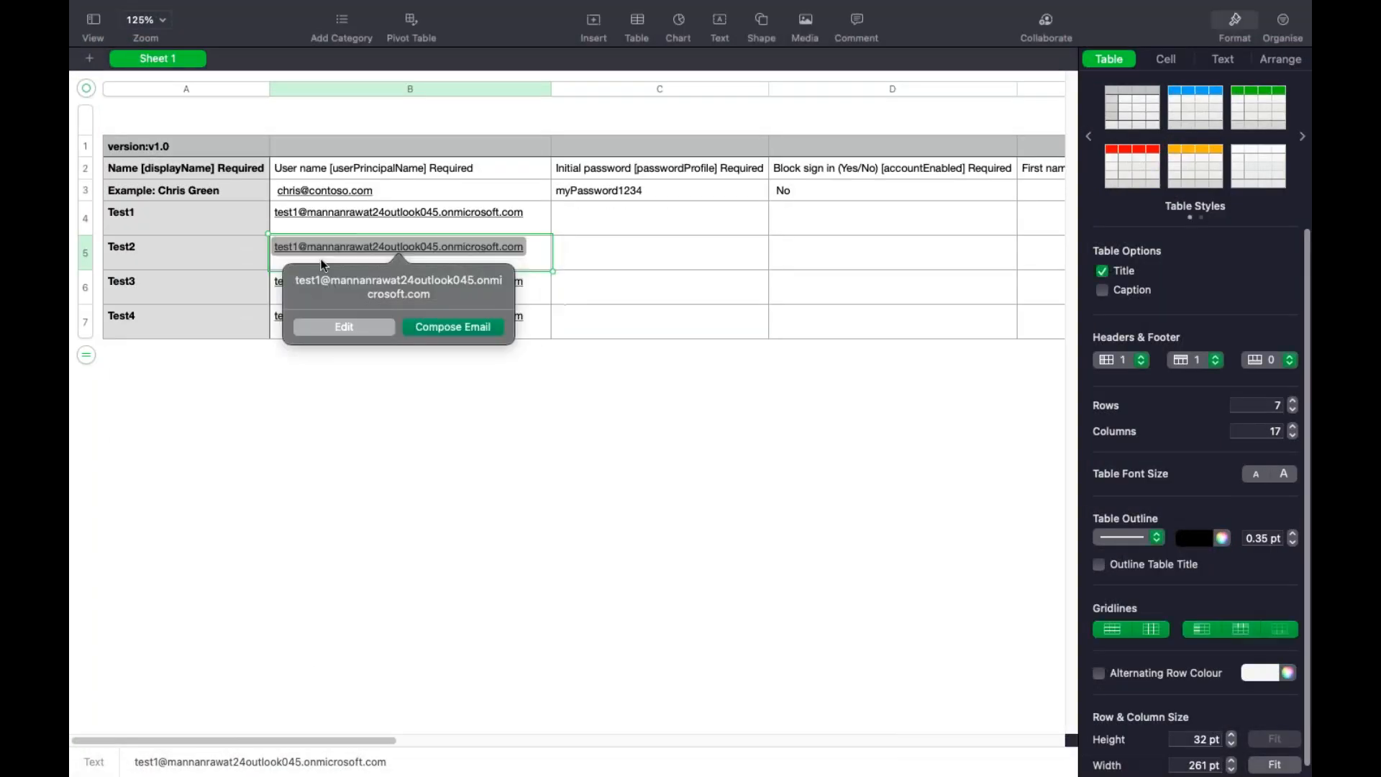
pyautogui.click(353, 325)
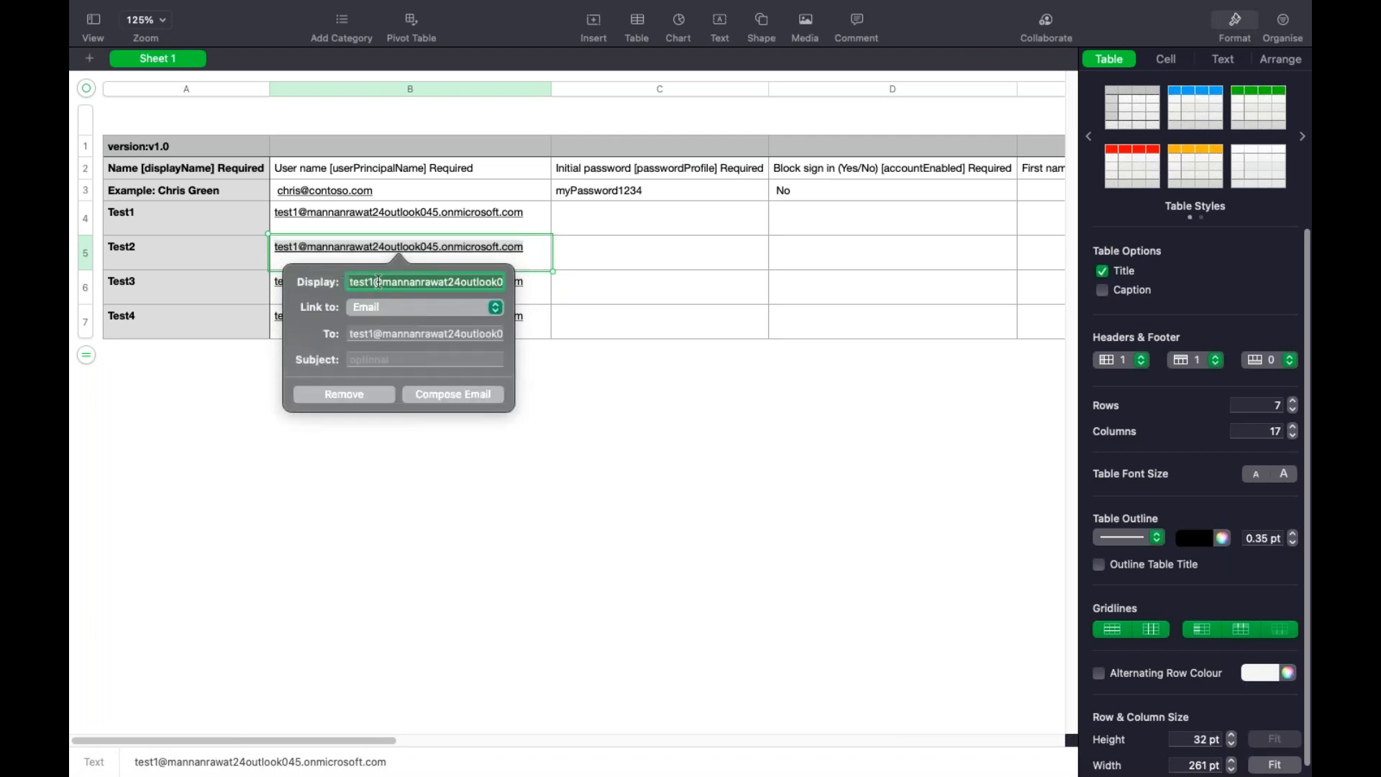
pyautogui.click(378, 282)
pyautogui.press('BackSpace')
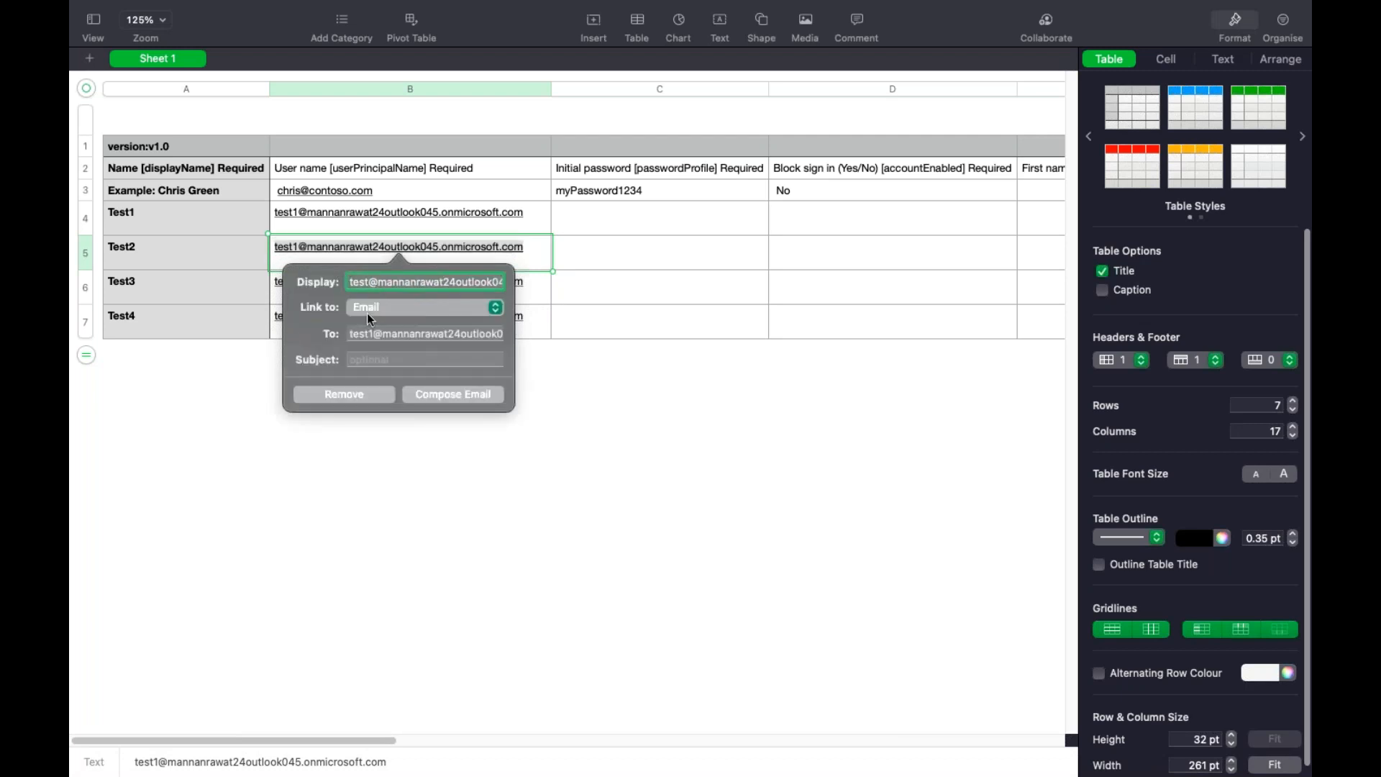
pyautogui.write('2')
pyautogui.click(374, 474)
# Compare the sheet against the Azure portal, then change the B6 address to test3
pyautogui.click(293, 280)
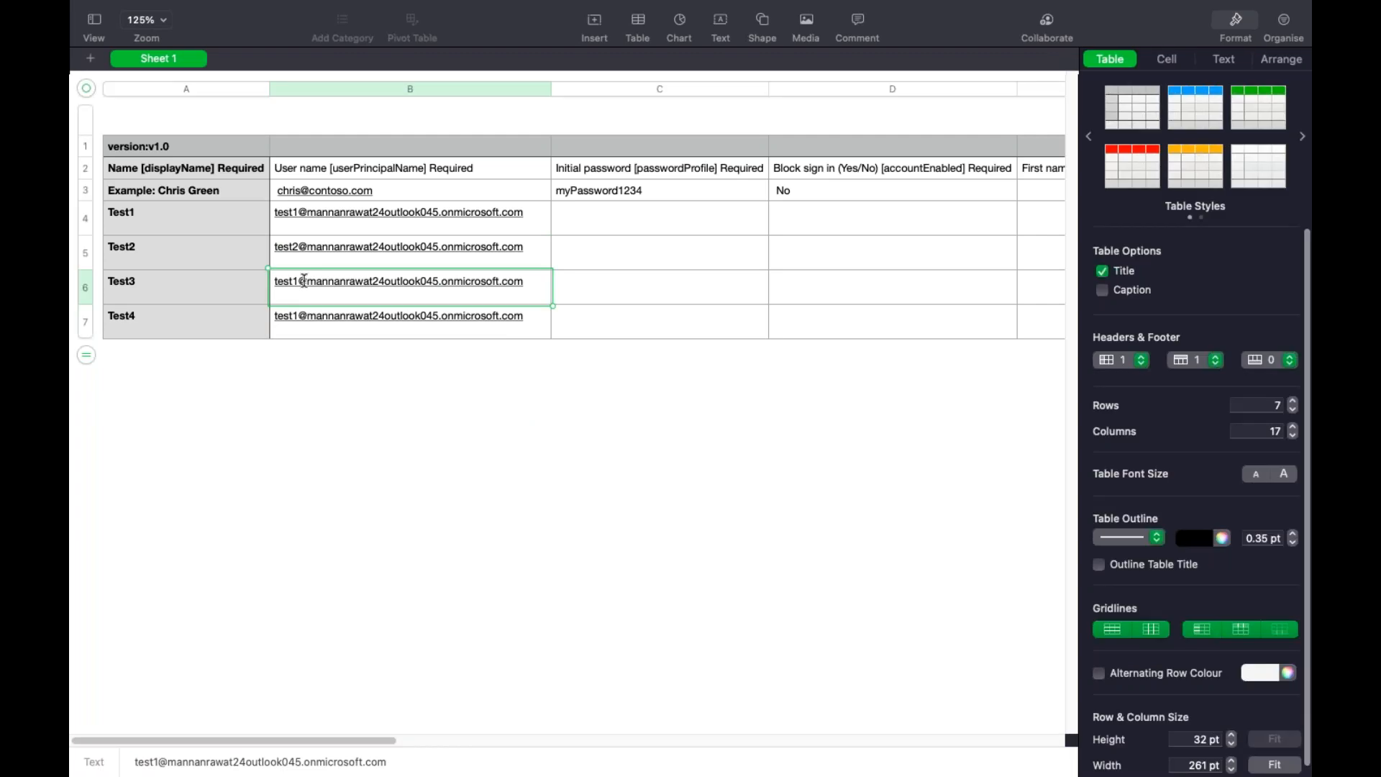
pyautogui.hotkey('ctrl', 'Left')
pyautogui.hotkey('ctrl', 'Right')
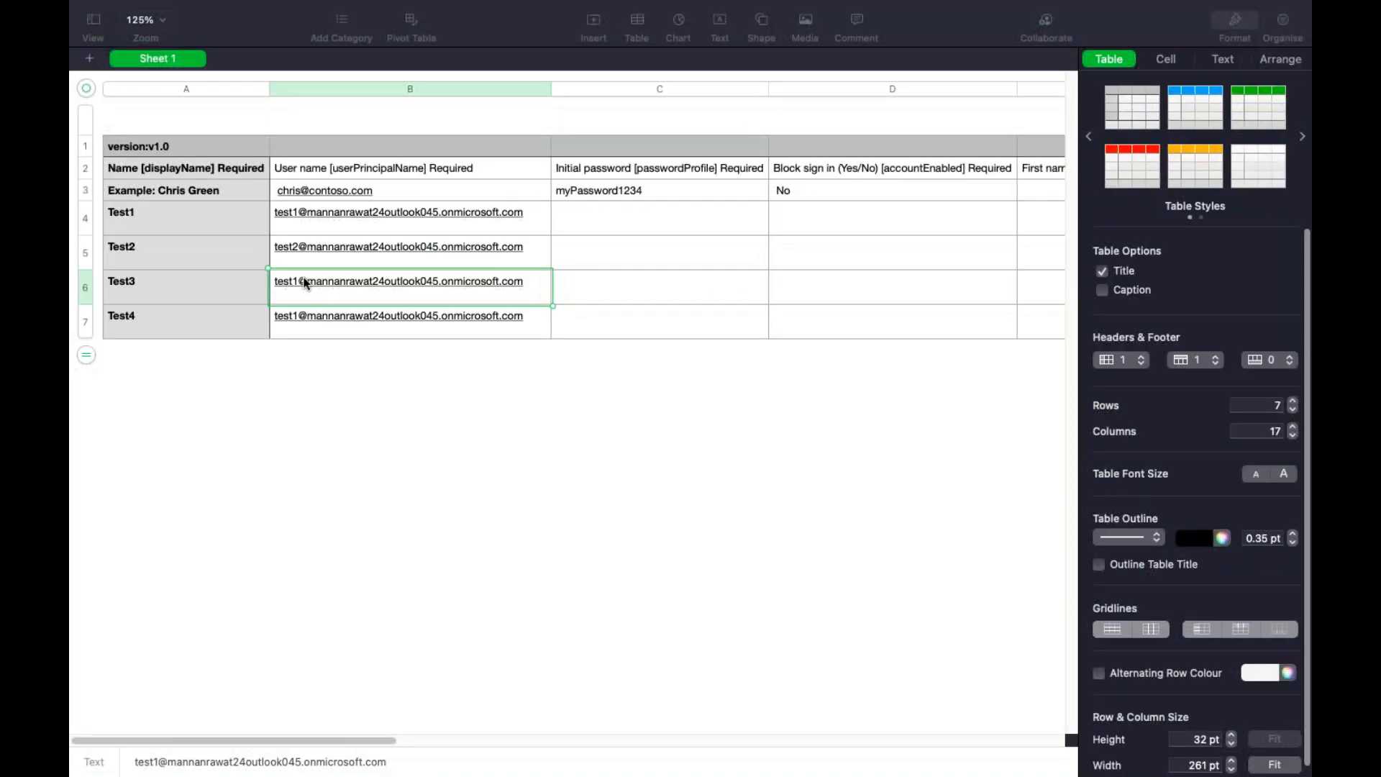
pyautogui.hotkey('ctrl', 'Left')
pyautogui.hotkey('ctrl', 'Right')
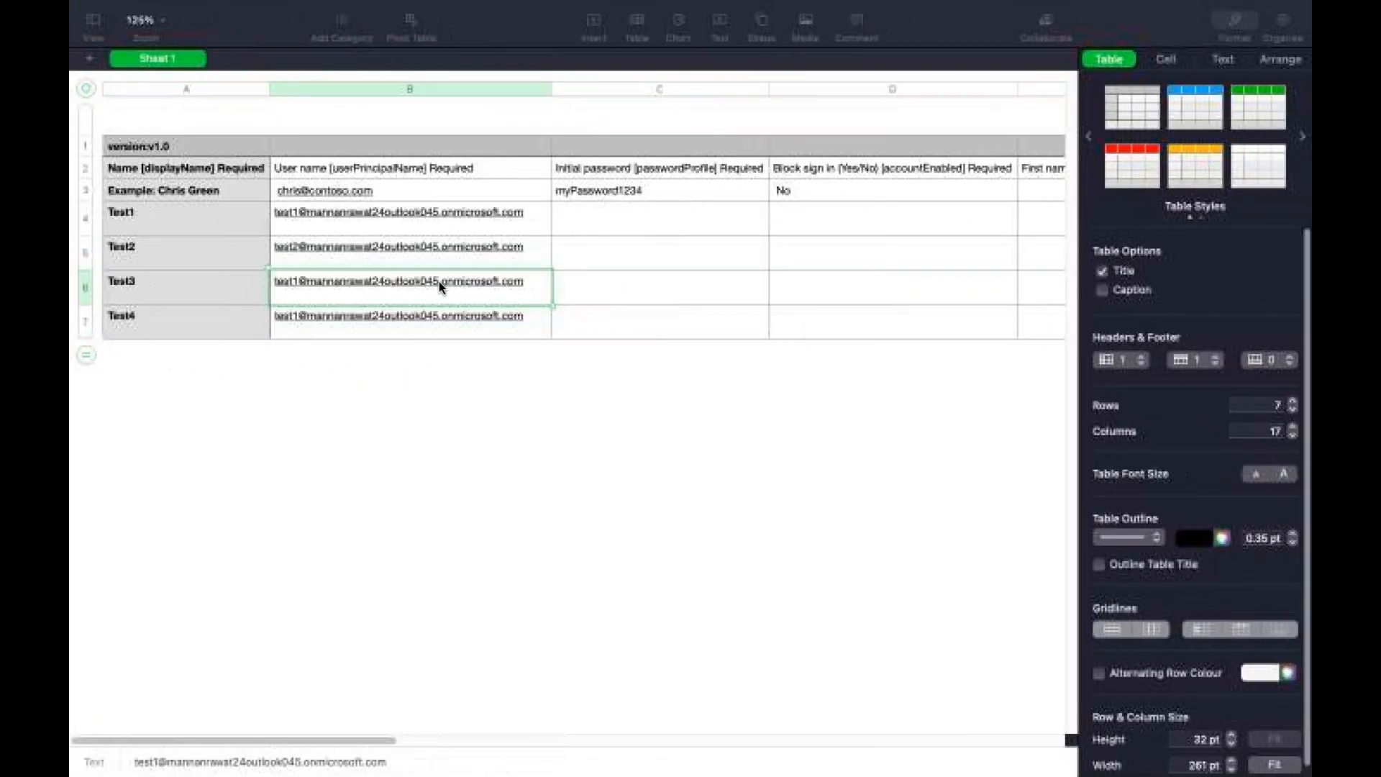
pyautogui.hotkey('ctrl', 'Left')
pyautogui.hotkey('ctrl', 'Right')
pyautogui.hotkey('ctrl', 'Left')
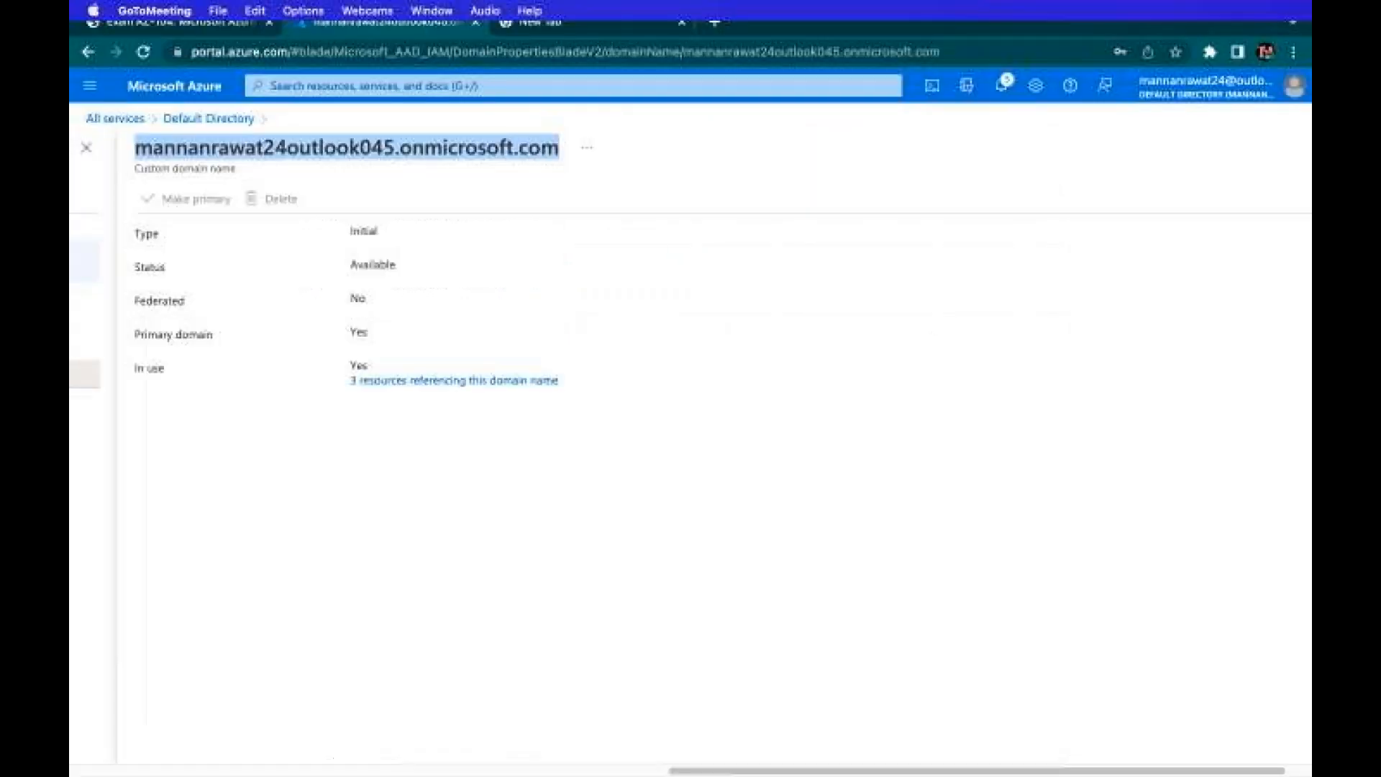
pyautogui.hotkey('ctrl', 'Right')
pyautogui.click(316, 282)
pyautogui.click(348, 359)
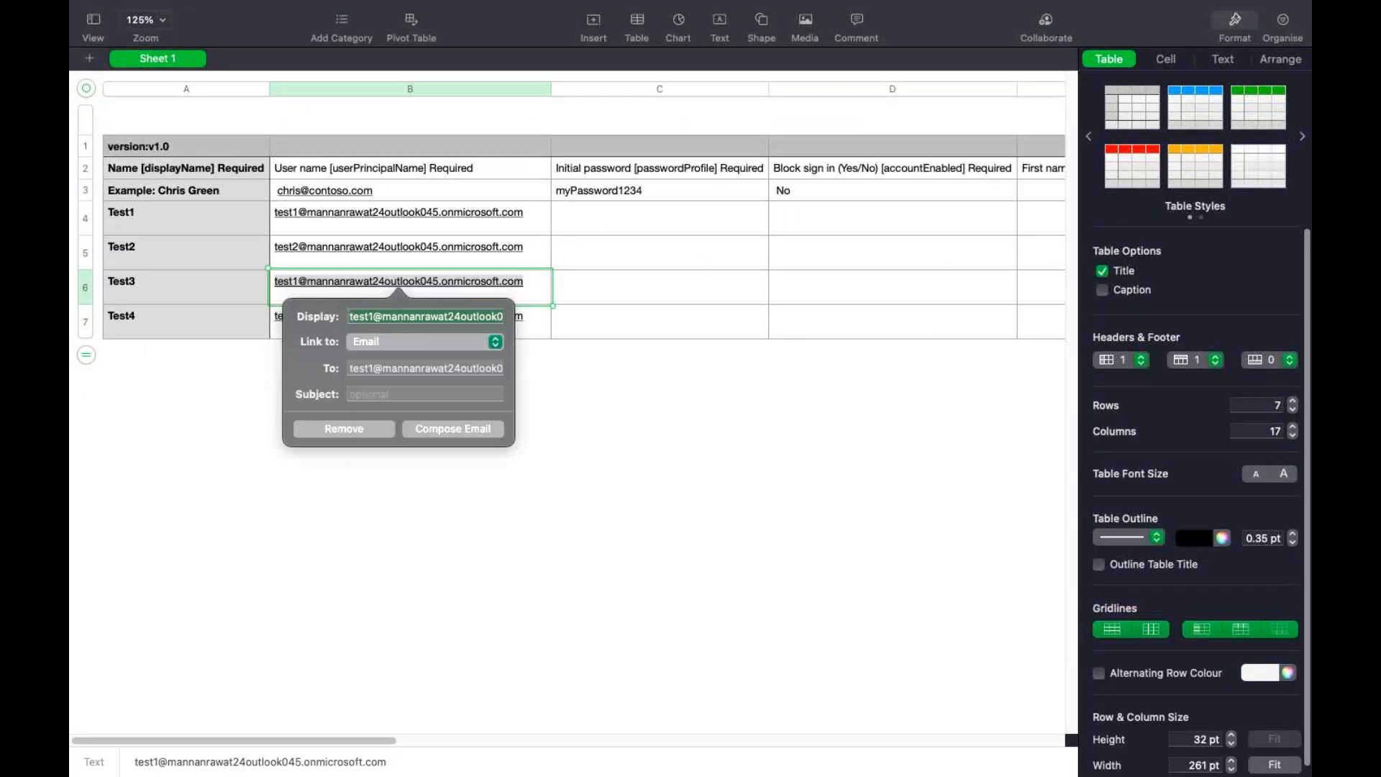
pyautogui.click(368, 316)
pyautogui.press('BackSpace')
pyautogui.write('3')
pyautogui.click(345, 510)
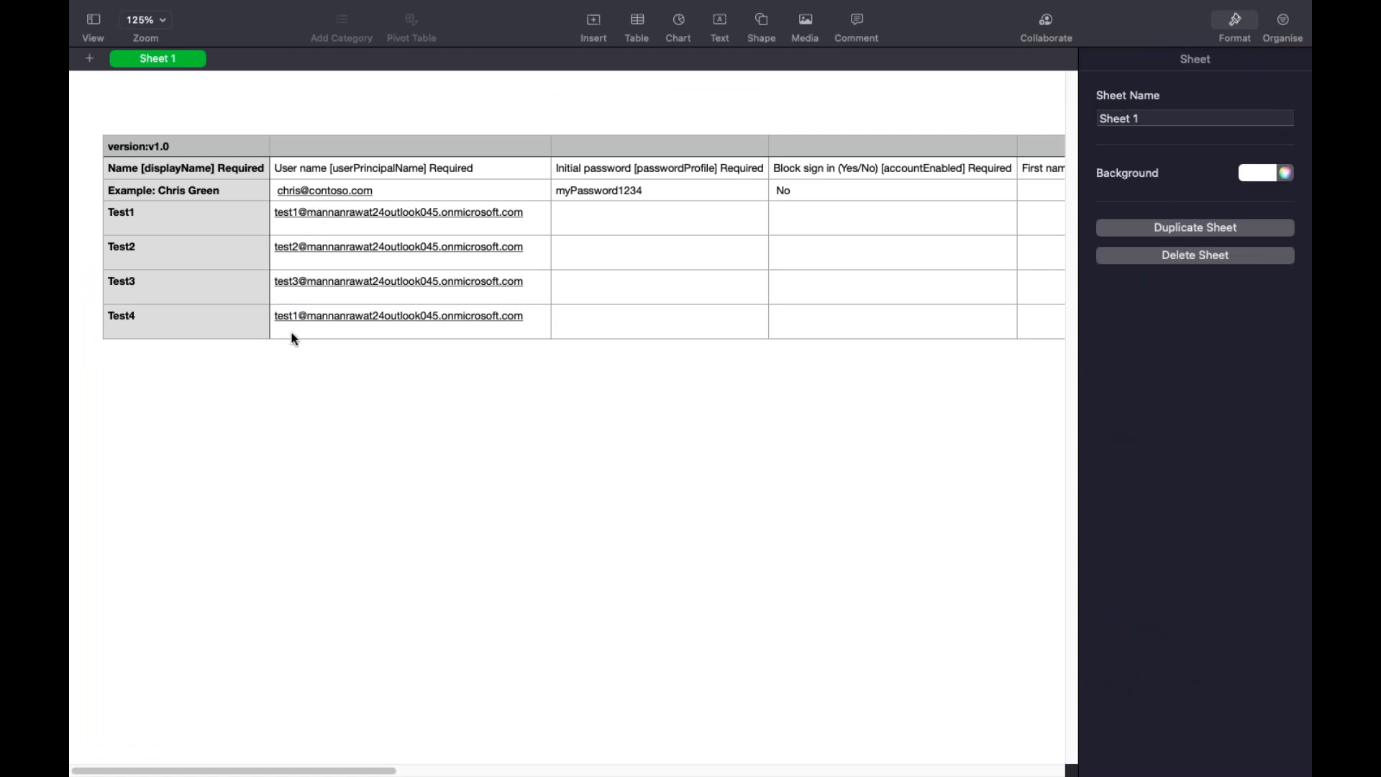
# Change the B7 address to test4, then move to cell C4 for passwords
pyautogui.click(299, 314)
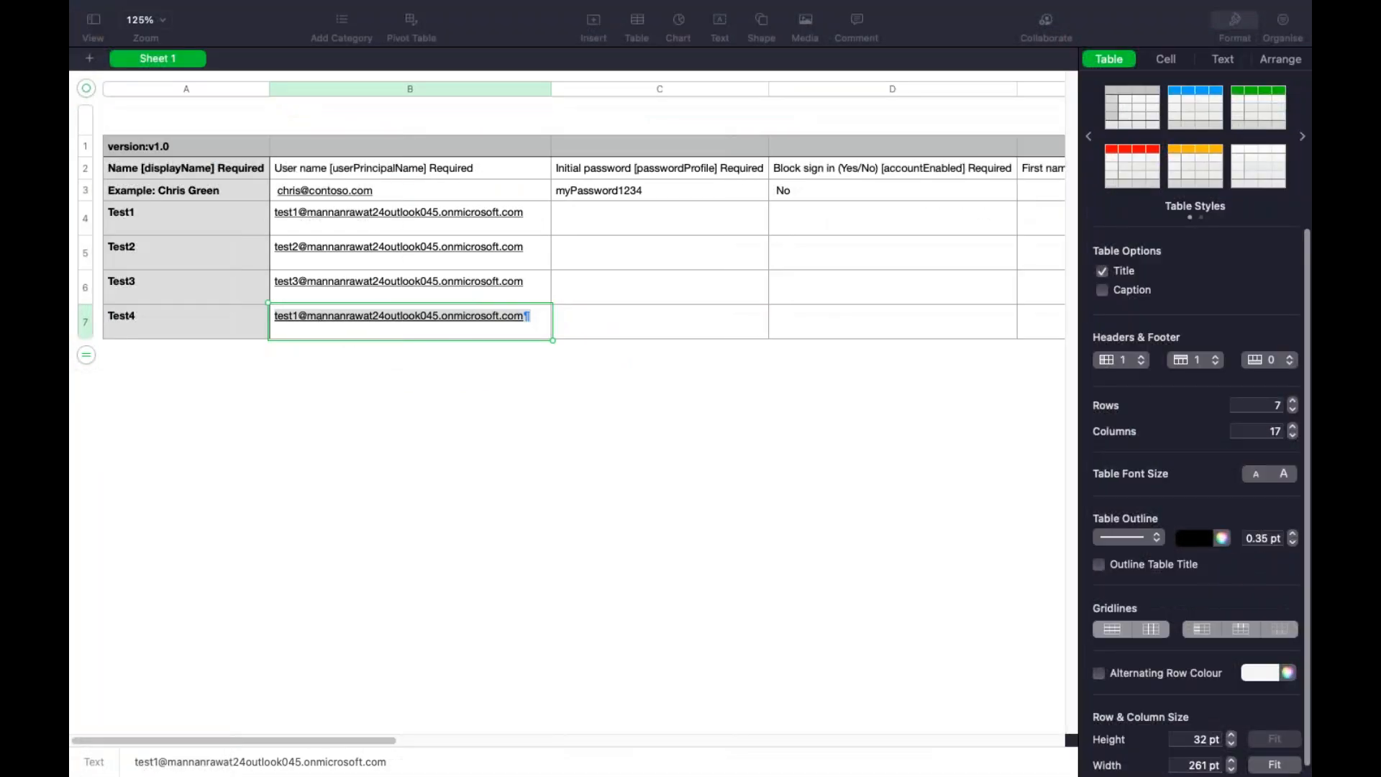
pyautogui.rightClick(303, 318)
pyautogui.press('Escape')
pyautogui.click(302, 318)
pyautogui.click(339, 396)
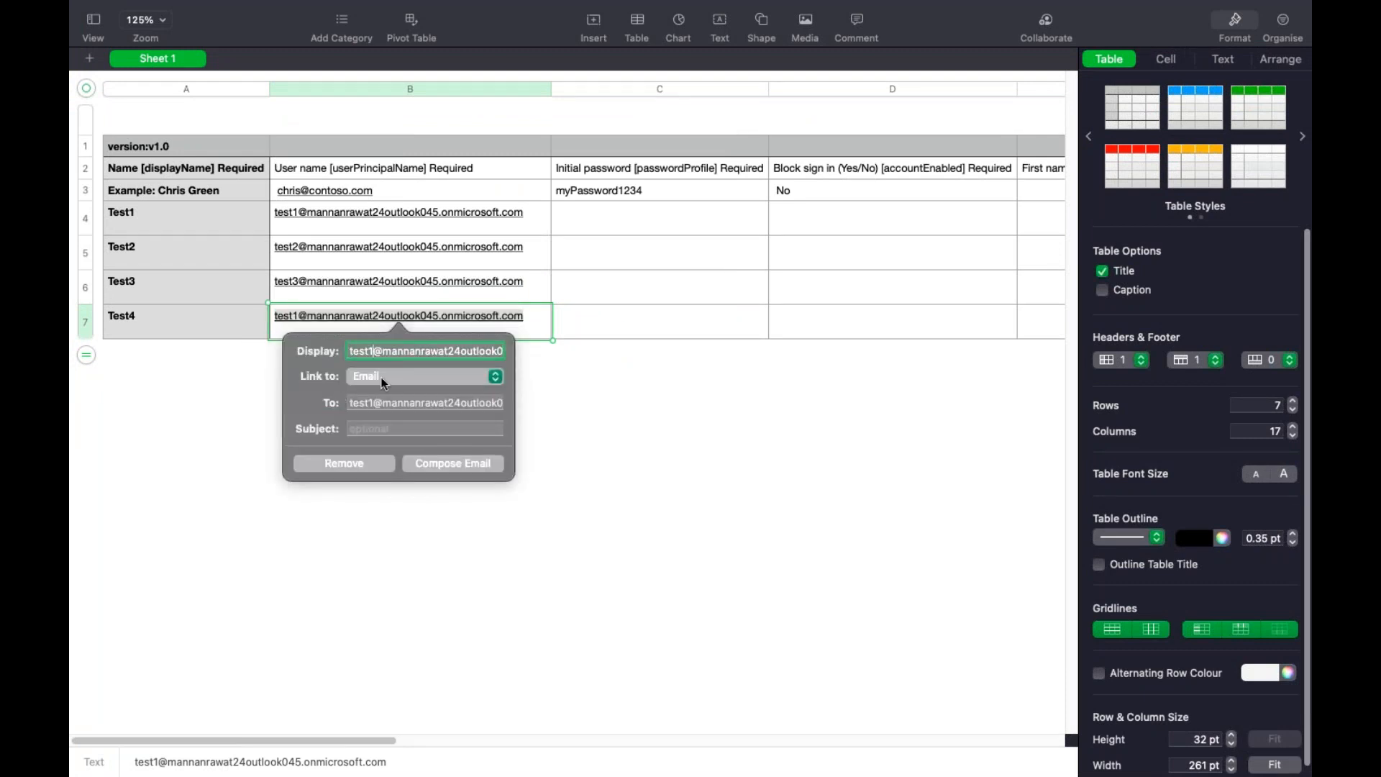
pyautogui.press('BackSpace')
pyautogui.write('4')
pyautogui.click(603, 544)
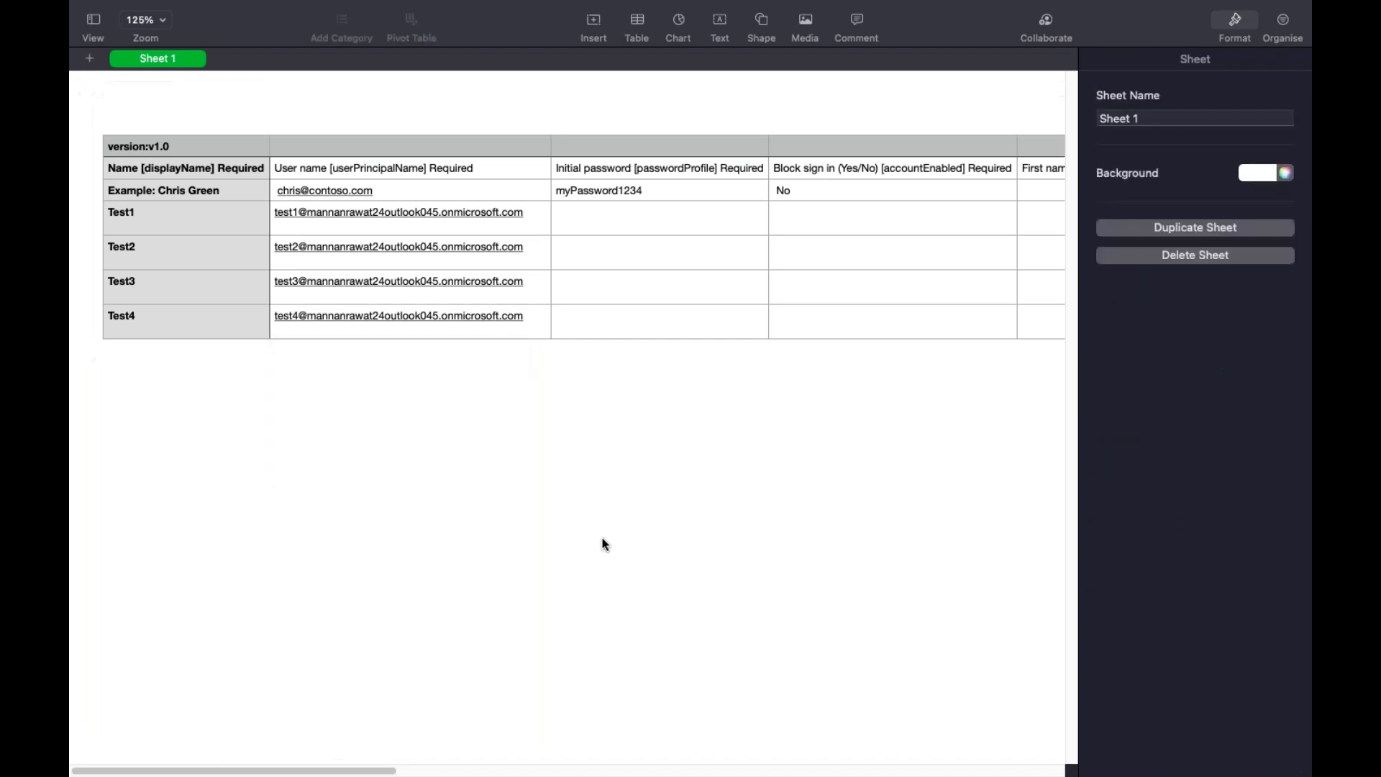
pyautogui.click(577, 228)
pyautogui.press('Tab')
pyautogui.click(581, 223)
pyautogui.click(840, 210)
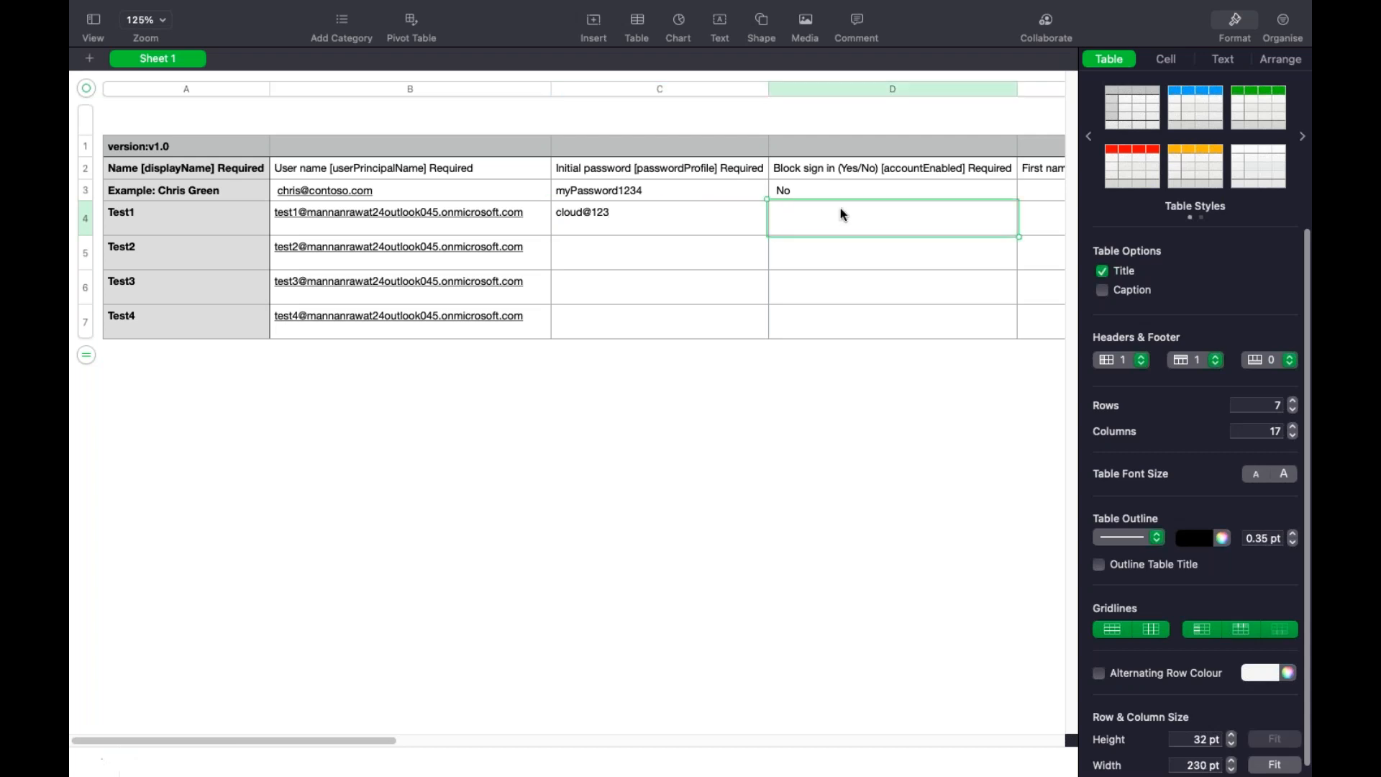
pyautogui.write('No')
pyautogui.click(625, 245)
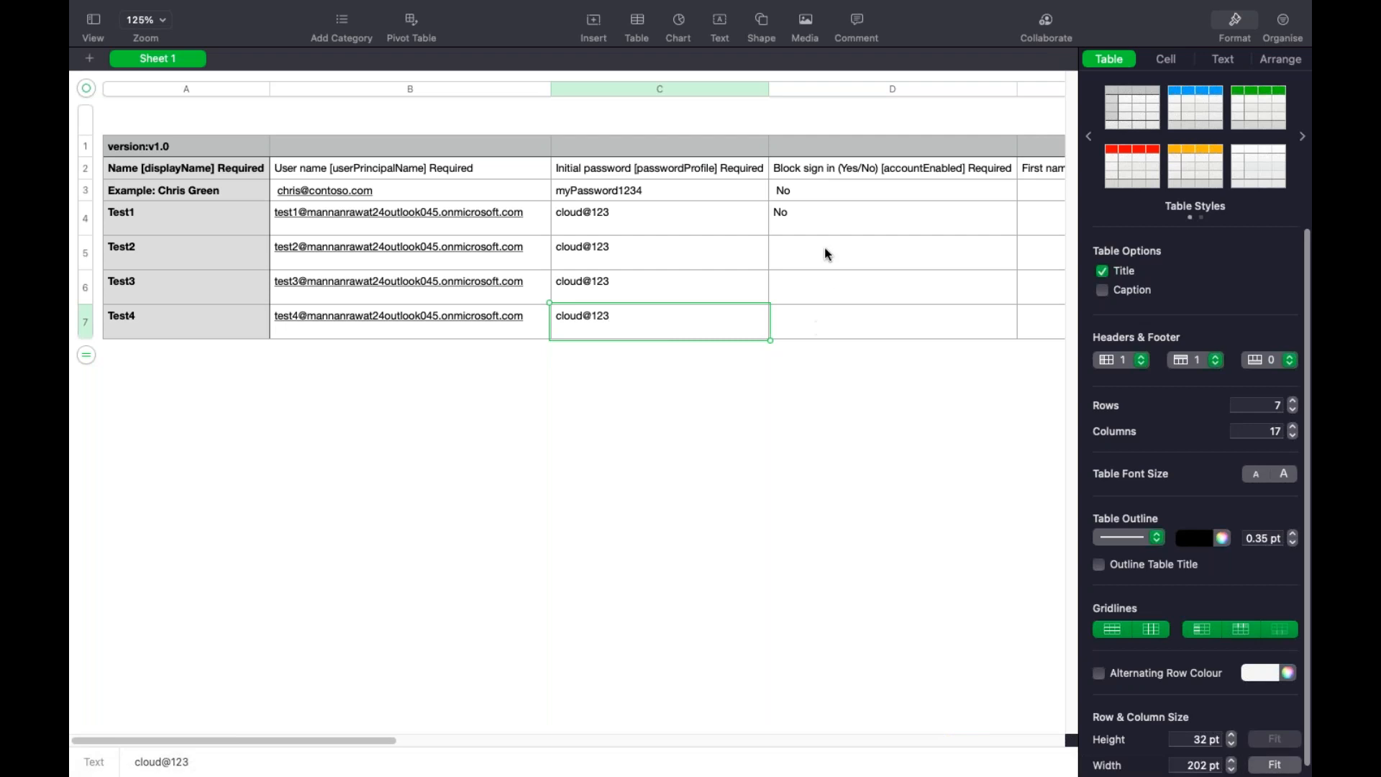
pyautogui.click(824, 248)
pyautogui.write('No')
pyautogui.click(823, 283)
pyautogui.write('No')
pyautogui.click(824, 324)
pyautogui.write('No')
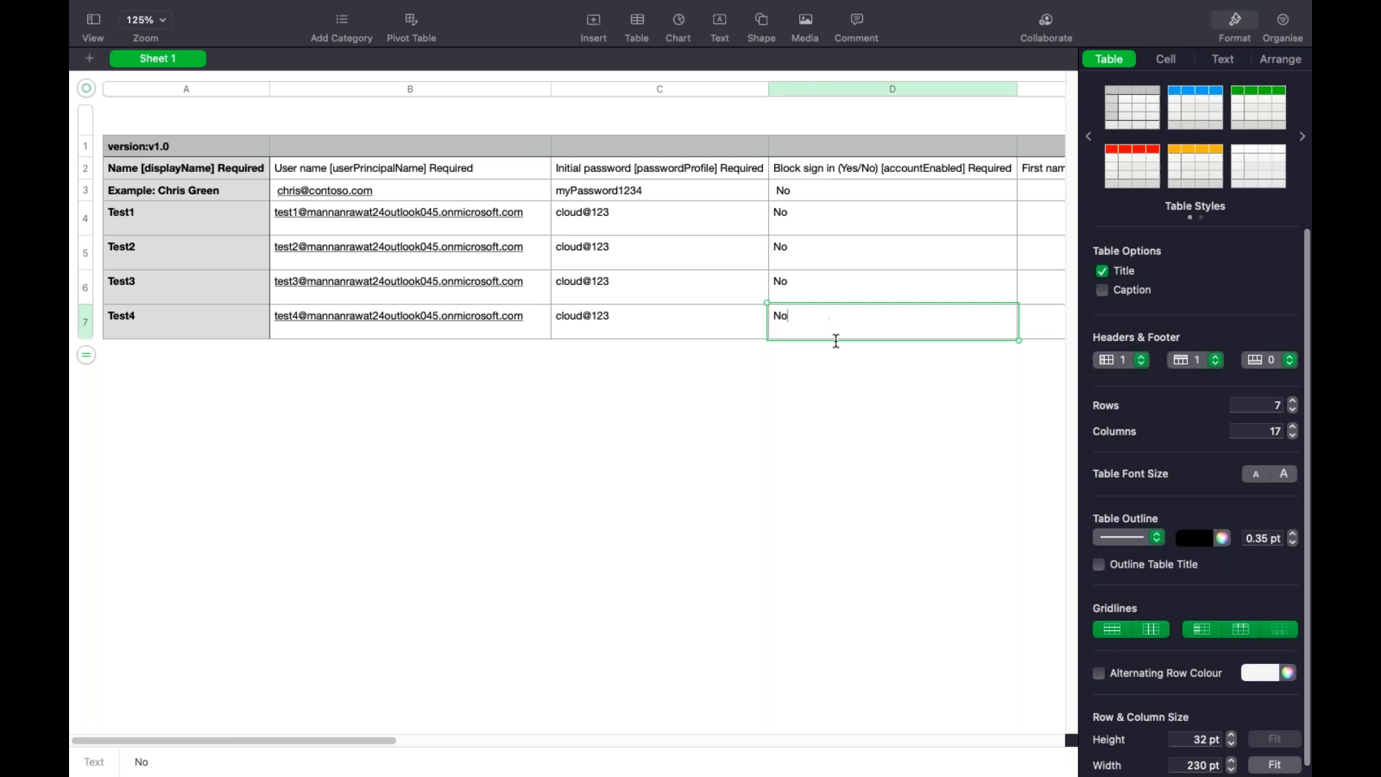
pyautogui.click(852, 364)
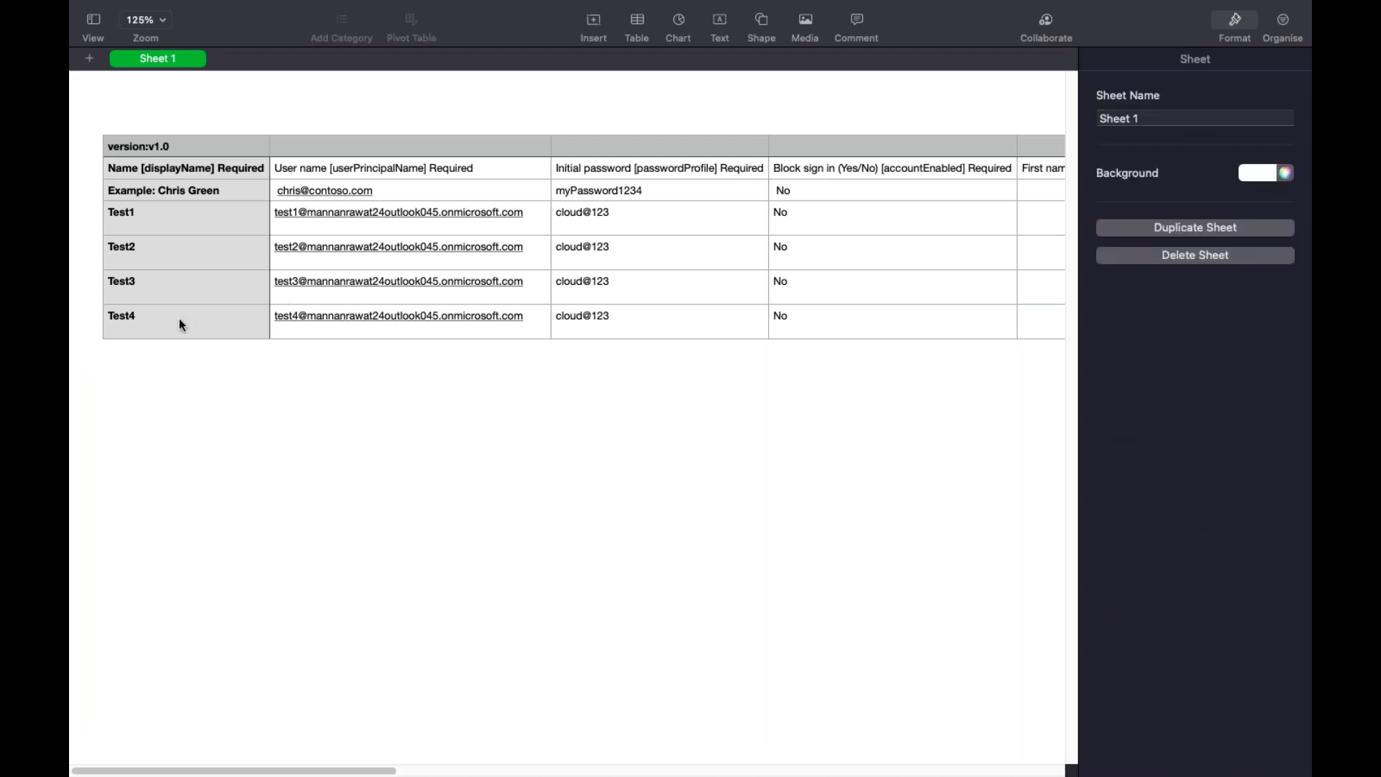
pyautogui.hscroll(2, 384, 301)
pyautogui.hscroll(10, 383, 296)
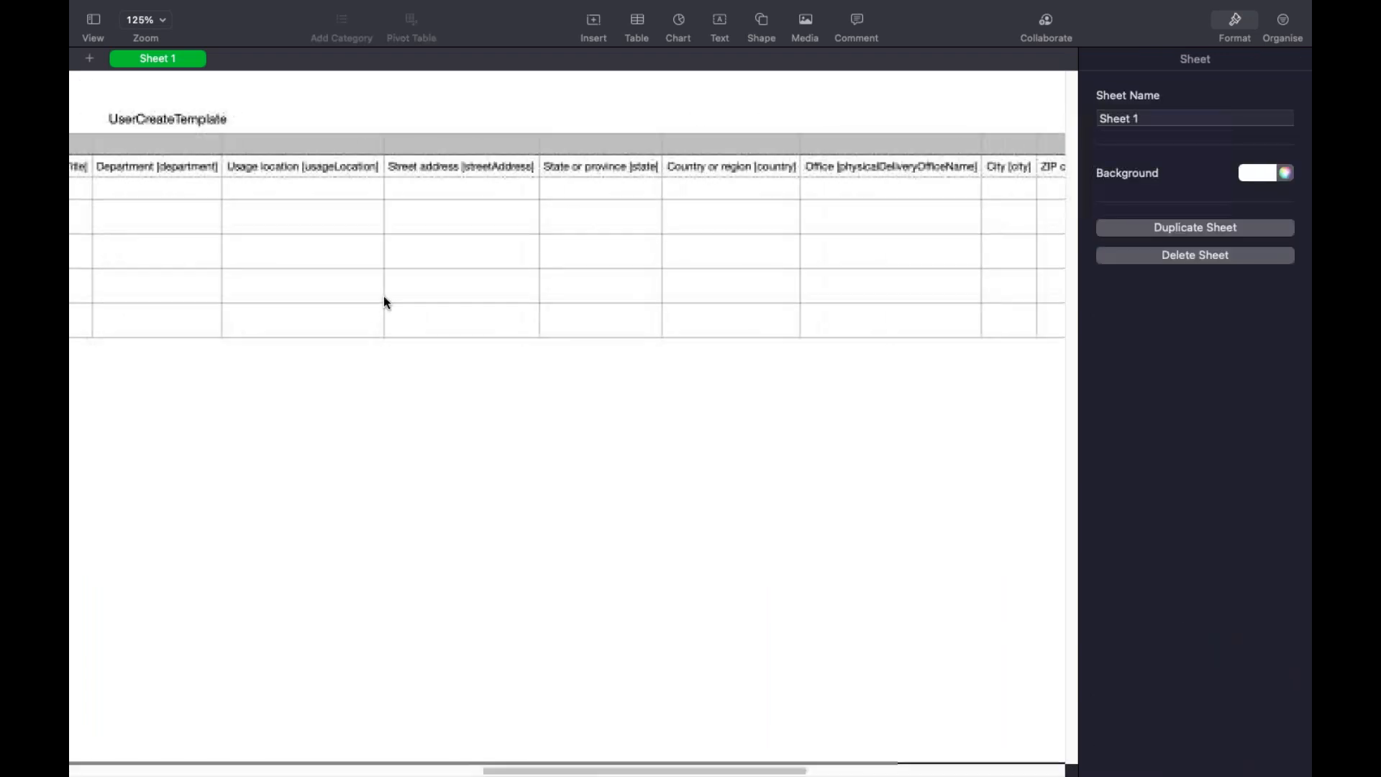
pyautogui.hscroll(-10, 382, 295)
pyautogui.moveTo(108, 40)
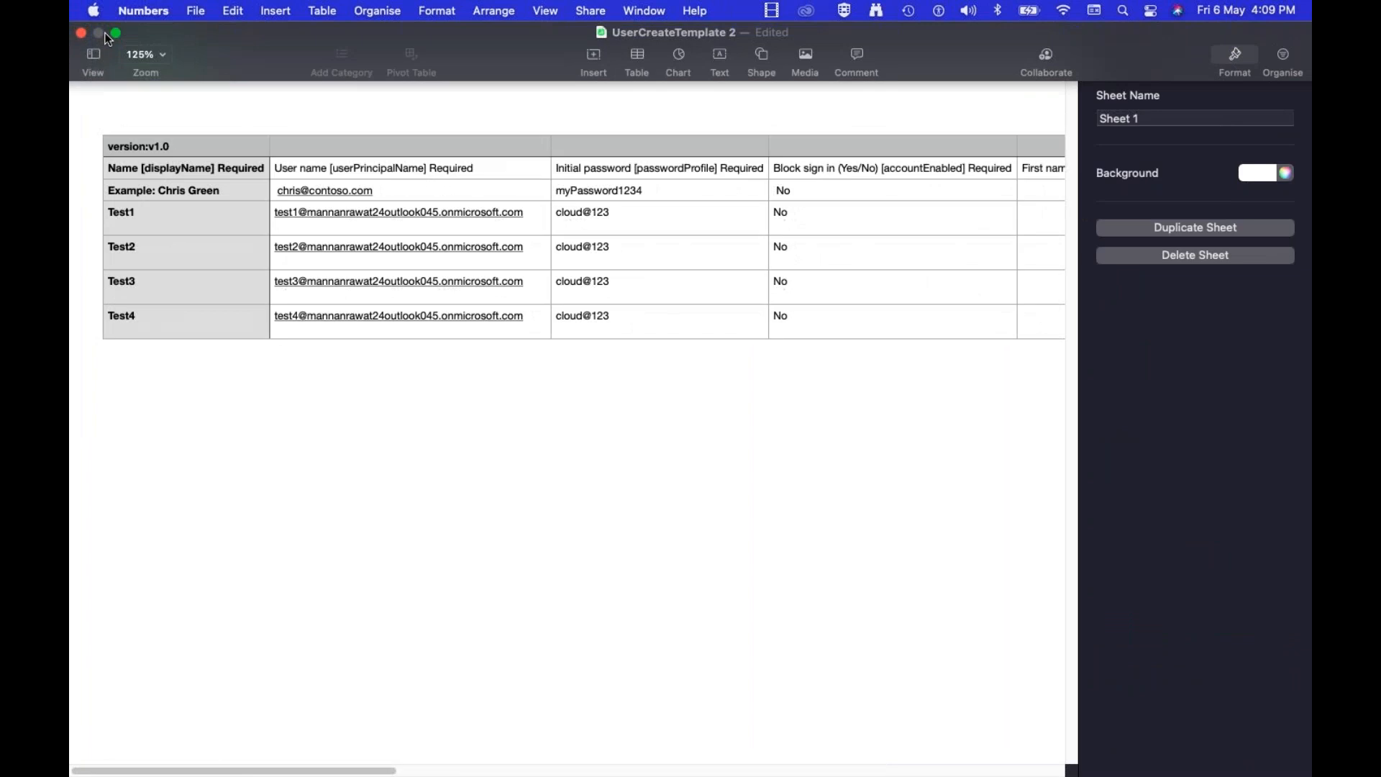
# Export the sheet to the Desktop as a CSV file named usersbulk-ad
pyautogui.click(194, 13)
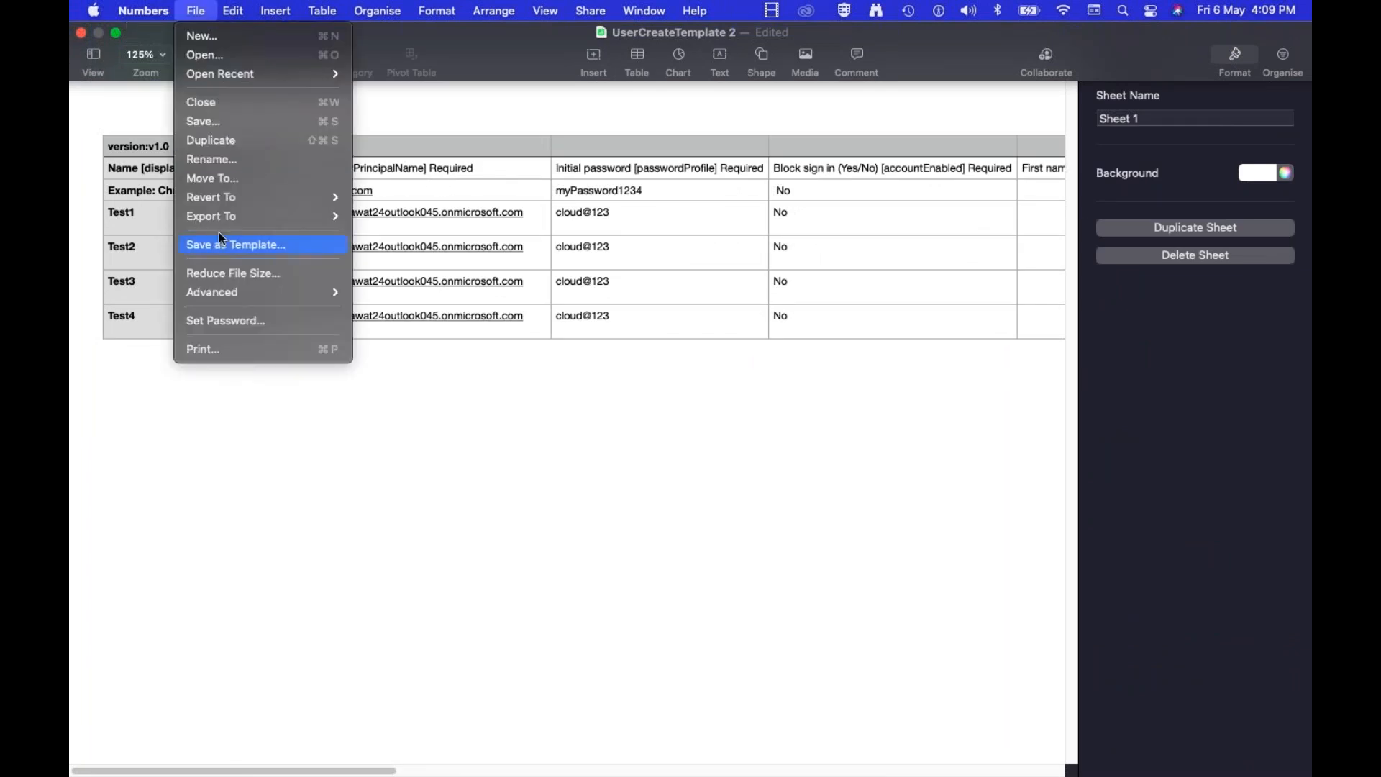
pyautogui.moveTo(229, 220)
pyautogui.click(382, 256)
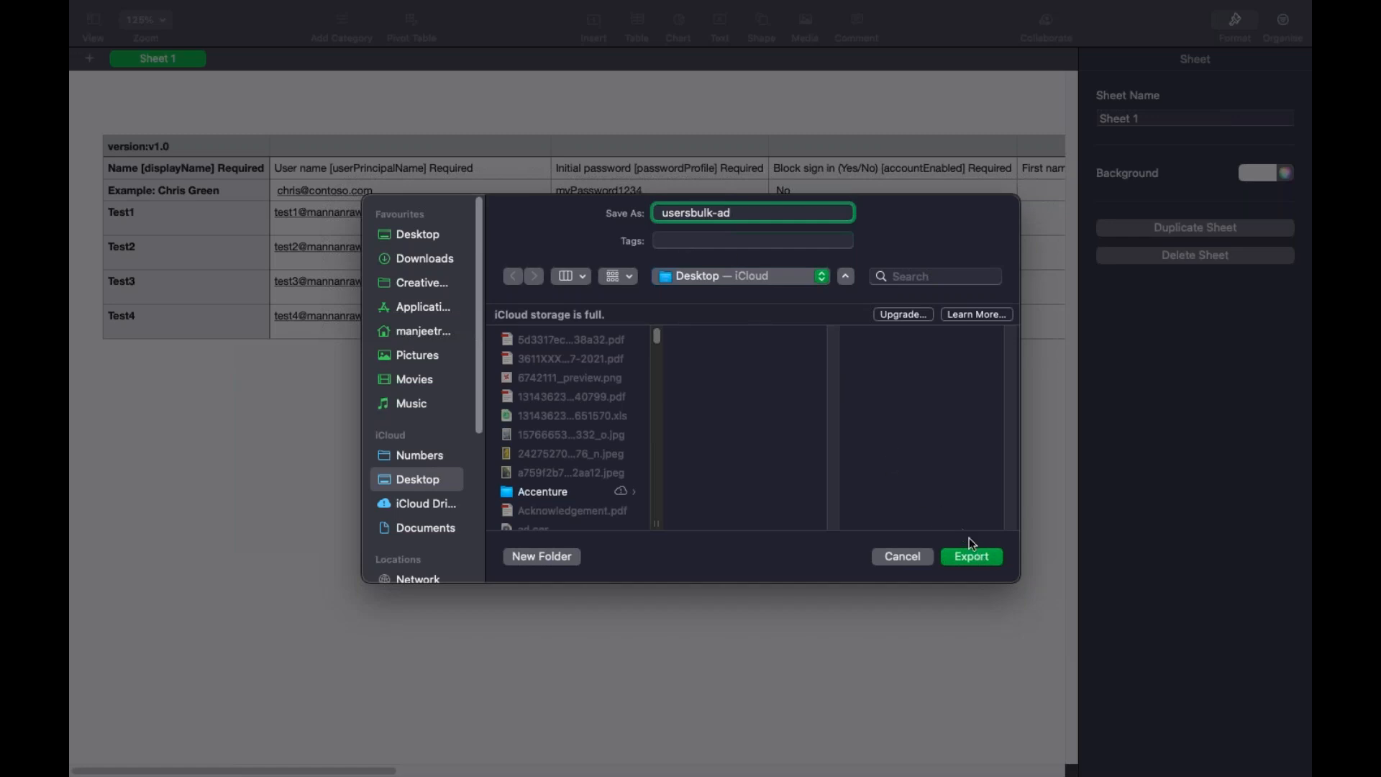
pyautogui.click(971, 557)
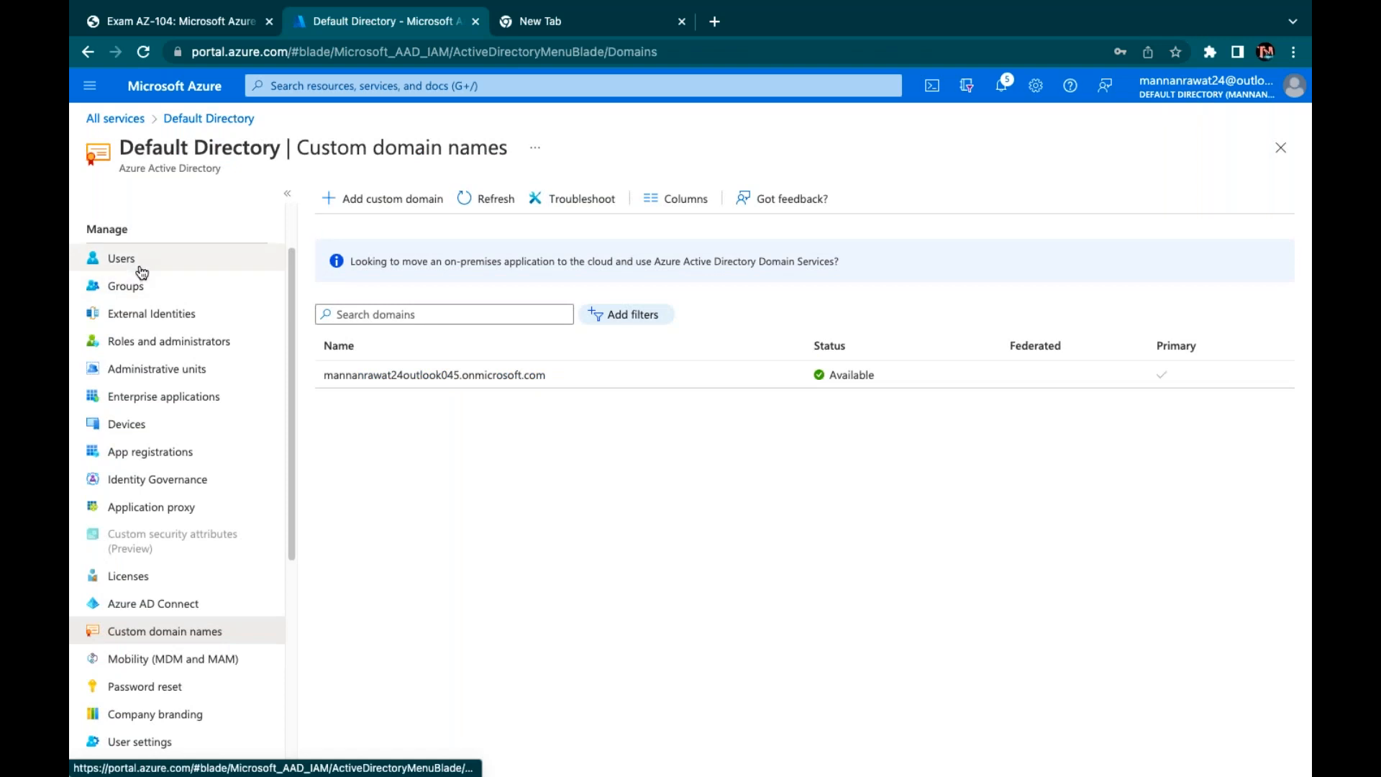
pyautogui.click(139, 265)
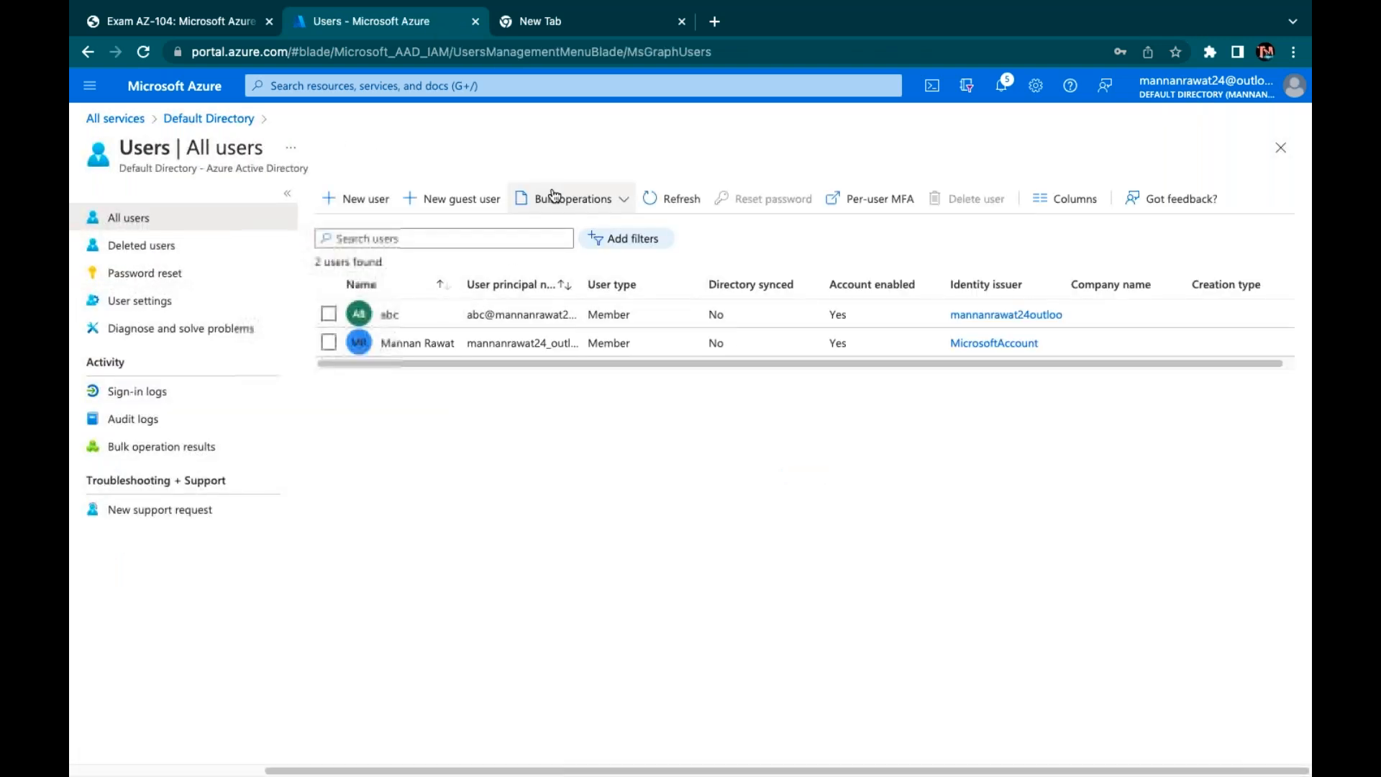
# Submit usersbulk-ad.csv through Bulk create, refresh the user list, and close the panel
pyautogui.click(558, 199)
pyautogui.click(572, 230)
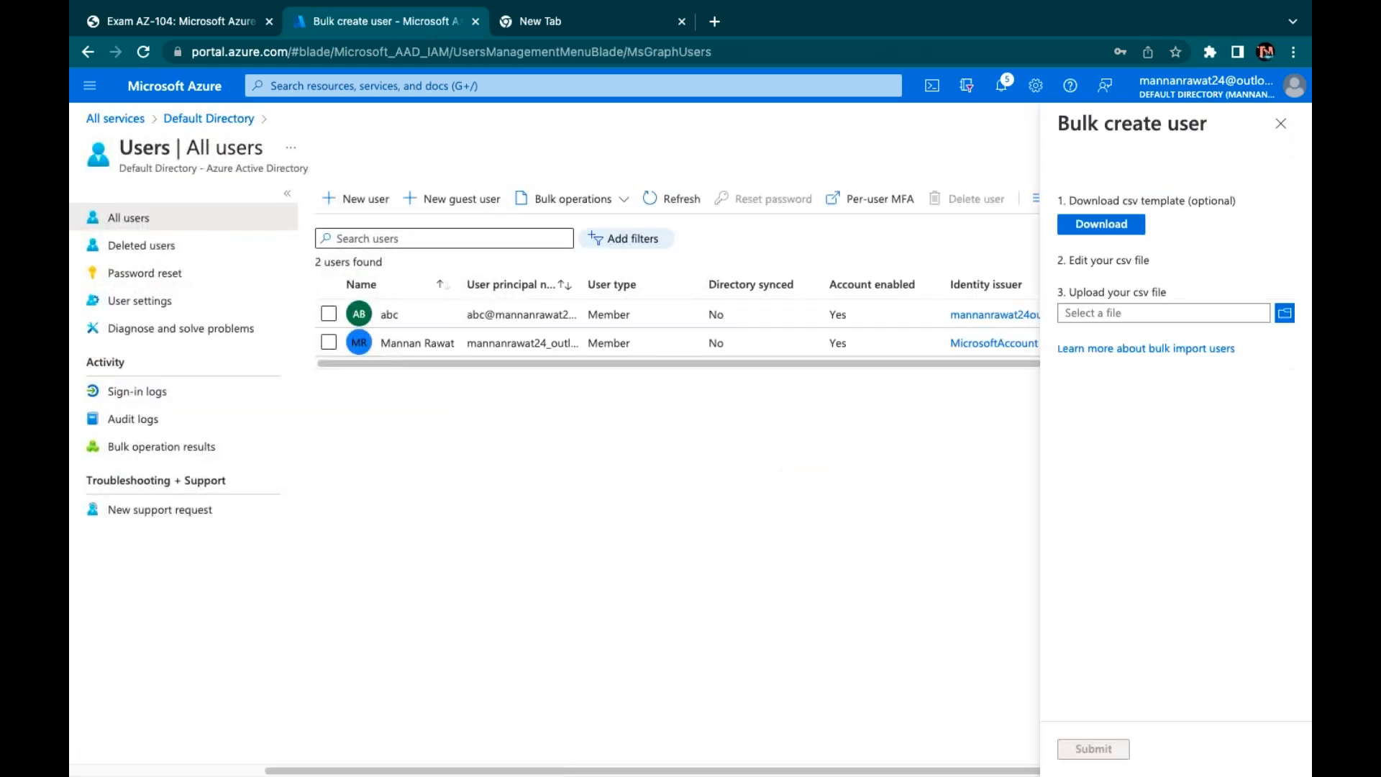
pyautogui.click(1170, 319)
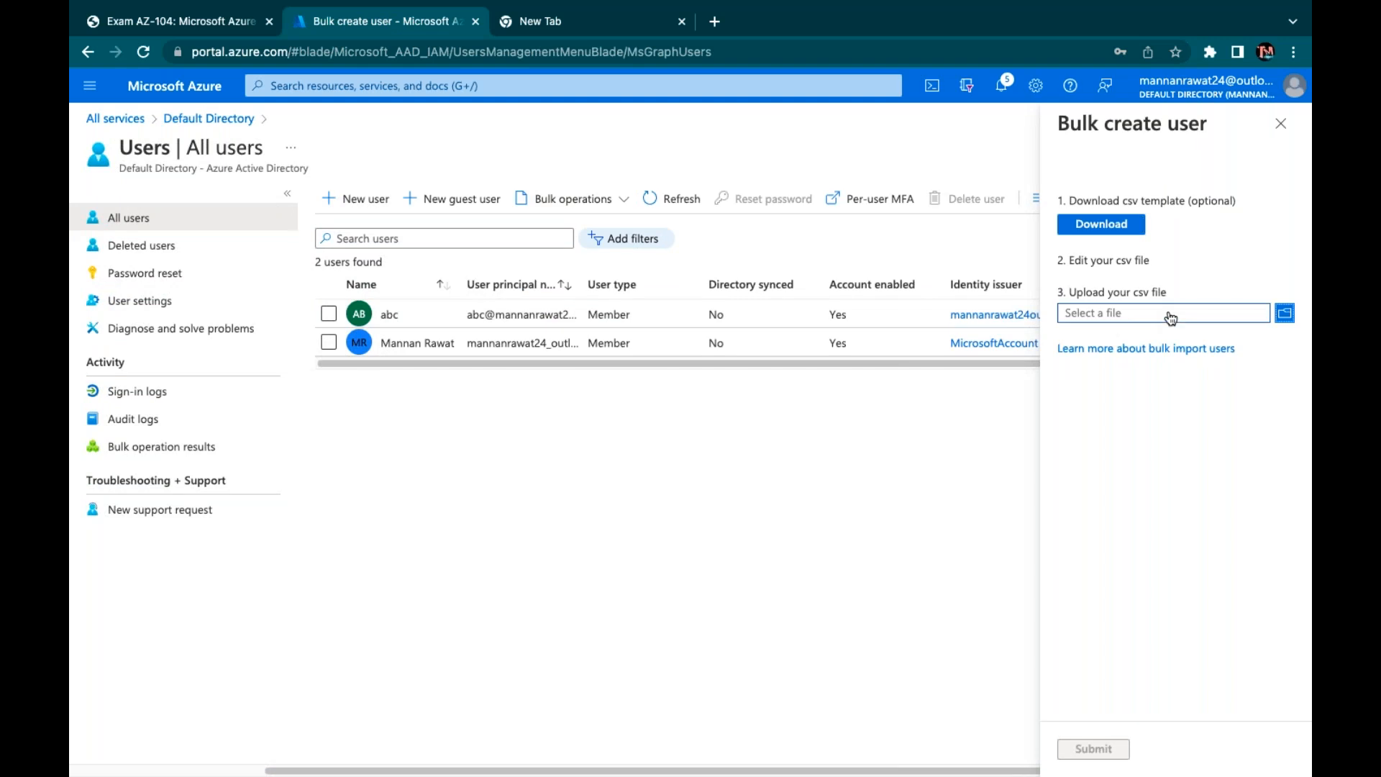
pyautogui.click(1284, 314)
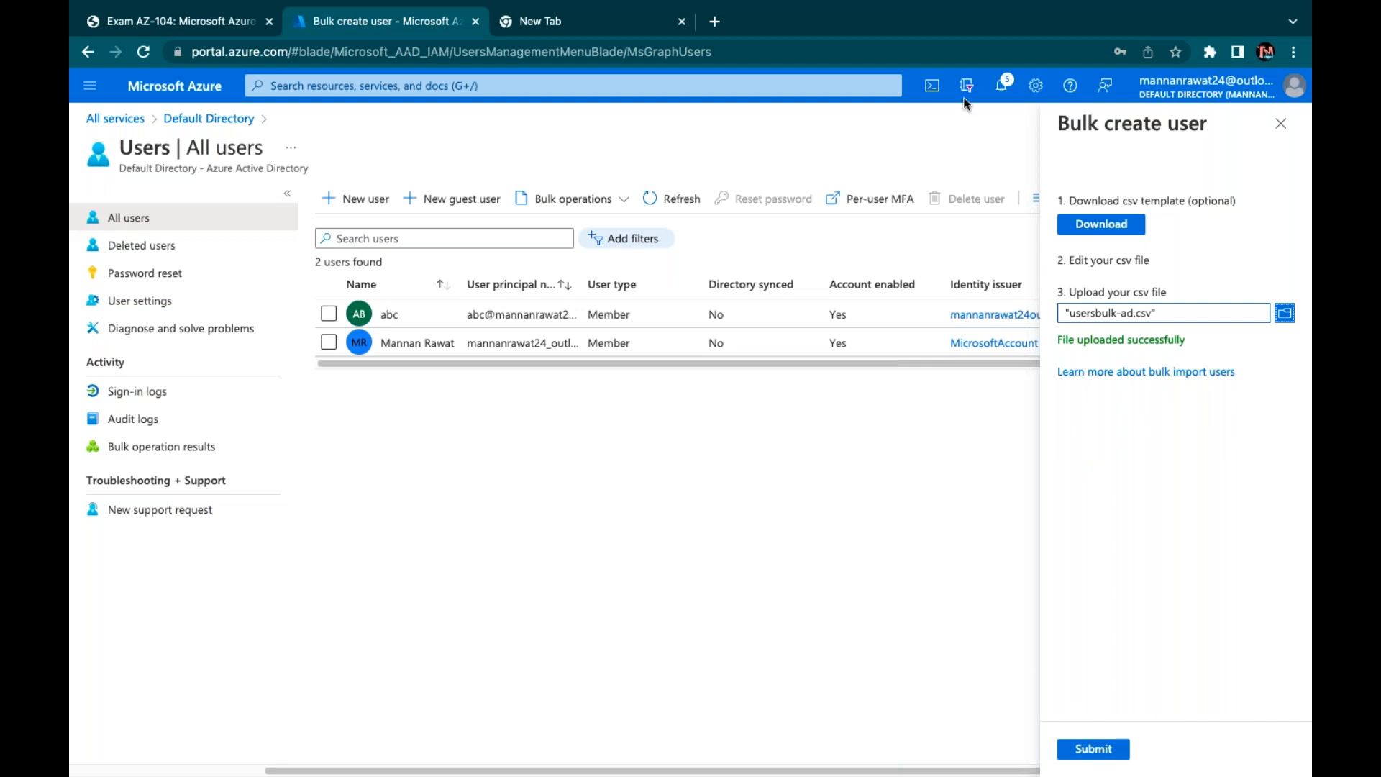
pyautogui.click(1088, 746)
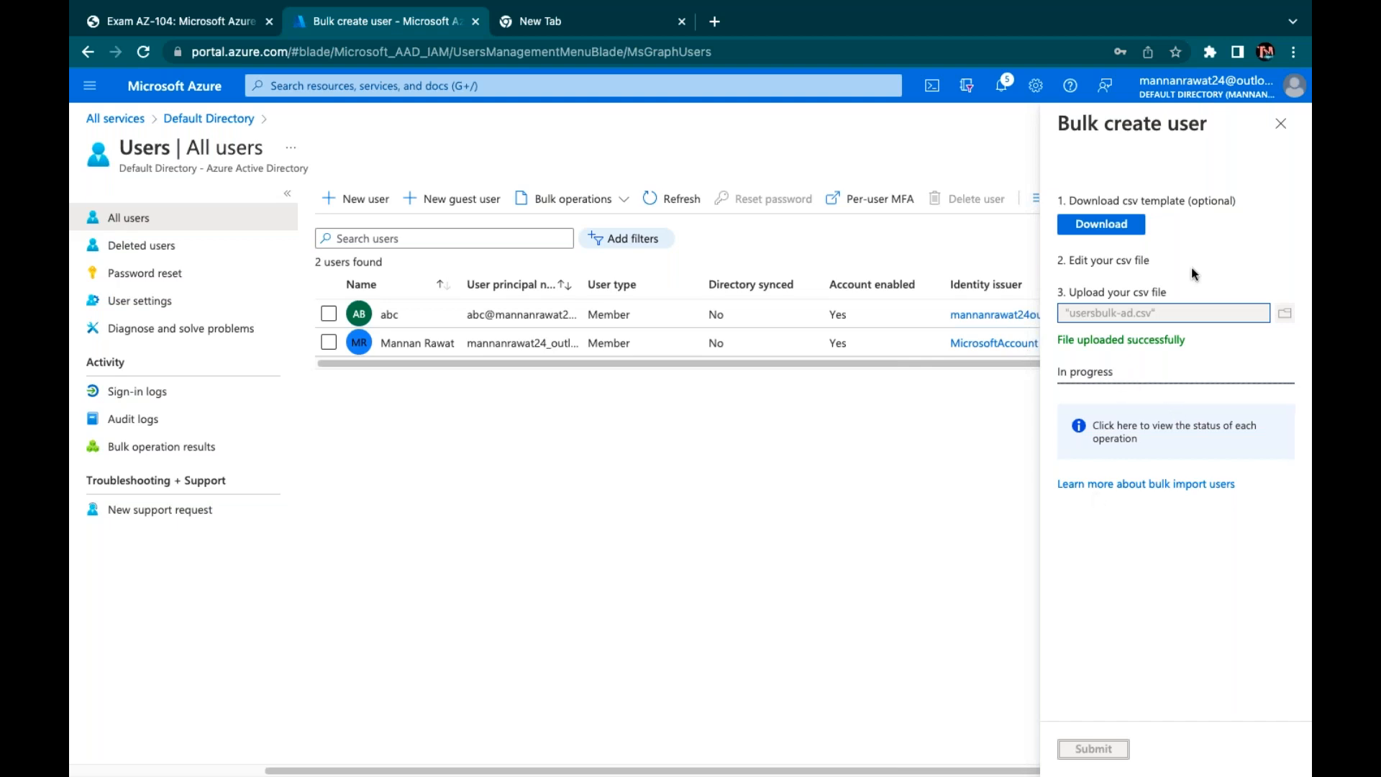
pyautogui.click(671, 199)
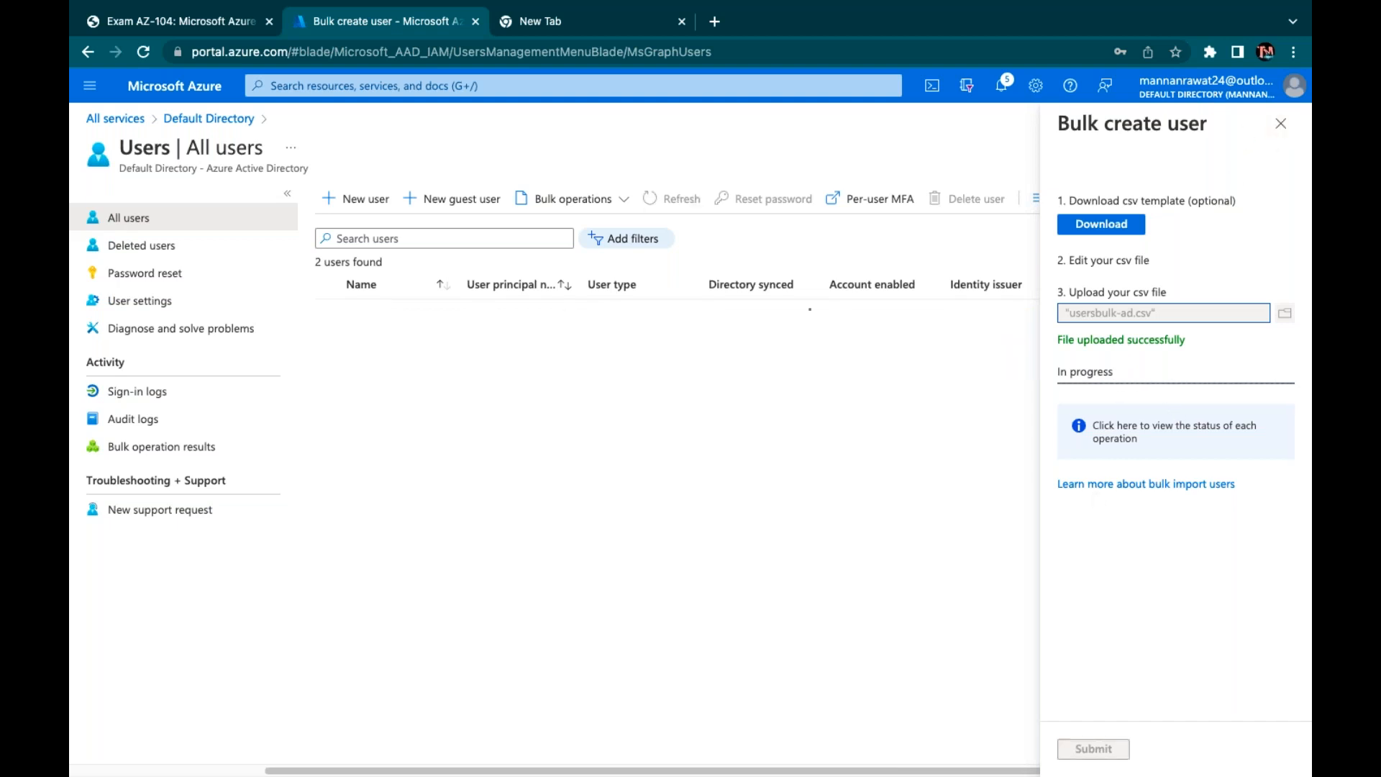
pyautogui.click(671, 198)
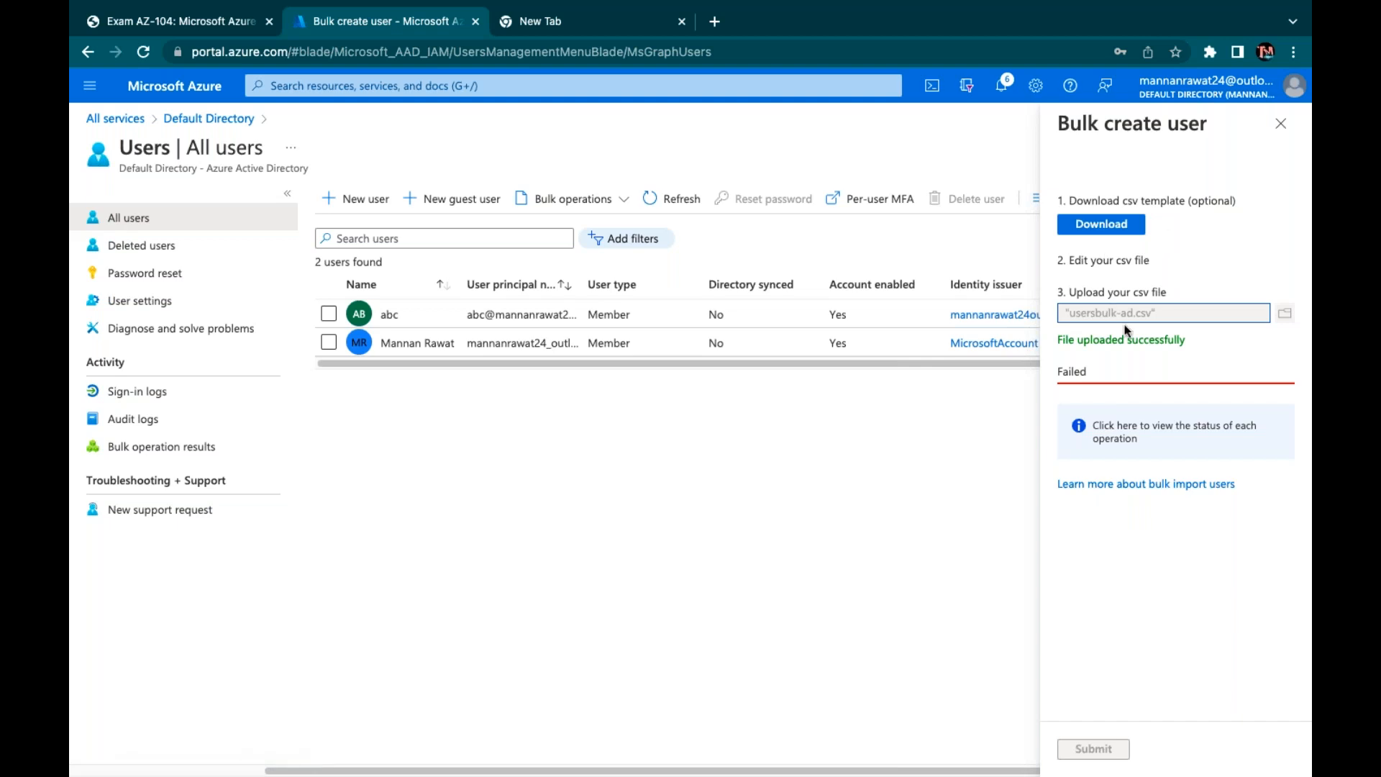
pyautogui.click(1280, 123)
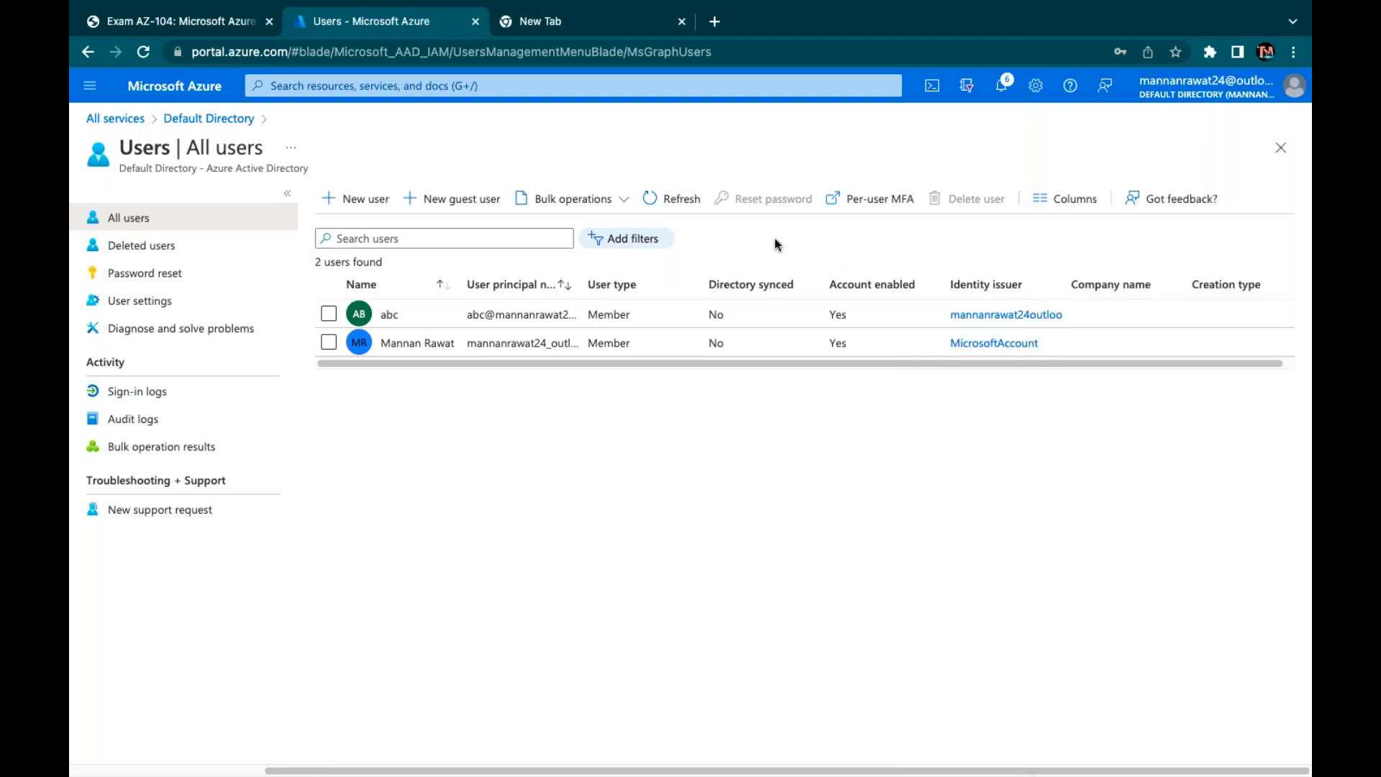
# Reopen Bulk create and locate usersbulk-ad.csv on the Desktop by searching 'bulk'
pyautogui.click(628, 201)
pyautogui.click(672, 199)
pyautogui.click(581, 199)
pyautogui.click(562, 226)
pyautogui.click(1283, 313)
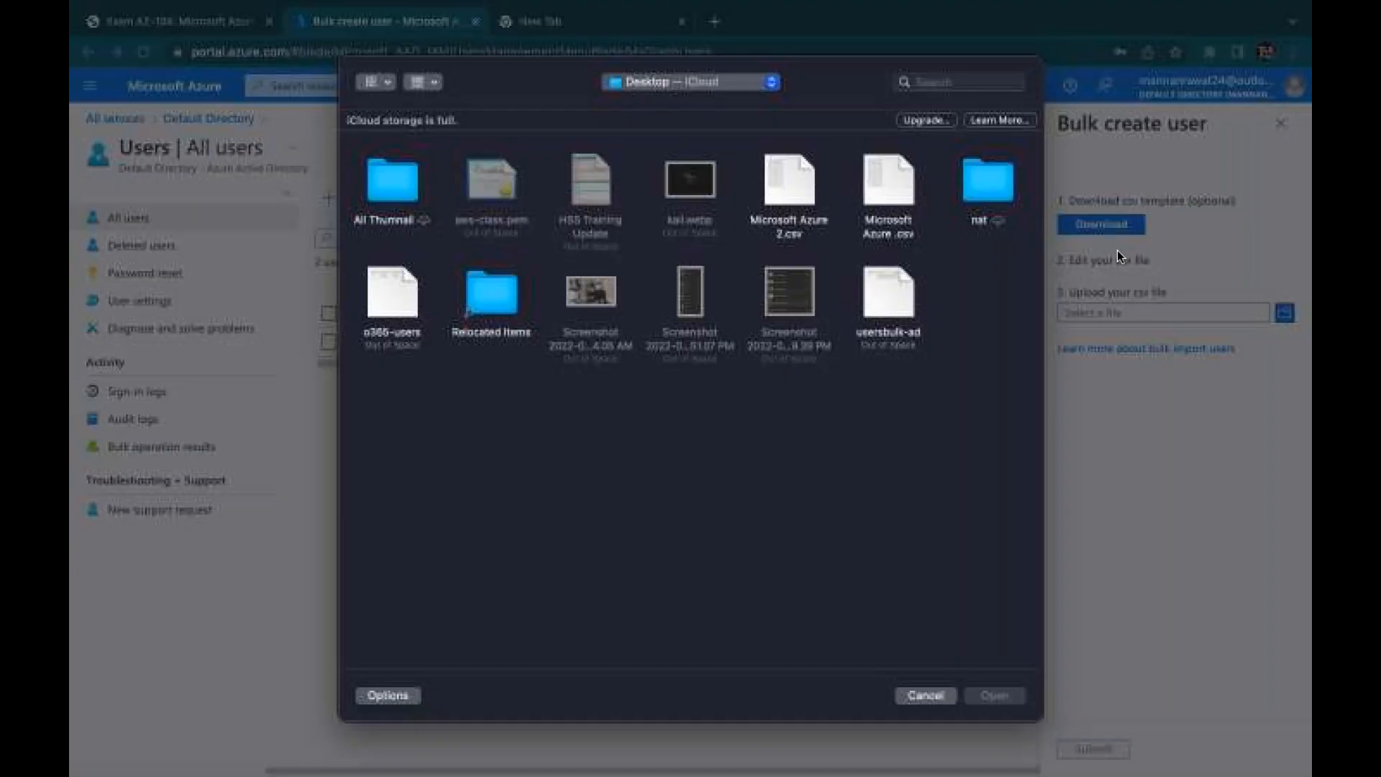
pyautogui.click(961, 78)
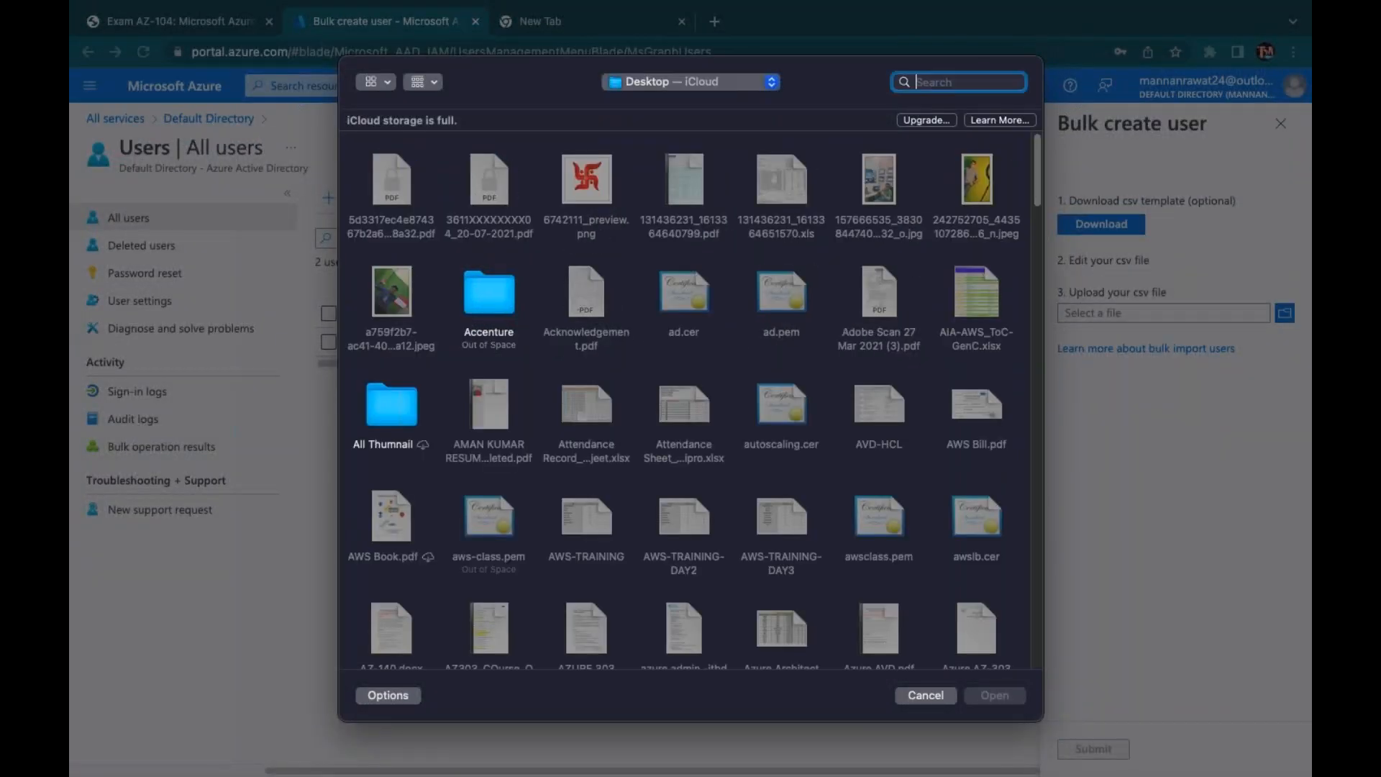
pyautogui.write('bulk')
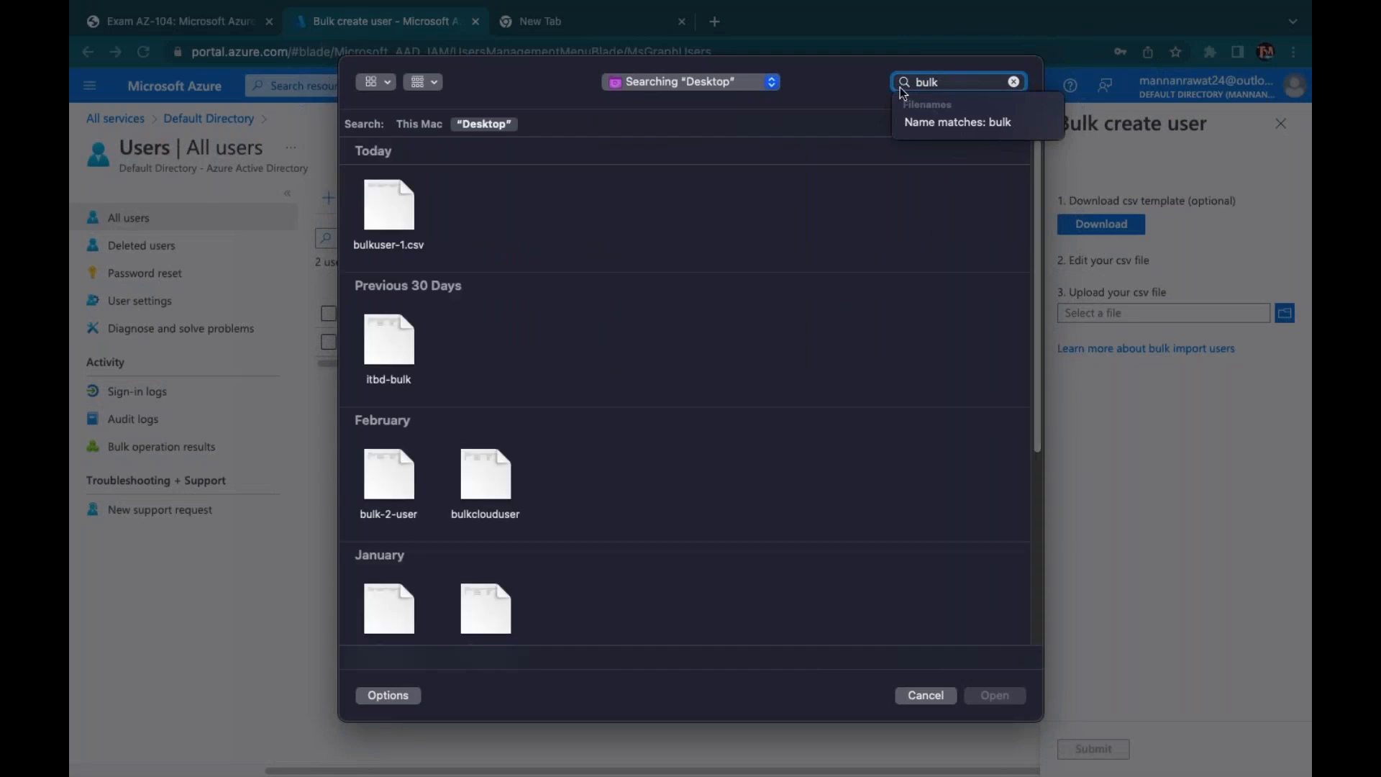
pyautogui.press('BackSpace')
pyautogui.press('BackSpace')
pyautogui.press('BackSpace')
pyautogui.press('BackSpace')
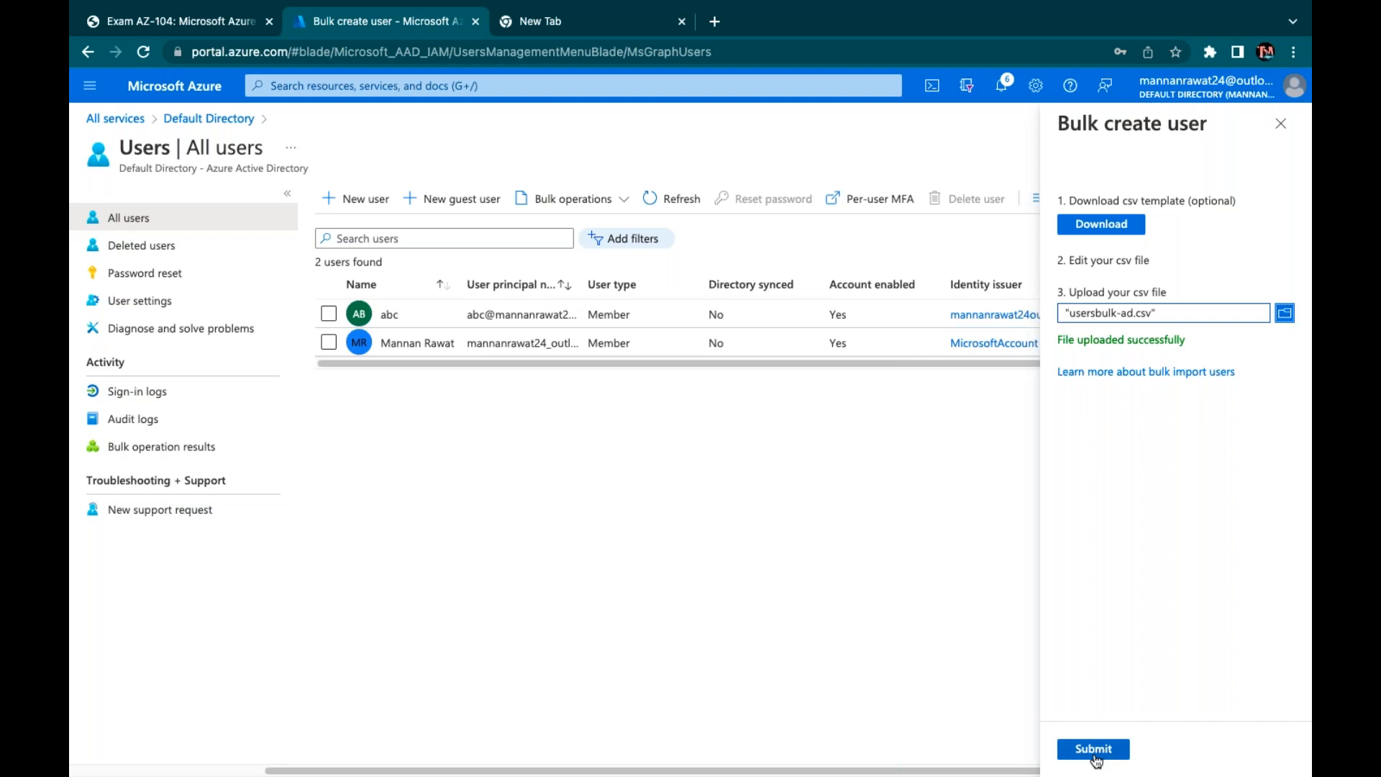
# Resubmit usersbulk-ad.csv, widen the User principal name column, then open office.com in a new tab
pyautogui.click(1093, 752)
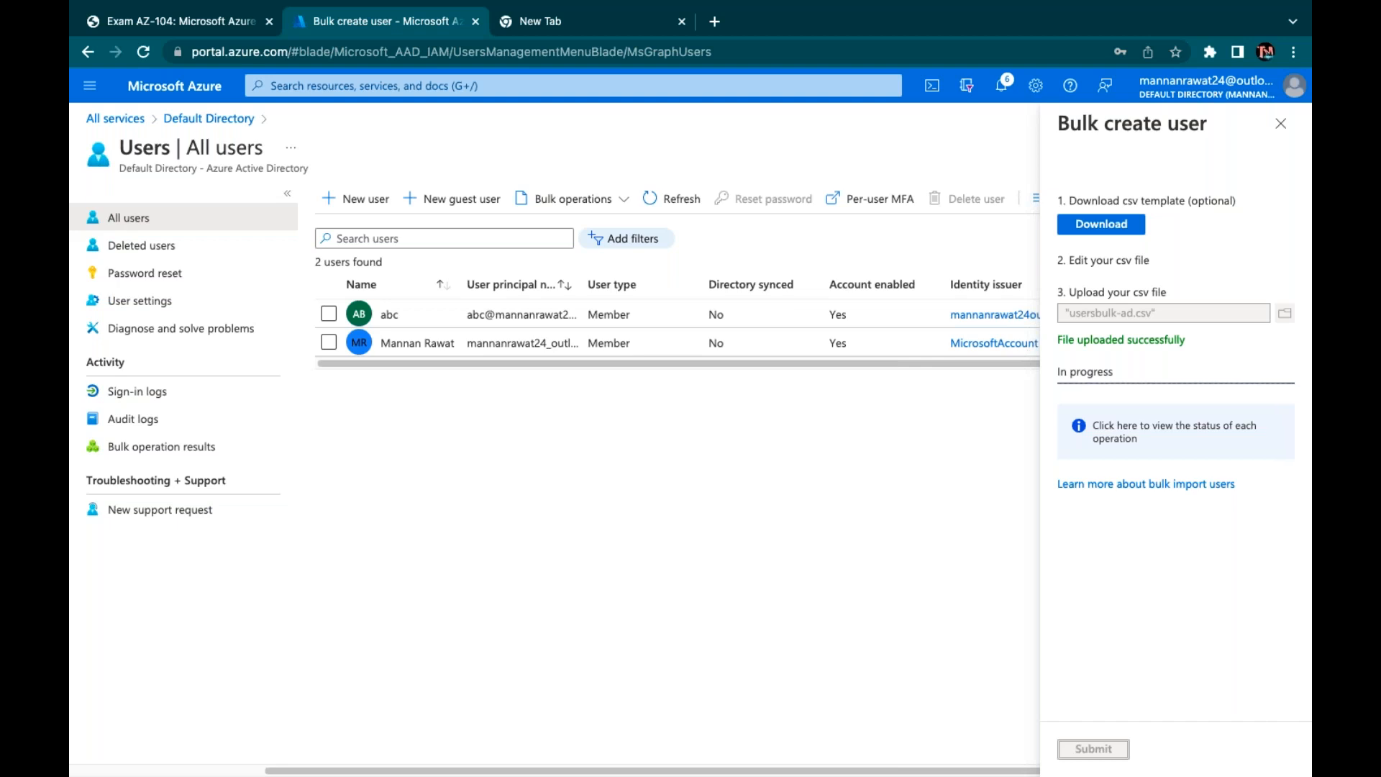
pyautogui.moveTo(579, 284); pyautogui.dragTo(794, 284)
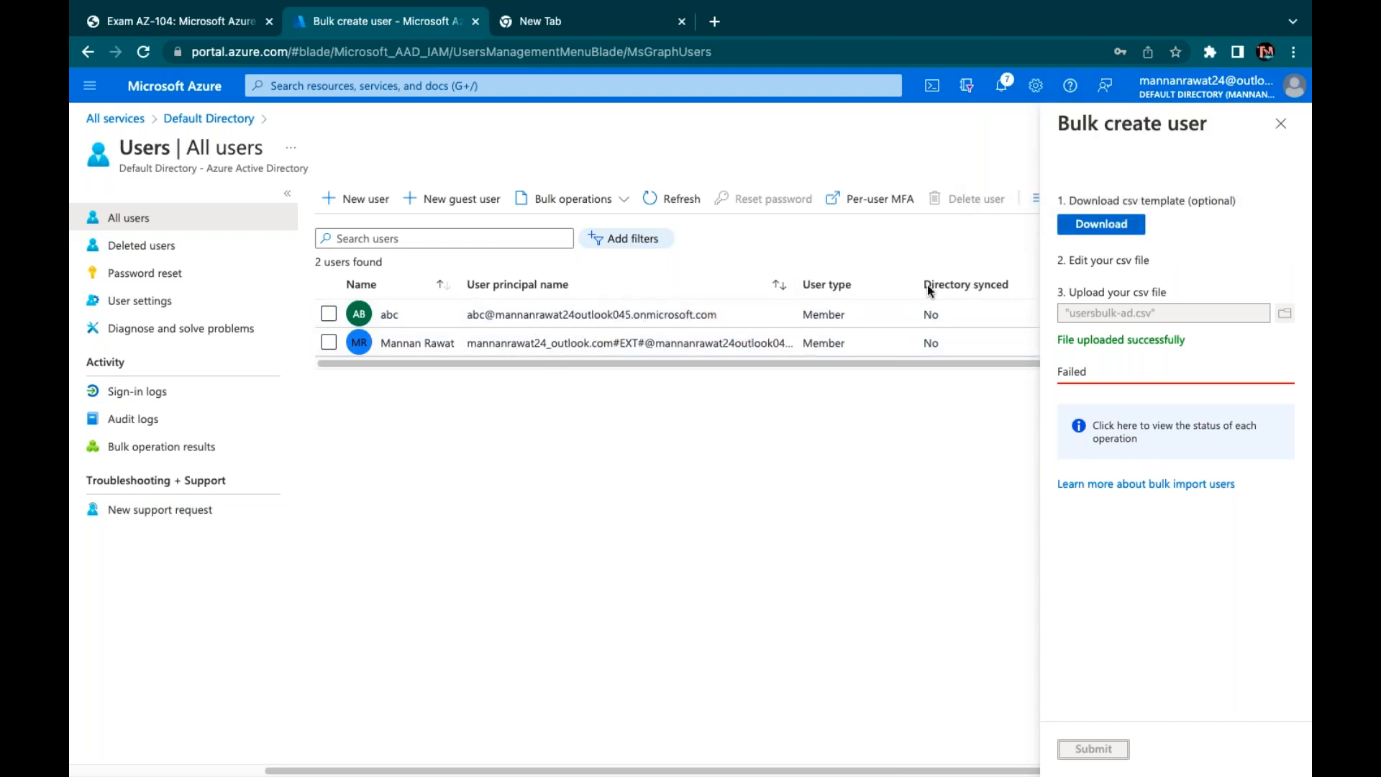
pyautogui.hotkey('ctrl', 'Tab')
pyautogui.write('of')
pyautogui.press('Return')
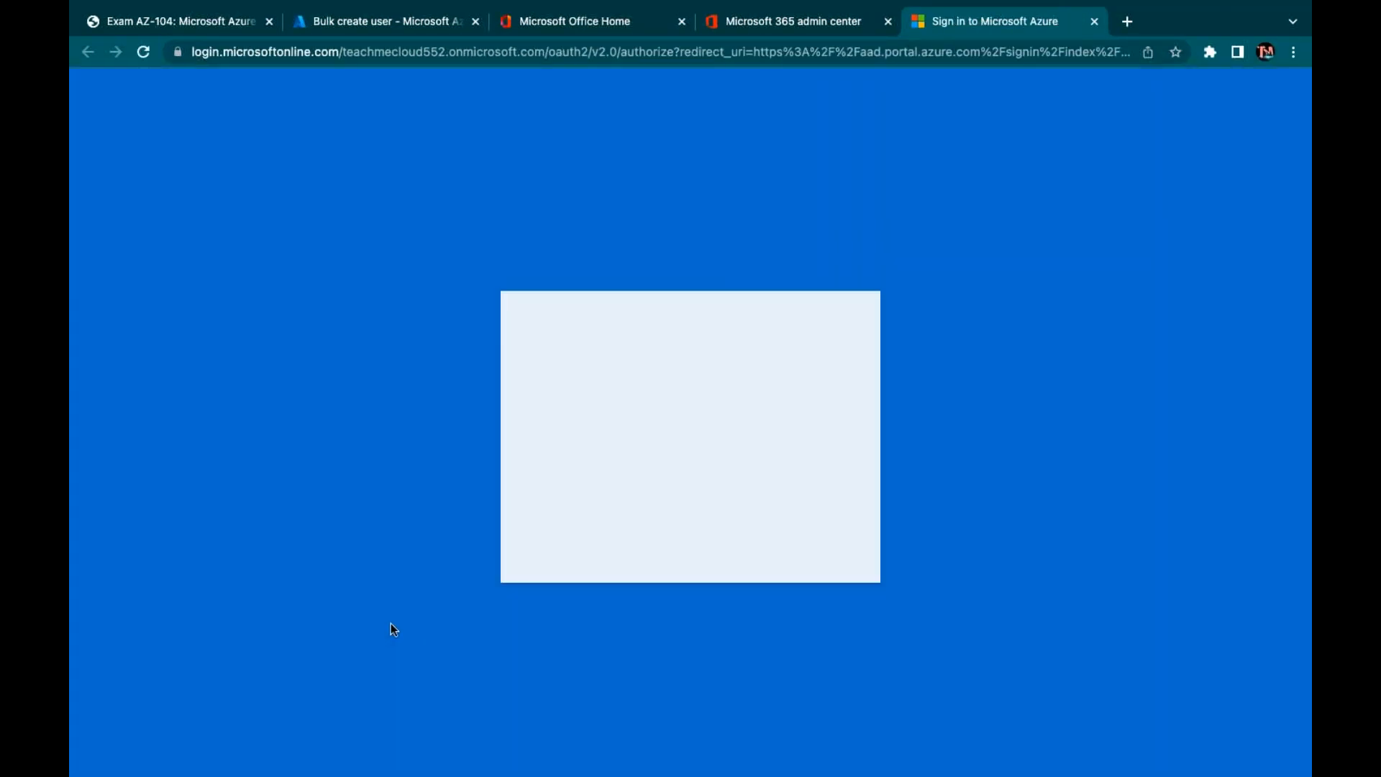
# Sign in to the itbd tenant with its admin account, declining stay-signed-in and skipping authenticator setup
pyautogui.click(793, 310)
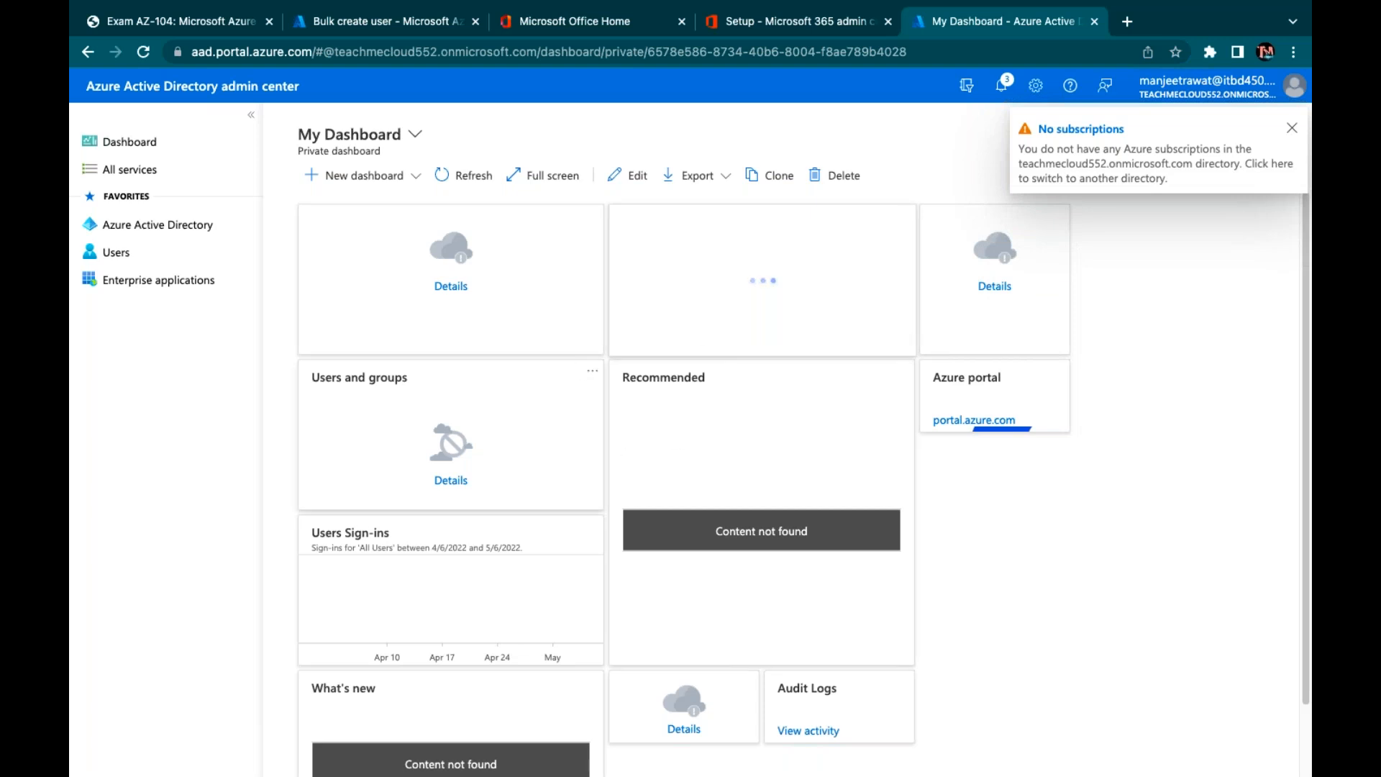
pyautogui.click(151, 234)
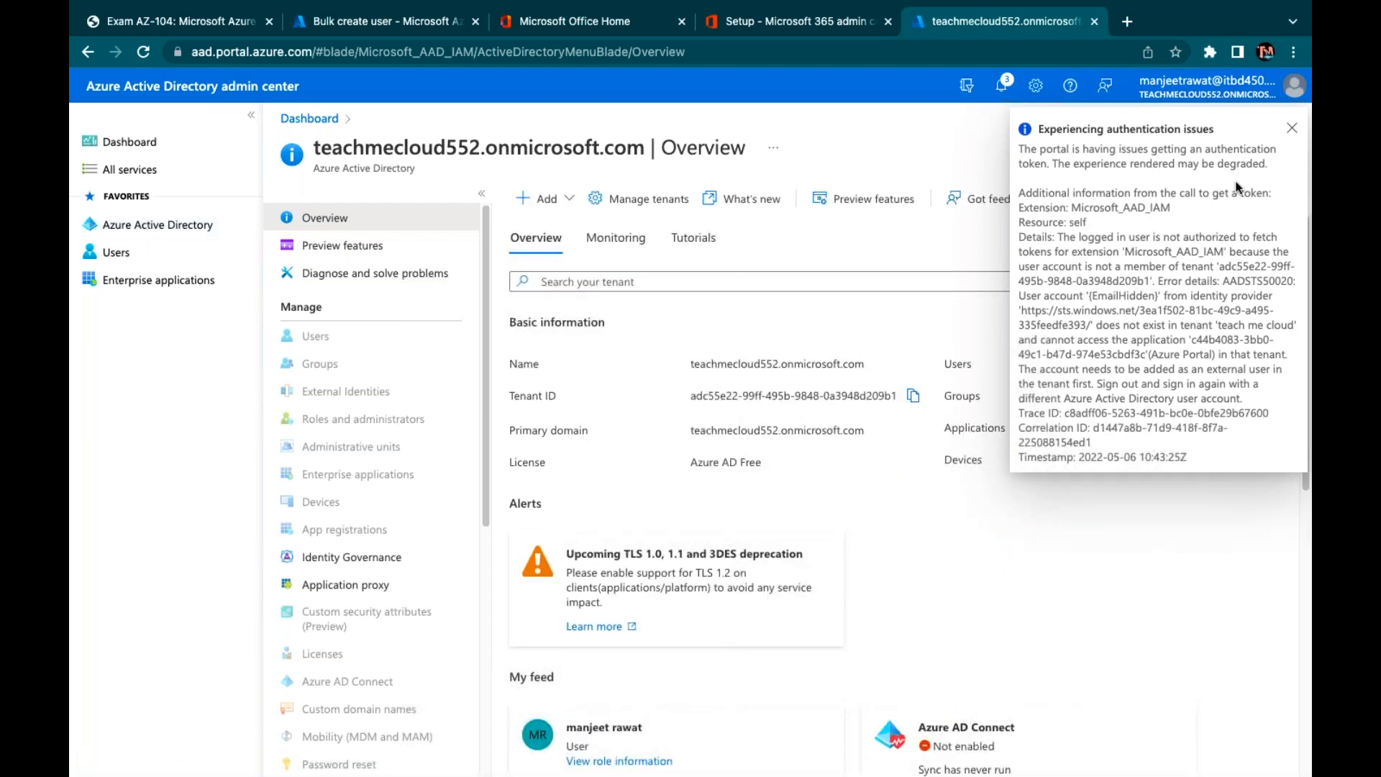
pyautogui.click(1292, 132)
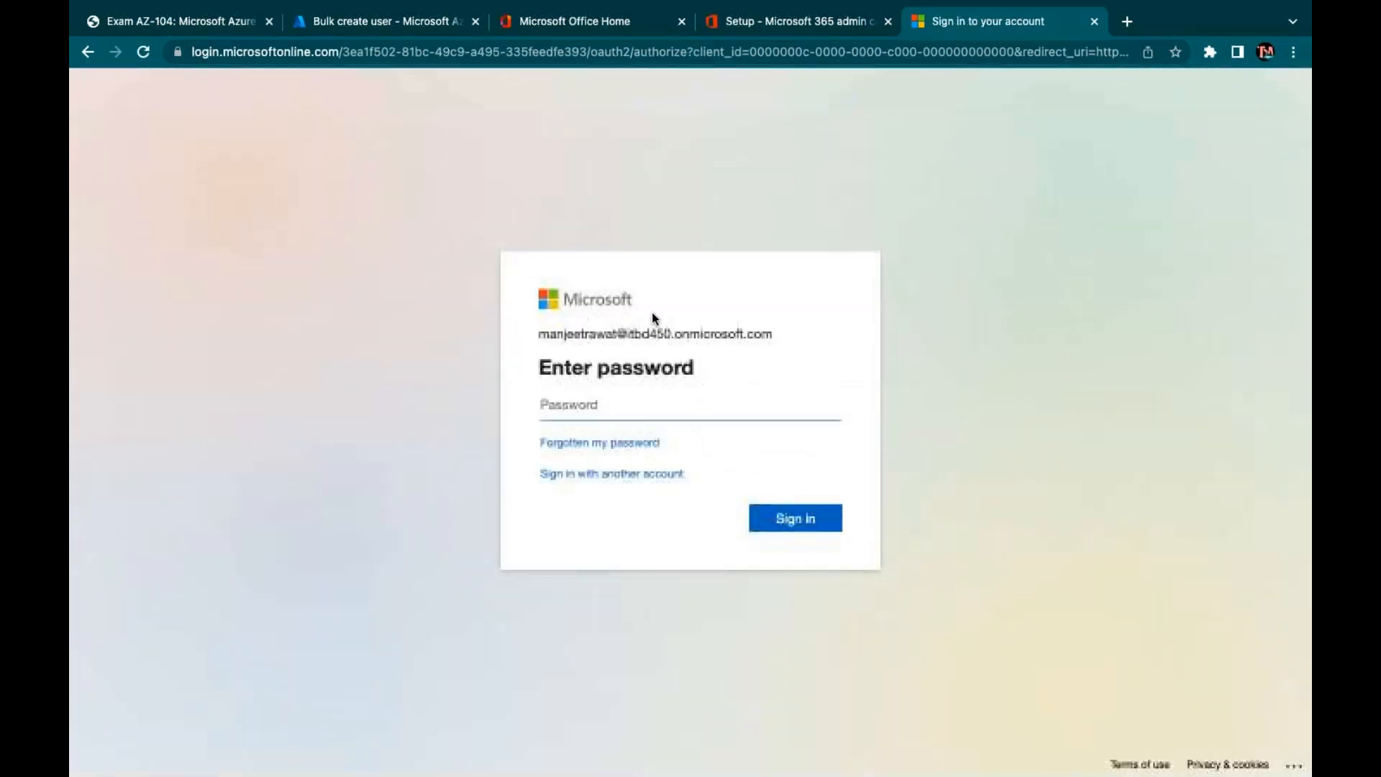
pyautogui.write('•')
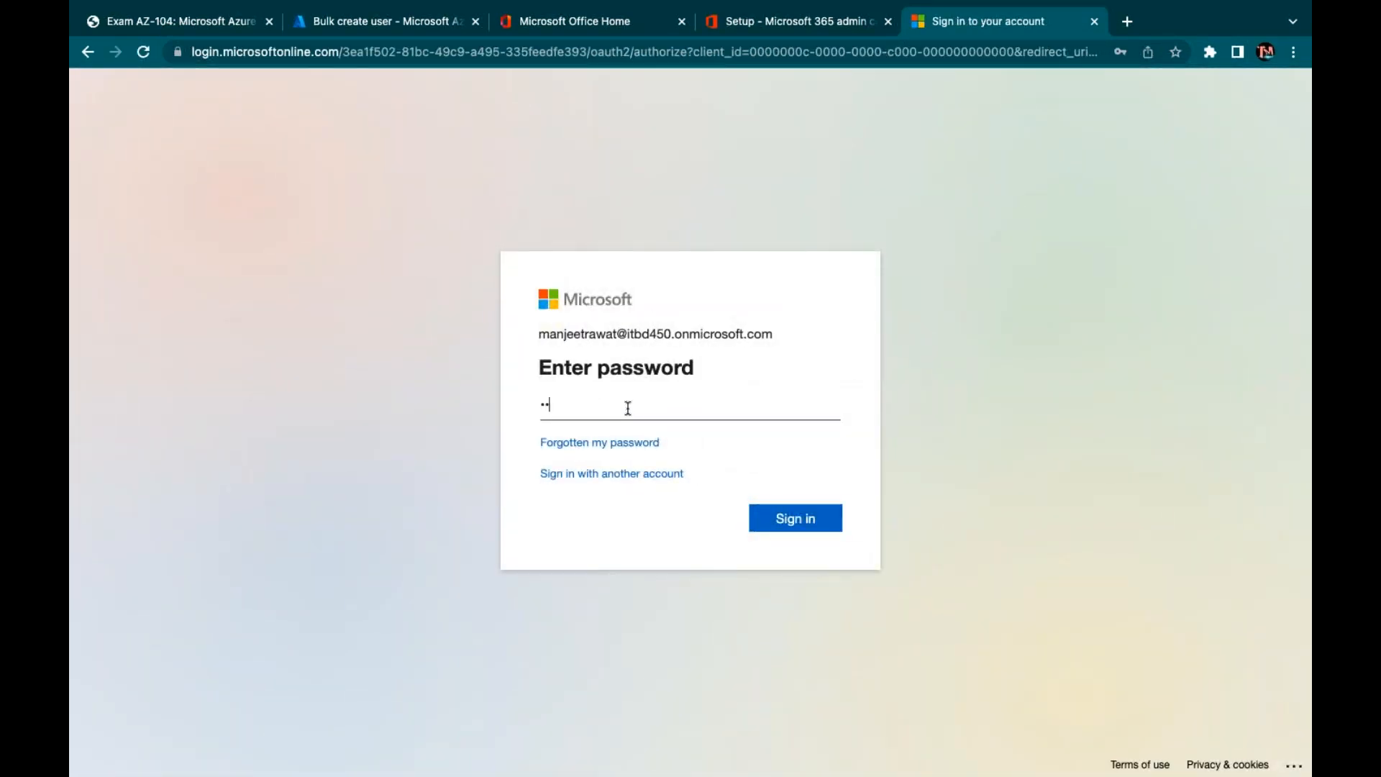
pyautogui.write('•••••••••')
pyautogui.press('Return')
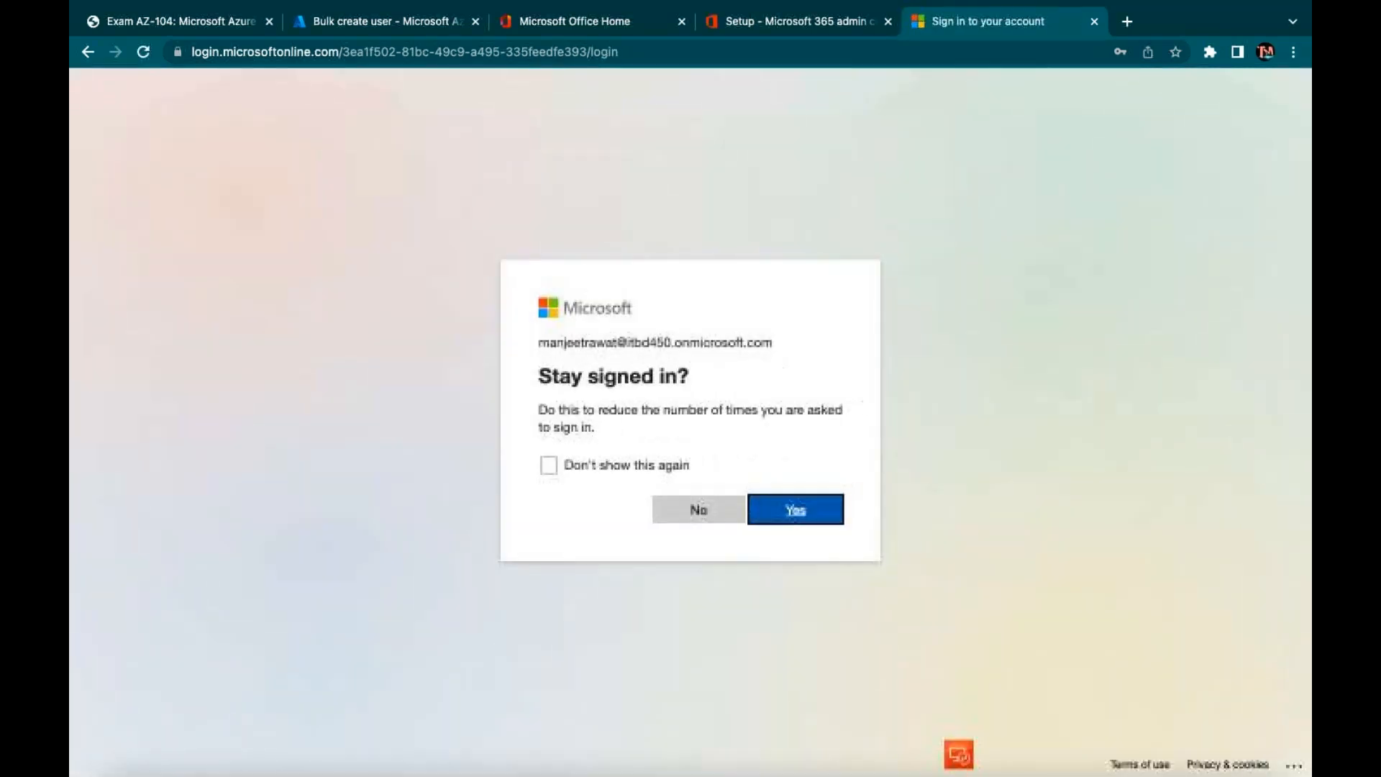
pyautogui.click(698, 509)
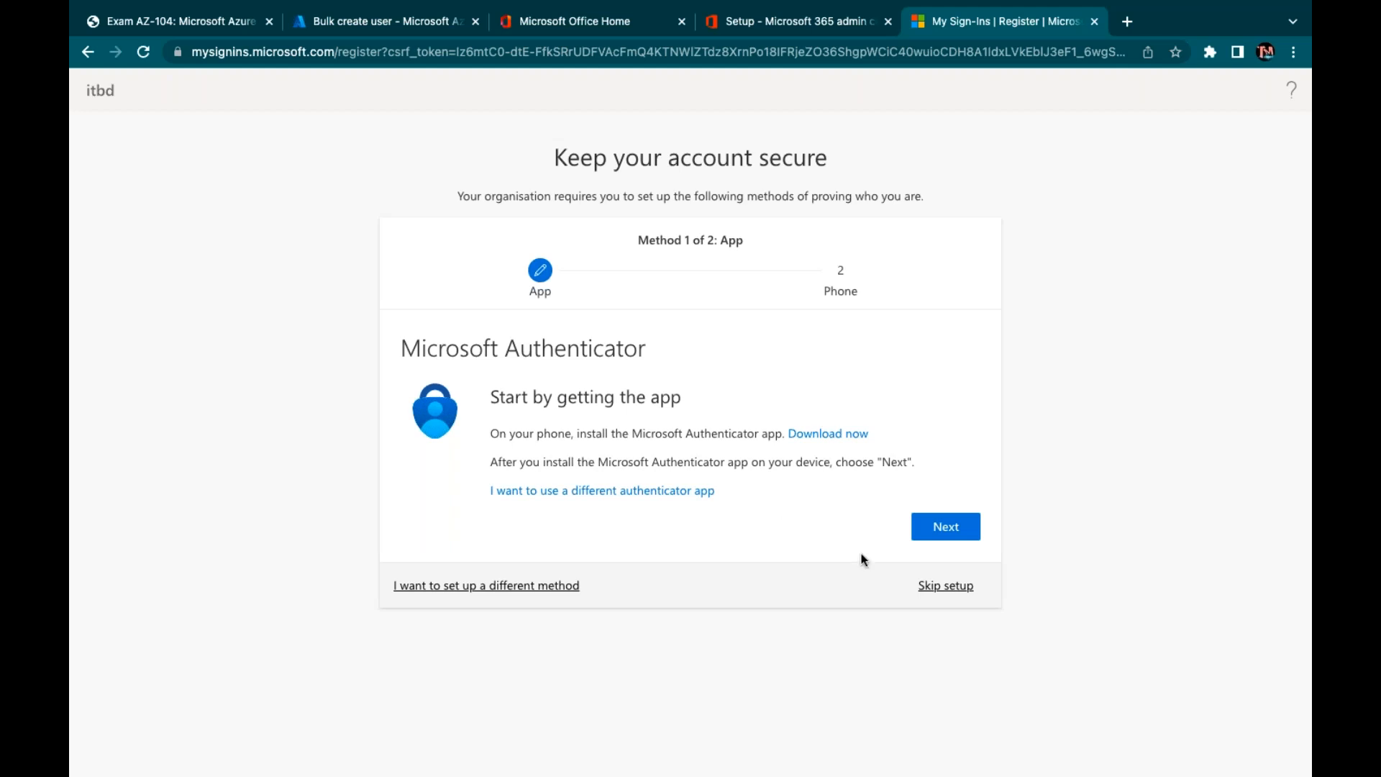
pyautogui.click(942, 587)
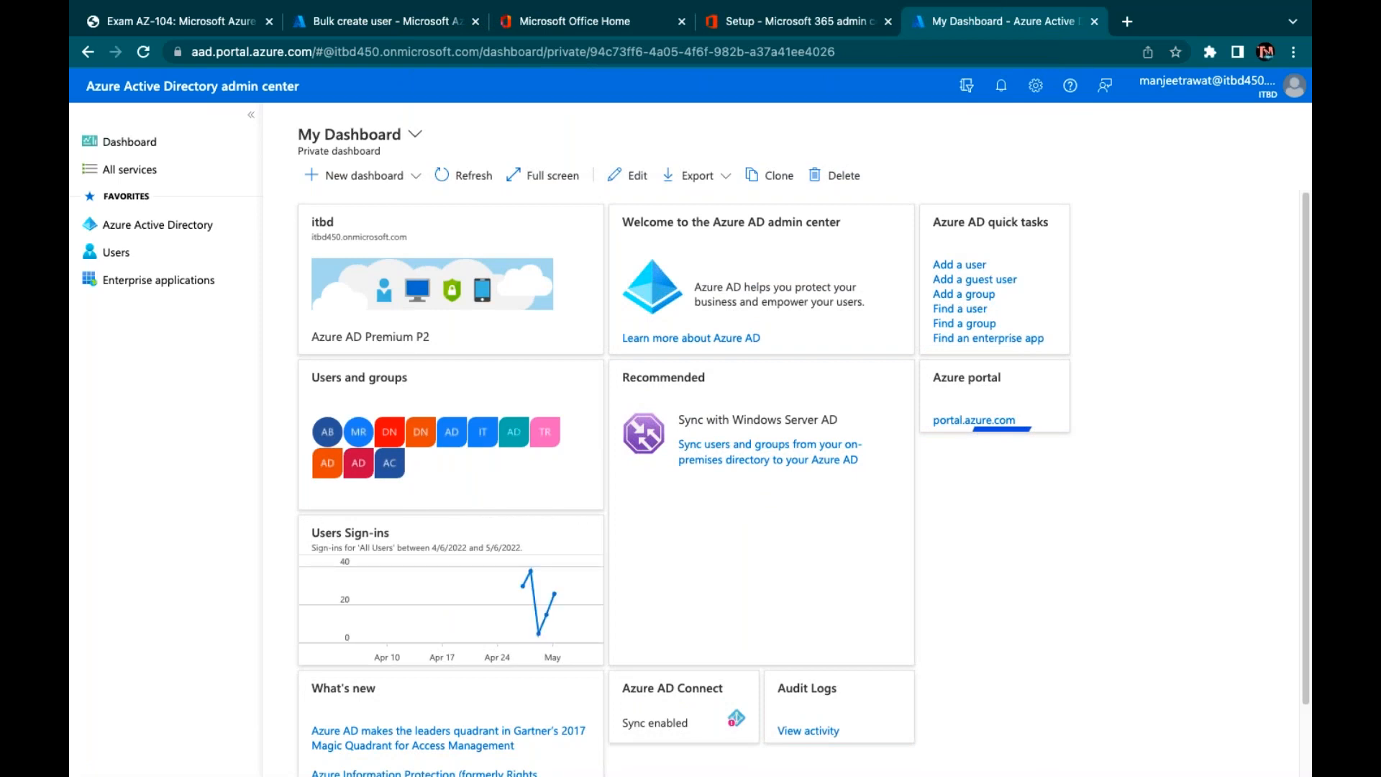
# Check and refresh the itbd tenant's custom domain names list
pyautogui.click(143, 227)
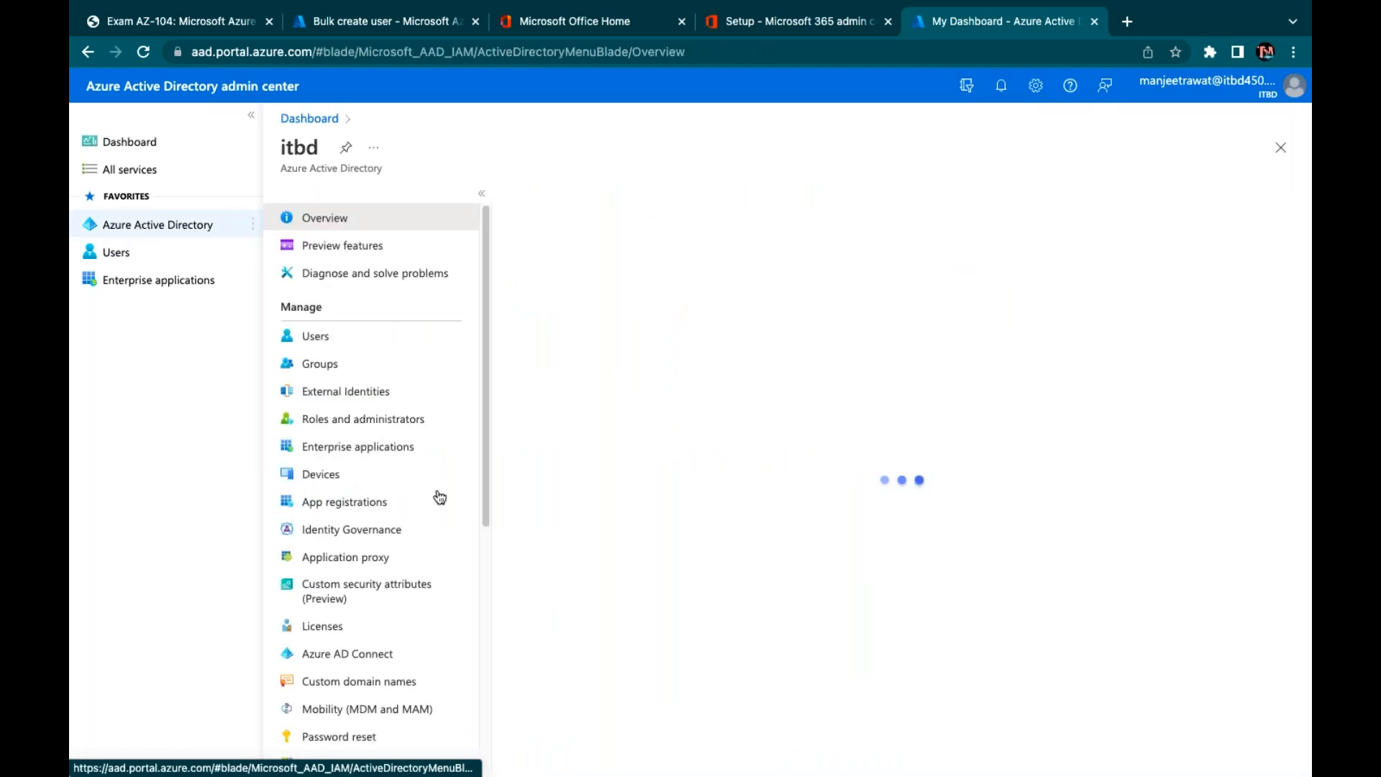
pyautogui.click(357, 709)
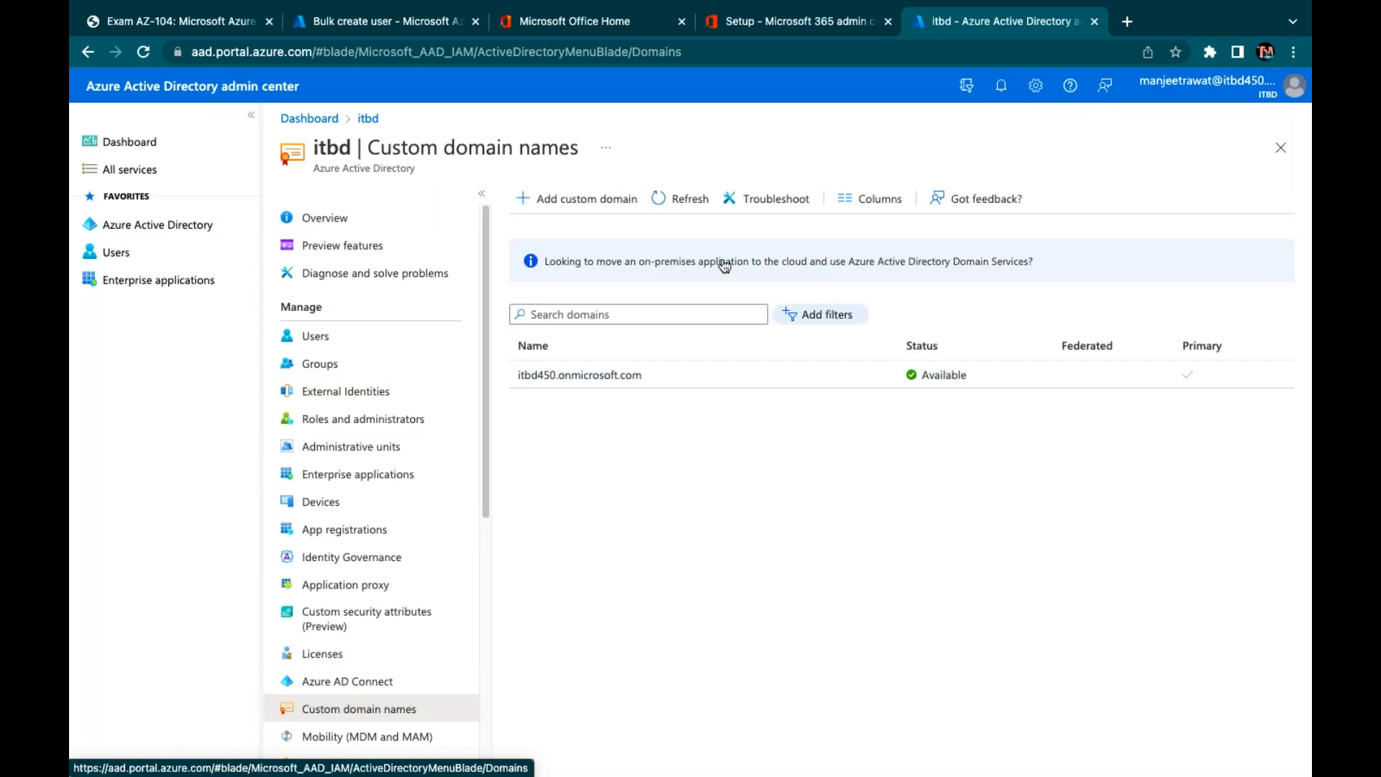
pyautogui.click(676, 199)
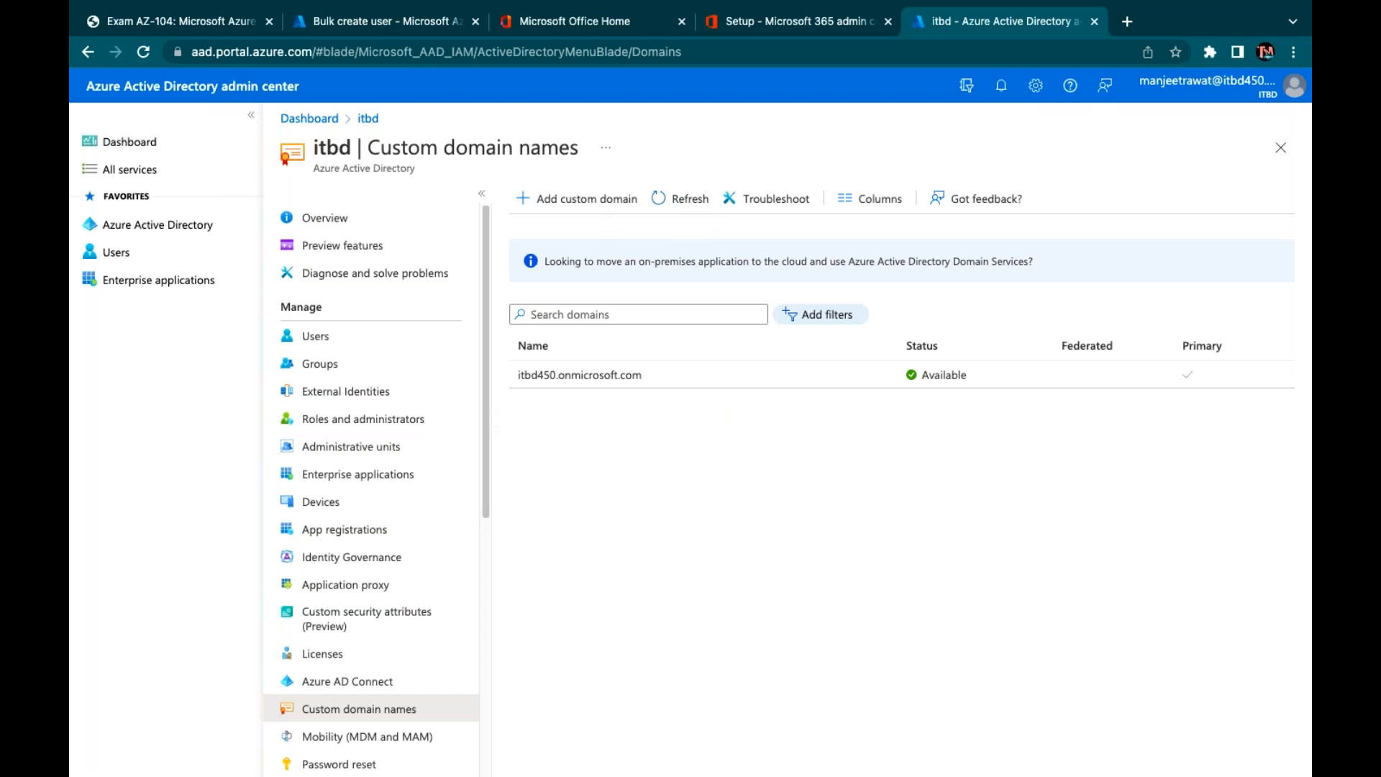
# Close the Azure AD setup and Microsoft Office Home tabs and start a new blank tab
pyautogui.click(1094, 24)
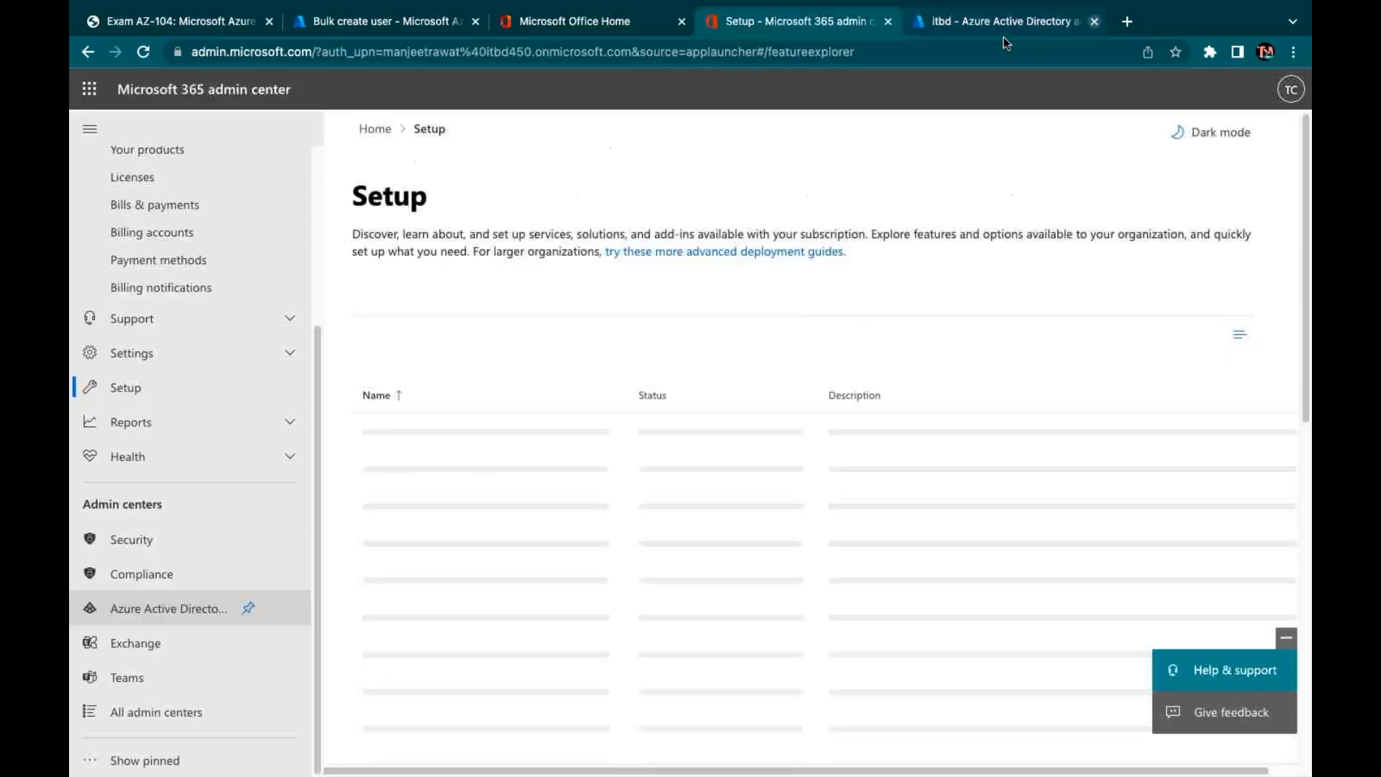
pyautogui.click(888, 22)
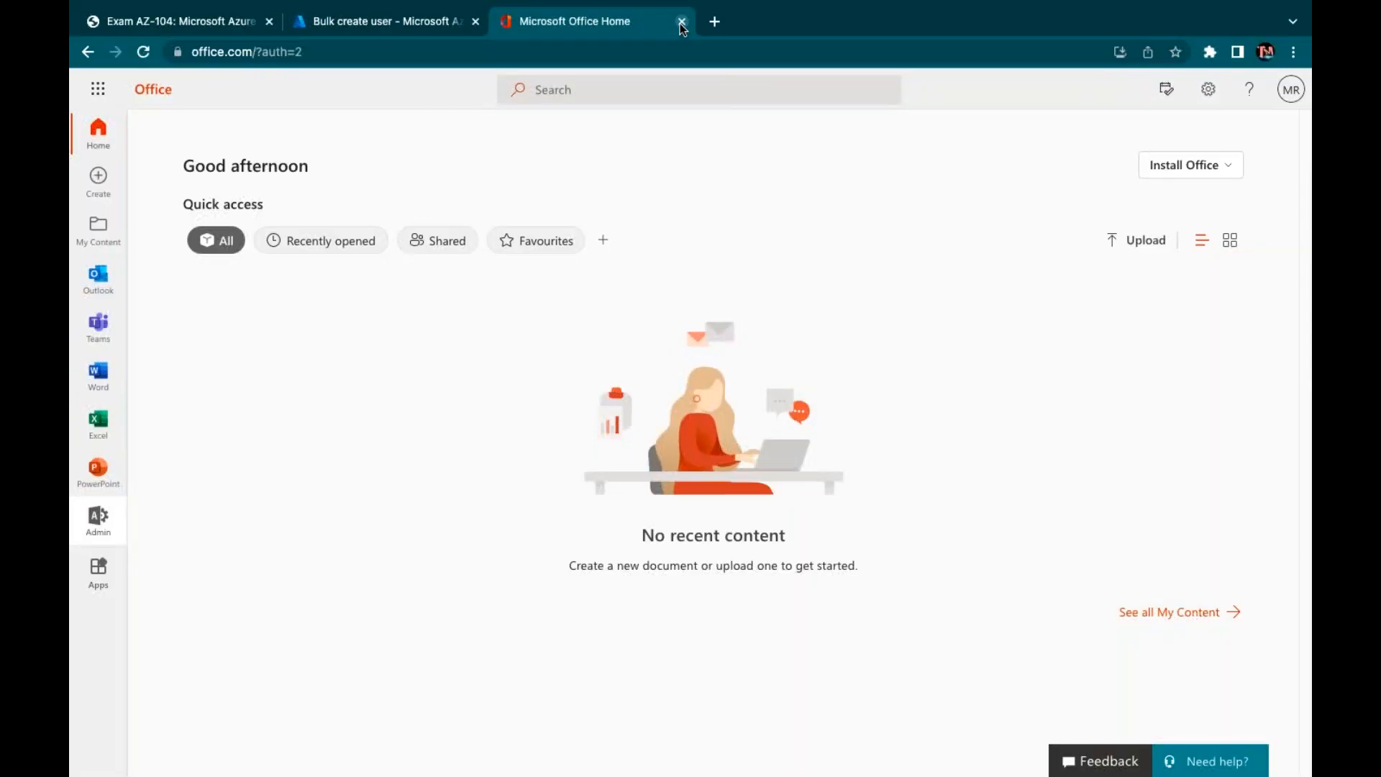
pyautogui.click(681, 22)
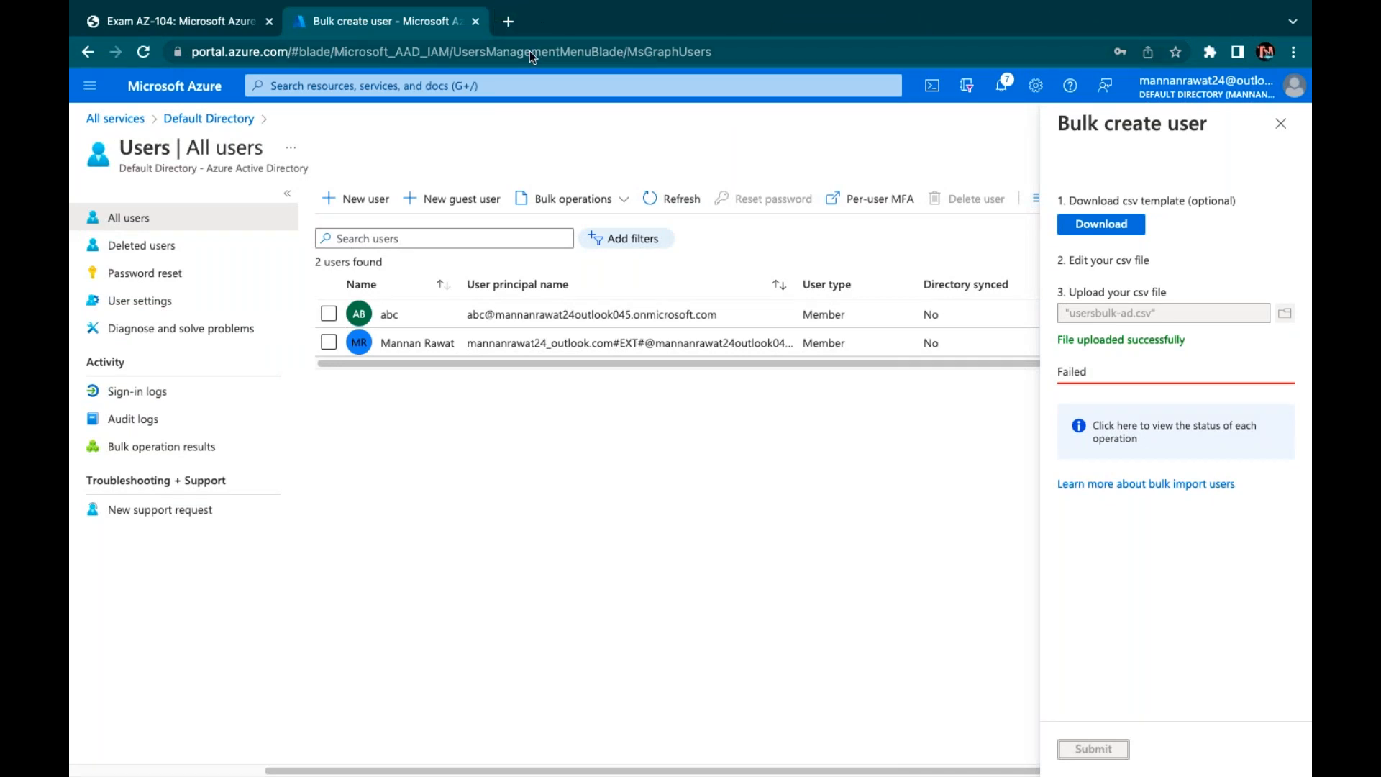
pyautogui.click(508, 20)
# Go to godaddy.com and manage the cloudkaksha.in domain from My Products
pyautogui.write('goda')
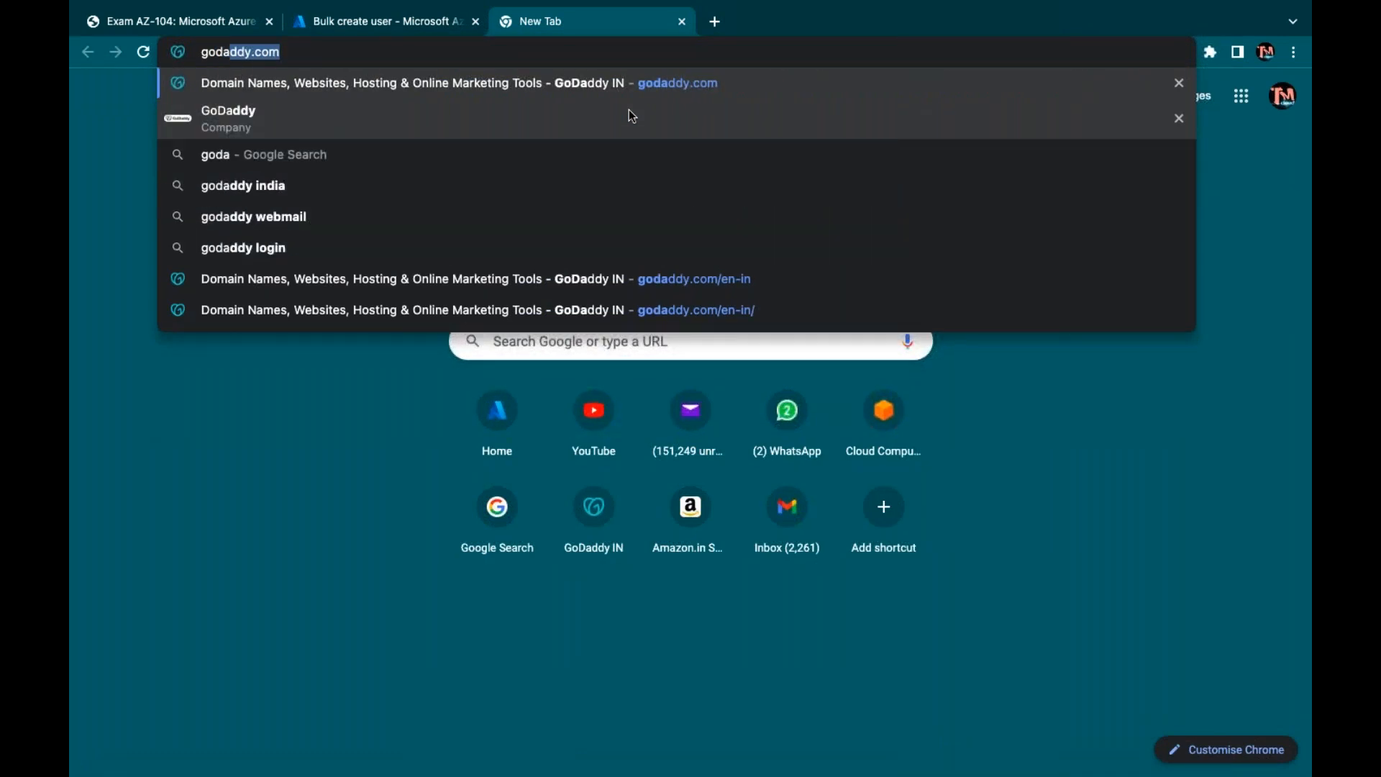
pyautogui.press('Return')
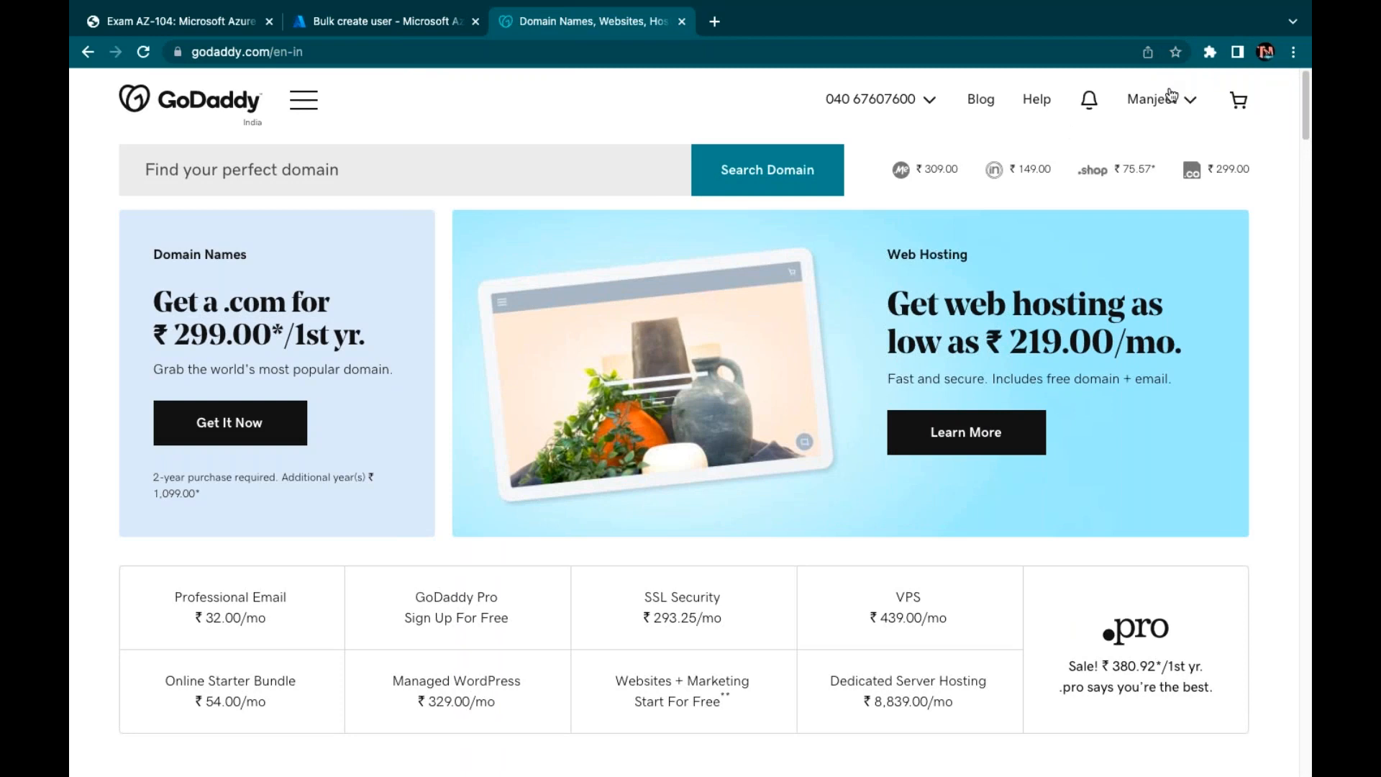
pyautogui.click(1165, 100)
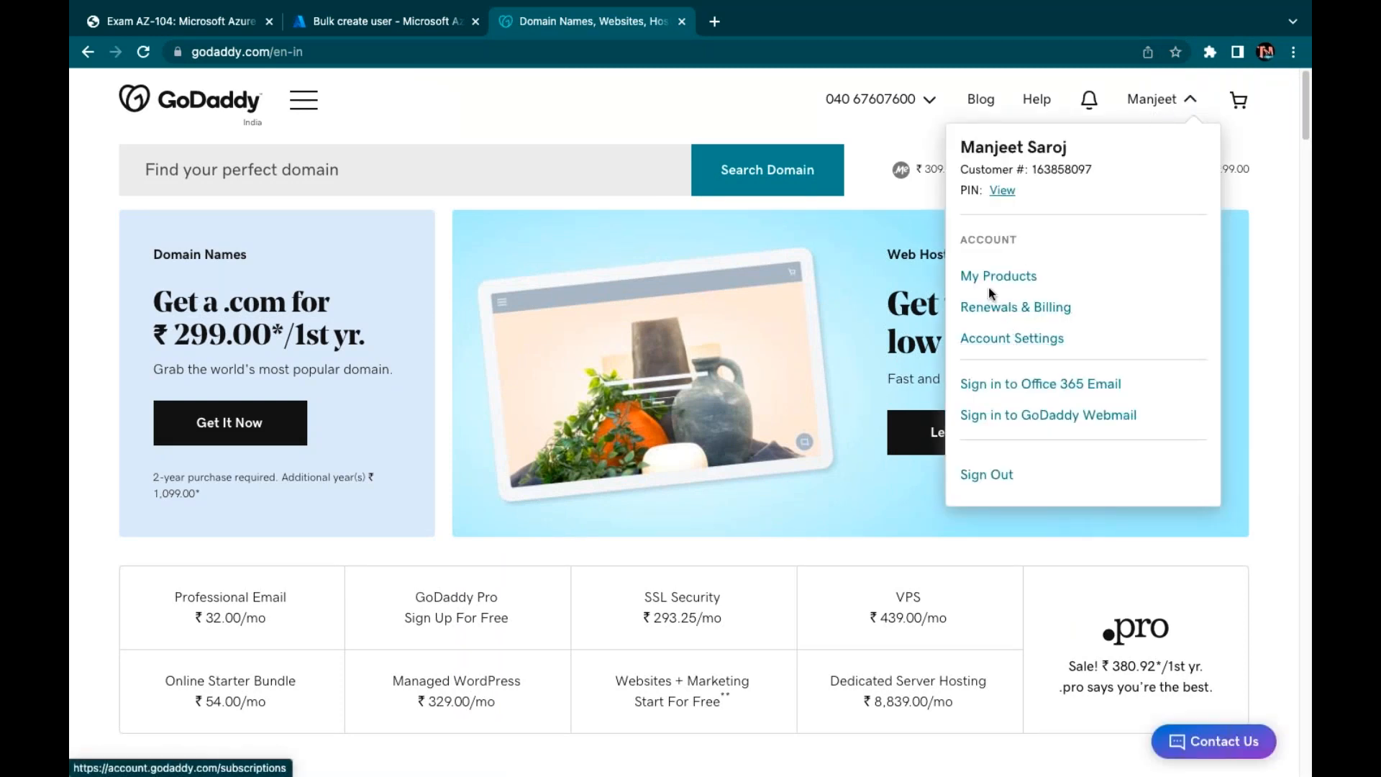
pyautogui.click(994, 281)
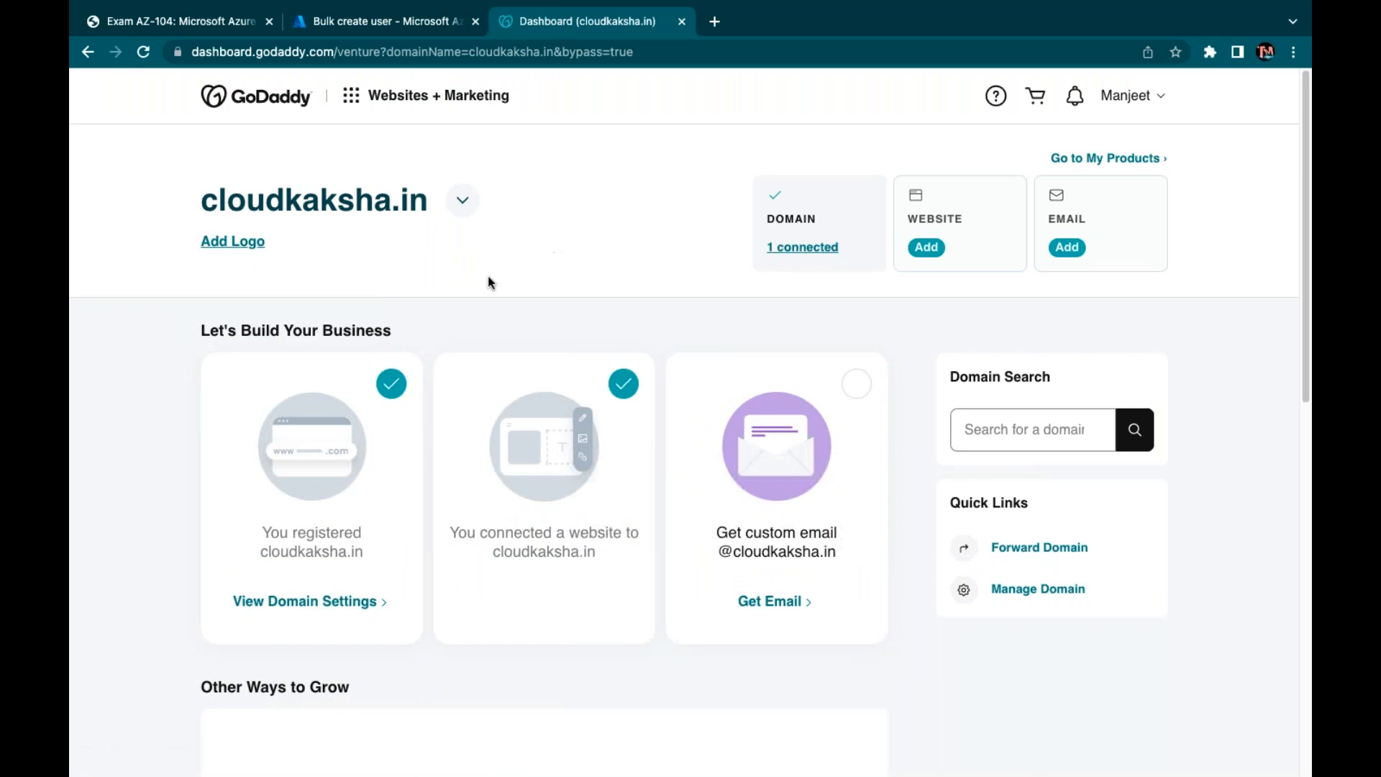
pyautogui.click(1009, 589)
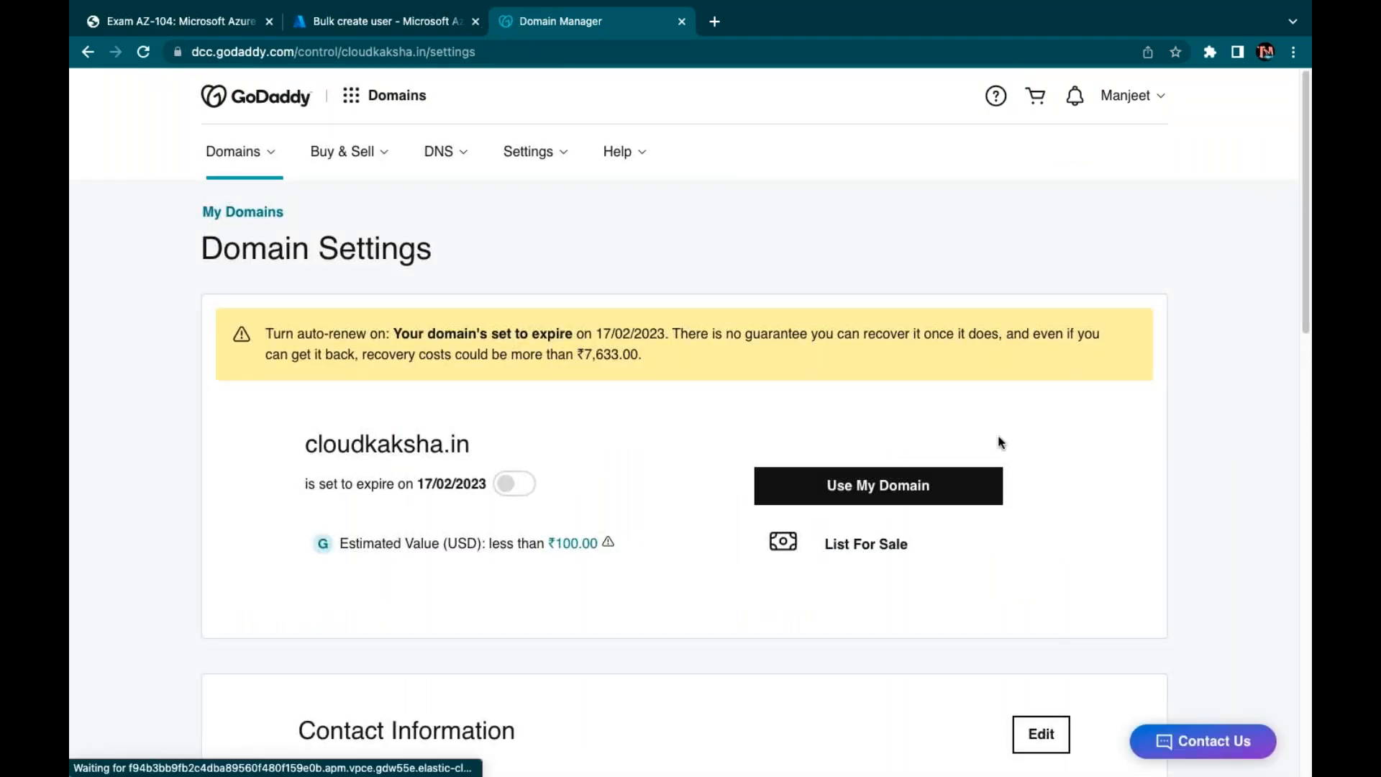
# Open DNS management for cloudkaksha.in and review its records
pyautogui.scroll(-13, 1000, 442)
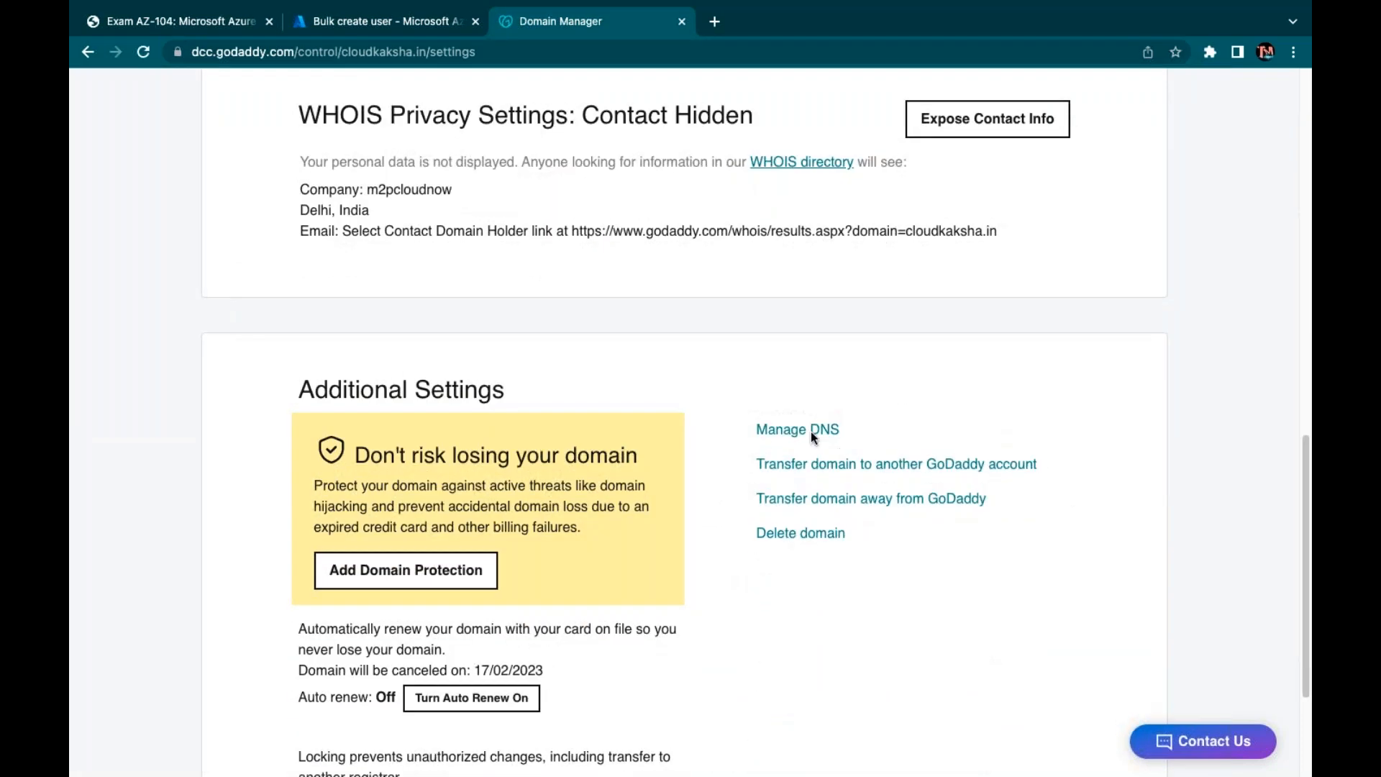
pyautogui.click(811, 432)
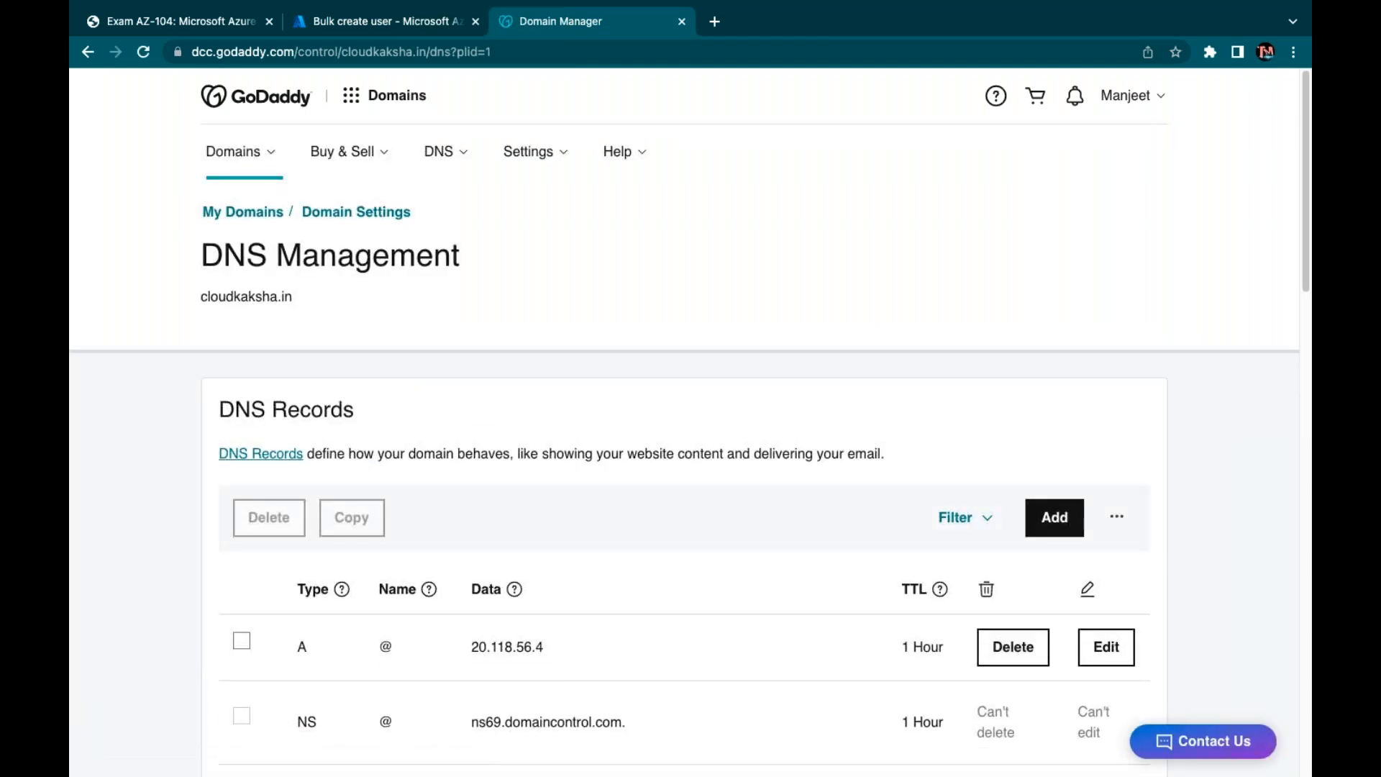
pyautogui.scroll(-6, 703, 541)
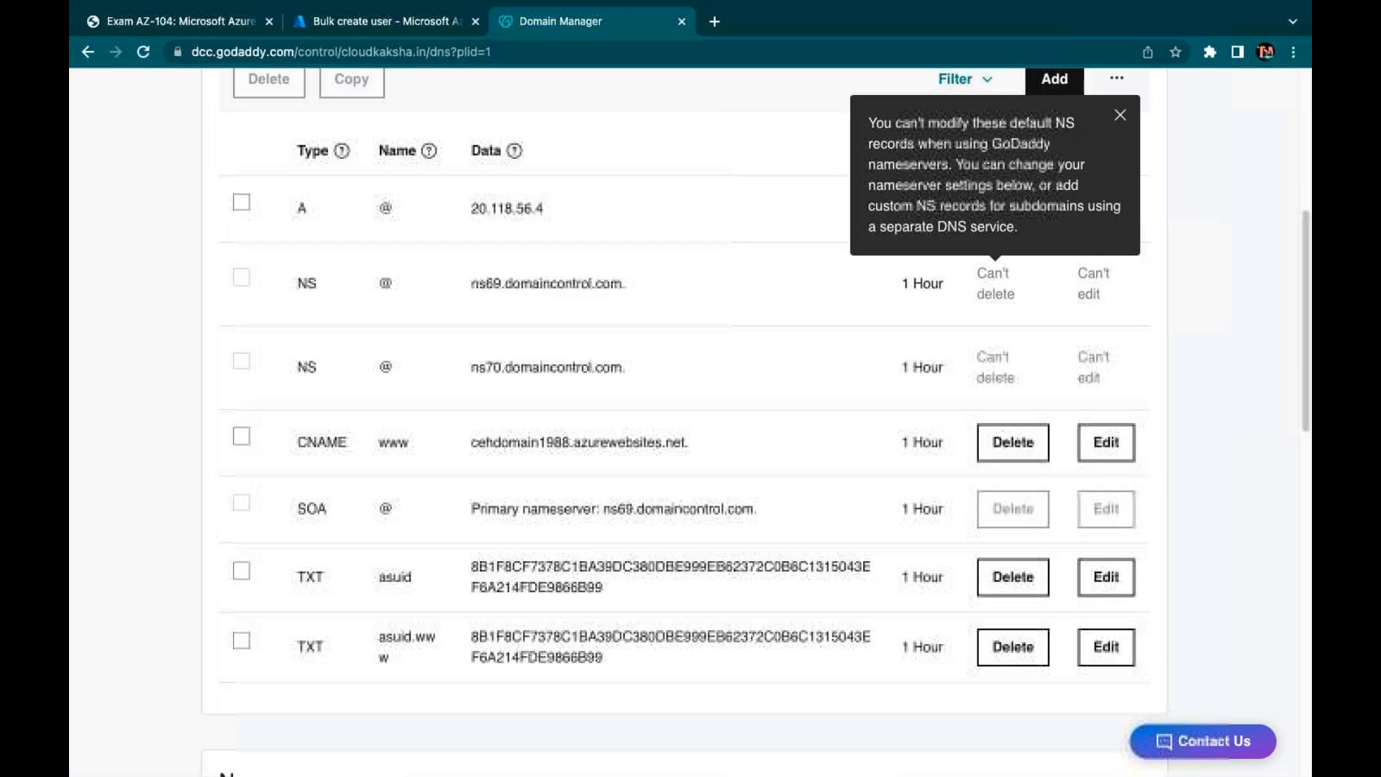
pyautogui.scroll(6, 1012, 259)
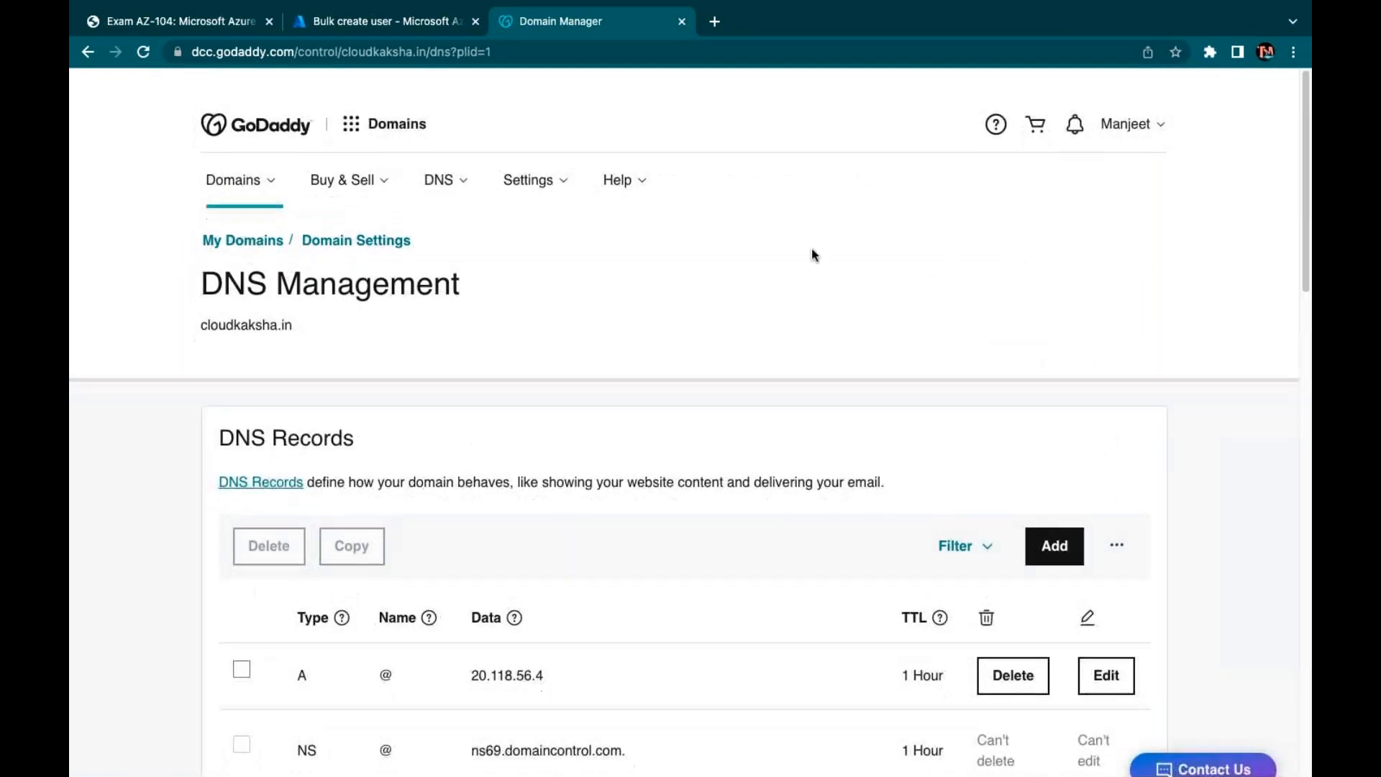
pyautogui.scroll(-4, 401, 391)
# Delete the A record (20.118.56.4), www CNAME and asuid TXT records, leaving only NS and SOA
pyautogui.click(1010, 349)
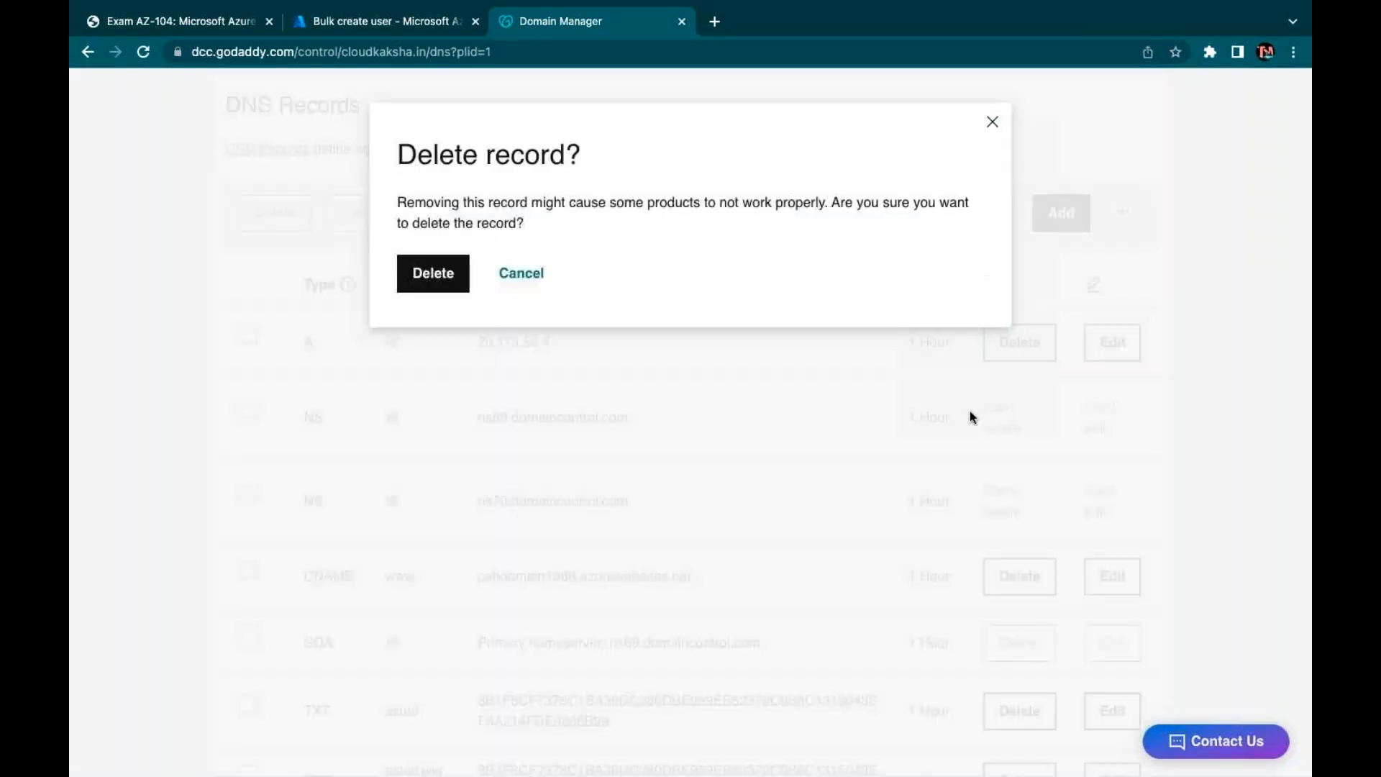
pyautogui.click(433, 274)
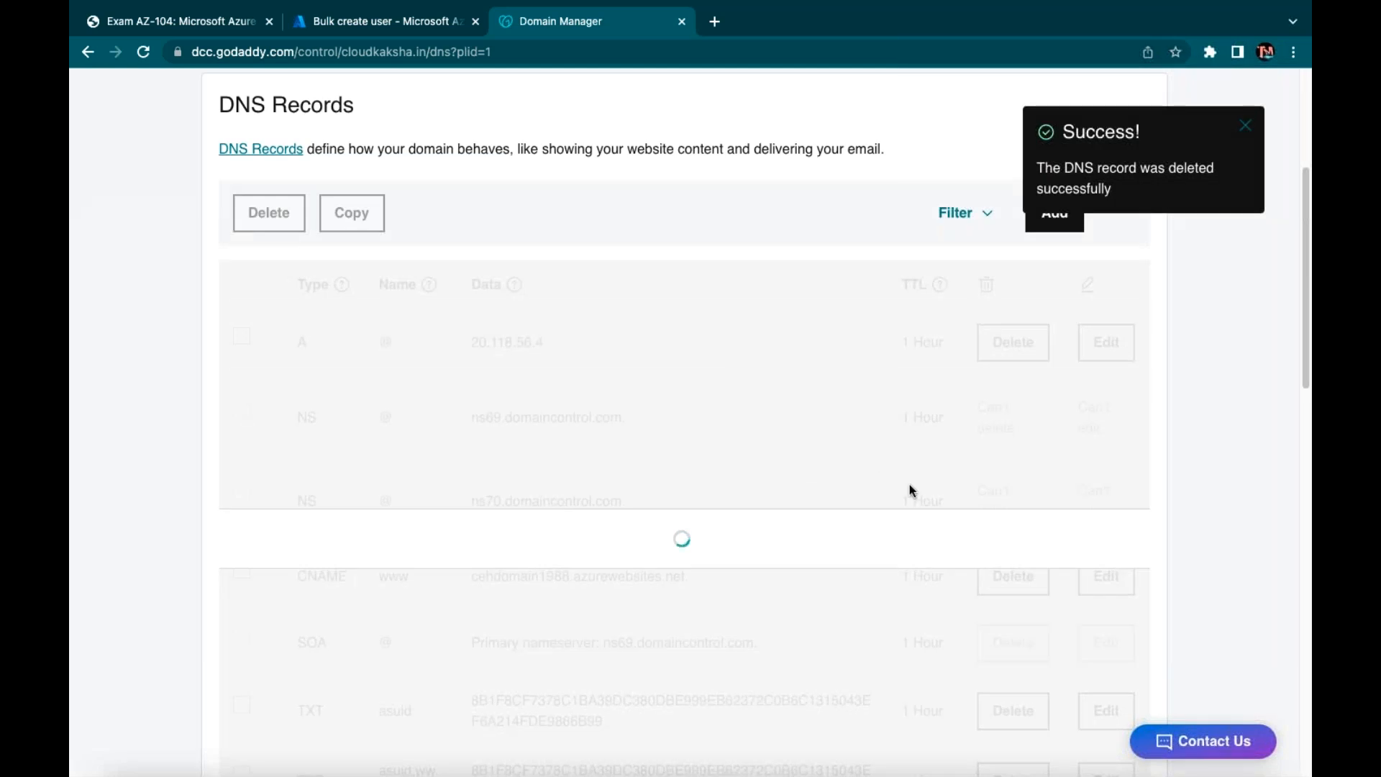
pyautogui.click(1013, 509)
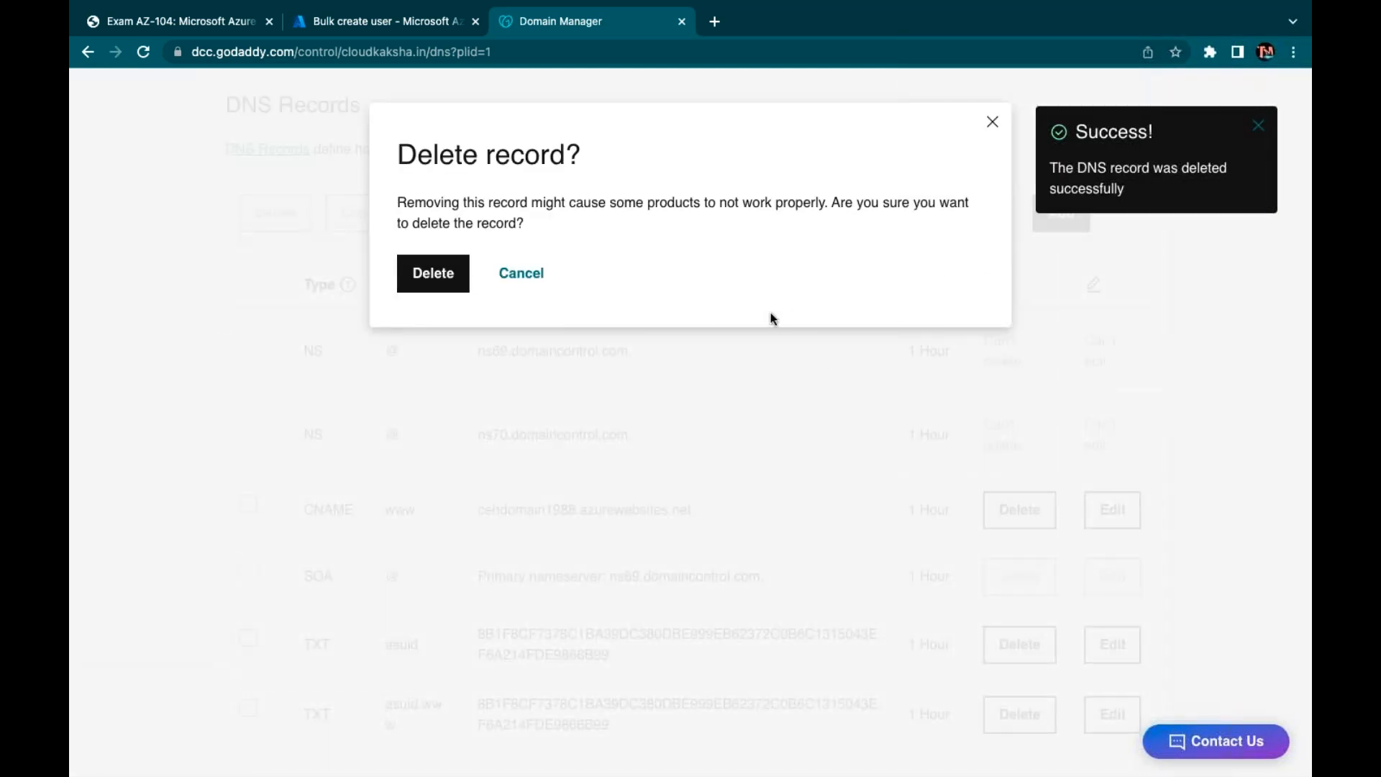
pyautogui.click(440, 273)
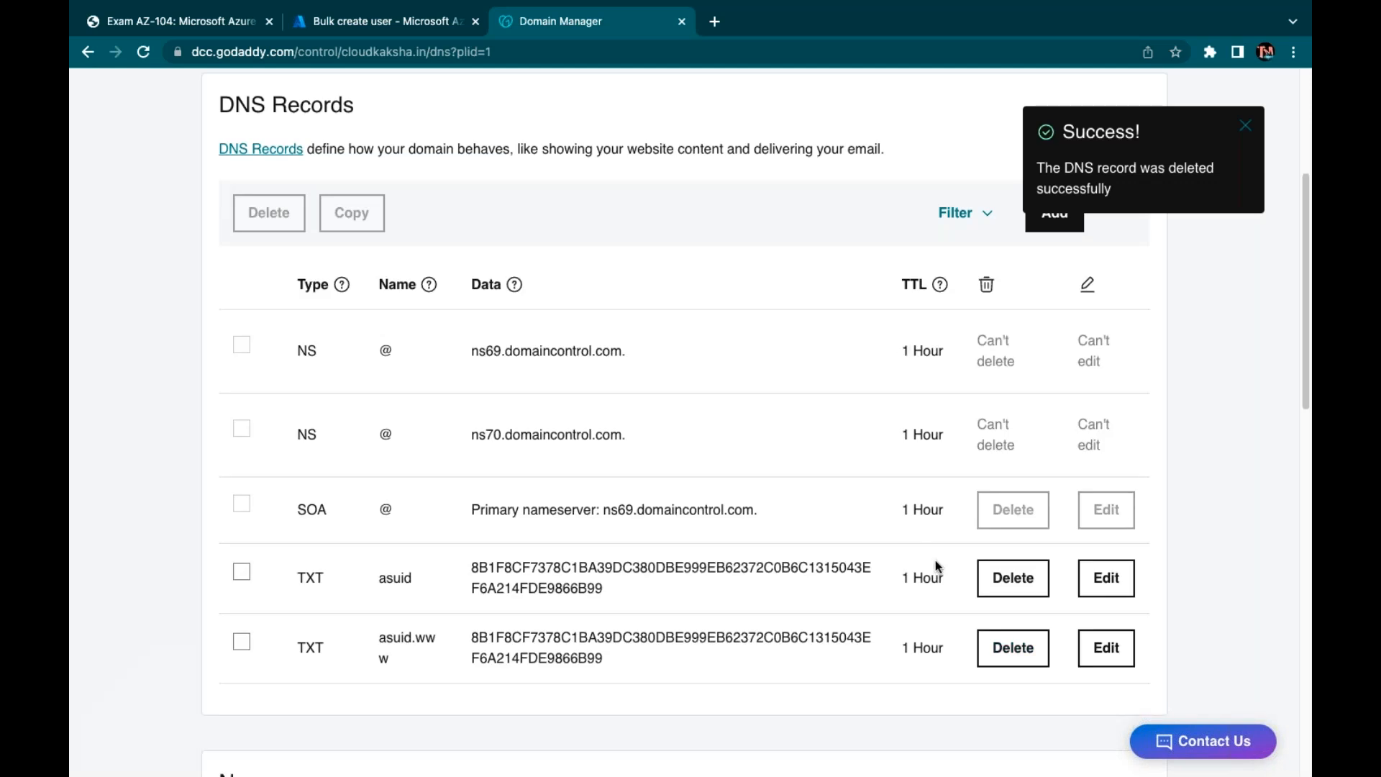
pyautogui.click(1013, 575)
pyautogui.click(433, 274)
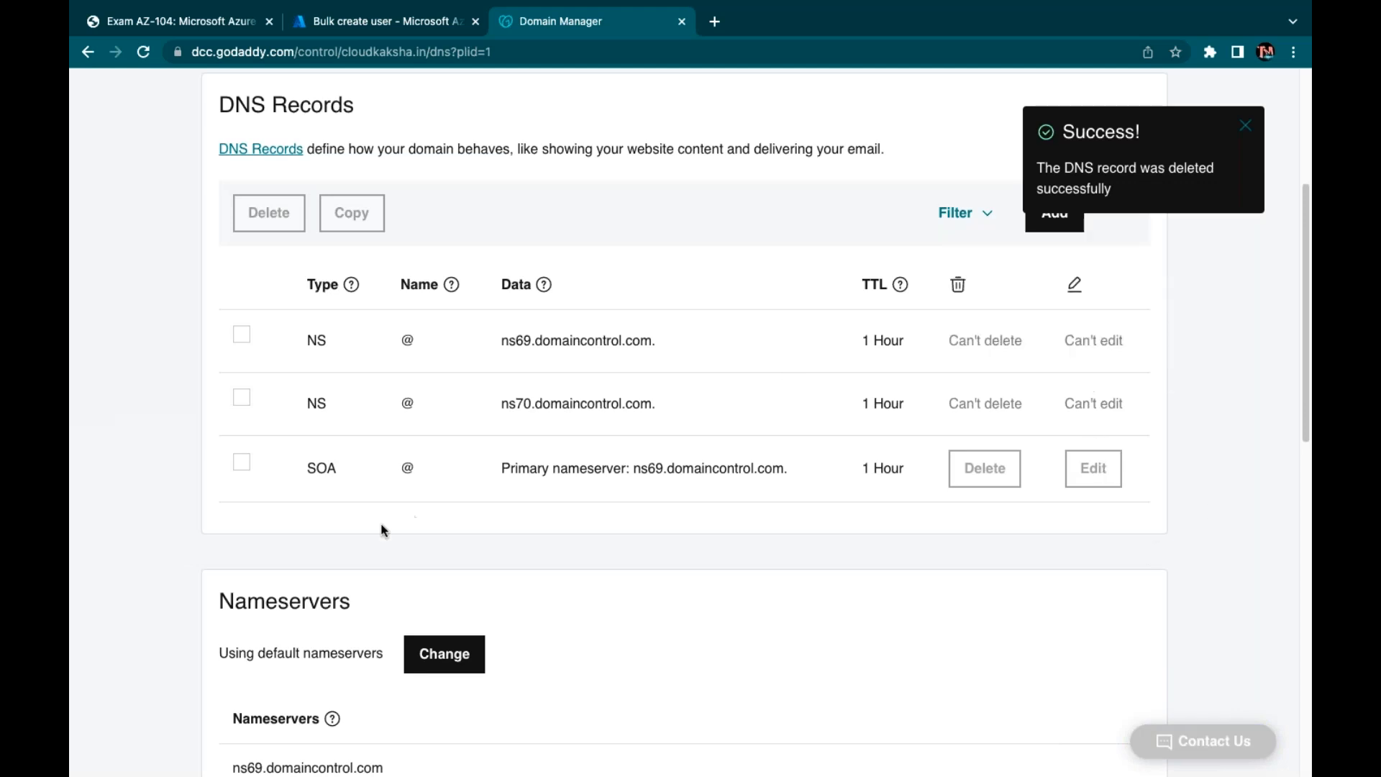
pyautogui.scroll(2, 631, 504)
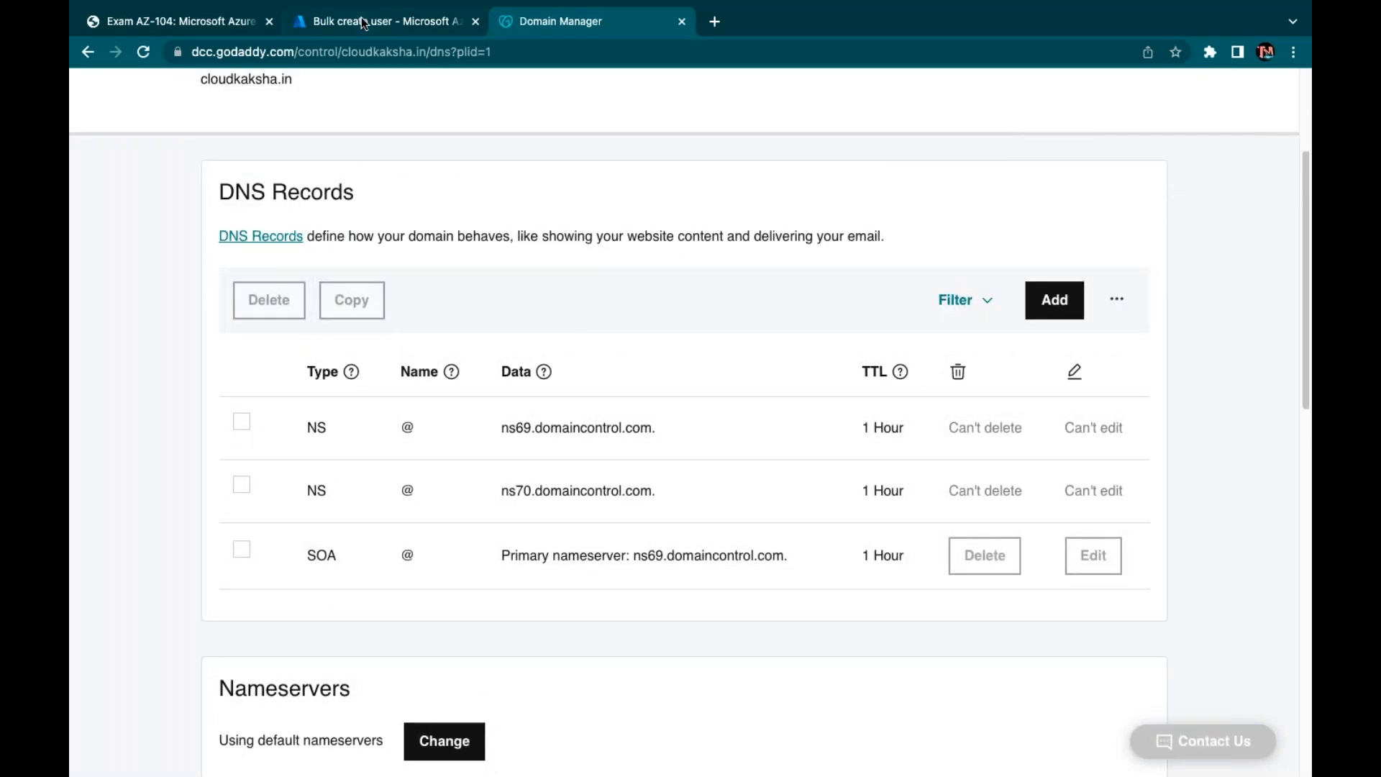
pyautogui.click(363, 23)
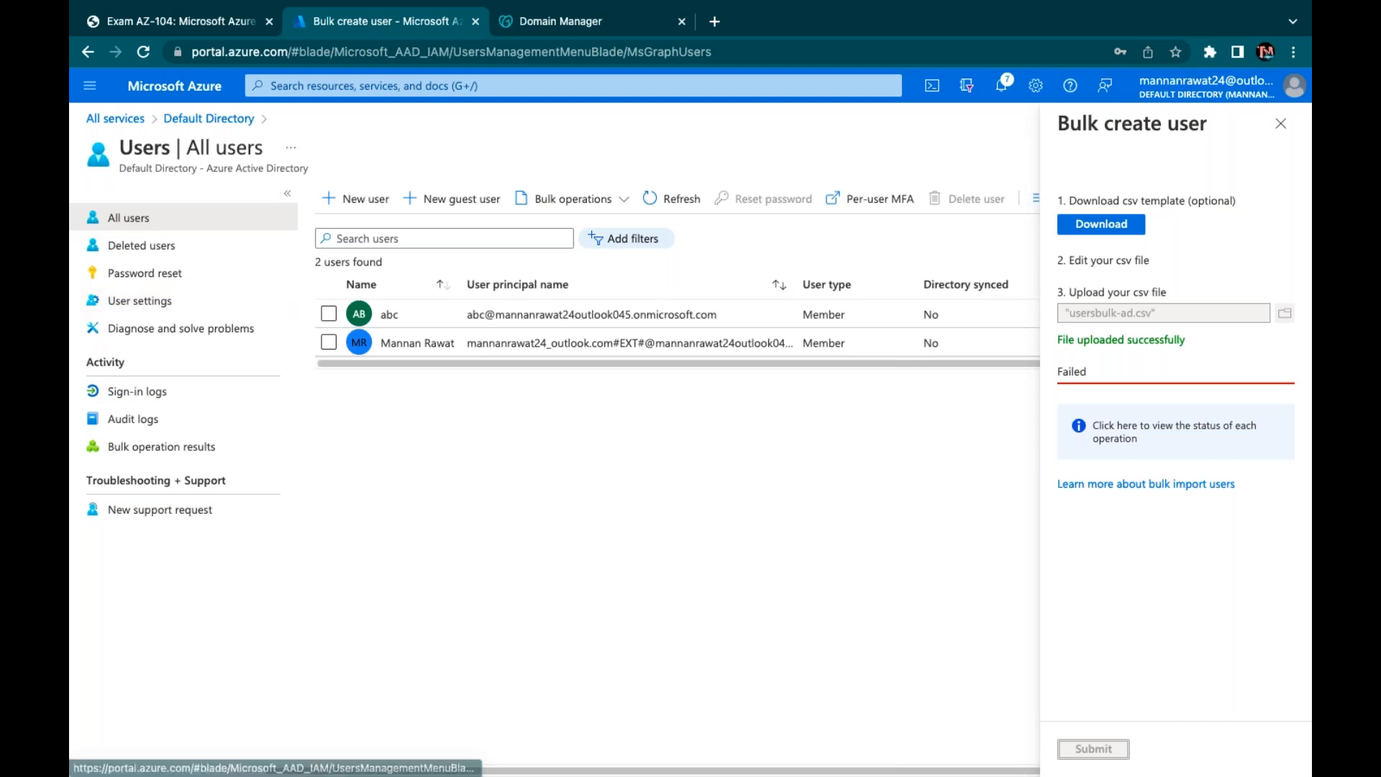
# Add cloudkaksha.in as a Default Directory custom domain and copy its MS=ms84650720 TXT value
pyautogui.click(208, 119)
pyautogui.click(161, 632)
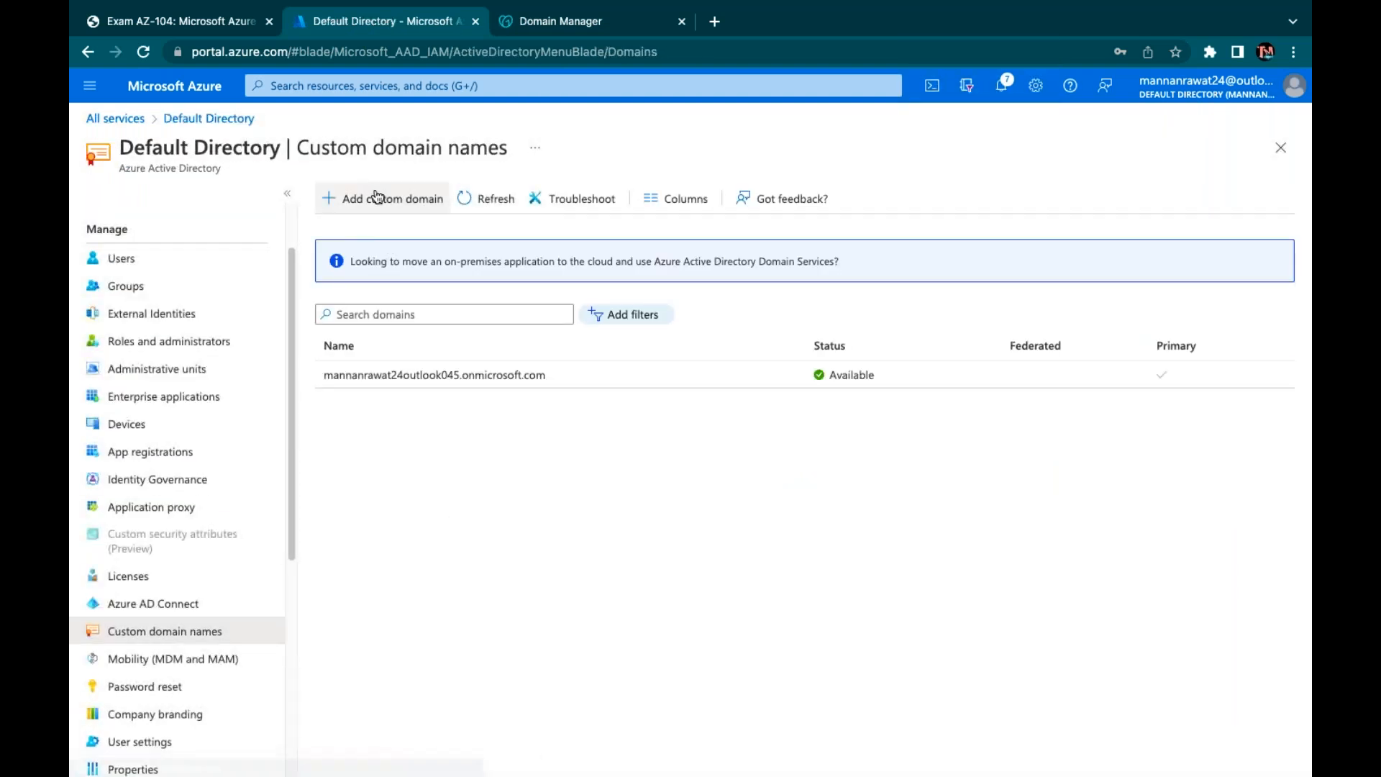
pyautogui.click(374, 197)
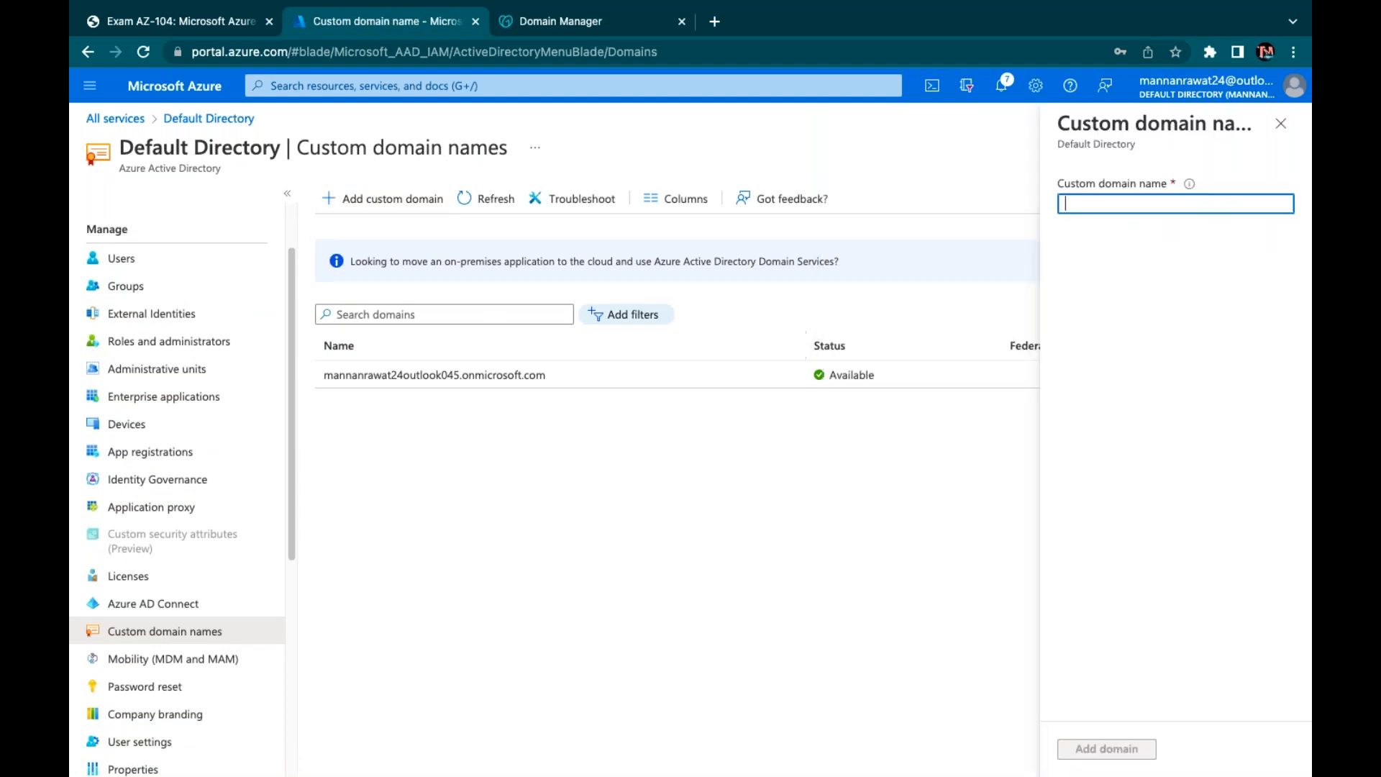
pyautogui.write('cloudkak')
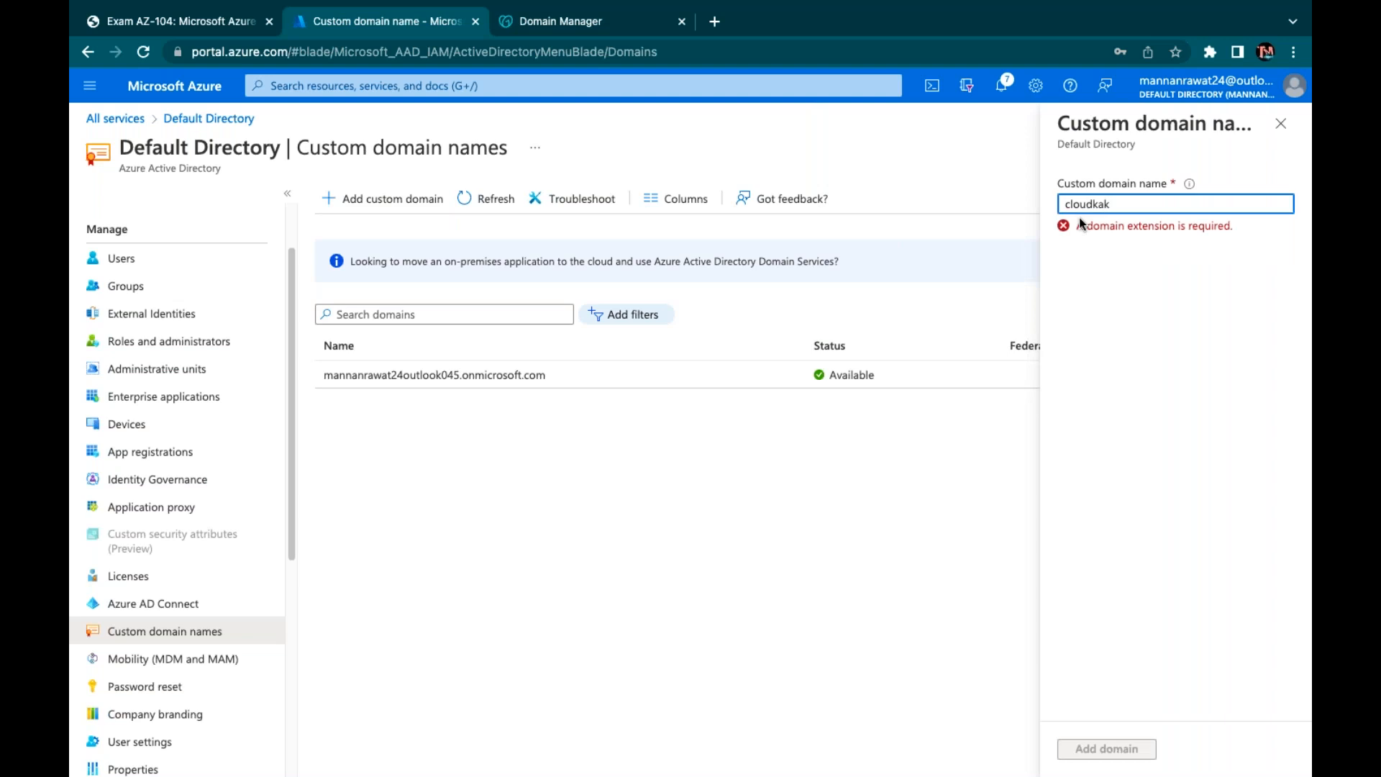
pyautogui.write('sha.in')
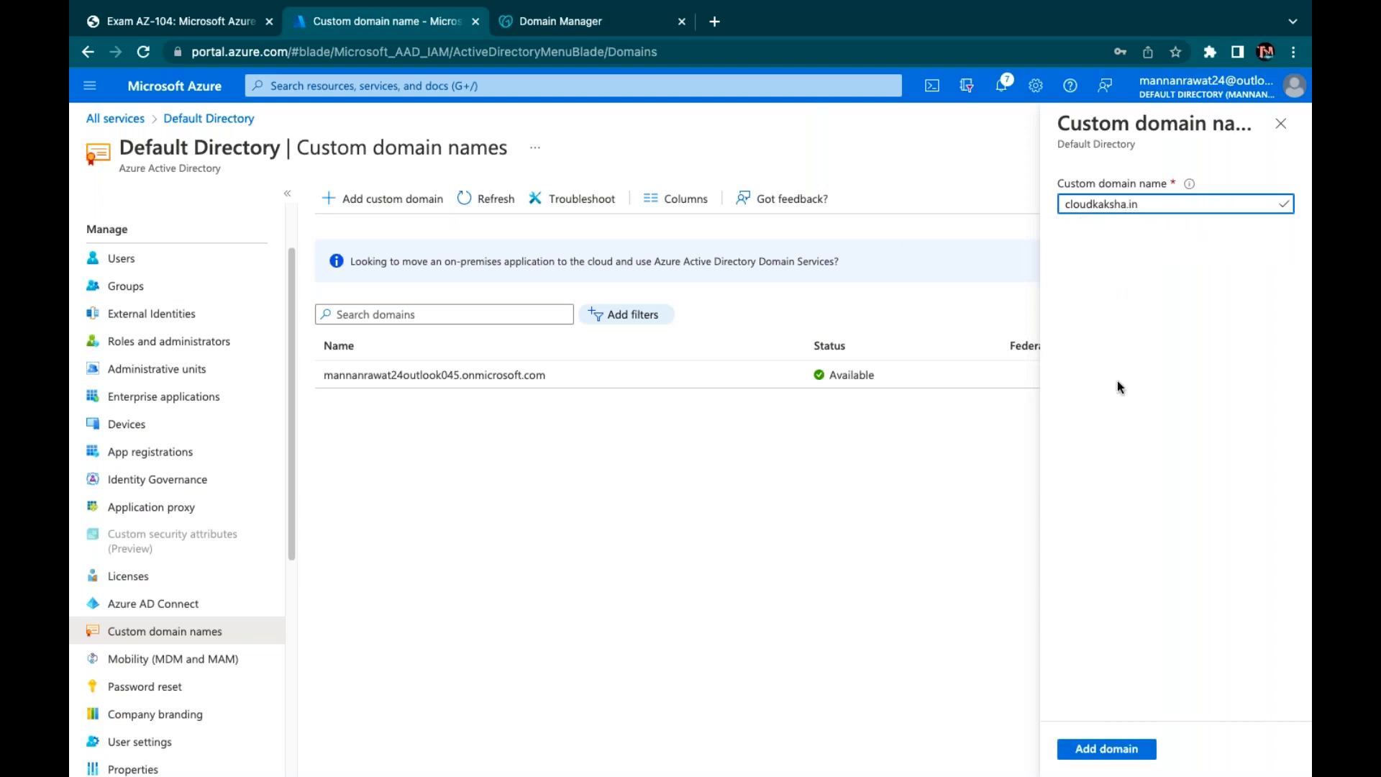
pyautogui.click(1106, 748)
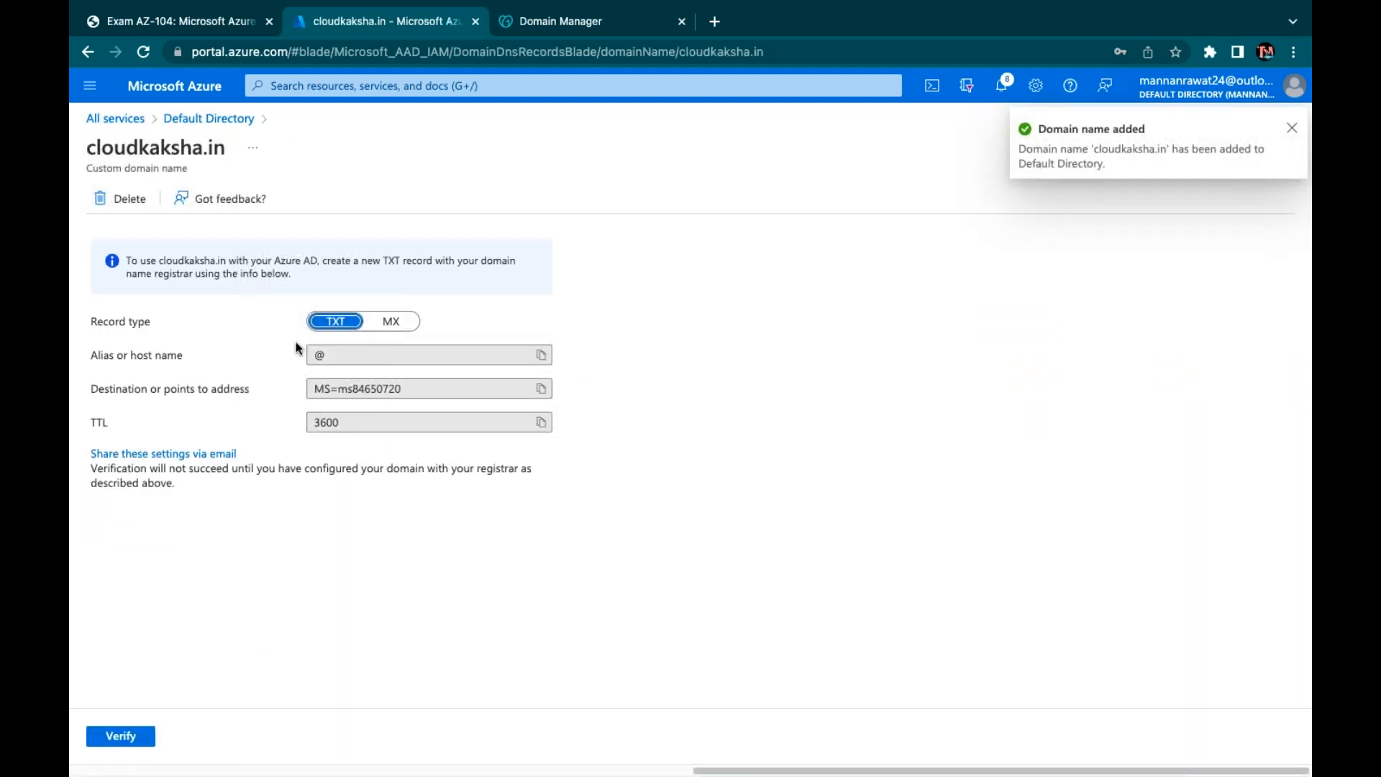
pyautogui.click(545, 394)
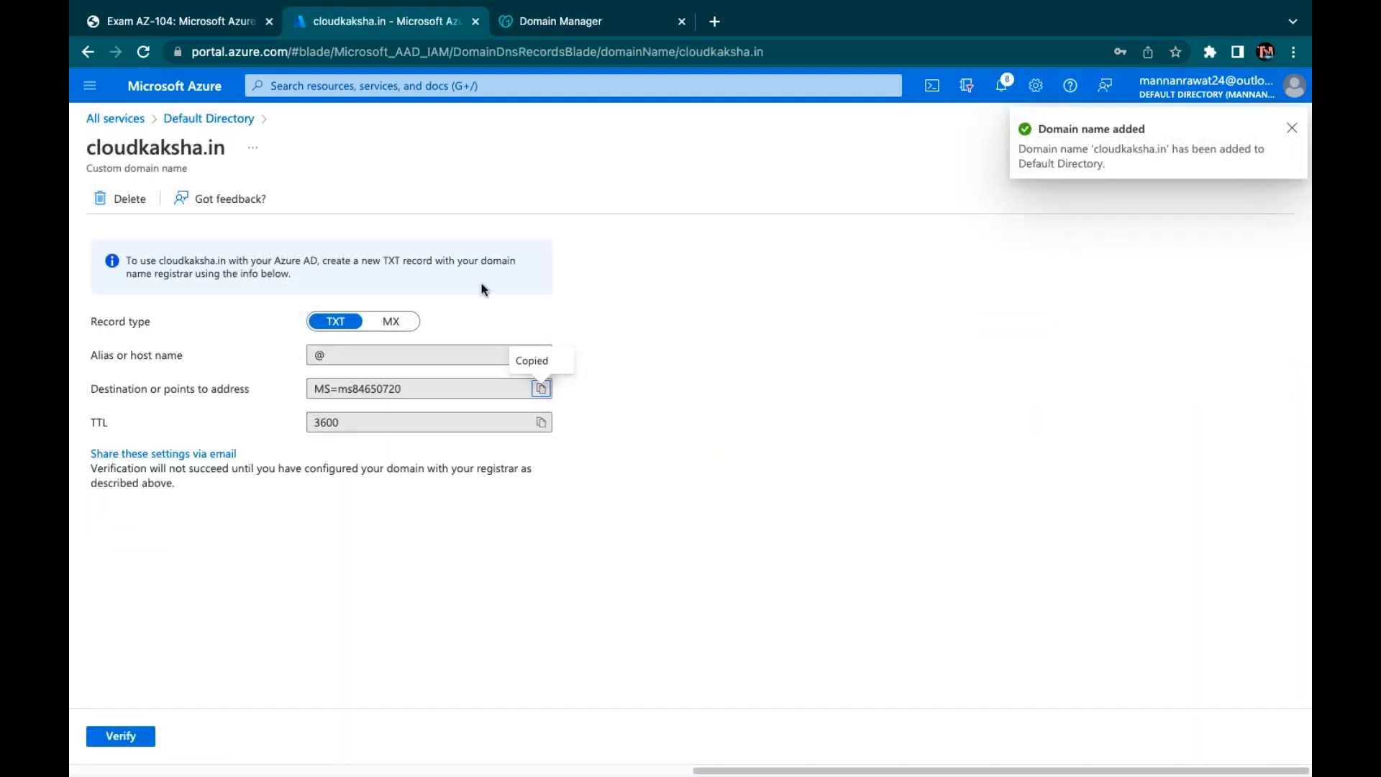
pyautogui.click(557, 32)
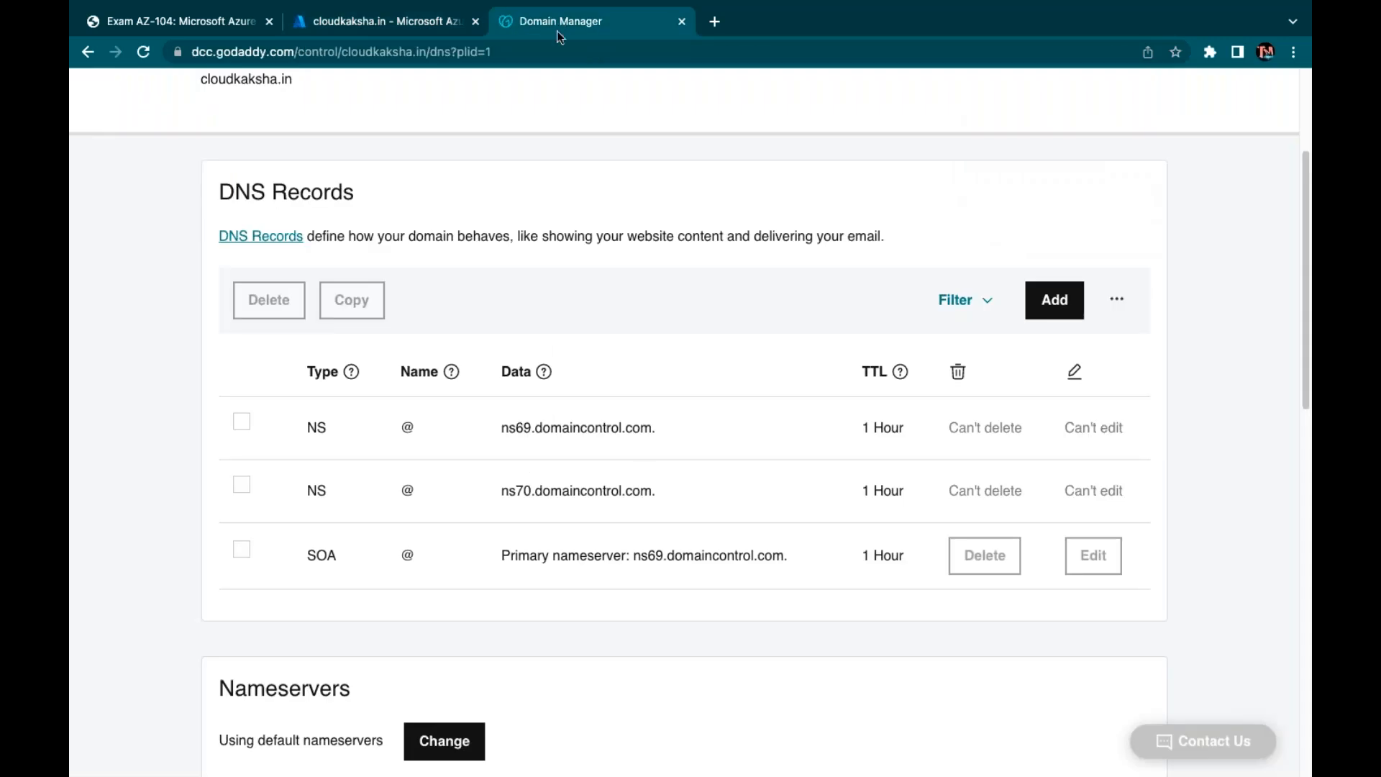
# Create a TXT record named @ with value MS=ms84650720 and a custom 3600-second TTL
pyautogui.click(1055, 299)
pyautogui.click(348, 449)
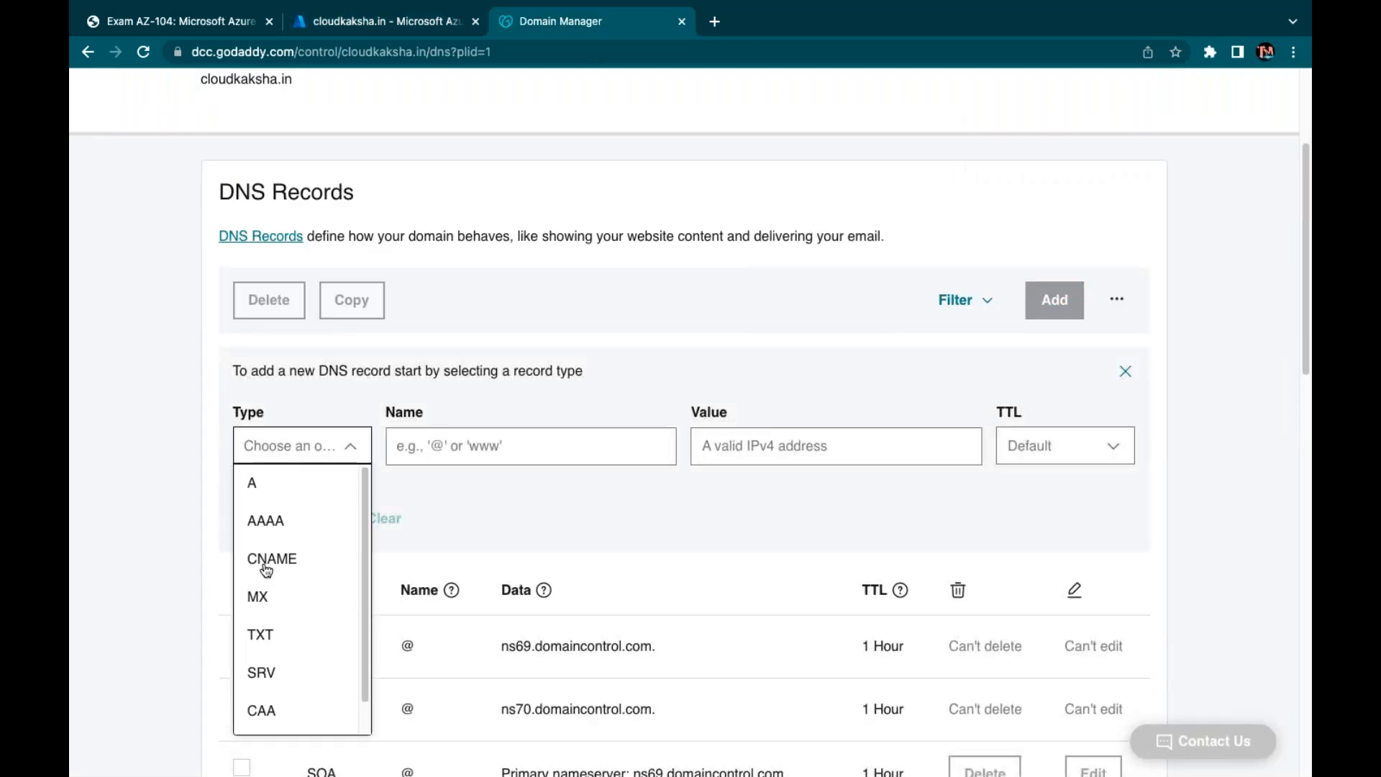
pyautogui.click(261, 634)
pyautogui.click(485, 460)
pyautogui.click(515, 491)
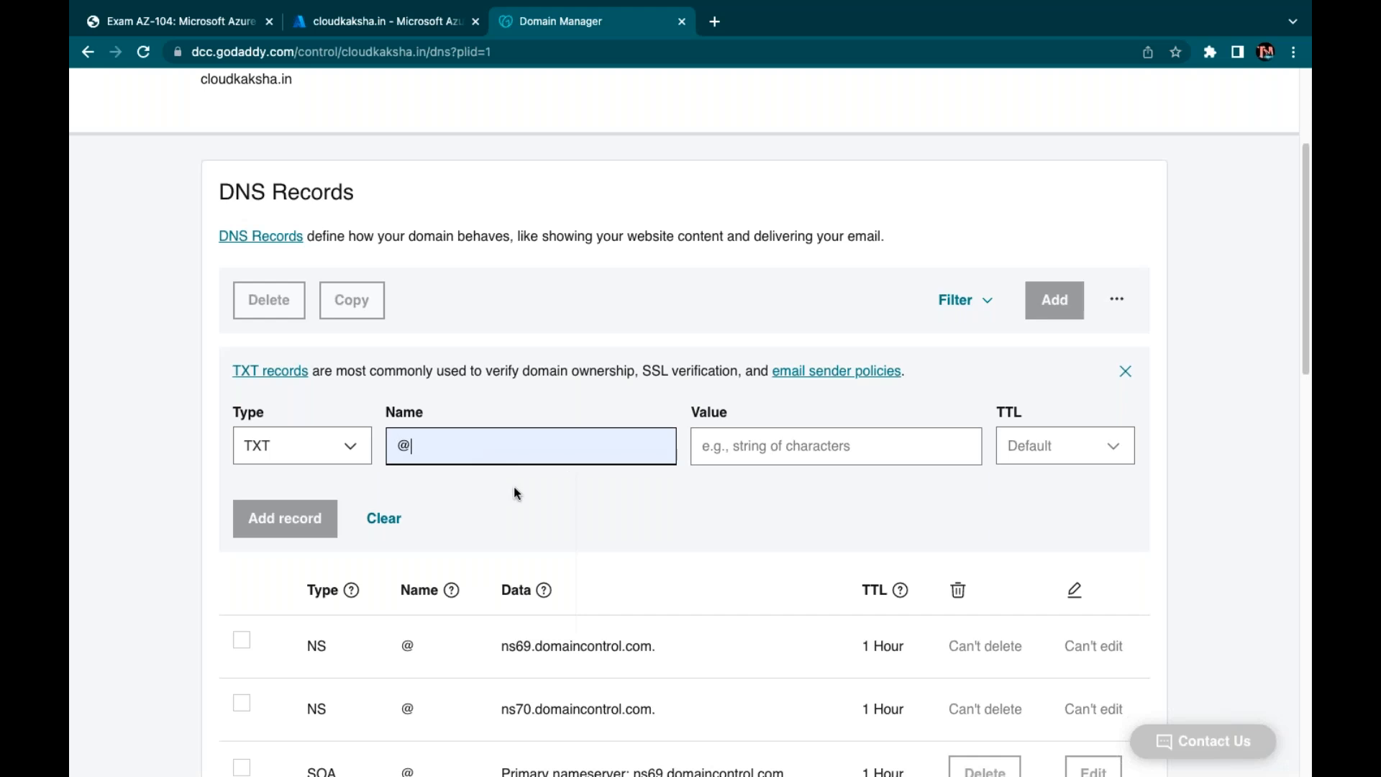
pyautogui.click(721, 442)
pyautogui.press('super+v')
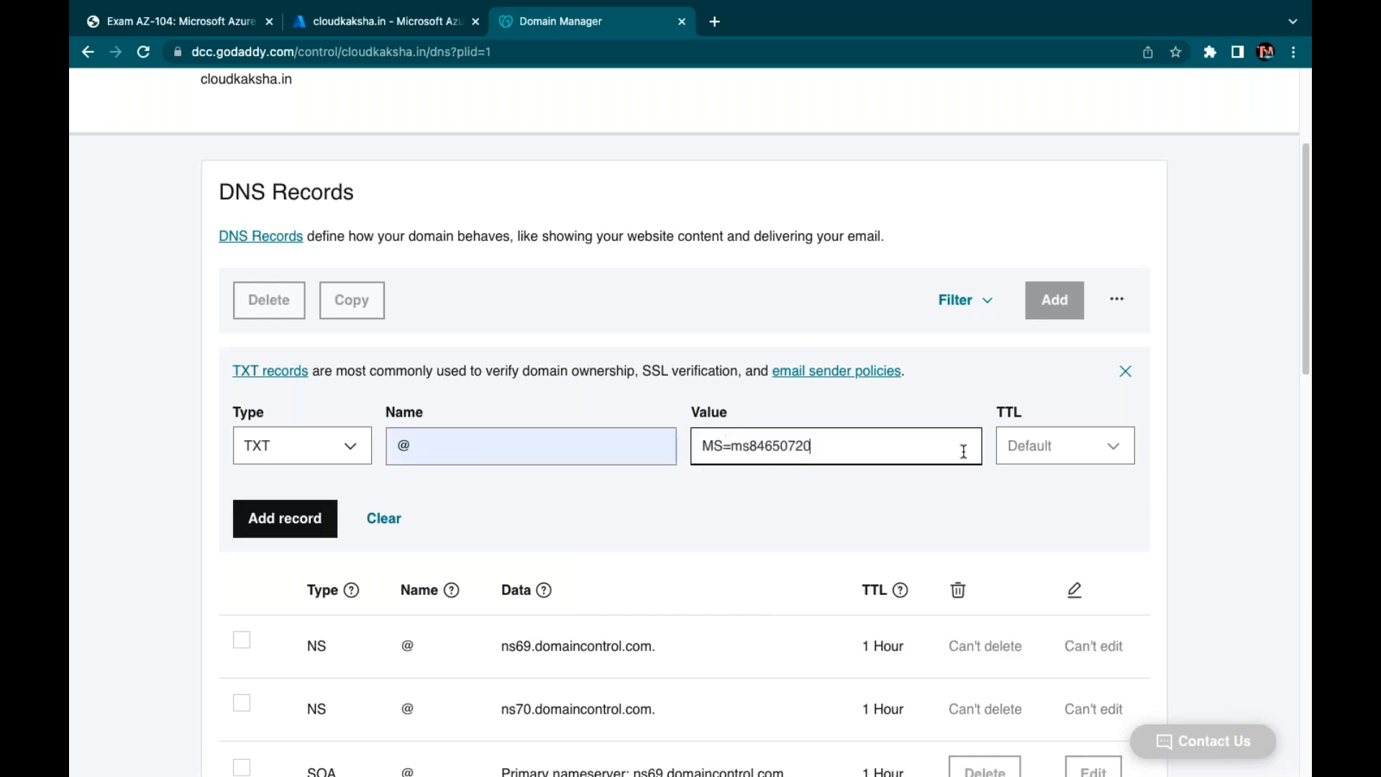
pyautogui.click(1020, 451)
pyautogui.click(1033, 671)
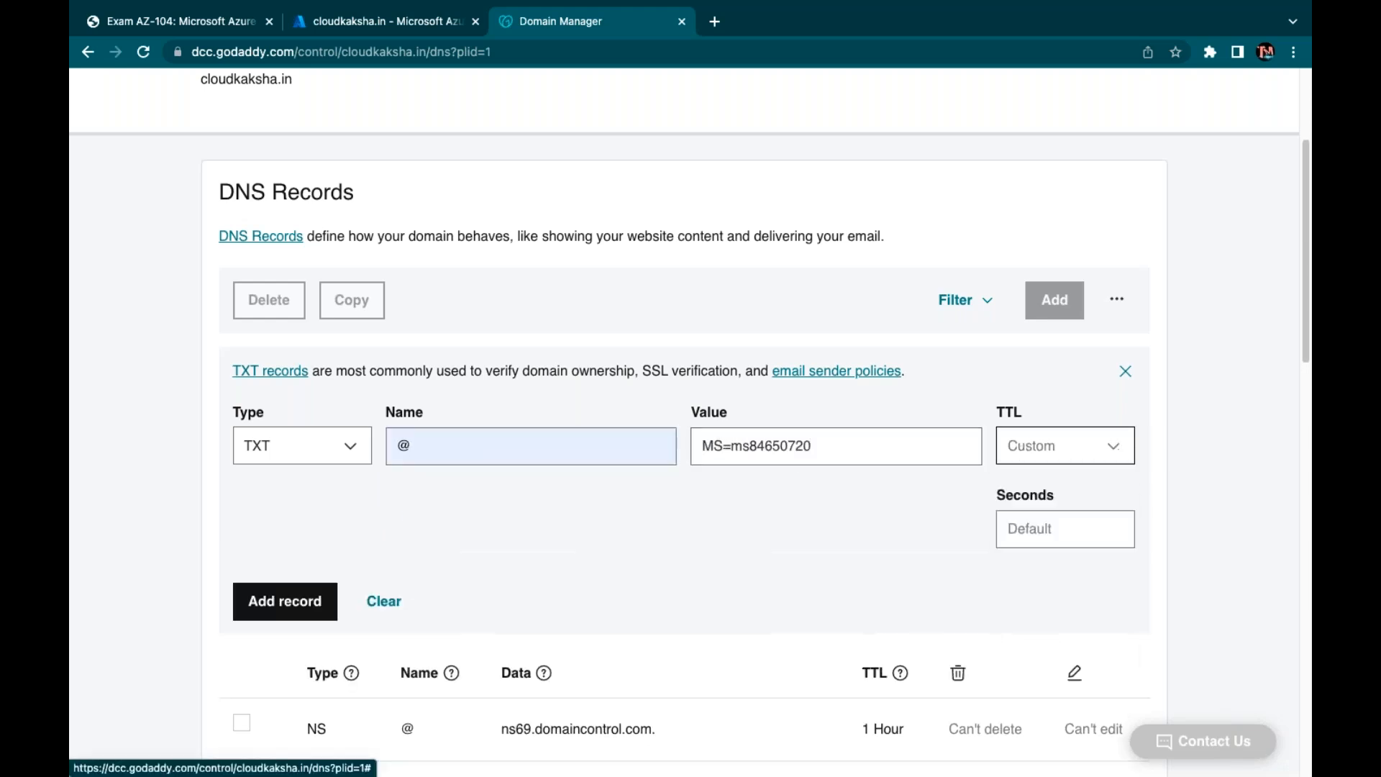
pyautogui.click(1046, 534)
pyautogui.write('3600')
pyautogui.click(285, 601)
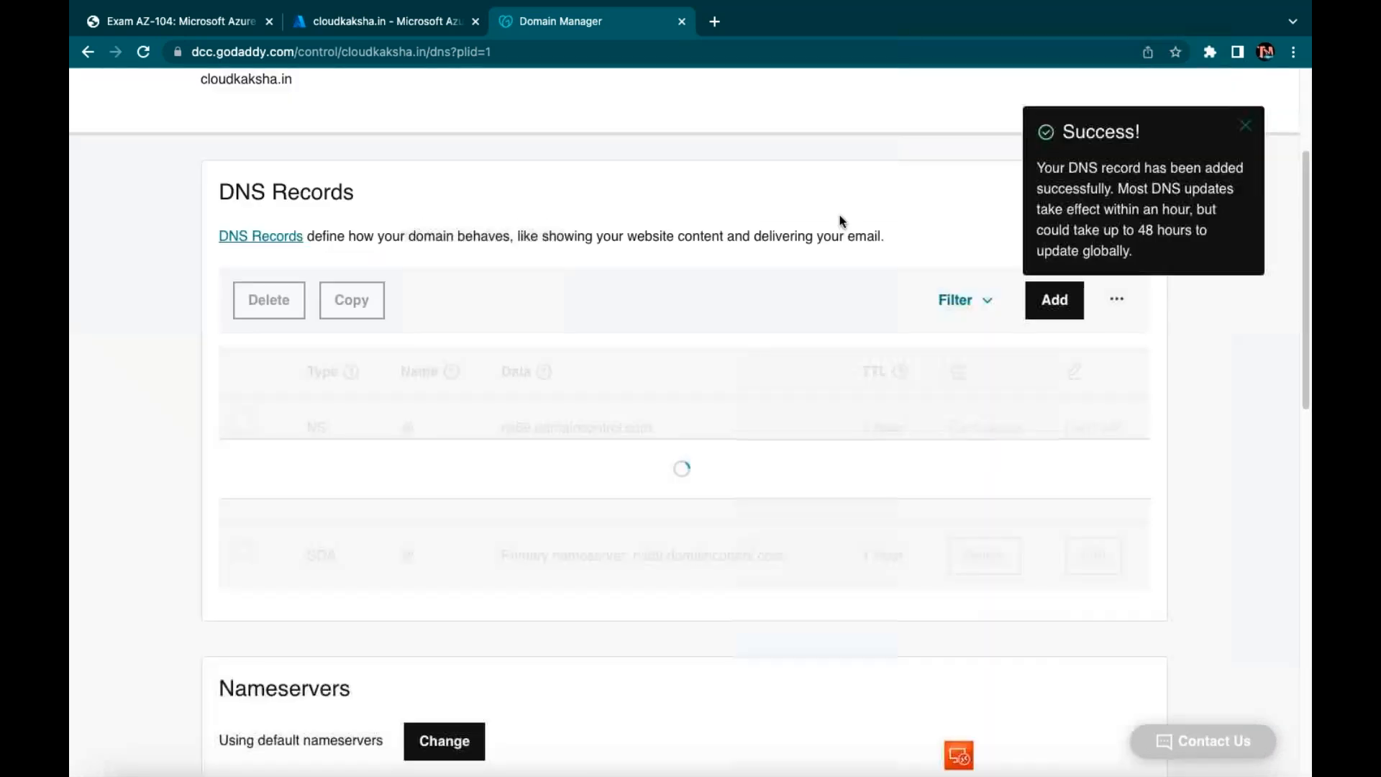
# Switch Azure's verification record type to MX and copy the ms84650720.msv1.invalid destination
pyautogui.click(1245, 126)
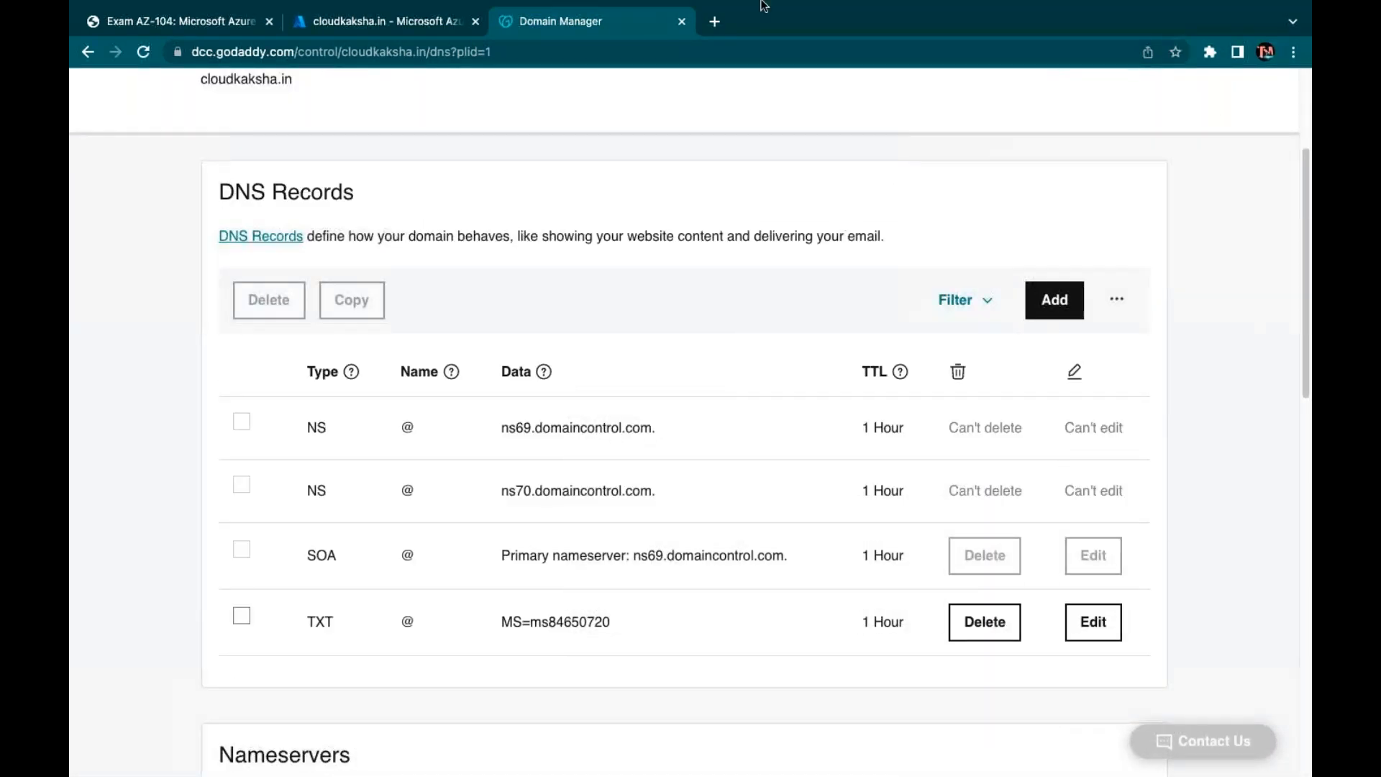
pyautogui.click(359, 21)
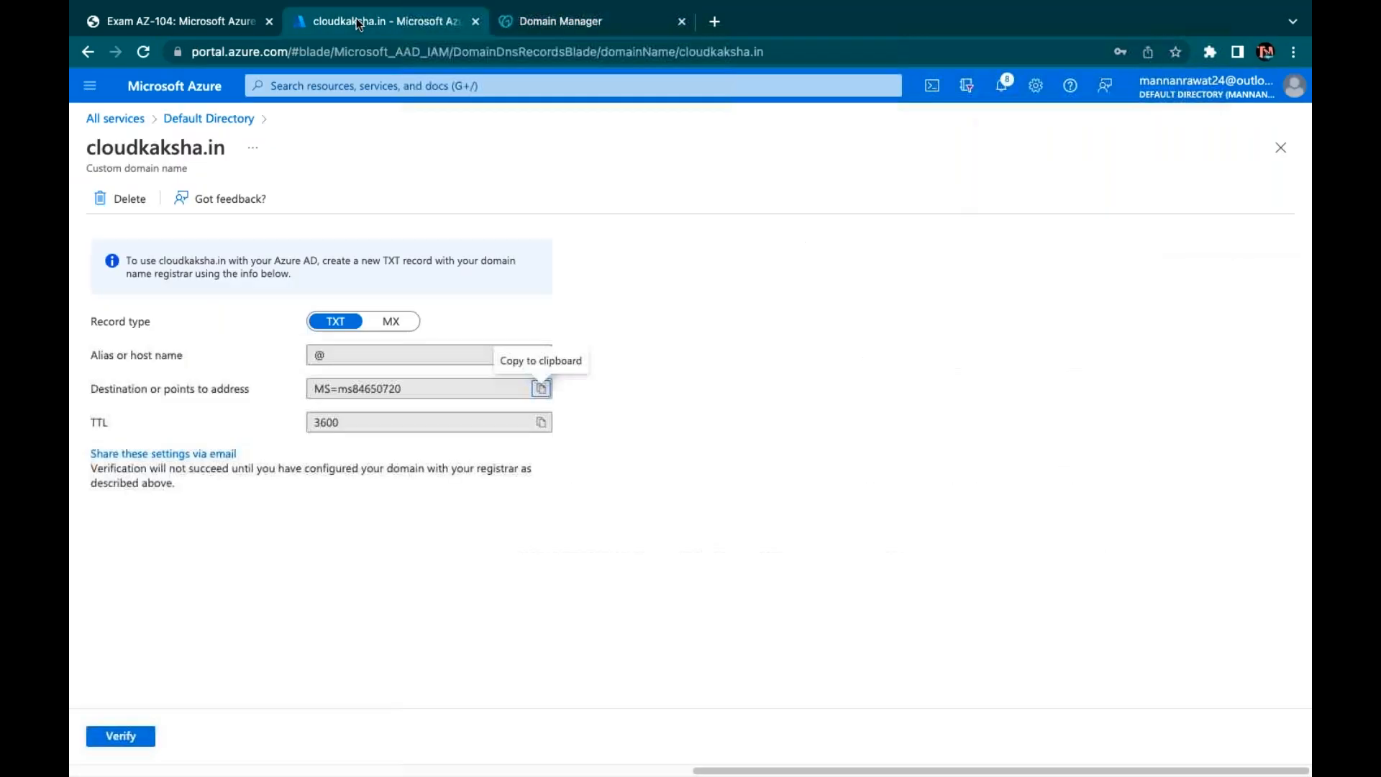
pyautogui.click(389, 329)
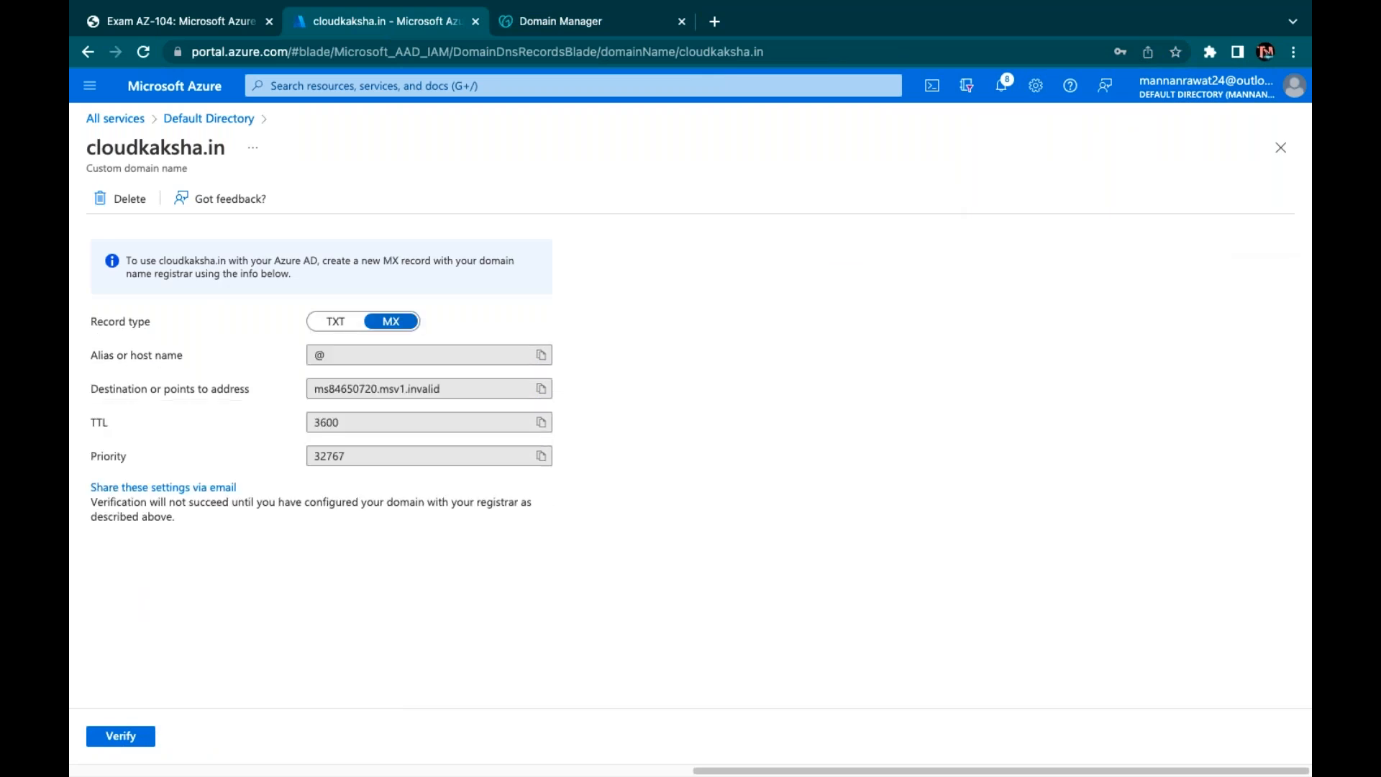
pyautogui.click(545, 399)
pyautogui.click(575, 17)
# Add an MX record for @ pointing to ms84650720.msv1.invalid, priority 32767, TTL 3600
pyautogui.click(1069, 289)
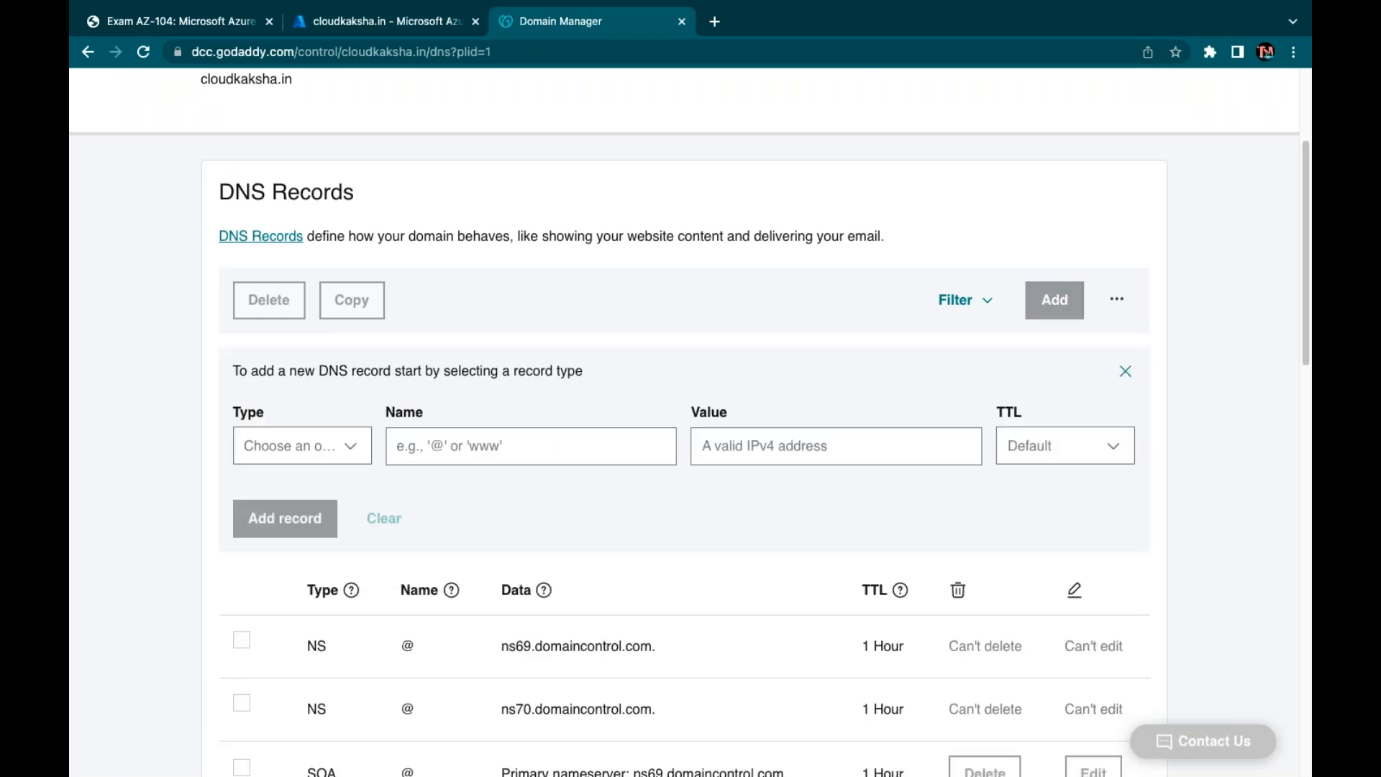
pyautogui.click(333, 447)
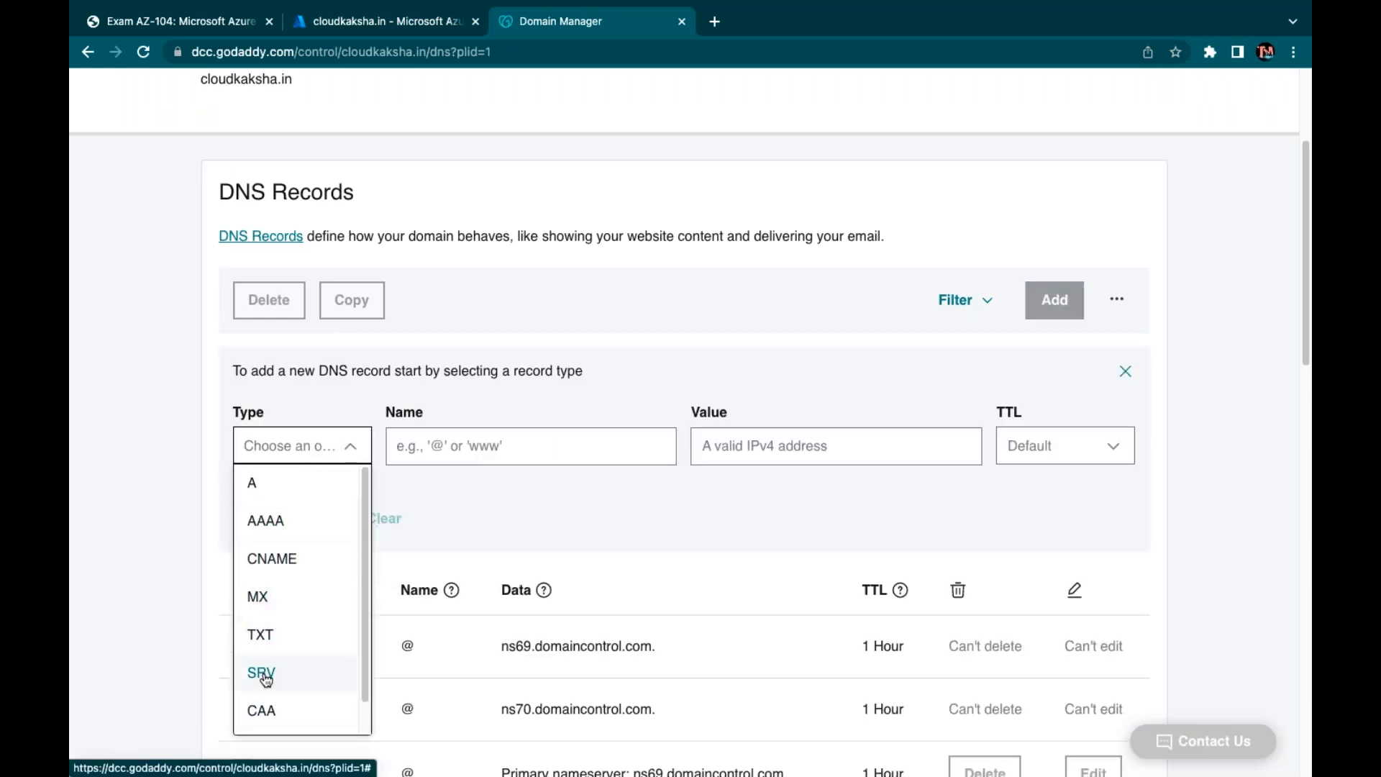
pyautogui.click(260, 598)
pyautogui.click(453, 458)
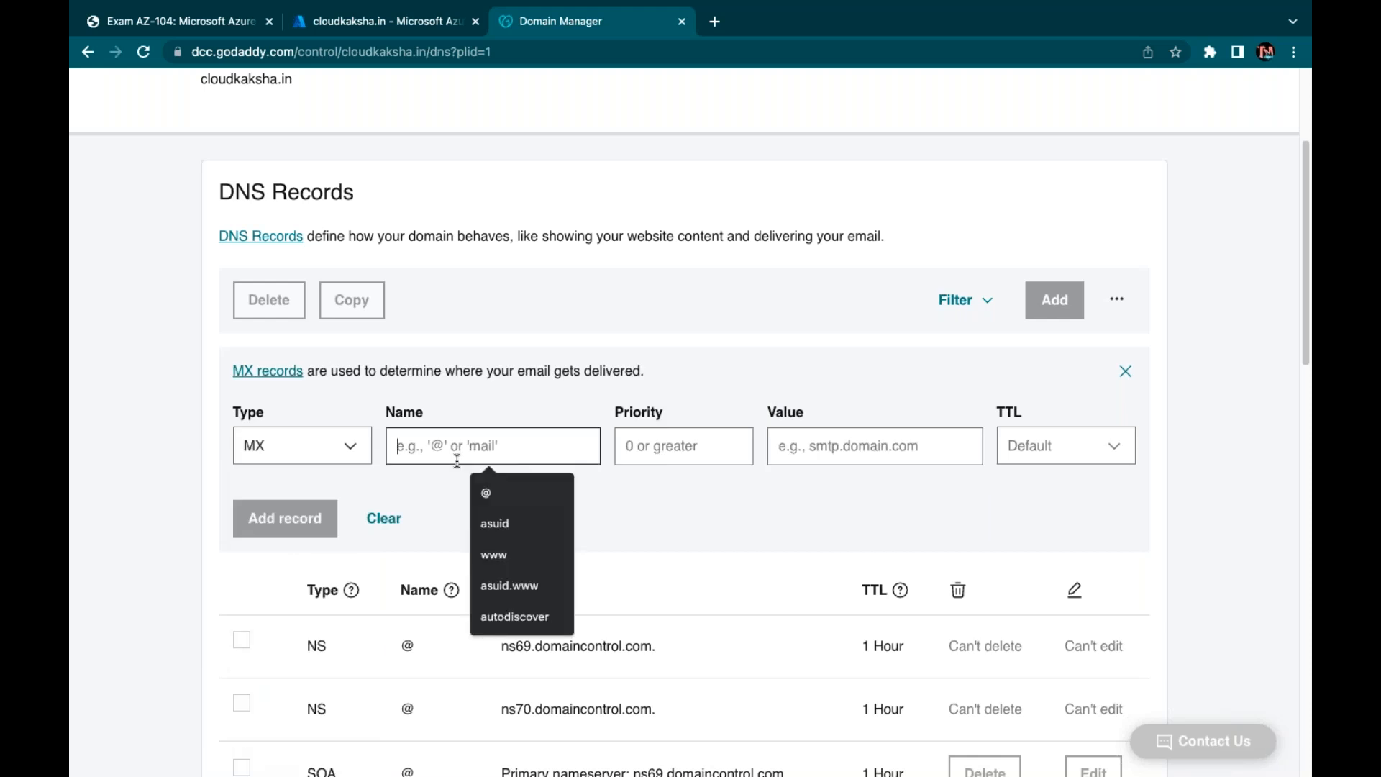
pyautogui.click(491, 490)
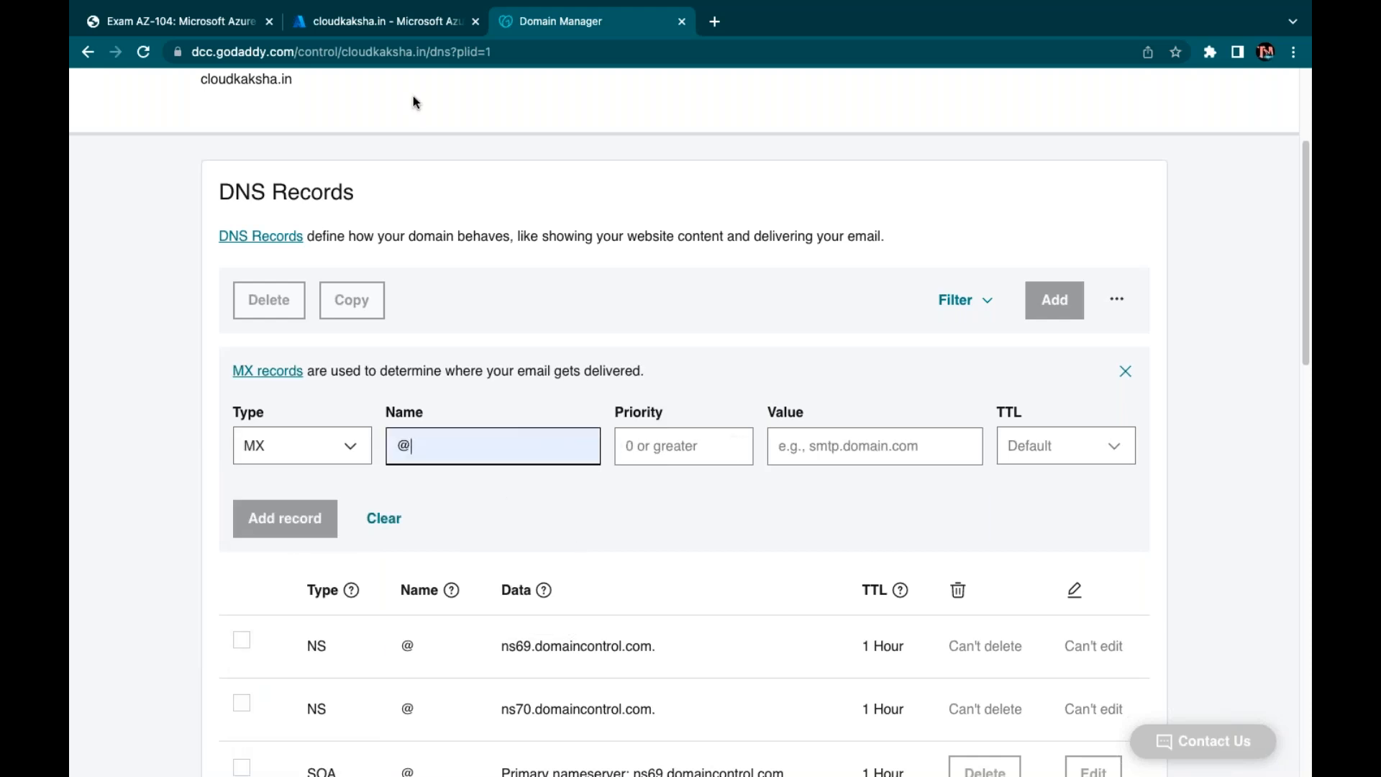
pyautogui.click(387, 26)
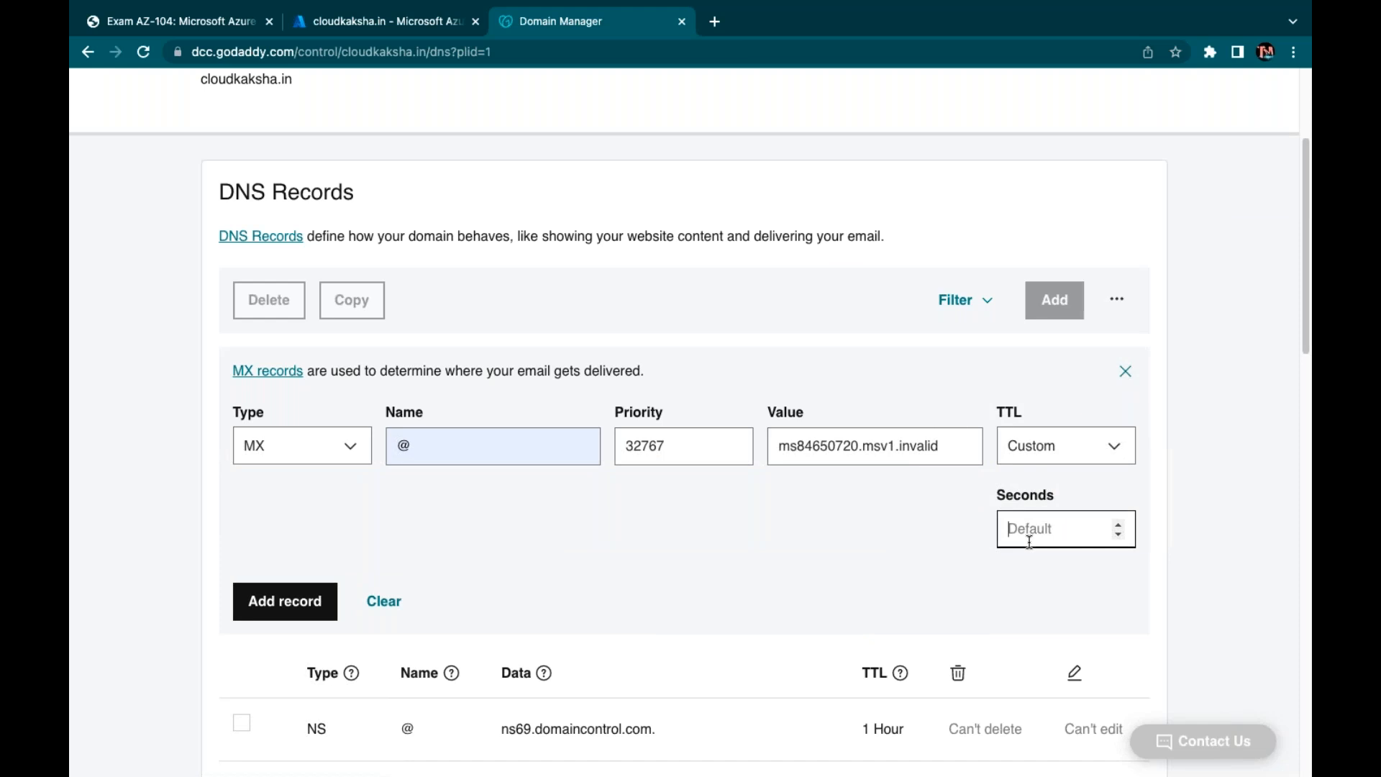
pyautogui.write('3600')
pyautogui.click(299, 601)
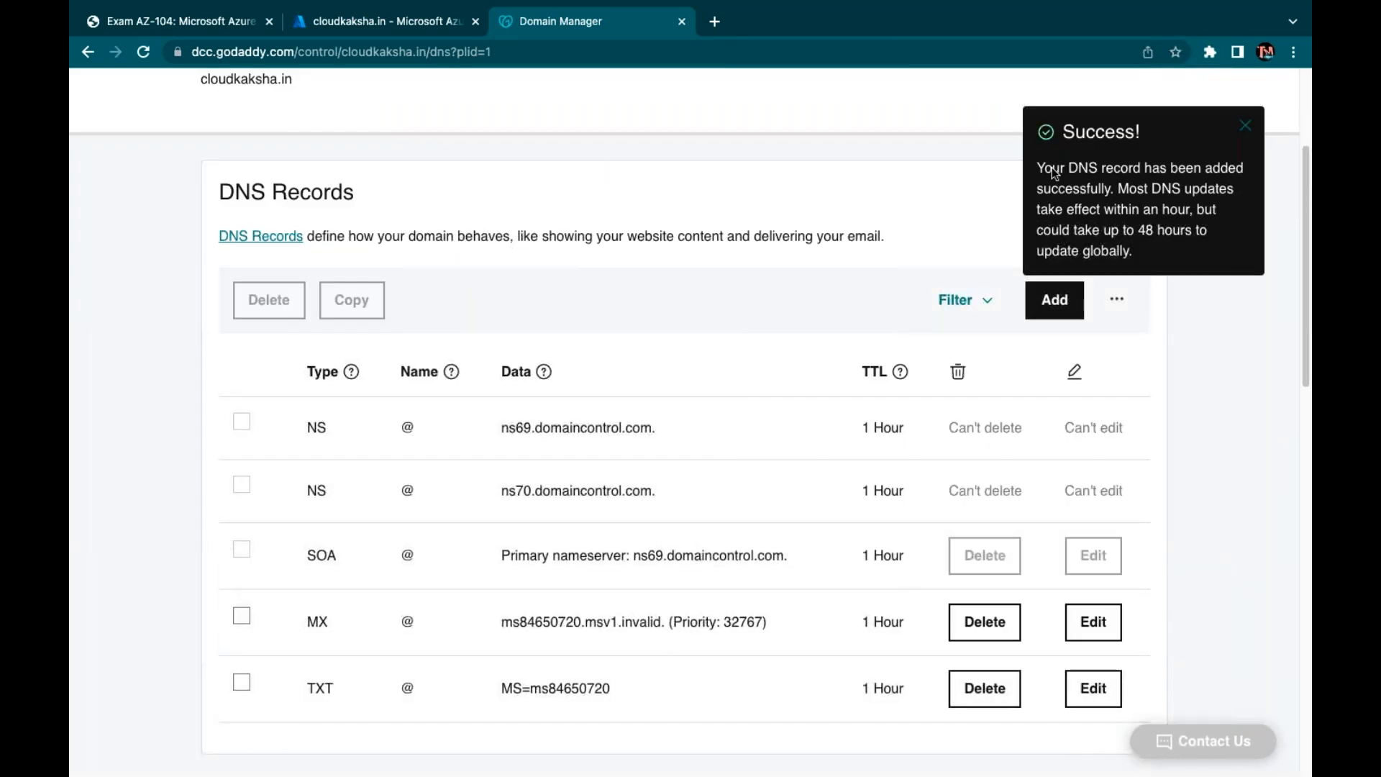
pyautogui.click(1245, 127)
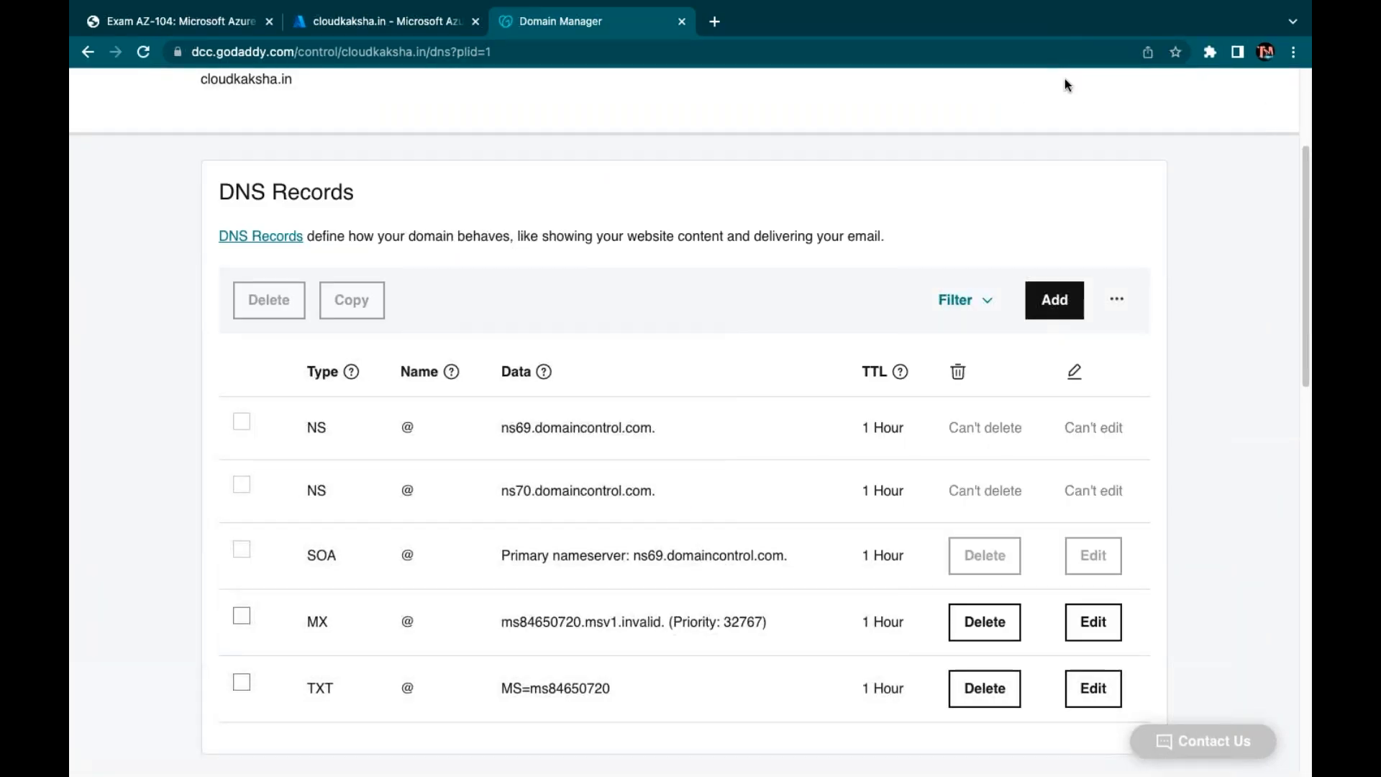
pyautogui.click(372, 21)
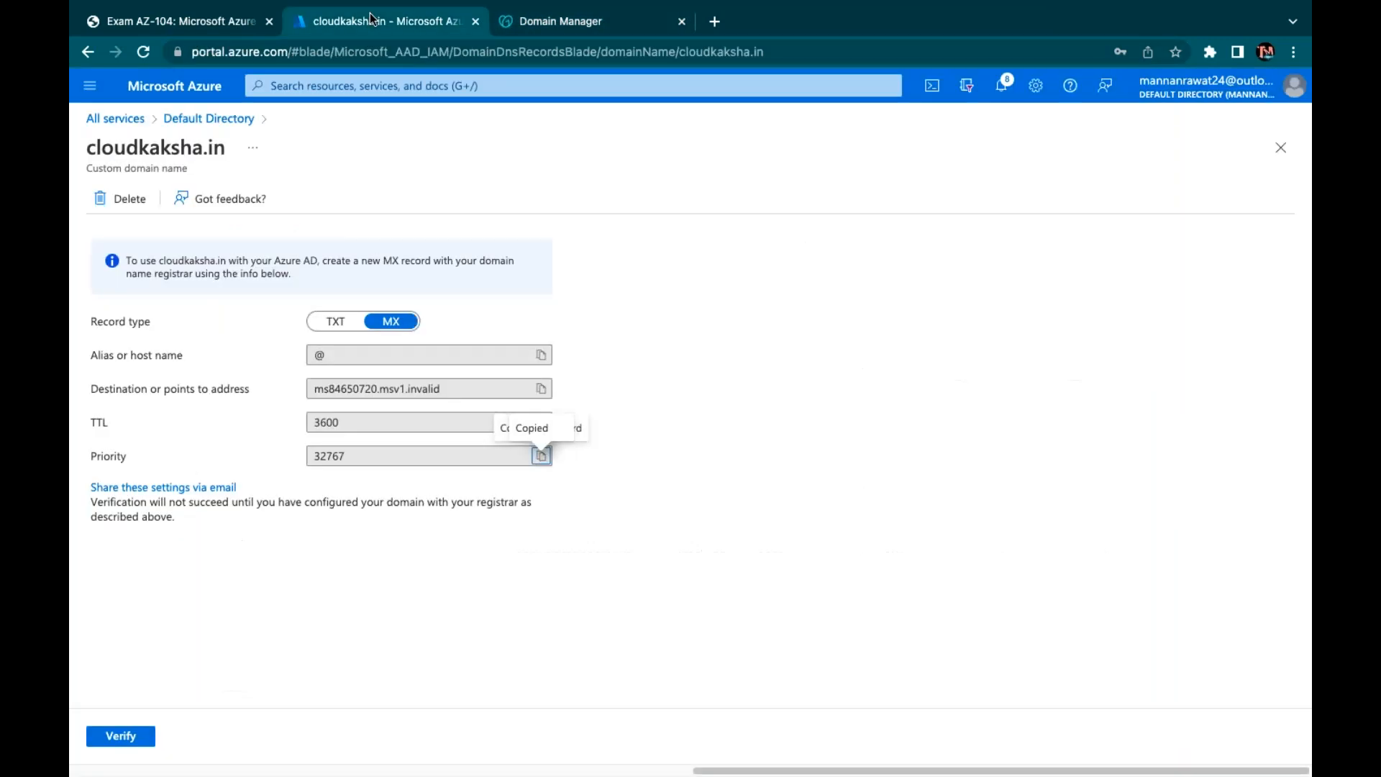
# Attempt to verify cloudkaksha.in, which fails as another directory claims it, then load office.com in a new tab
pyautogui.click(119, 739)
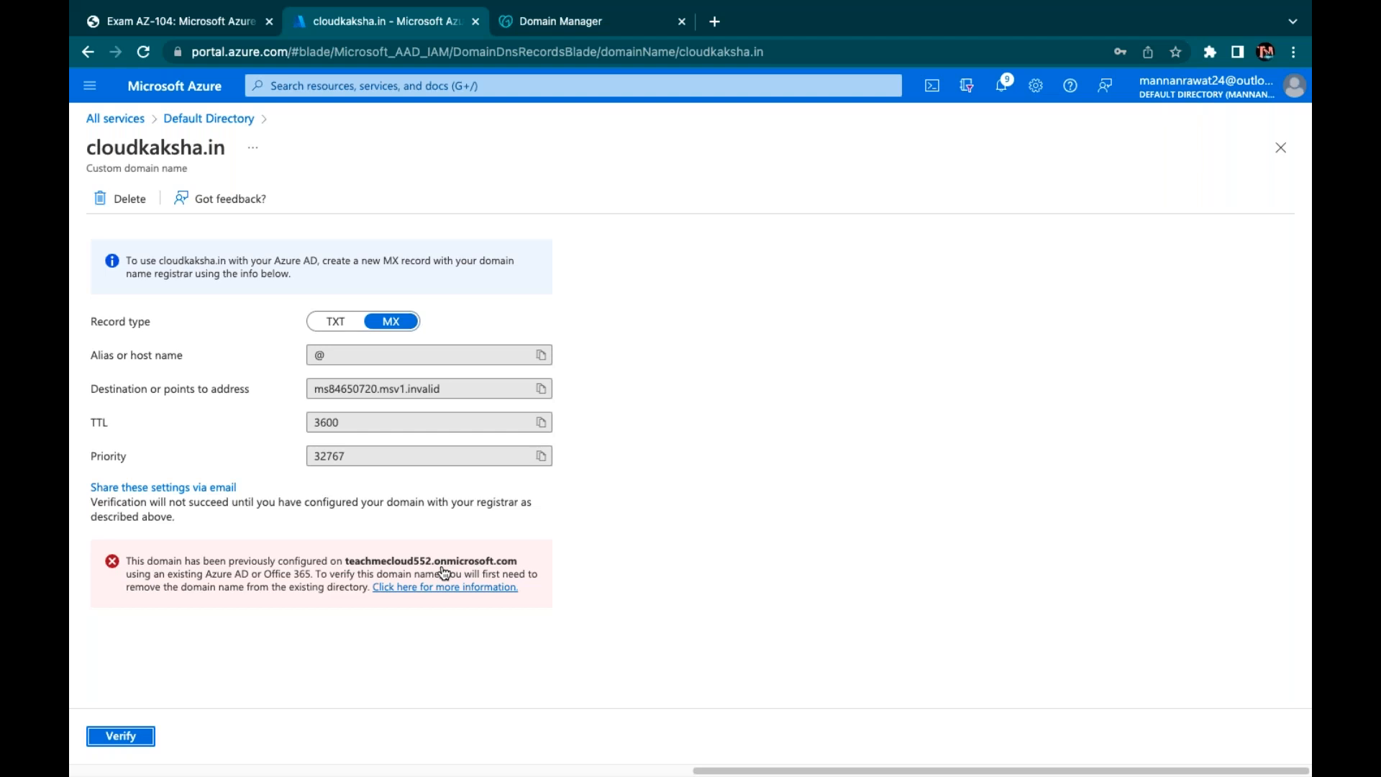
pyautogui.click(716, 21)
pyautogui.write('office.com')
pyautogui.press('Return')
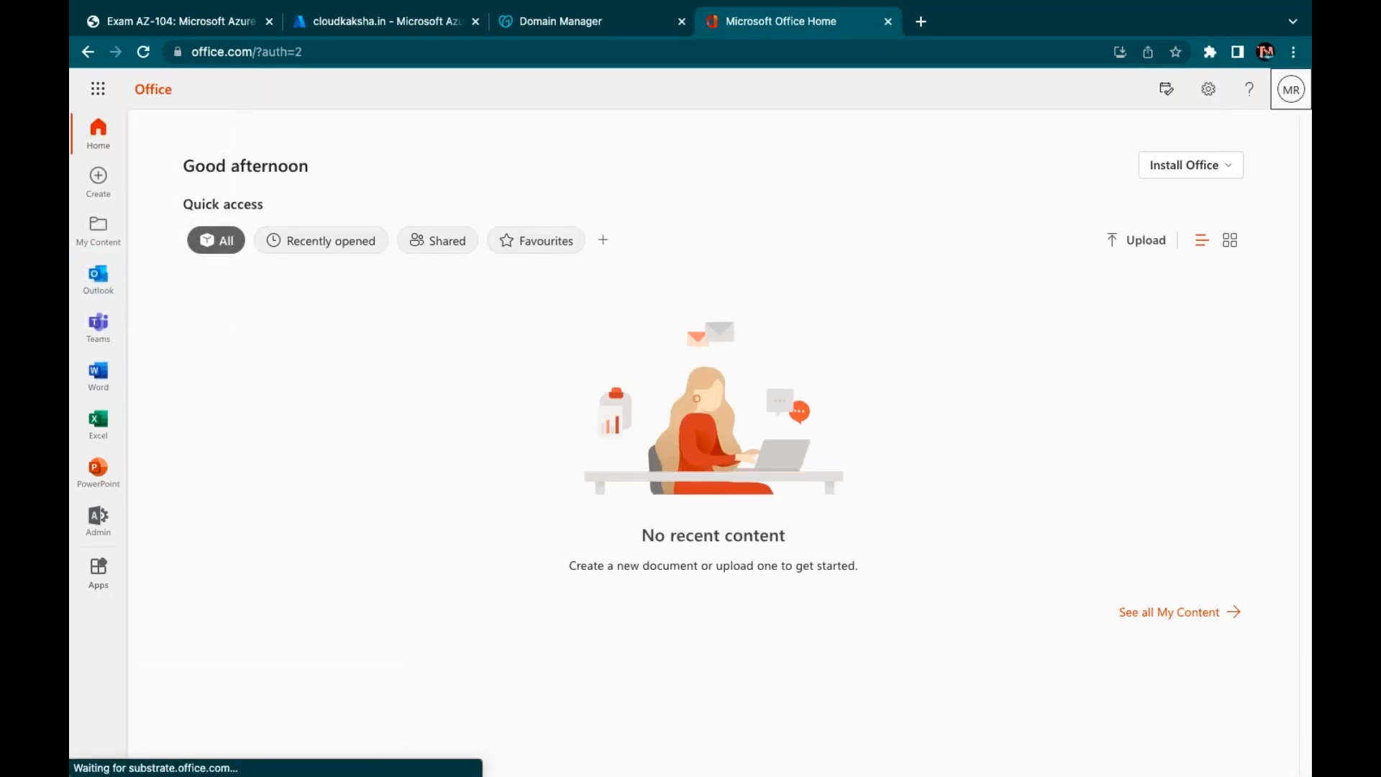
# Switch to the other admin account, skip security setup, and open the Microsoft 365 admin center
pyautogui.click(1299, 95)
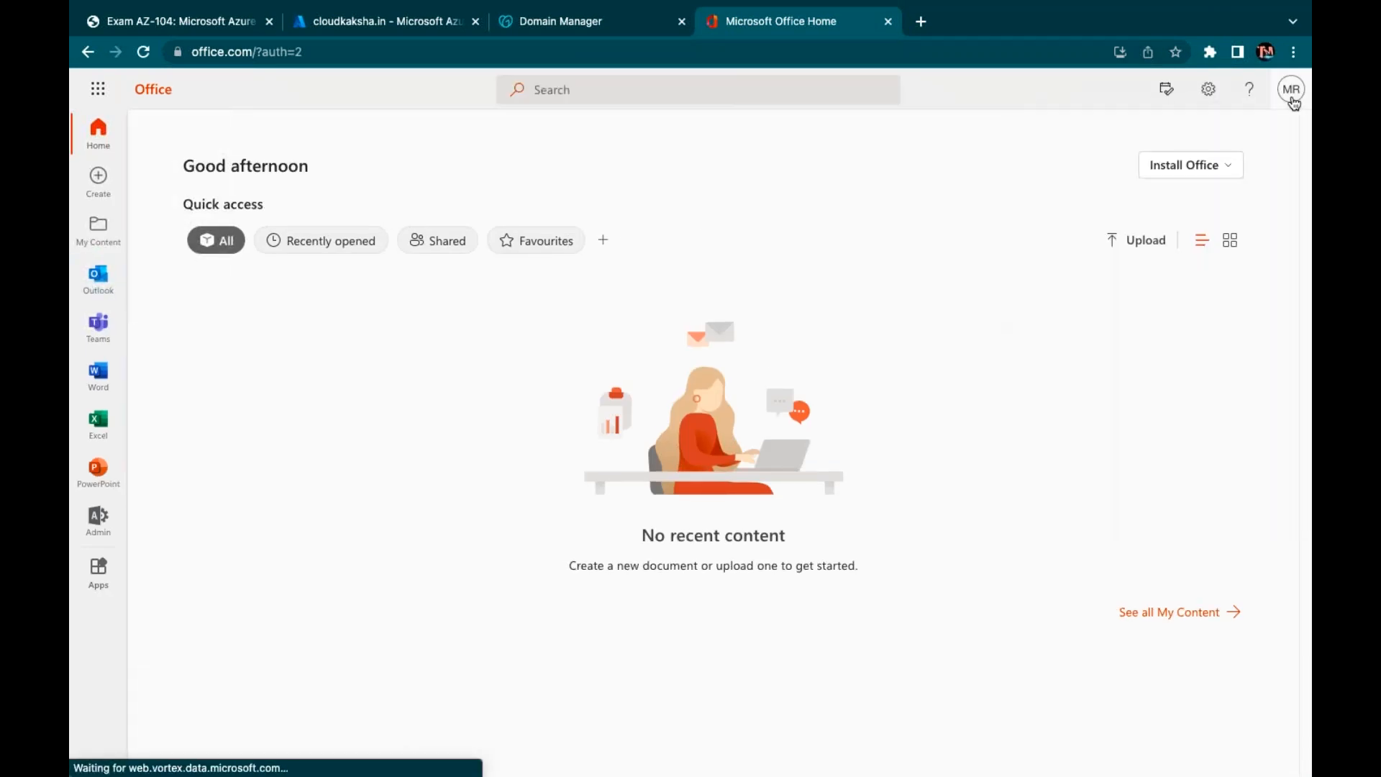
pyautogui.click(1165, 343)
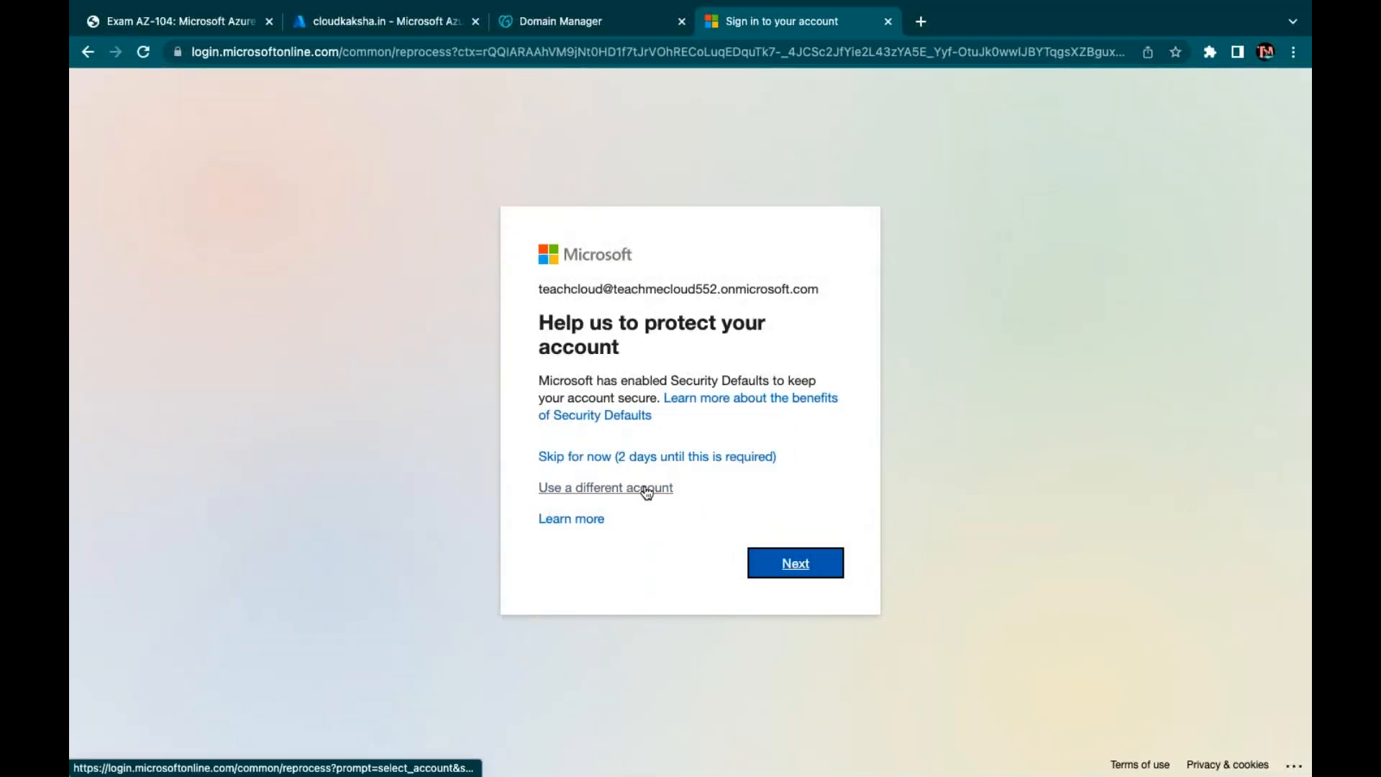
pyautogui.click(703, 466)
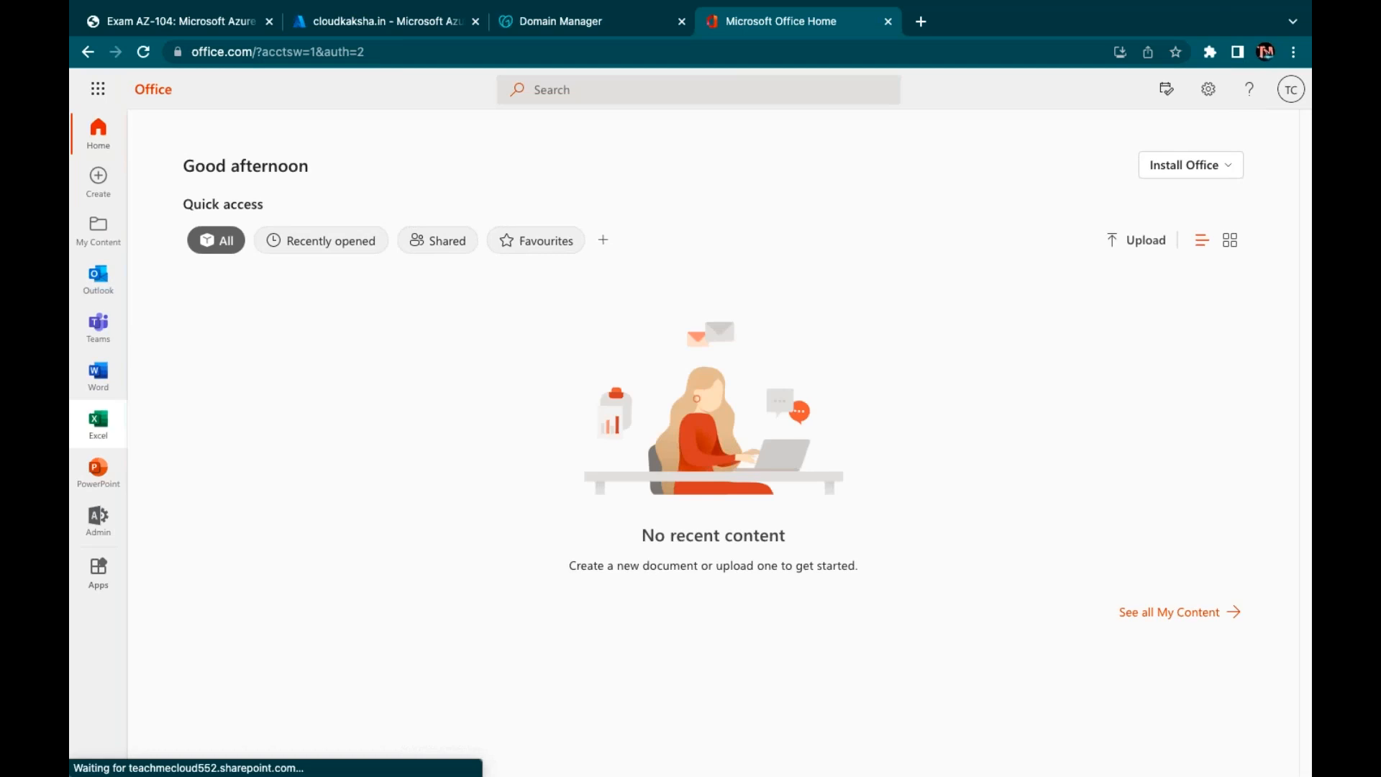
pyautogui.click(109, 521)
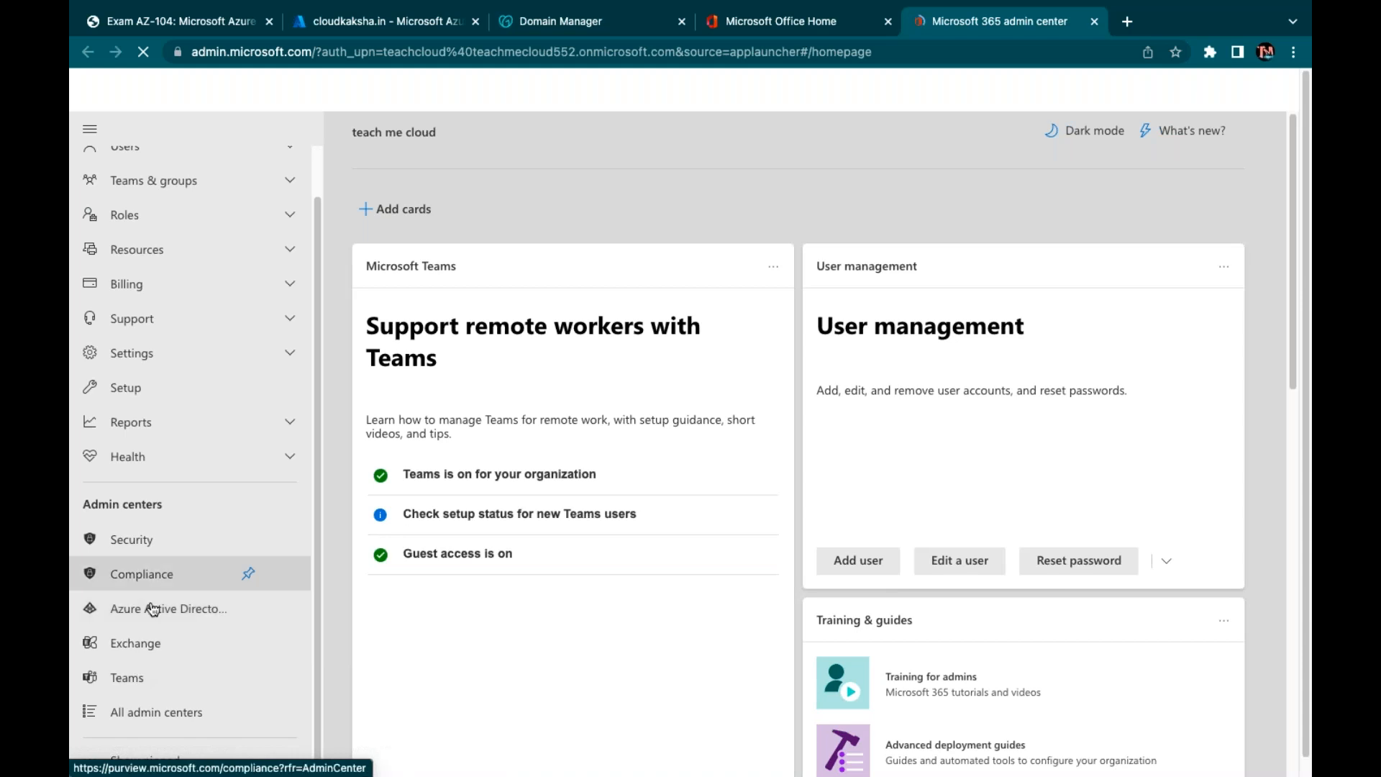
# Reach the Azure Active Directory admin center as the teach me cloud admin, skipping the security prompt
pyautogui.click(147, 611)
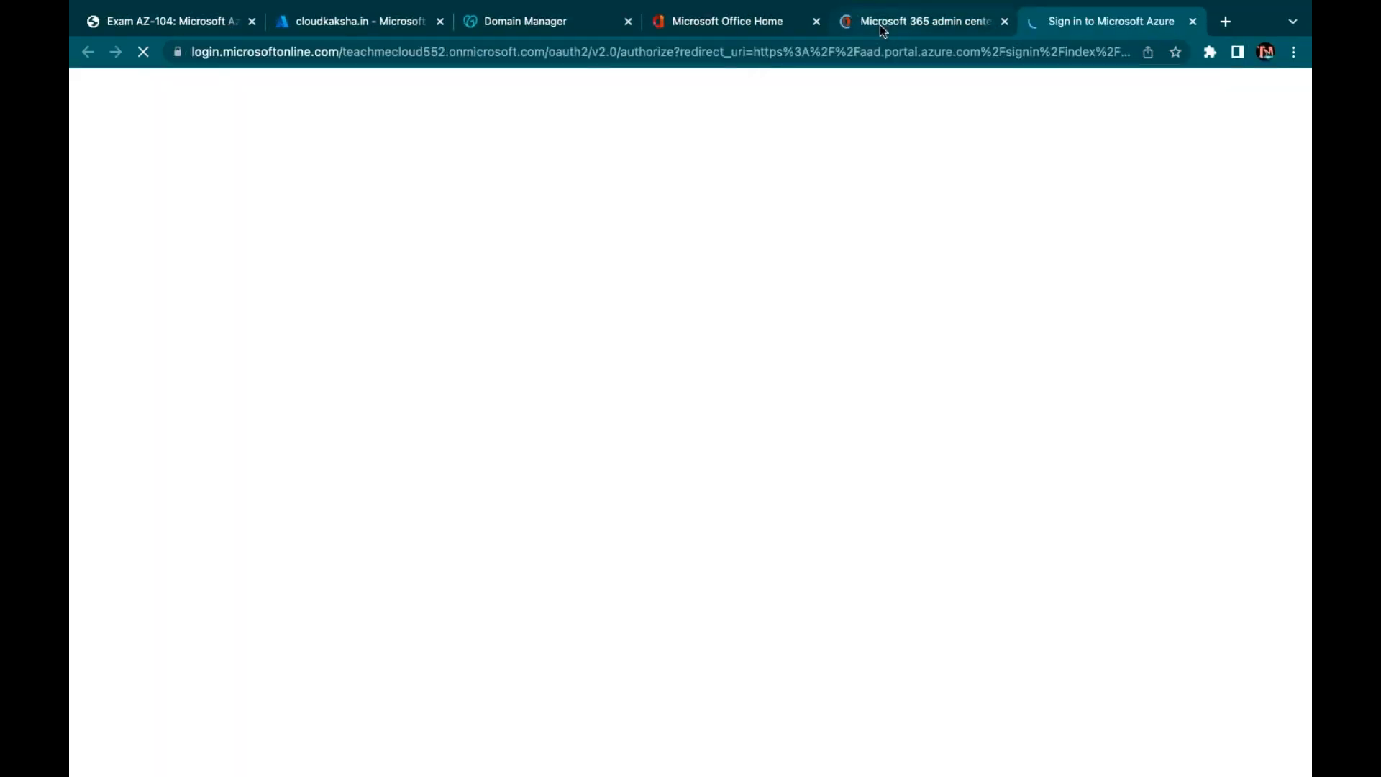
pyautogui.click(880, 24)
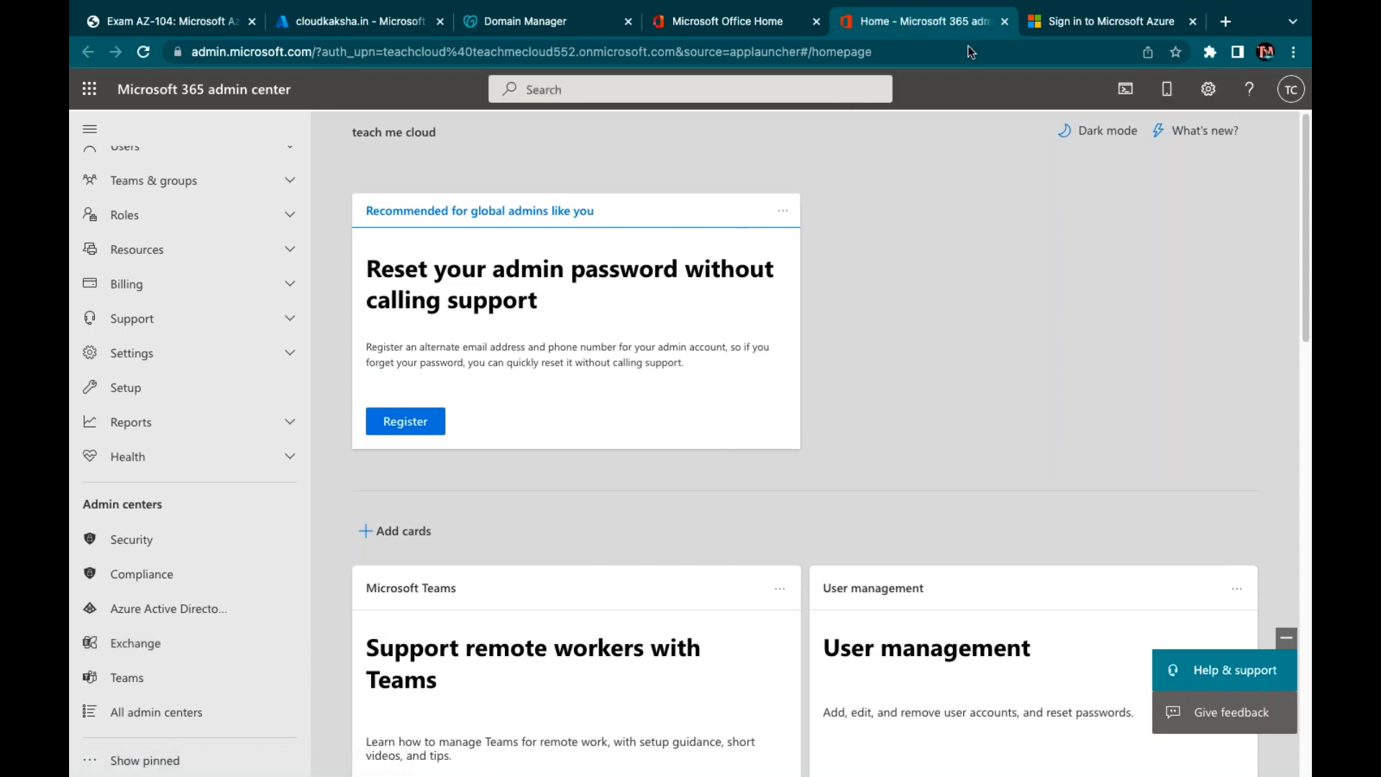
pyautogui.click(1099, 24)
pyautogui.click(693, 330)
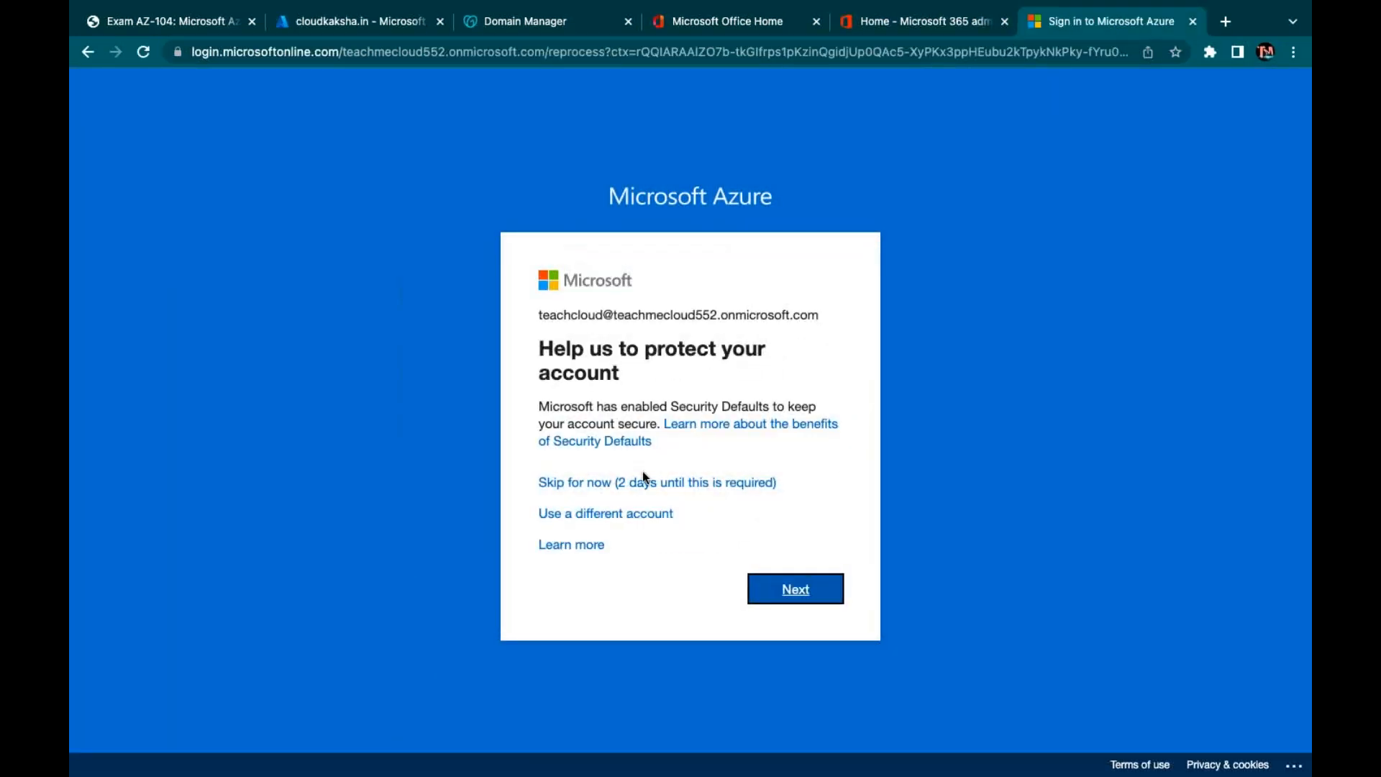
pyautogui.click(644, 483)
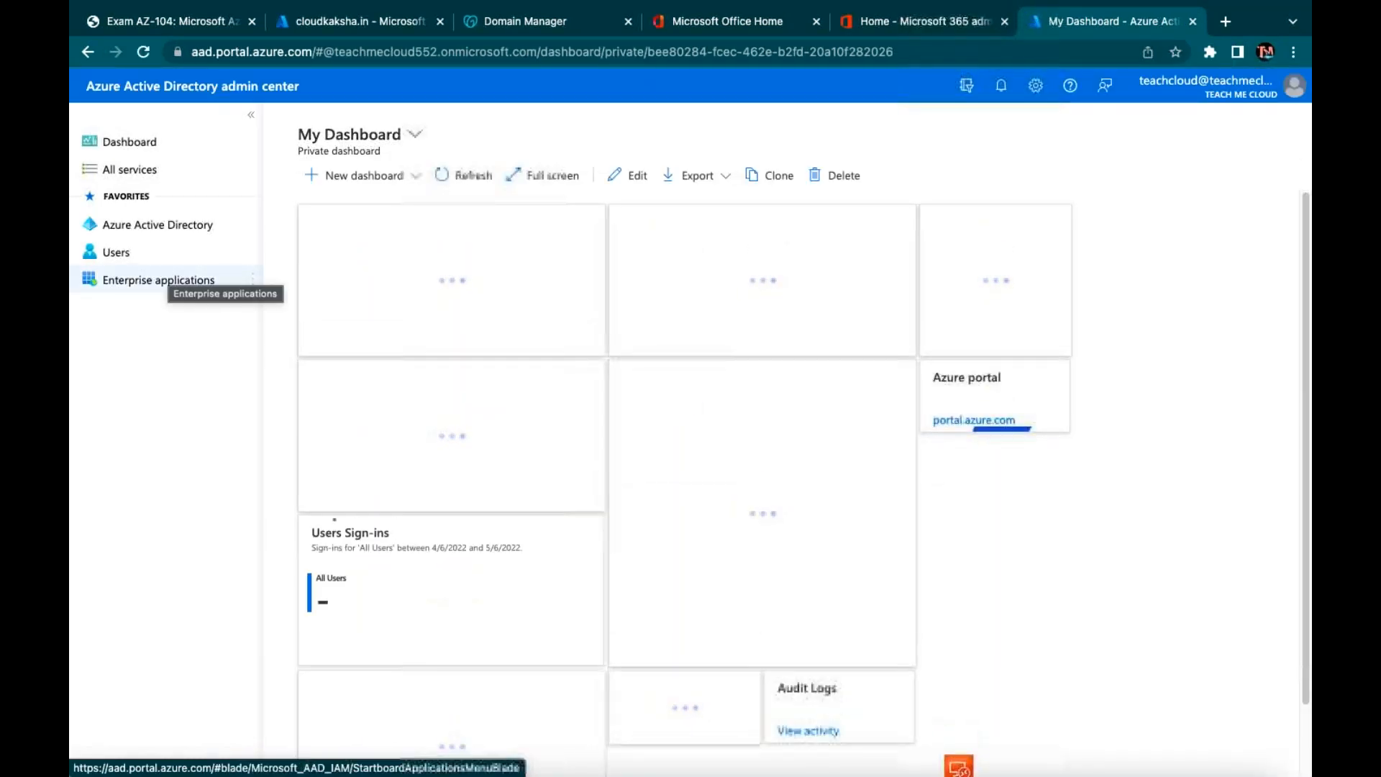
# Make teachmecloud552.onmicrosoft.com the primary domain, then open cloudkaksha.in's domain details
pyautogui.click(151, 237)
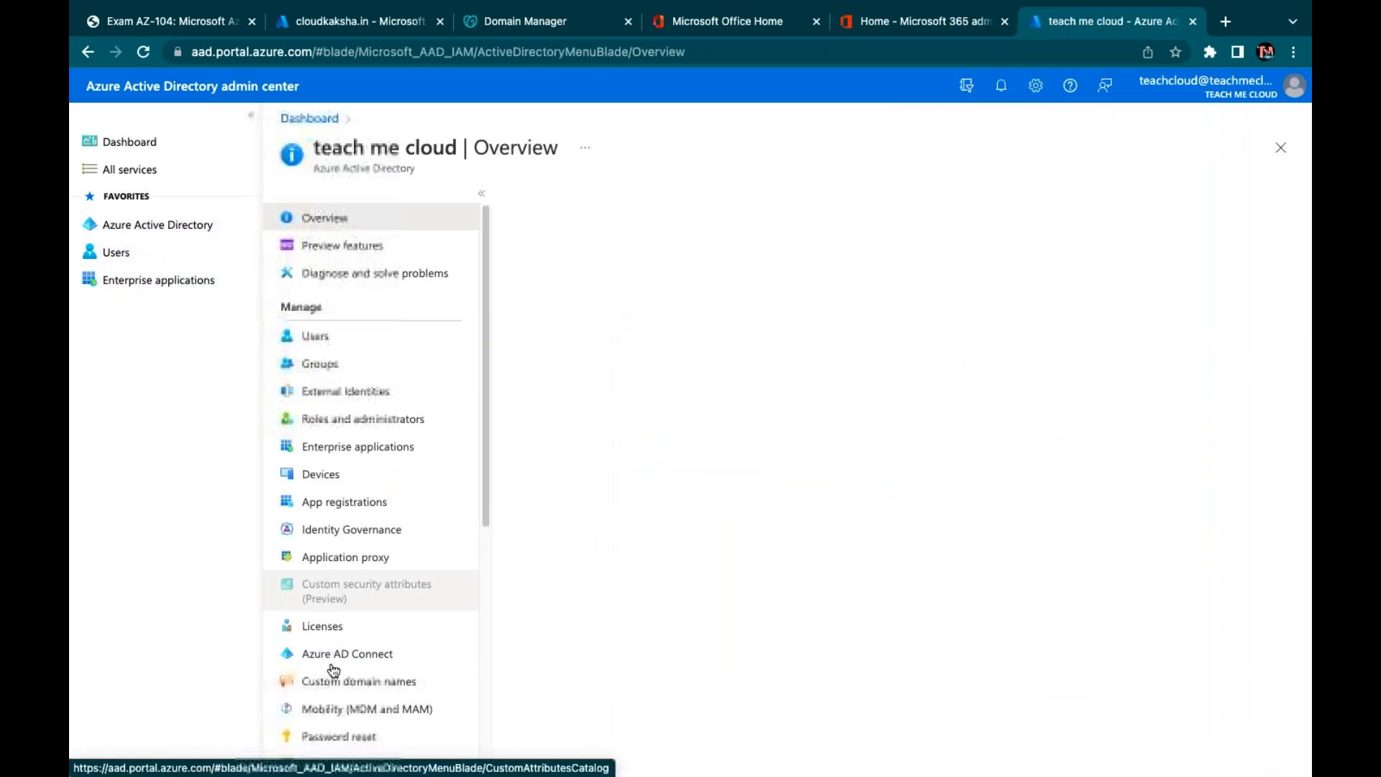
pyautogui.click(332, 685)
pyautogui.click(333, 707)
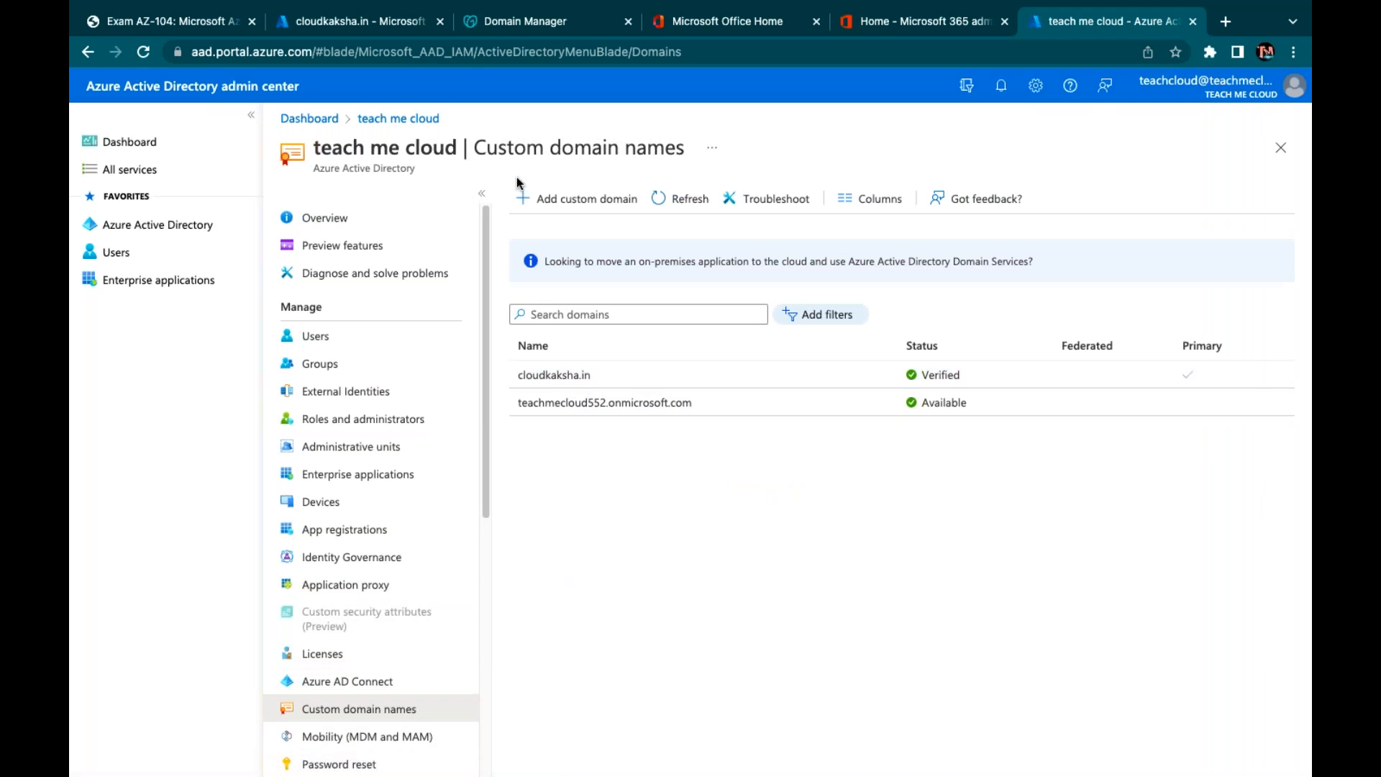
pyautogui.click(554, 374)
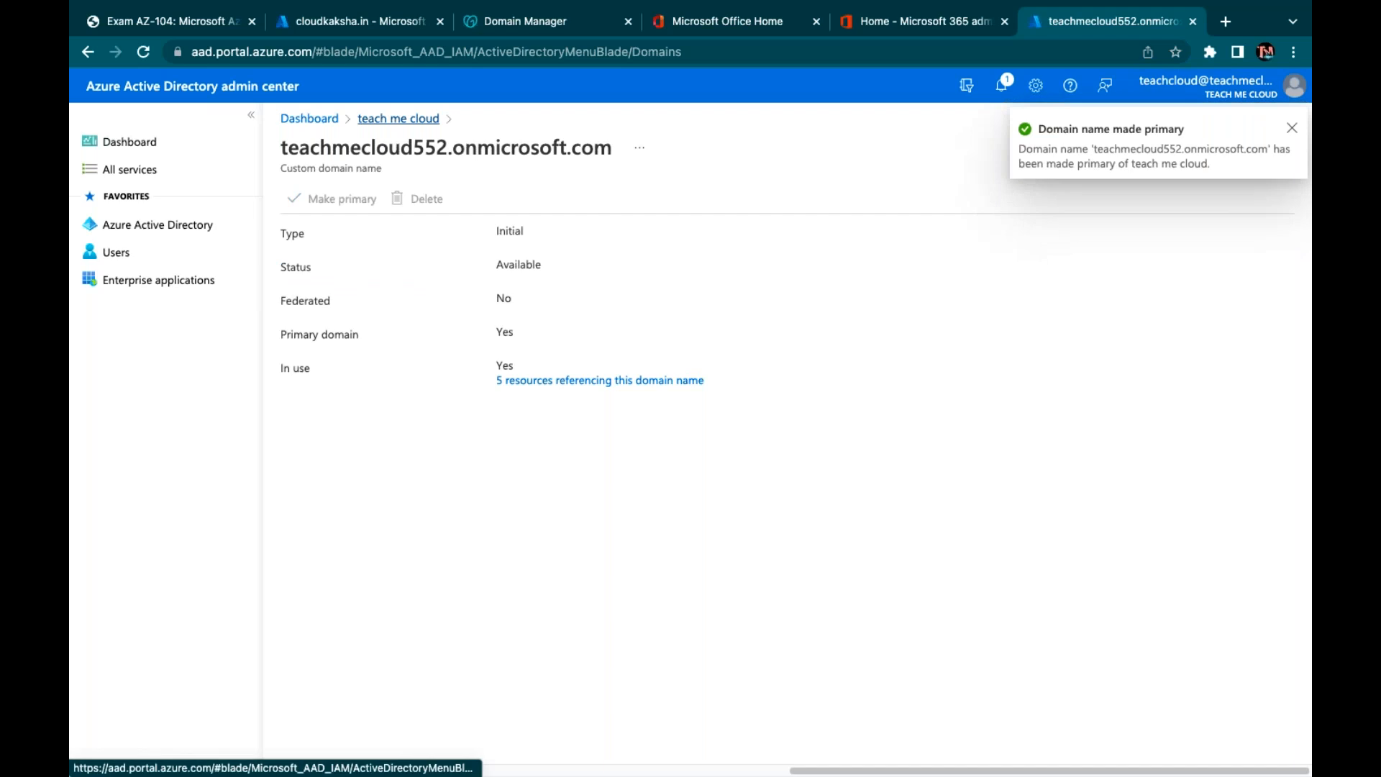
pyautogui.click(398, 118)
pyautogui.click(576, 378)
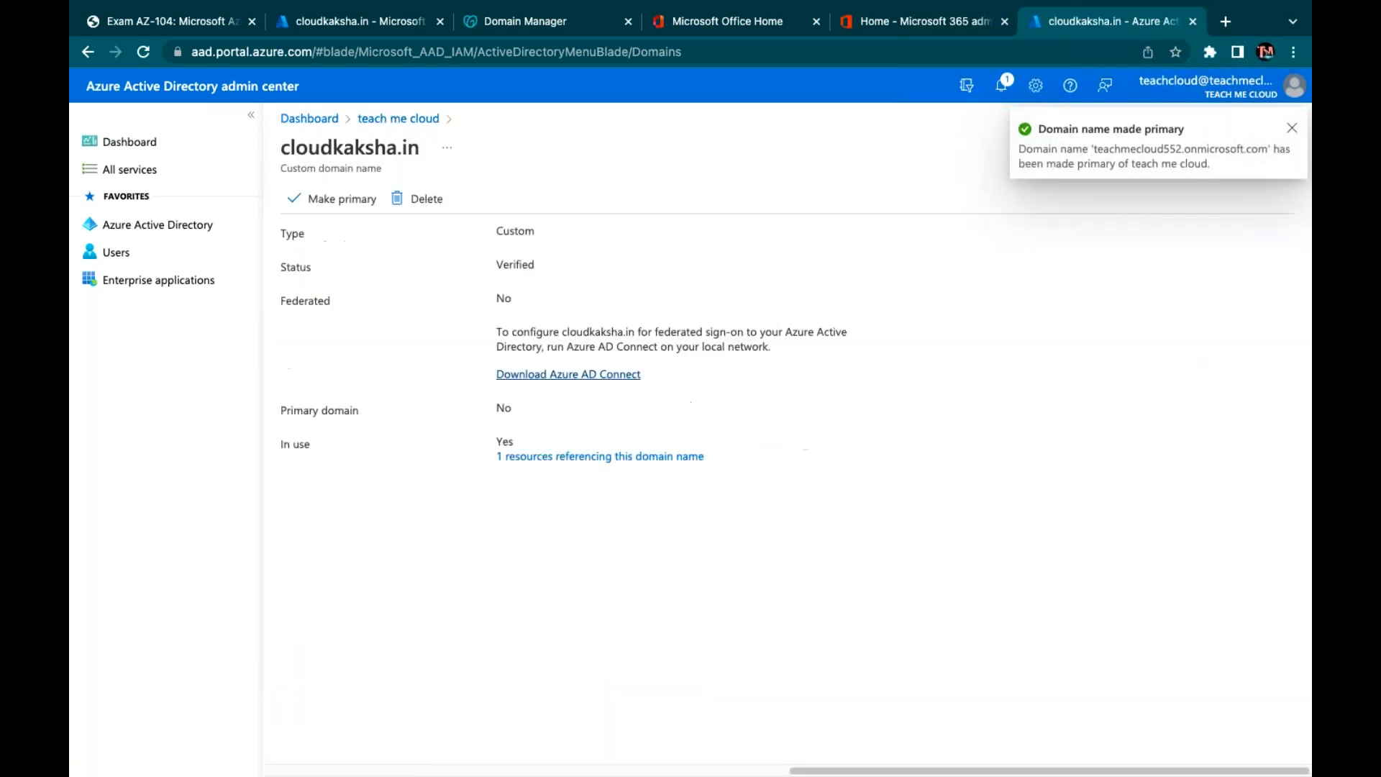
pyautogui.click(414, 197)
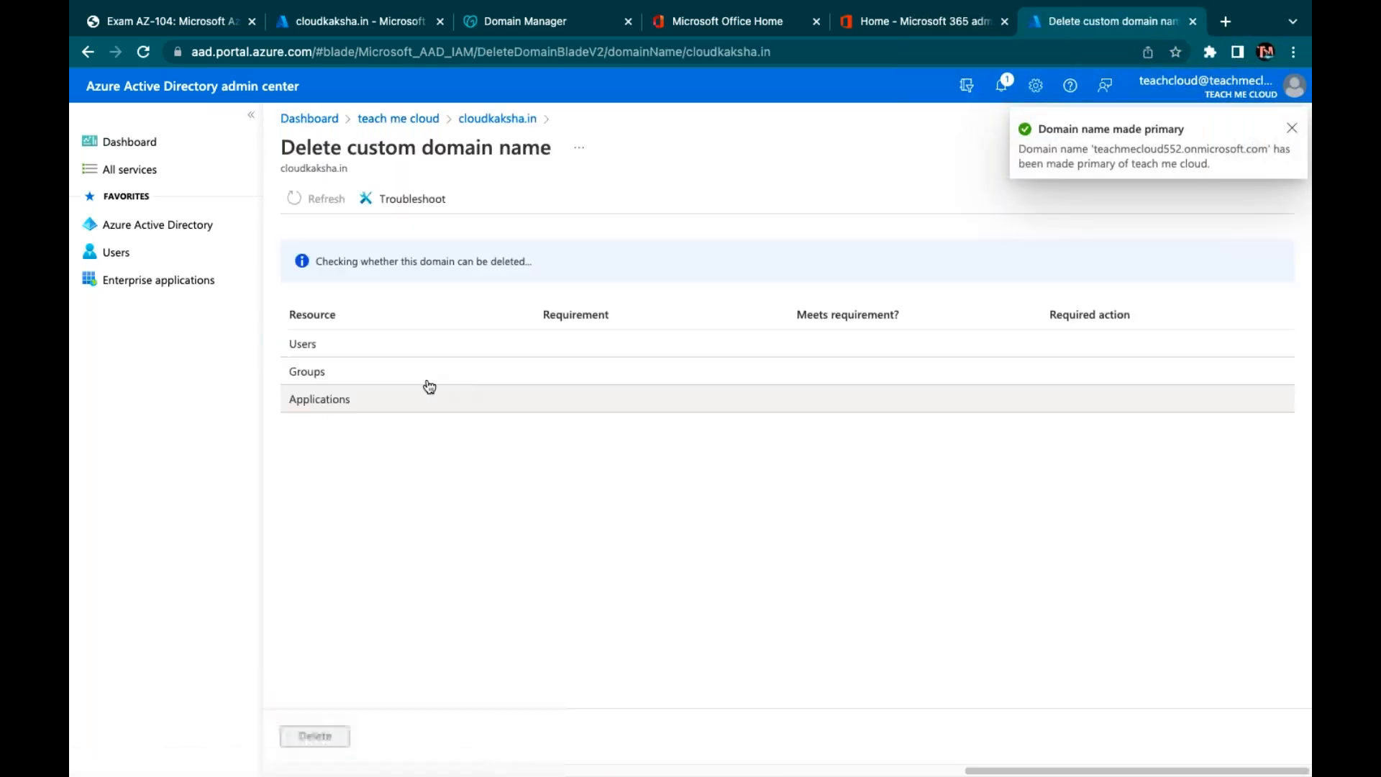
pyautogui.write('cloud')
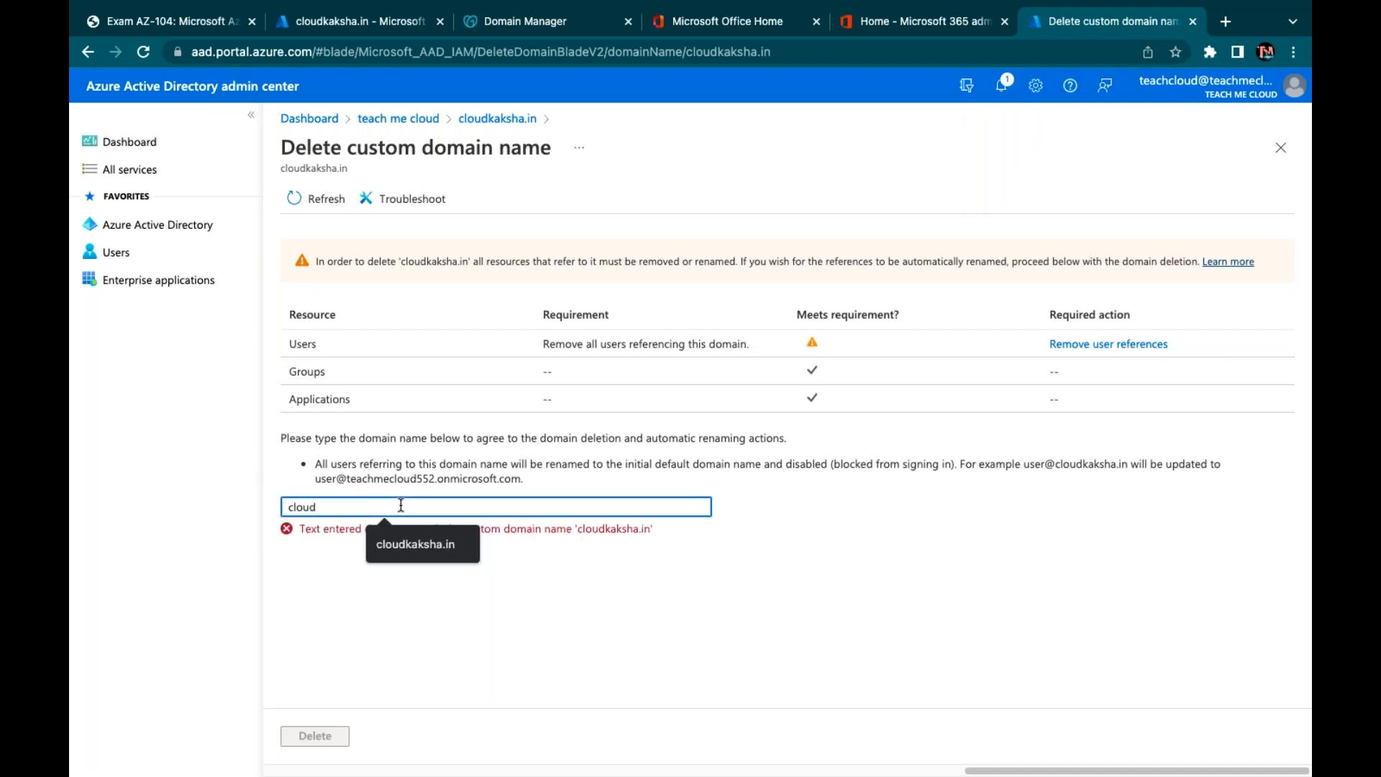
pyautogui.click(410, 547)
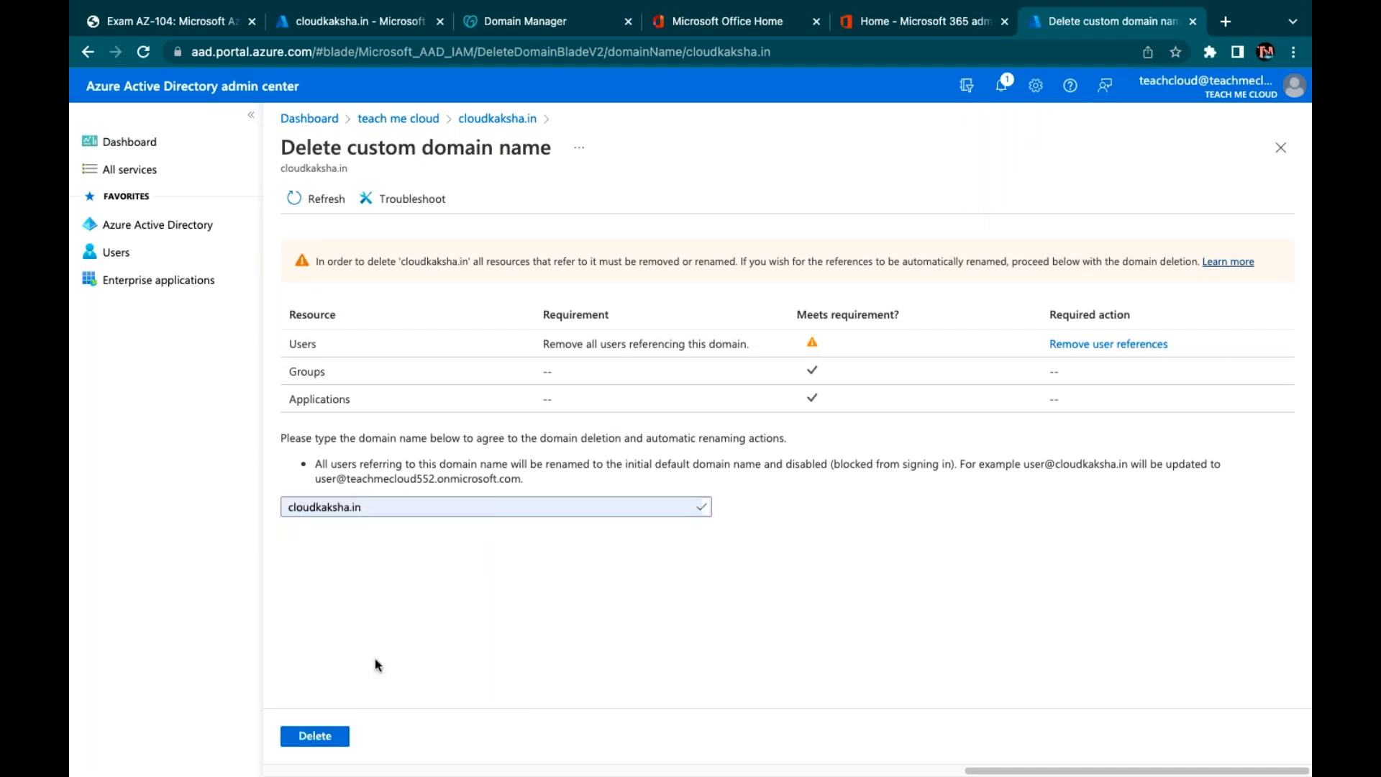
pyautogui.click(315, 735)
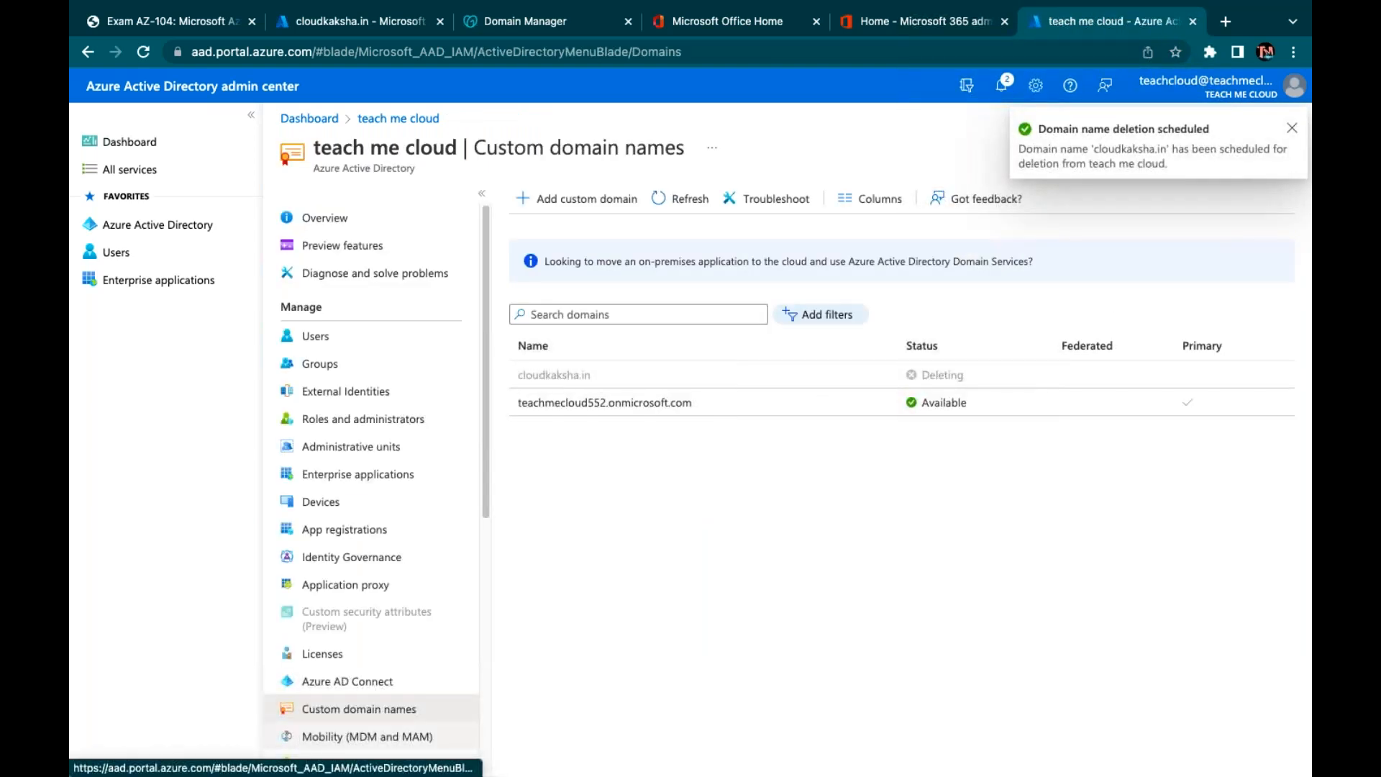
pyautogui.click(679, 198)
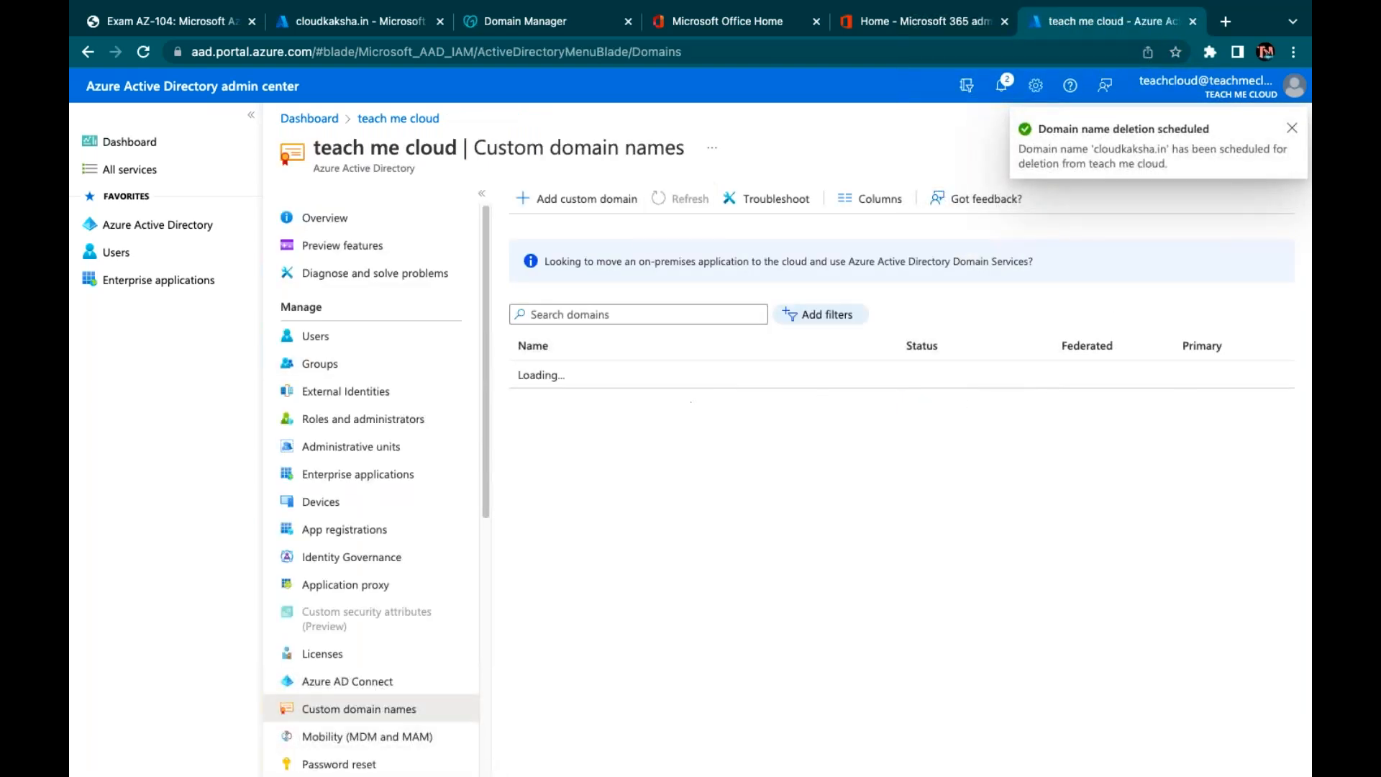
pyautogui.click(680, 199)
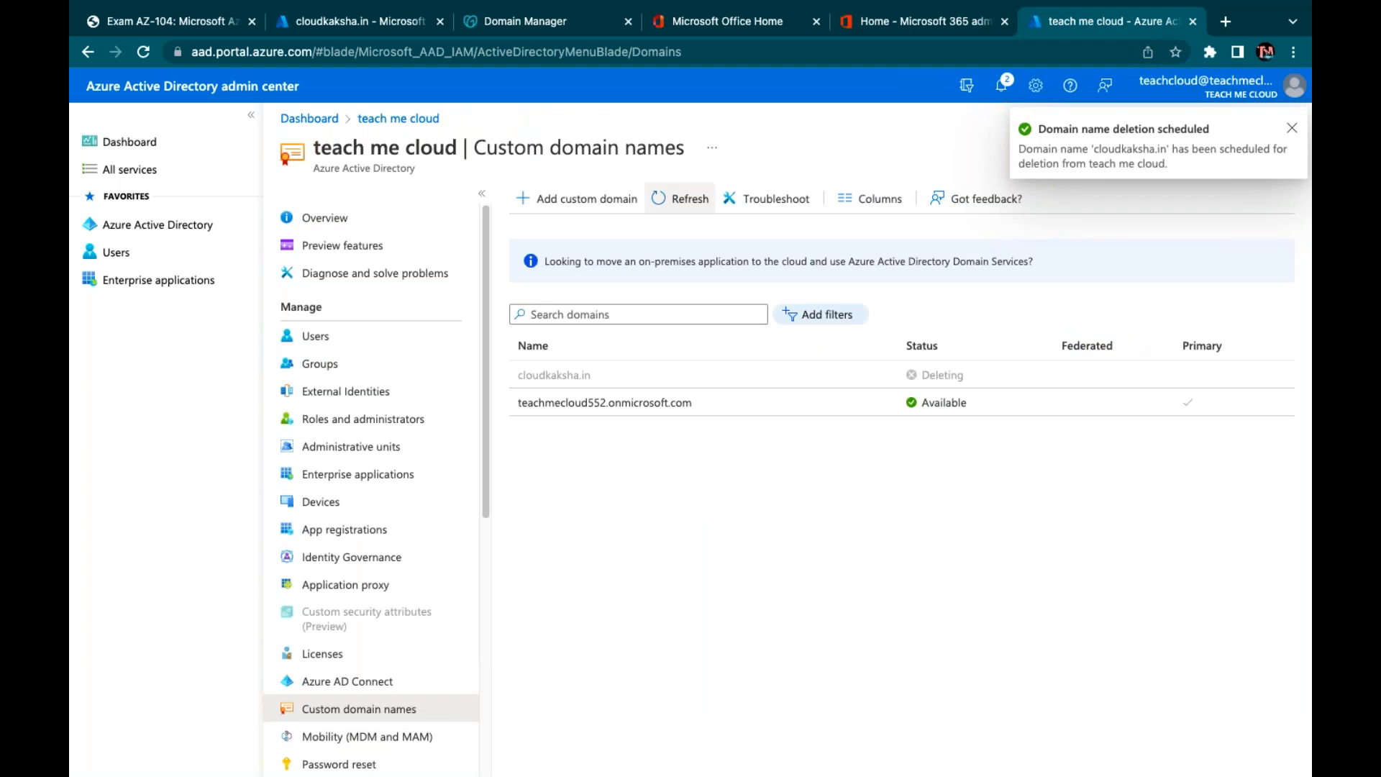
pyautogui.click(679, 198)
pyautogui.click(680, 199)
pyautogui.click(680, 199)
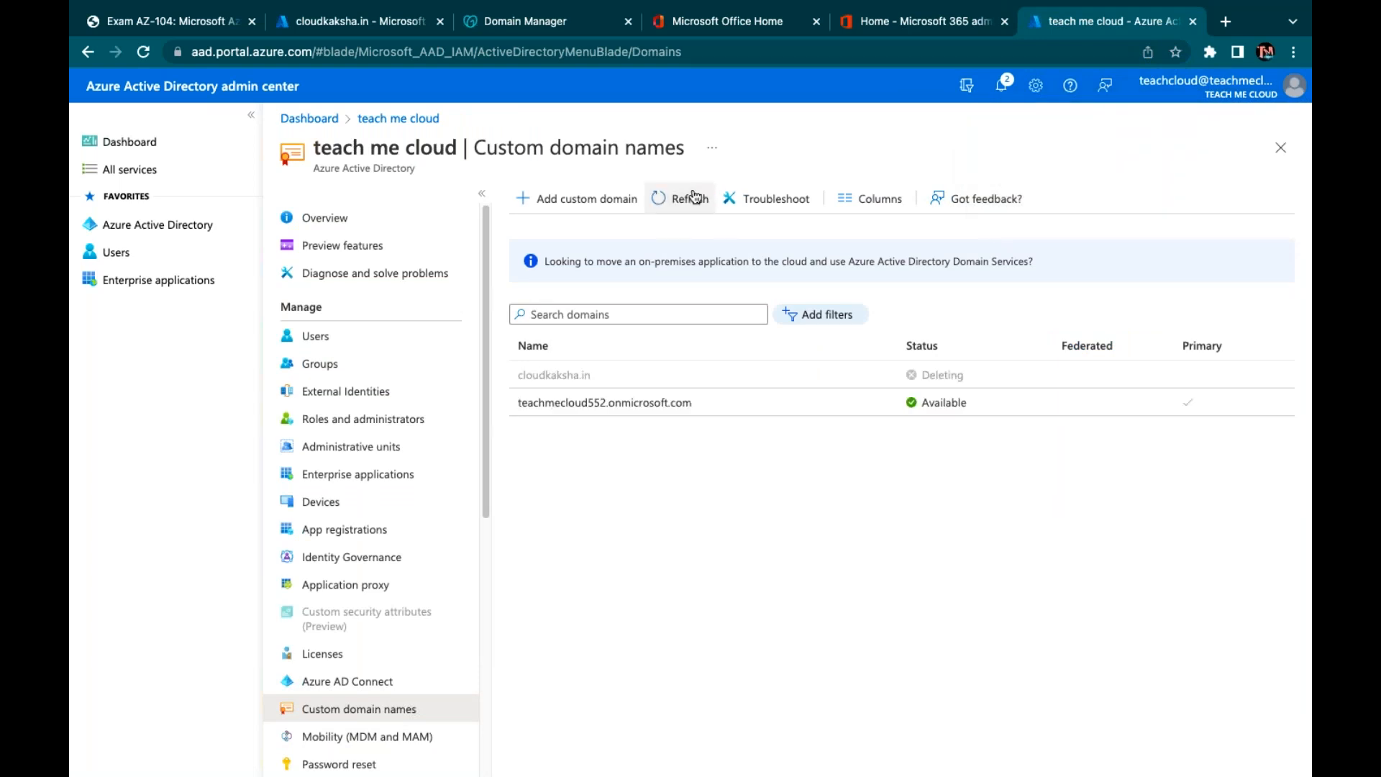
pyautogui.click(708, 58)
pyautogui.press('Return')
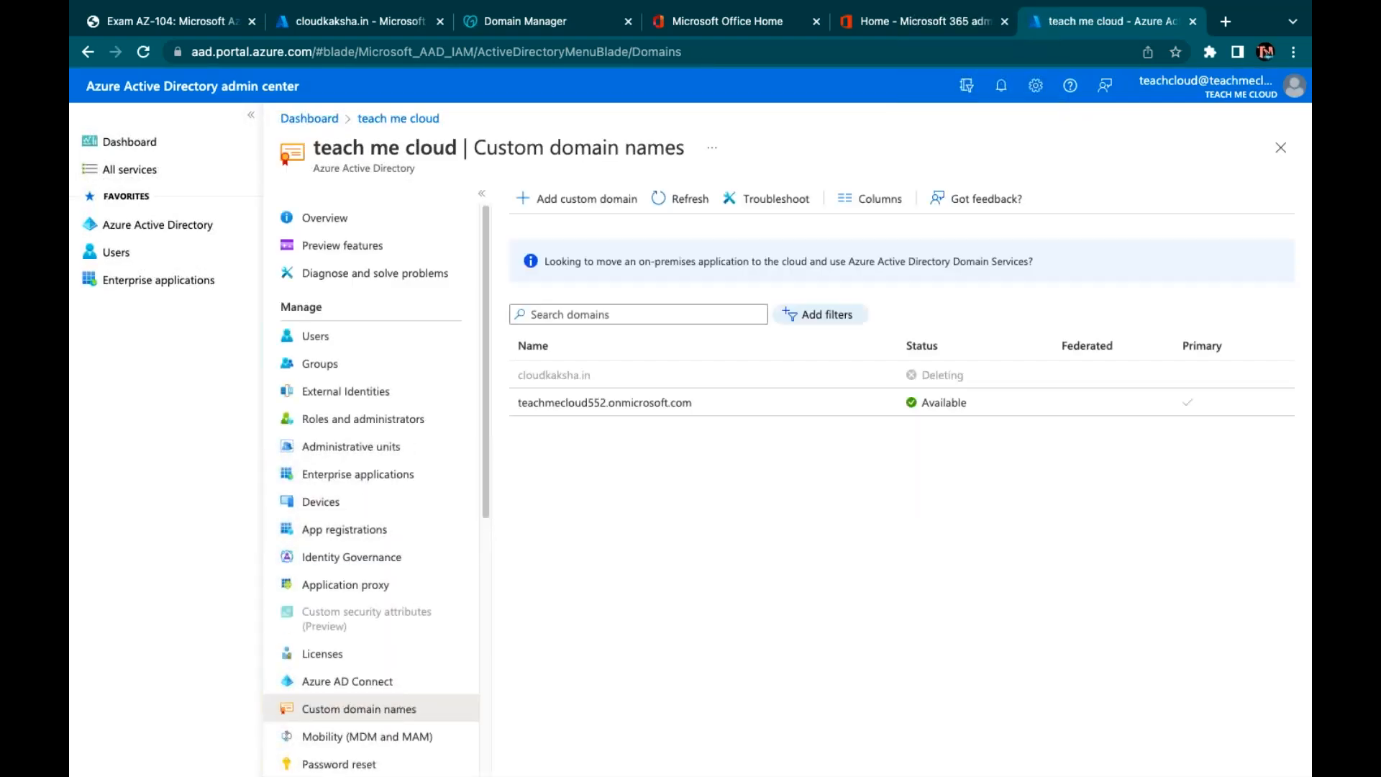
# Retry verifying the cloudkaksha.in domain several times; it still fails
pyautogui.click(378, 23)
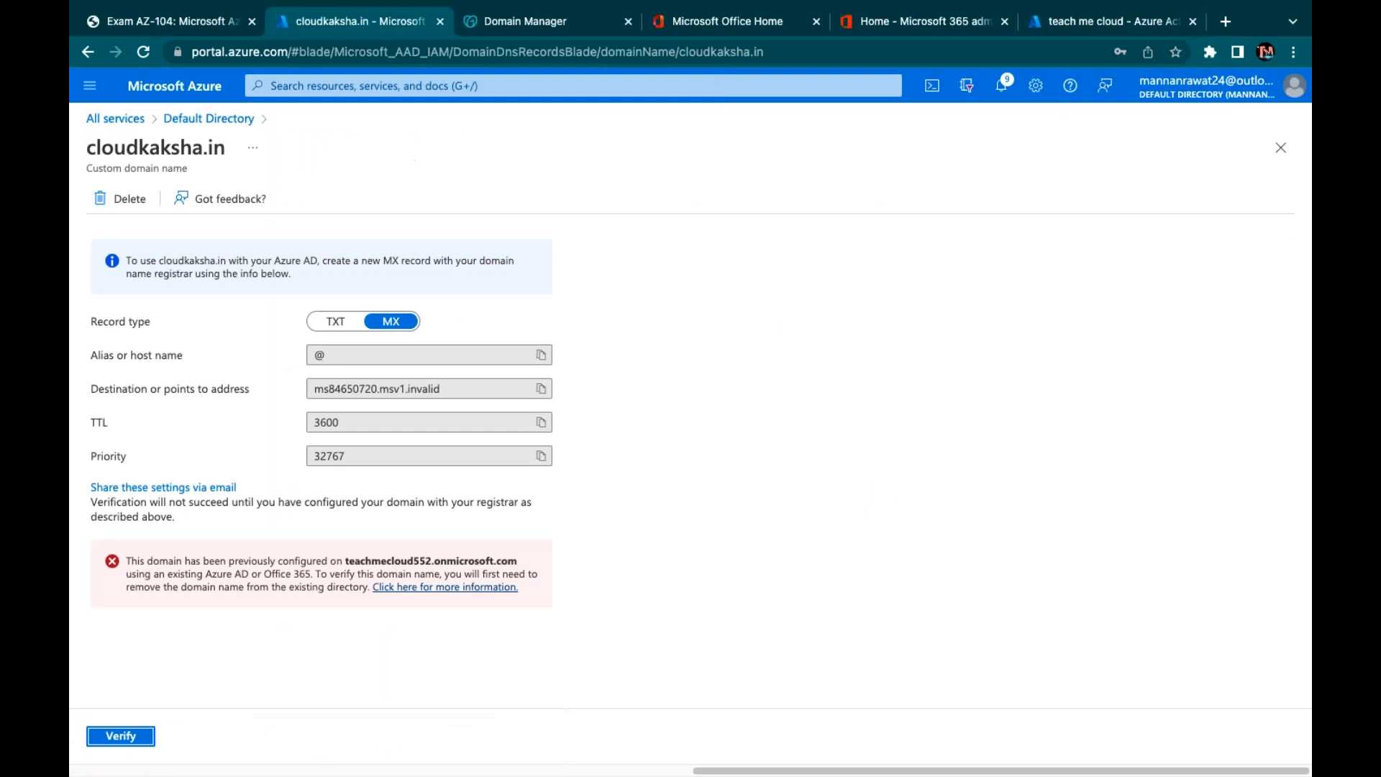
pyautogui.click(133, 737)
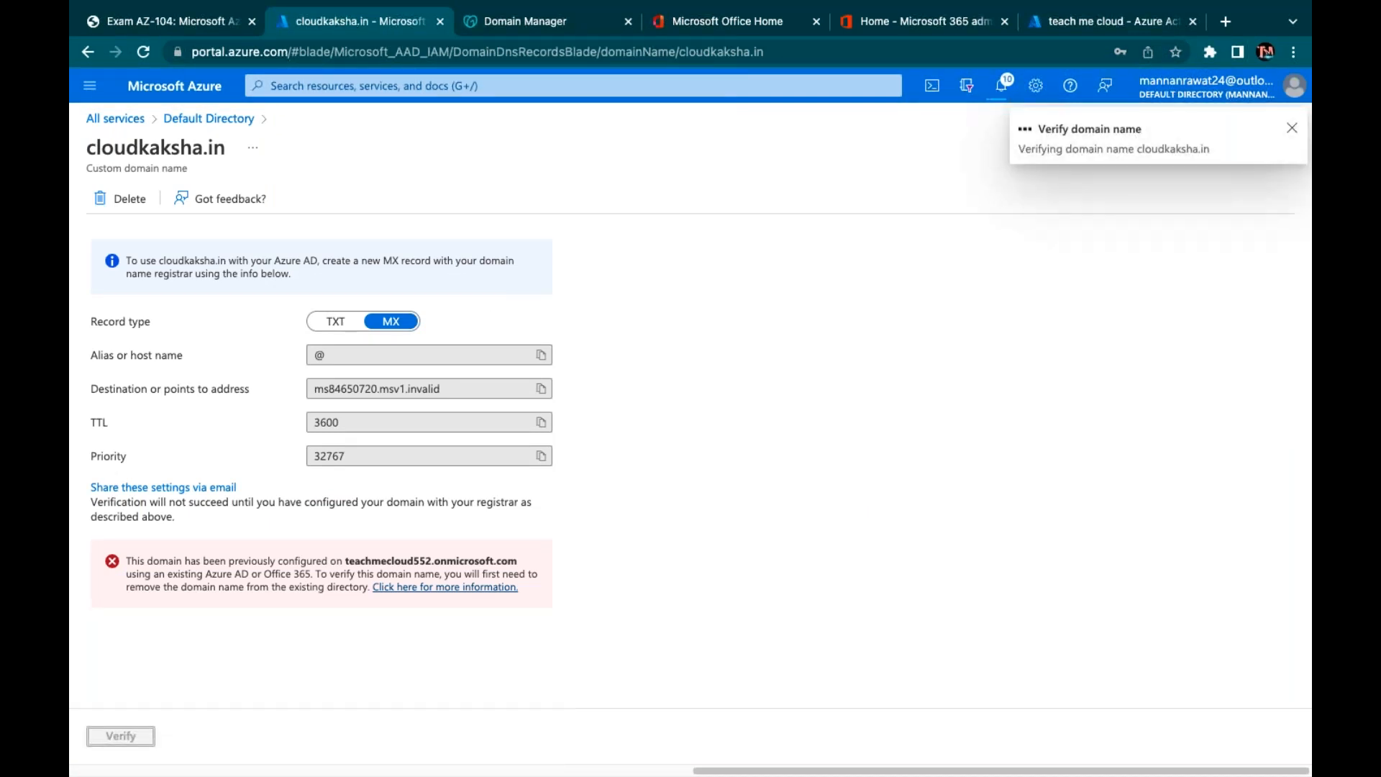
pyautogui.click(133, 737)
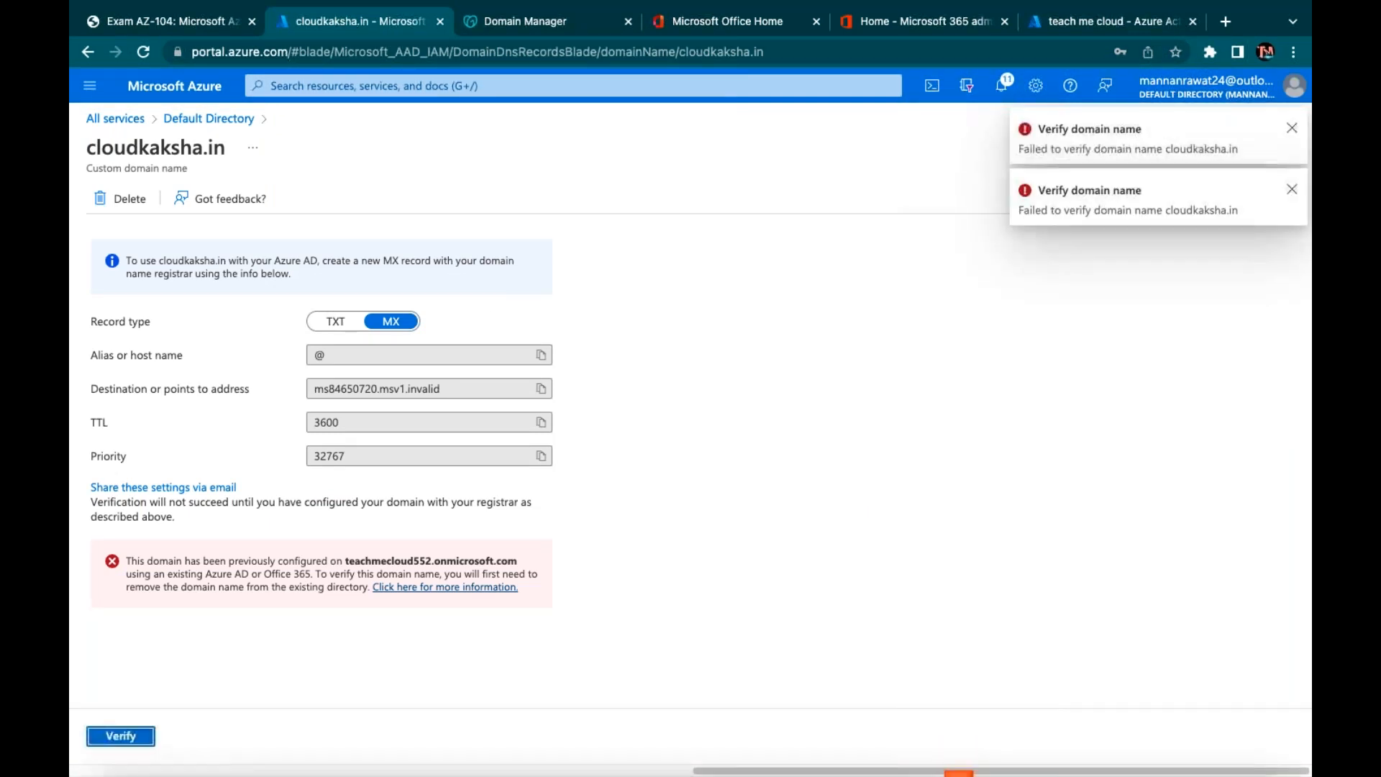
pyautogui.click(133, 737)
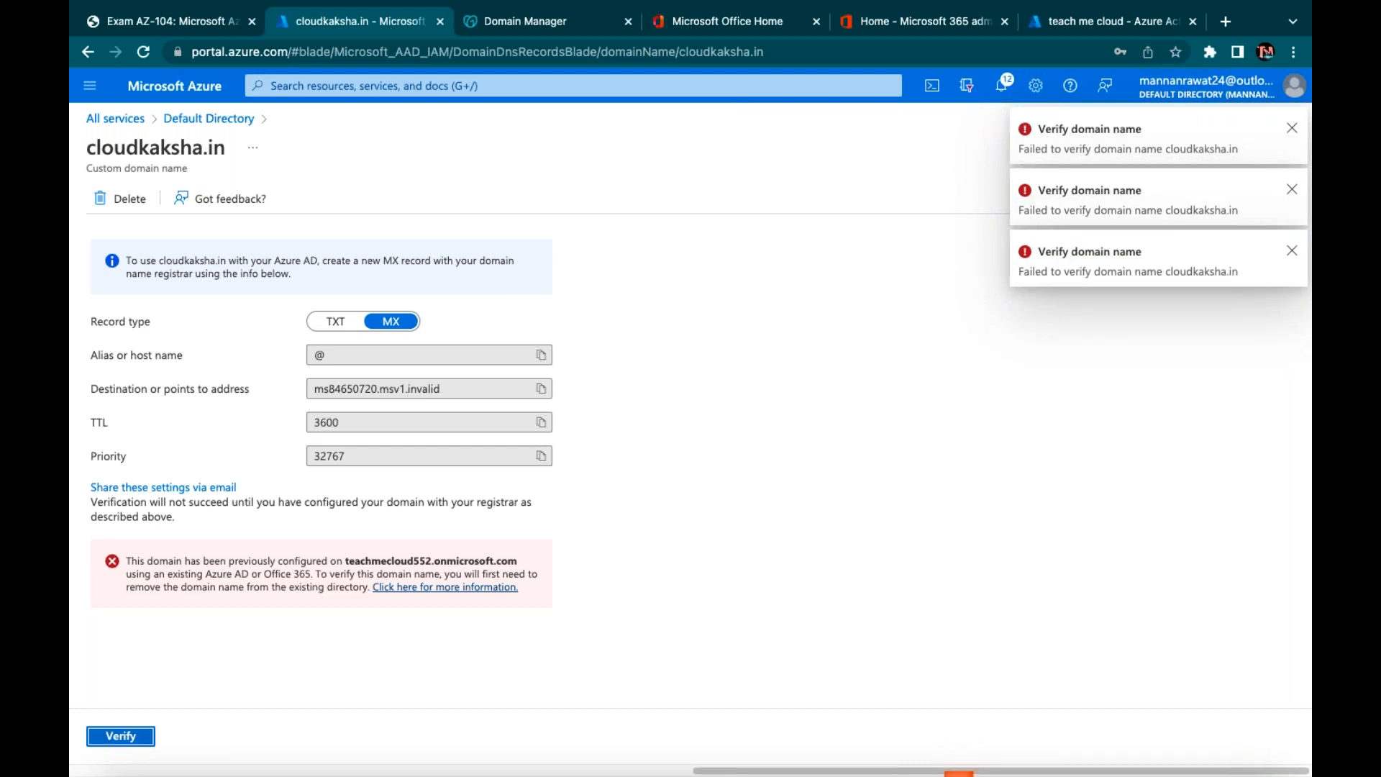
# Check the Microsoft 365 admin center and the users list, then refresh the custom domain names
pyautogui.click(871, 23)
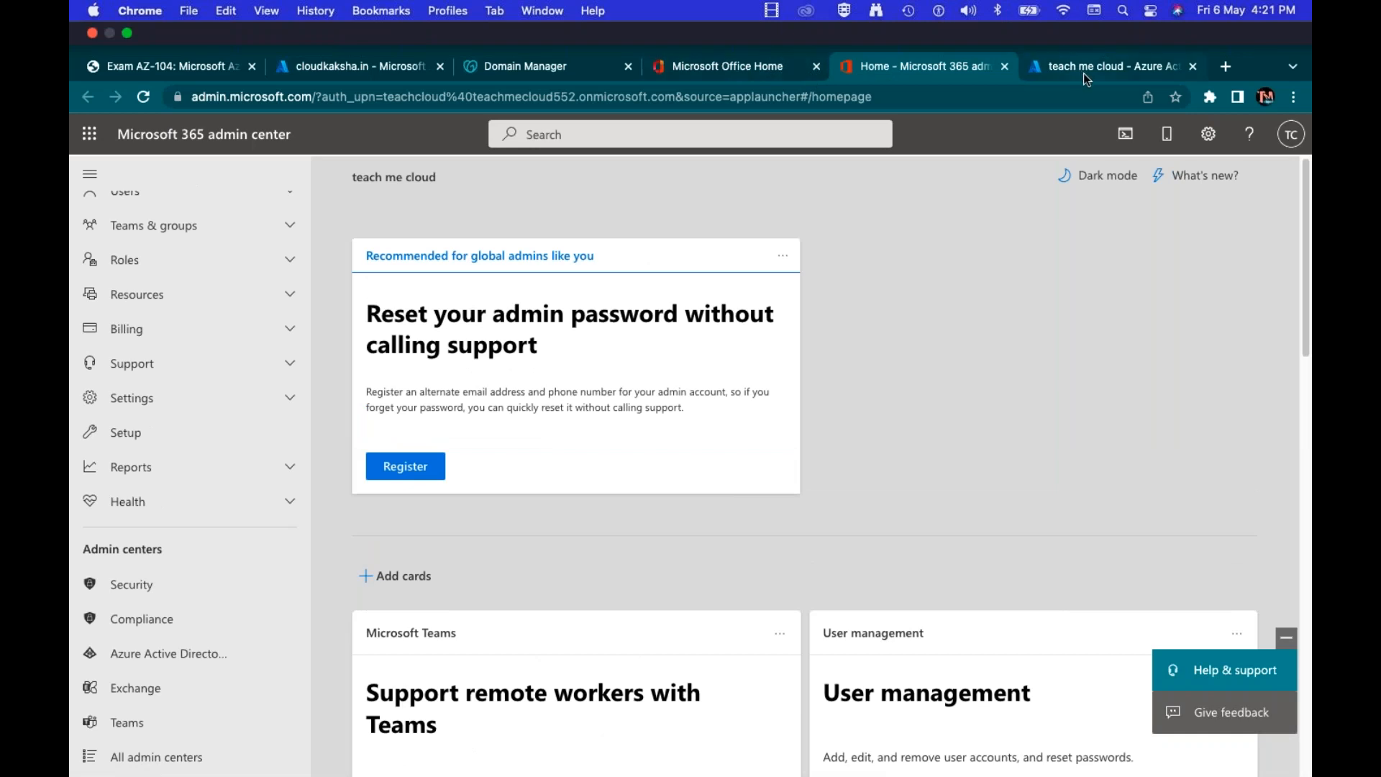
pyautogui.click(1086, 75)
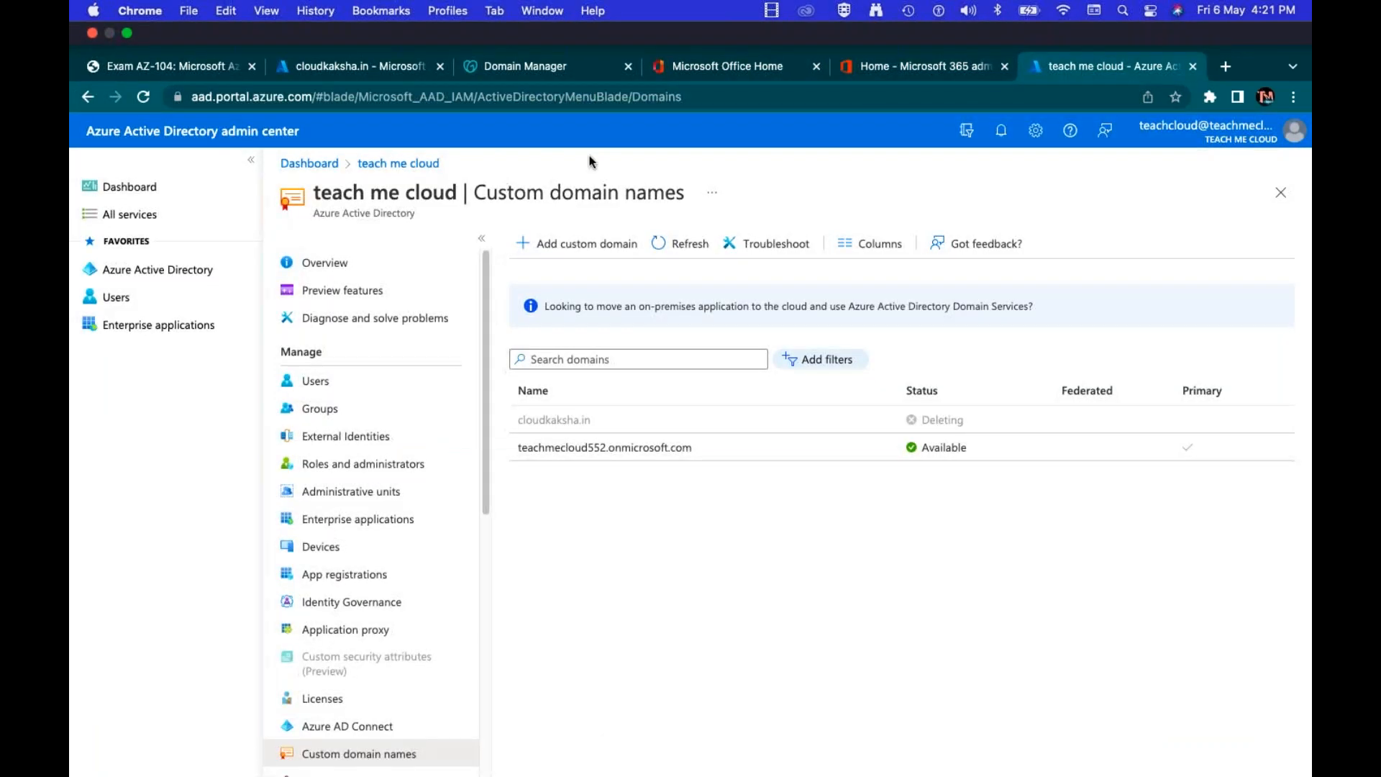
pyautogui.click(676, 194)
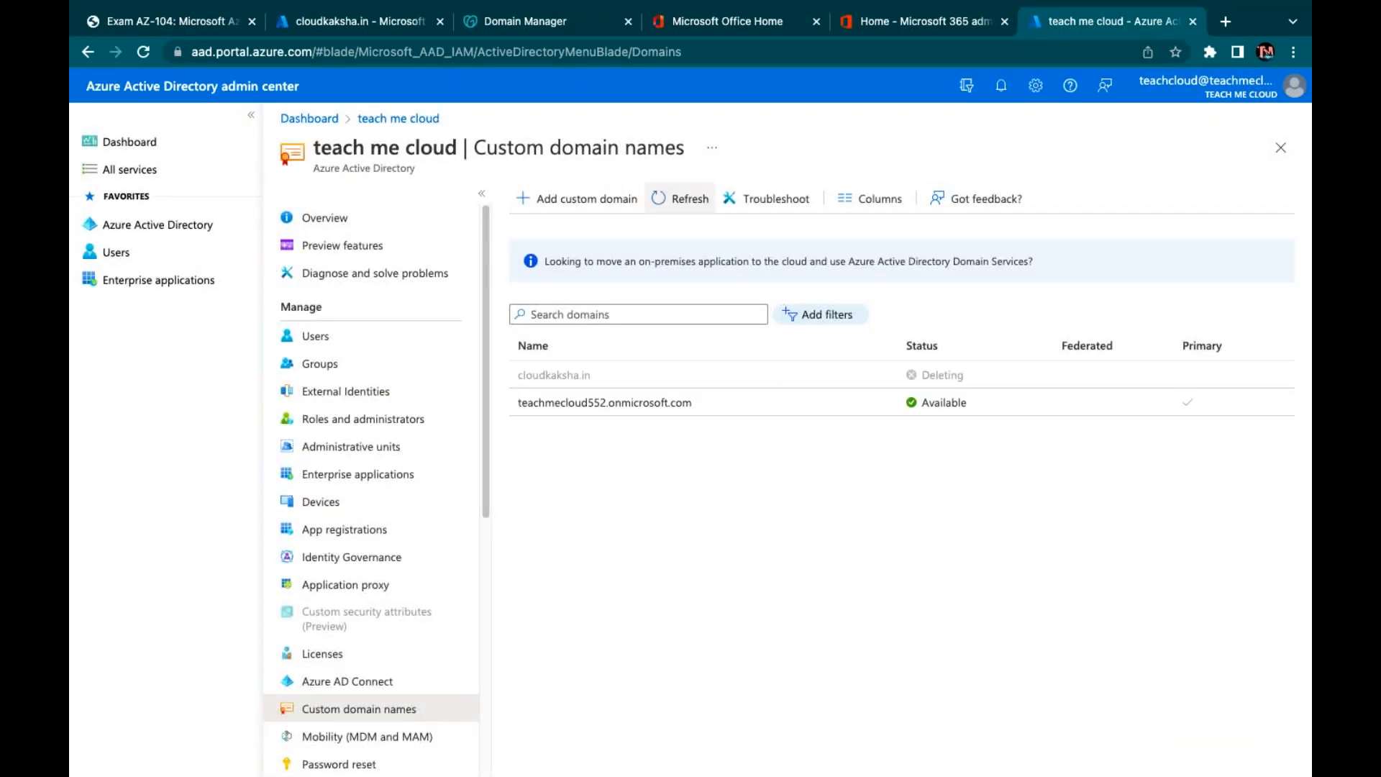
pyautogui.click(315, 335)
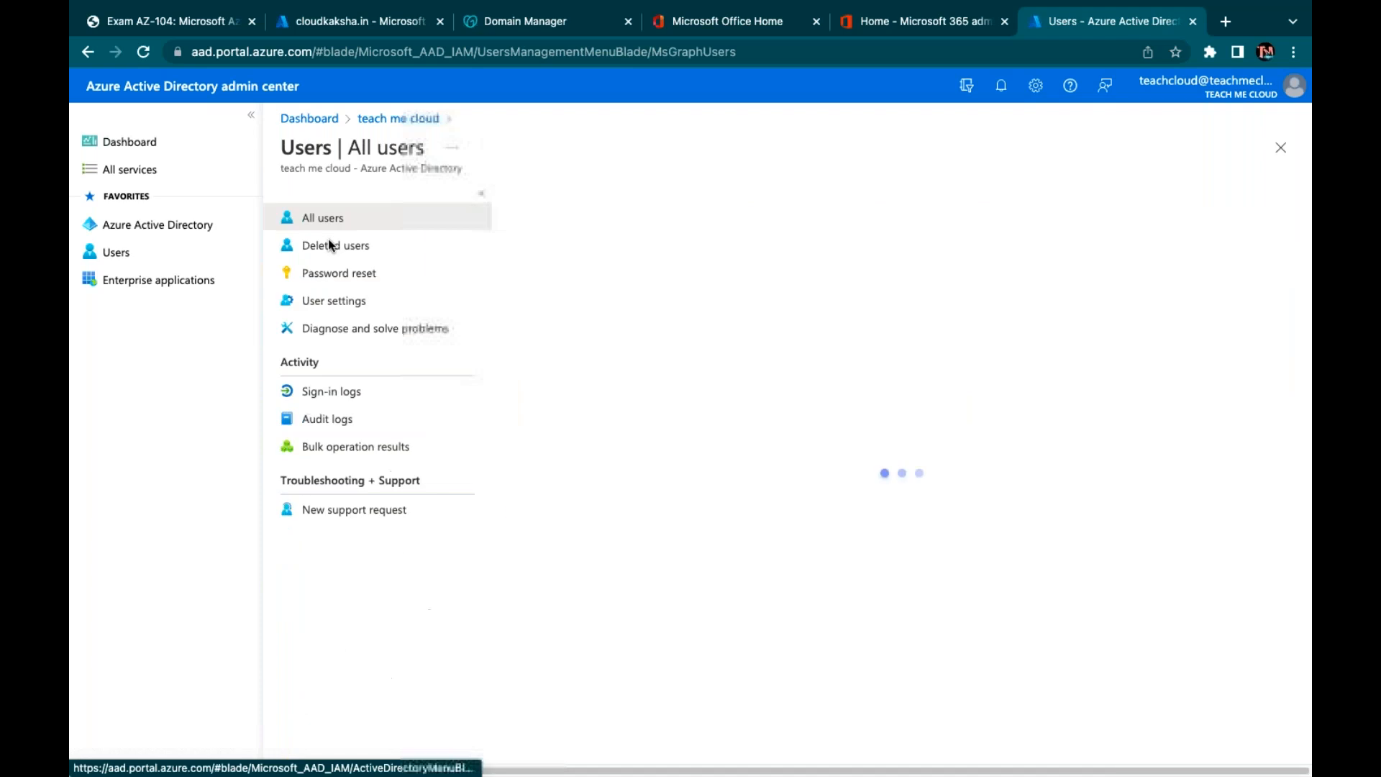
pyautogui.click(398, 118)
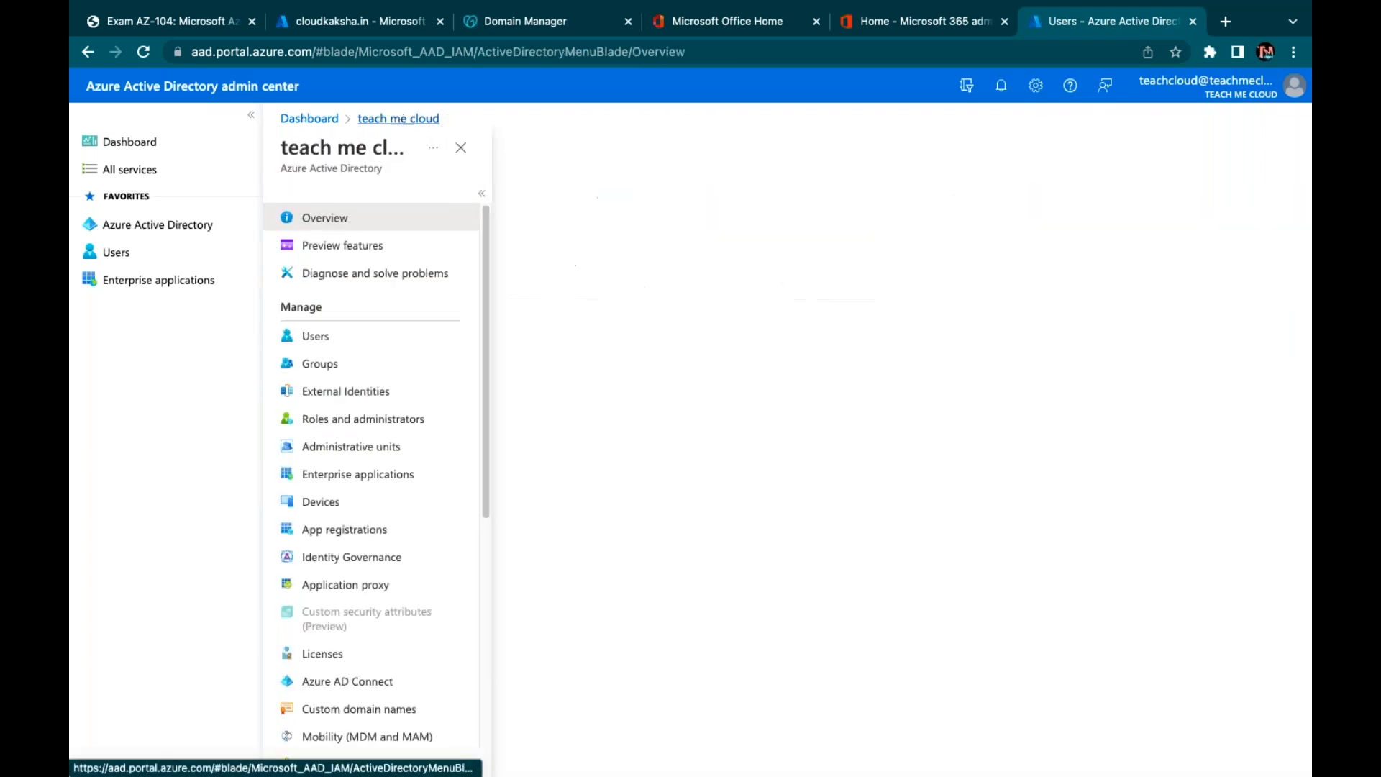
pyautogui.click(344, 712)
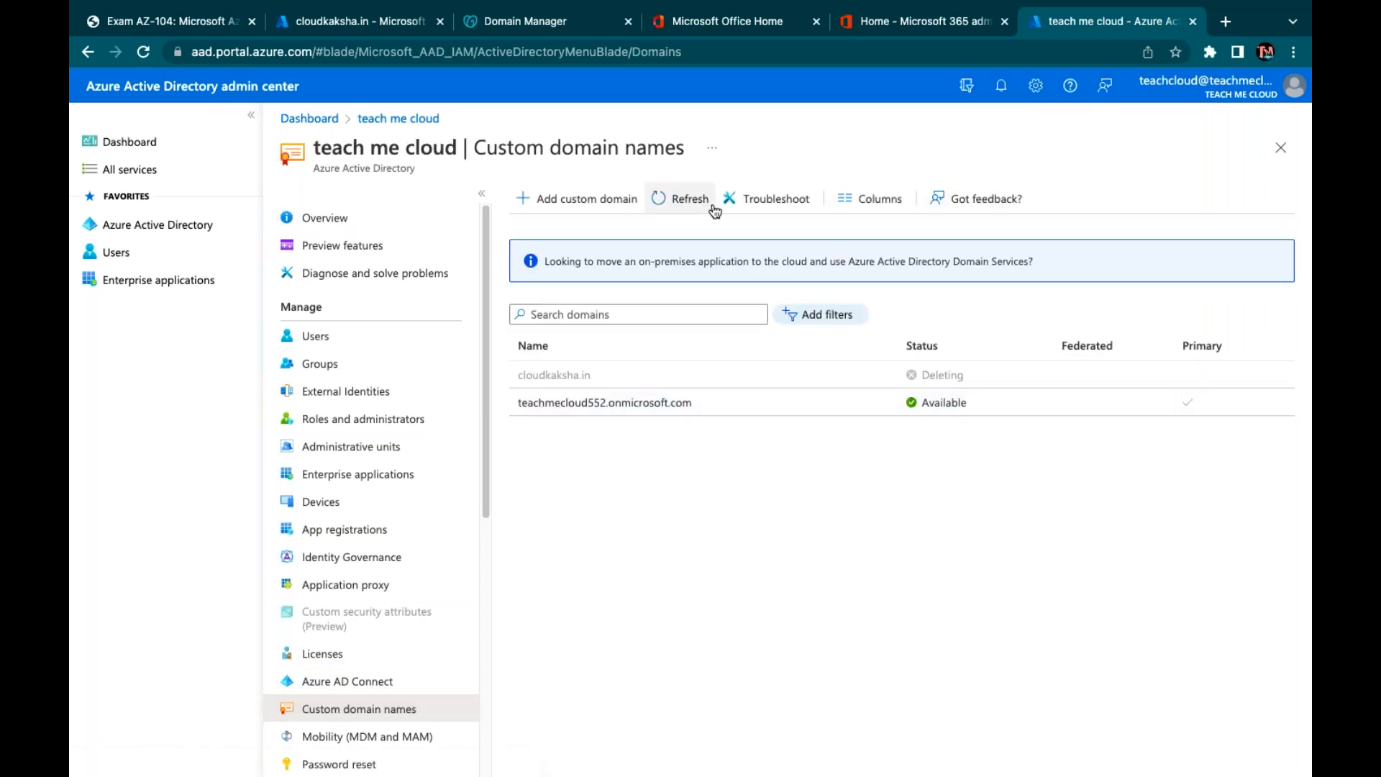
pyautogui.click(679, 199)
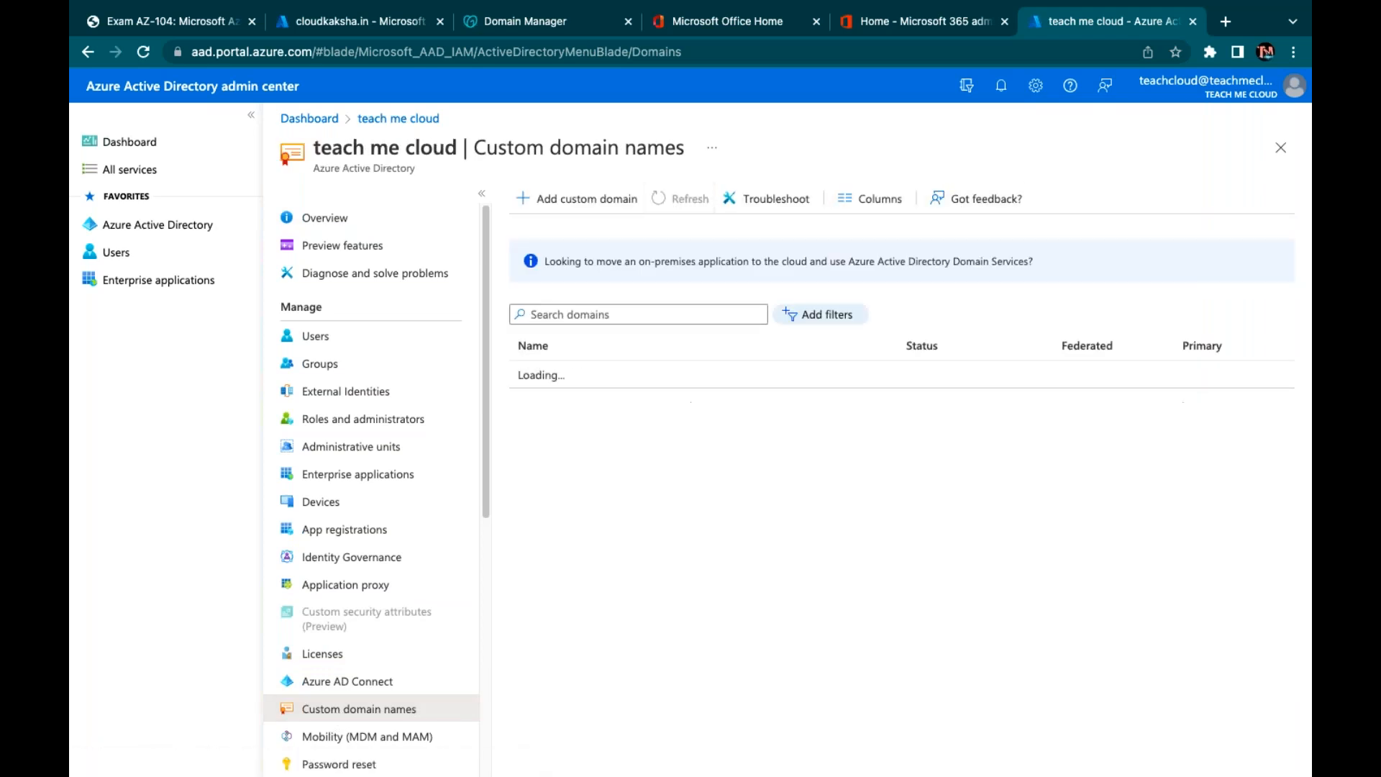
# Try verifying cloudkaksha.in once more; it still fails because of the other directory
pyautogui.click(369, 26)
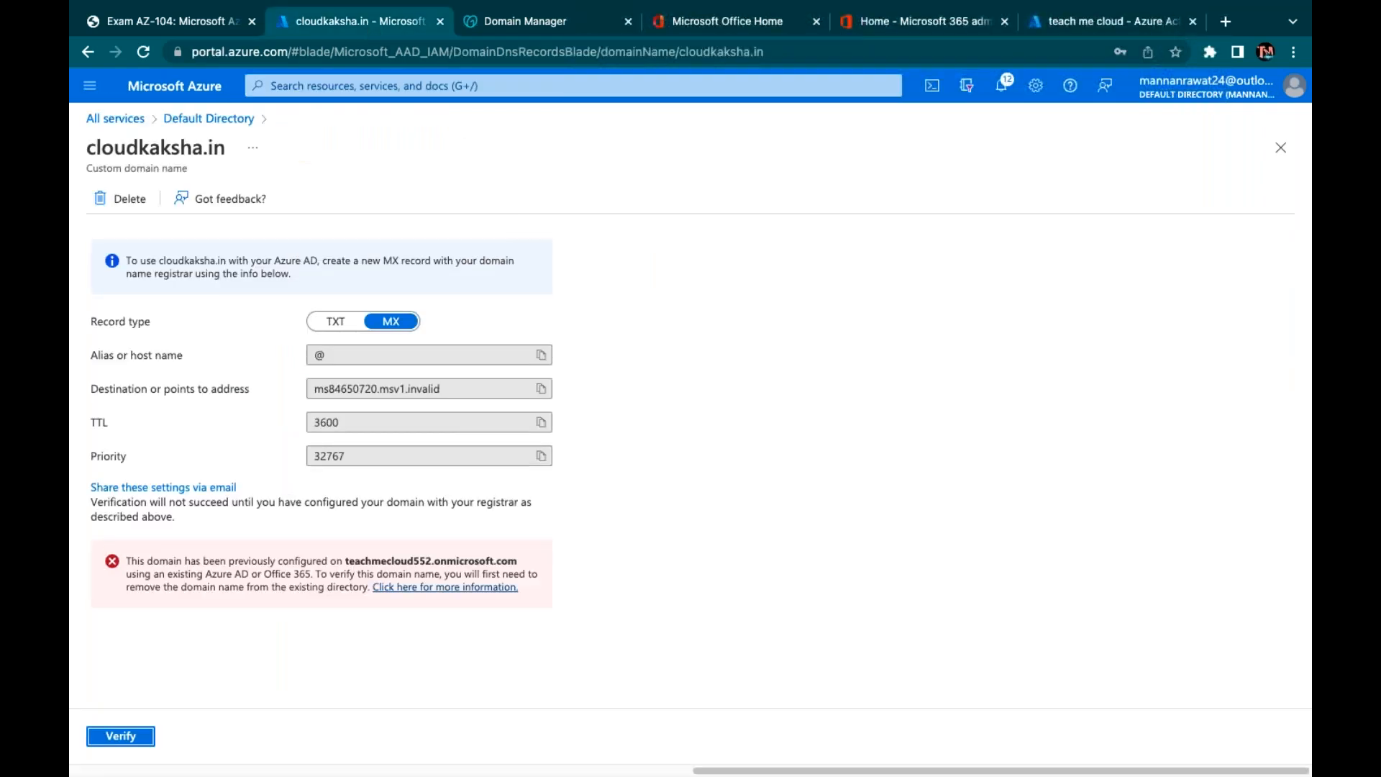
pyautogui.click(120, 738)
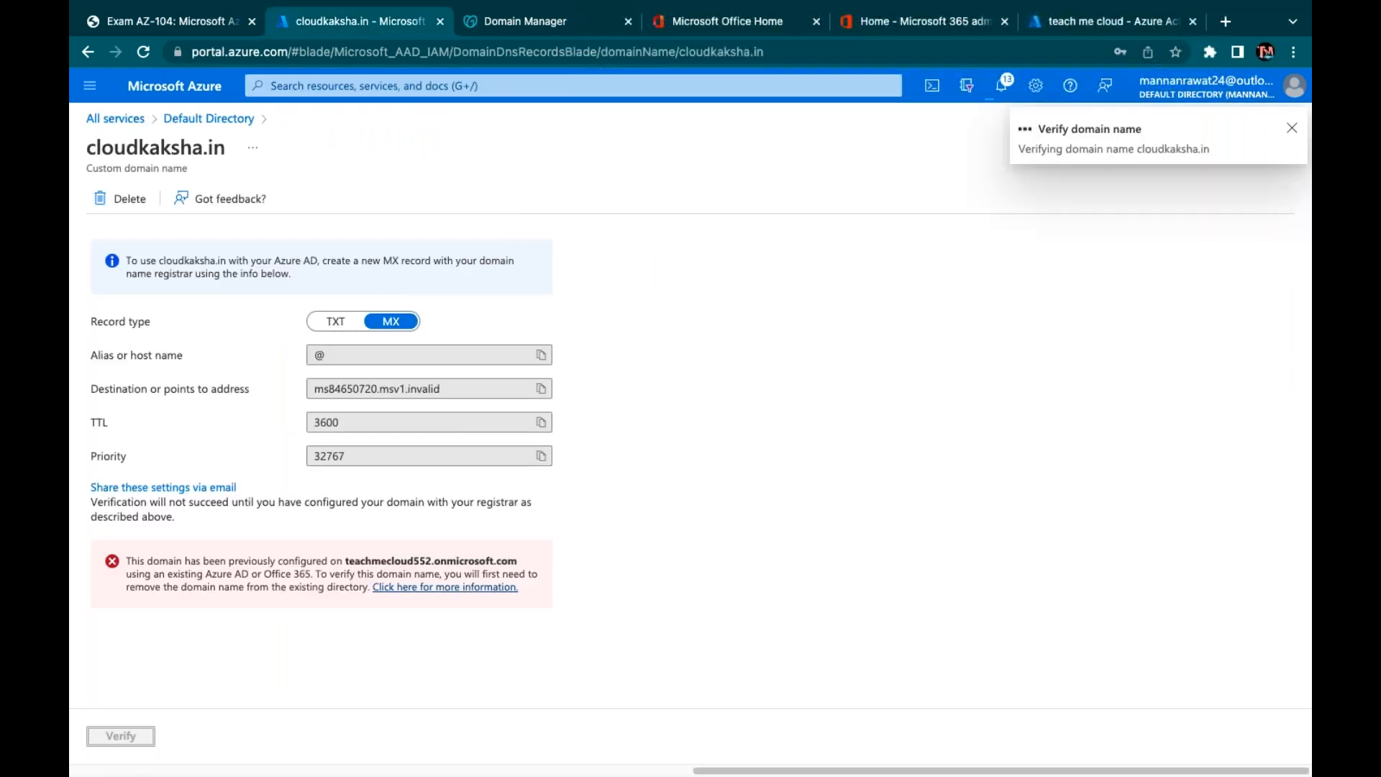
pyautogui.click(885, 22)
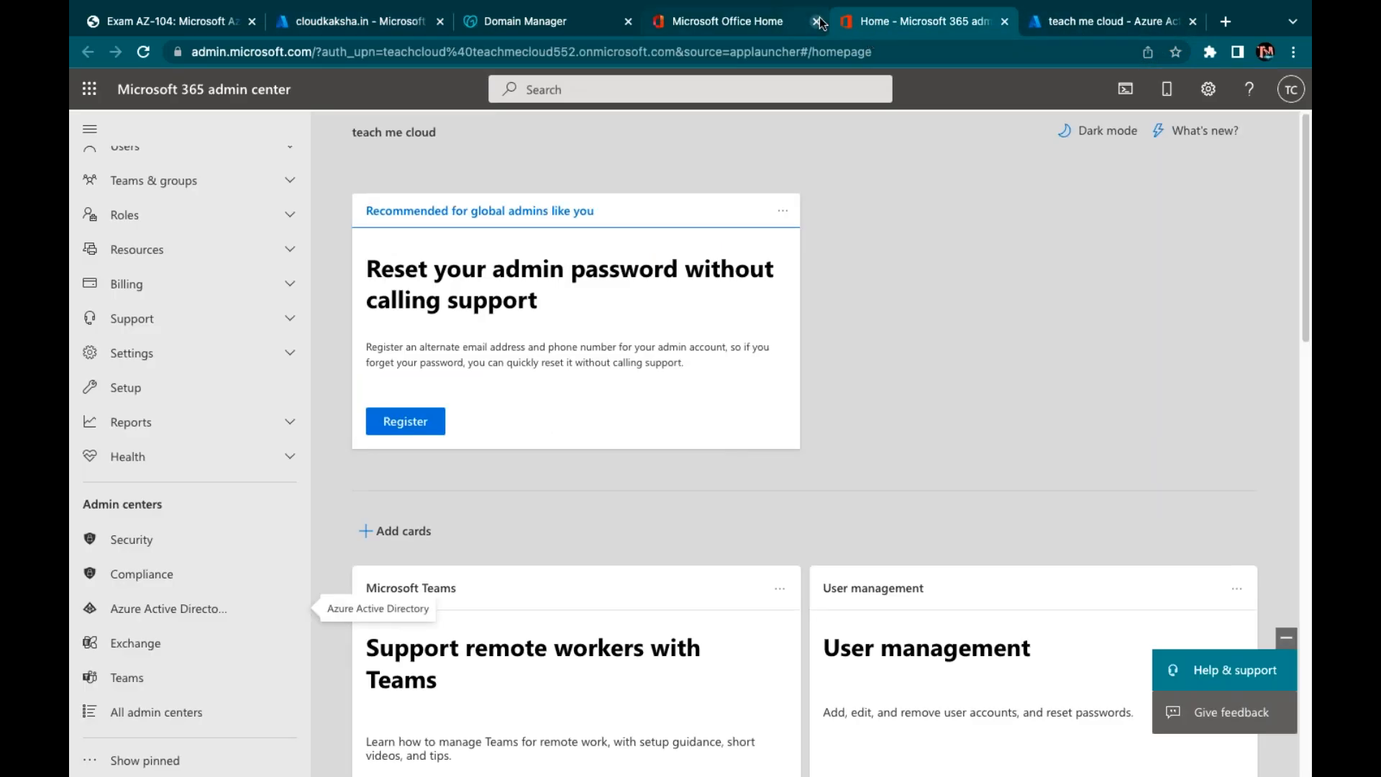
# Close the Microsoft Office Home tab and refresh the custom domain names list
pyautogui.click(816, 22)
pyautogui.click(876, 26)
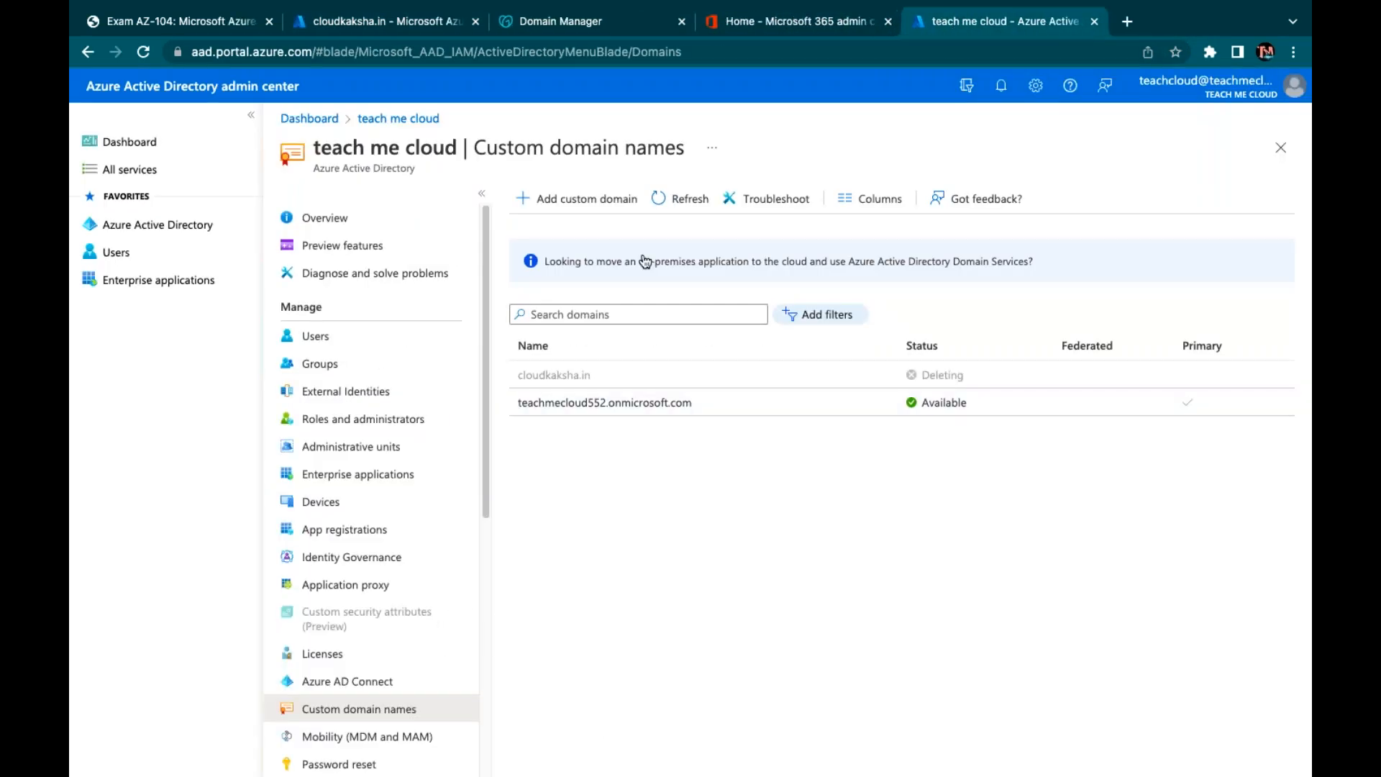
pyautogui.click(669, 198)
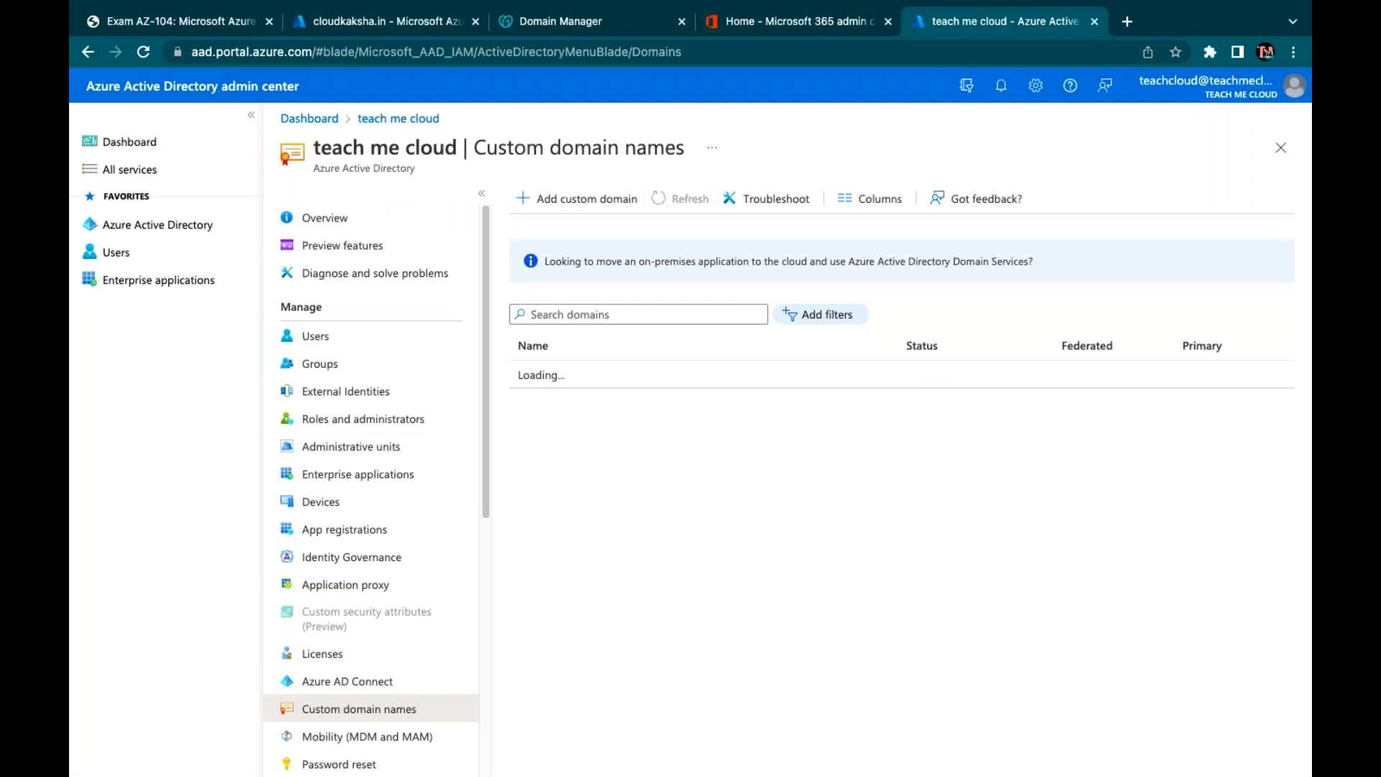
pyautogui.click(679, 199)
# Delete the test users abc and class from the directory
pyautogui.click(318, 336)
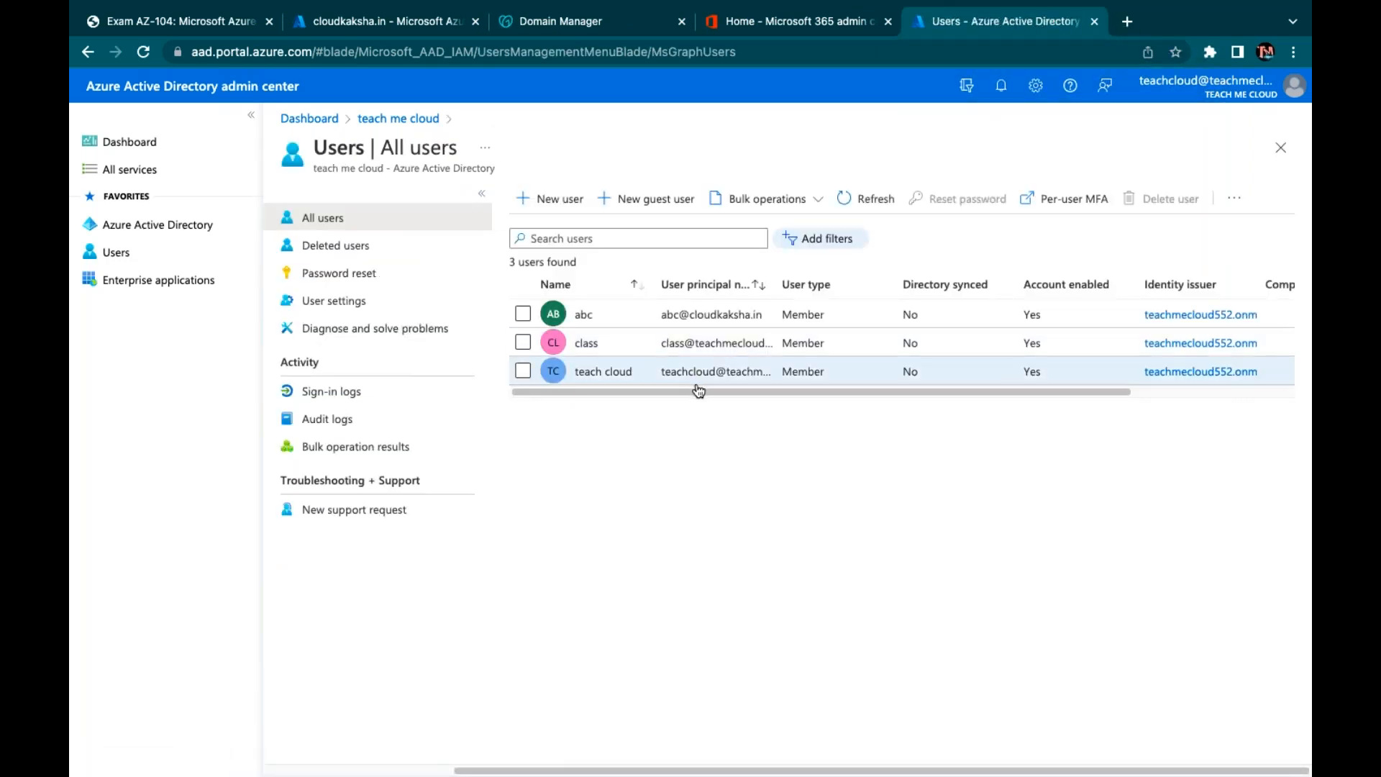
pyautogui.click(523, 315)
pyautogui.click(524, 344)
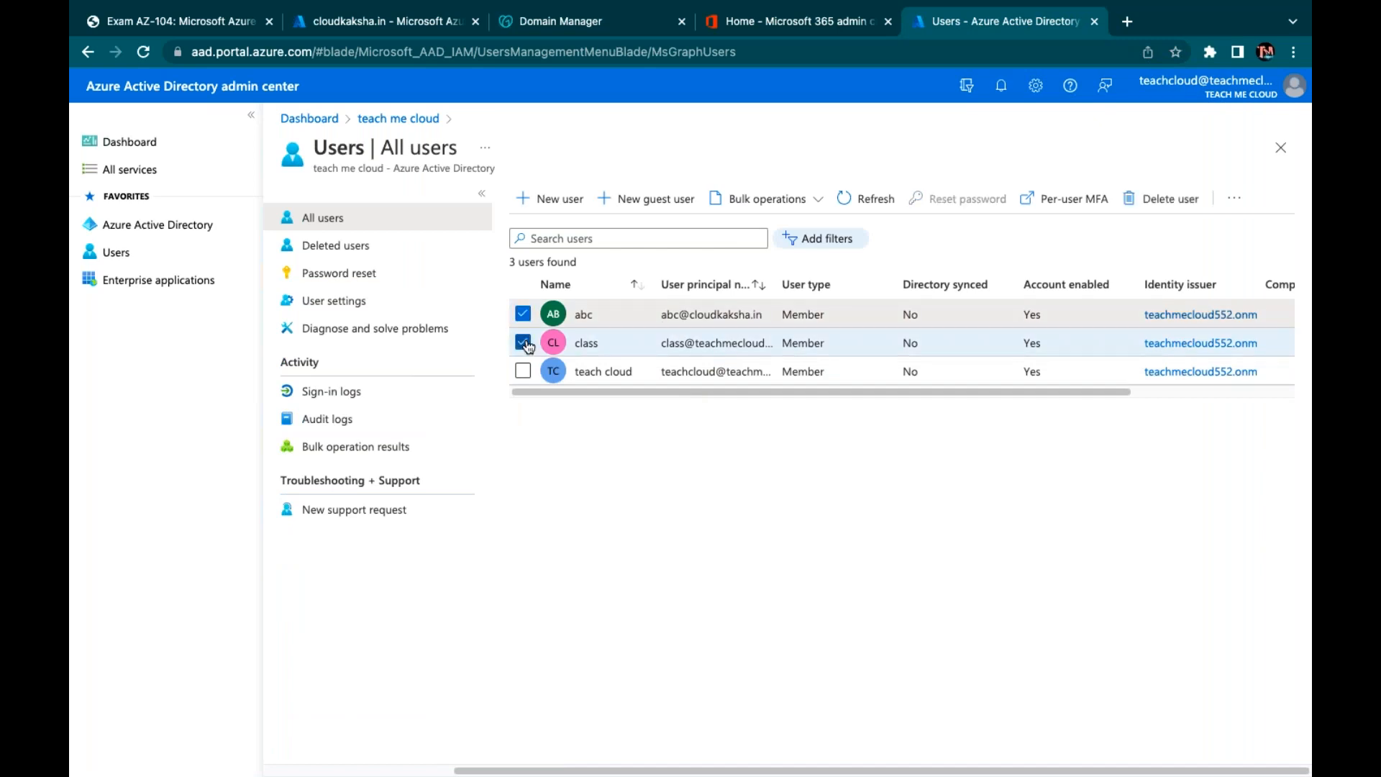
pyautogui.click(1127, 197)
pyautogui.press('Return')
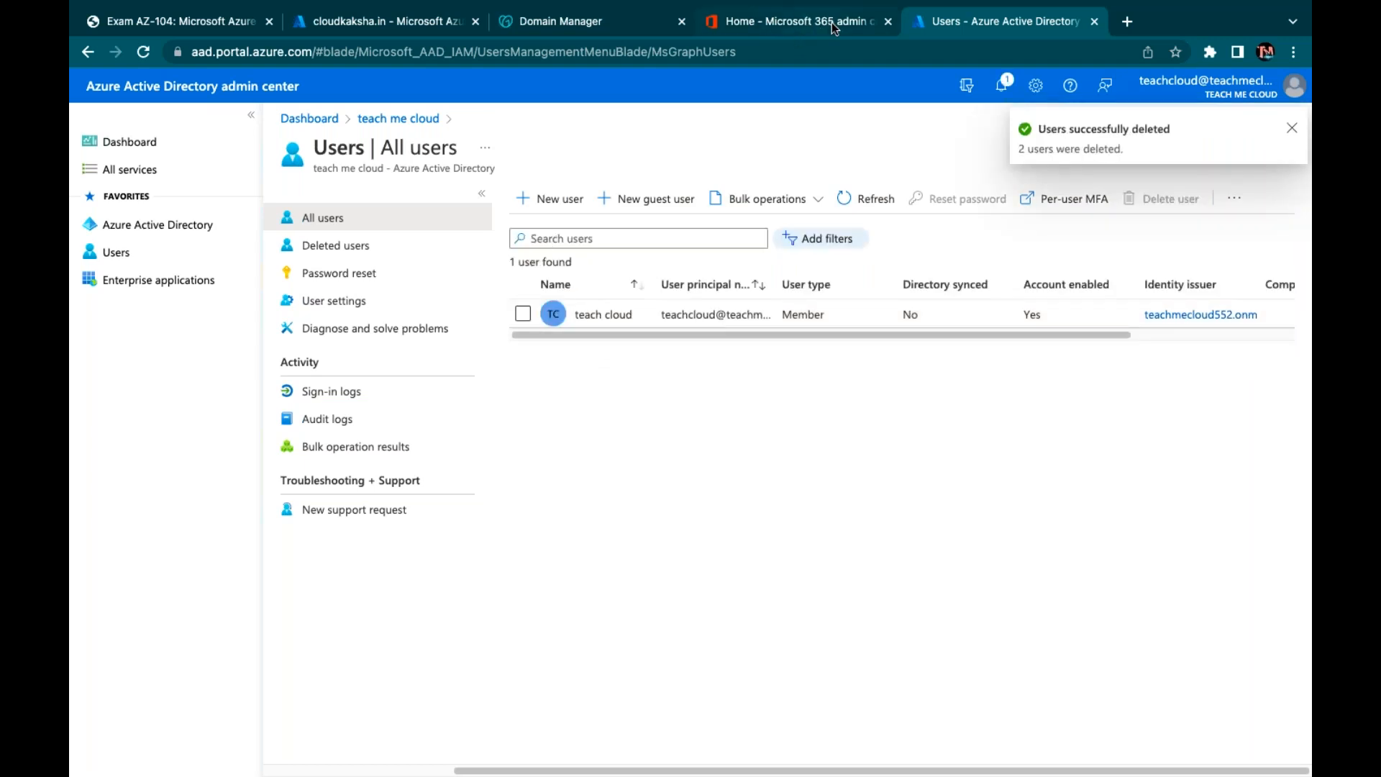
# Reopen Custom domain names and refresh it; cloudkaksha.in still shows Deleting
pyautogui.click(398, 118)
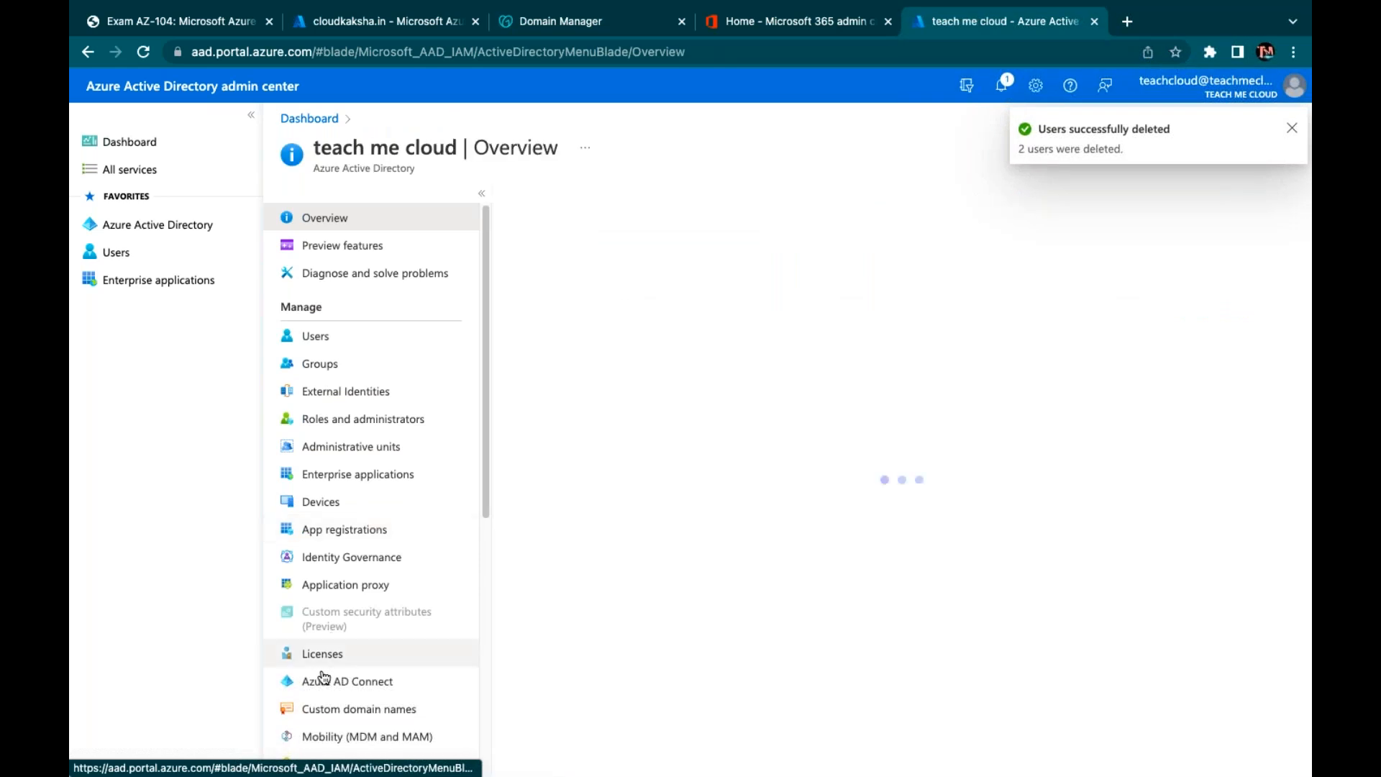
pyautogui.click(330, 711)
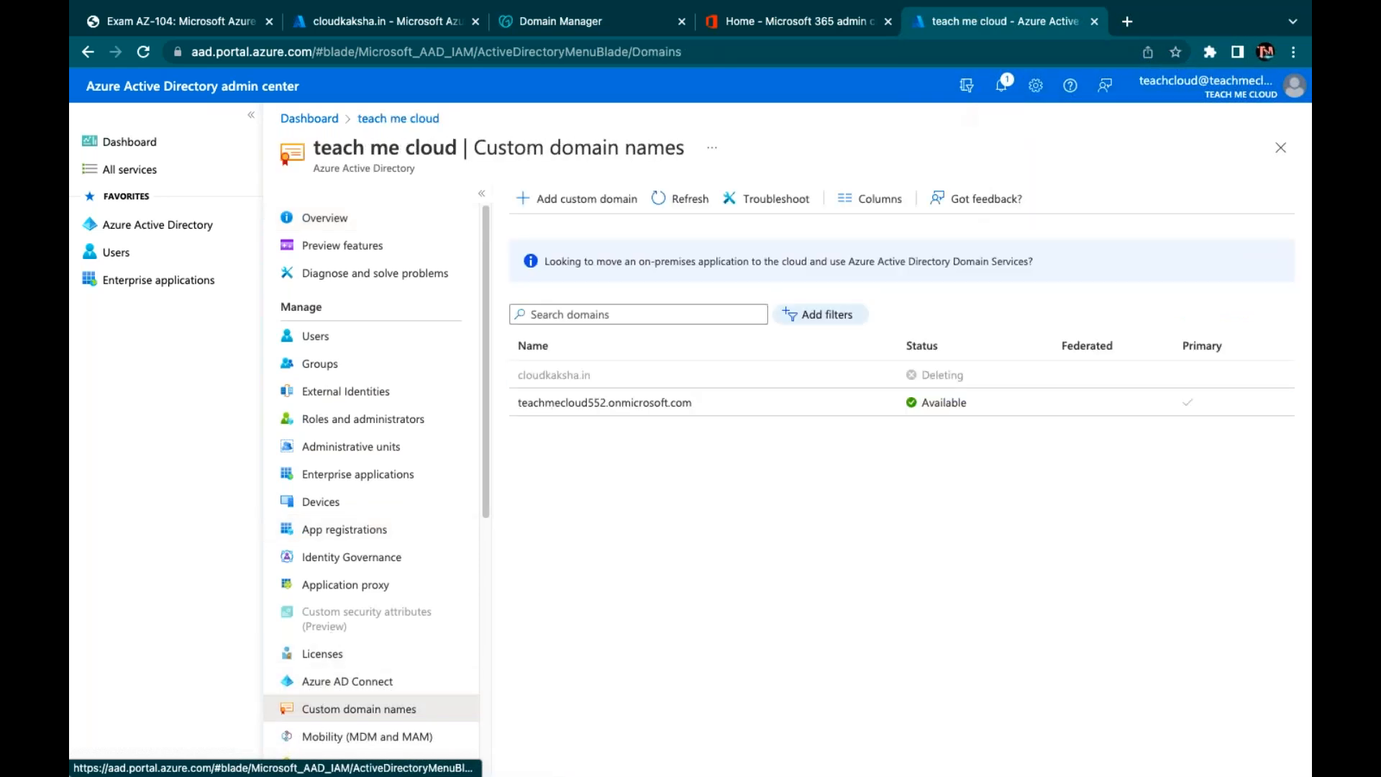
pyautogui.click(679, 198)
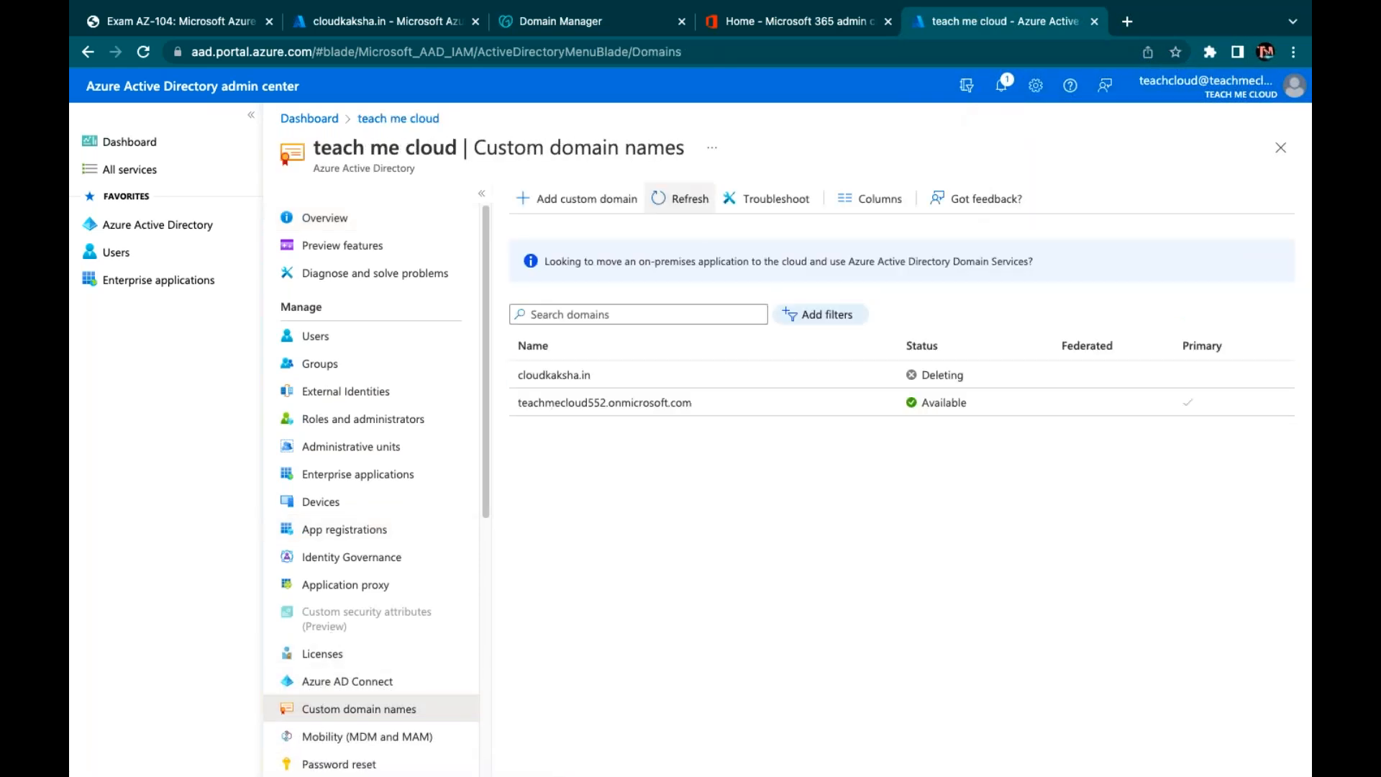
pyautogui.click(680, 199)
# Refresh the custom domain list twice to check whether cloudkaksha.in has been removed
pyautogui.click(680, 198)
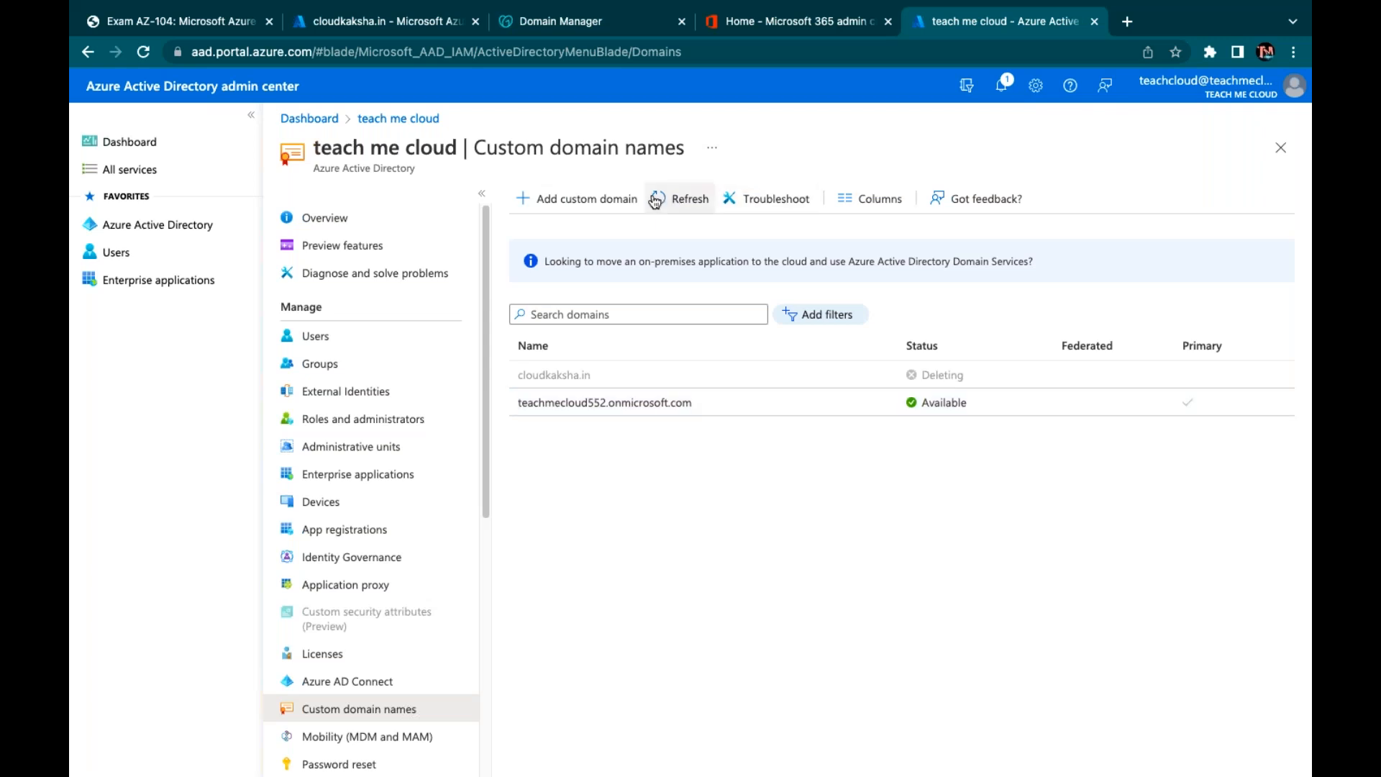
pyautogui.click(680, 198)
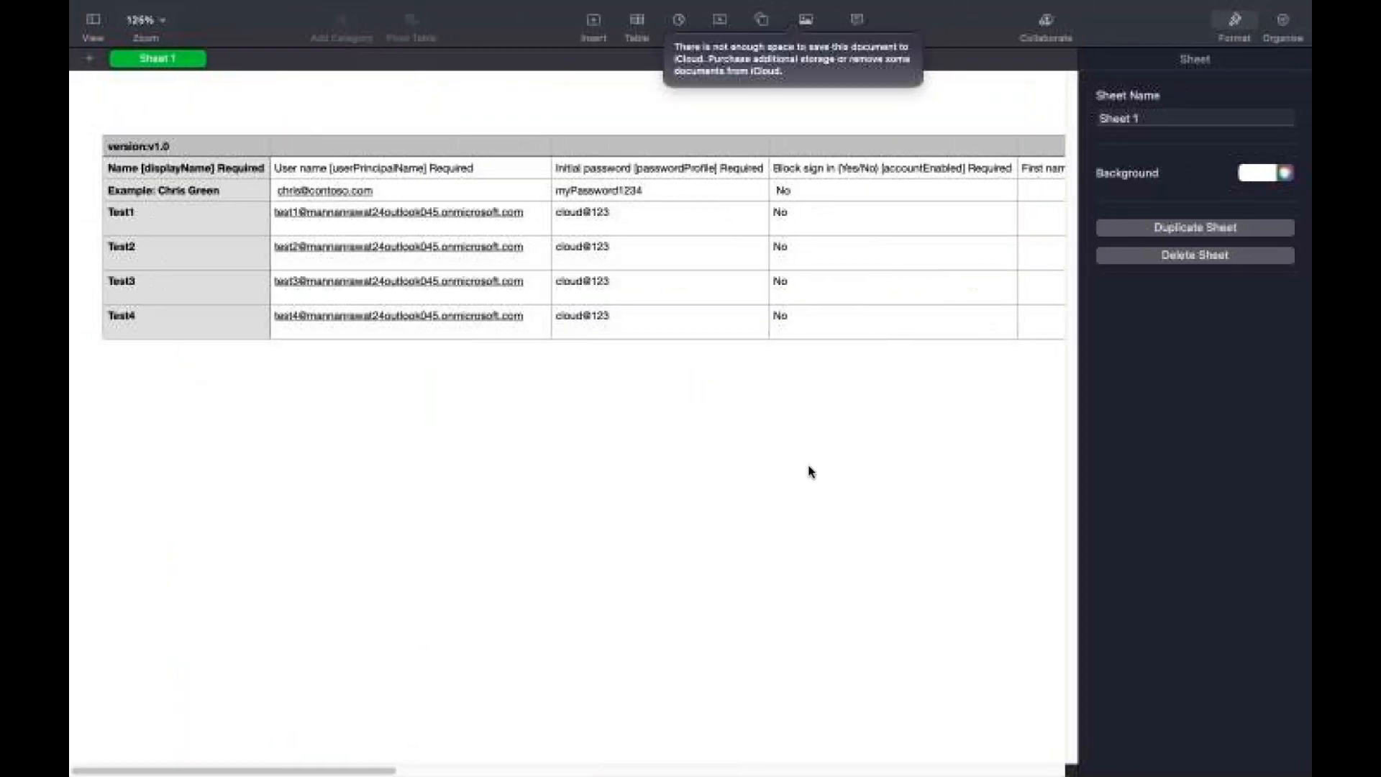
pyautogui.click(382, 214)
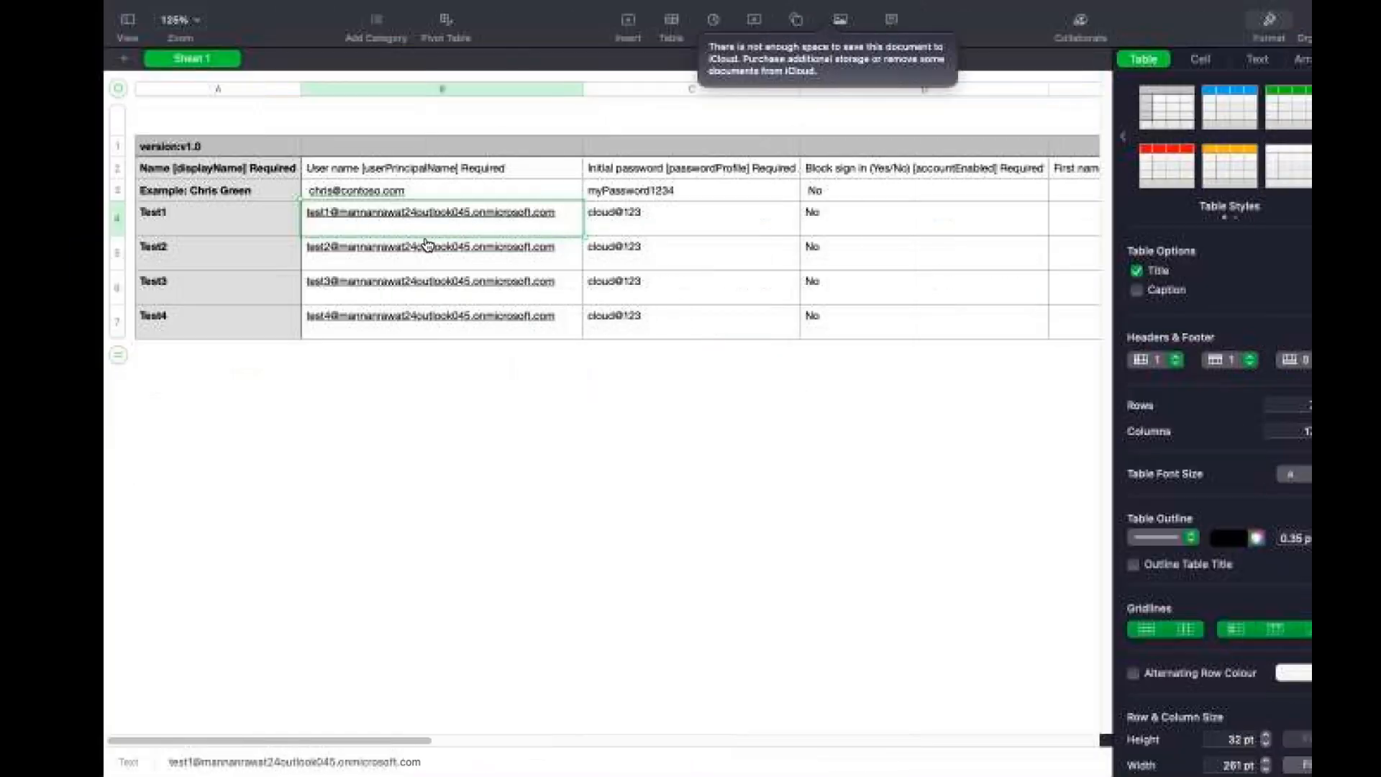
pyautogui.click(483, 215)
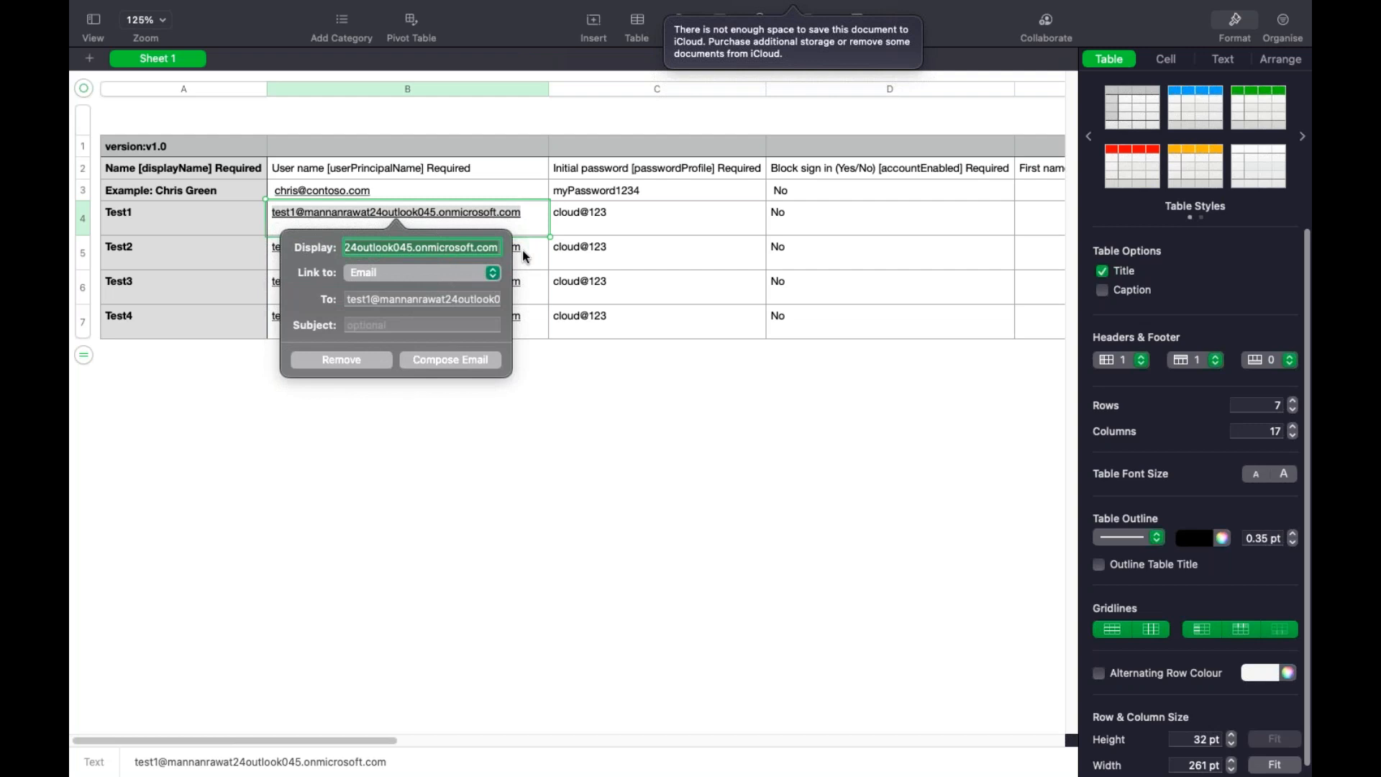
pyautogui.click(523, 264)
pyautogui.click(361, 335)
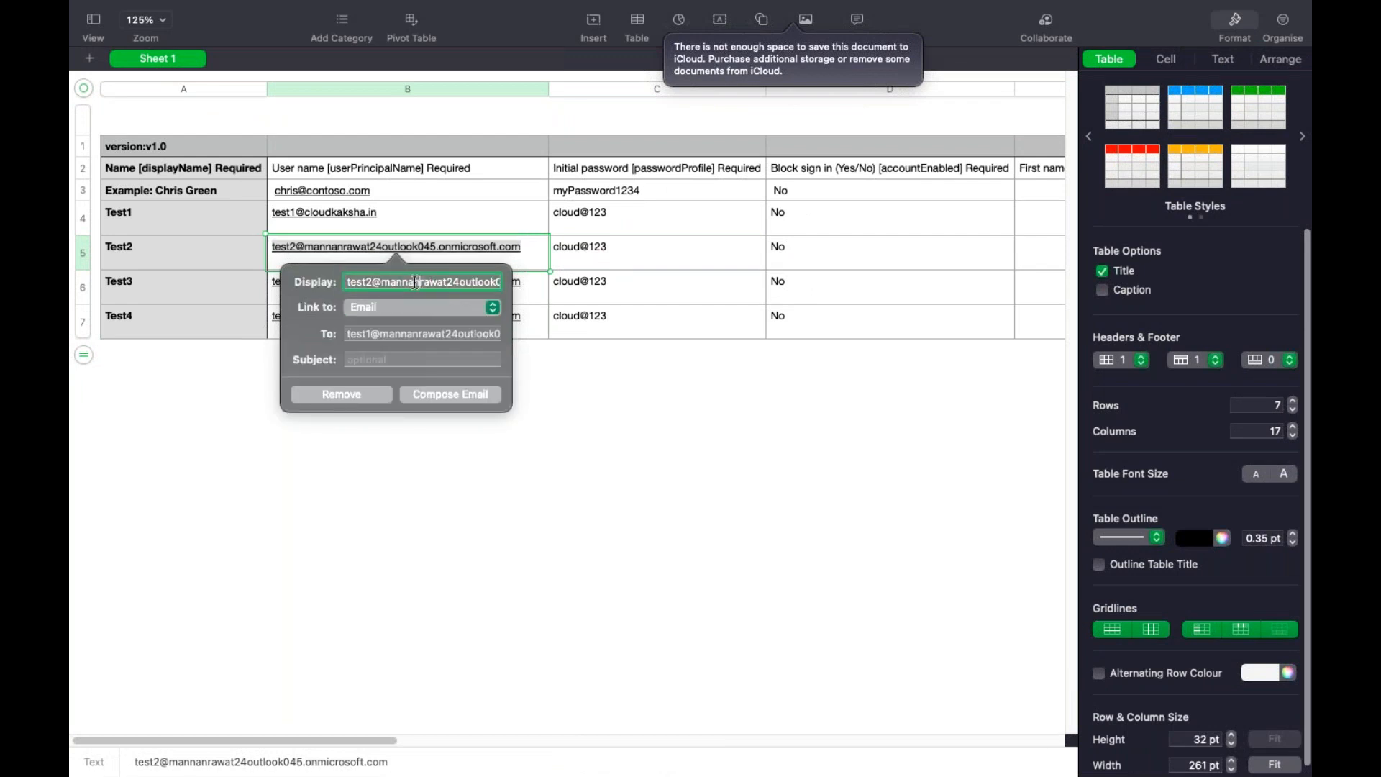
pyautogui.moveTo(379, 282); pyautogui.dragTo(515, 286)
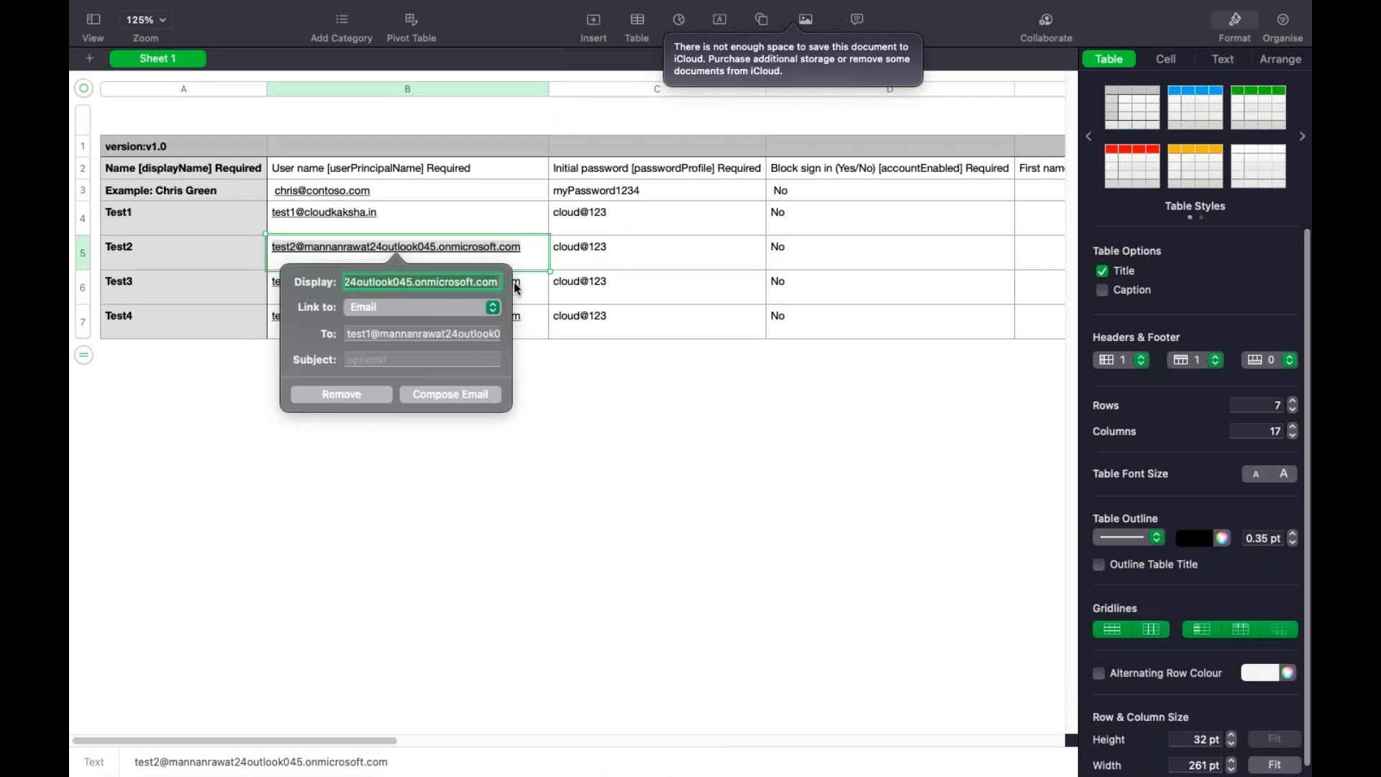
pyautogui.press('BackSpace')
pyautogui.write('c')
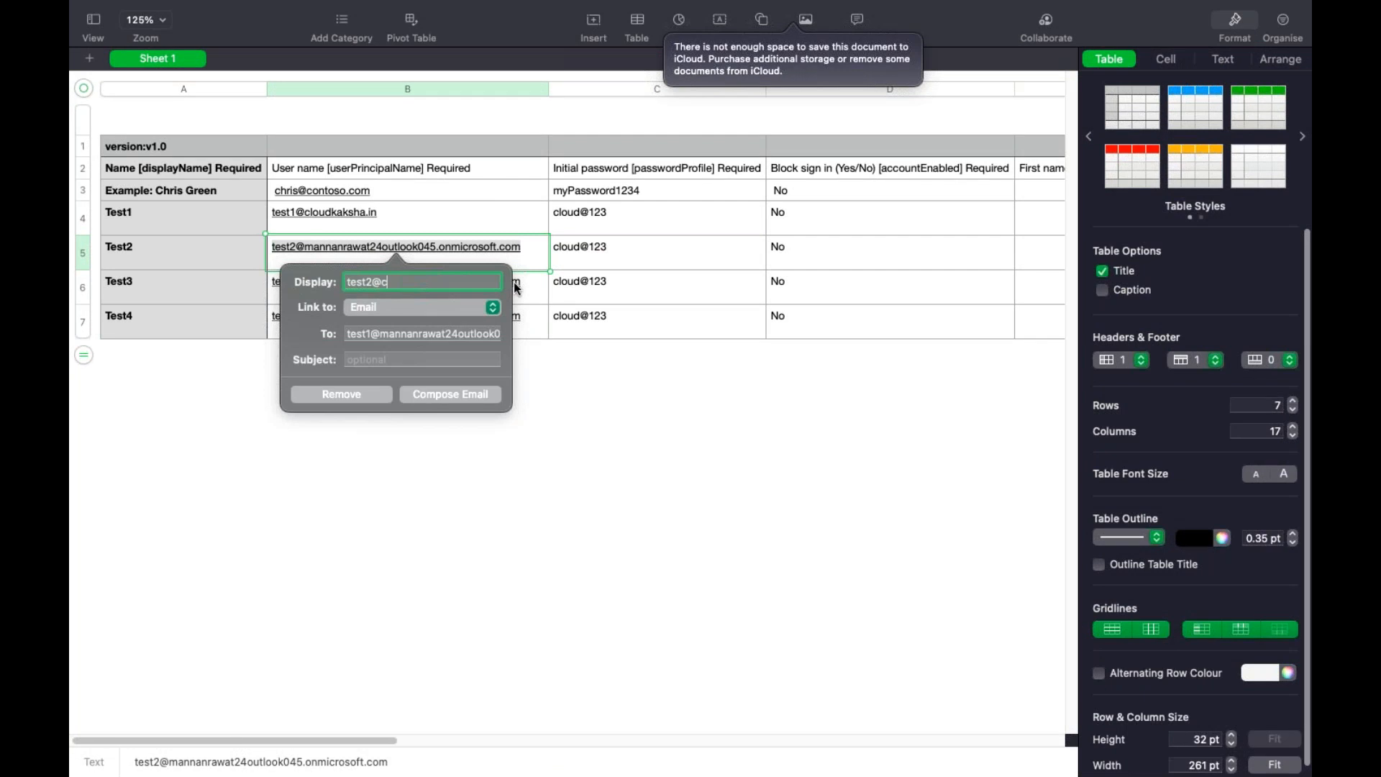
pyautogui.write('loudkaksha.in')
pyautogui.click(395, 281)
pyautogui.click(348, 365)
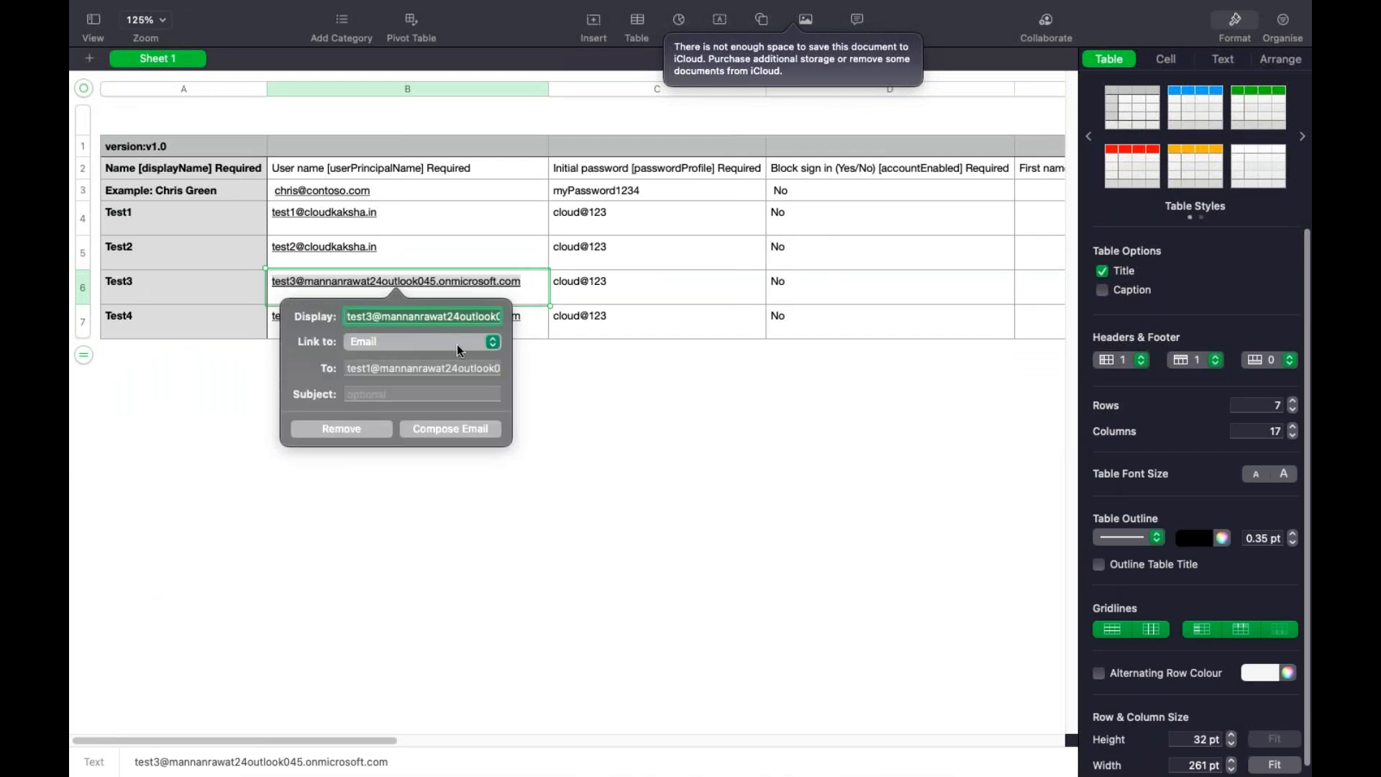
pyautogui.click(384, 317)
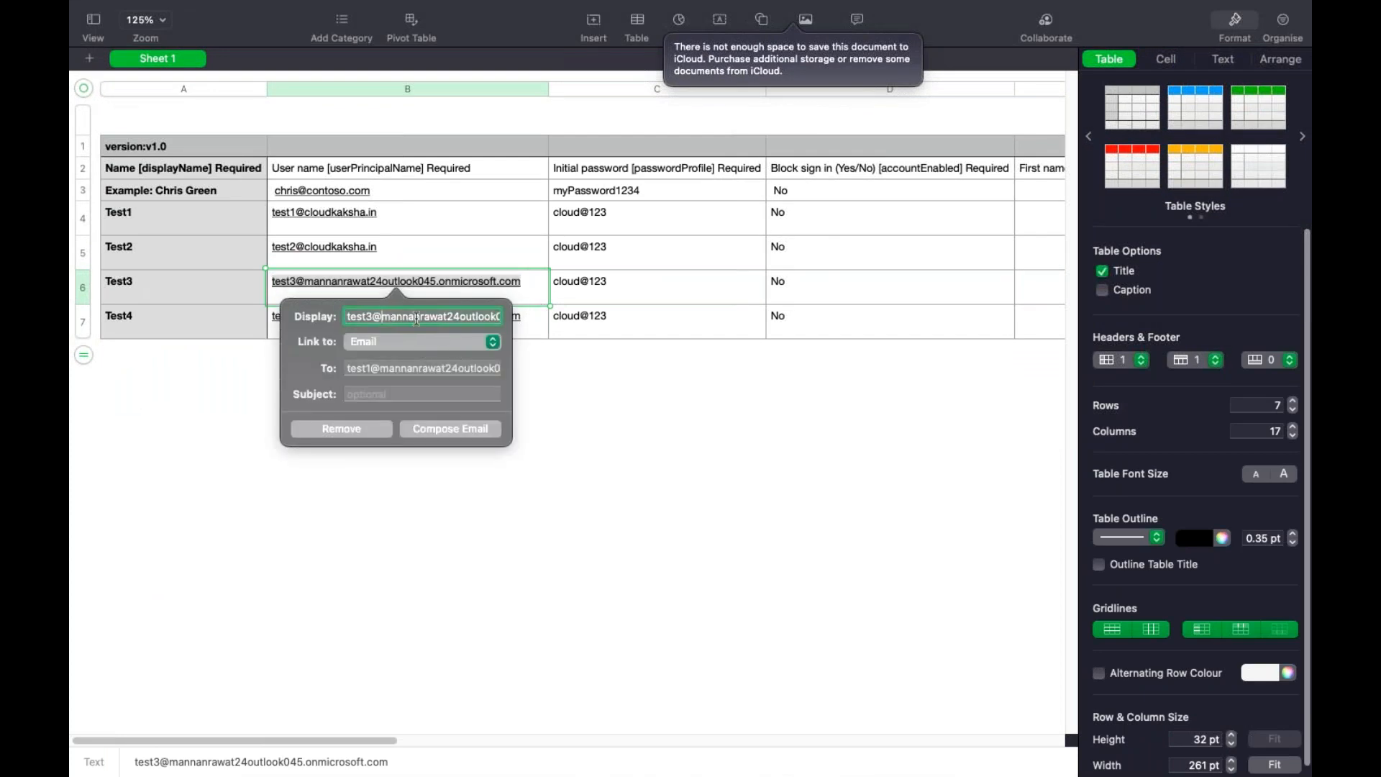
pyautogui.moveTo(383, 318); pyautogui.dragTo(559, 318)
pyautogui.press('BackSpace')
pyautogui.write('cloudkaksha.in')
pyautogui.click(674, 424)
pyautogui.tripleClick(453, 311)
pyautogui.hotkey('ctrl', 'Left')
pyautogui.hotkey('ctrl', 'Right')
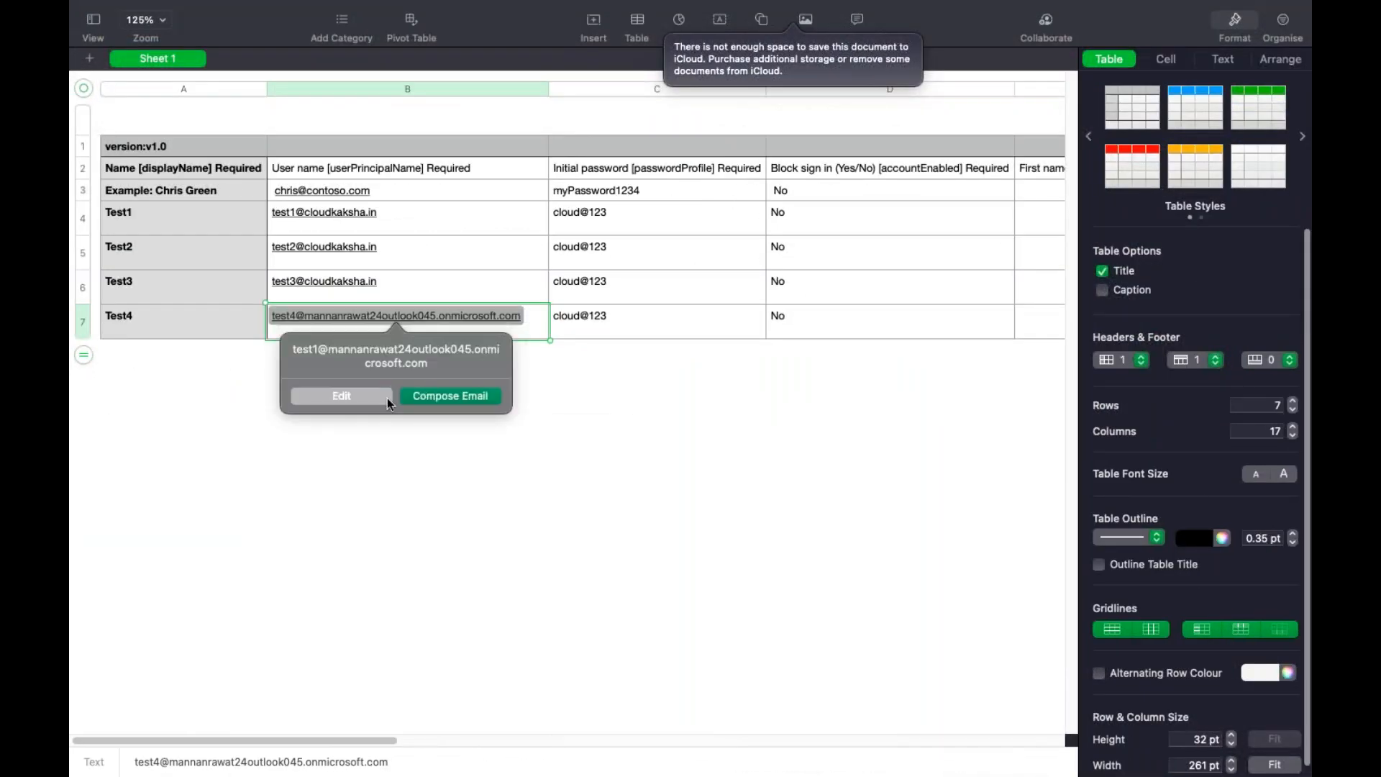
pyautogui.click(381, 397)
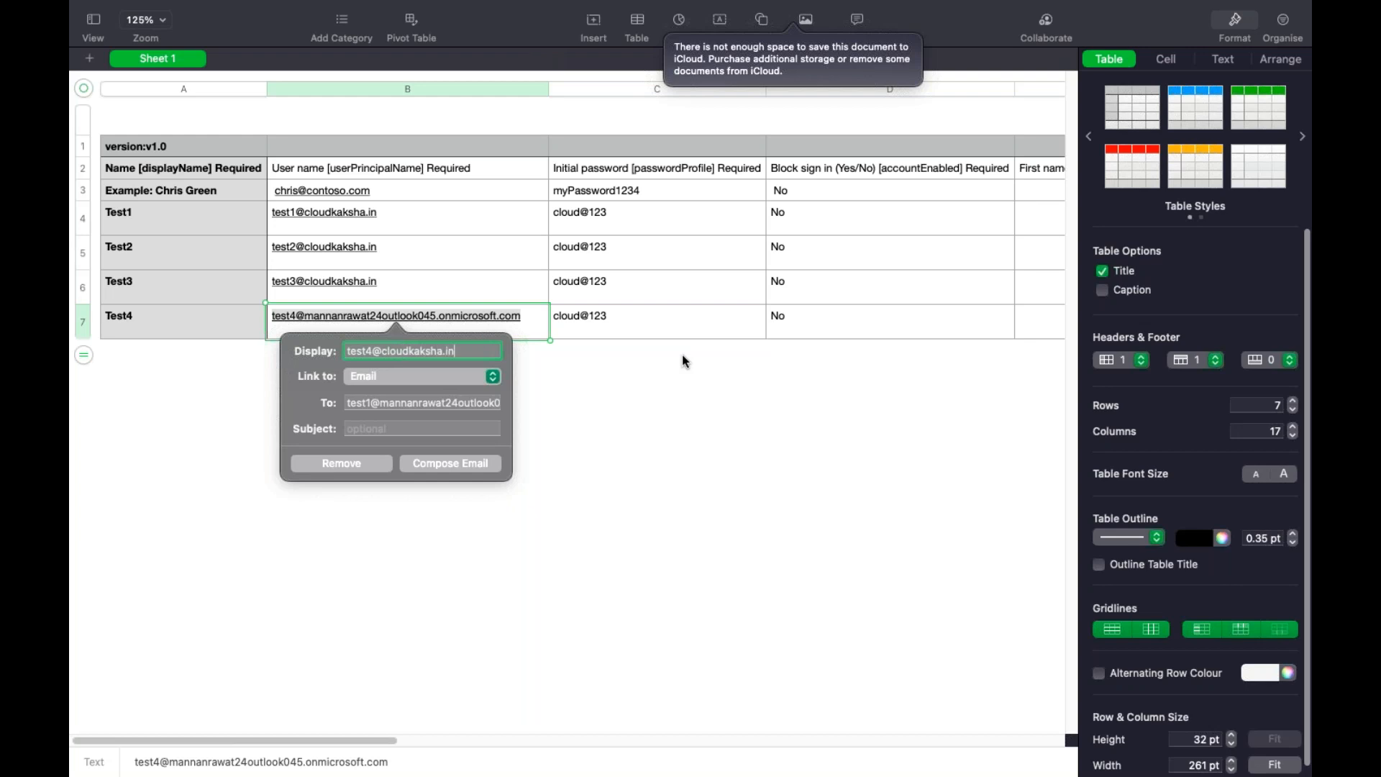
pyautogui.click(755, 454)
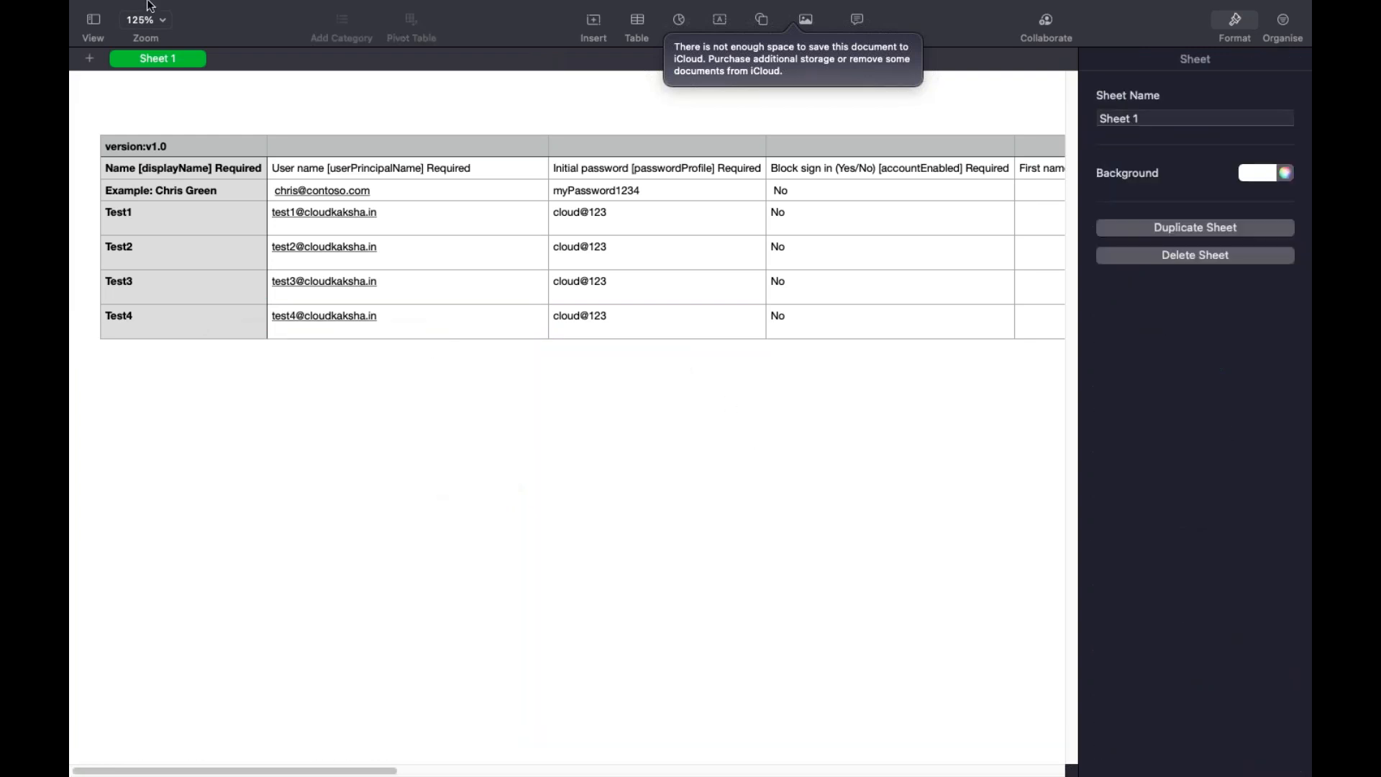
pyautogui.click(196, 10)
# Export the user sheet as a CSV file named users2ad
pyautogui.click(926, 515)
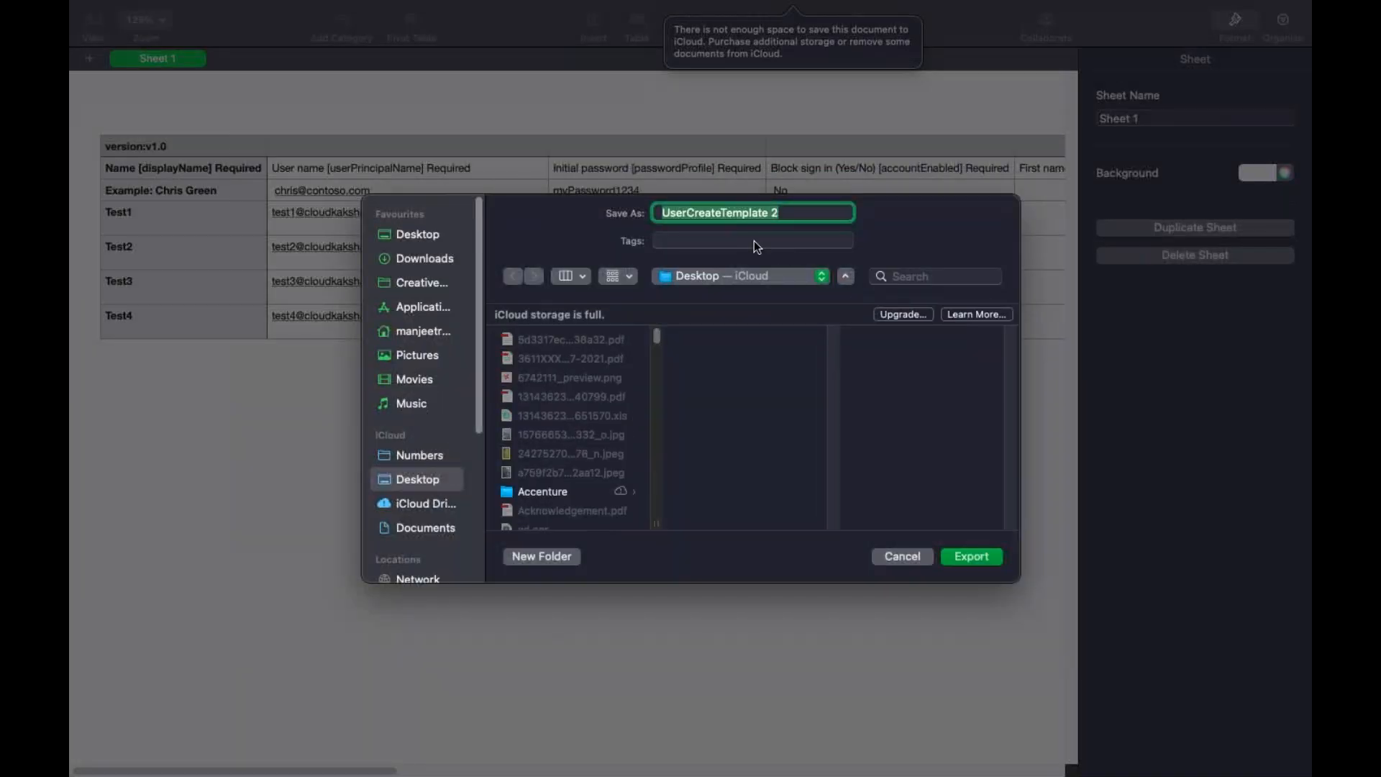
pyautogui.write('users2ad')
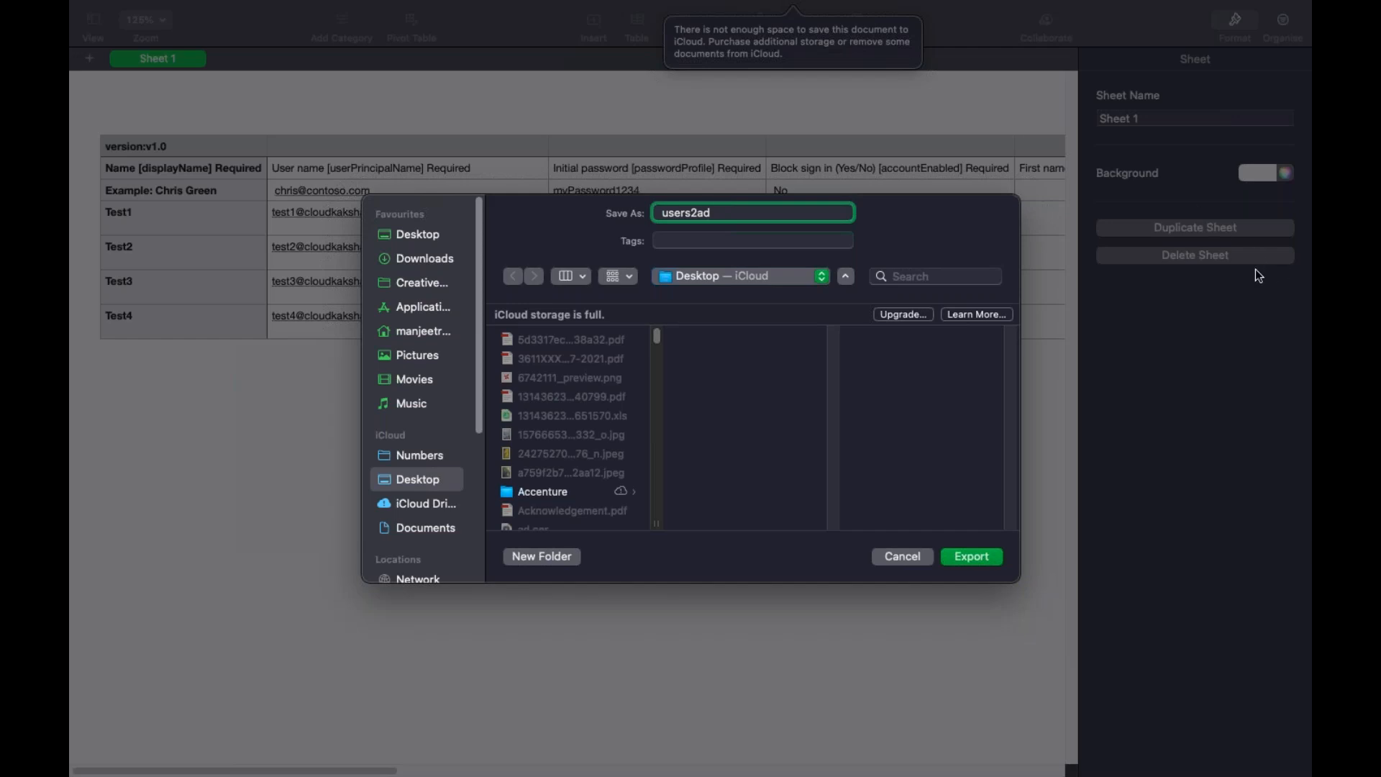
pyautogui.click(969, 568)
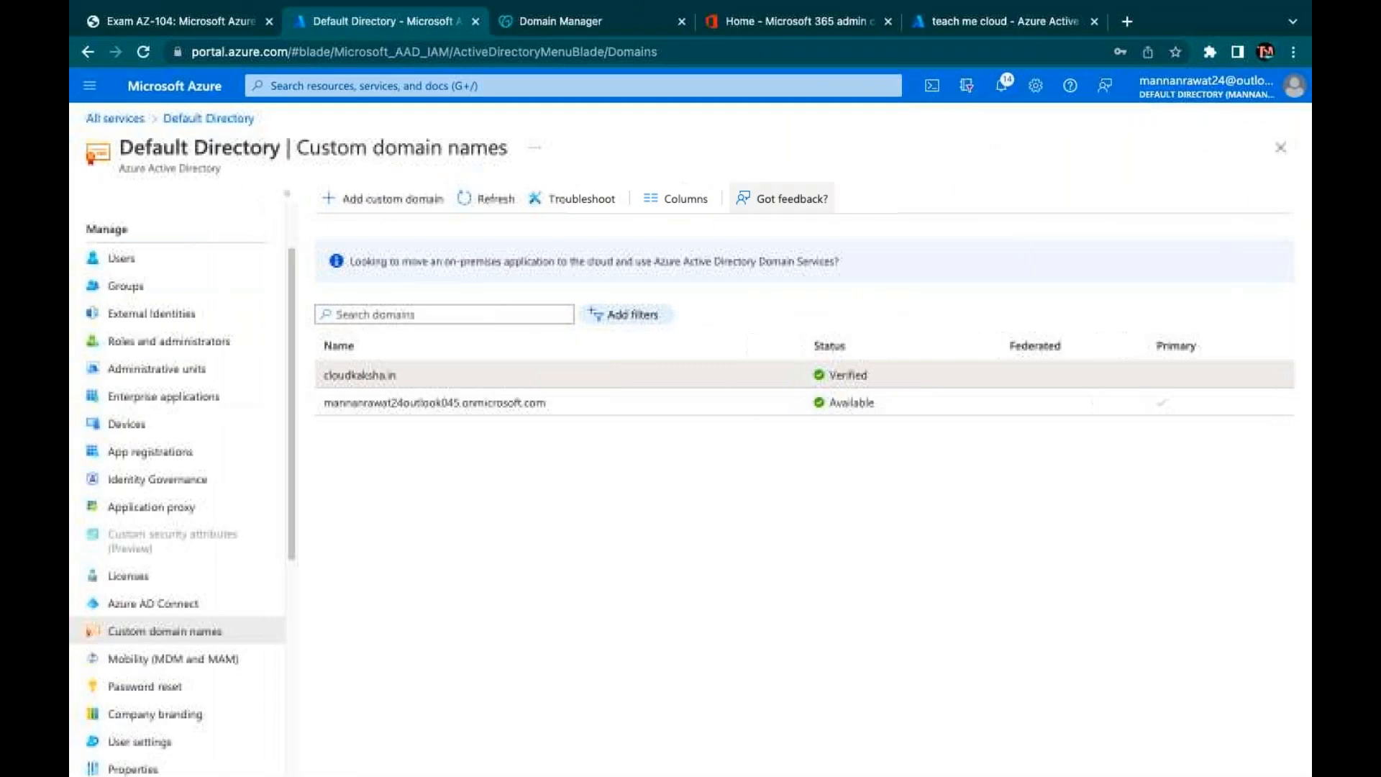
# Bulk-create users from users2ad.csv, which fails, then download a fresh CSV template
pyautogui.click(123, 261)
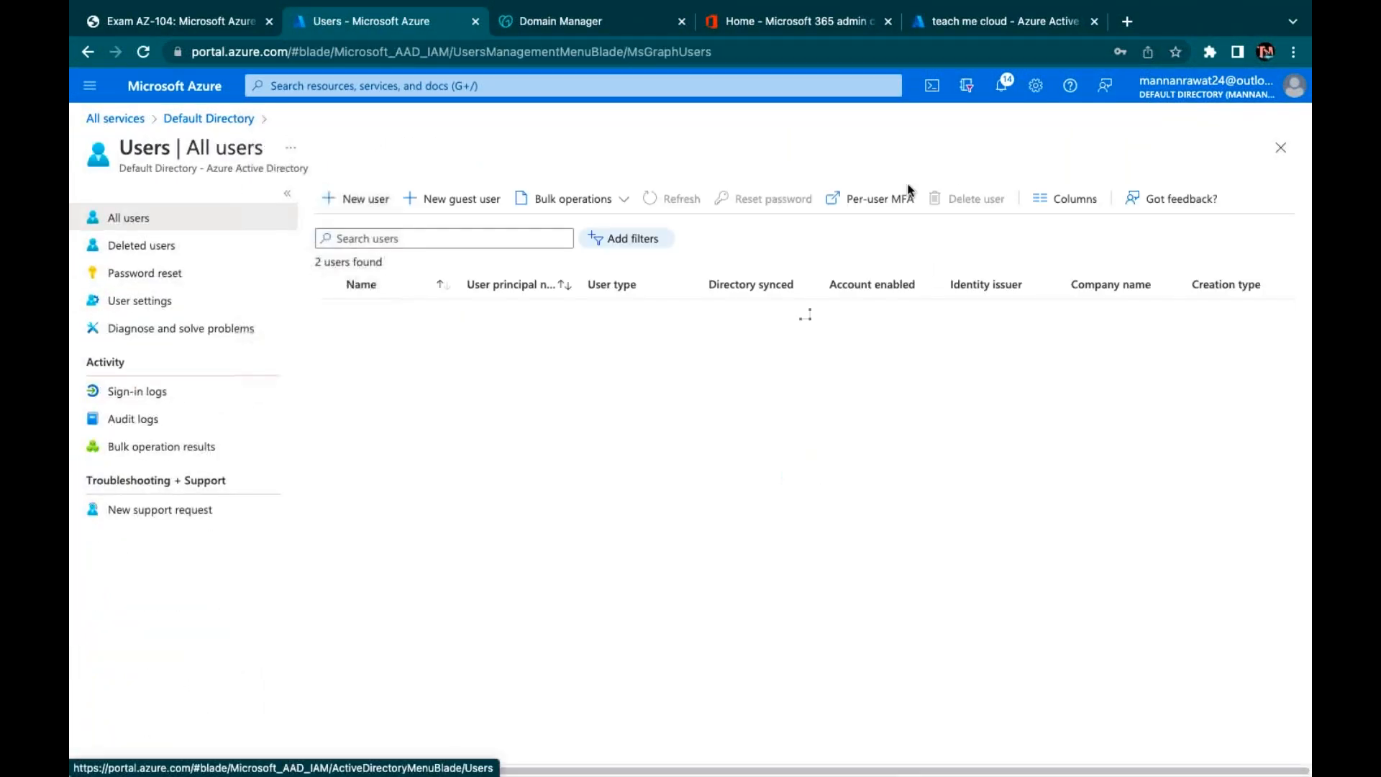
pyautogui.click(573, 199)
pyautogui.click(561, 226)
pyautogui.click(1283, 312)
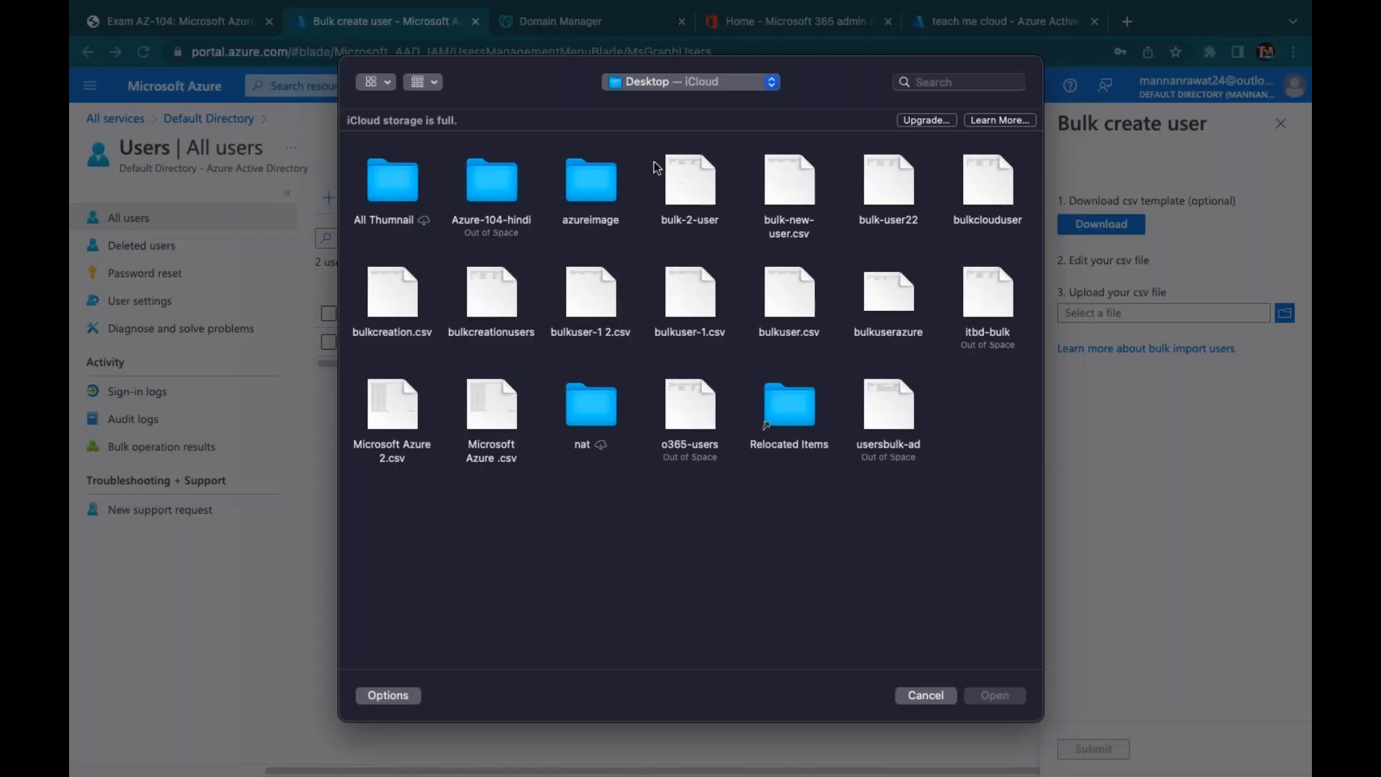
pyautogui.click(963, 82)
pyautogui.write('users2')
pyautogui.click(391, 180)
pyautogui.click(994, 695)
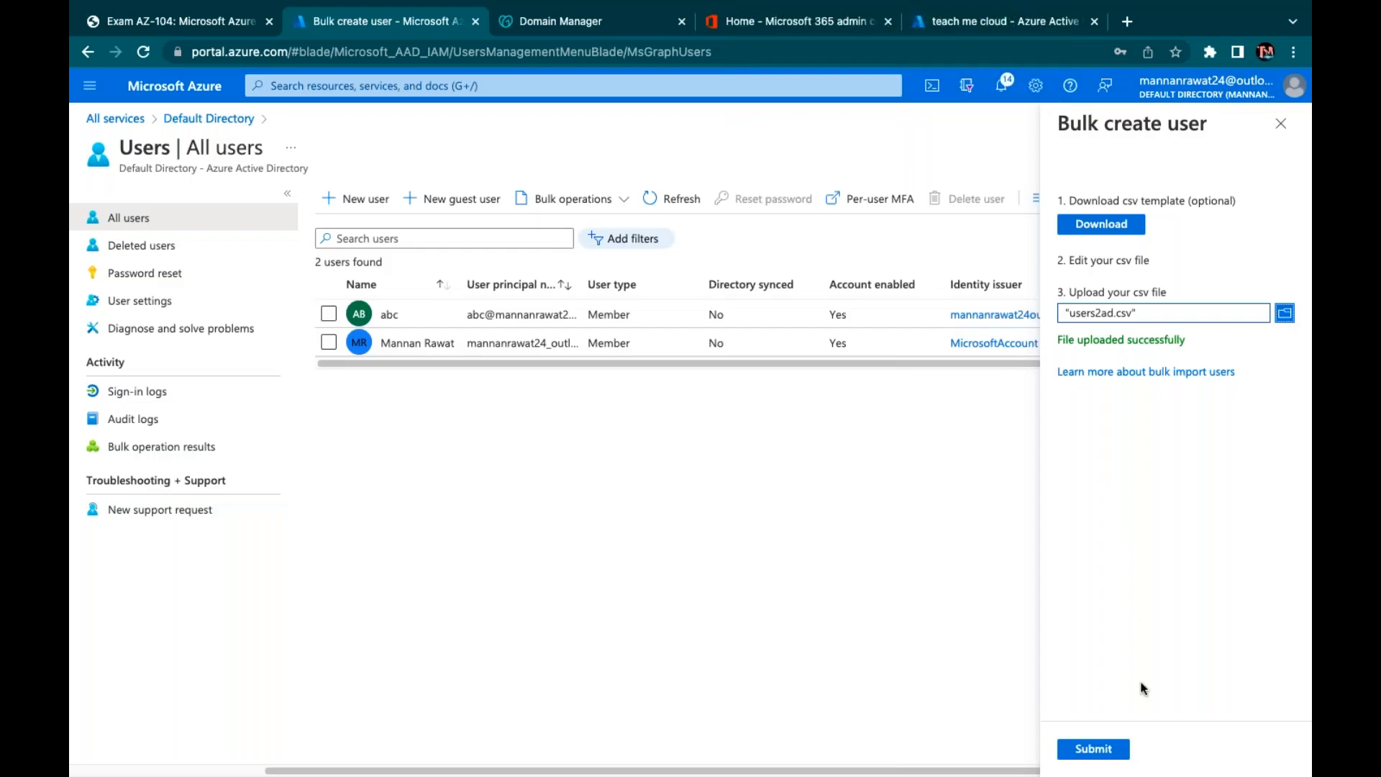
pyautogui.click(1104, 751)
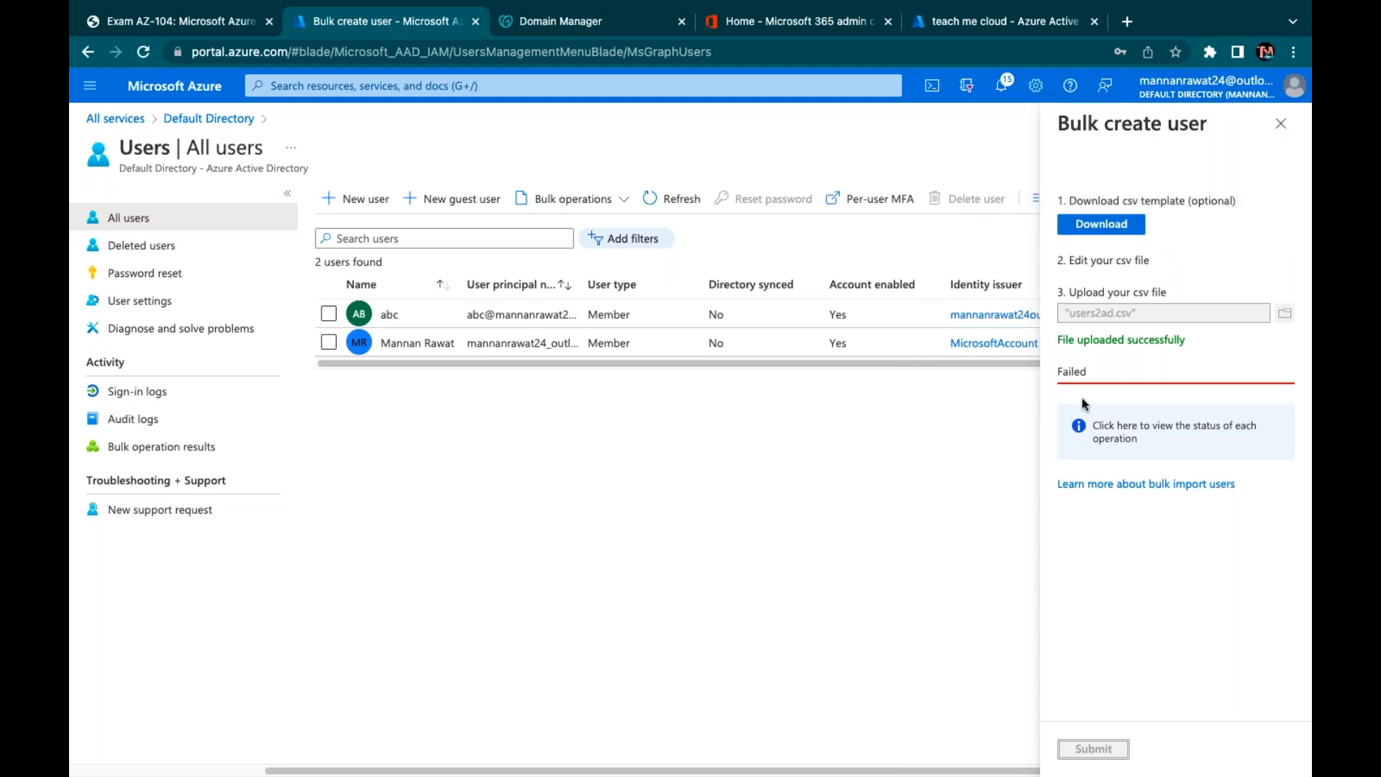
pyautogui.click(1100, 224)
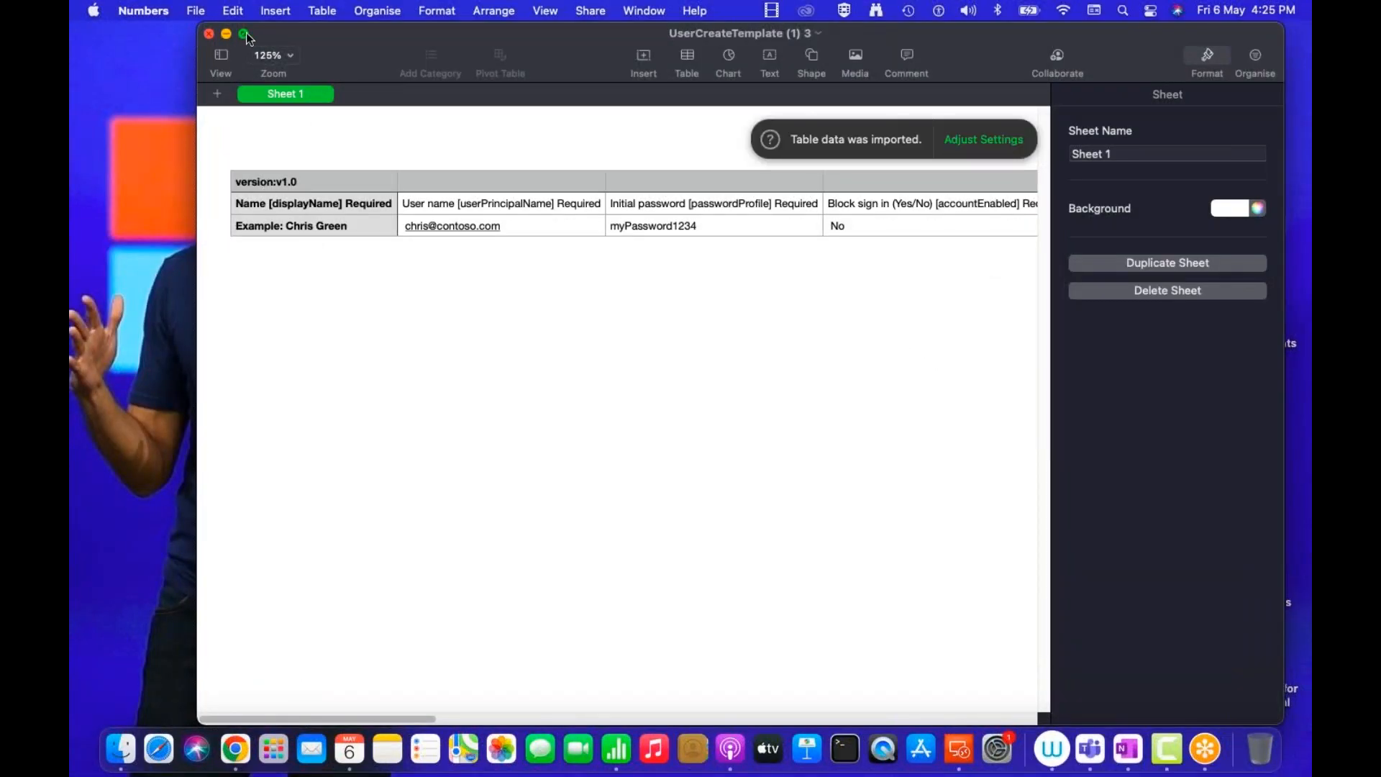
pyautogui.click(284, 248)
pyautogui.write('Test')
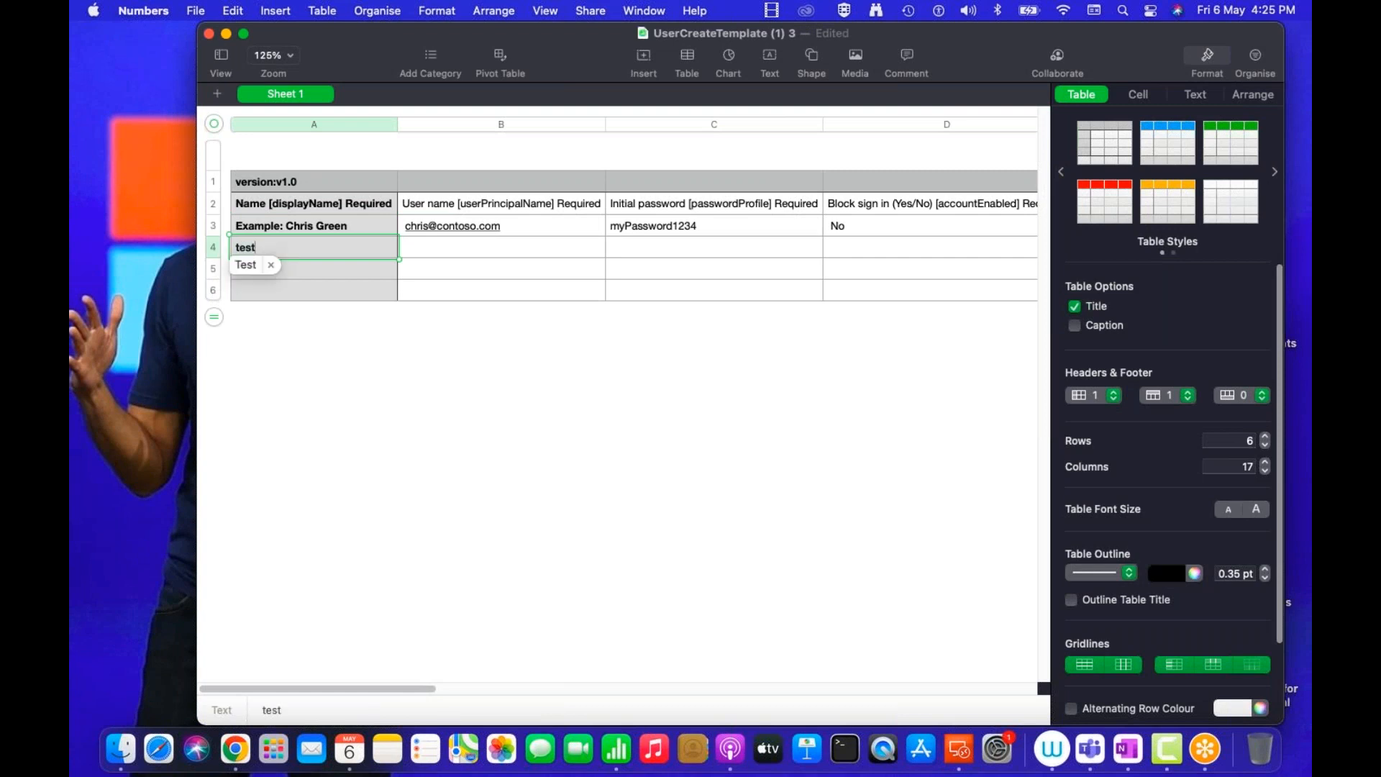
pyautogui.press('Tab')
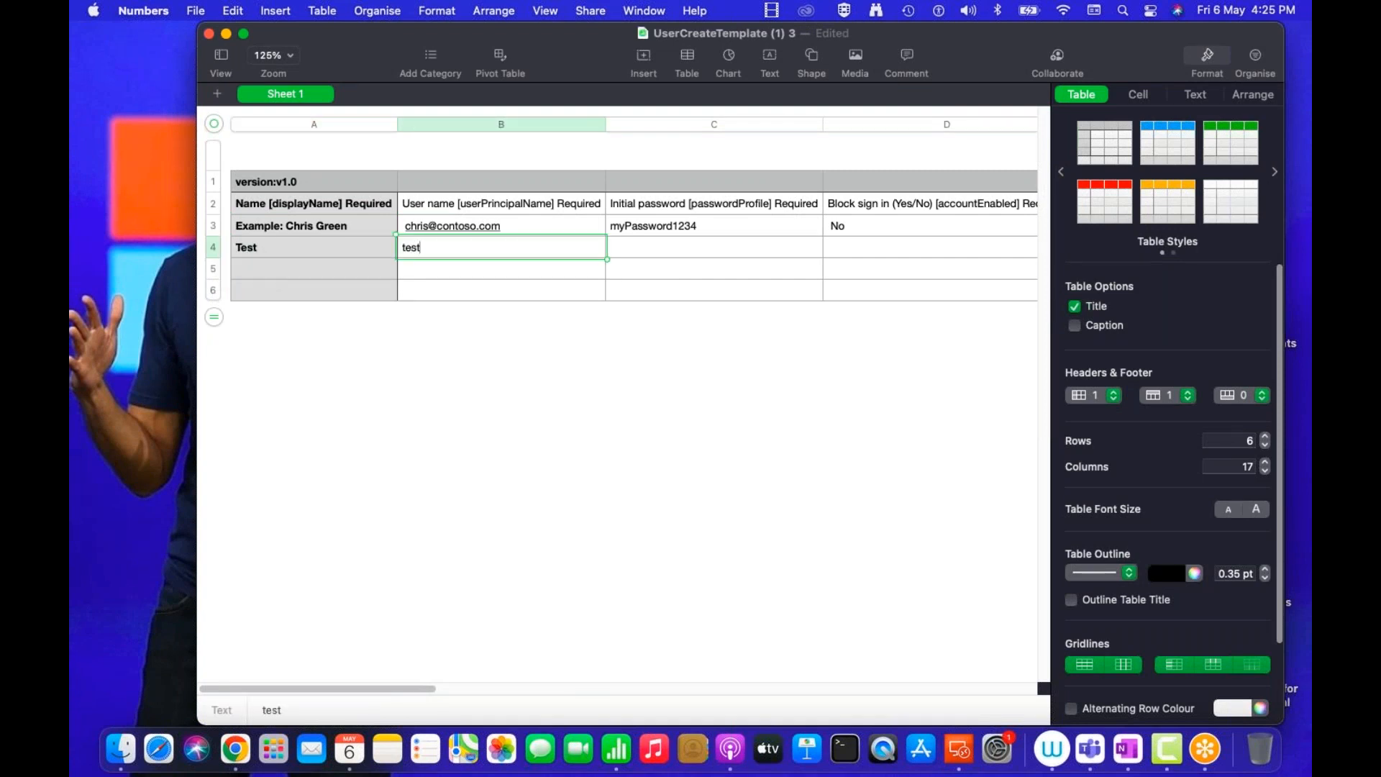
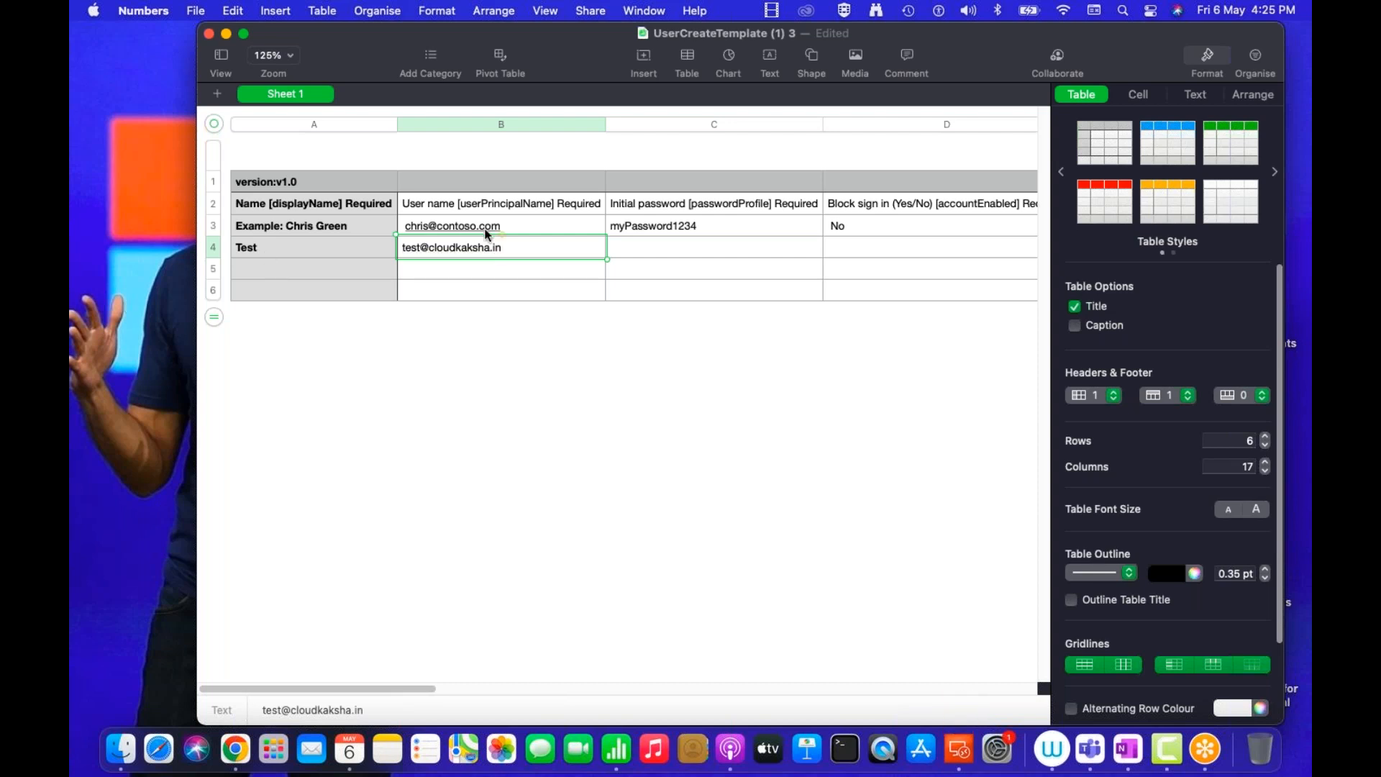
pyautogui.press('Tab')
pyautogui.press('Tab')
pyautogui.write('No')
pyautogui.click(227, 265)
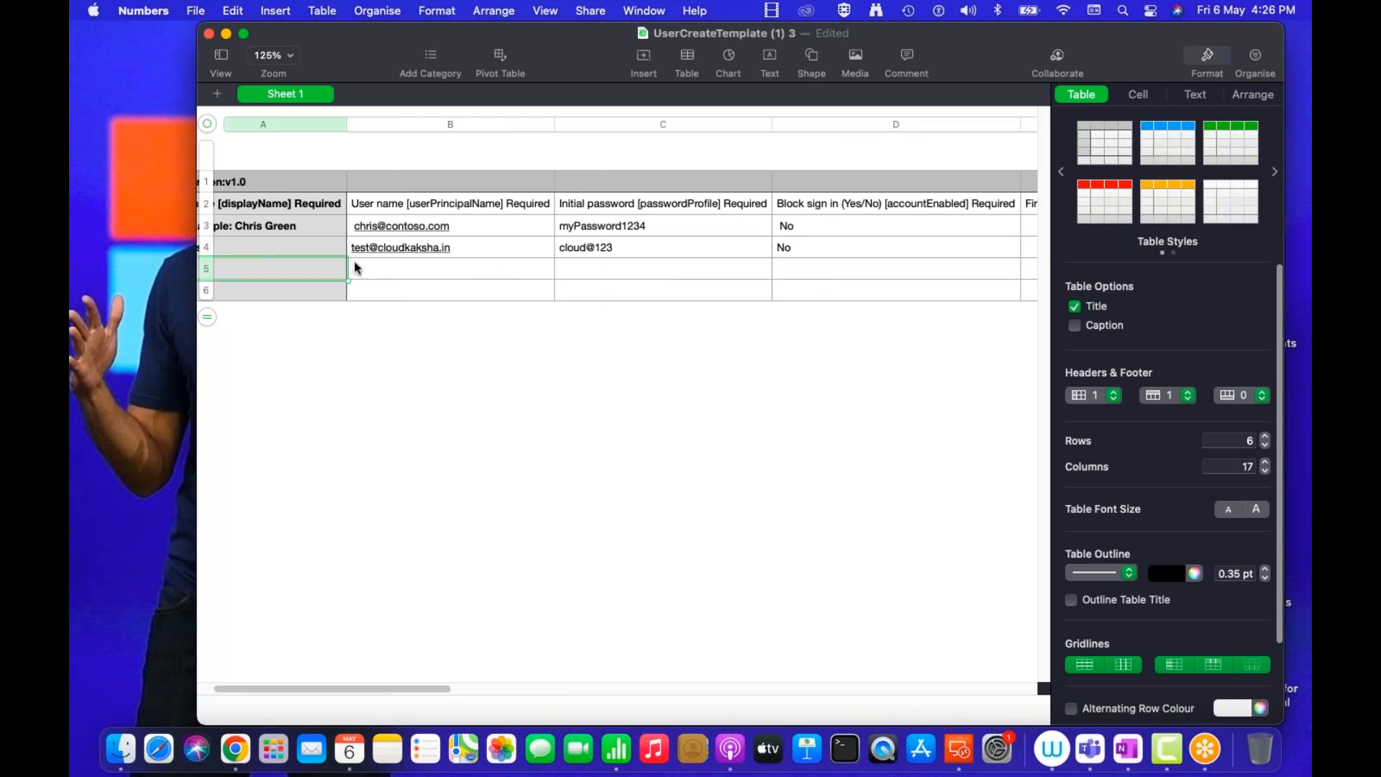
pyautogui.write('Test1')
pyautogui.click(483, 276)
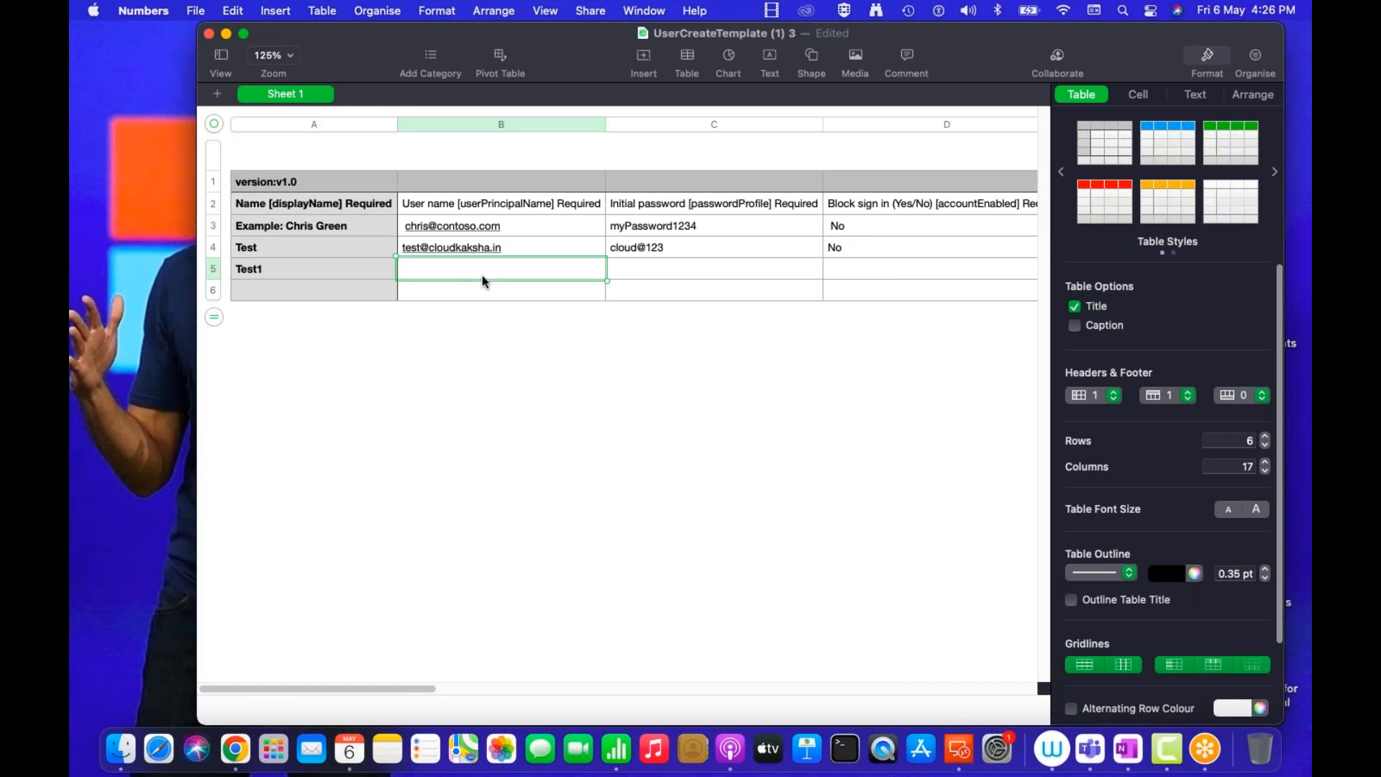
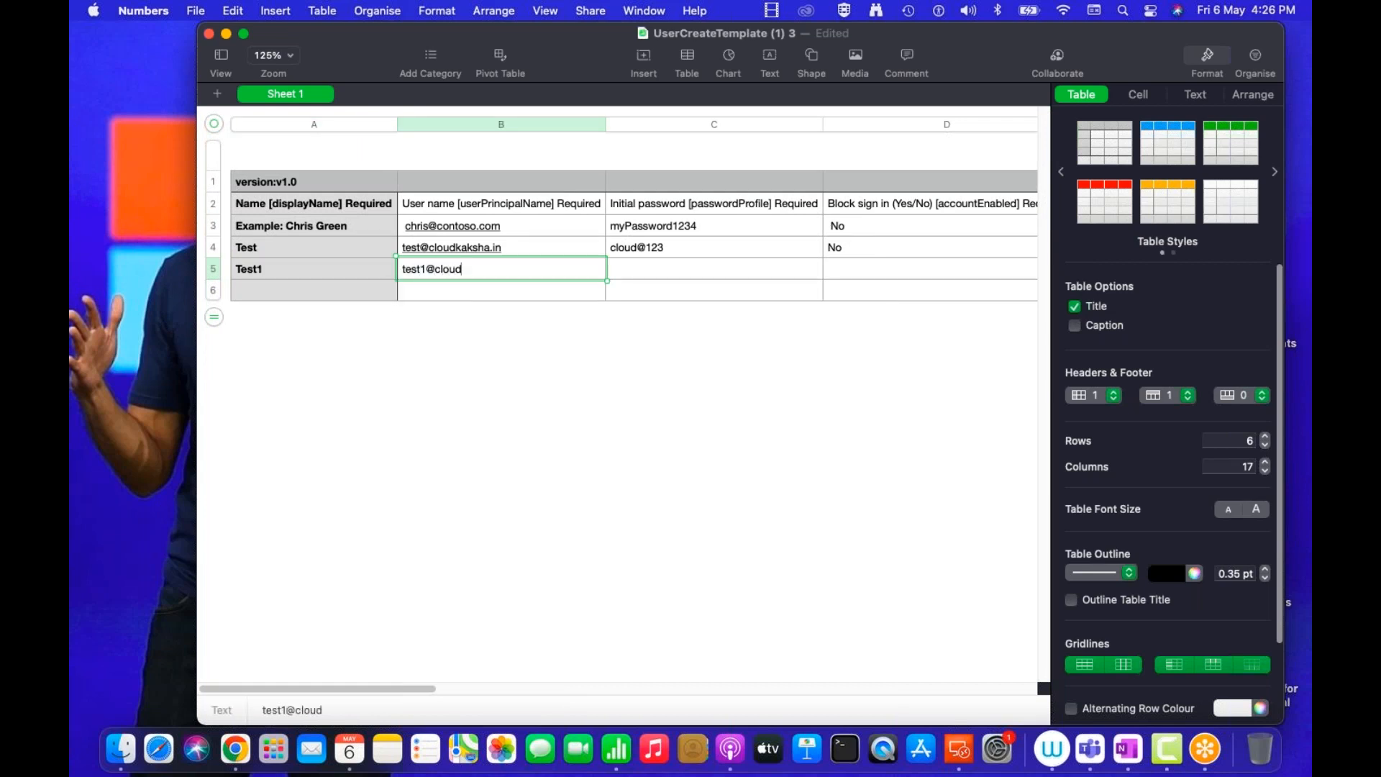
pyautogui.press('Tab')
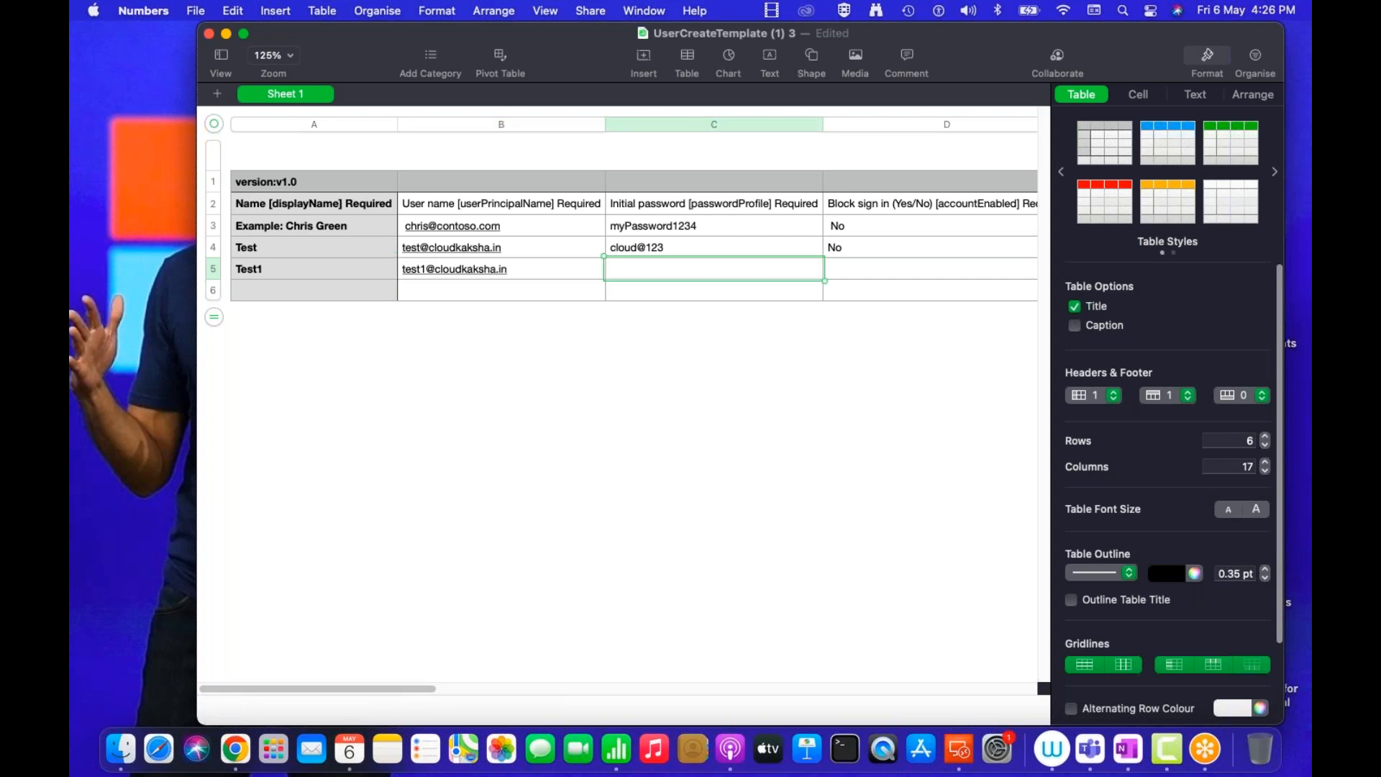
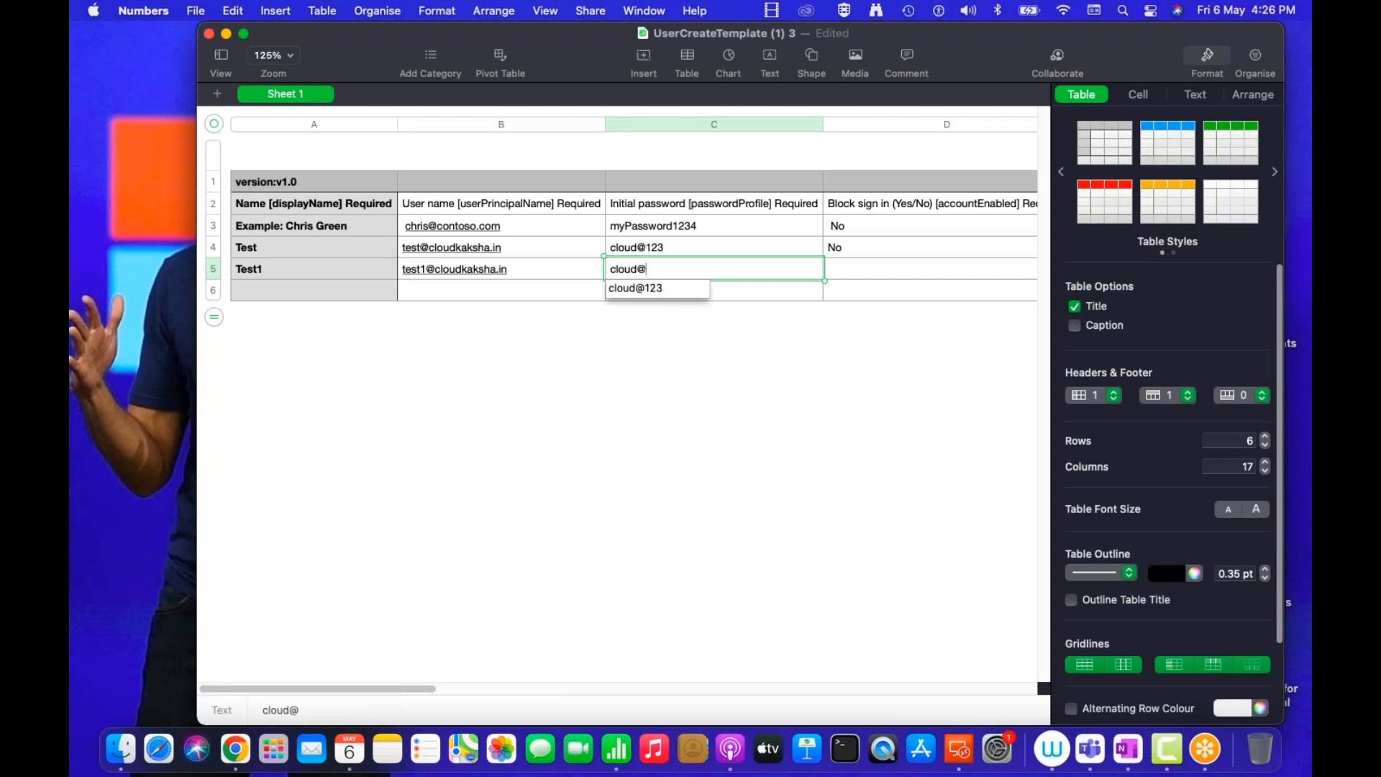
pyautogui.press('Tab')
pyautogui.write('NO')
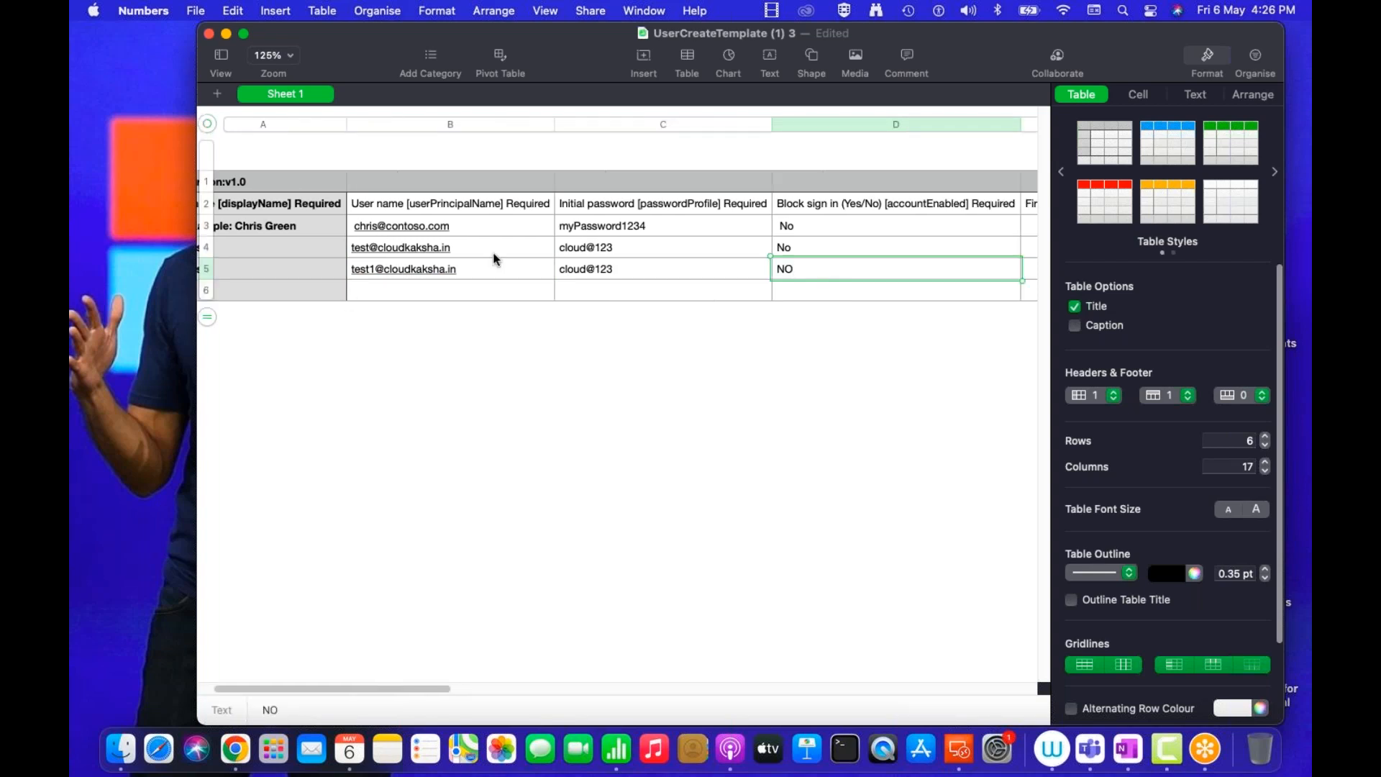
pyautogui.press('BackSpace')
pyautogui.write('o')
pyautogui.click(284, 291)
pyautogui.write('Test2')
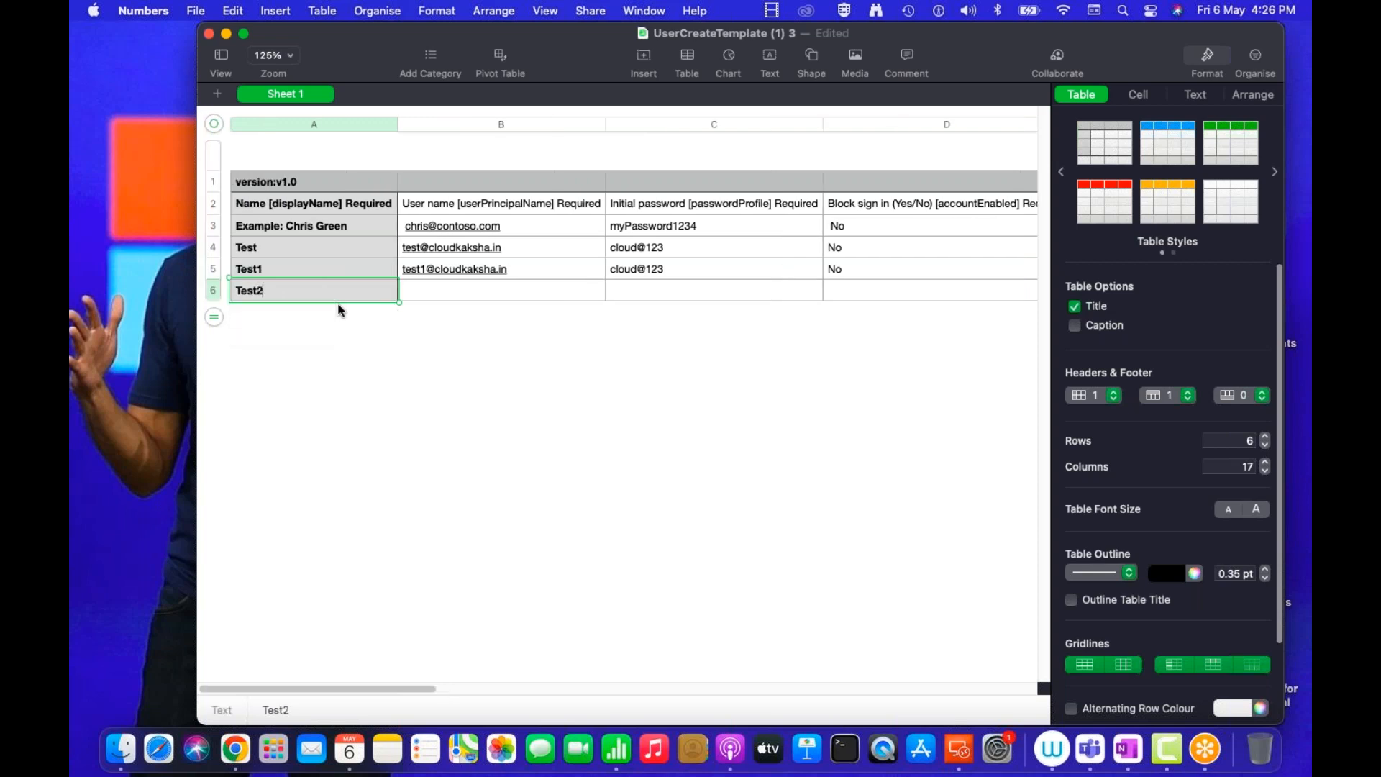
pyautogui.press('Tab')
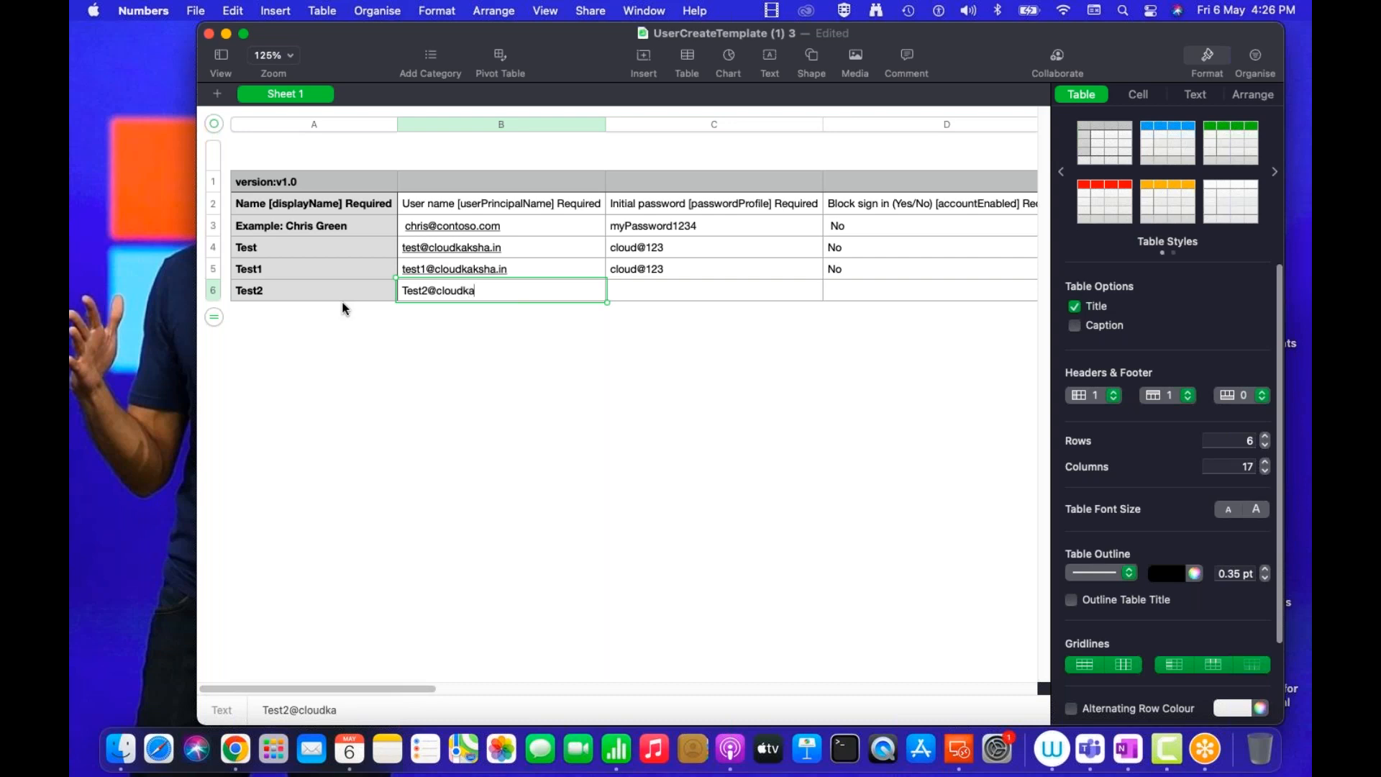
pyautogui.press('Tab')
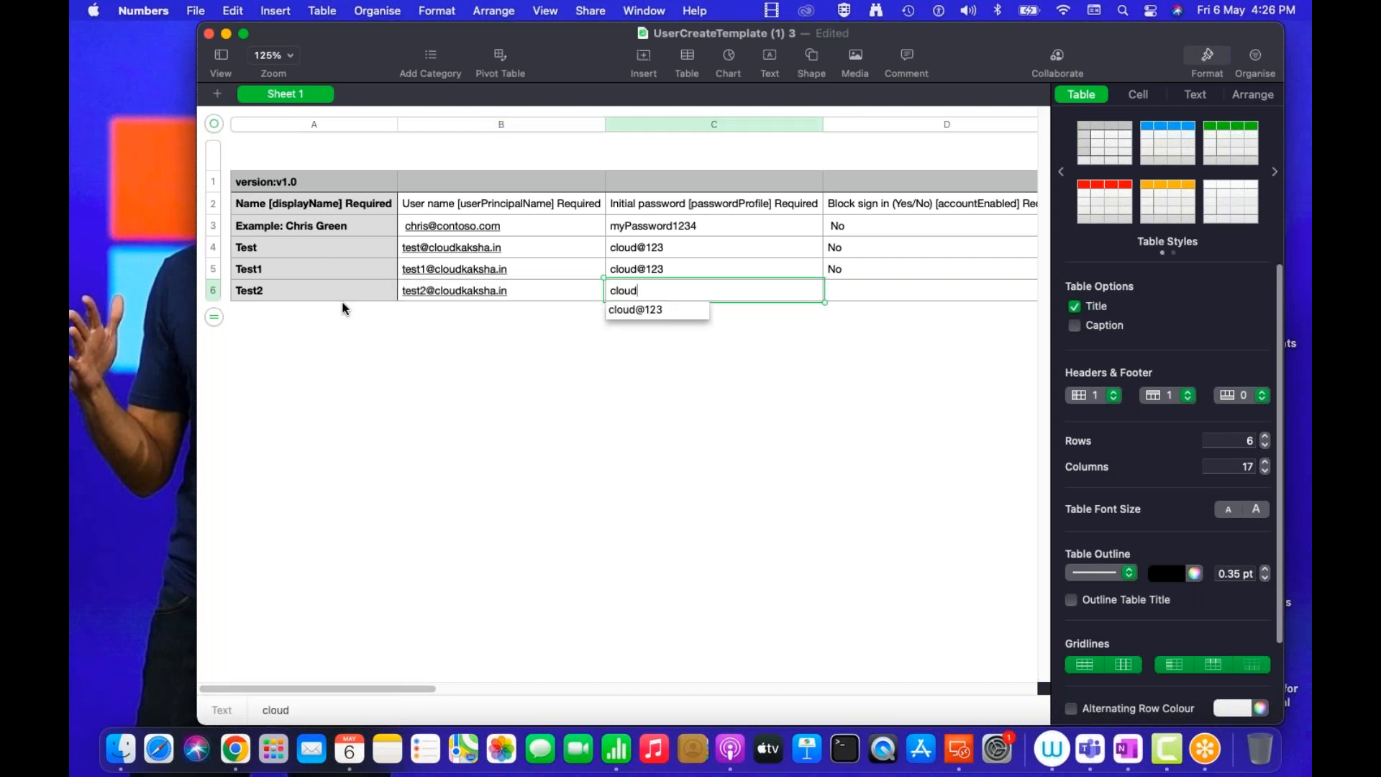
pyautogui.press('Tab')
pyautogui.write('No')
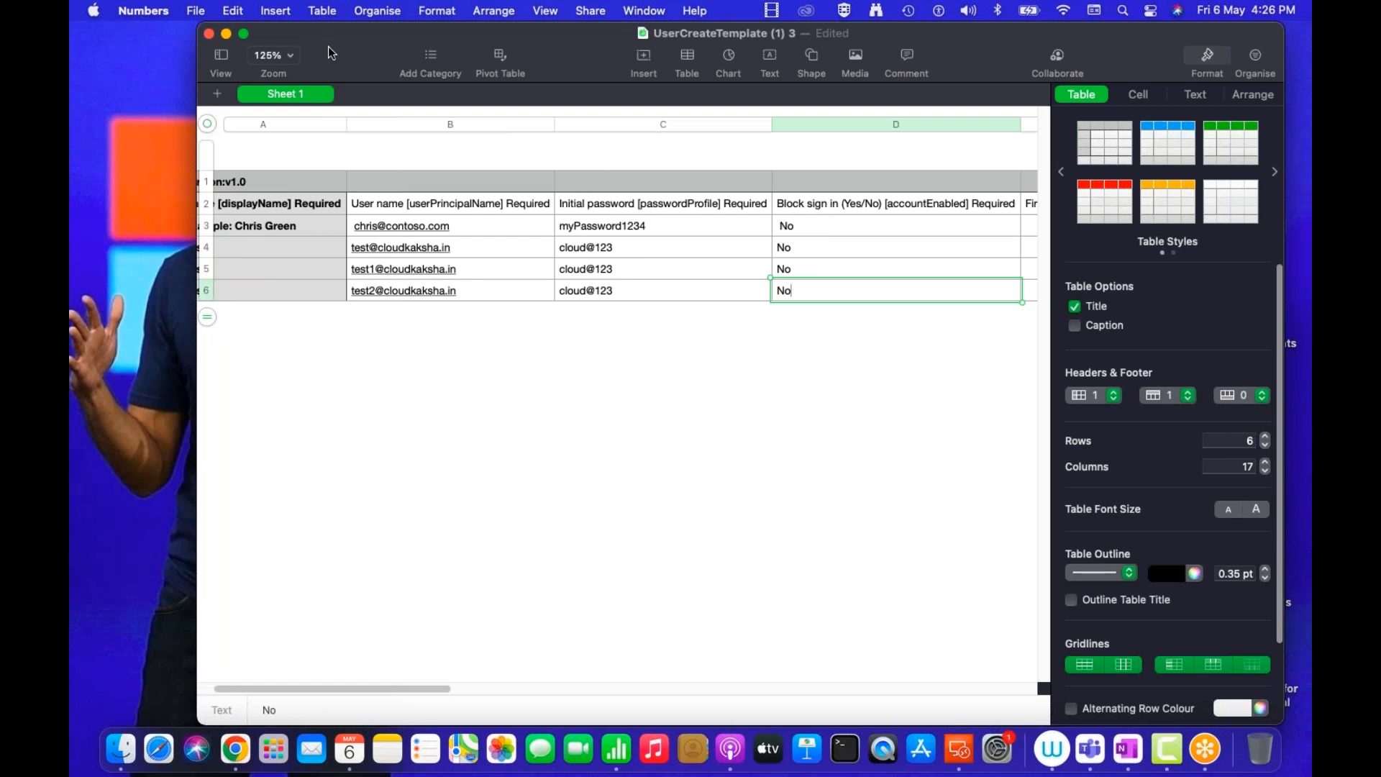
# Export the template as a CSV file named bulkad-users to the Desktop
pyautogui.doubleClick(328, 46)
pyautogui.click(196, 10)
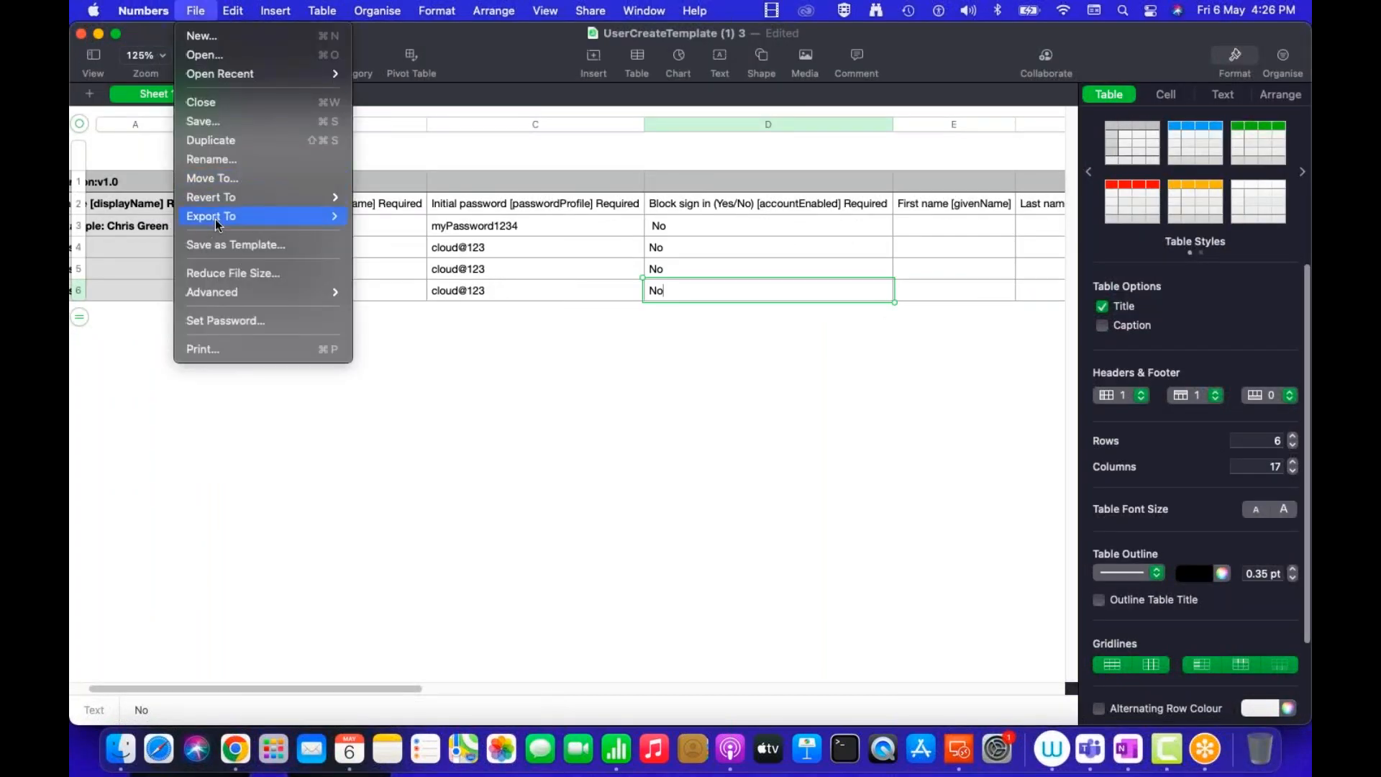
pyautogui.moveTo(220, 220)
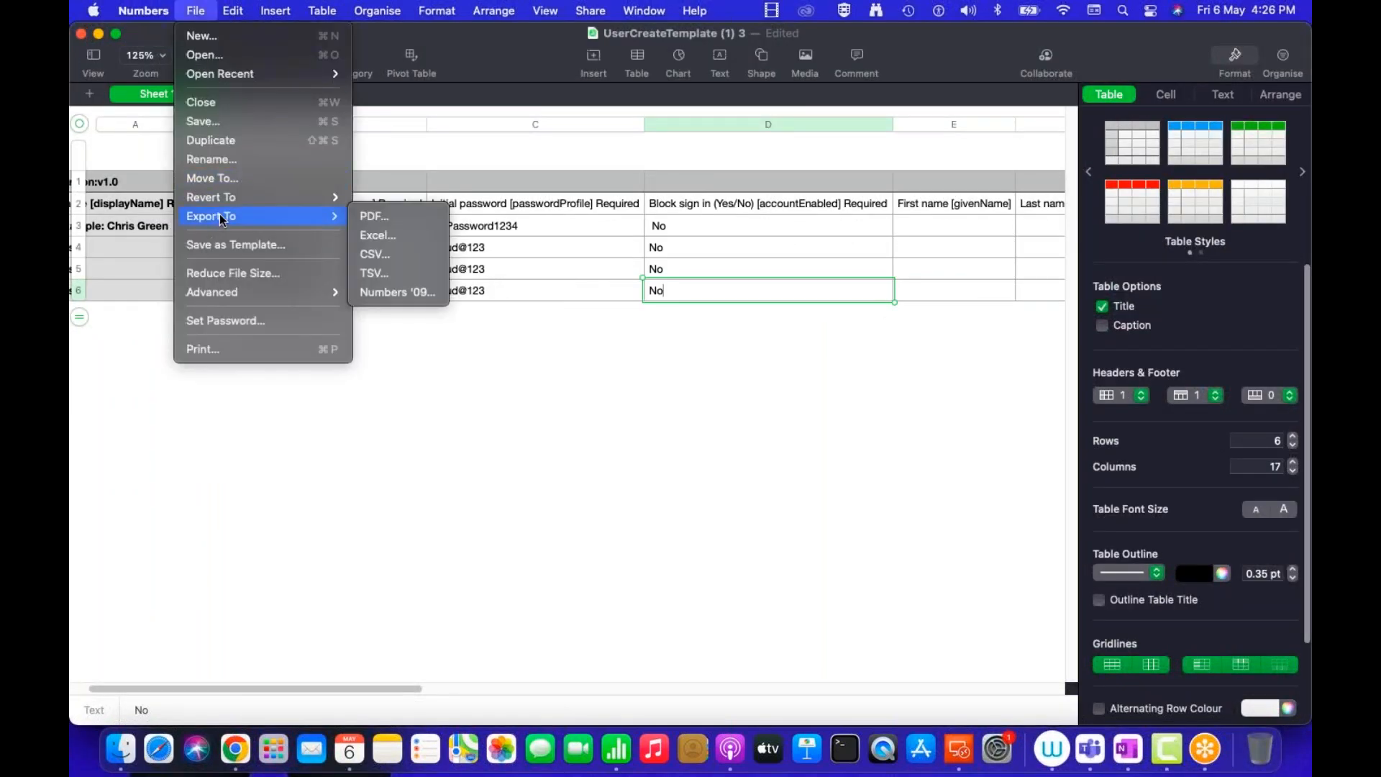
pyautogui.click(372, 256)
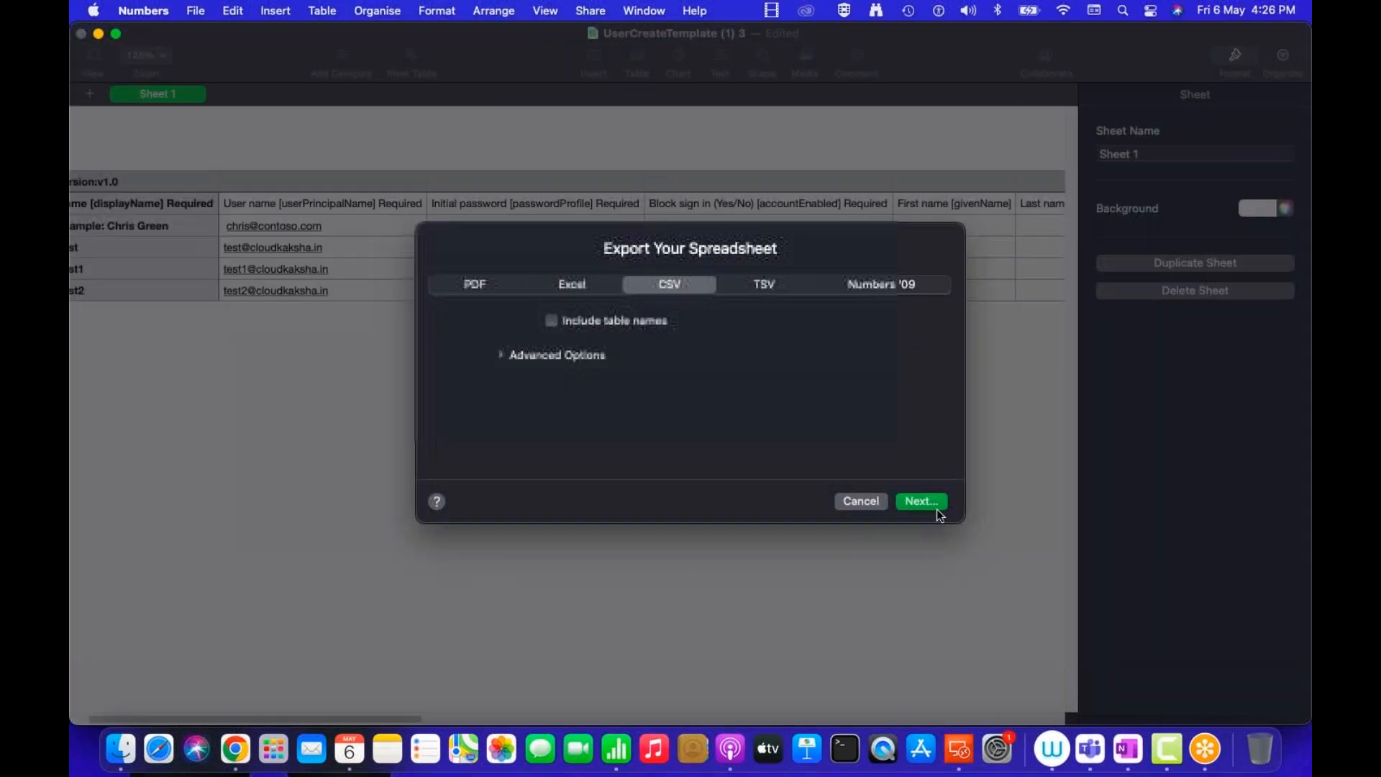
pyautogui.click(928, 502)
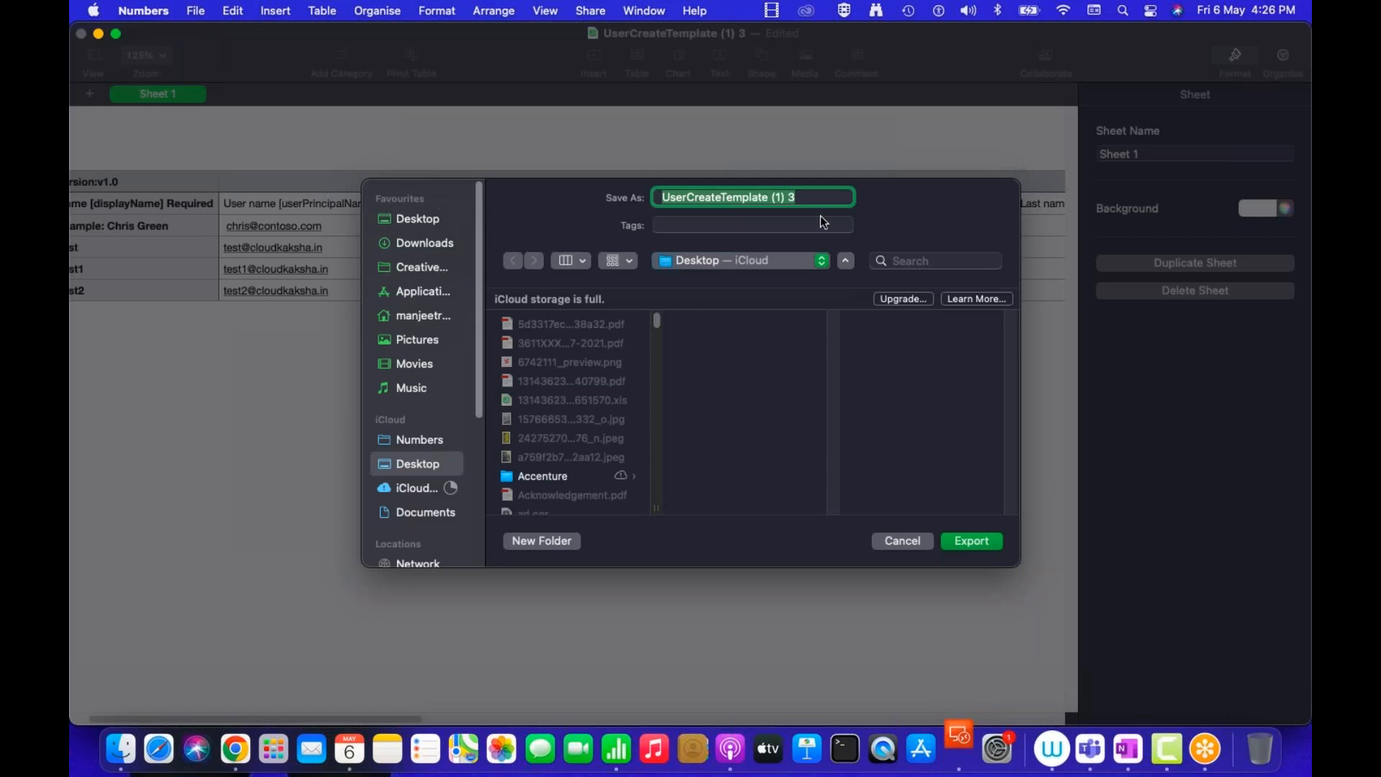
pyautogui.write('bulk')
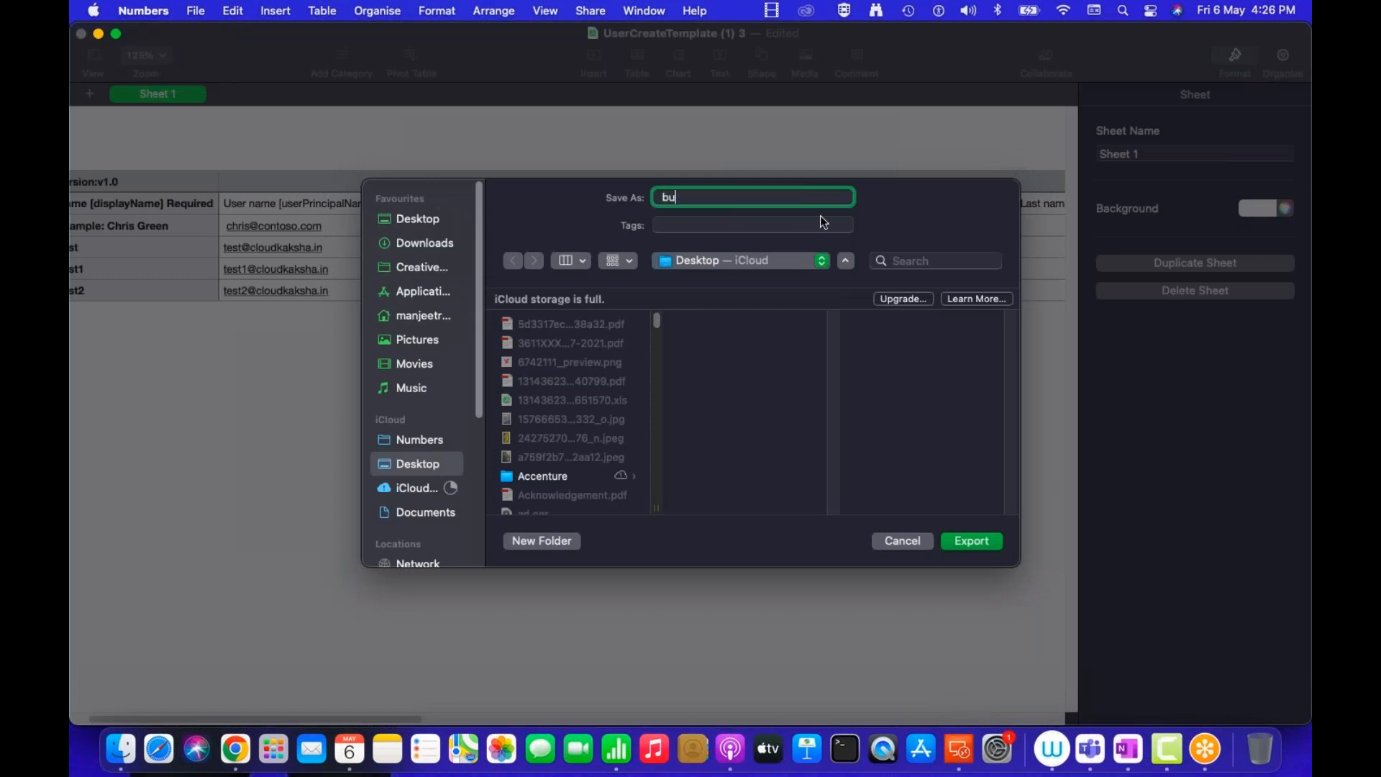
pyautogui.write('ad-users')
pyautogui.click(972, 541)
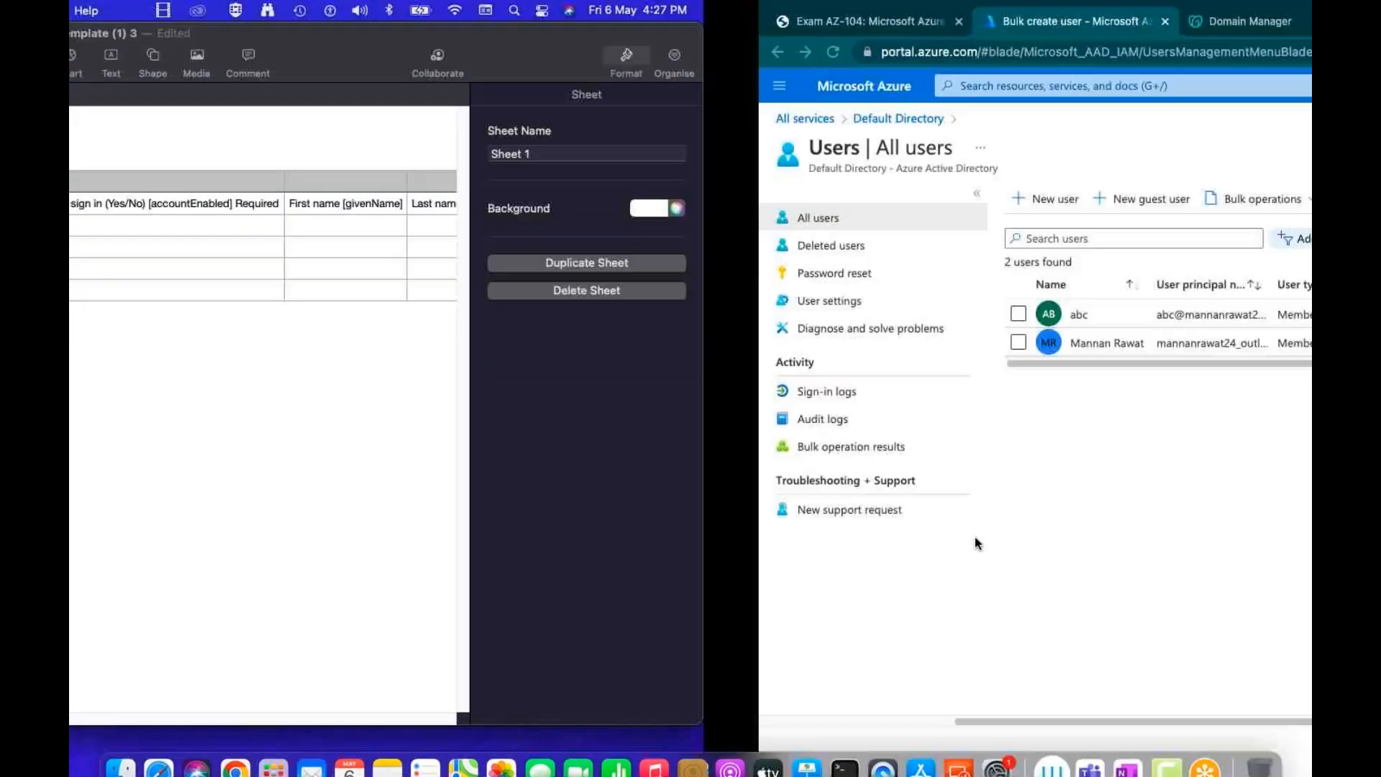
pyautogui.click(573, 199)
# Bulk-create users from bulkad-users.csv, then close the panel once it reports Succeeded
pyautogui.click(558, 225)
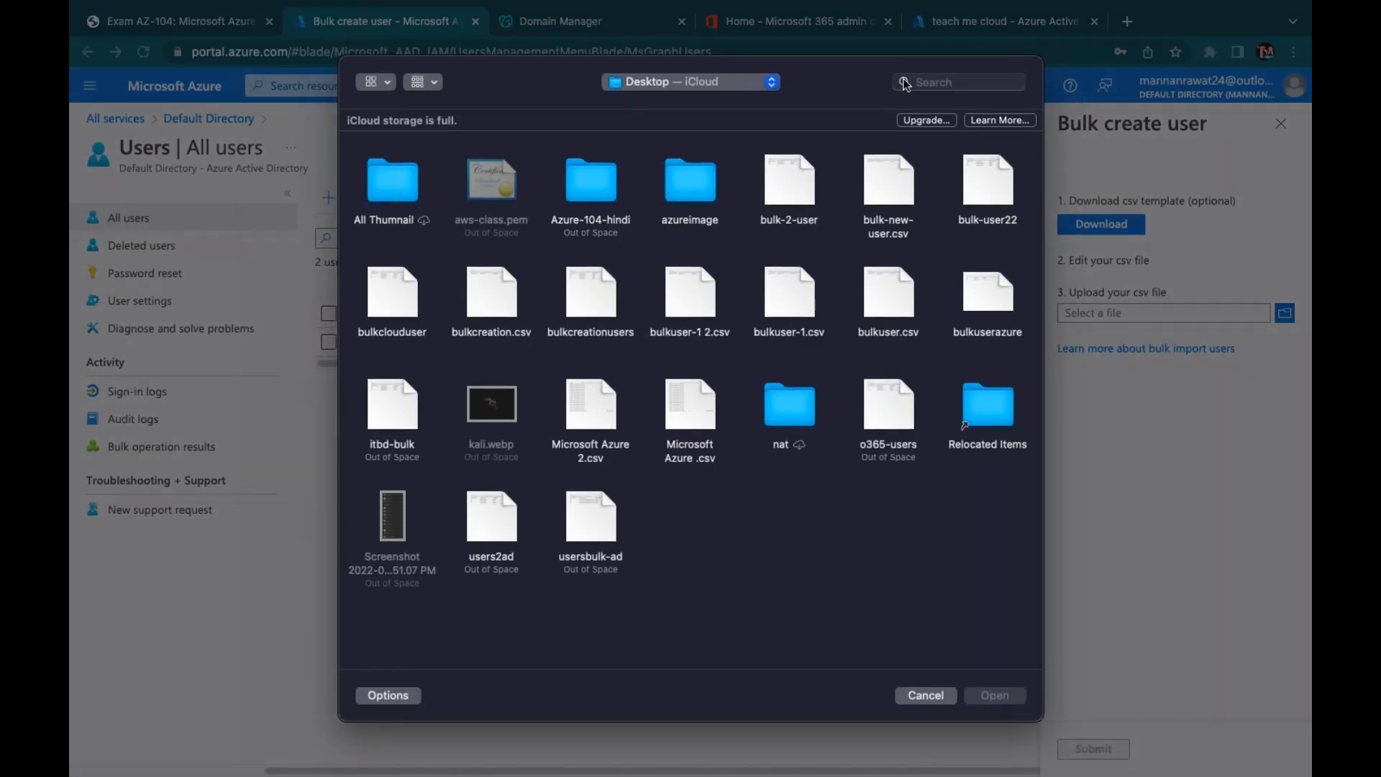
pyautogui.click(934, 83)
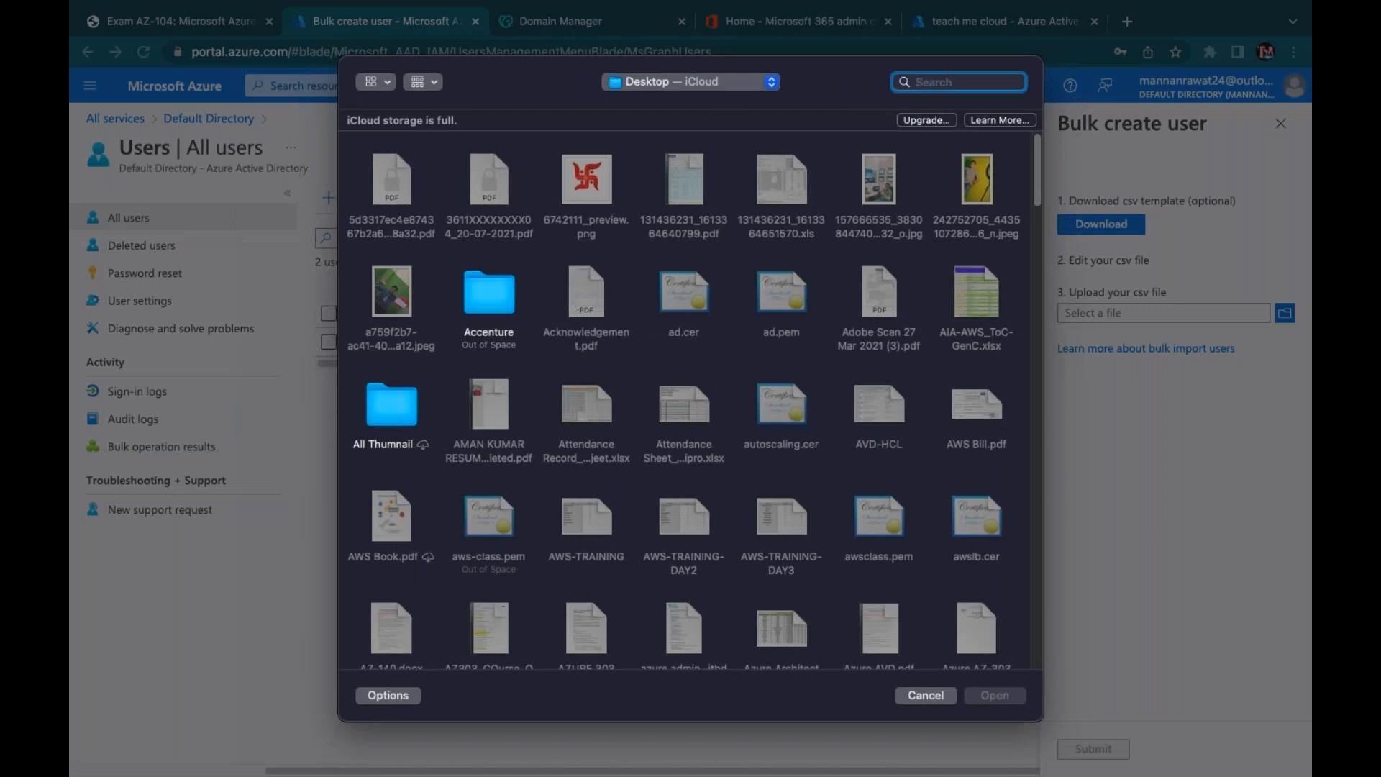
pyautogui.write('bulk')
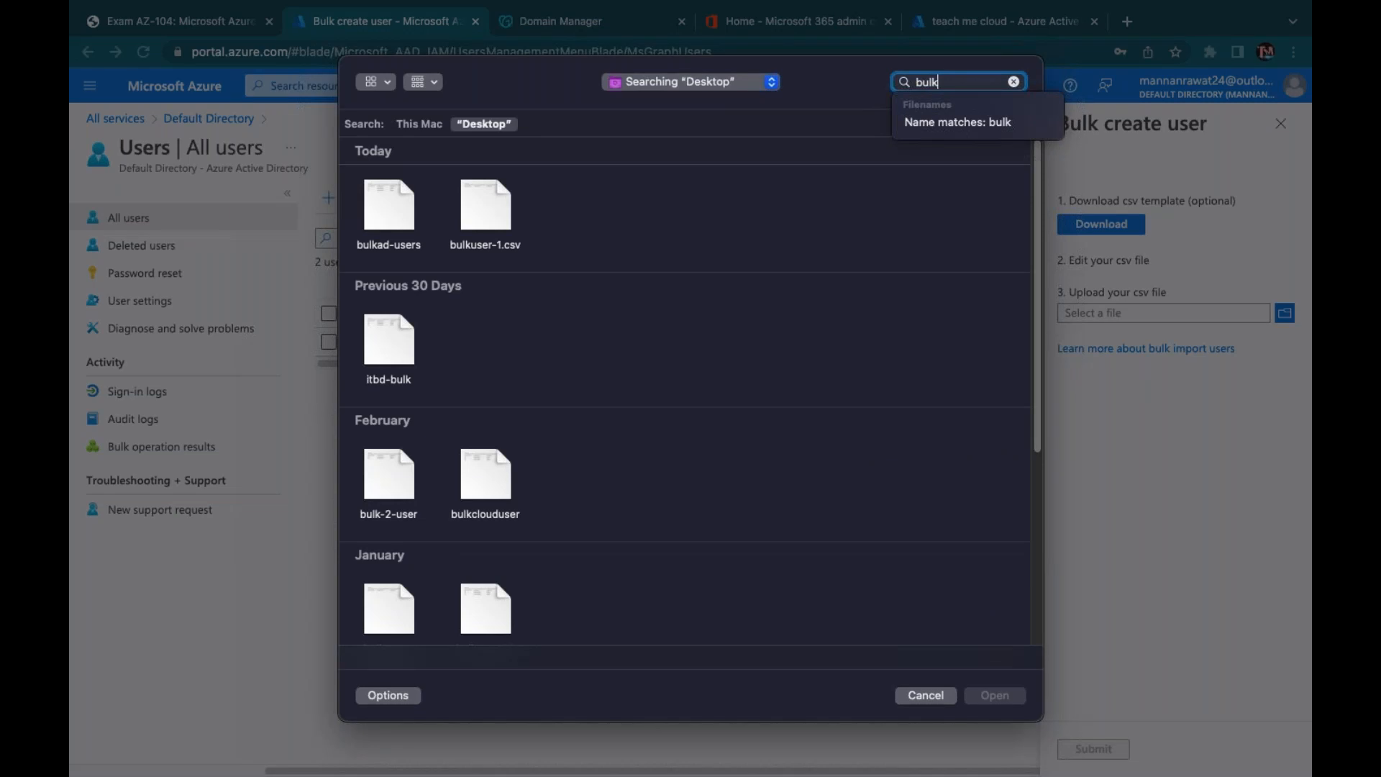
pyautogui.click(390, 192)
pyautogui.click(994, 695)
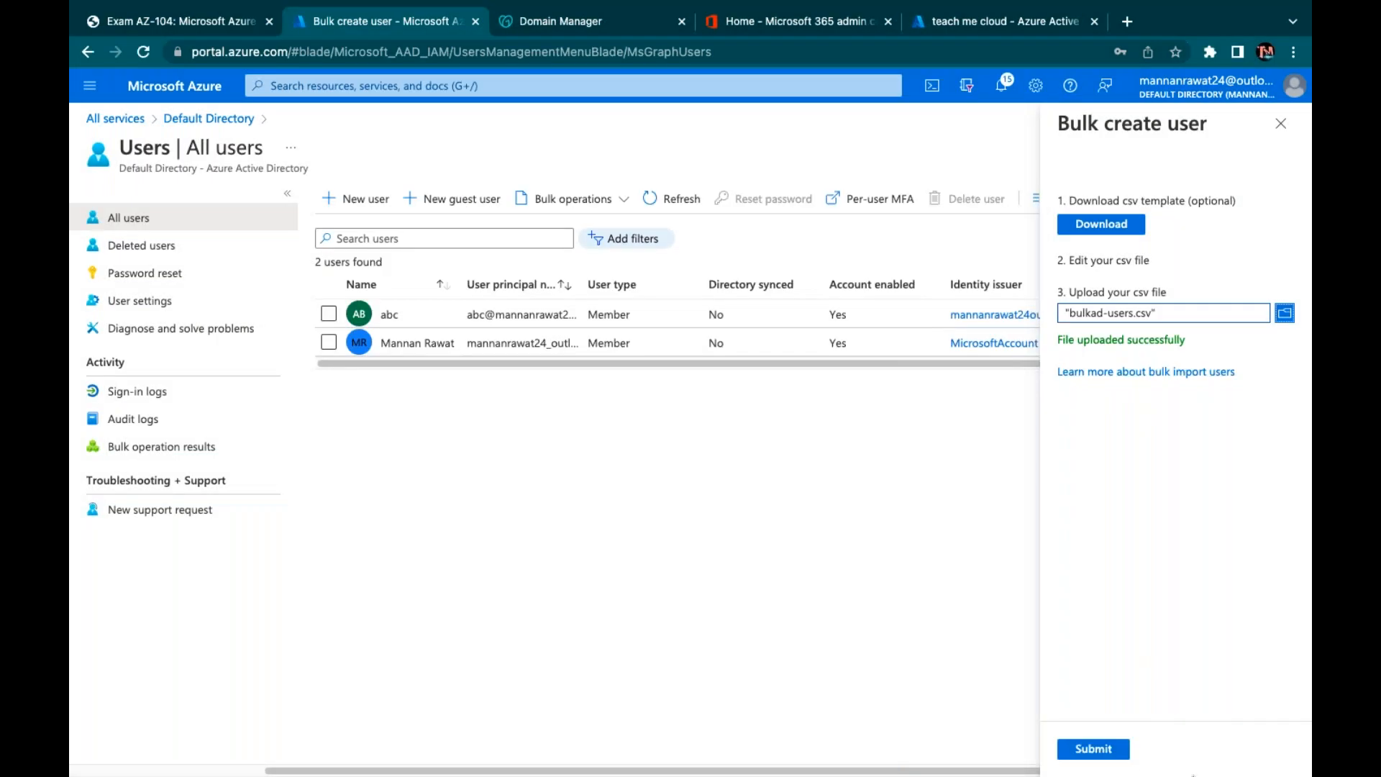
pyautogui.click(1119, 751)
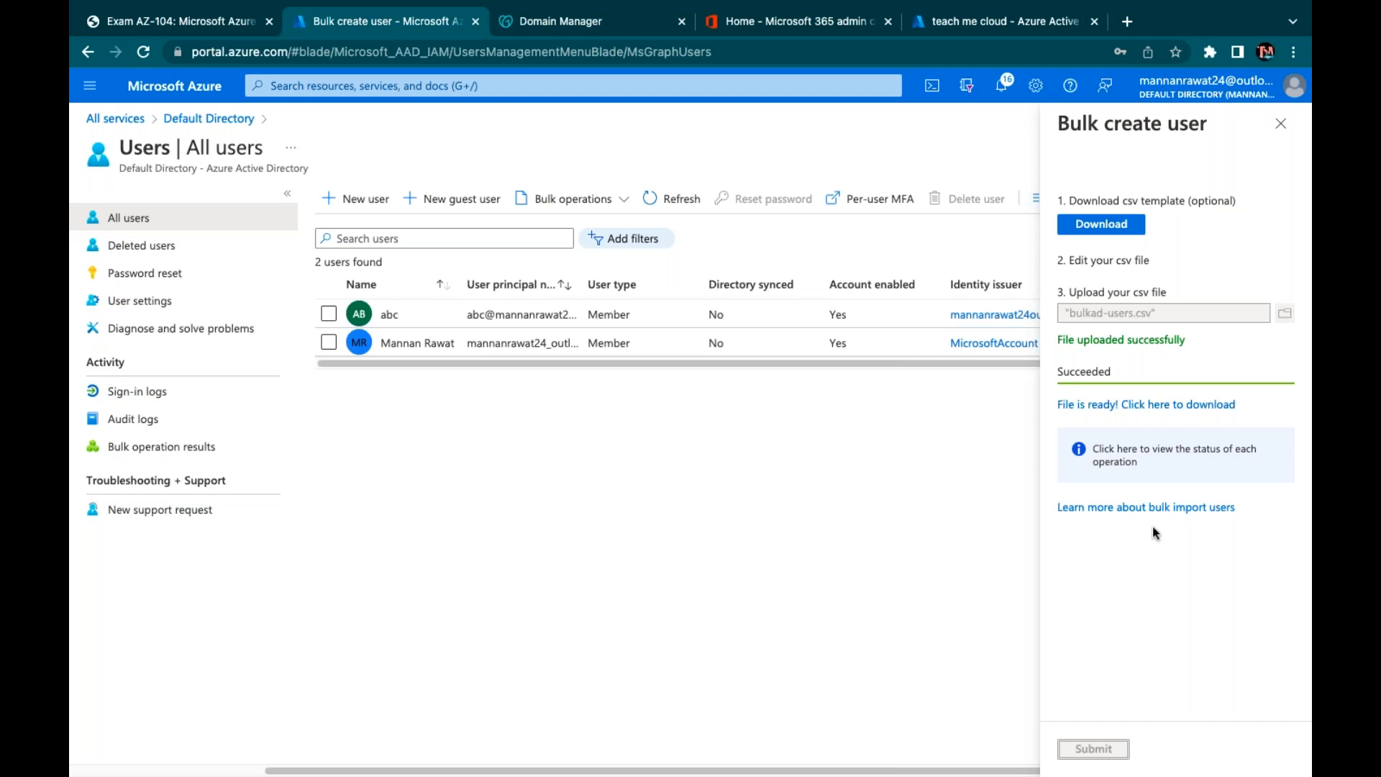
pyautogui.click(1282, 124)
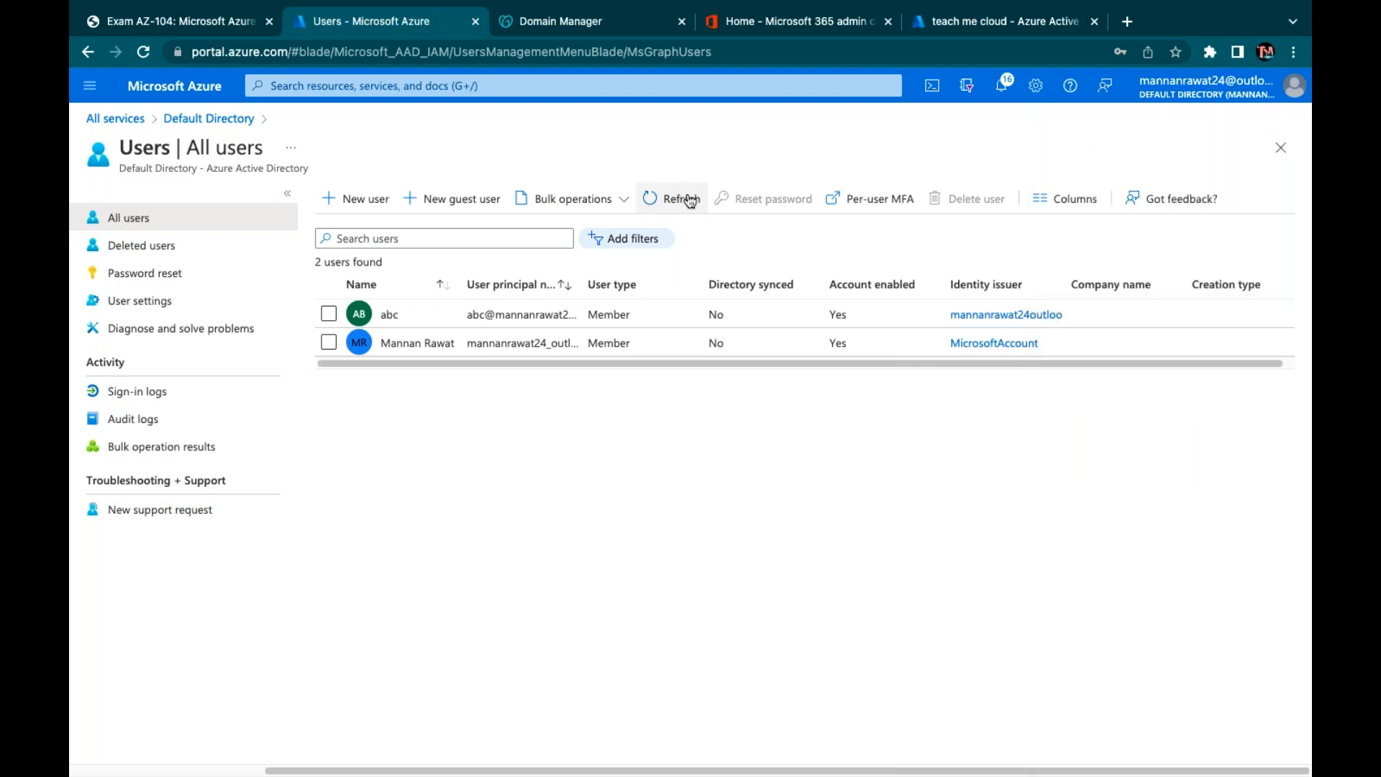
# Refresh All users so Test, Test1 and Test2 appear, five users in total
pyautogui.click(669, 210)
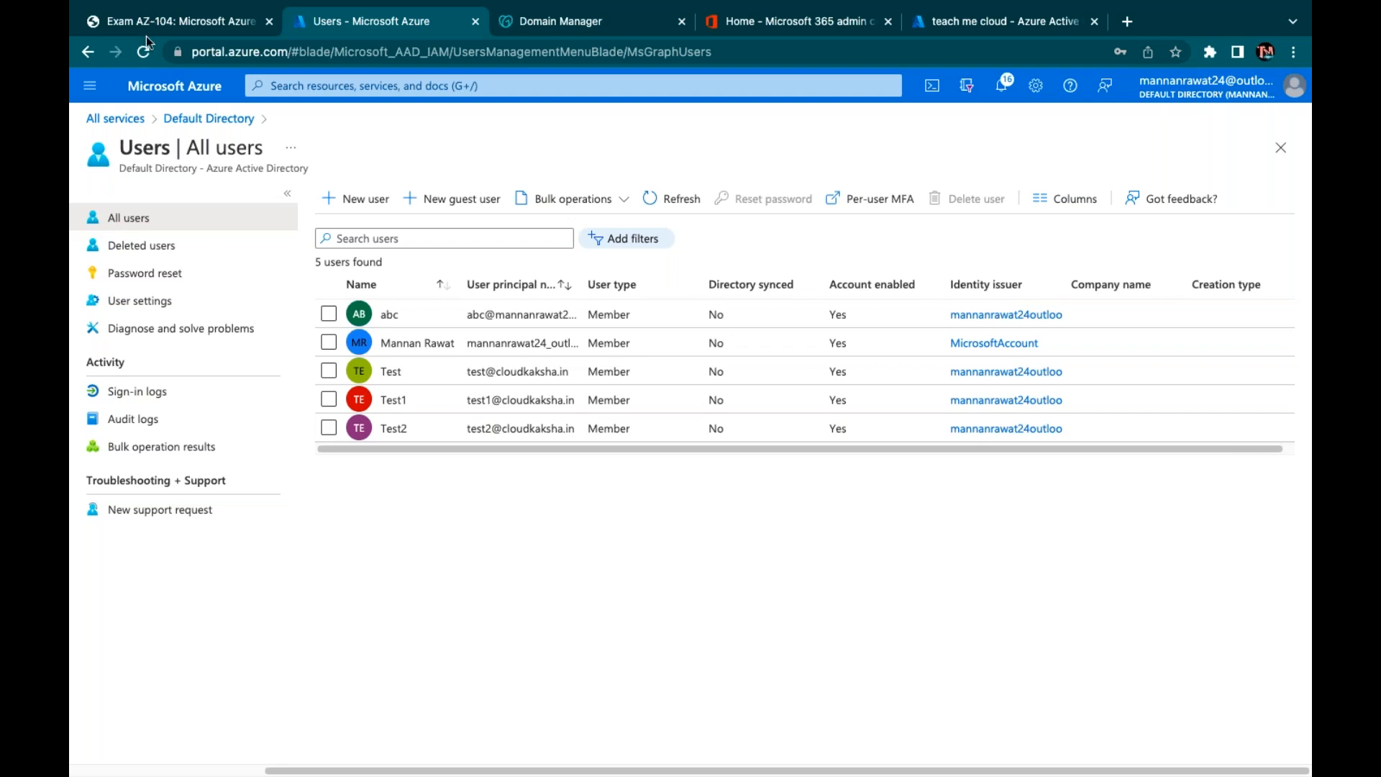
# In the AZ-104 outline, highlight the user/group properties, bulk updates and guest accounts skills
pyautogui.moveTo(152, 41)
pyautogui.click(170, 65)
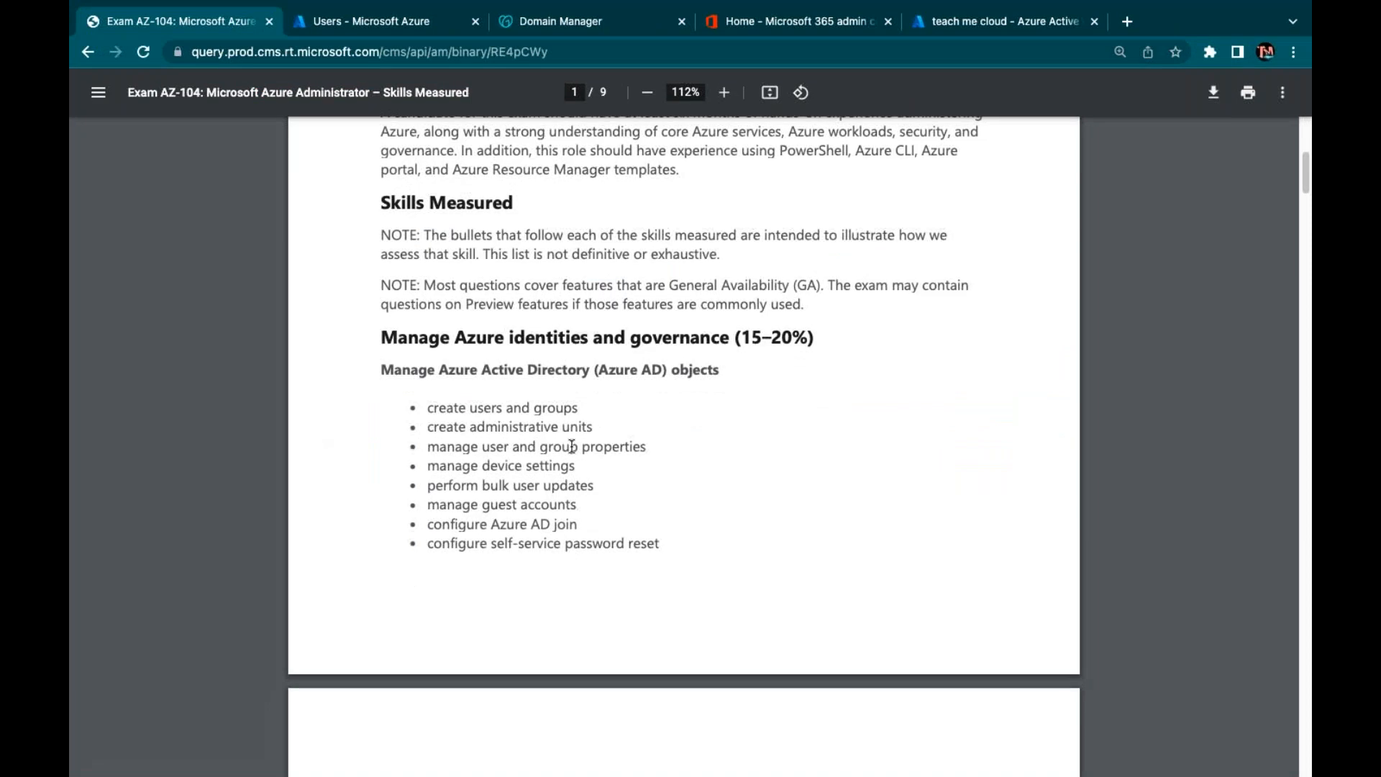
pyautogui.moveTo(559, 446); pyautogui.dragTo(507, 447)
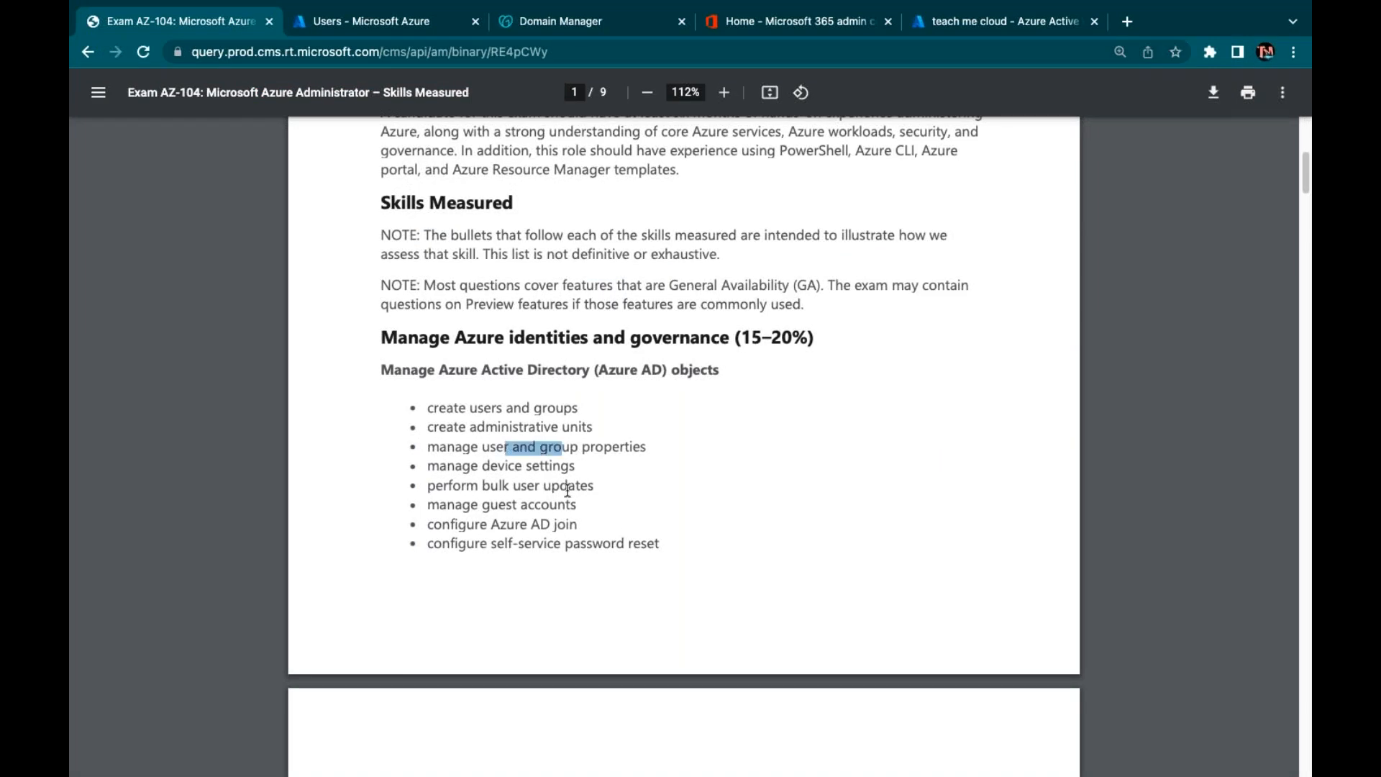
pyautogui.moveTo(568, 487); pyautogui.dragTo(471, 489)
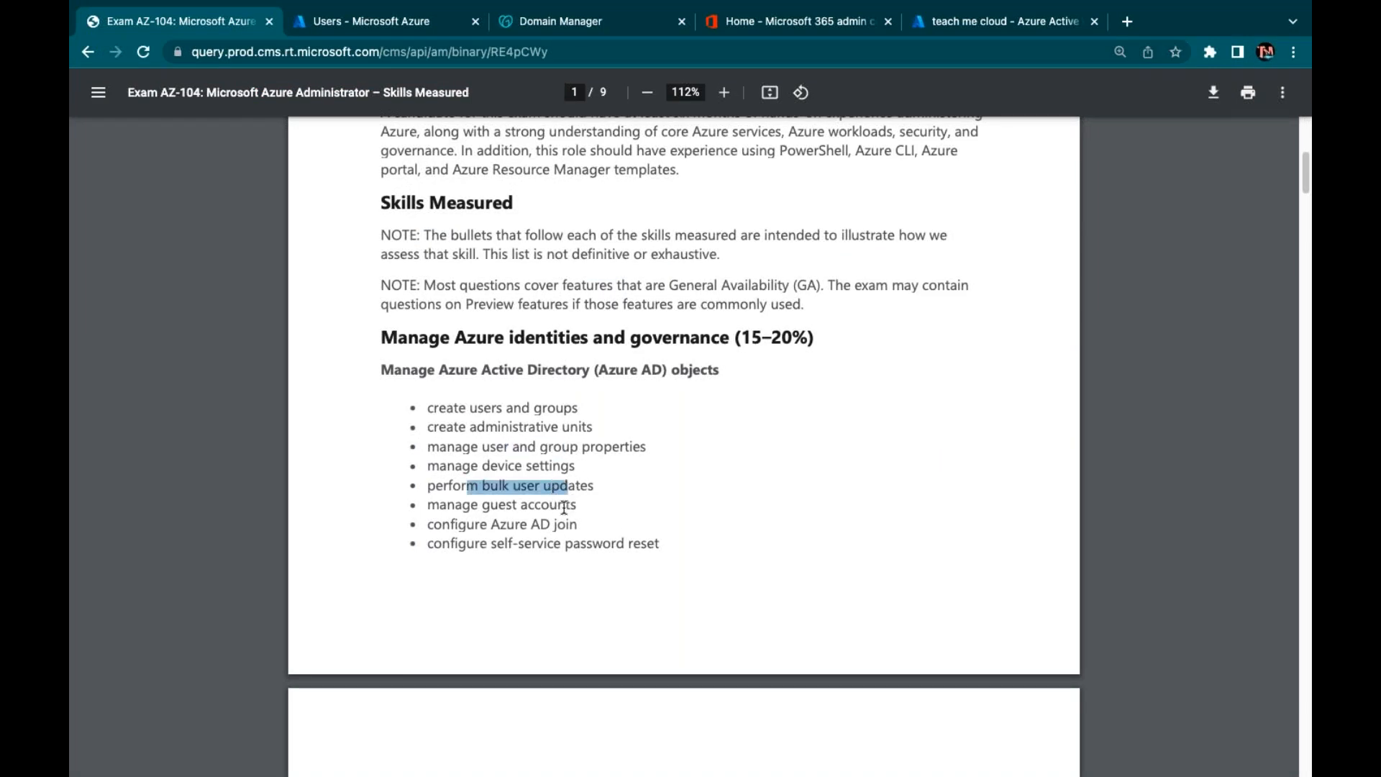
pyautogui.click(512, 507)
pyautogui.moveTo(565, 506); pyautogui.dragTo(468, 504)
pyautogui.click(602, 492)
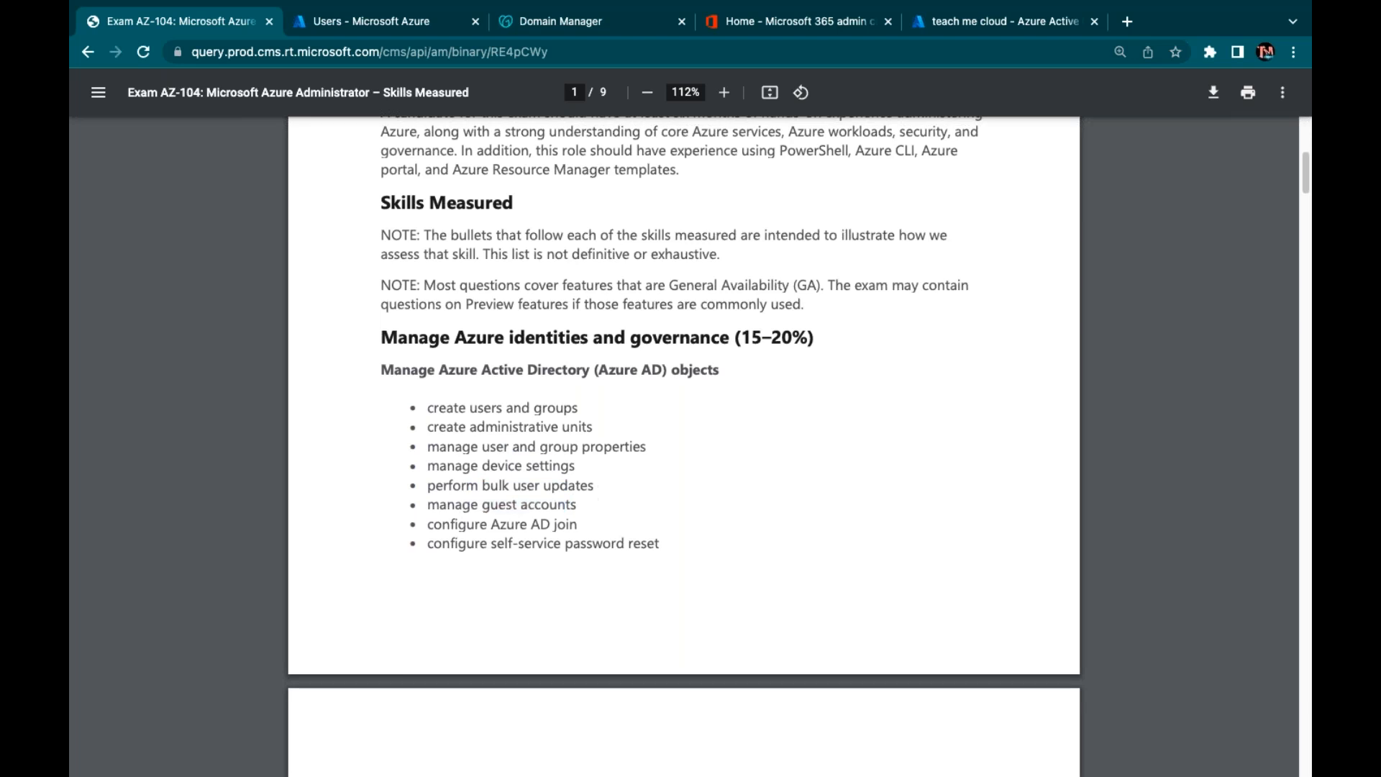
pyautogui.moveTo(611, 447); pyautogui.dragTo(438, 447)
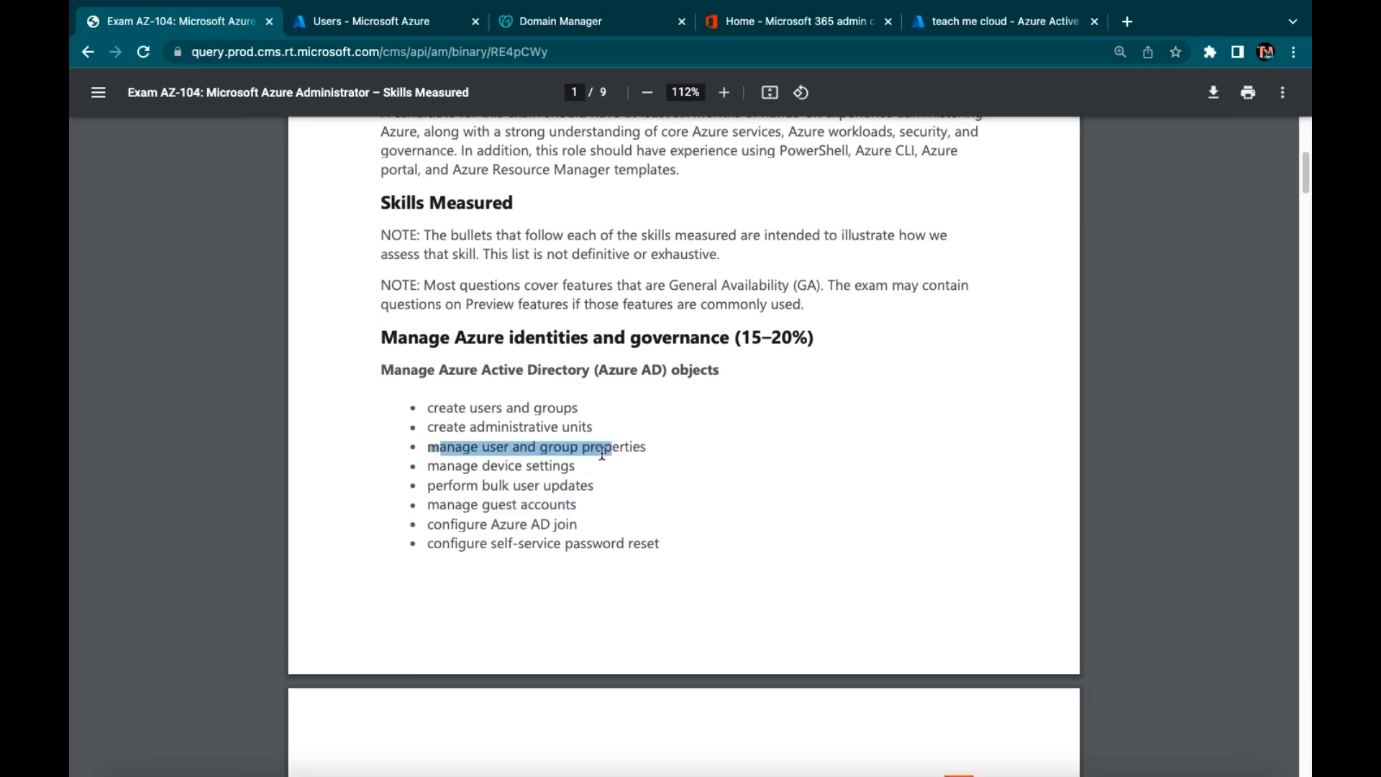
pyautogui.click(656, 449)
pyautogui.moveTo(598, 431); pyautogui.dragTo(493, 405)
pyautogui.click(734, 468)
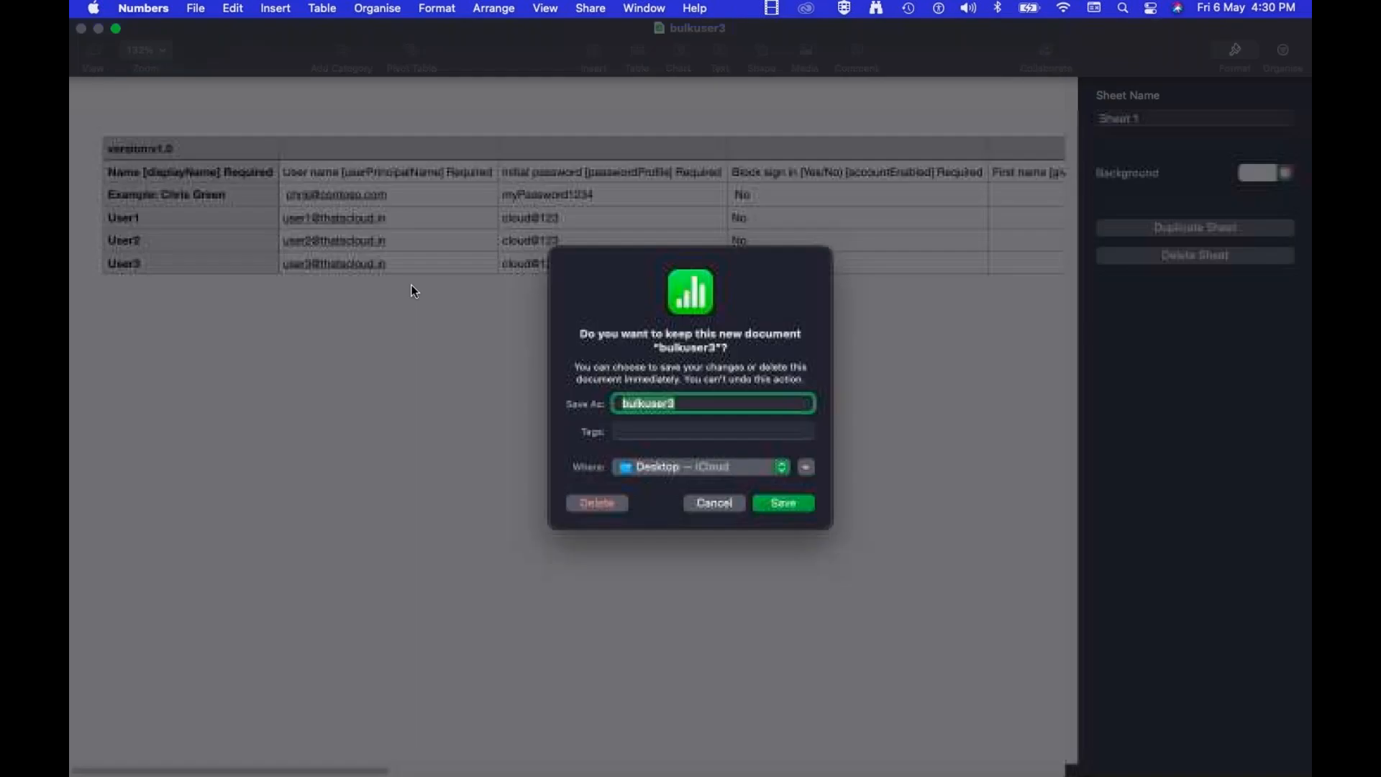
# Close bulkuser3 without keeping it, minimize the template, and return to Azure's All users list
pyautogui.click(712, 502)
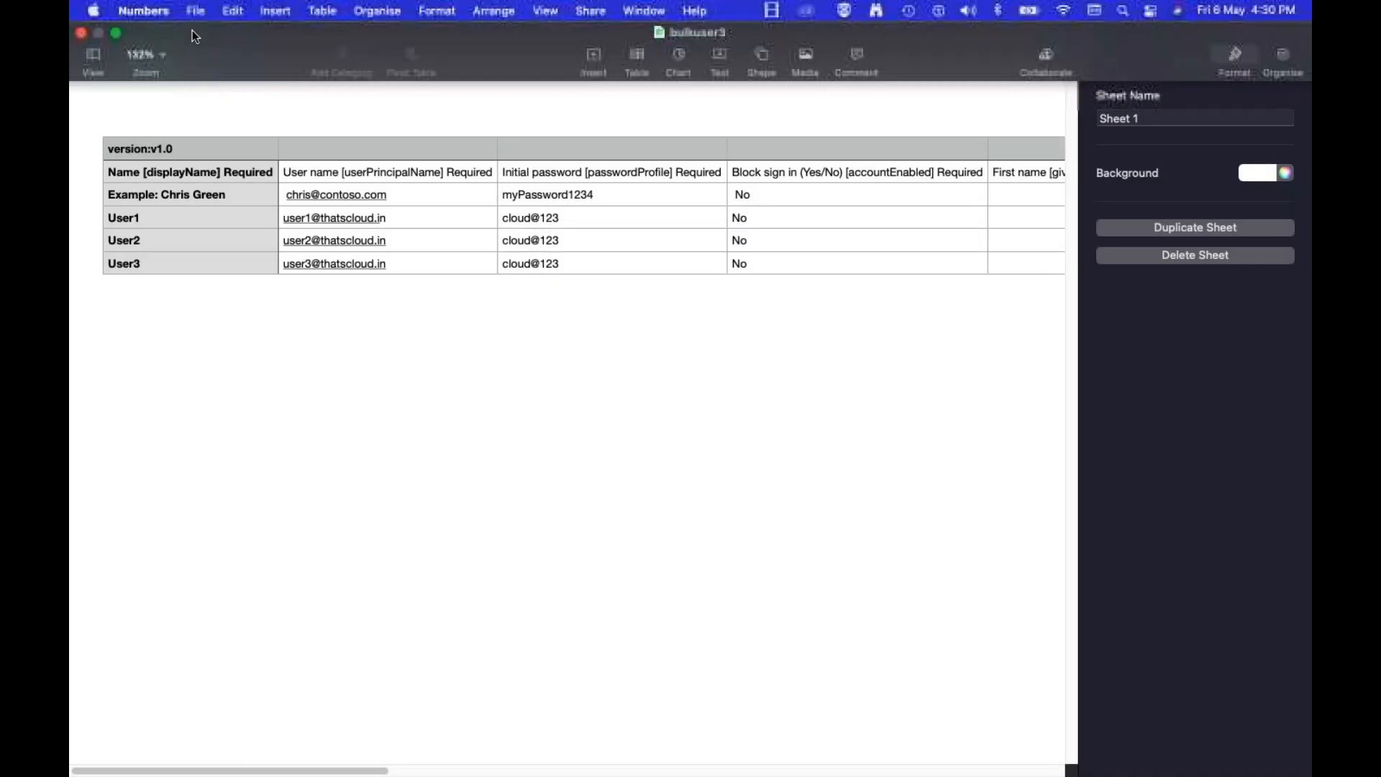
pyautogui.click(116, 33)
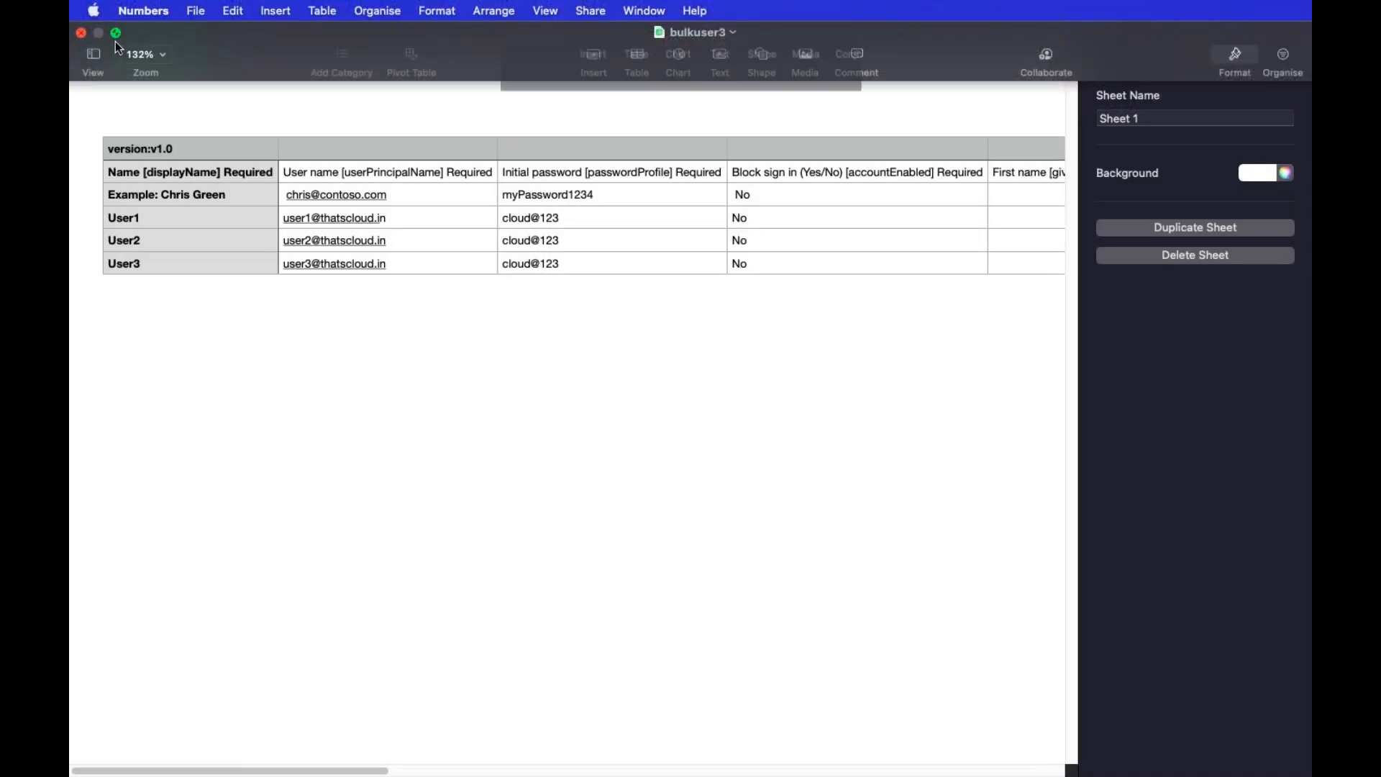
pyautogui.click(99, 33)
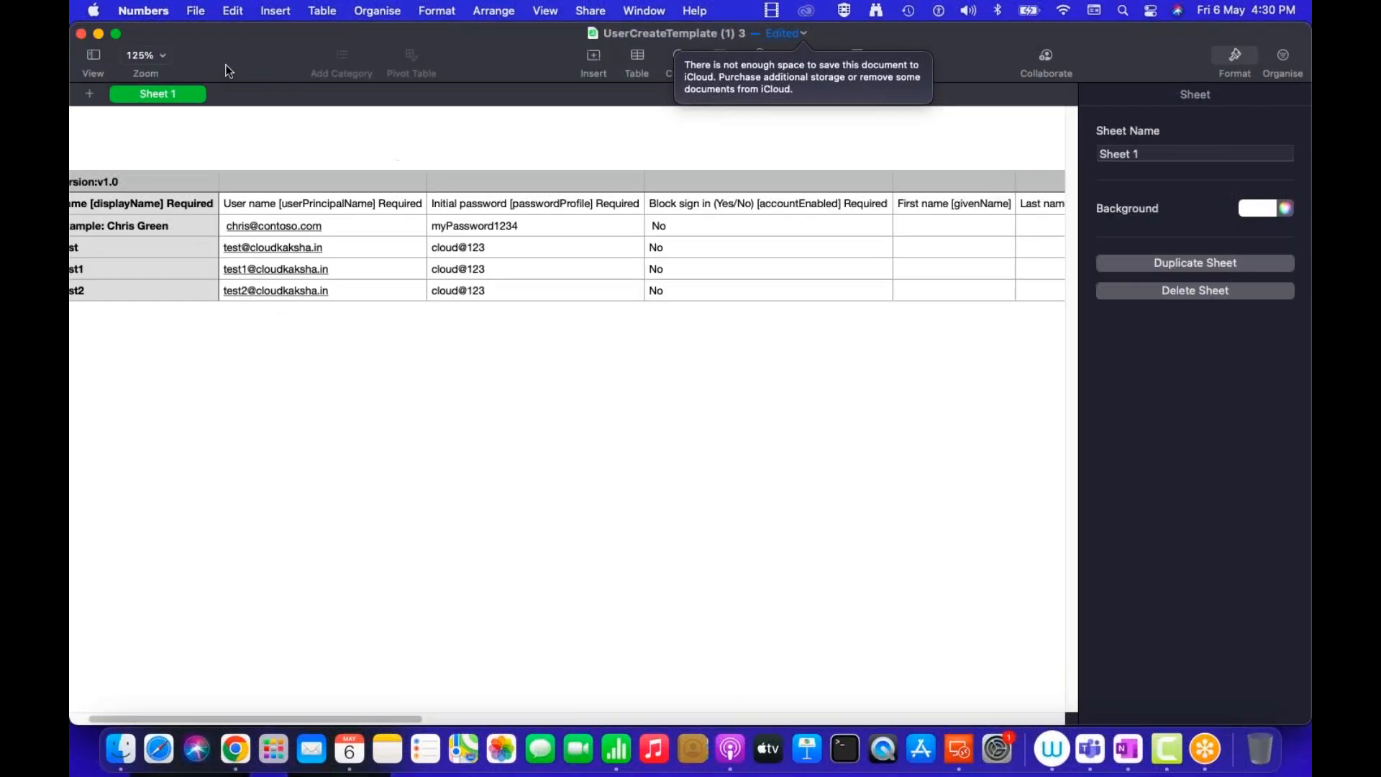
pyautogui.click(98, 34)
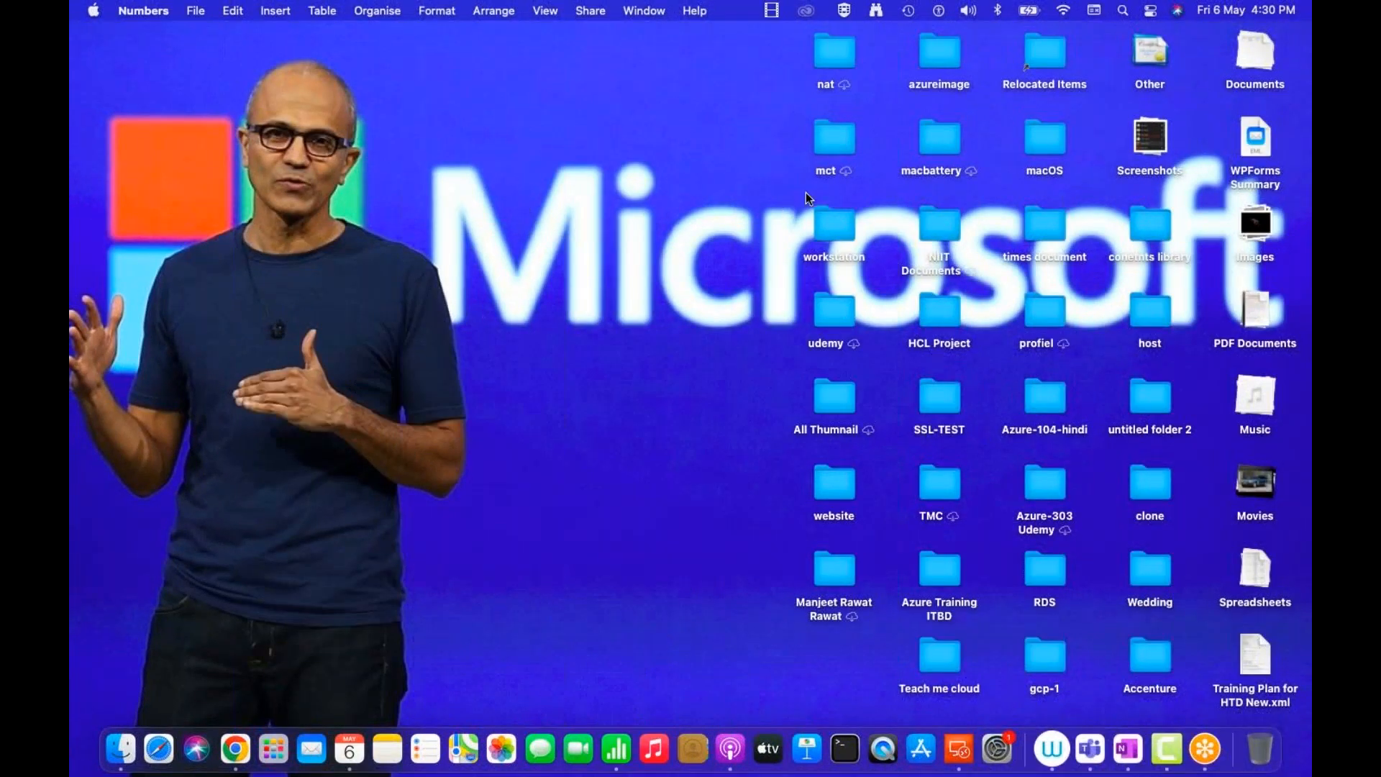
pyautogui.hotkey('ctrl', 'Right')
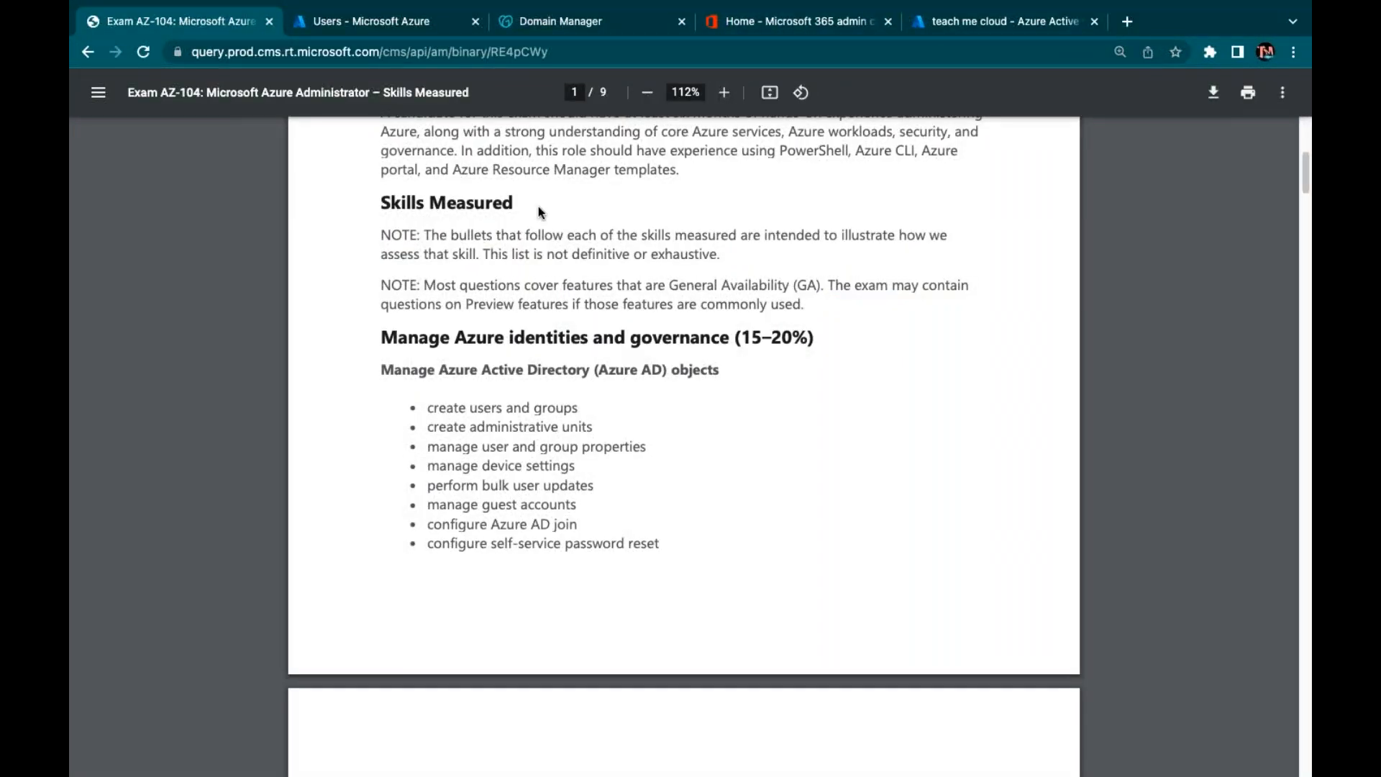
pyautogui.click(396, 23)
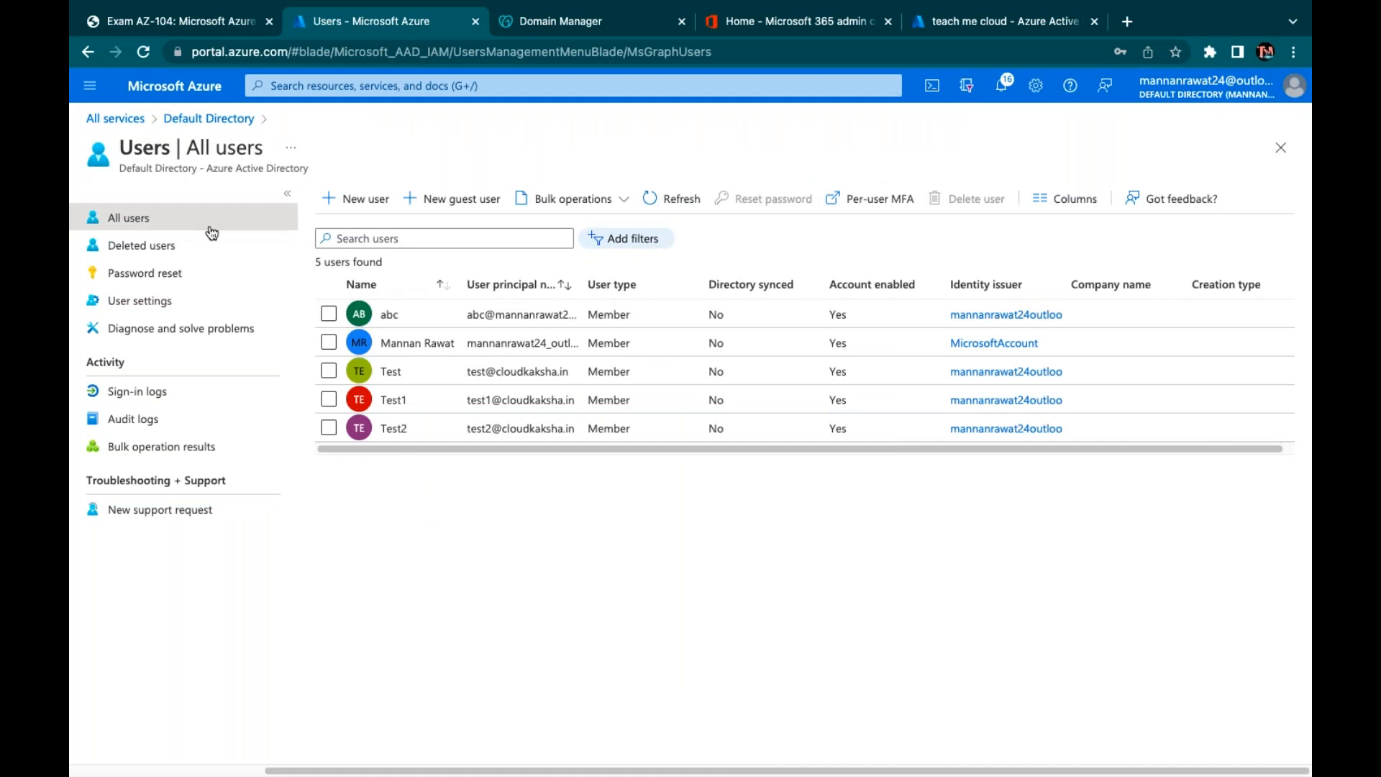
# Go to the Default Directory's groups list and start a new group
pyautogui.click(234, 124)
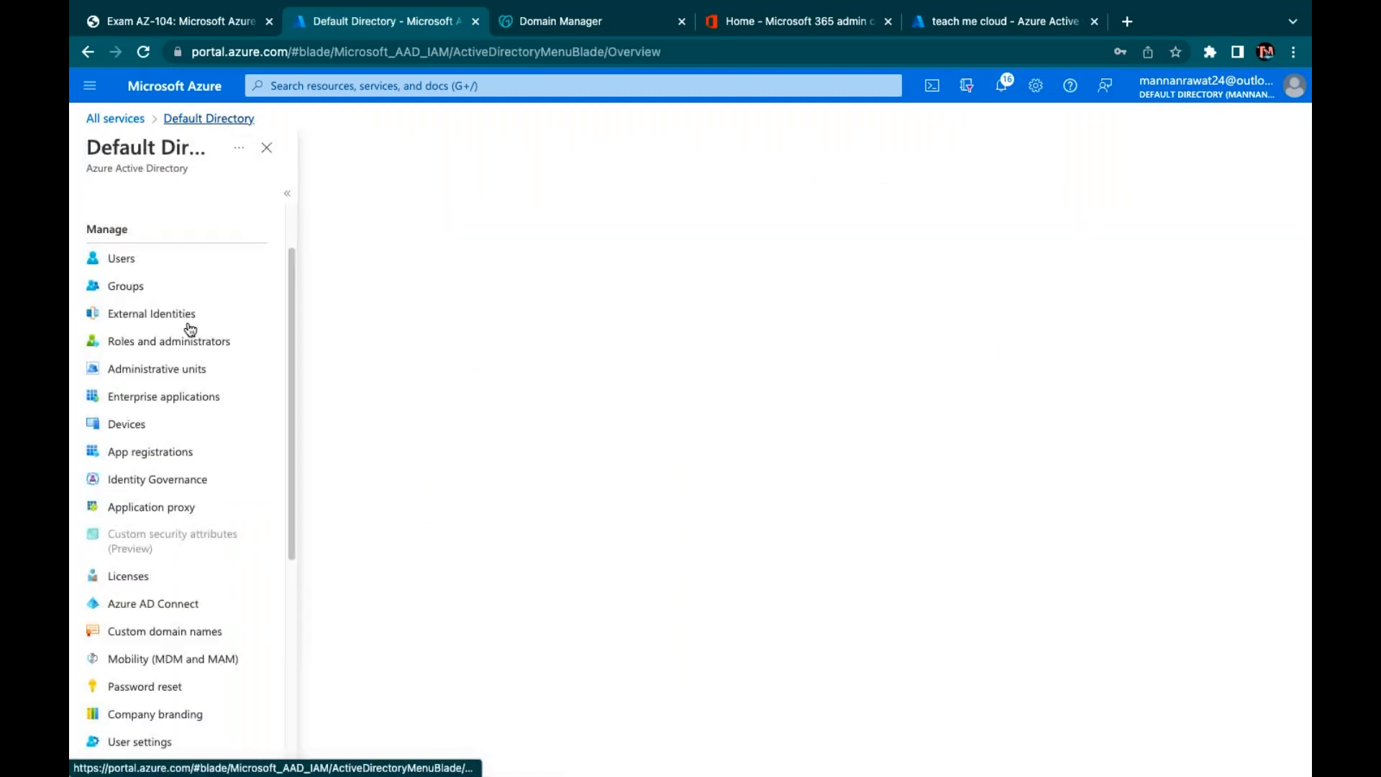
pyautogui.click(128, 286)
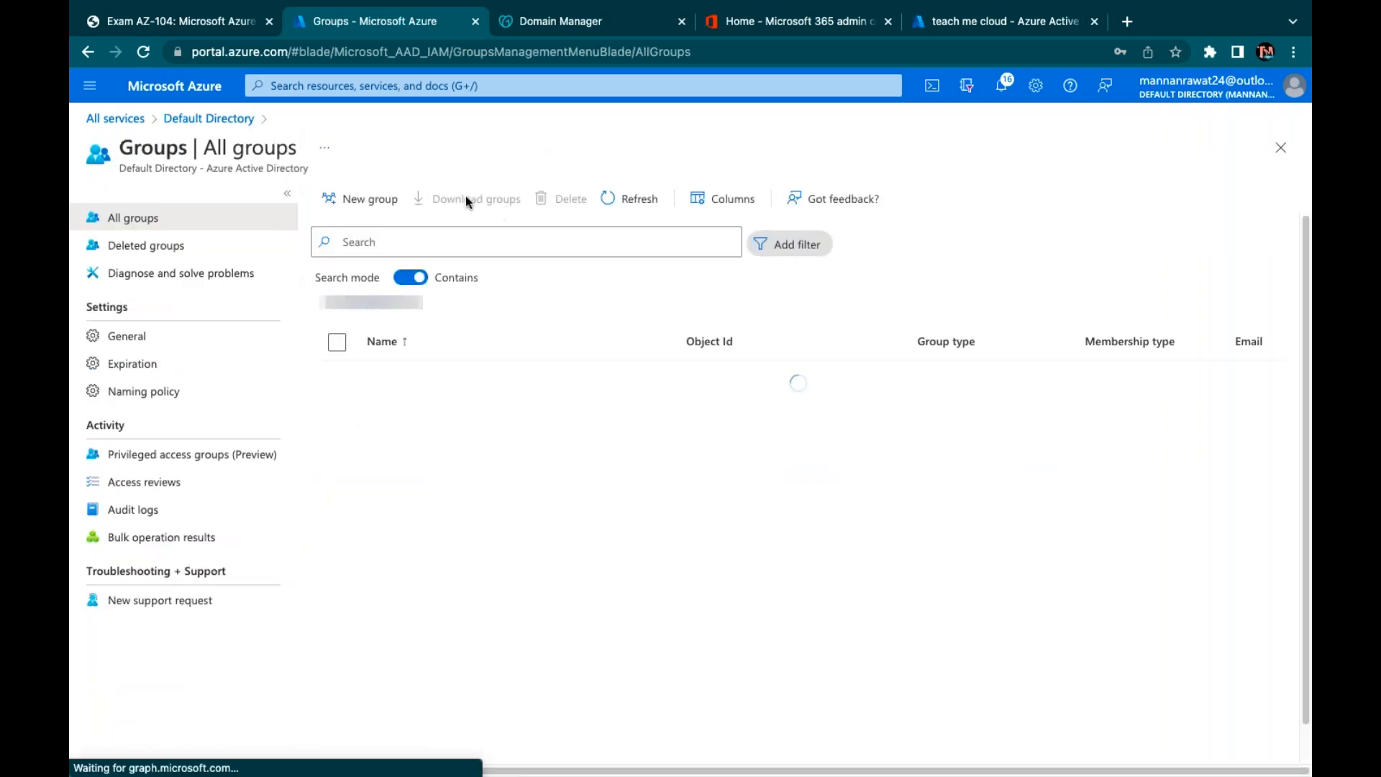
pyautogui.scroll(-10, 447, 532)
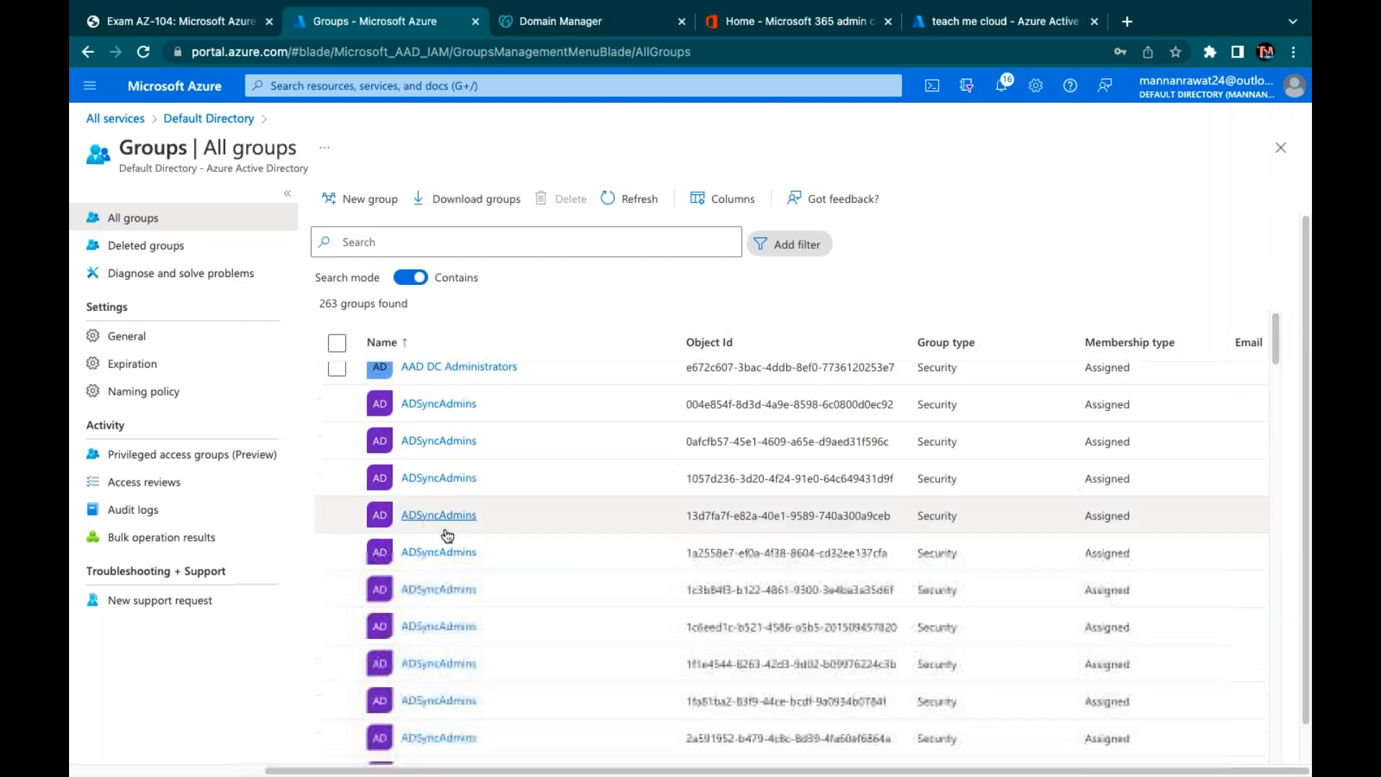
pyautogui.scroll(15, 447, 532)
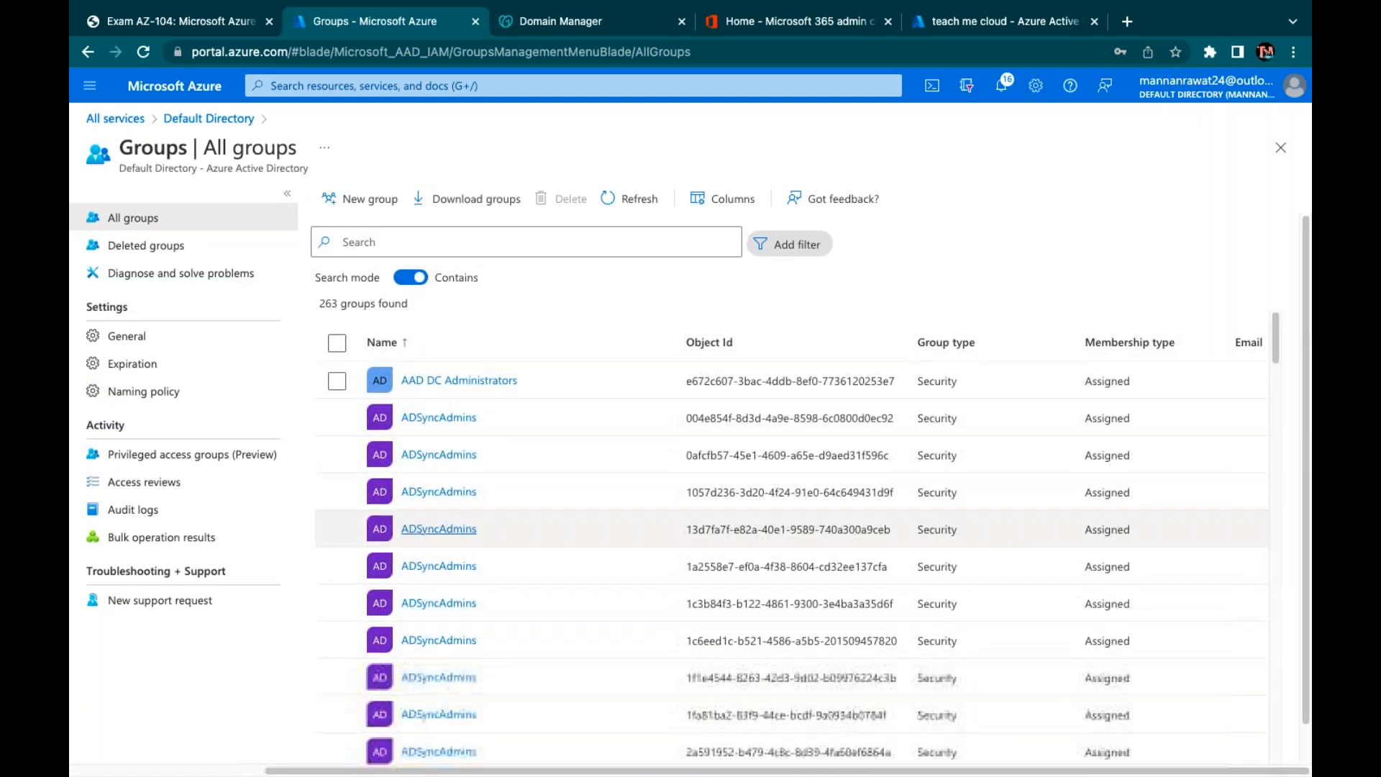
pyautogui.click(368, 213)
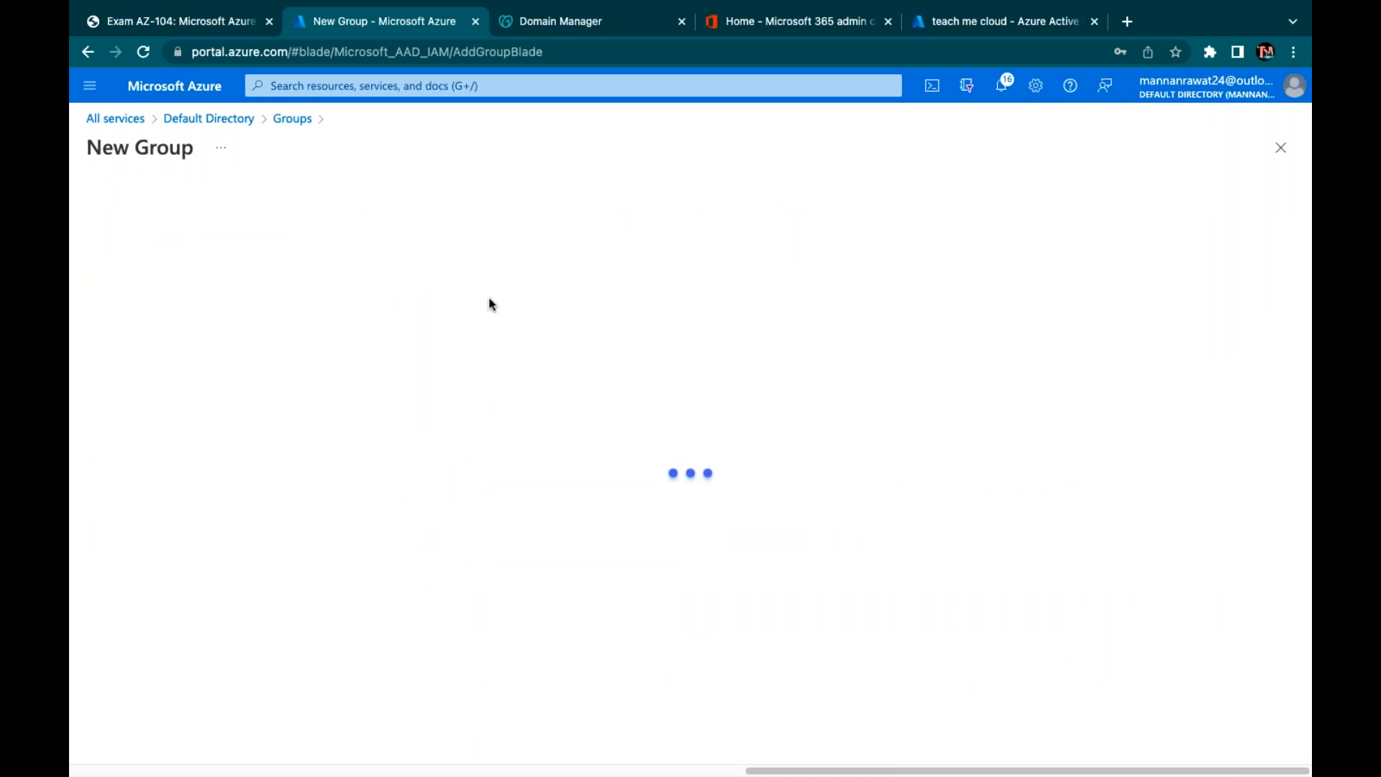
# Set the group type to Security, name it class-Azure, and open the member search
pyautogui.click(218, 237)
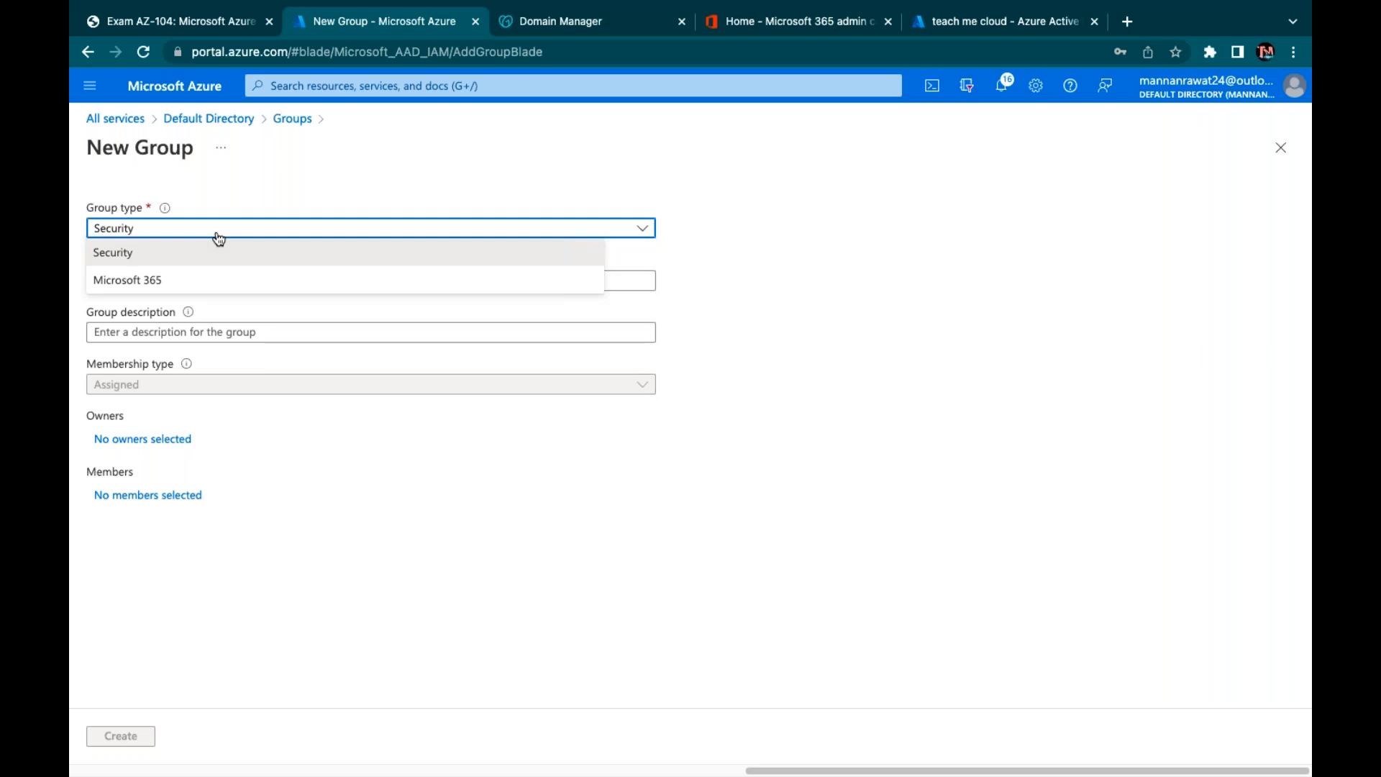
pyautogui.click(137, 252)
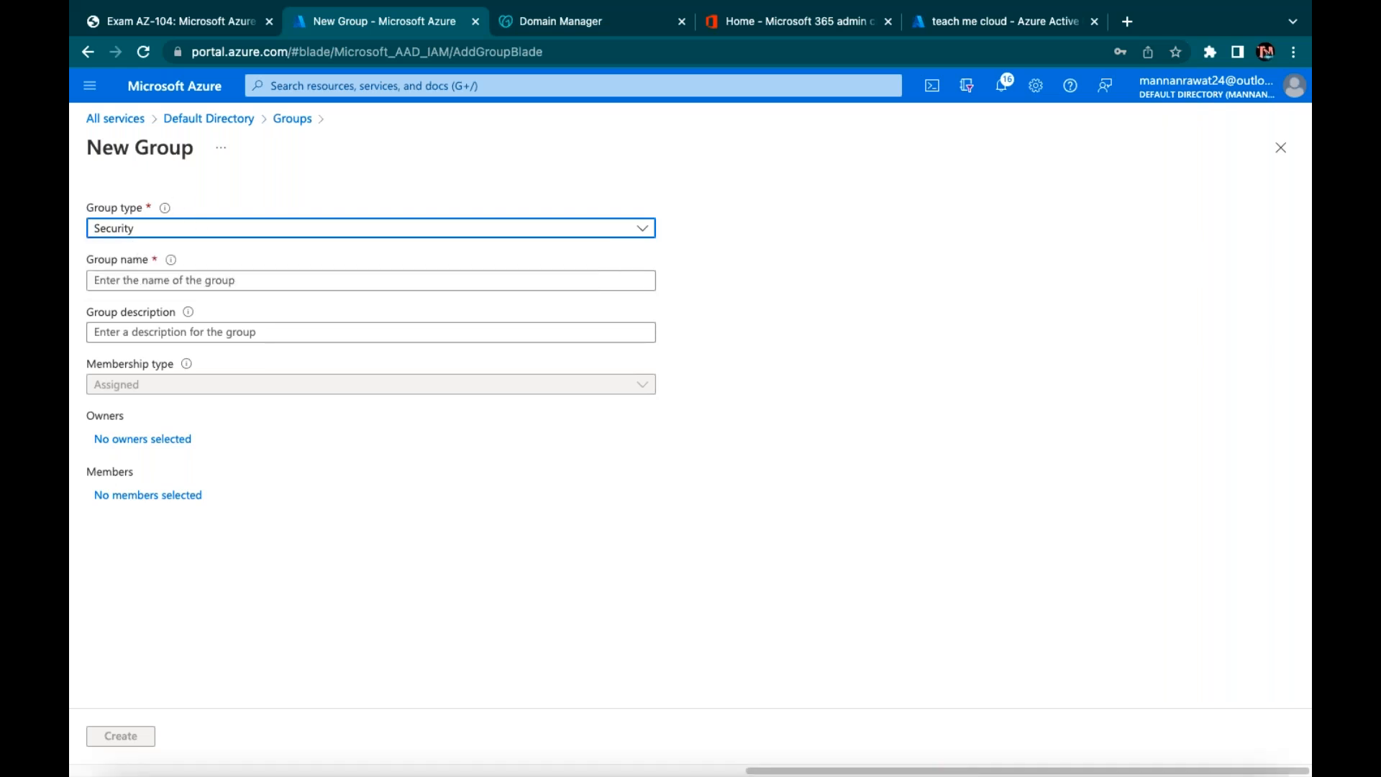
pyautogui.click(157, 228)
pyautogui.click(169, 286)
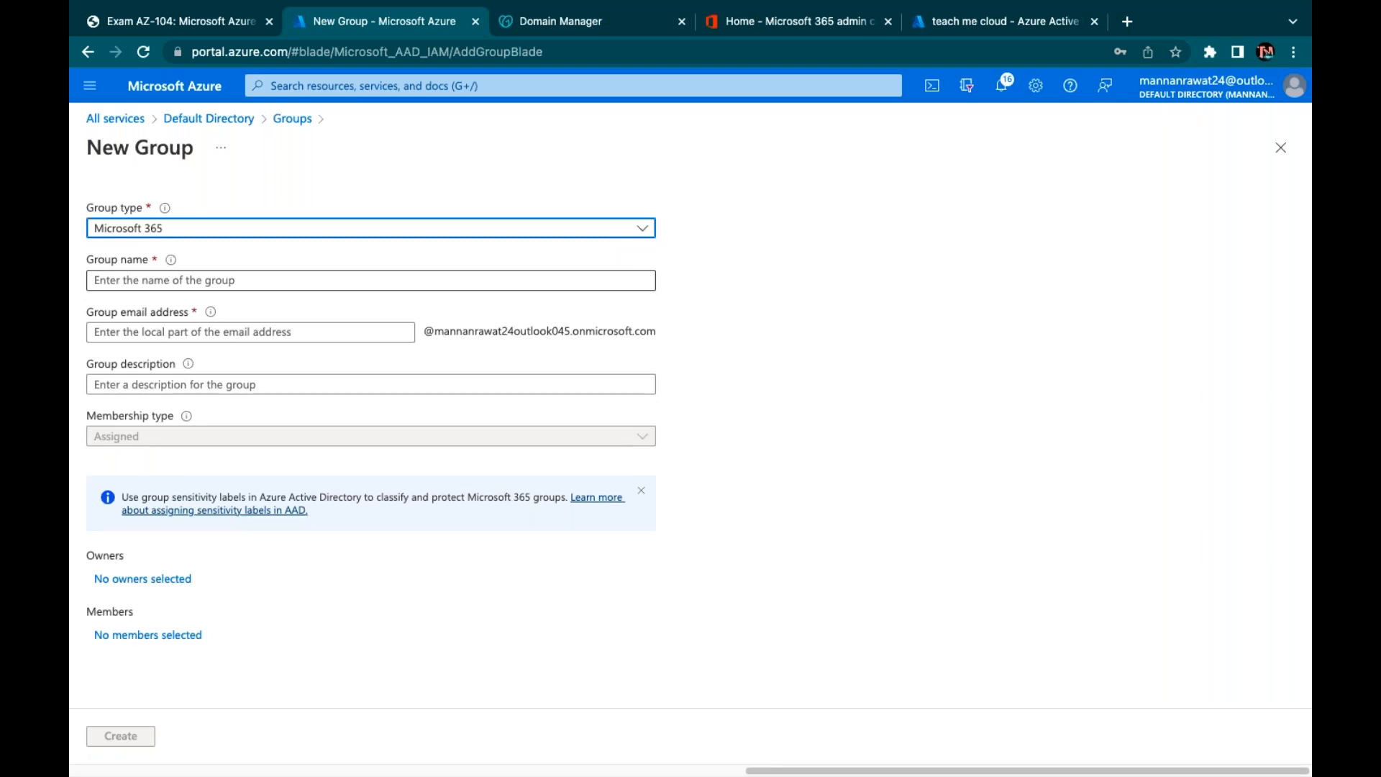
pyautogui.click(371, 228)
pyautogui.click(170, 256)
pyautogui.click(191, 281)
pyautogui.write('cla')
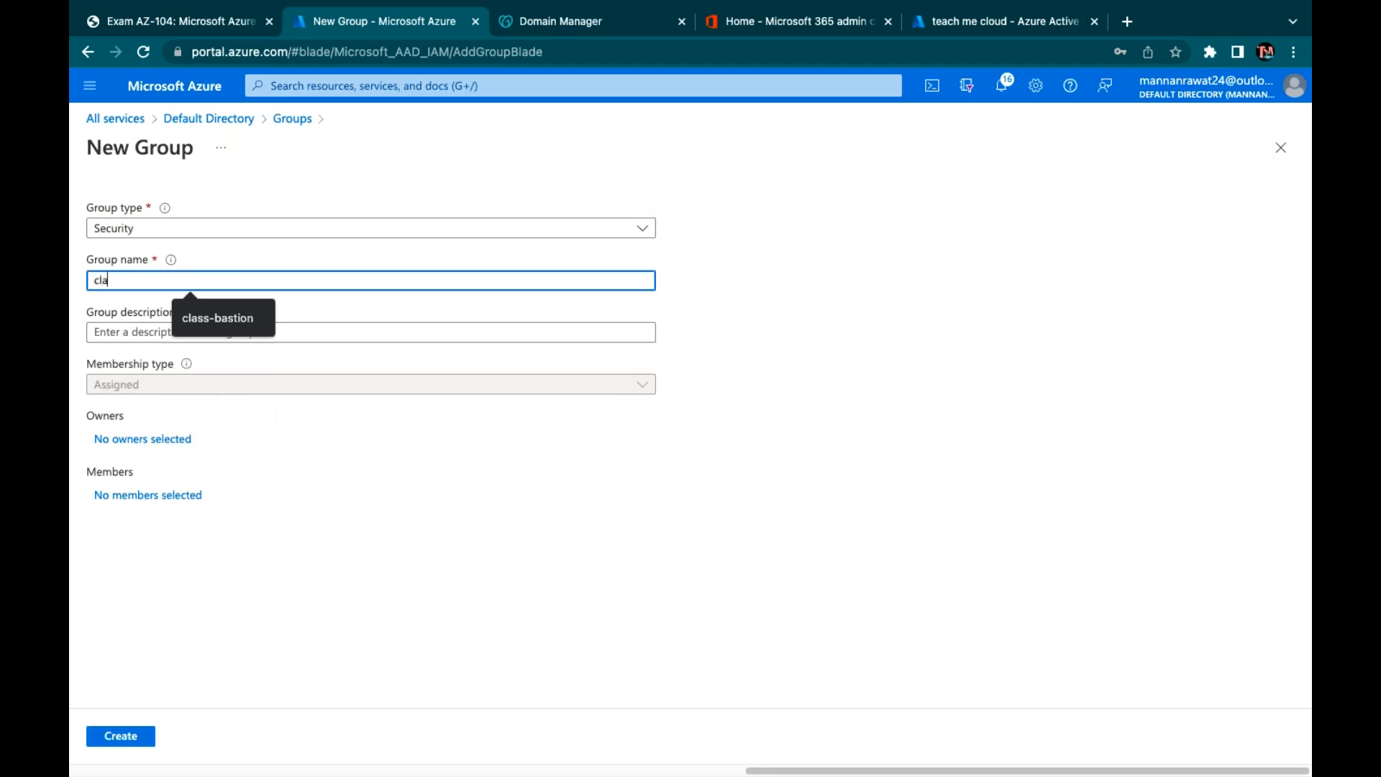
pyautogui.write('ss-Azure')
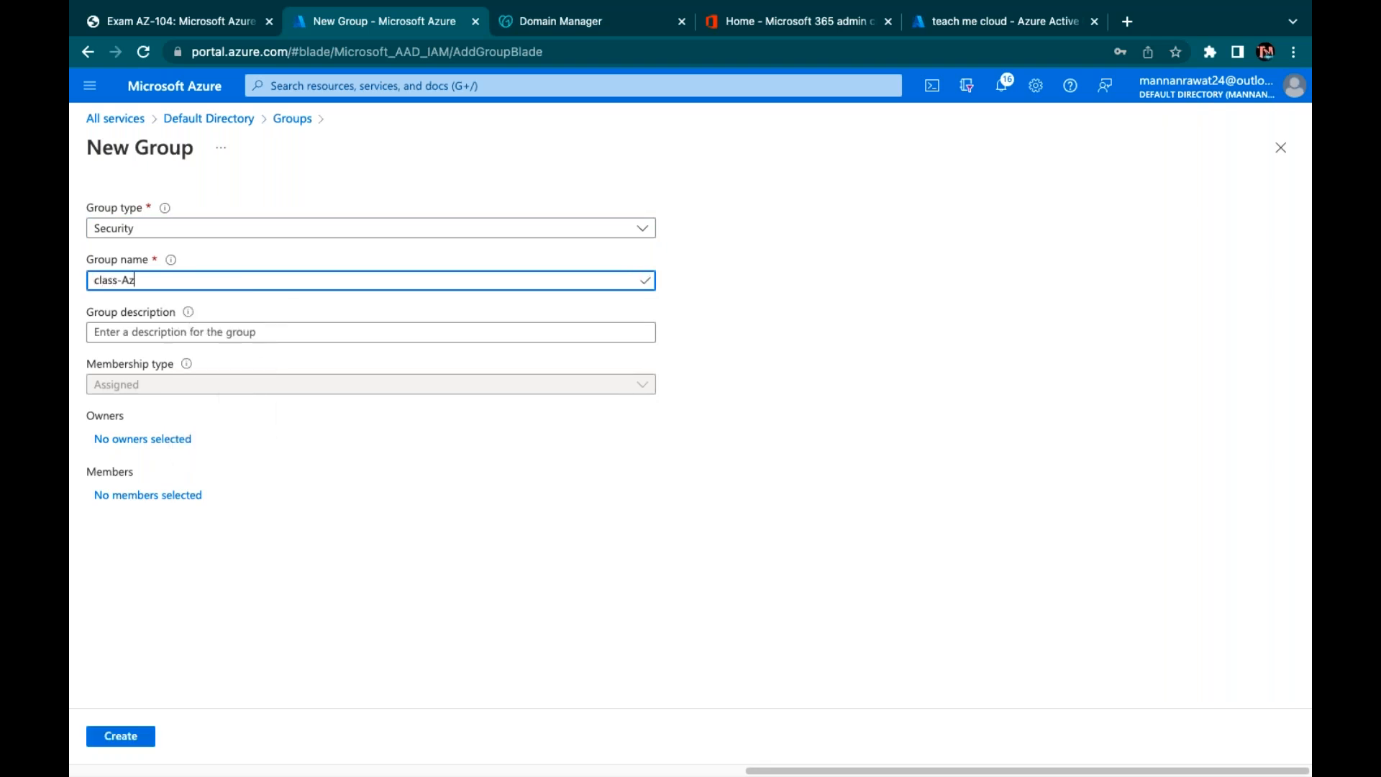
pyautogui.click(213, 328)
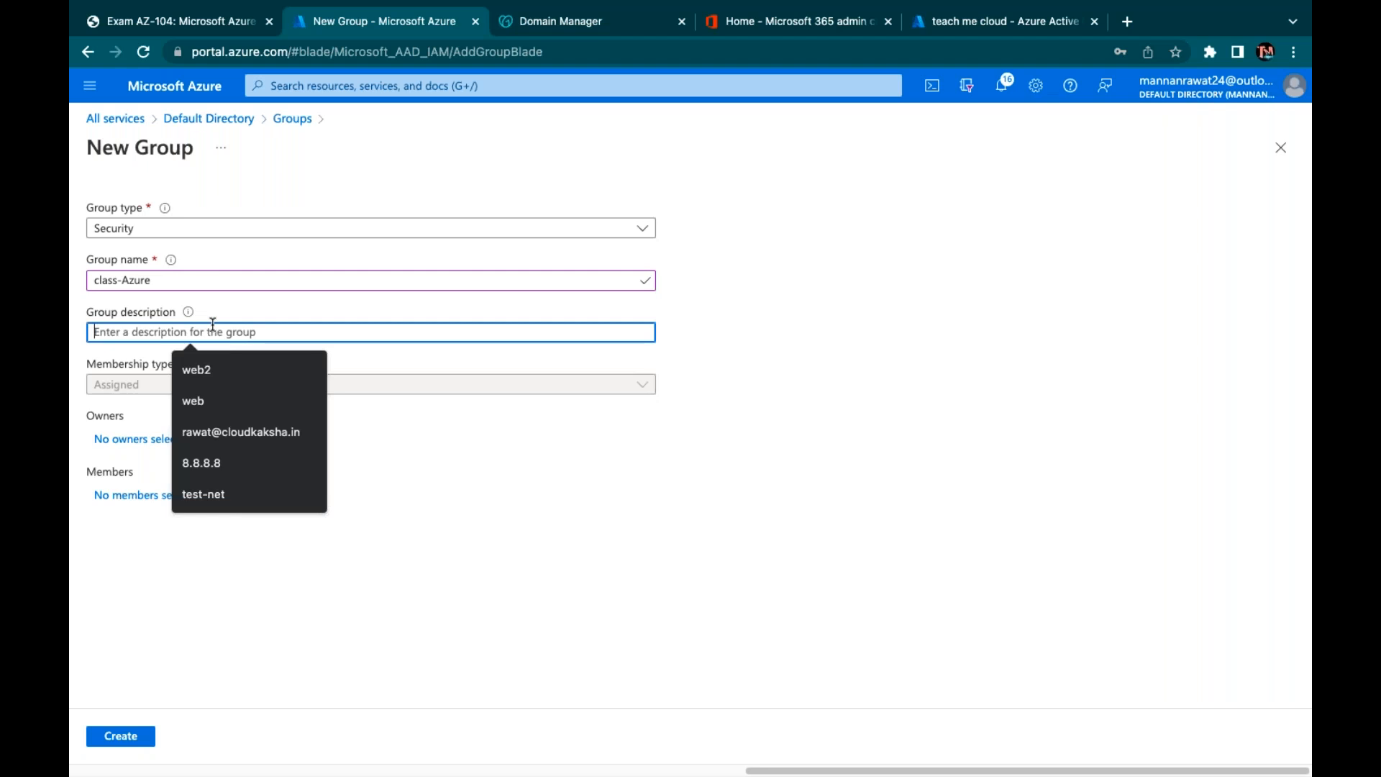
pyautogui.click(478, 430)
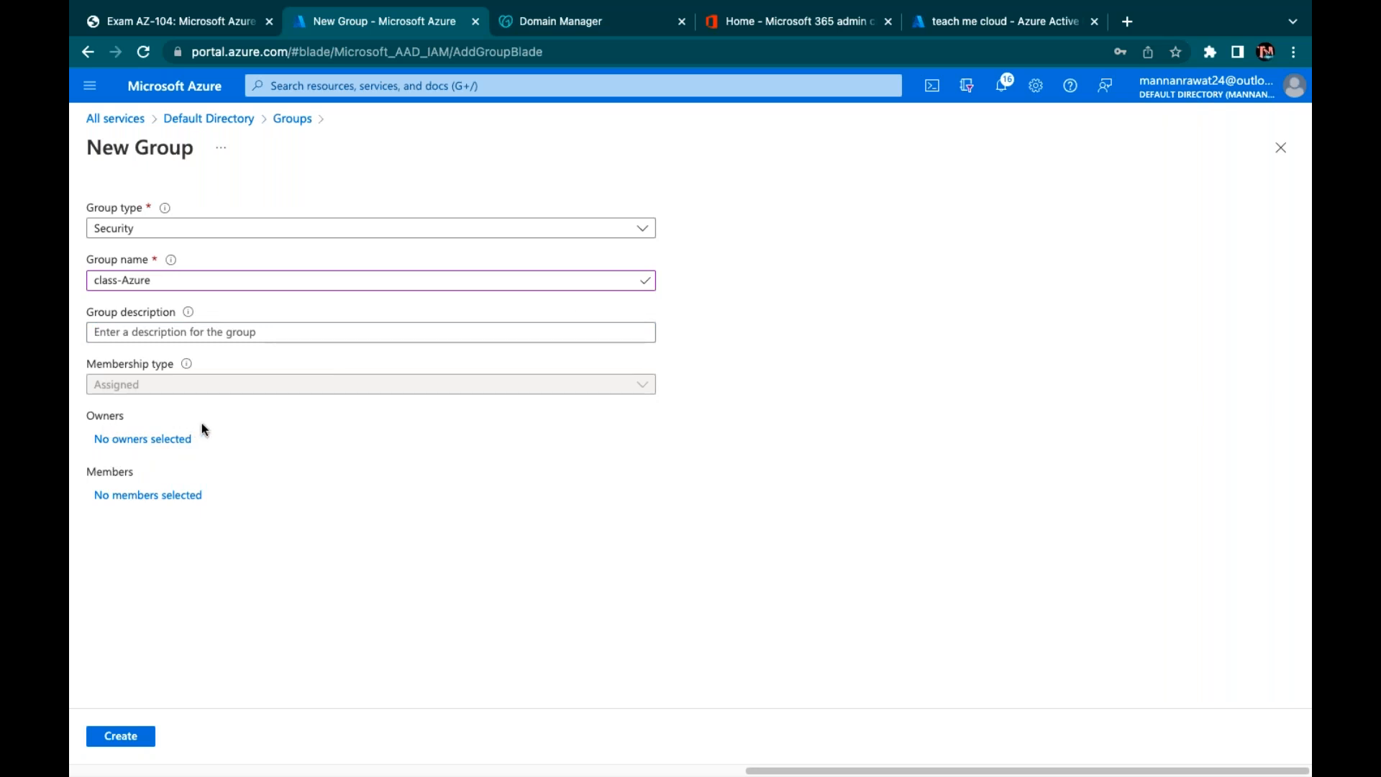
pyautogui.click(133, 494)
pyautogui.click(917, 202)
# Search 'test', add Test, Test1 and Test2 as members, create class-Azure, and return to Default Directory
pyautogui.write('test')
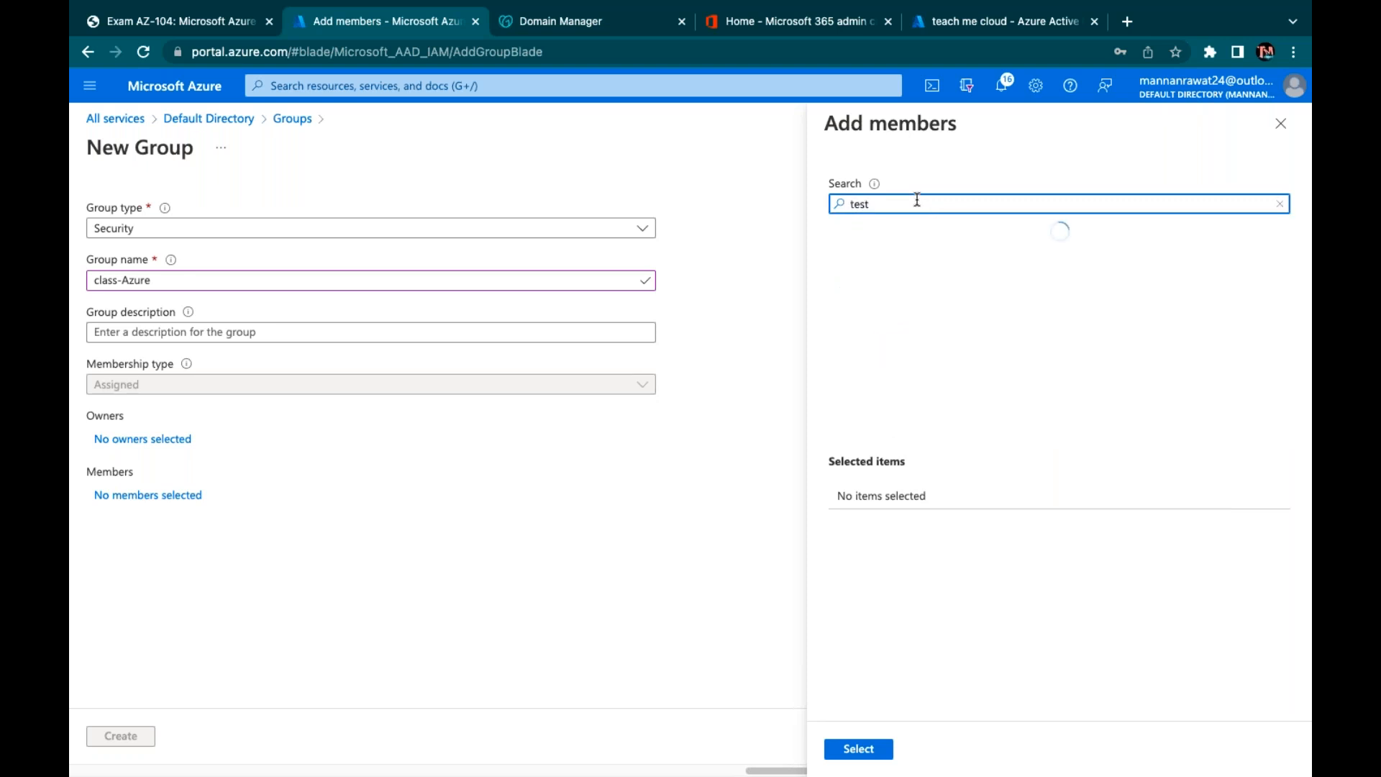
pyautogui.click(913, 273)
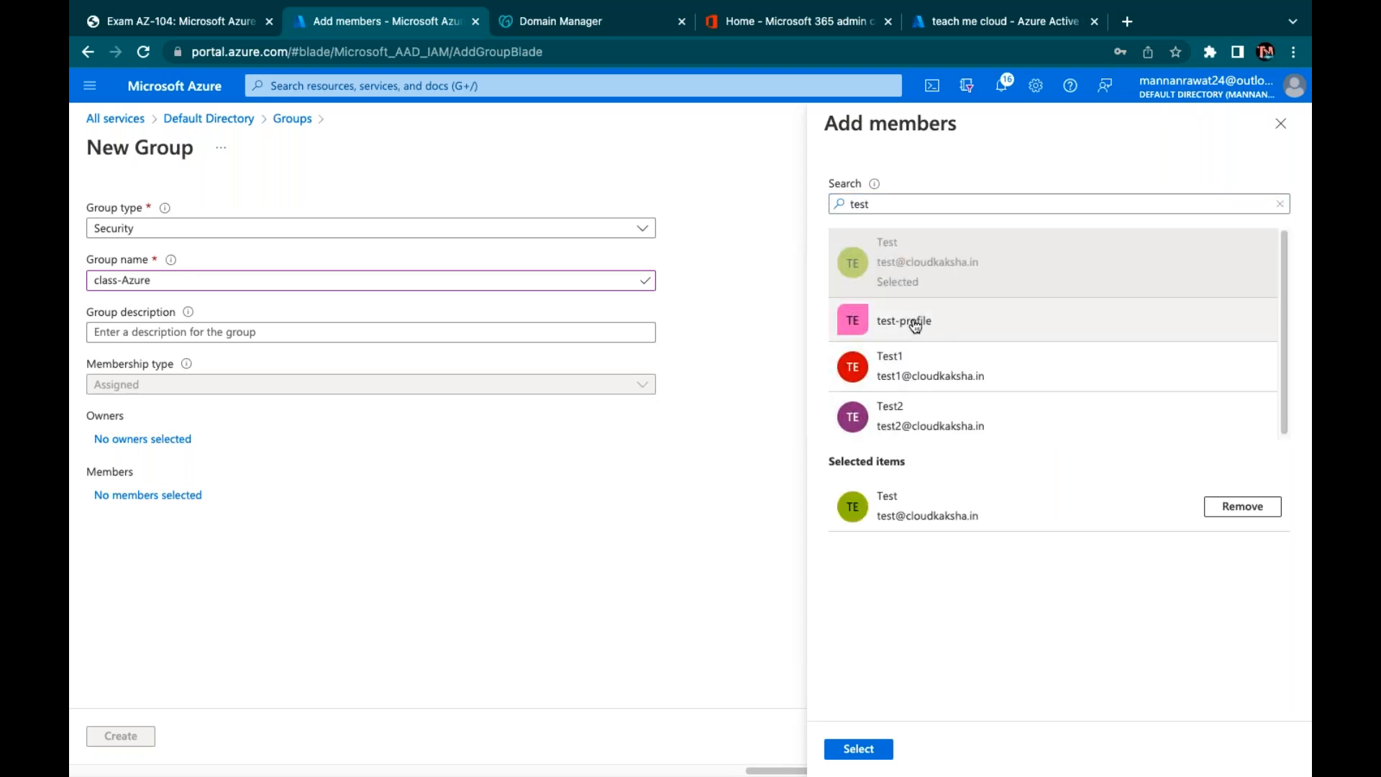
pyautogui.click(903, 381)
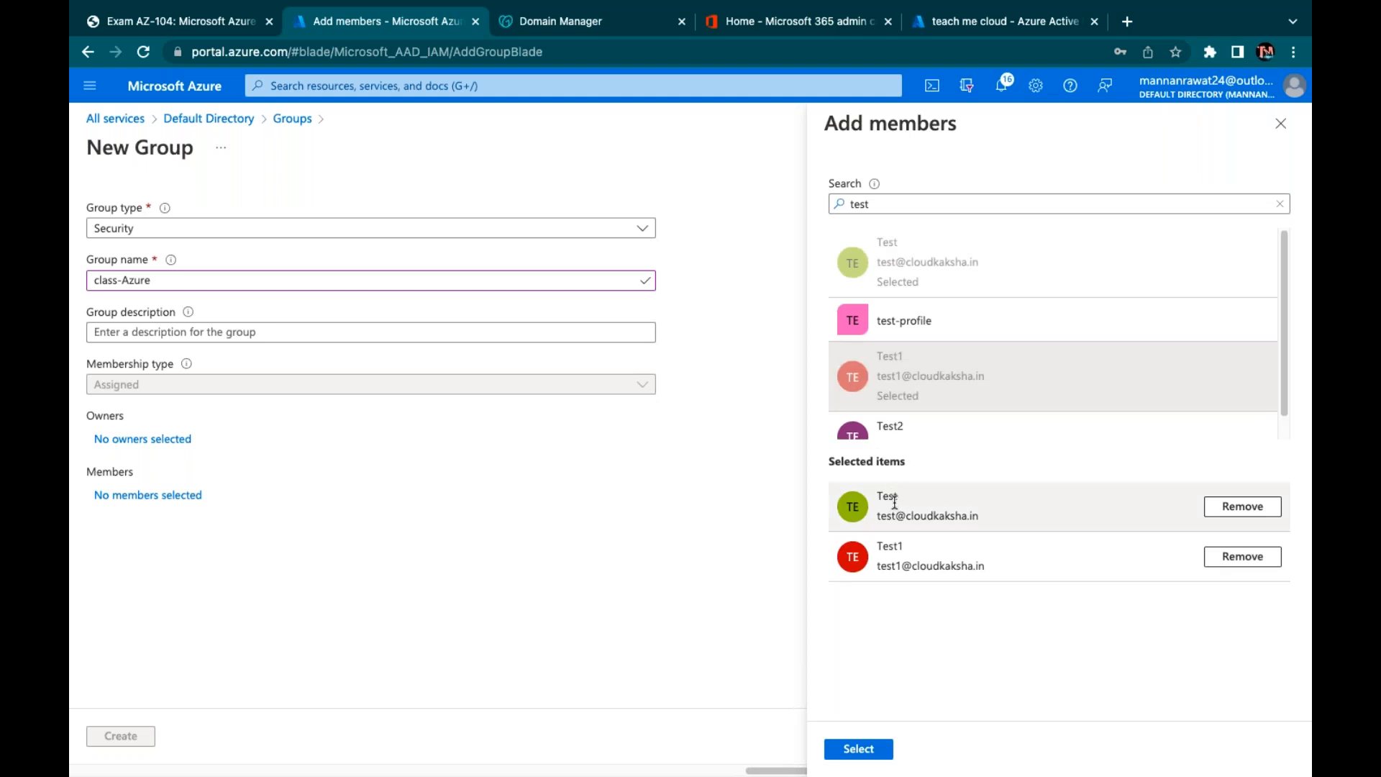
pyautogui.scroll(-1, 894, 403)
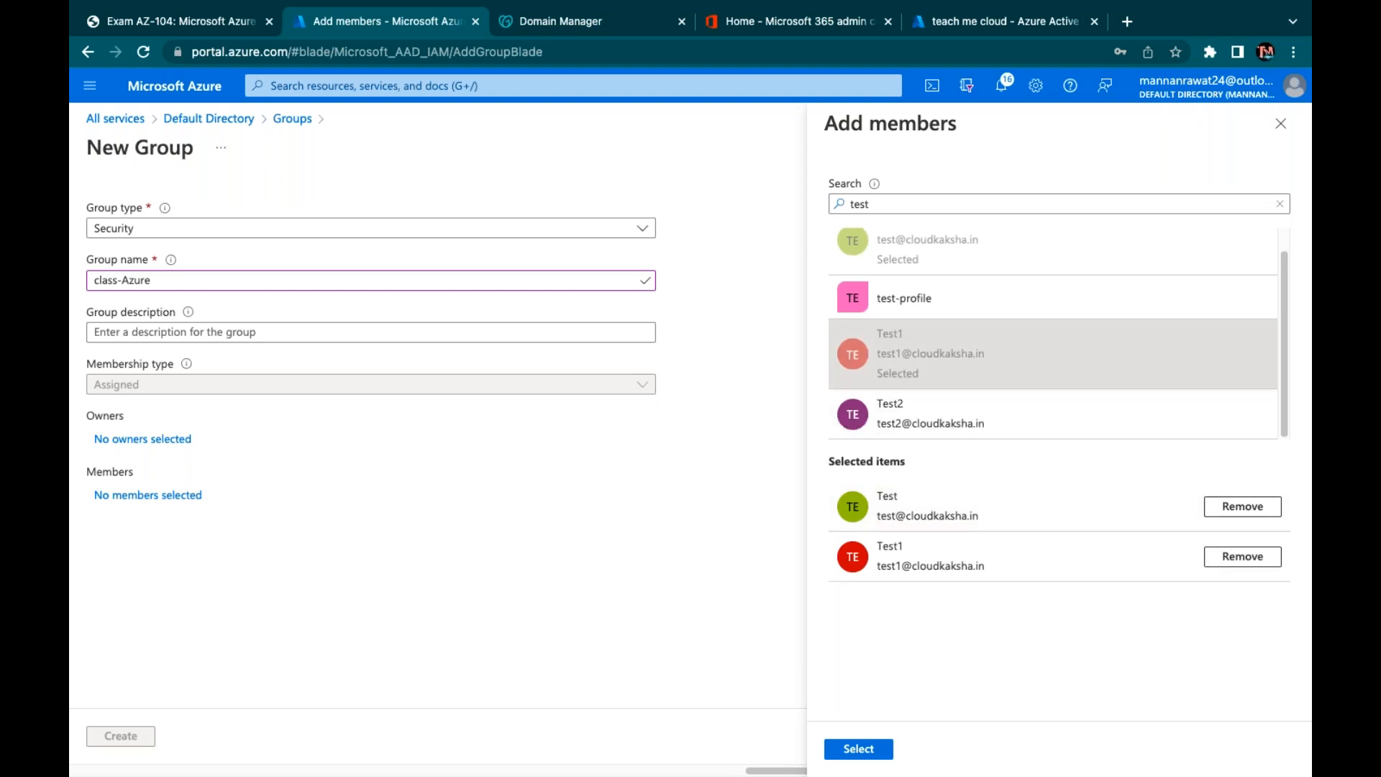
pyautogui.click(893, 425)
pyautogui.click(858, 748)
pyautogui.click(120, 736)
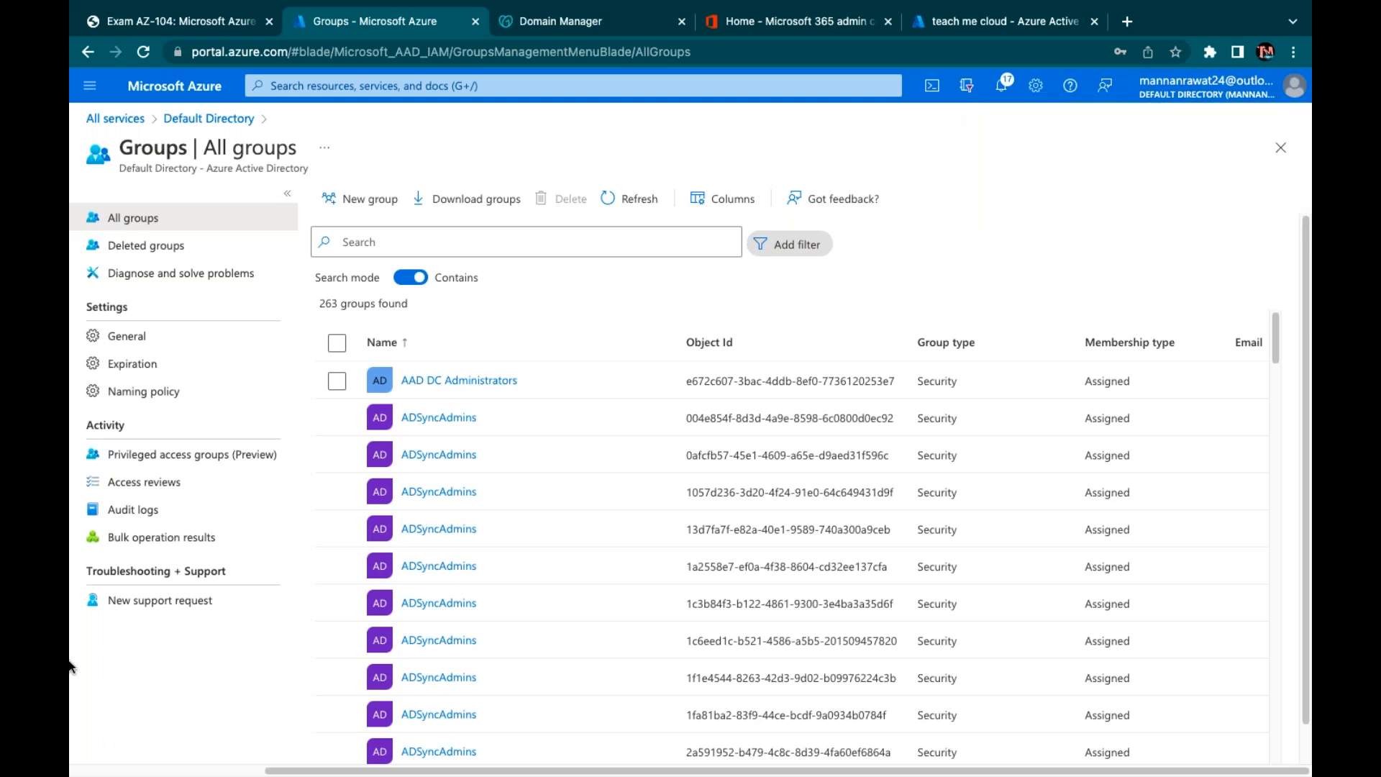
pyautogui.click(208, 119)
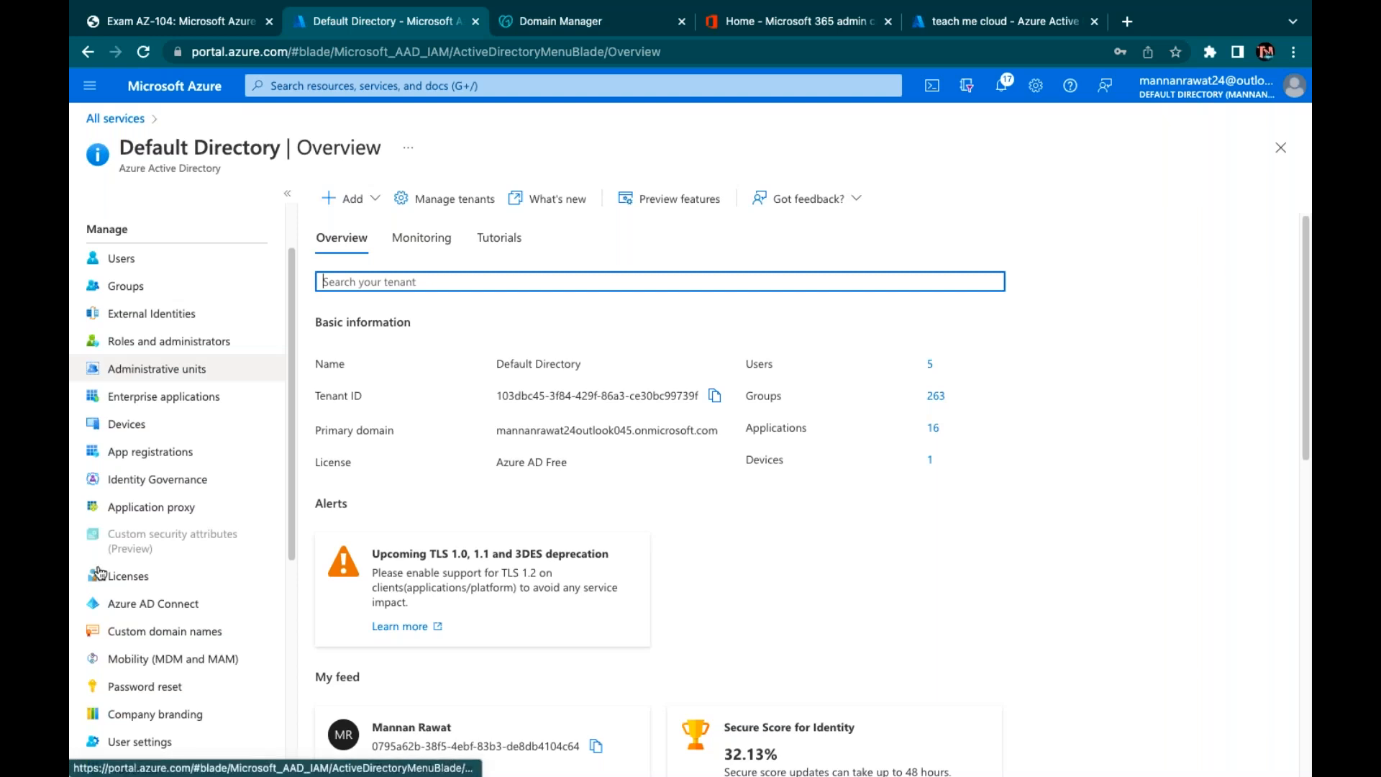
# Start assigning the Power BI (free) license from Licenses > All products and open Add users and groups
pyautogui.scroll(-2, 130, 619)
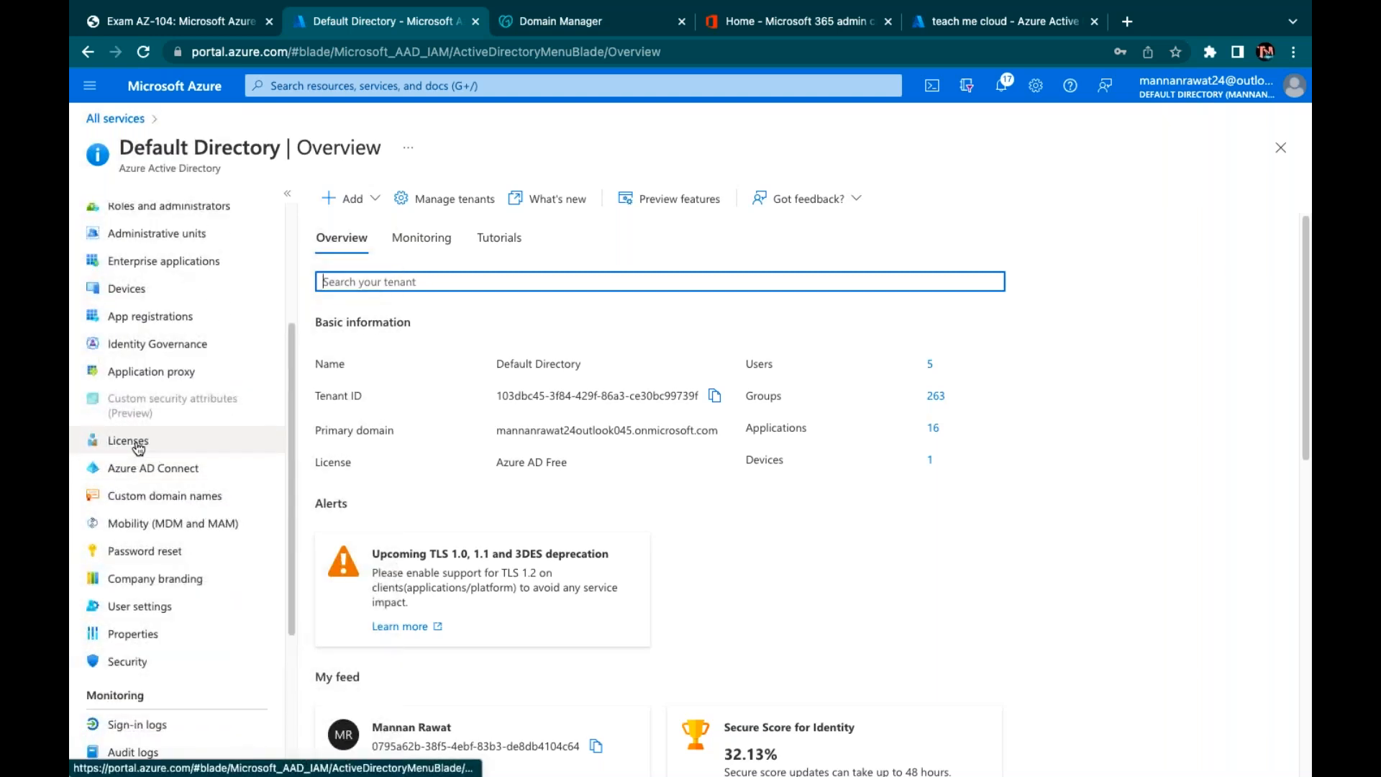
pyautogui.click(134, 441)
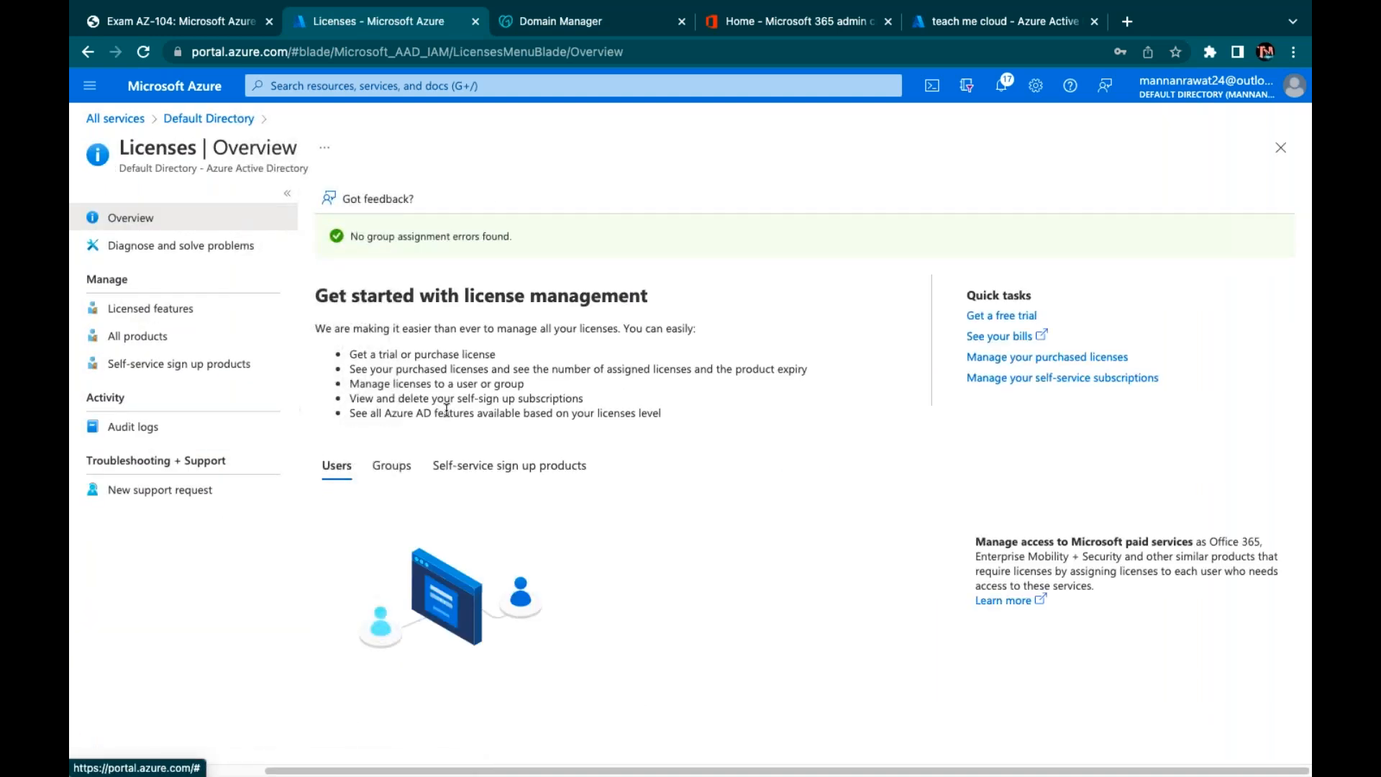
pyautogui.click(123, 344)
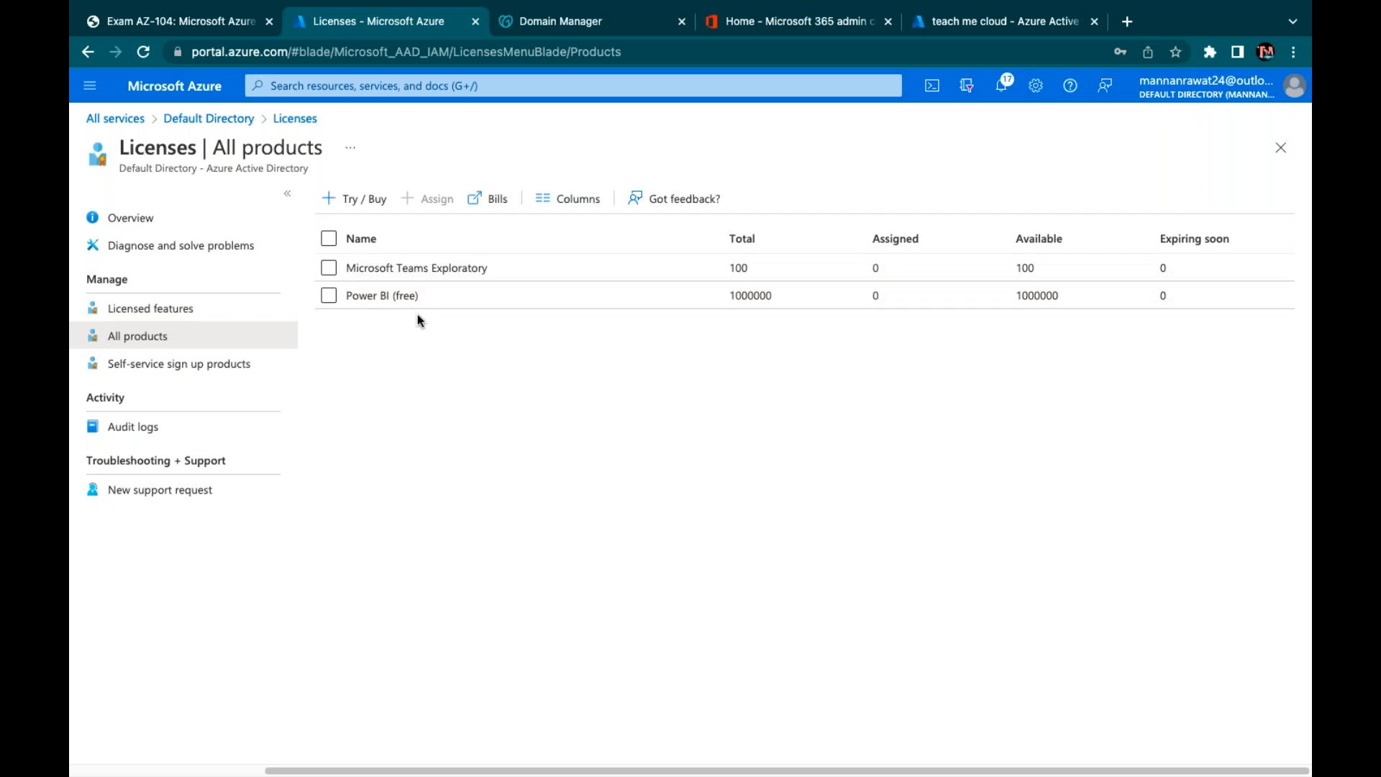
pyautogui.click(329, 296)
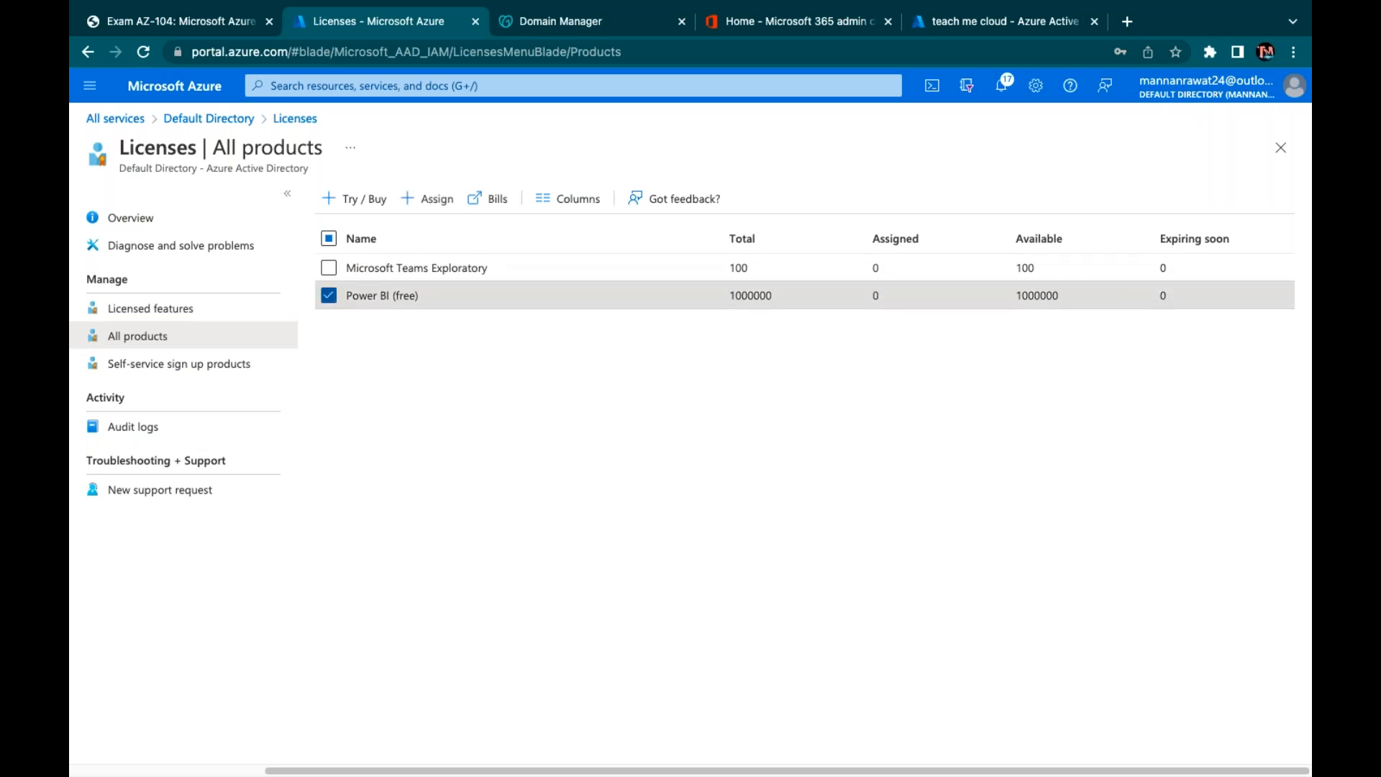
pyautogui.click(432, 201)
pyautogui.click(153, 325)
# Search assignees for 'azure', 'grou', 'azur' and 'cloudka', finding nothing, then return to Licenses
pyautogui.click(868, 186)
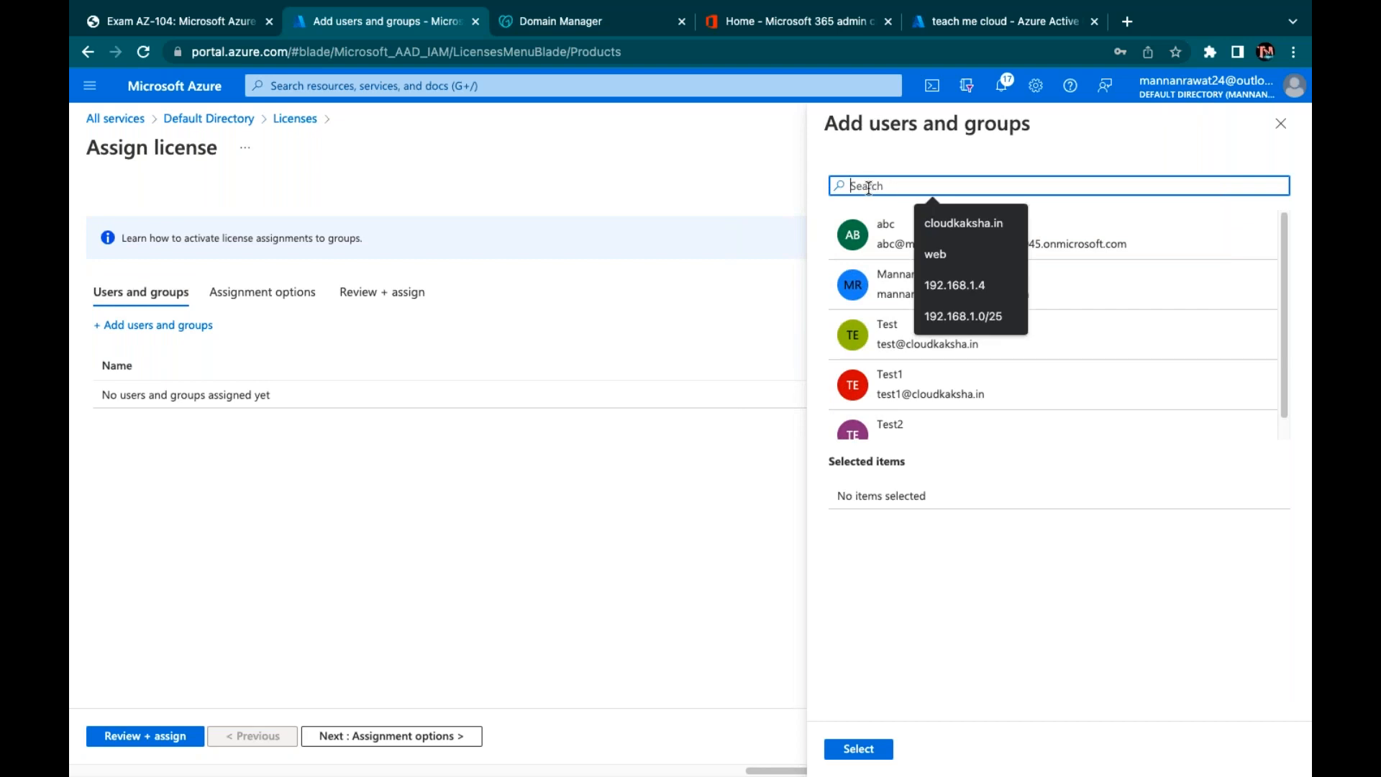
pyautogui.write('azure')
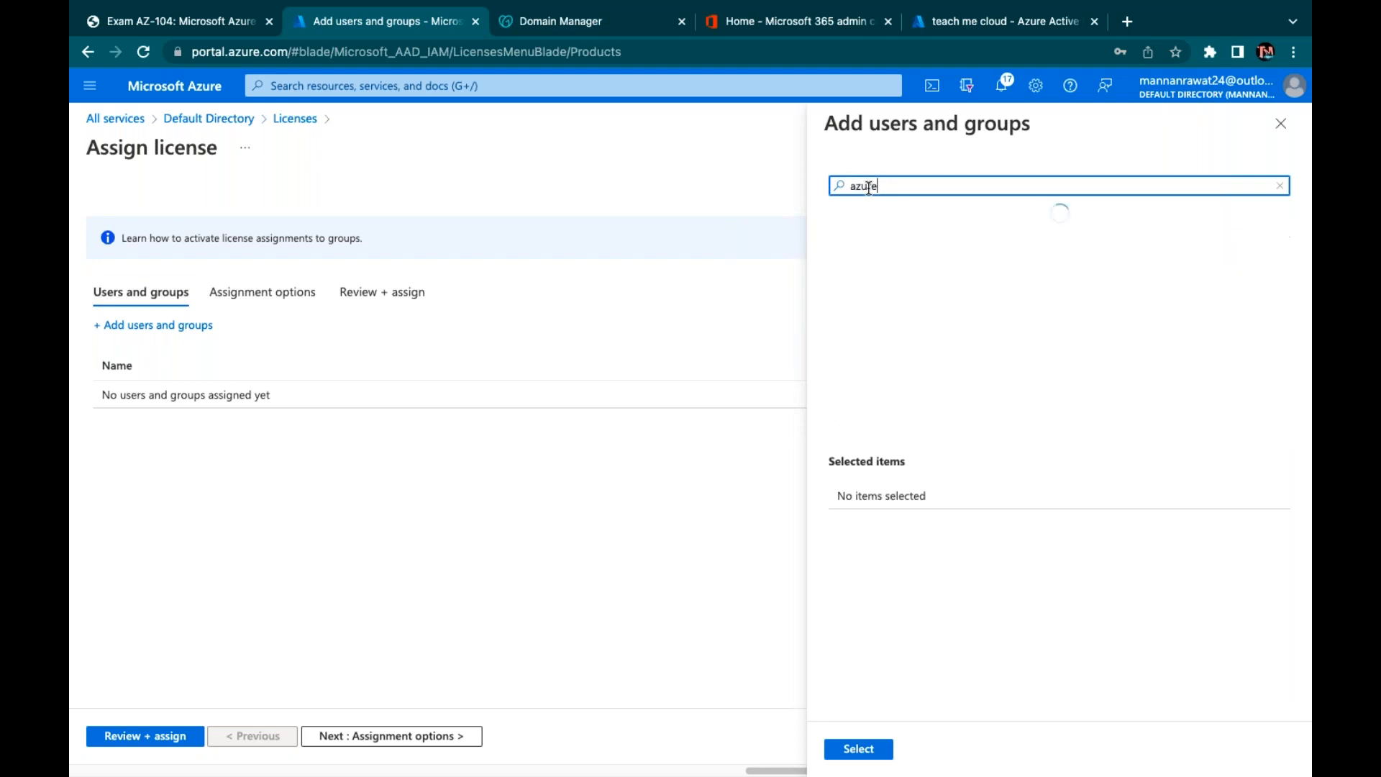
pyautogui.press('BackSpace')
pyautogui.press('BackSpace')
pyautogui.press('BackSpace')
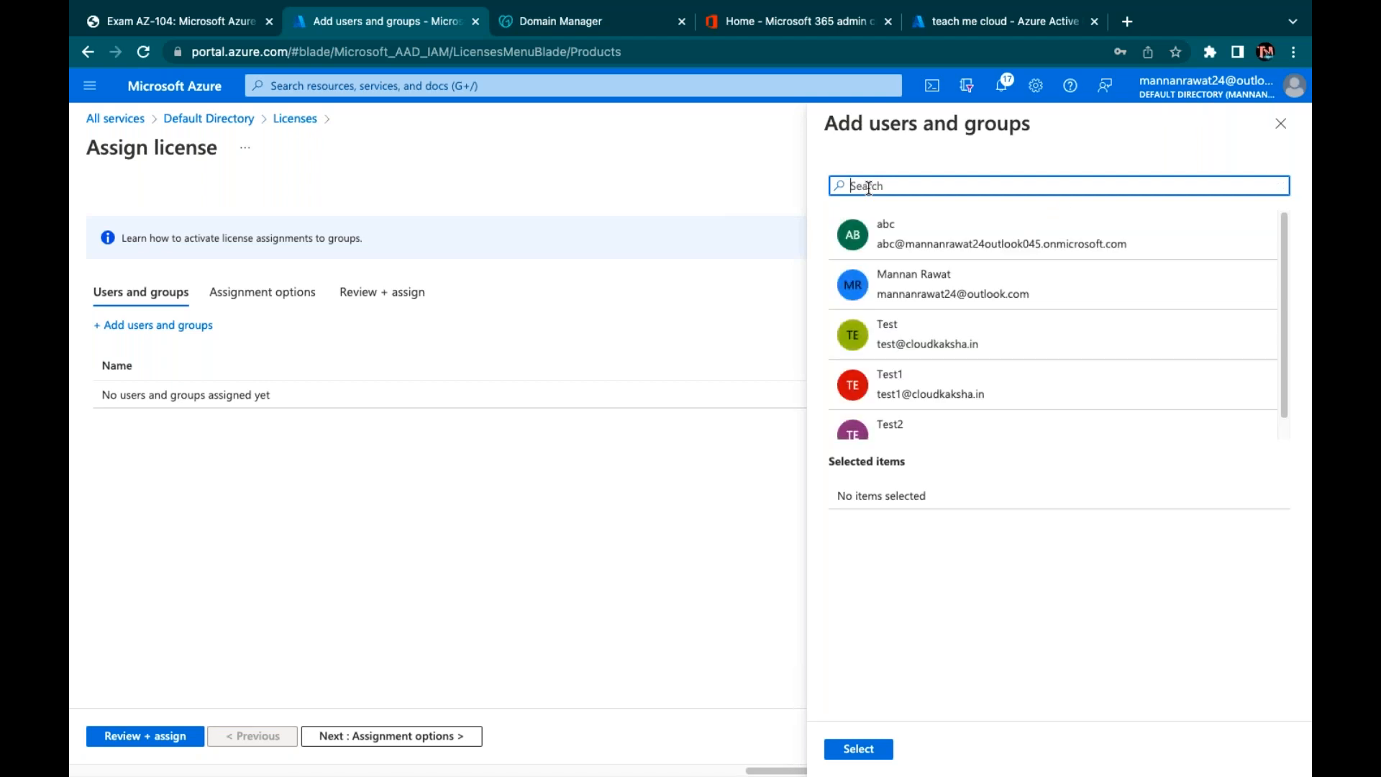
pyautogui.write('grou')
pyautogui.press('BackSpace')
pyautogui.press('BackSpace')
pyautogui.press('BackSpace')
pyautogui.press('BackSpace')
pyautogui.scroll(-1, 962, 353)
pyautogui.scroll(1, 962, 352)
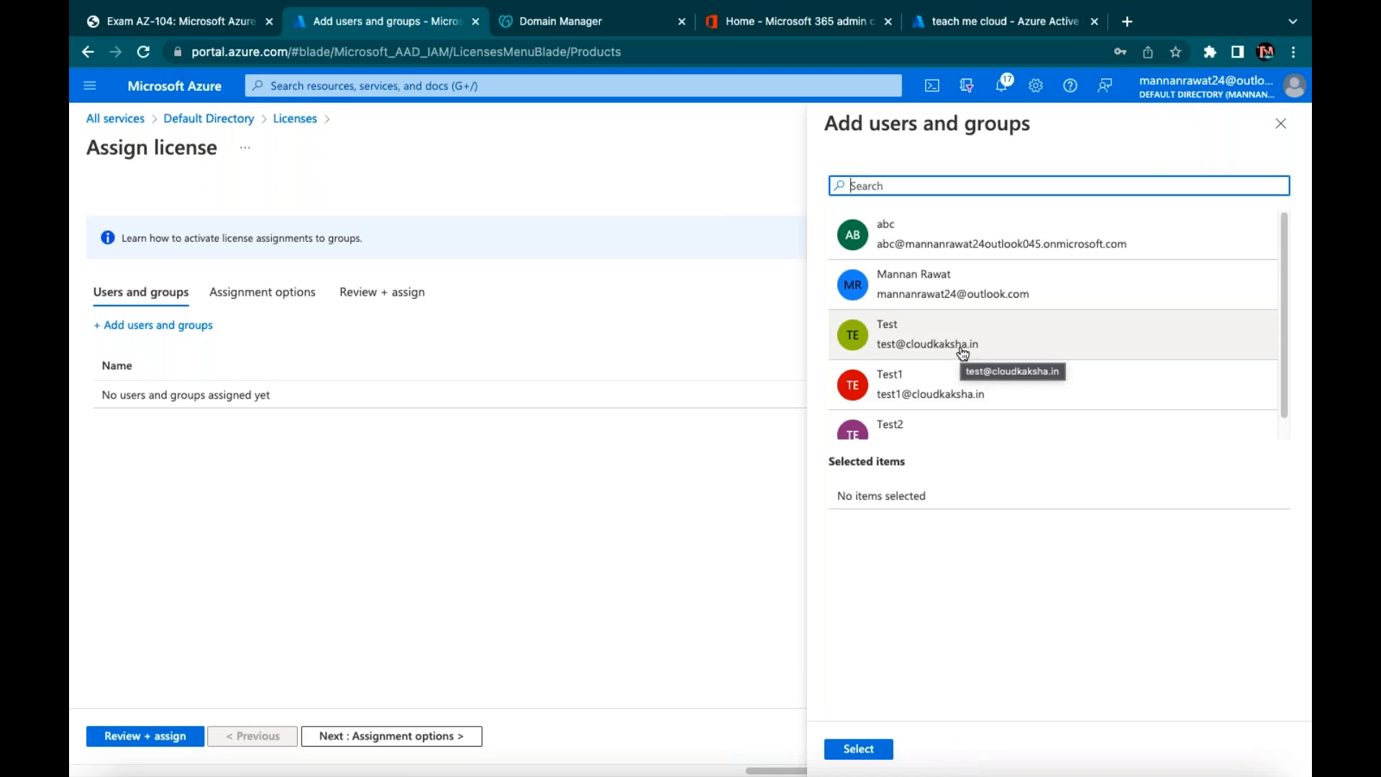
pyautogui.write('azure')
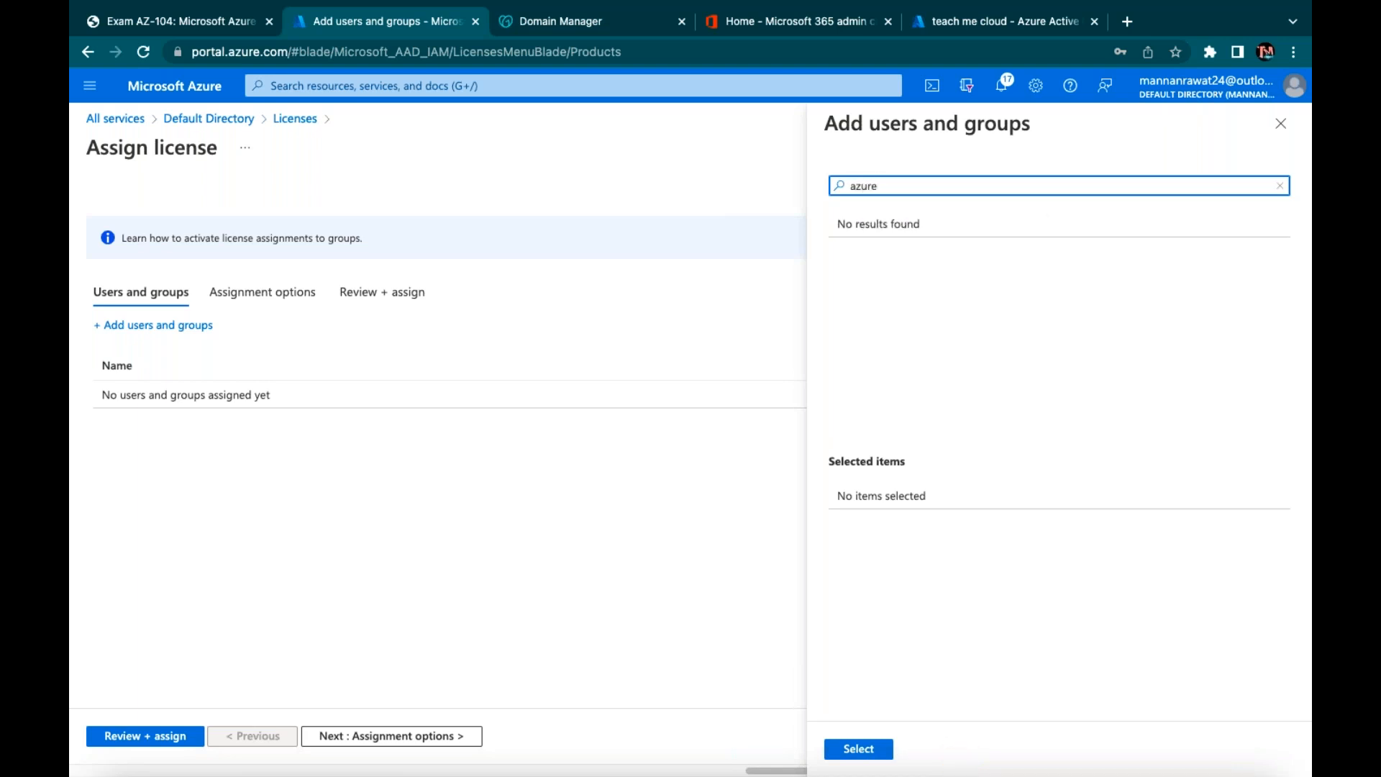
pyautogui.press('BackSpace')
pyautogui.press('BackSpace')
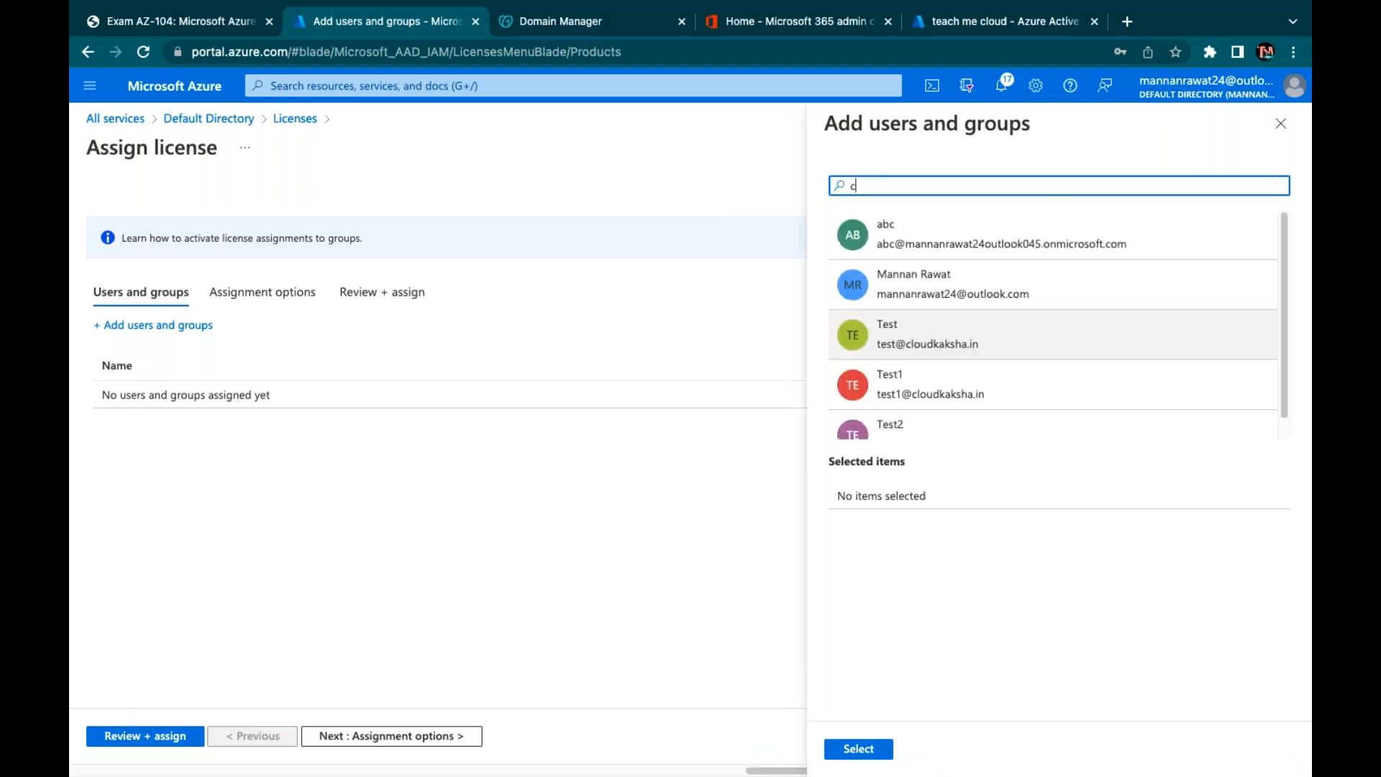
pyautogui.write('clou')
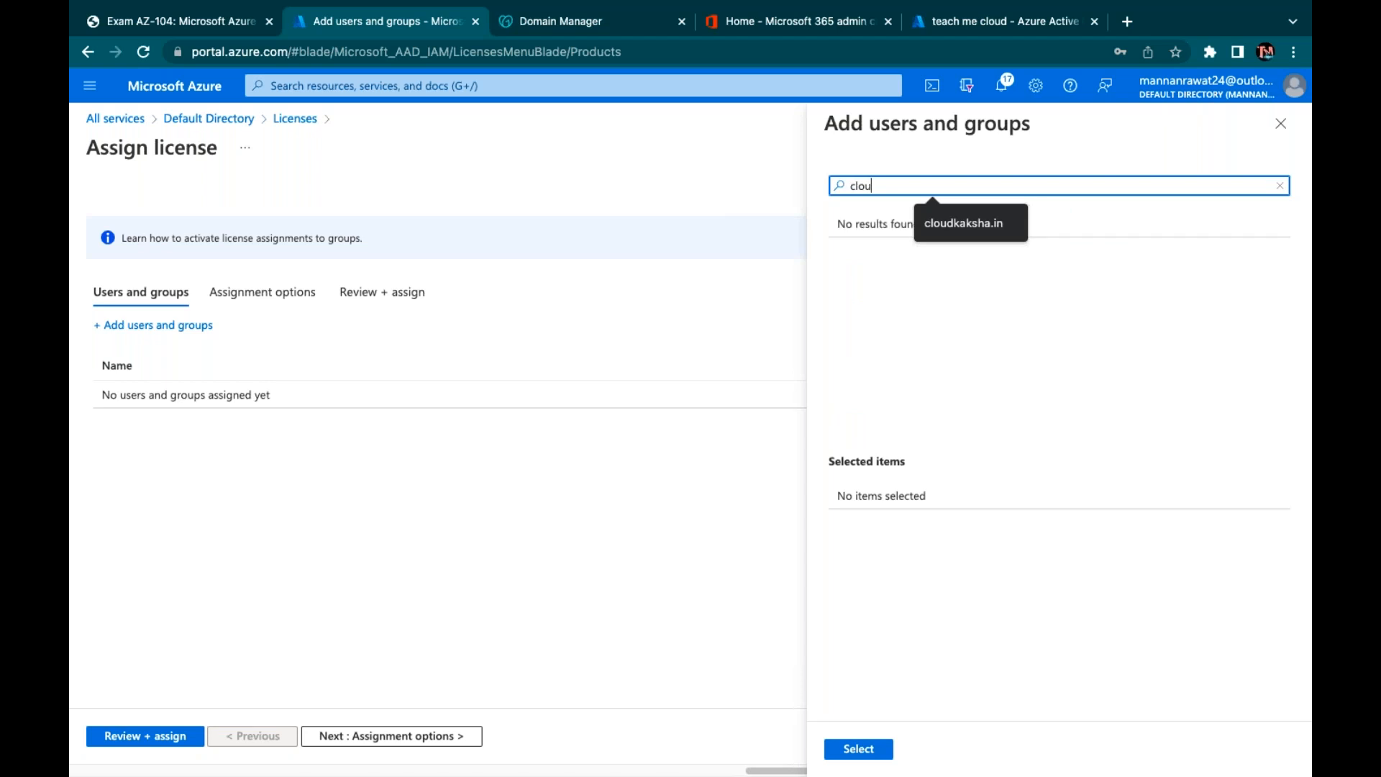
pyautogui.write('dka')
pyautogui.press('BackSpace')
pyautogui.press('BackSpace')
pyautogui.press('BackSpace')
pyautogui.press('BackSpace')
pyautogui.press('BackSpace')
pyautogui.press('BackSpace')
pyautogui.press('BackSpace')
pyautogui.click(295, 120)
# Open the directory's Groups list, scroll down to find class-Azure among 264 groups, then return to Default Directory
pyautogui.click(222, 126)
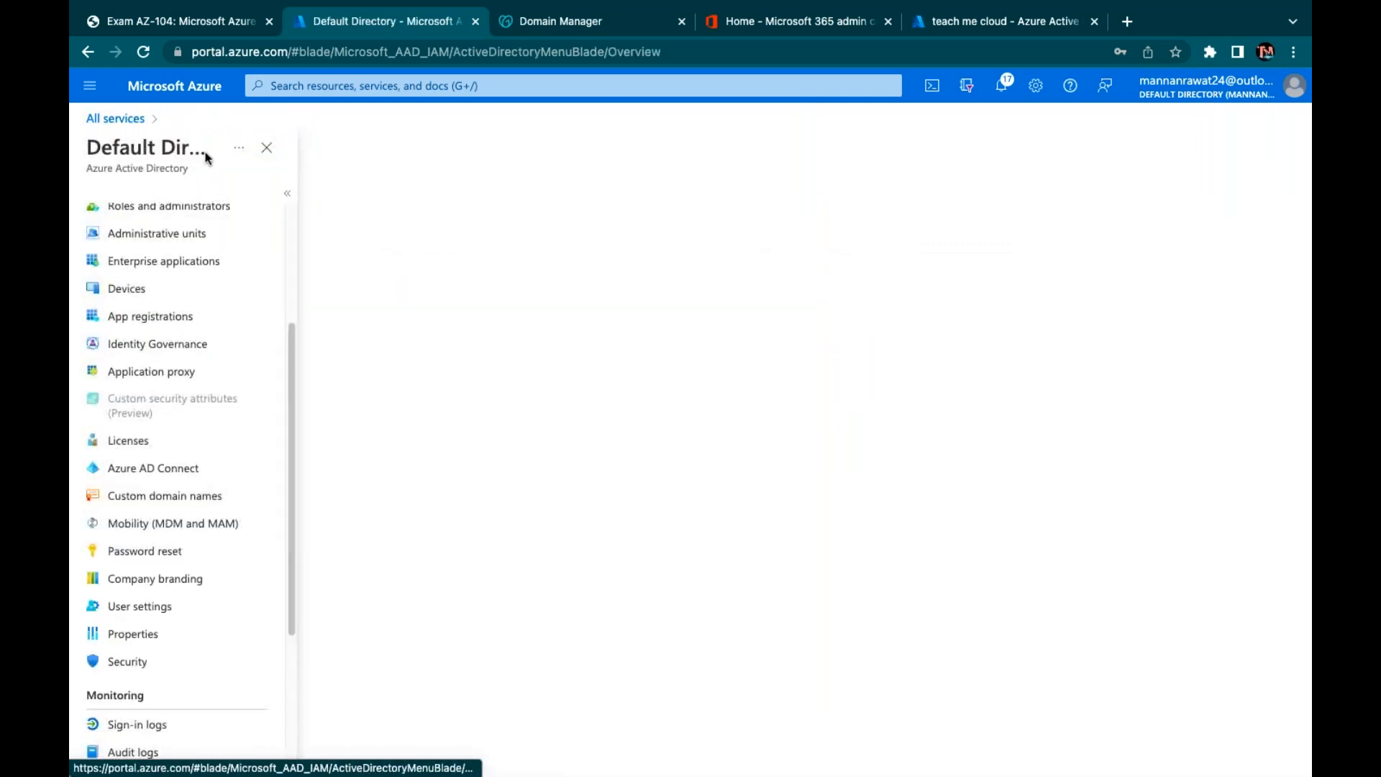
pyautogui.scroll(1, 159, 327)
pyautogui.scroll(2, 158, 326)
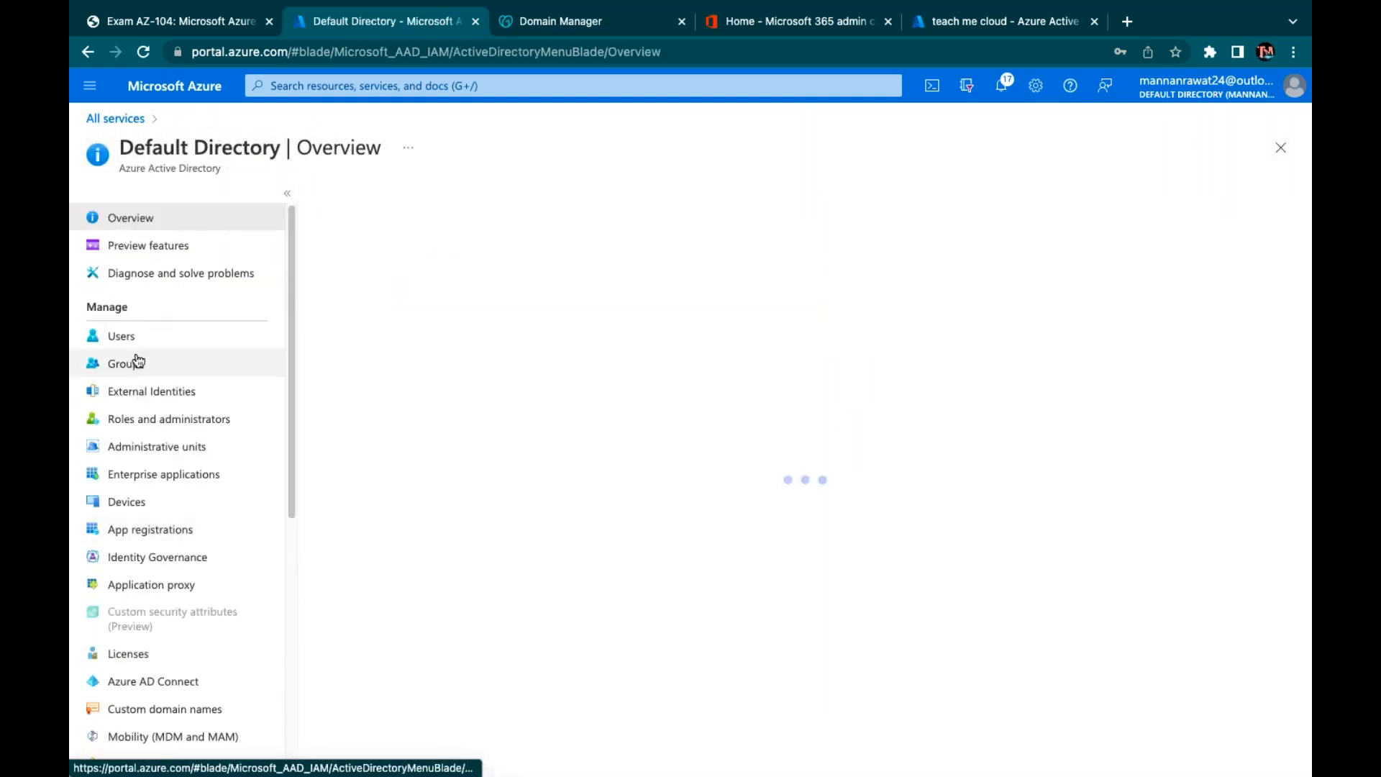
pyautogui.click(136, 362)
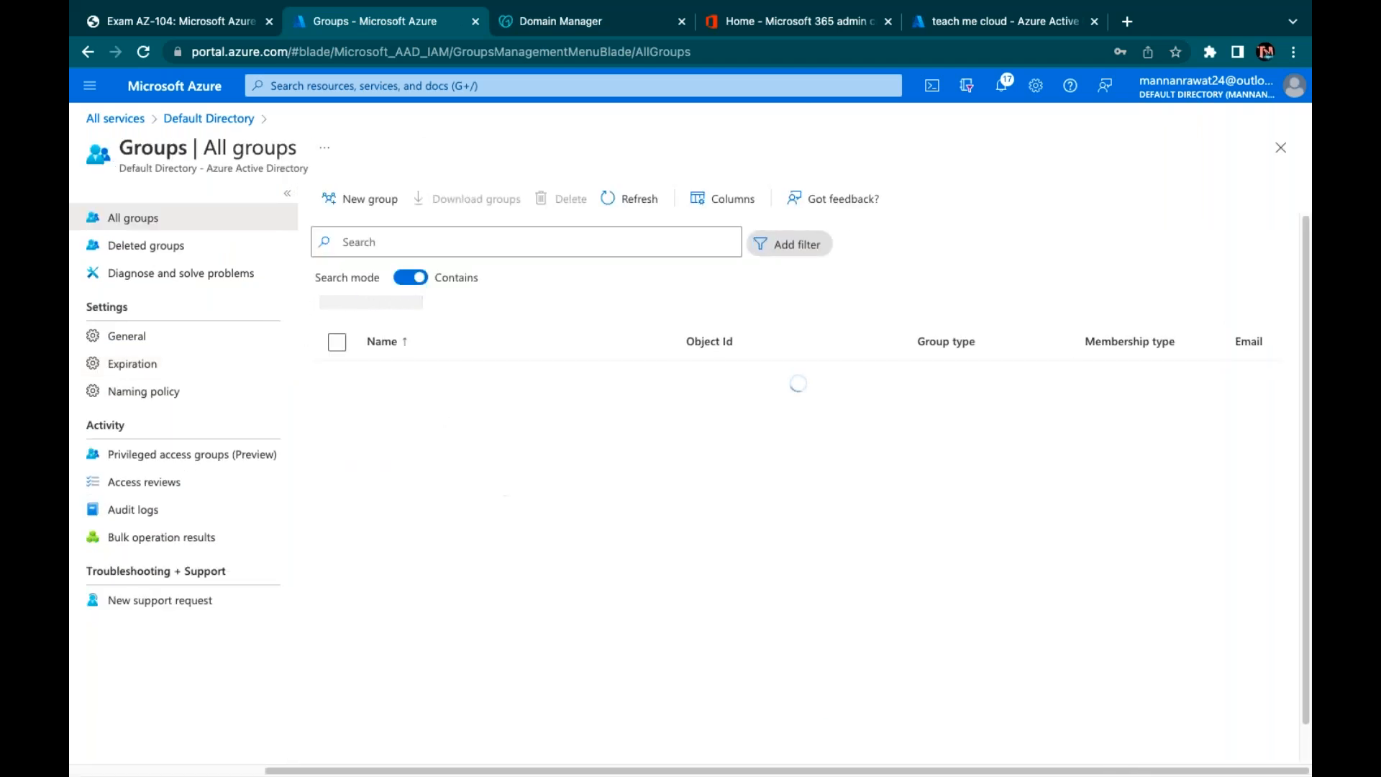
pyautogui.scroll(-5, 503, 603)
pyautogui.scroll(-10, 502, 603)
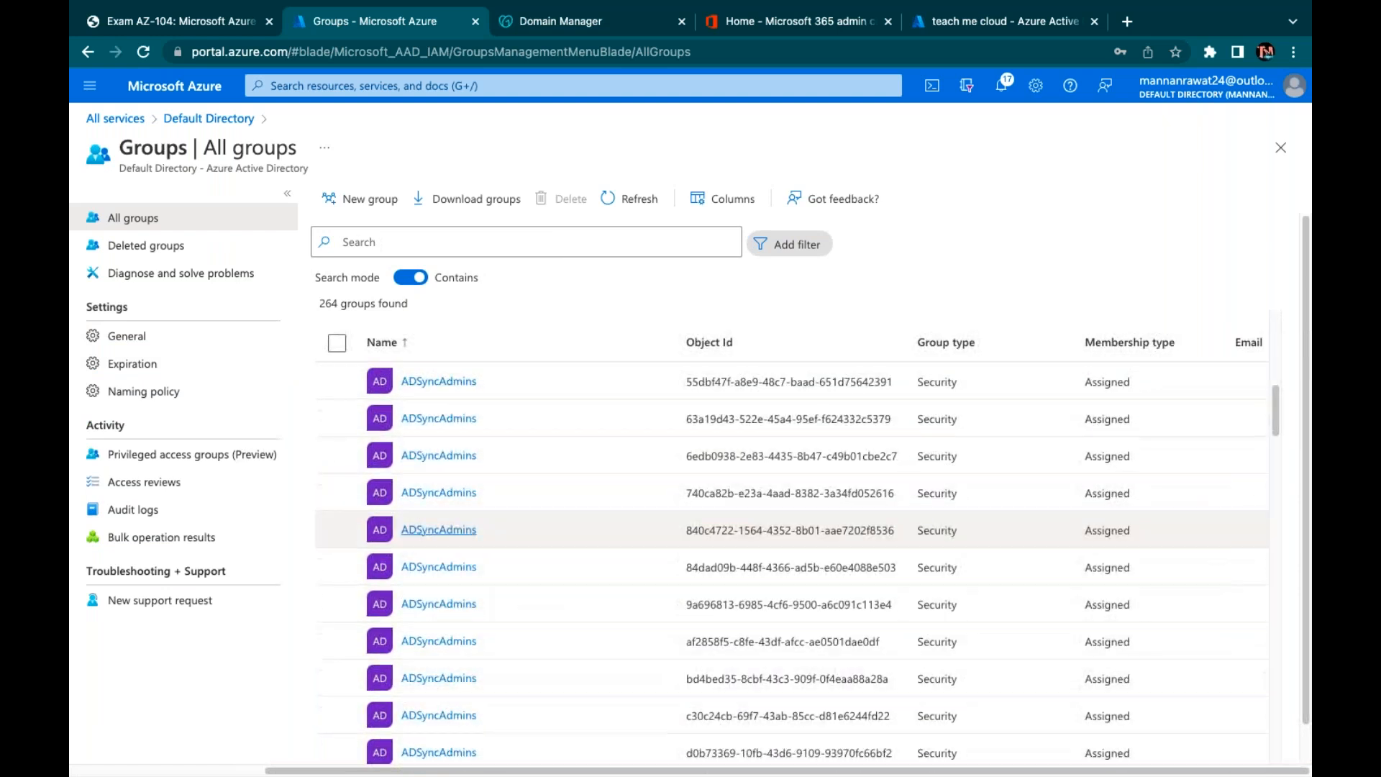
pyautogui.scroll(-10, 792, 553)
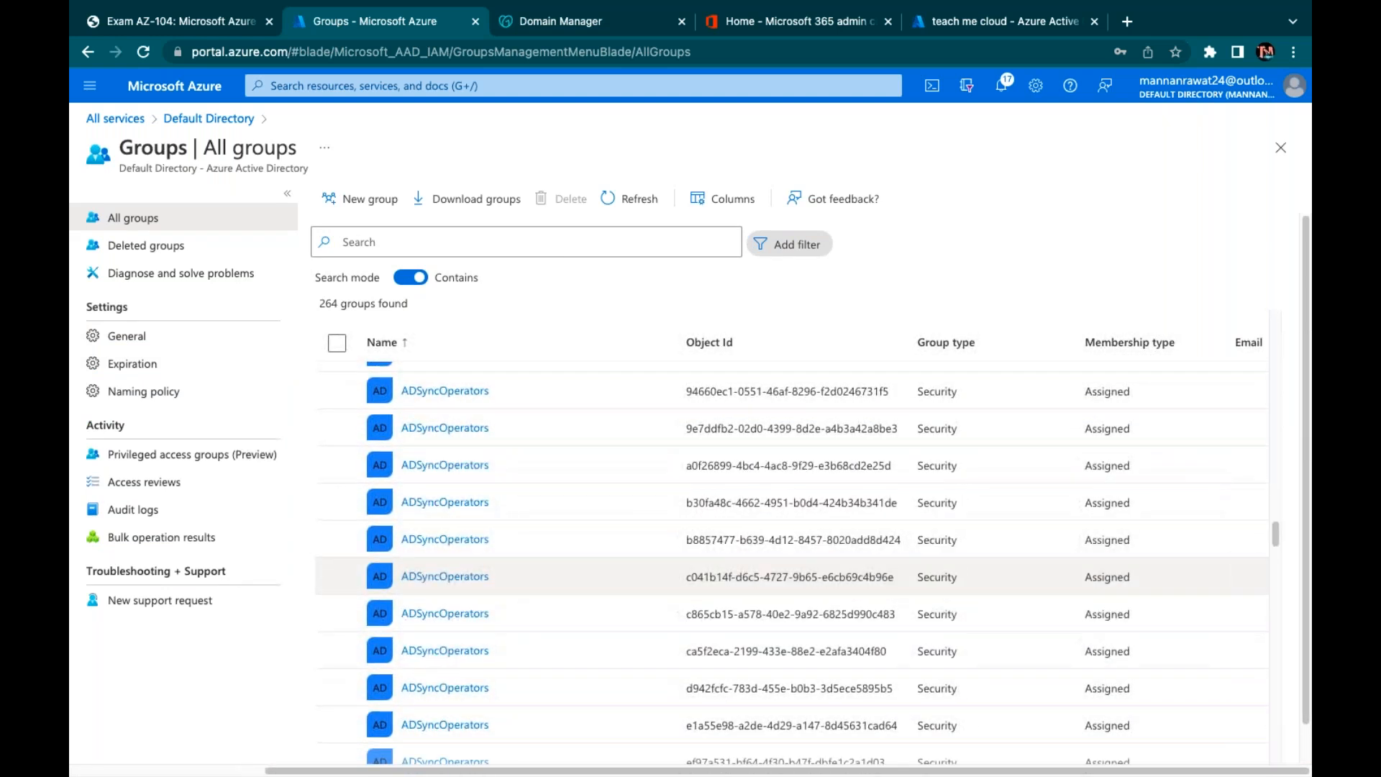
pyautogui.scroll(-1, 791, 568)
pyautogui.scroll(-5, 791, 561)
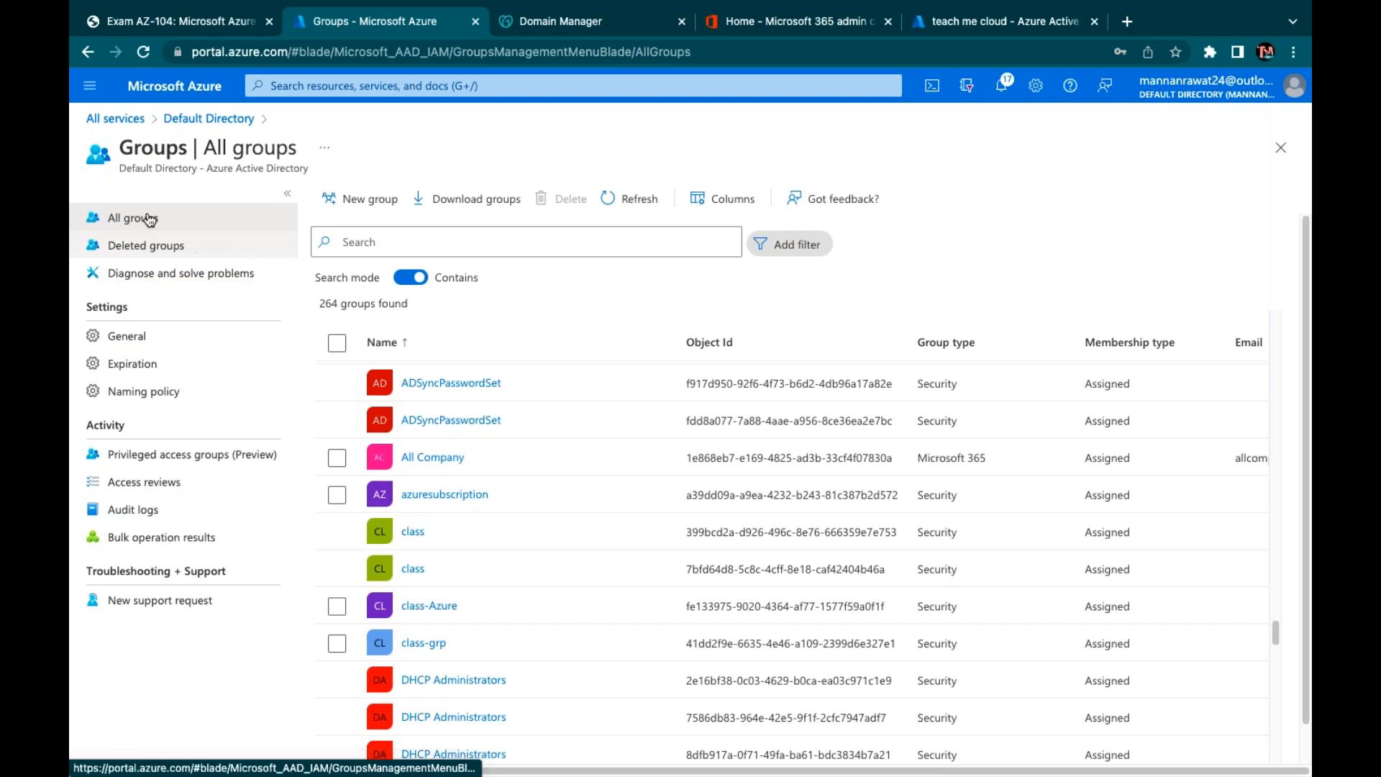
pyautogui.click(208, 118)
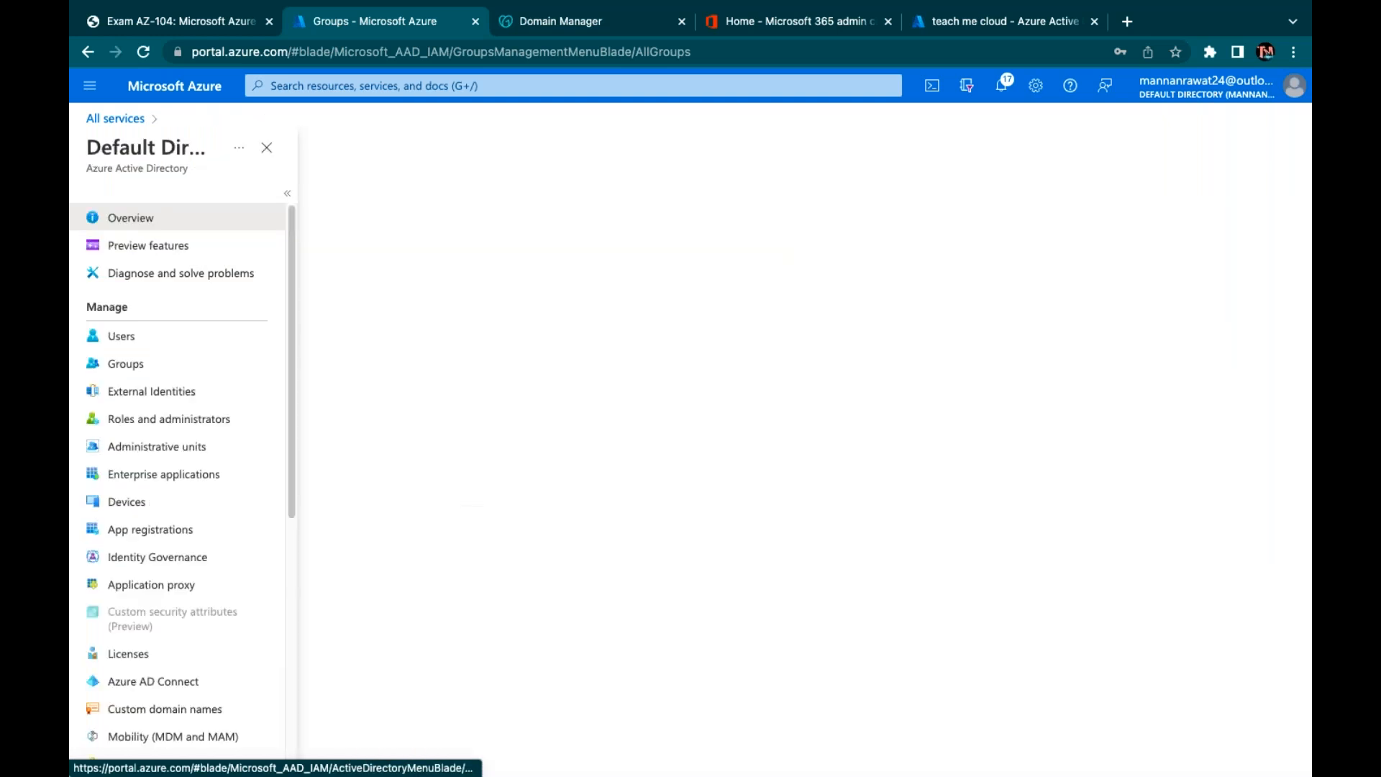
# Reopen the Power BI (free) license assignment and search the assignees for 'class-azure'
pyautogui.click(124, 655)
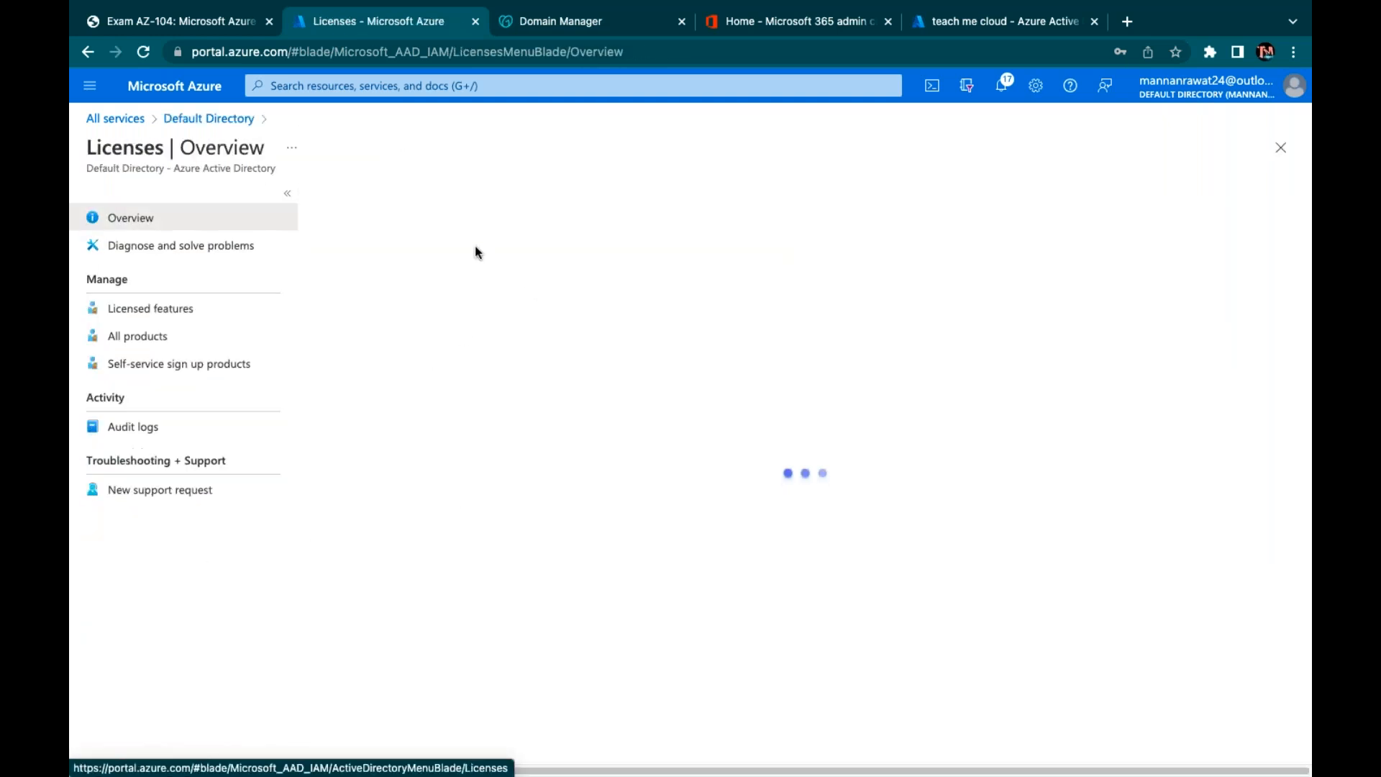
pyautogui.click(157, 338)
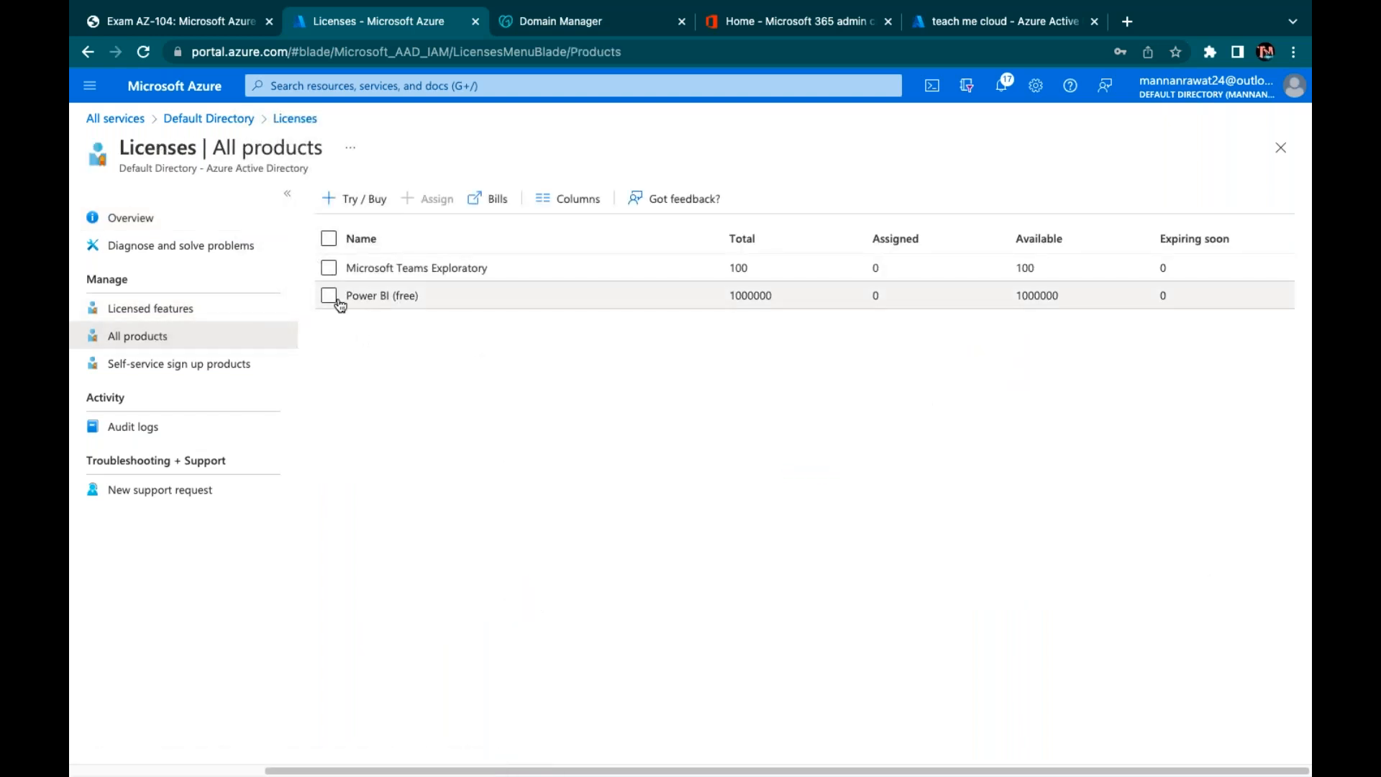
pyautogui.click(346, 297)
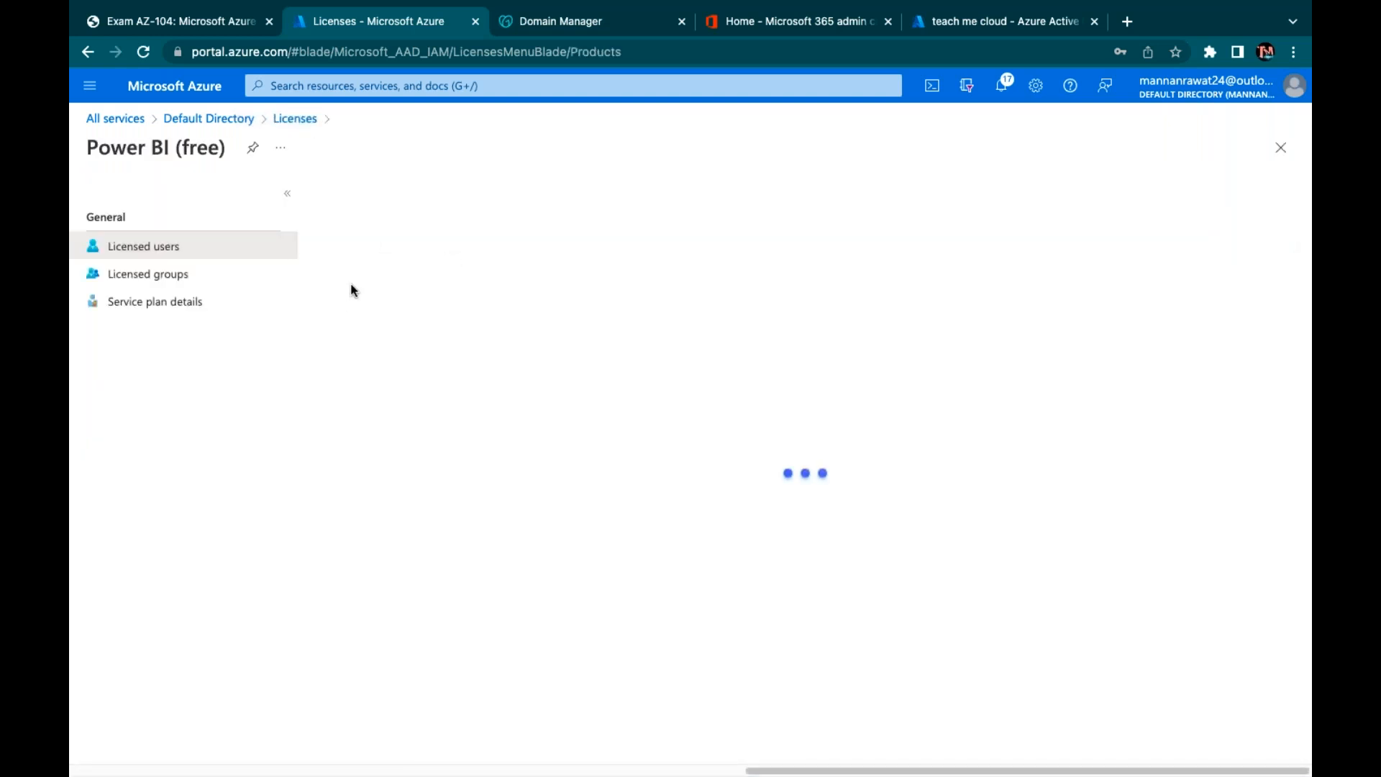
pyautogui.click(353, 200)
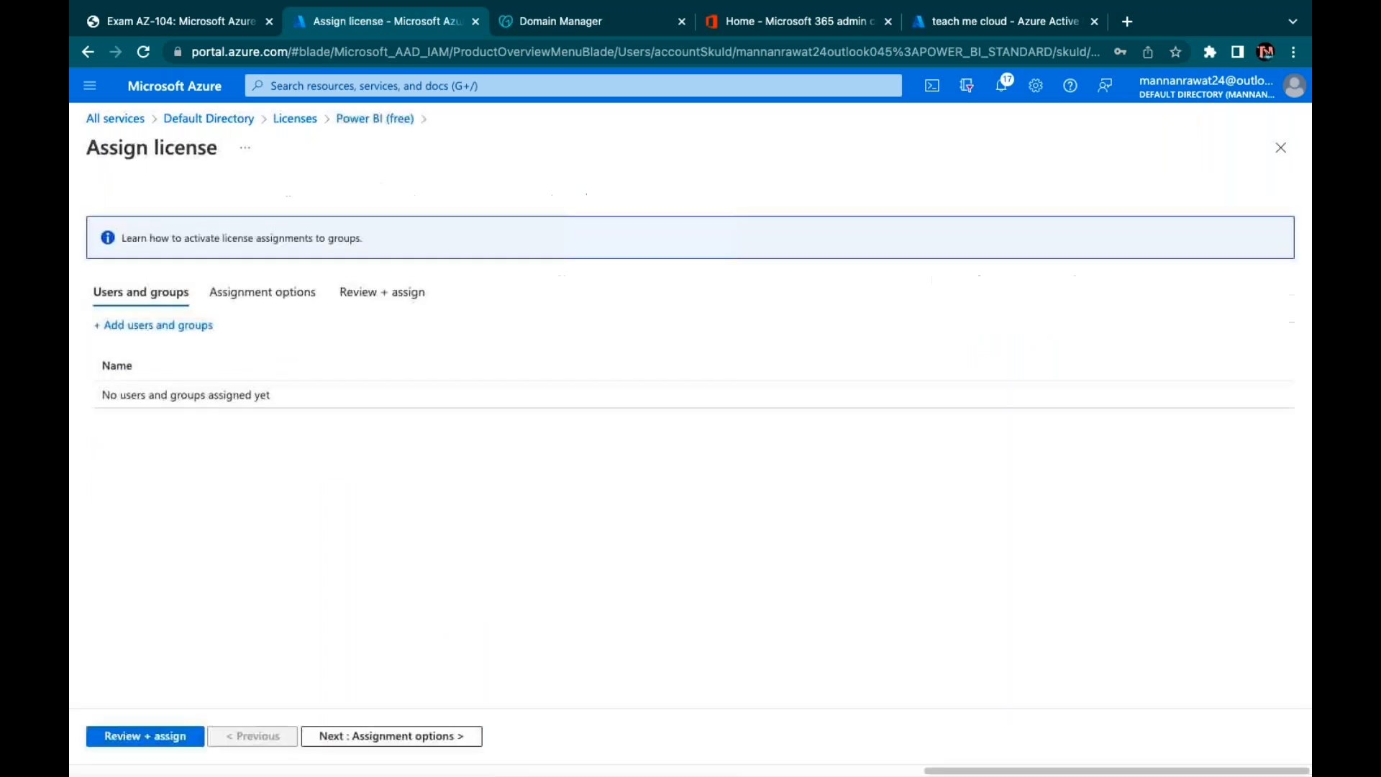
pyautogui.click(159, 325)
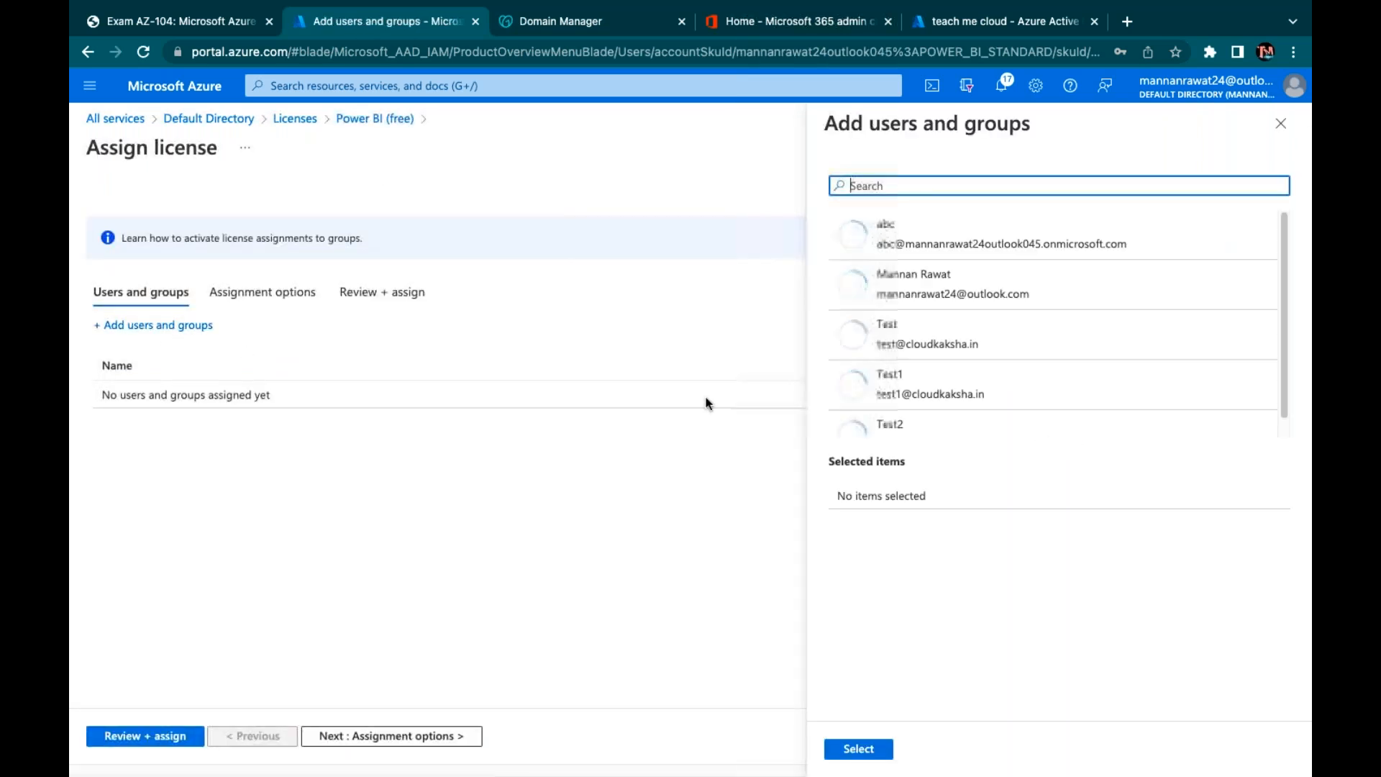
pyautogui.write('class-azure')
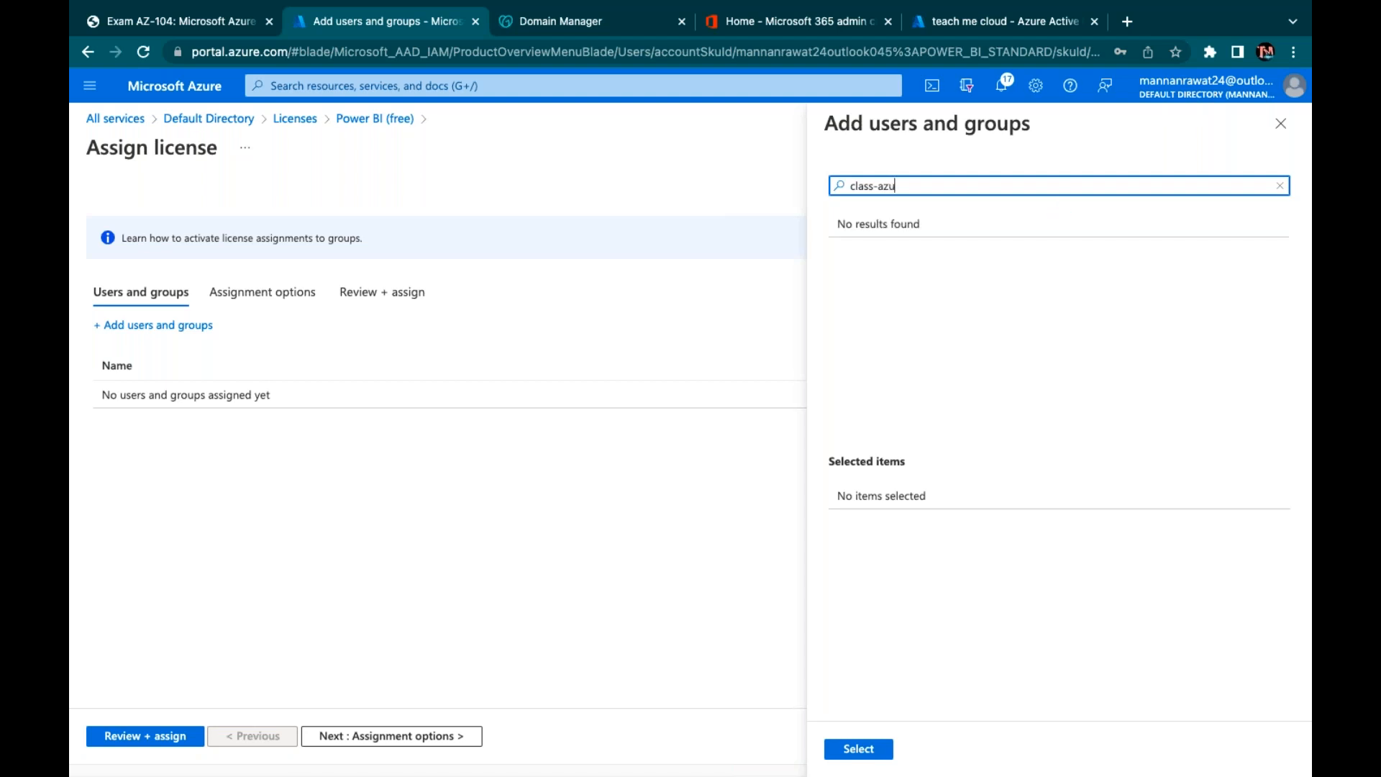
pyautogui.click(961, 313)
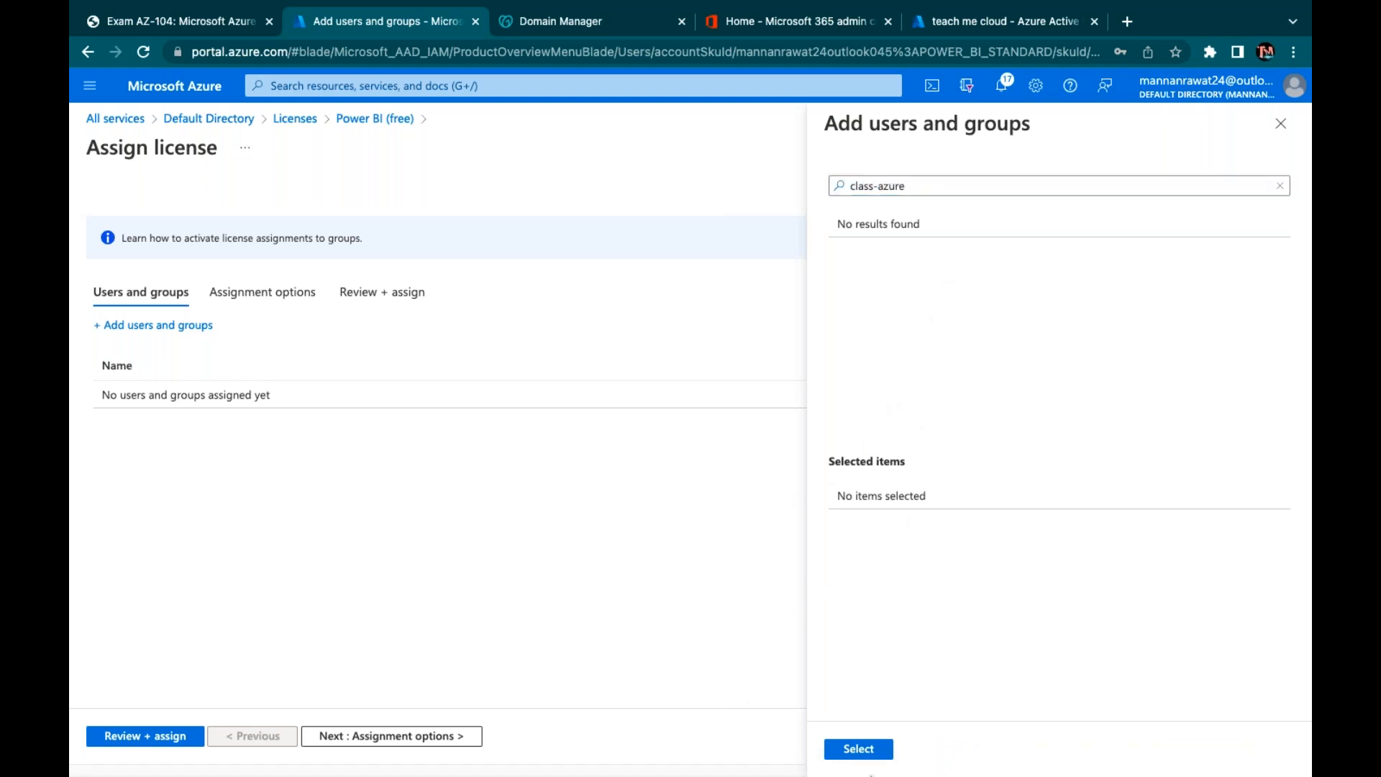
pyautogui.scroll(-1, 961, 381)
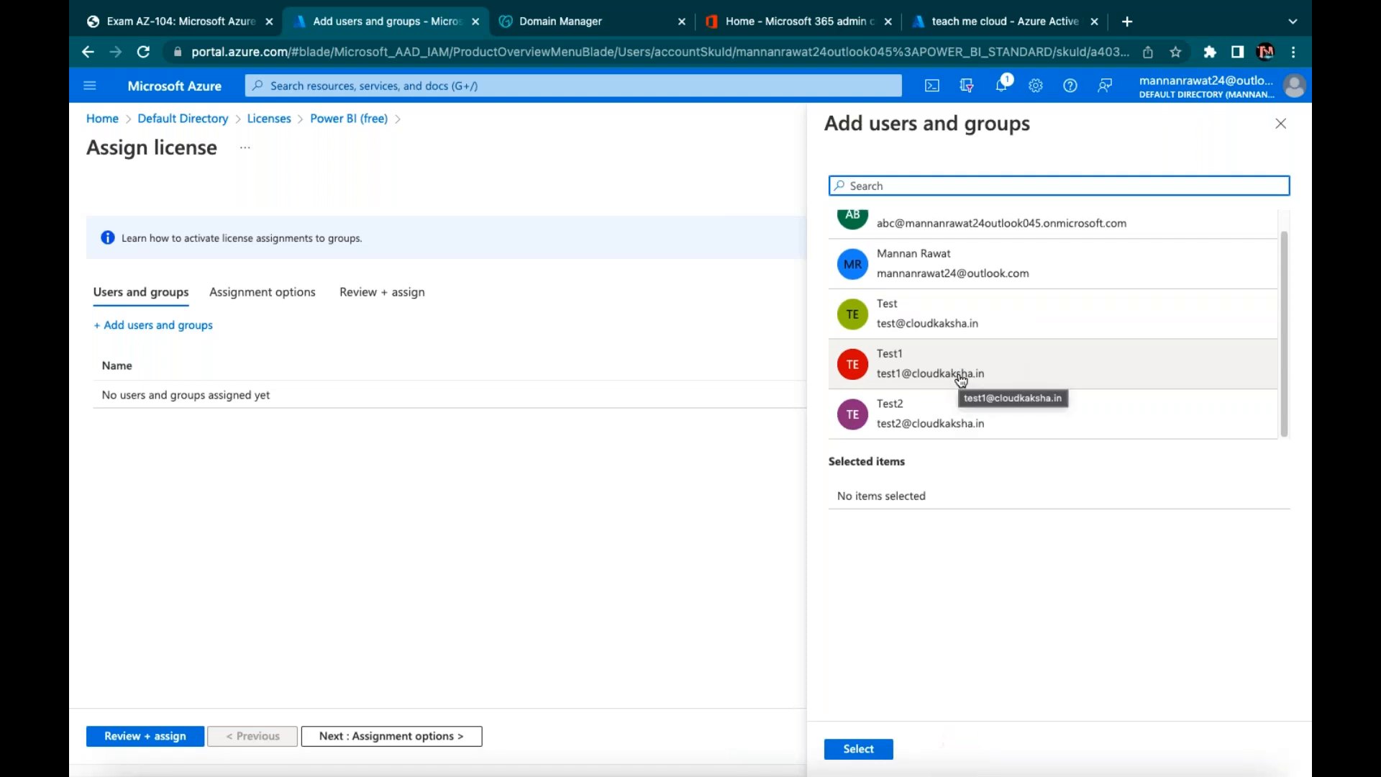
pyautogui.scroll(1, 961, 381)
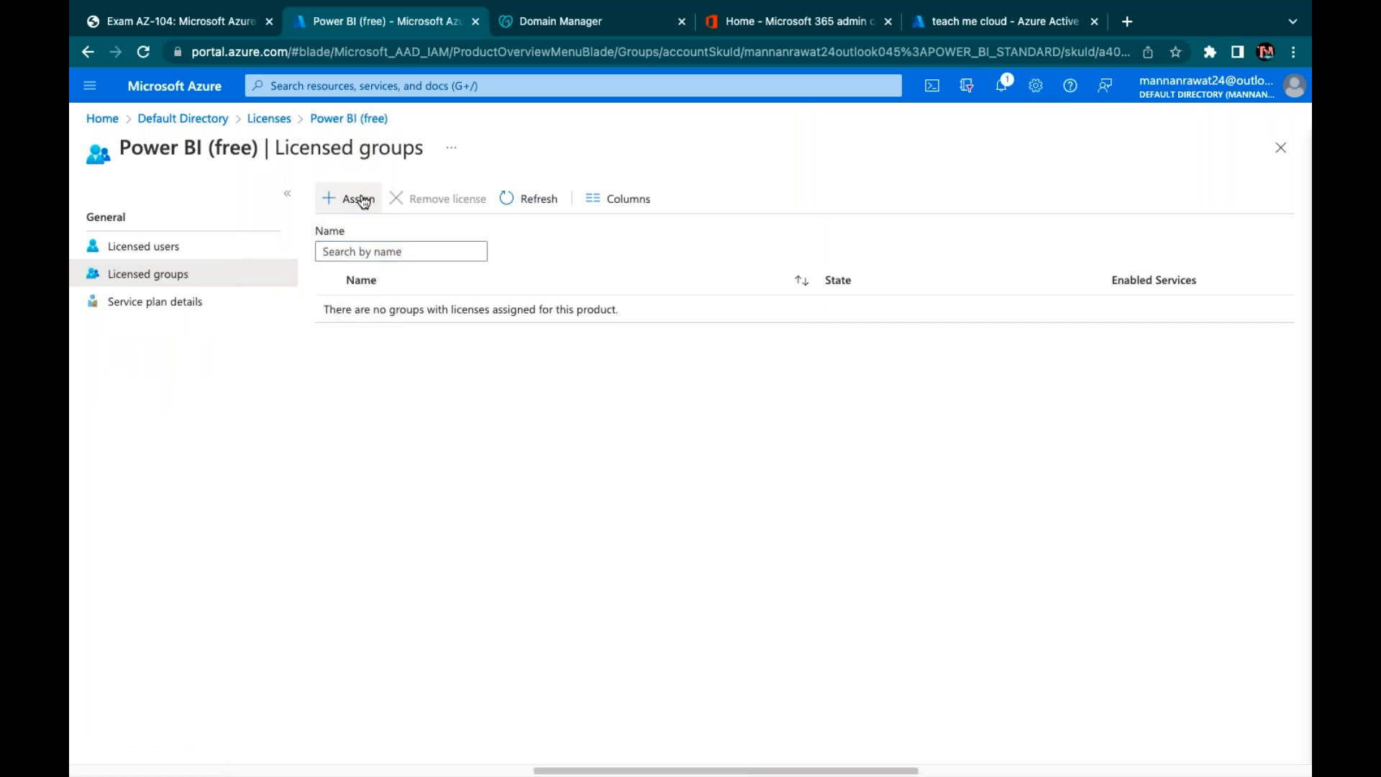
# Retry the assignee search with 'class', then cancel the assignment and return to the Licenses product list
pyautogui.click(360, 194)
pyautogui.click(160, 324)
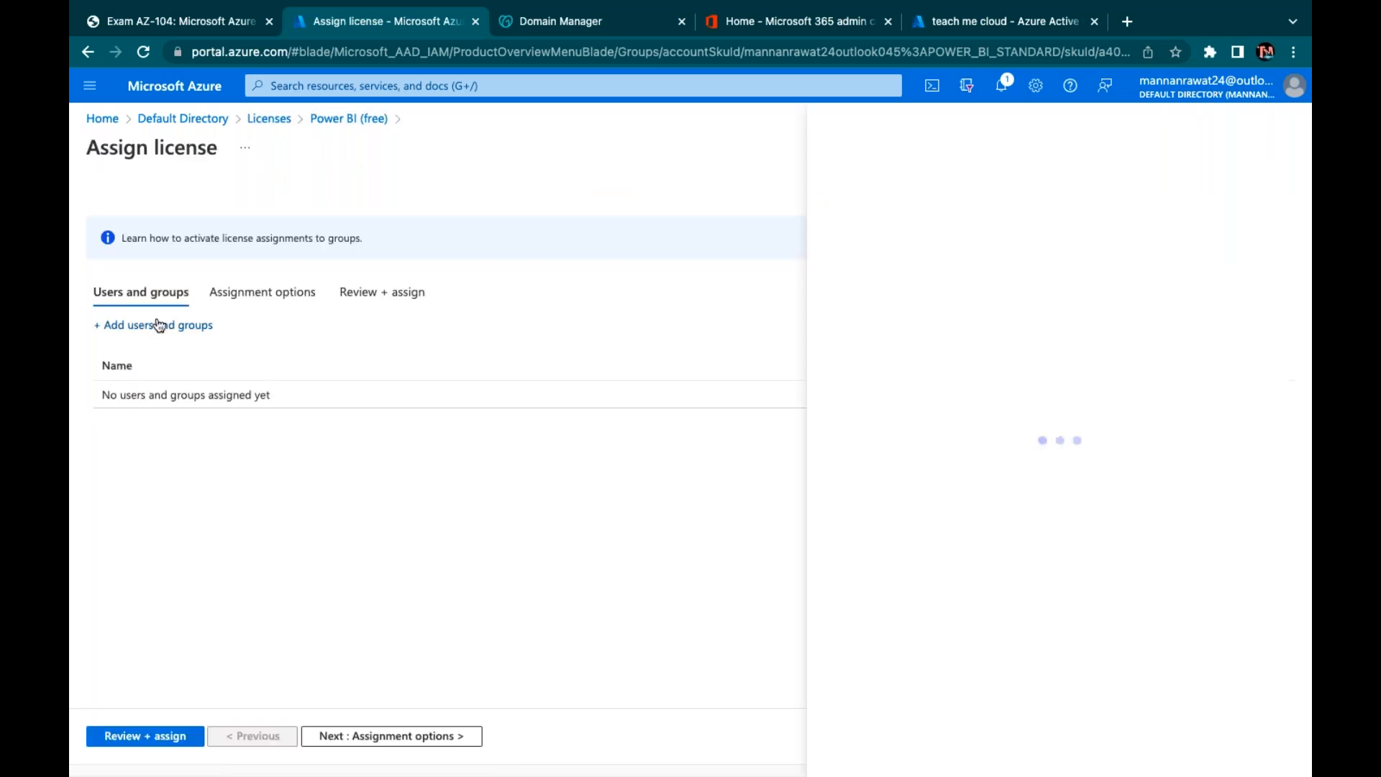
pyautogui.click(951, 185)
pyautogui.write('class')
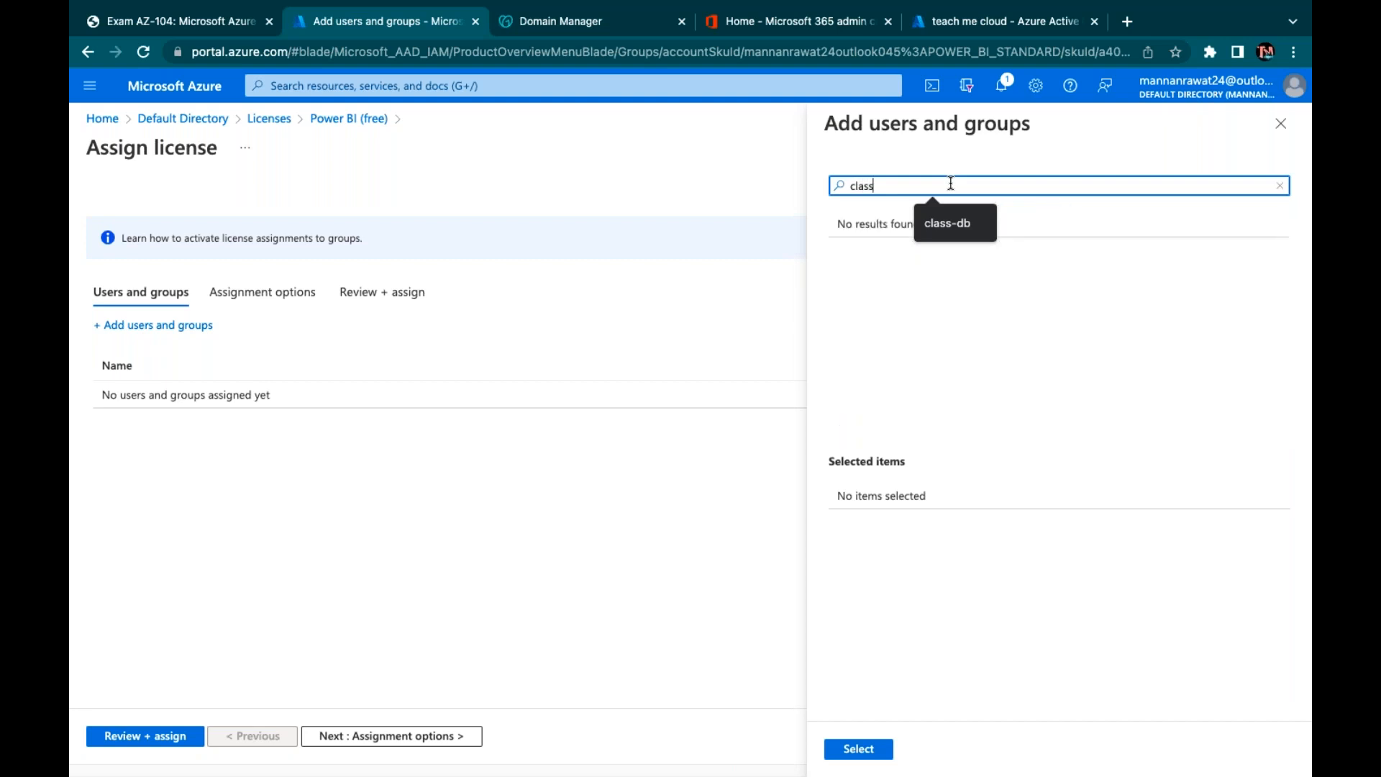
pyautogui.press('BackSpace')
pyautogui.press('BackSpace')
pyautogui.press('BackSpace')
pyautogui.press('BackSpace')
pyautogui.press('BackSpace')
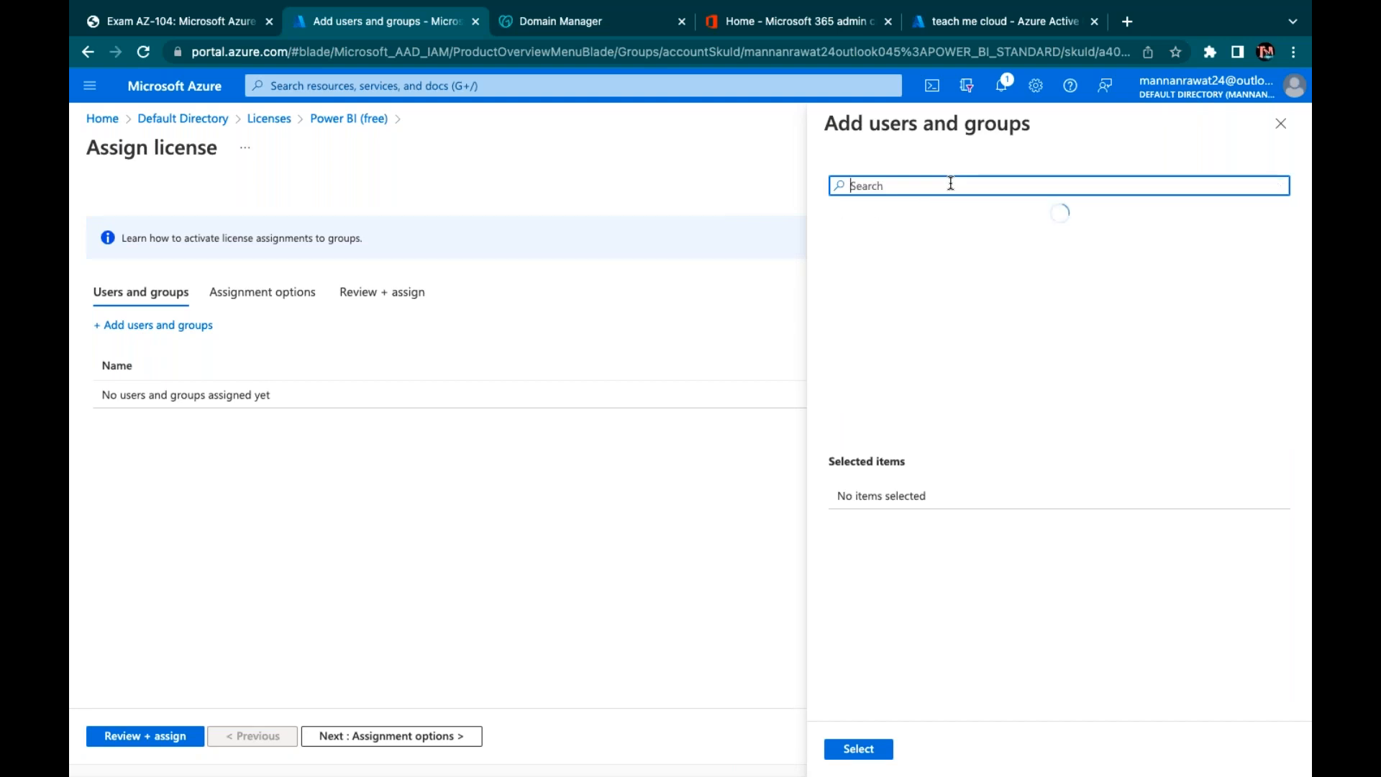
pyautogui.click(349, 119)
pyautogui.click(269, 118)
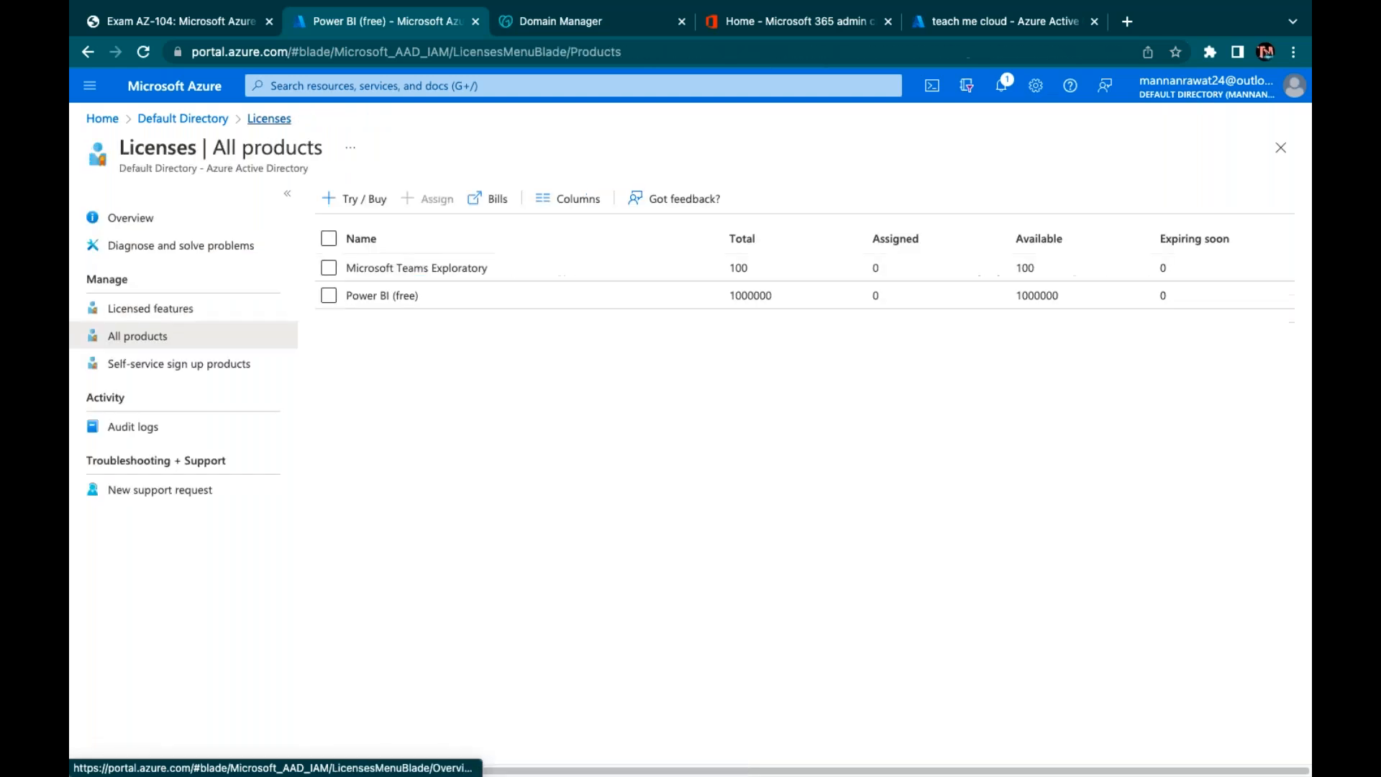
# Filter the directory's groups list by the search 'class'
pyautogui.click(215, 121)
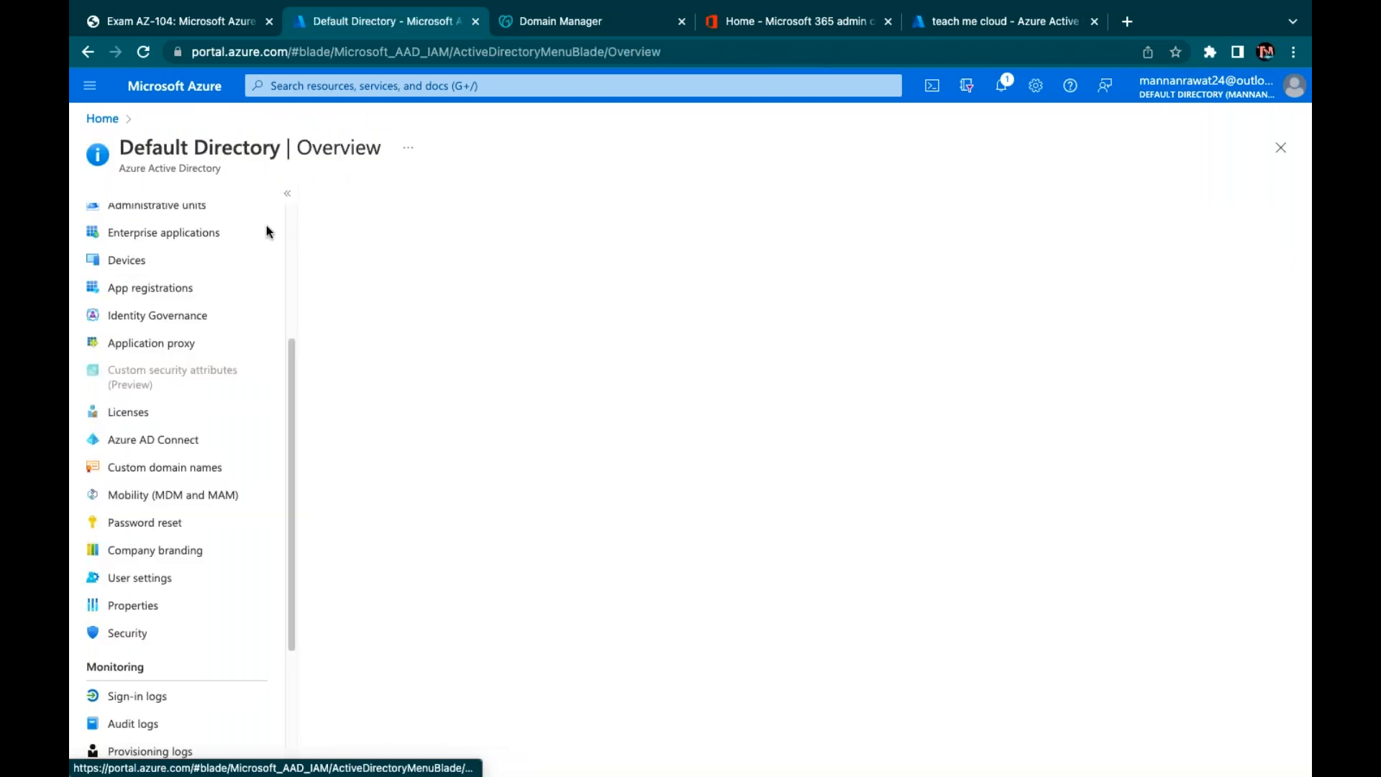
pyautogui.scroll(4, 130, 456)
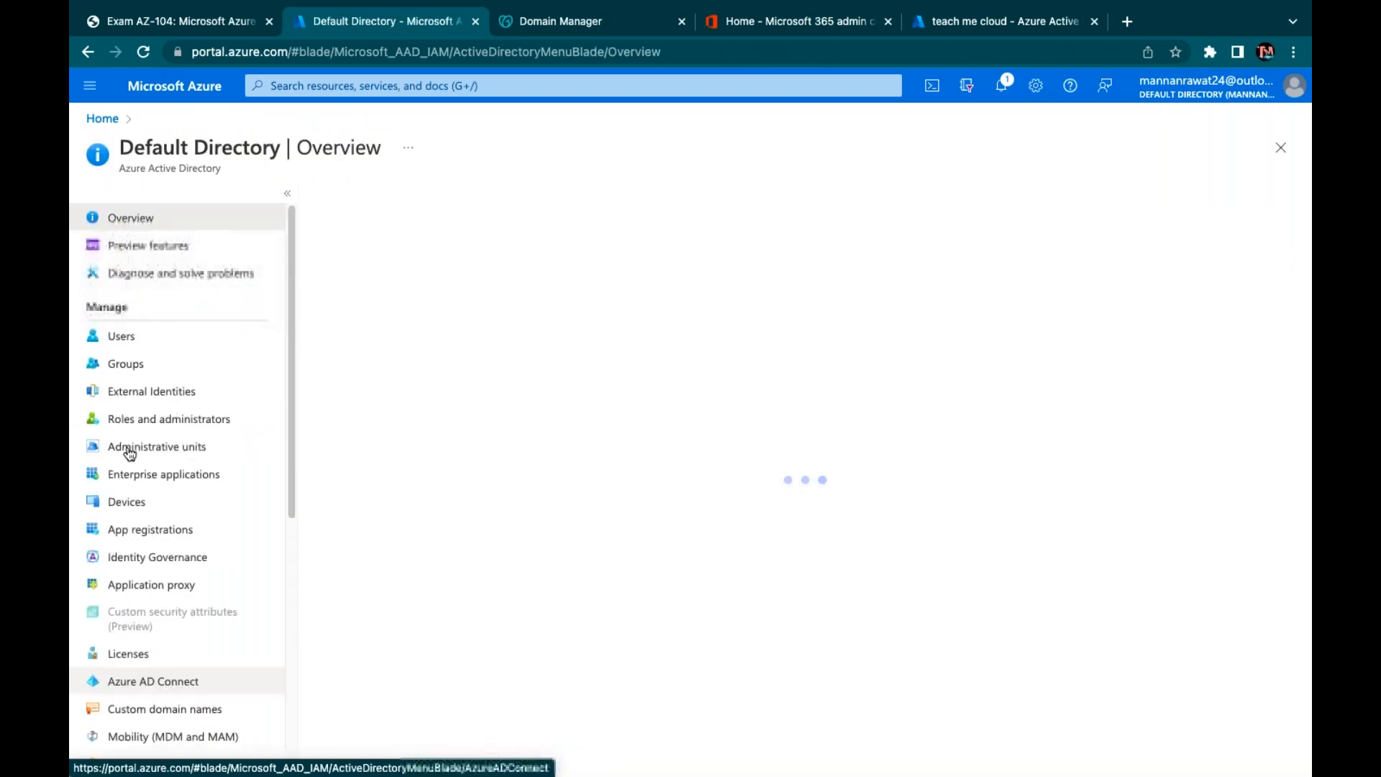
pyautogui.click(145, 374)
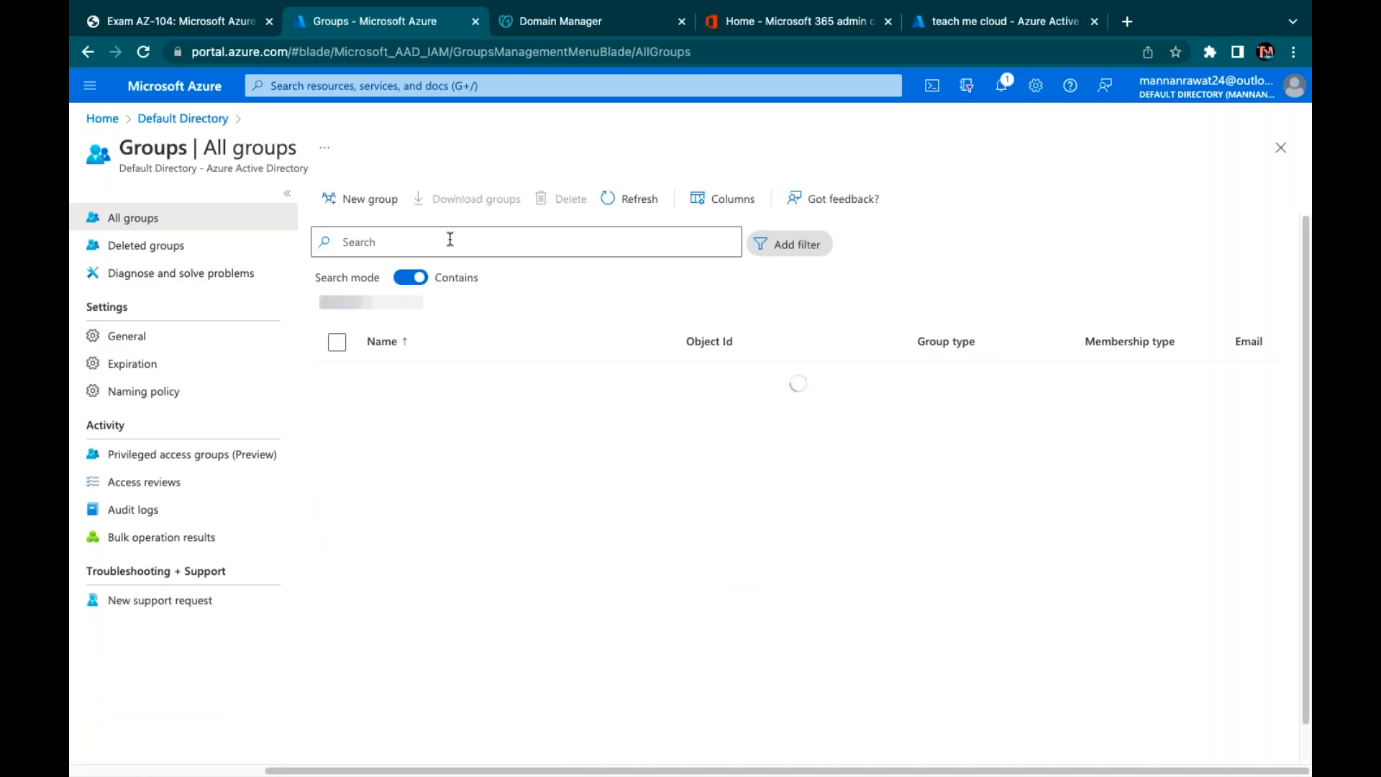
pyautogui.click(449, 240)
pyautogui.write('class')
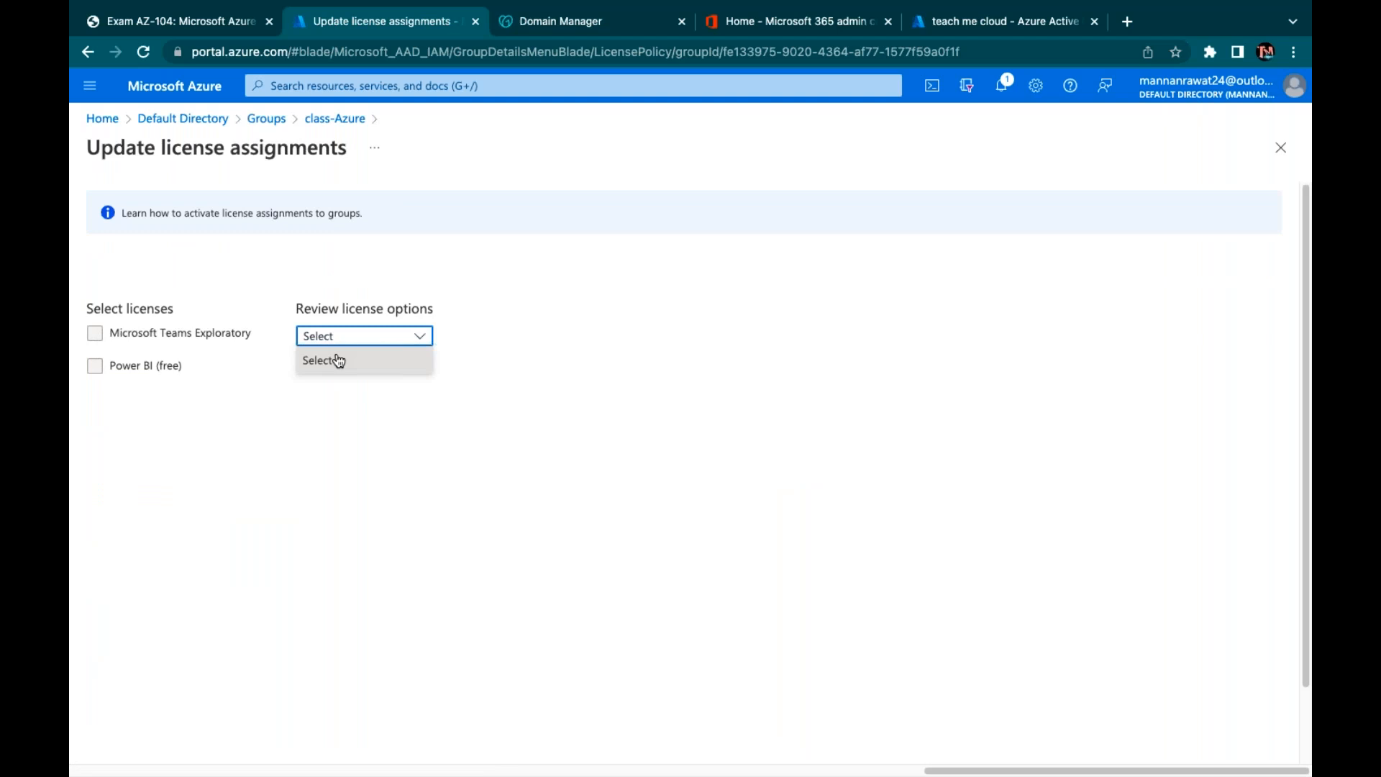
# Check class-Azure's license assignment options and the group licensing help guide, then return to the groups list
pyautogui.click(333, 359)
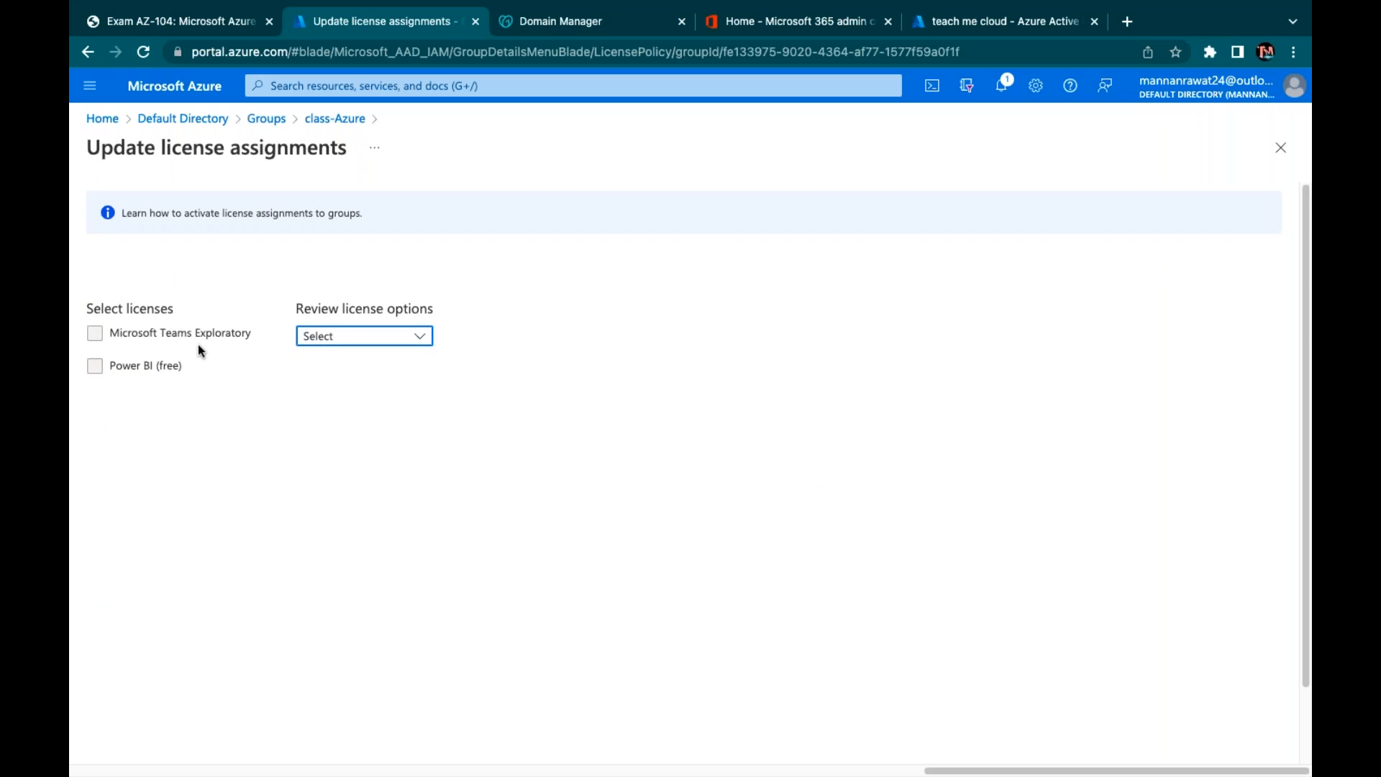
pyautogui.click(98, 332)
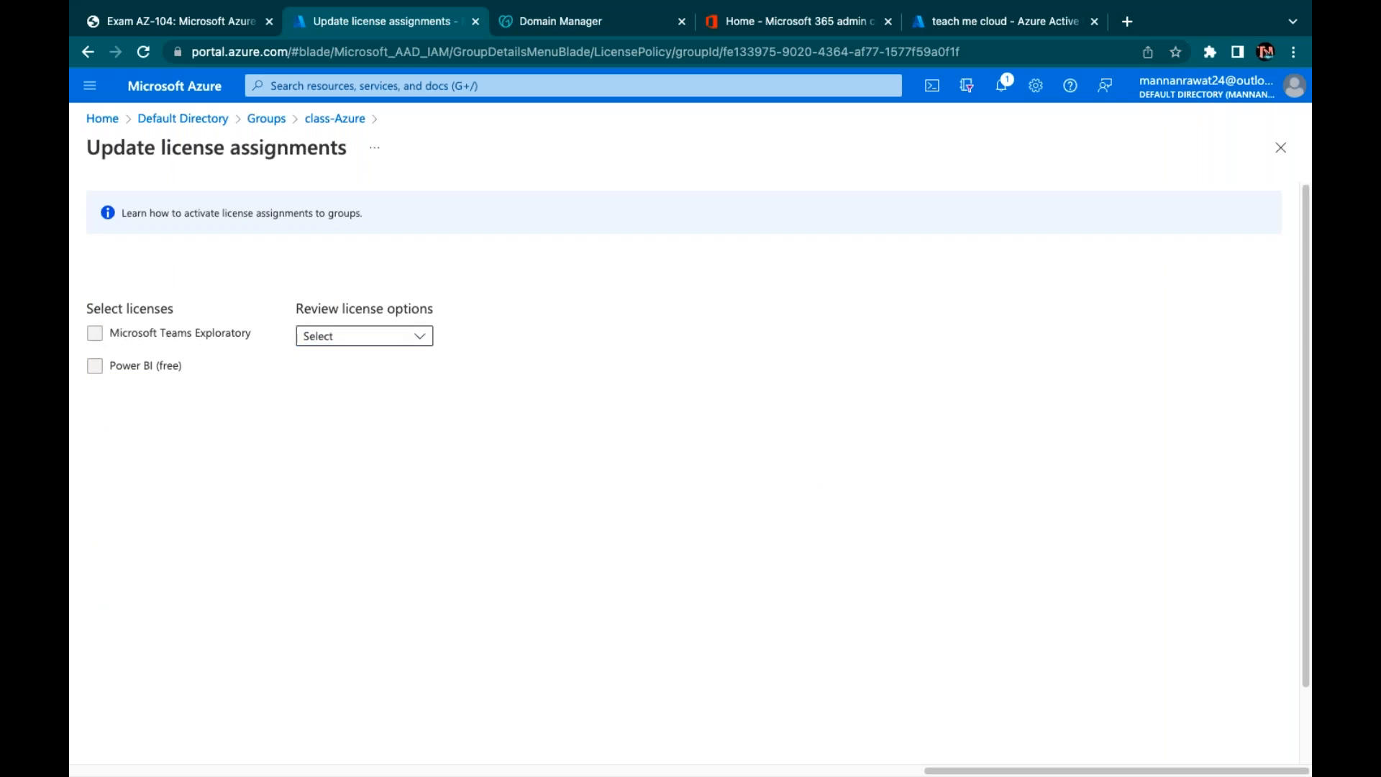
pyautogui.click(365, 335)
pyautogui.click(262, 212)
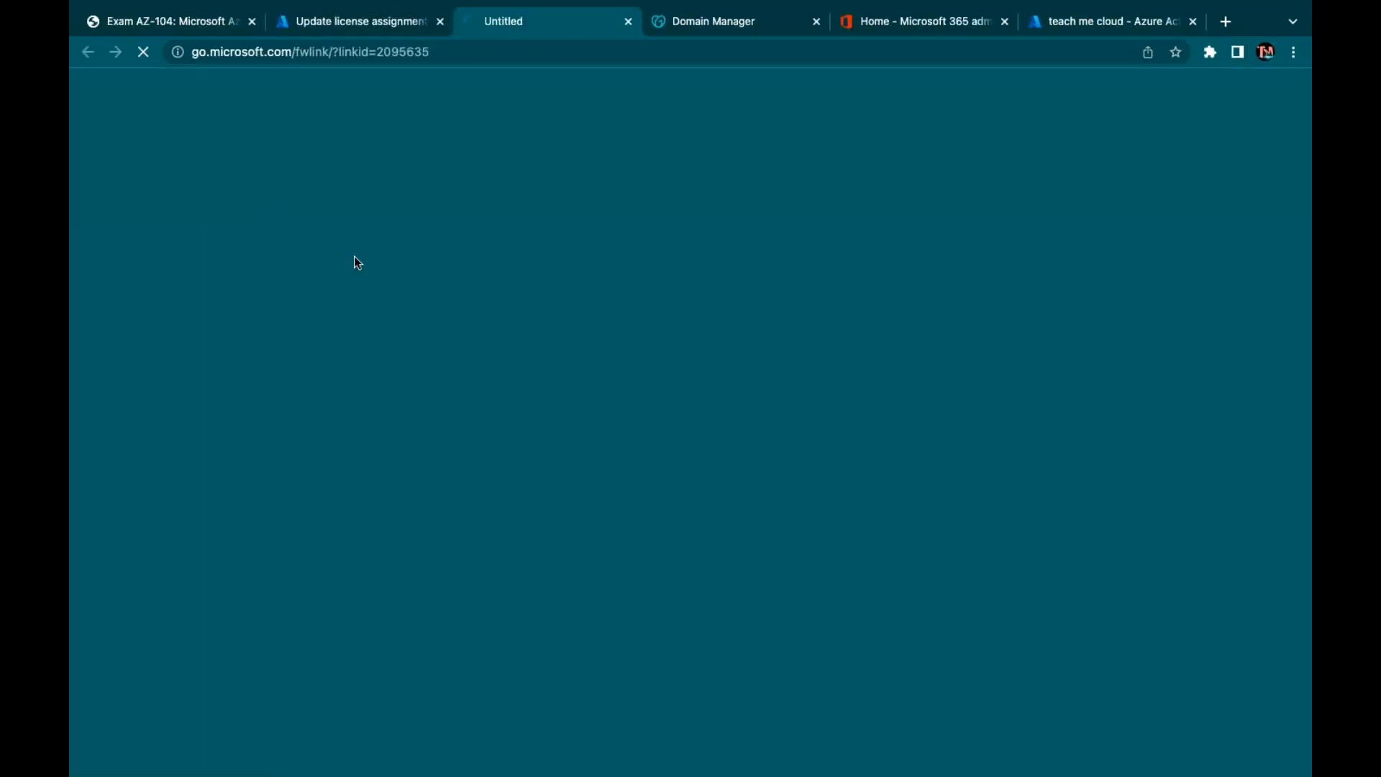
pyautogui.click(625, 23)
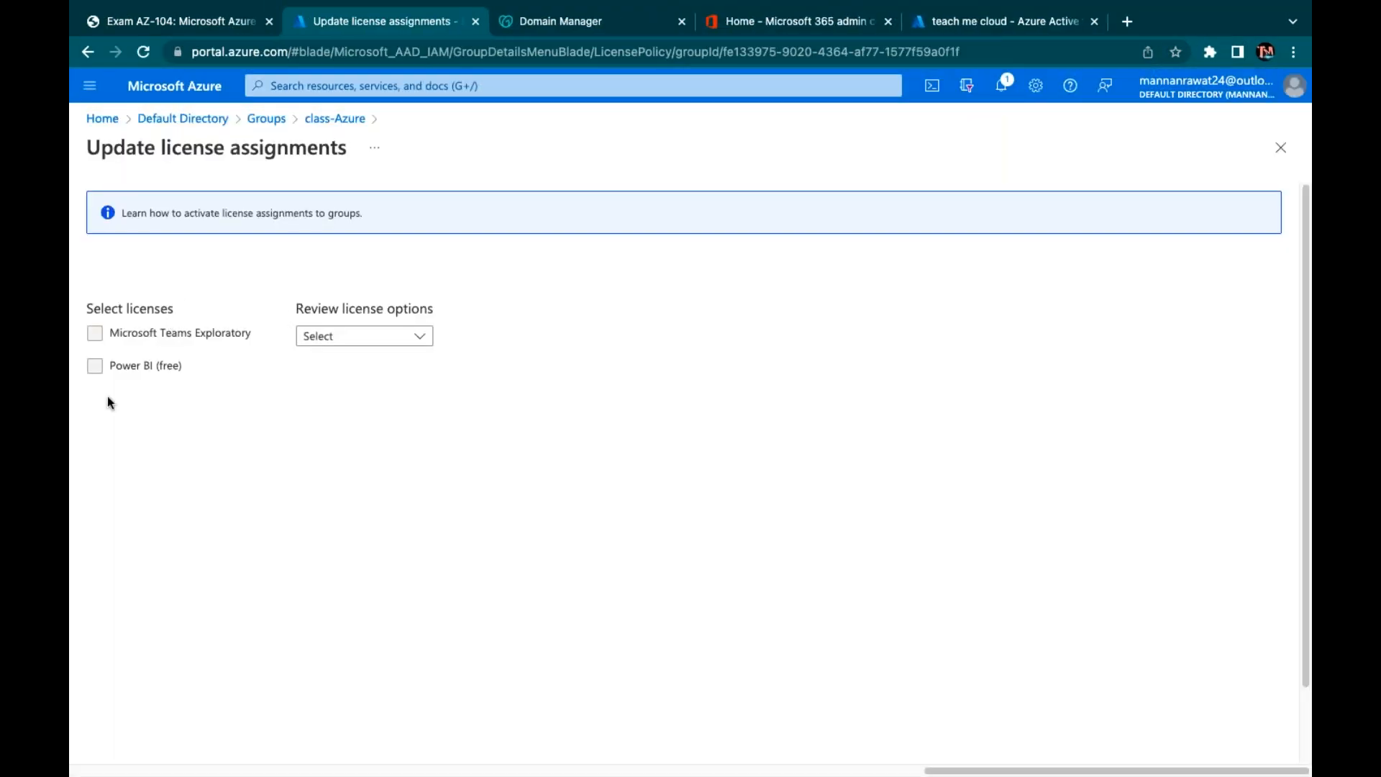
pyautogui.click(102, 338)
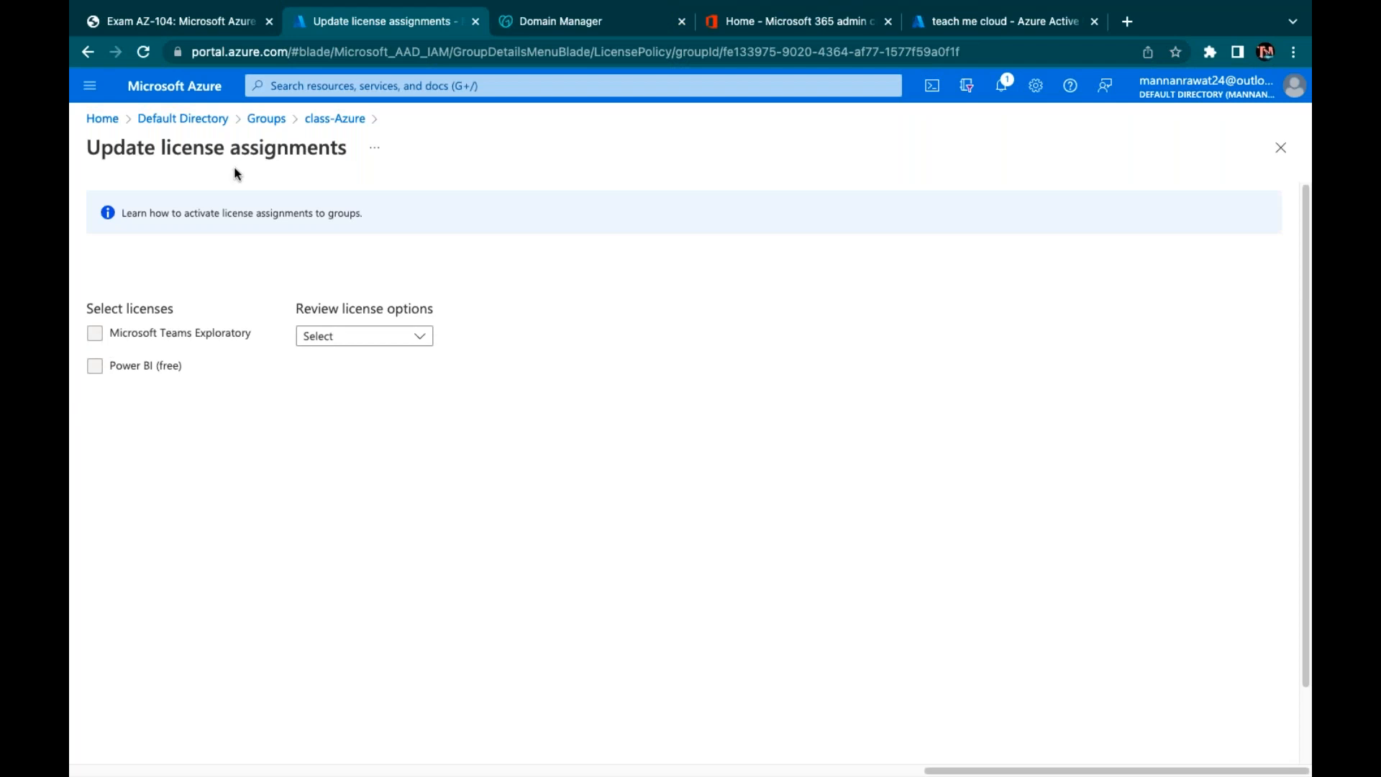
pyautogui.click(266, 119)
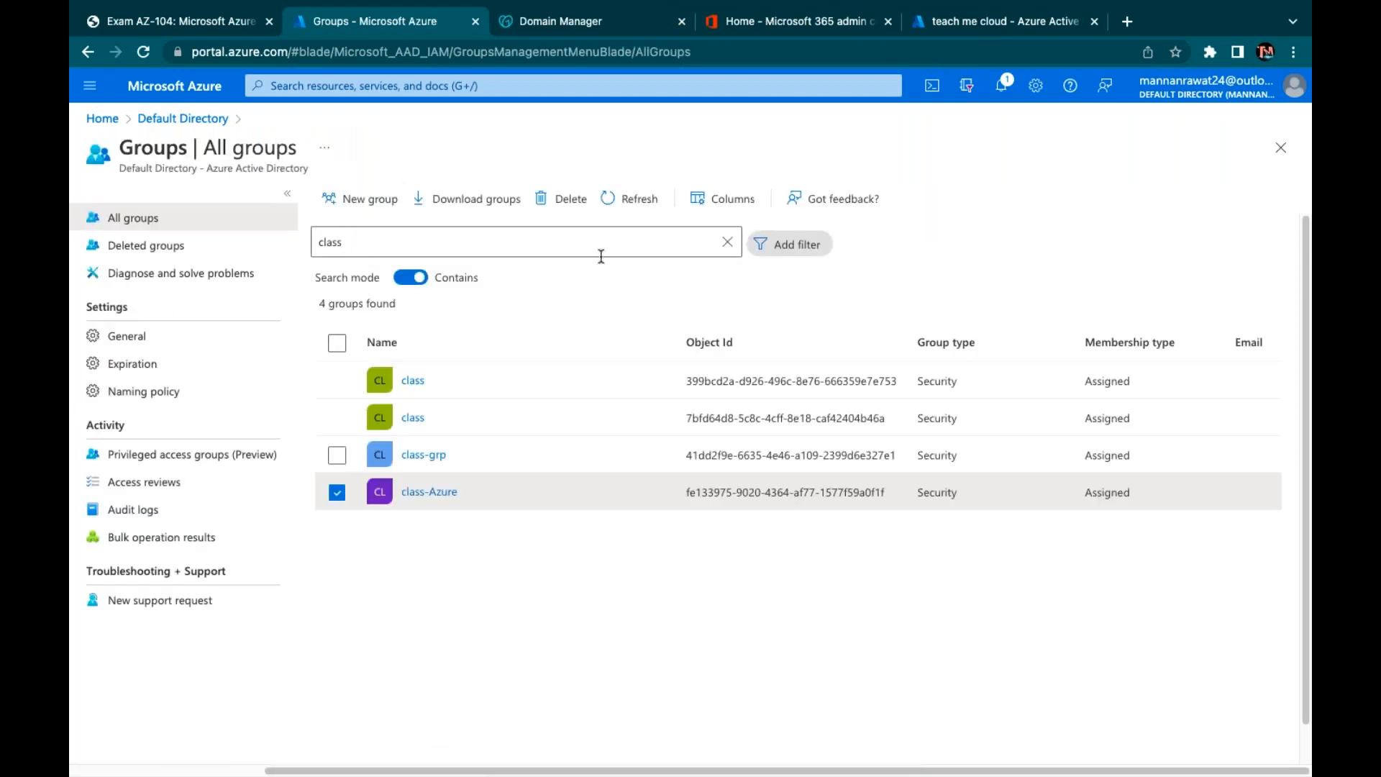
# Refresh the class groups list twice, go back to Default Directory and Home, then switch to the AZ-104 PDF
pyautogui.click(644, 191)
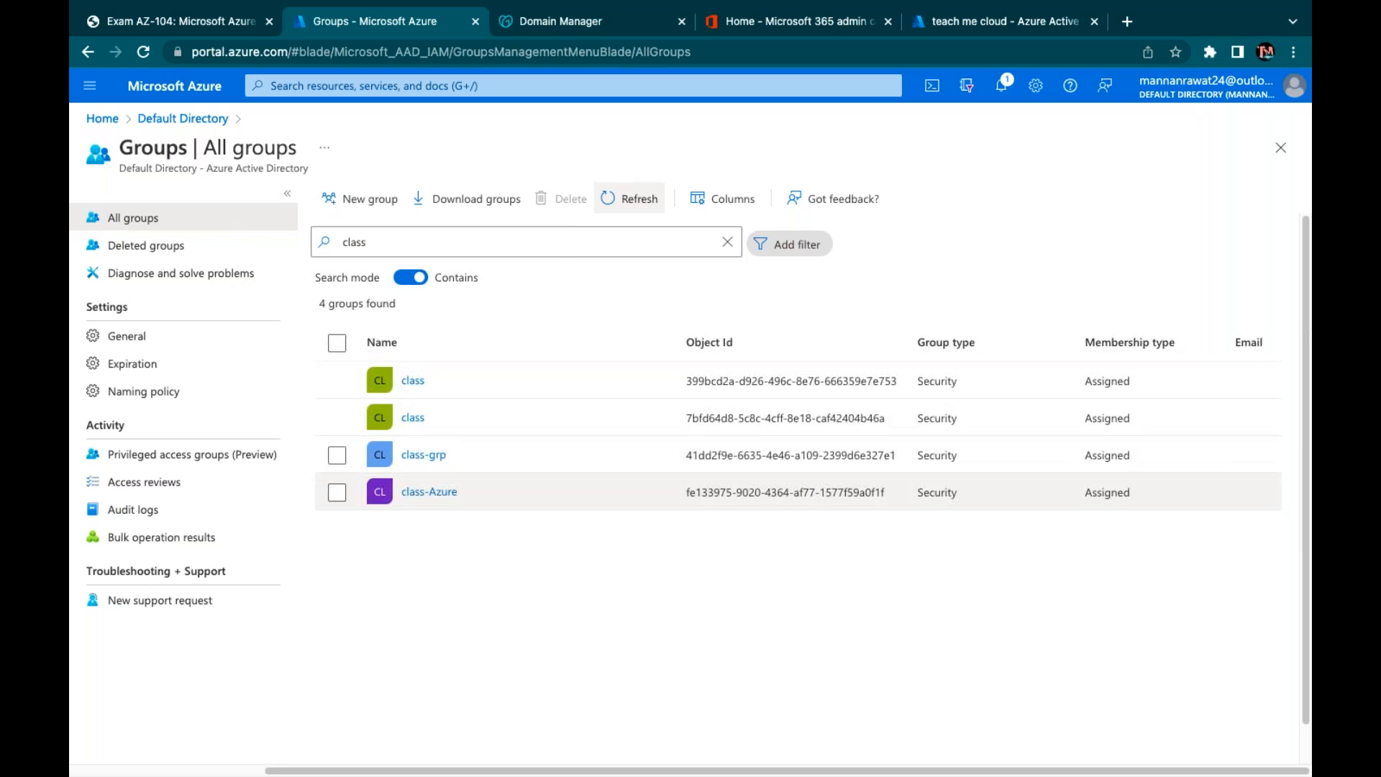
pyautogui.click(633, 202)
pyautogui.click(183, 118)
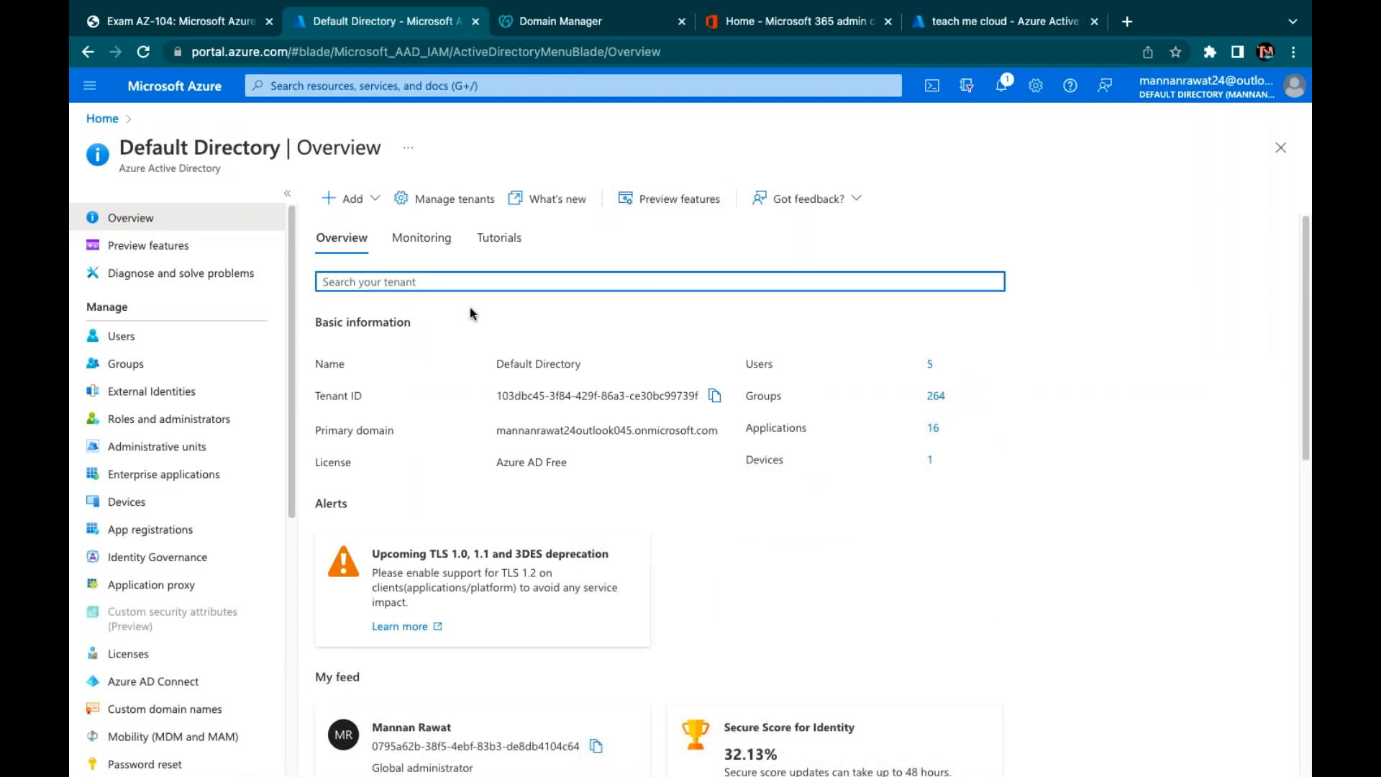
pyautogui.click(102, 119)
pyautogui.click(181, 22)
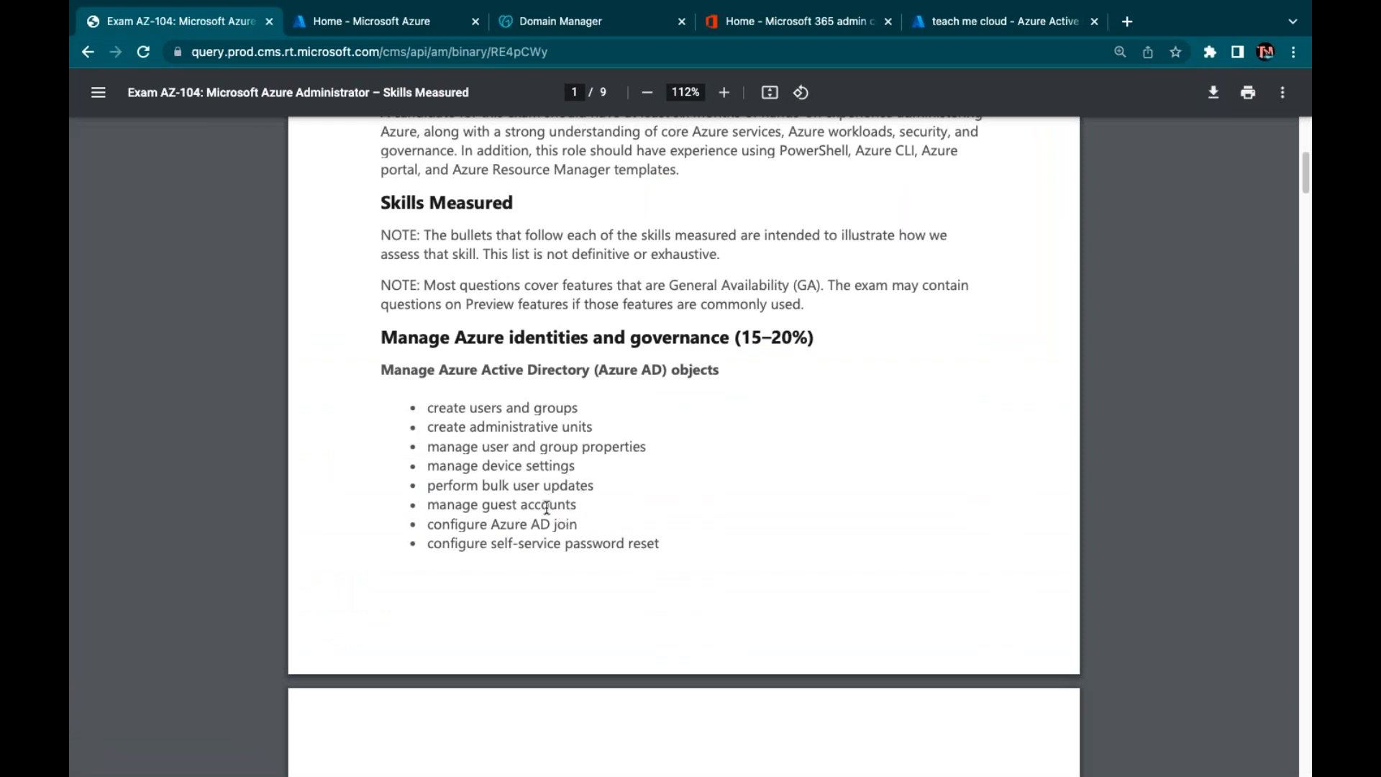
# Scroll through the AZ-104 Skills Measured pages 1–5 and back to the top of page 1
pyautogui.scroll(-7, 608, 549)
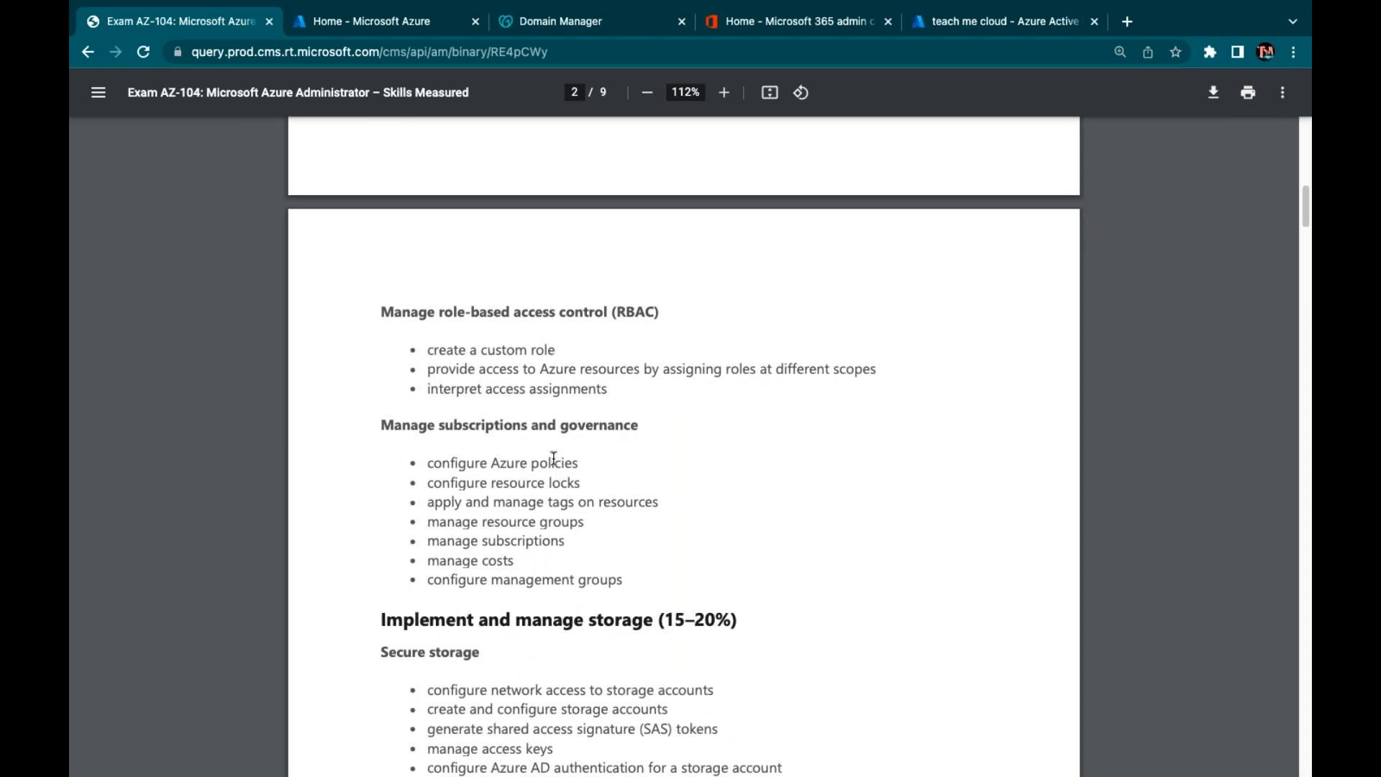
pyautogui.scroll(6, 610, 389)
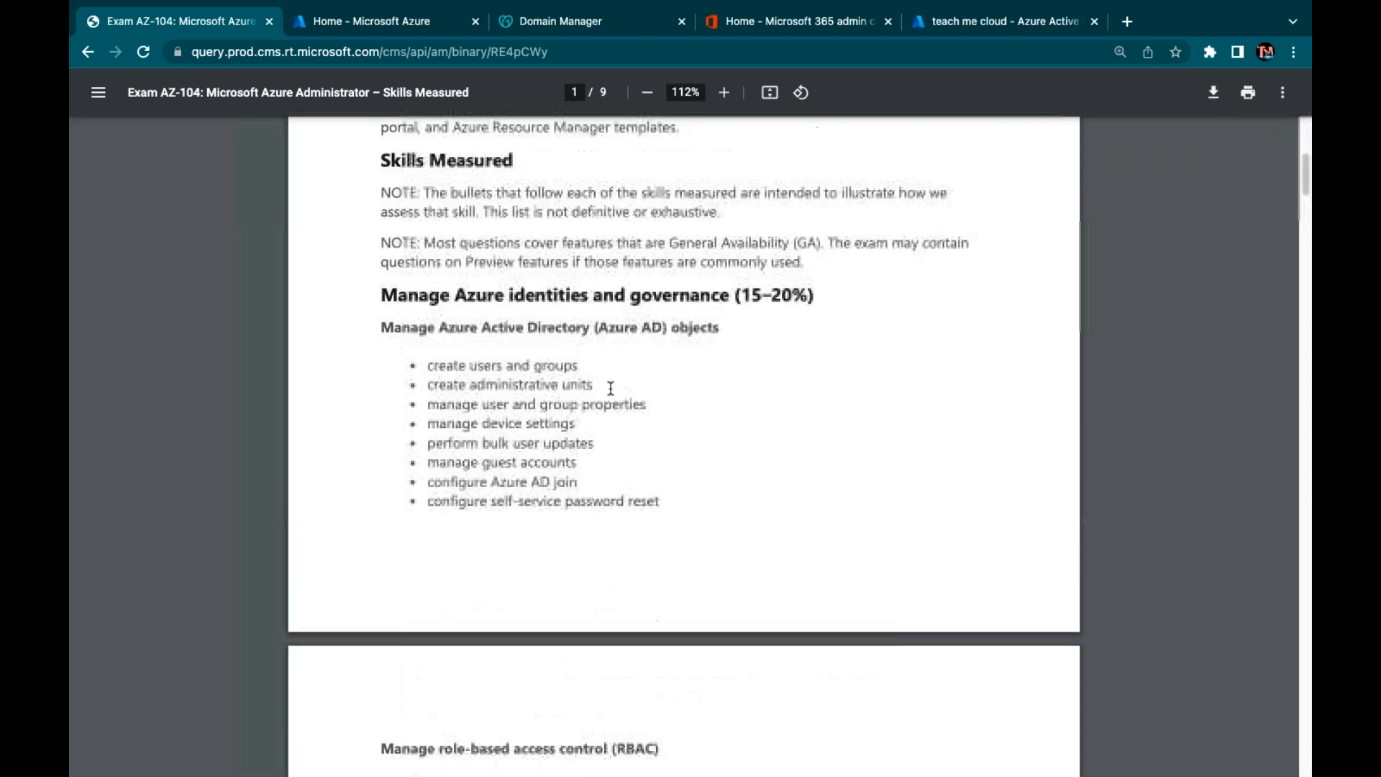
pyautogui.scroll(-5, 610, 389)
pyautogui.scroll(-8, 683, 446)
pyautogui.scroll(-20, 529, 528)
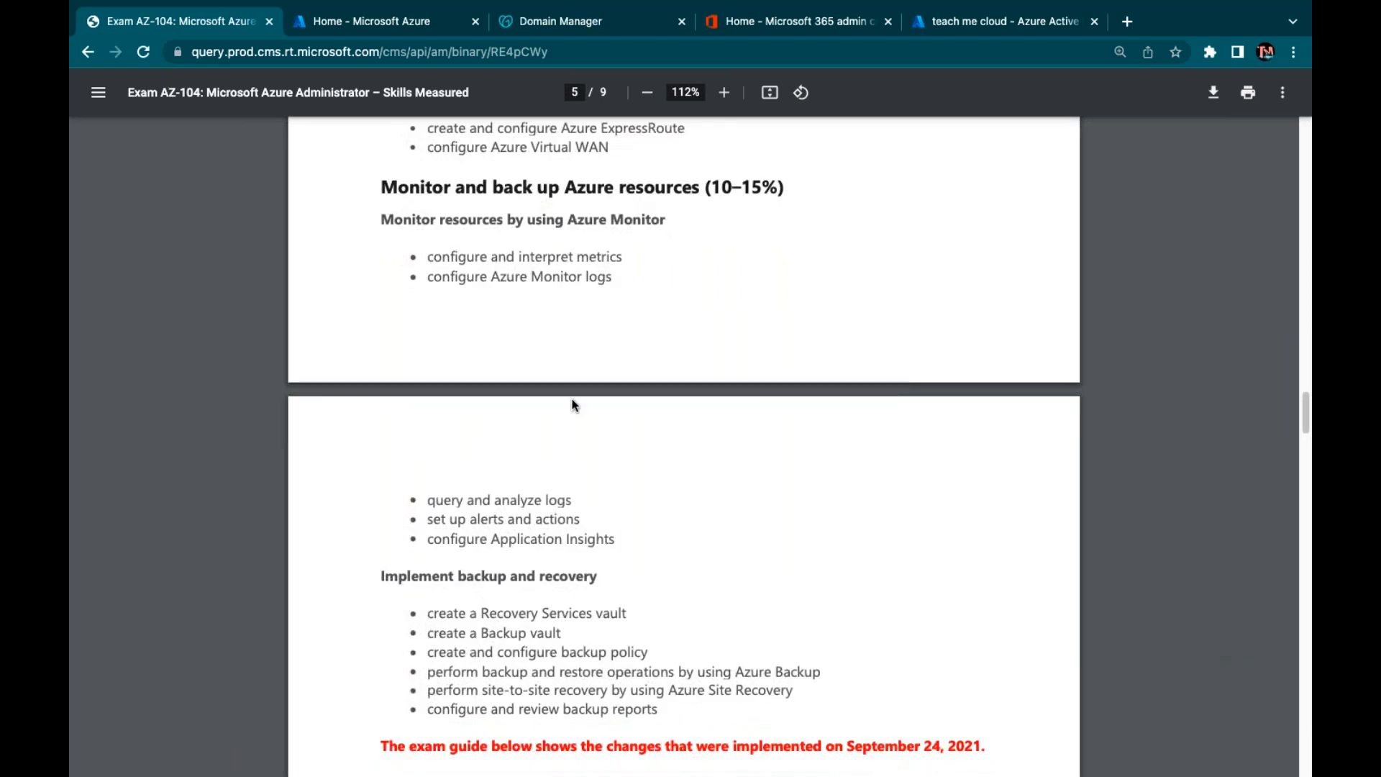
pyautogui.scroll(9, 572, 402)
pyautogui.scroll(13, 573, 403)
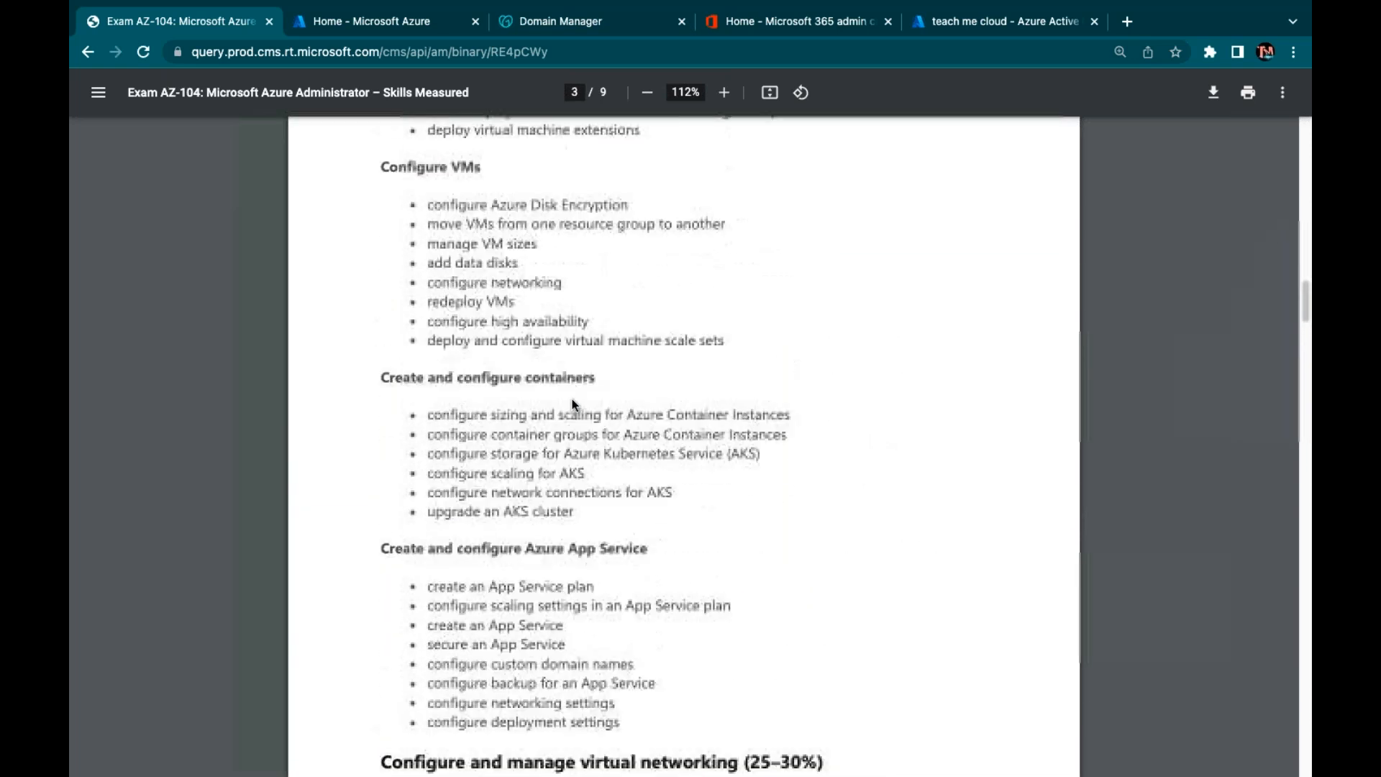
pyautogui.scroll(20, 837, 485)
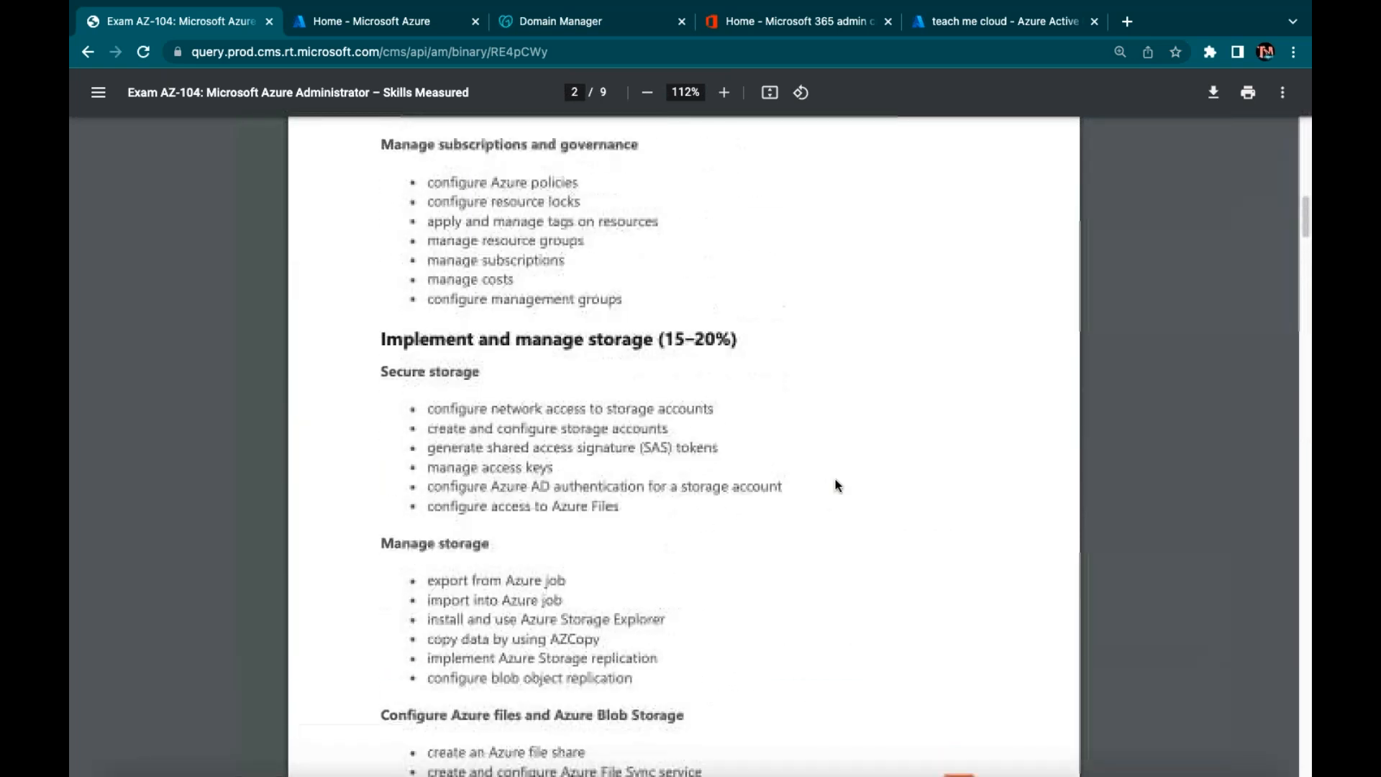